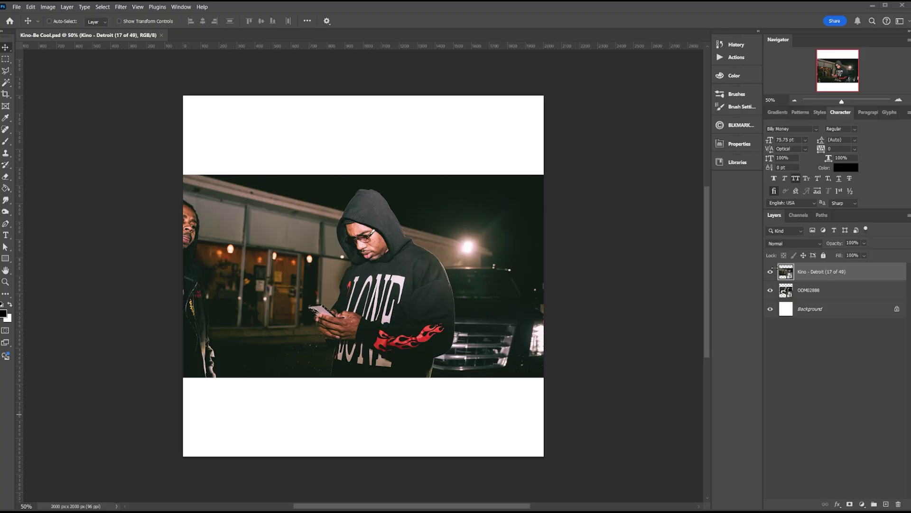
Hide the ODM02888 layer and move it above the Kino - Detroit (17 of 49) layer.
{"action": "left_click", "coordinate": [774, 290]}
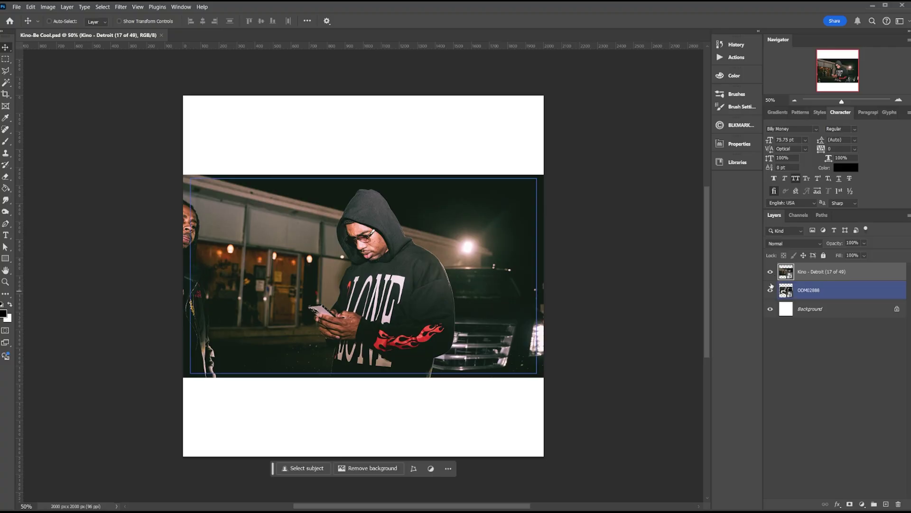
{"action": "left_click", "coordinate": [770, 272]}
{"action": "left_click", "coordinate": [771, 272]}
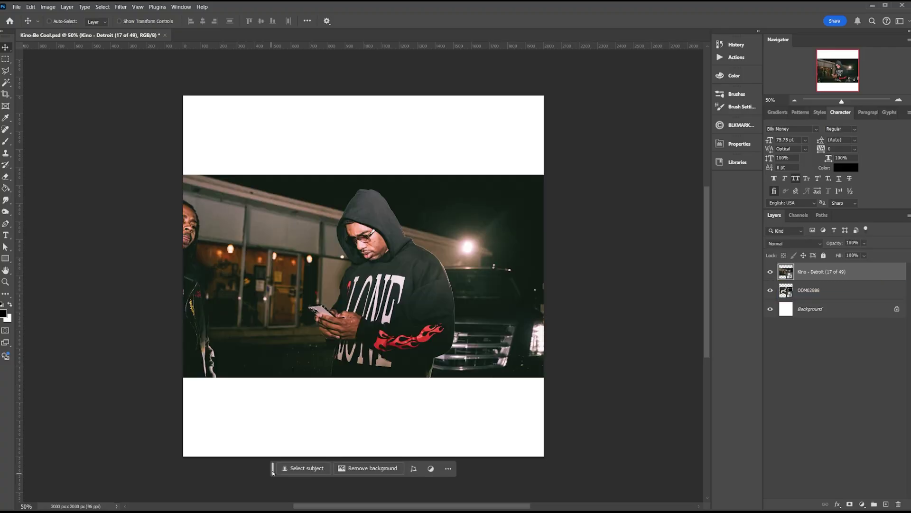
{"action": "left_click_drag", "start_coordinate": [273, 472], "coordinate": [273, 484]}
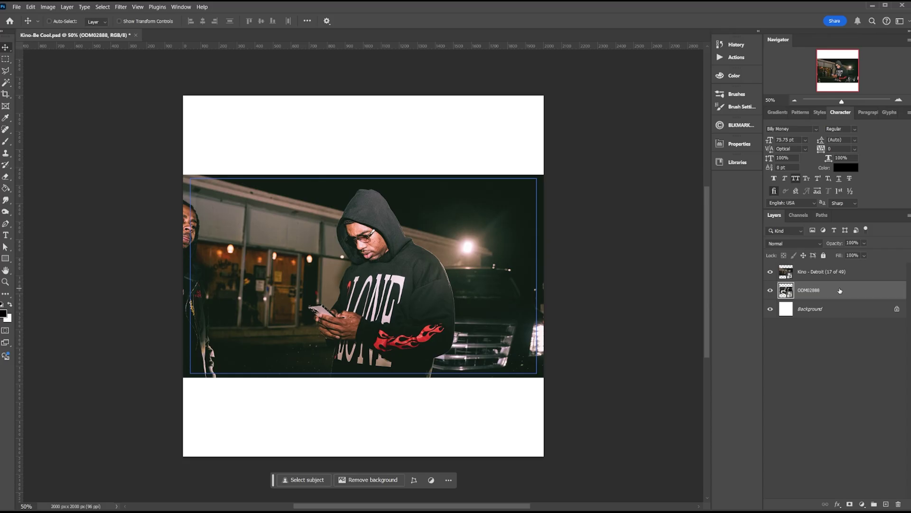
{"action": "left_click", "coordinate": [771, 291]}
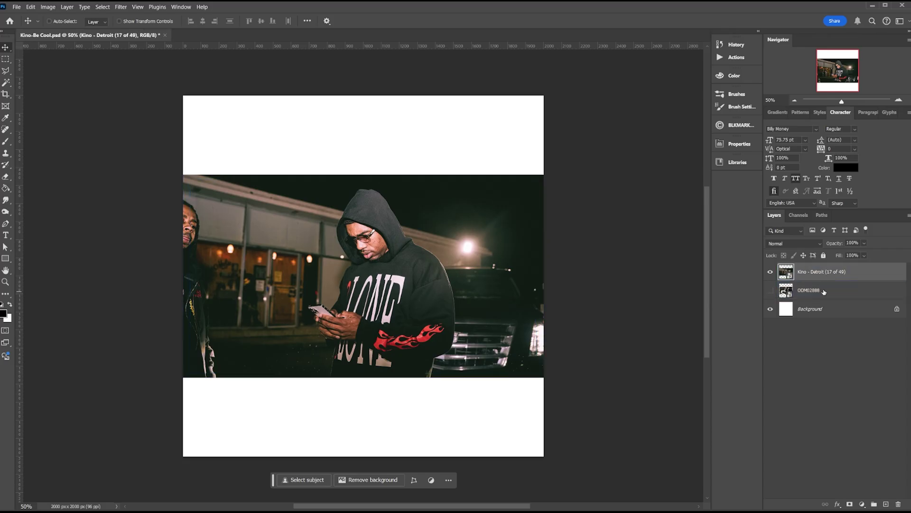
{"action": "left_click_drag", "start_coordinate": [823, 292], "coordinate": [821, 267]}
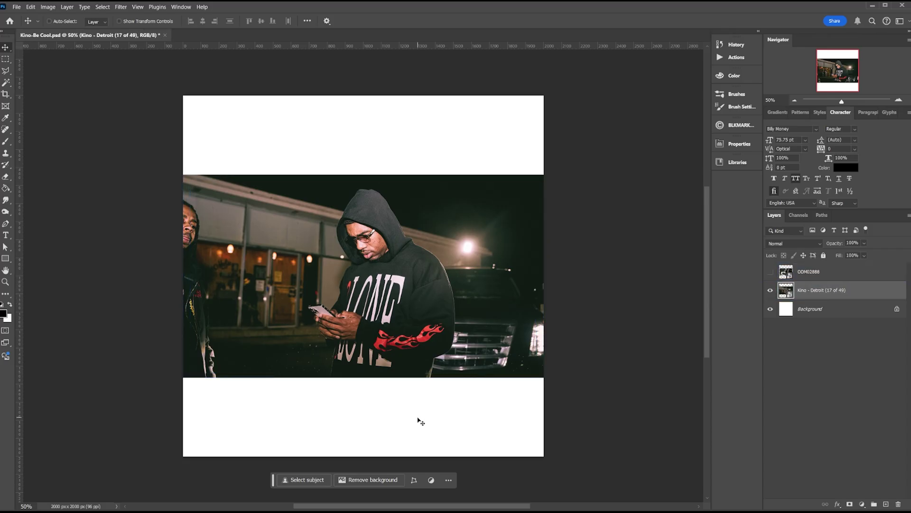
Remove the background of the Kino - Detroit photo and mask out the hooded figure's lower torso in a straight cut just below the phone.
{"action": "left_click", "coordinate": [360, 481]}
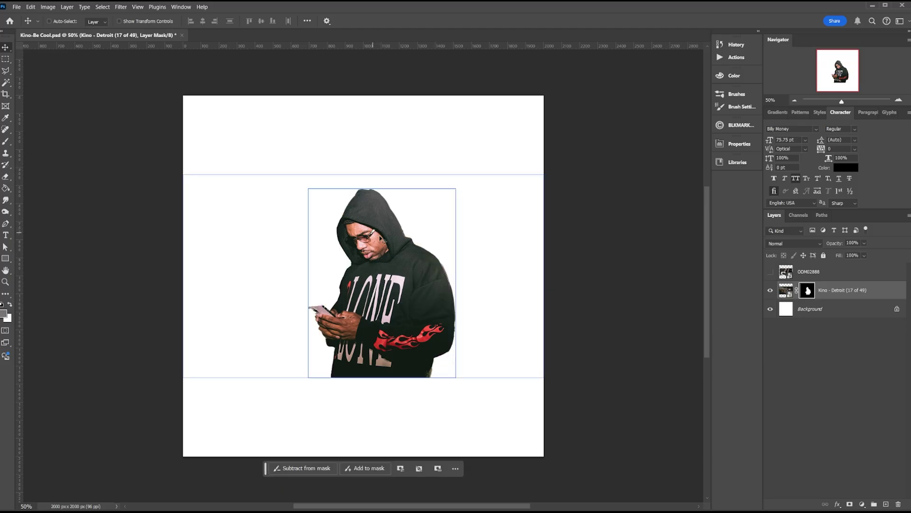
{"action": "key", "text": "m"}
{"action": "left_click_drag", "start_coordinate": [461, 387], "coordinate": [465, 387]}
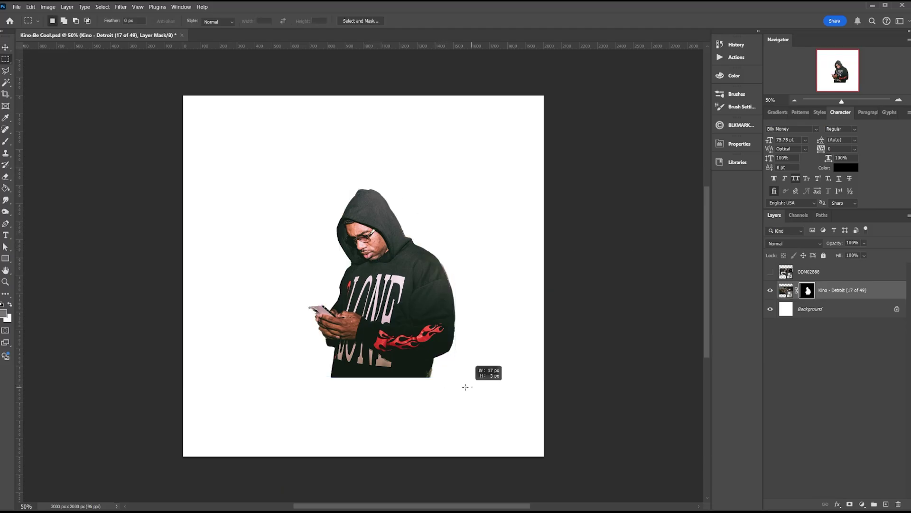
{"action": "mouse_move", "coordinate": [326, 348]}
{"action": "left_mouse_down"}
{"action": "mouse_move", "coordinate": [291, 319]}
{"action": "mouse_move", "coordinate": [291, 304]}
{"action": "mouse_move", "coordinate": [295, 322]}
{"action": "left_mouse_up"}
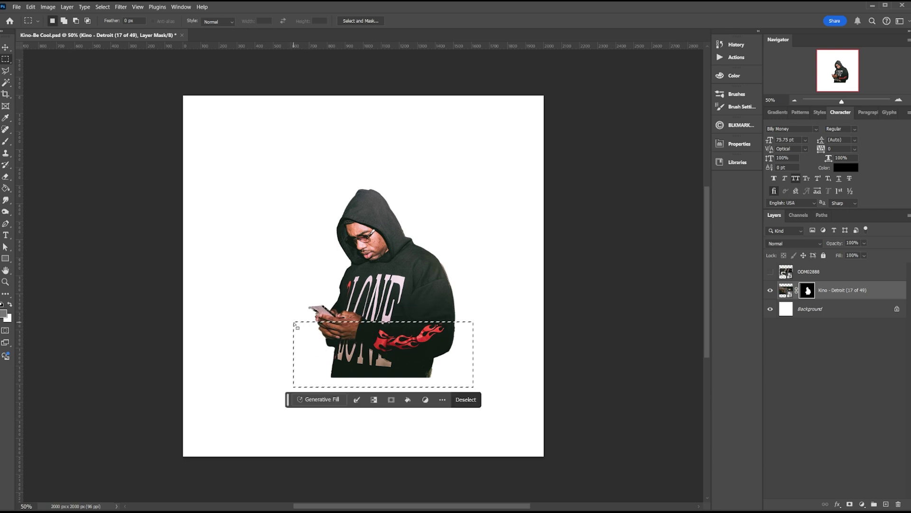
{"action": "key", "text": "b"}
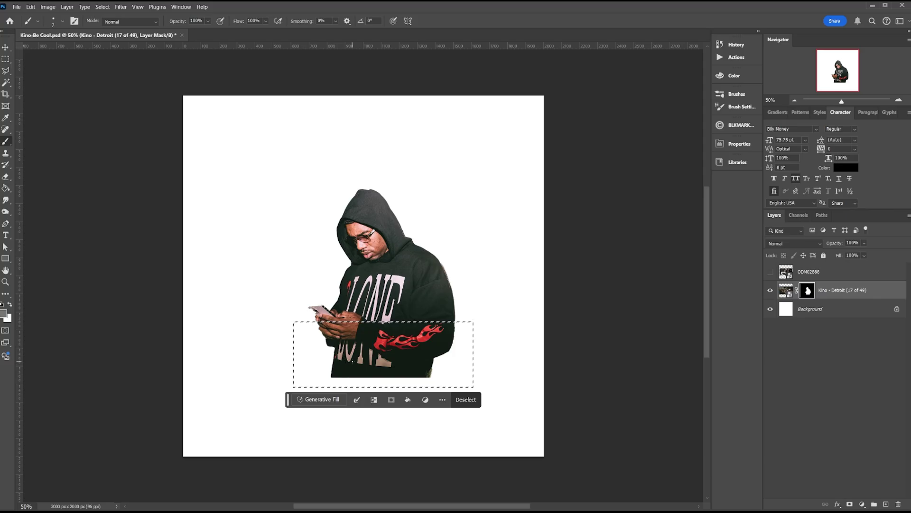
{"action": "key", "text": "x"}
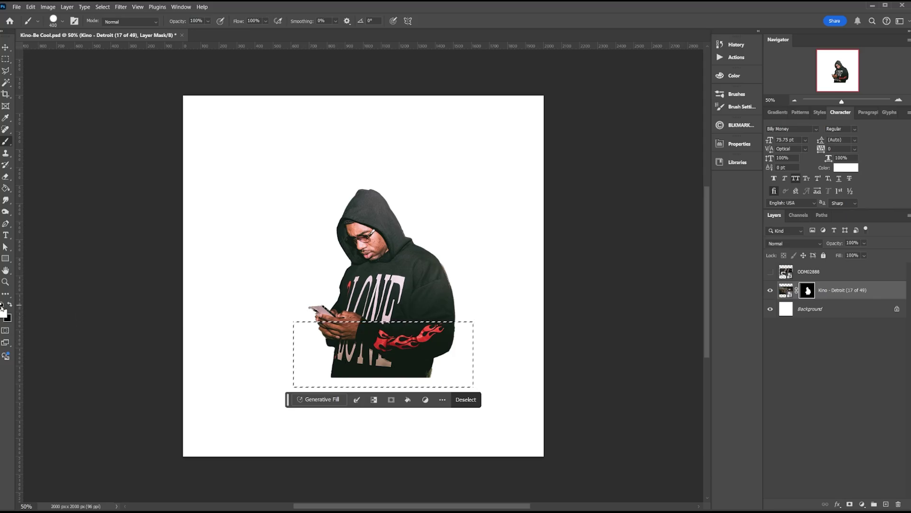
{"action": "key", "text": "x"}
{"action": "left_click_drag", "start_coordinate": [455, 354], "coordinate": [275, 352]}
{"action": "key", "text": "ctrl+d"}
{"action": "key", "text": "v"}
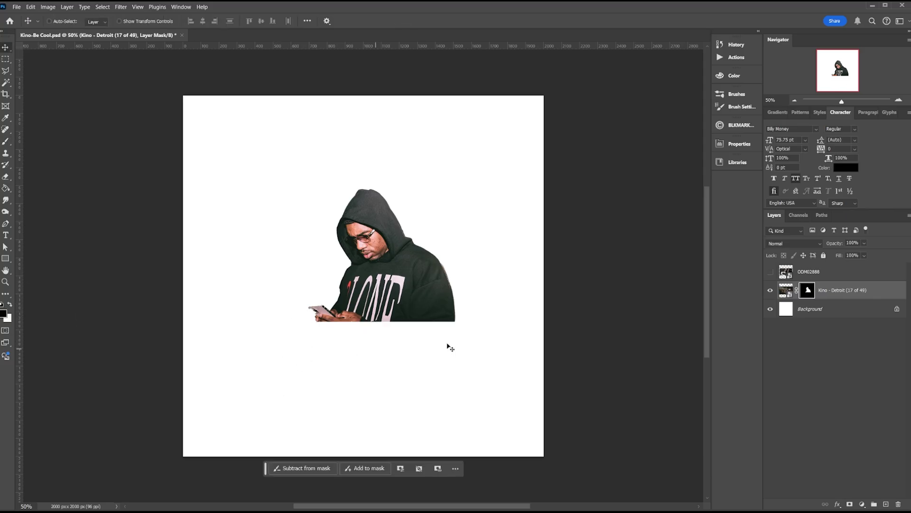
Enlarge the hooded cutout to about 154% and place it in the upper middle of the canvas.
{"action": "key", "text": "ctrl+t"}
{"action": "left_click_drag", "start_coordinate": [382, 371], "coordinate": [364, 302]}
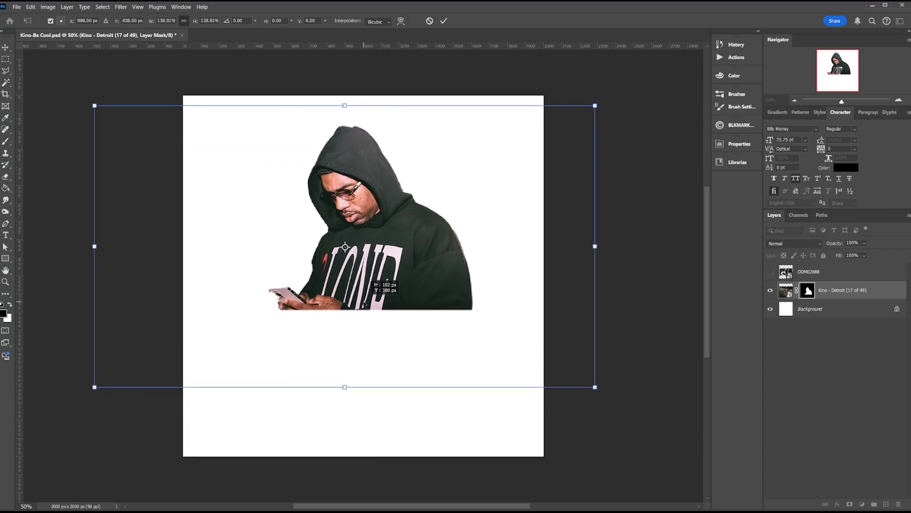
{"action": "left_click_drag", "start_coordinate": [348, 387], "coordinate": [333, 420]}
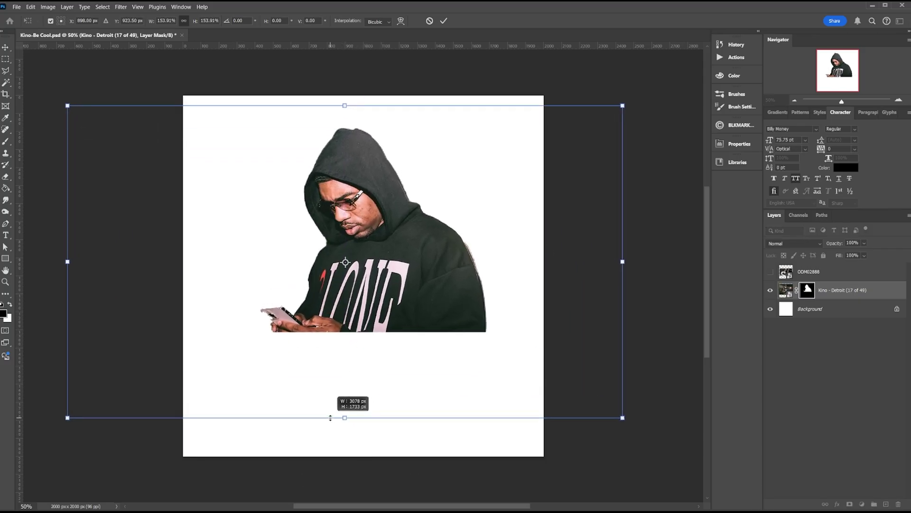
{"action": "key", "text": "Return"}
{"action": "left_click_drag", "start_coordinate": [407, 306], "coordinate": [408, 290]}
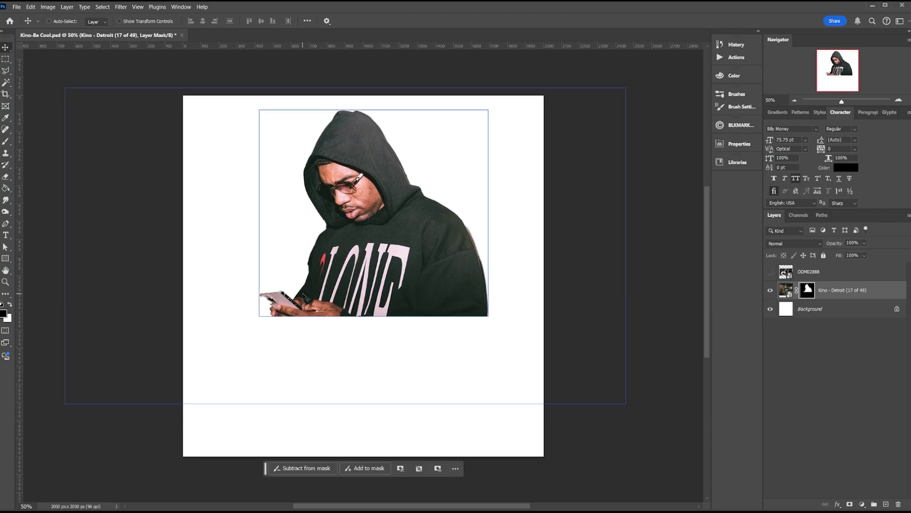
Paint the phone in the hooded figure's hands out of the layer mask, using a 60 px brush for the finer parts.
{"action": "key", "text": "b"}
{"action": "key", "text": "ctrl+plus"}
{"action": "key", "text": "ctrl+plus"}
{"action": "key", "text": "ctrl+plus"}
{"action": "left_click_drag", "start_coordinate": [202, 307], "coordinate": [435, 265]}
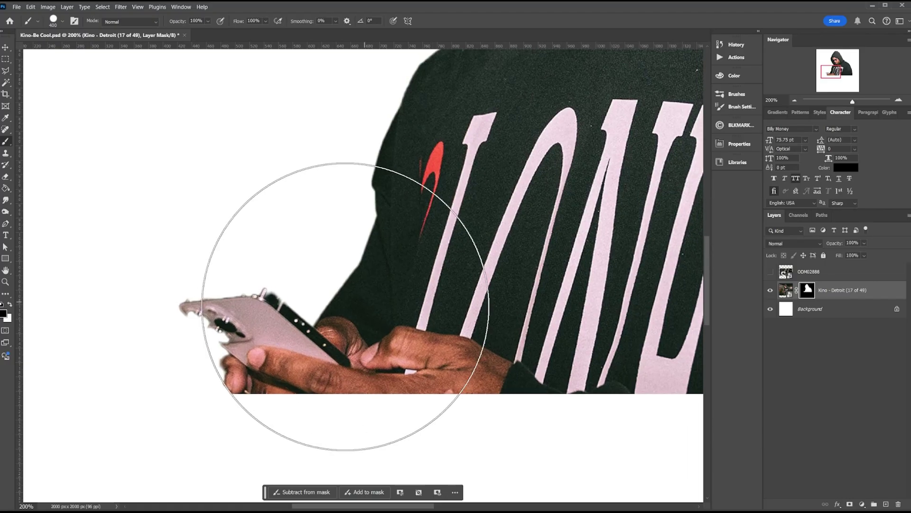
{"action": "key", "text": "bracketleft"}
{"action": "key", "text": "bracketleft"}
{"action": "key", "text": "bracketleft"}
{"action": "key", "text": "bracketleft"}
{"action": "key", "text": "bracketleft"}
{"action": "key", "text": "bracketleft"}
{"action": "key", "text": "bracketleft"}
{"action": "key", "text": "bracketleft"}
{"action": "key", "text": "bracketleft"}
{"action": "key", "text": "bracketleft"}
{"action": "key", "text": "bracketleft"}
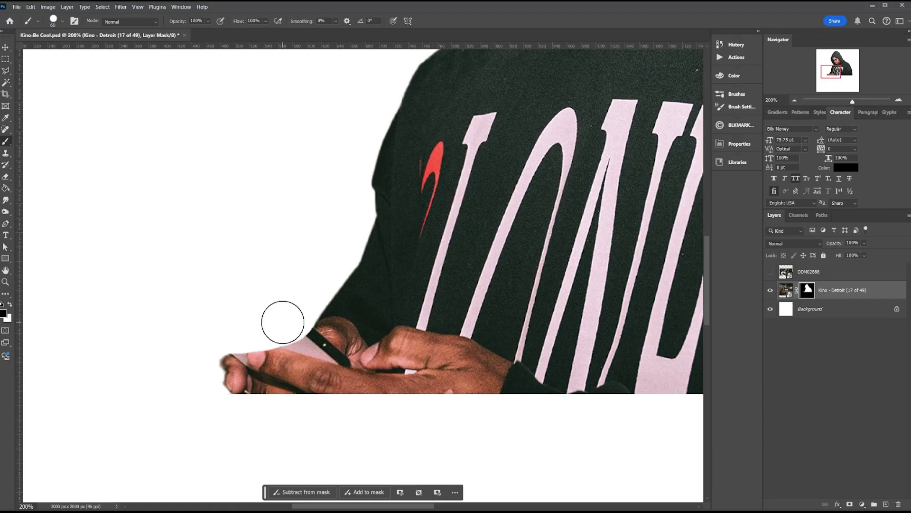
{"action": "key", "text": "ctrl+minus"}
{"action": "key", "text": "ctrl+minus"}
{"action": "key", "text": "ctrl+minus"}
{"action": "key", "text": "v"}
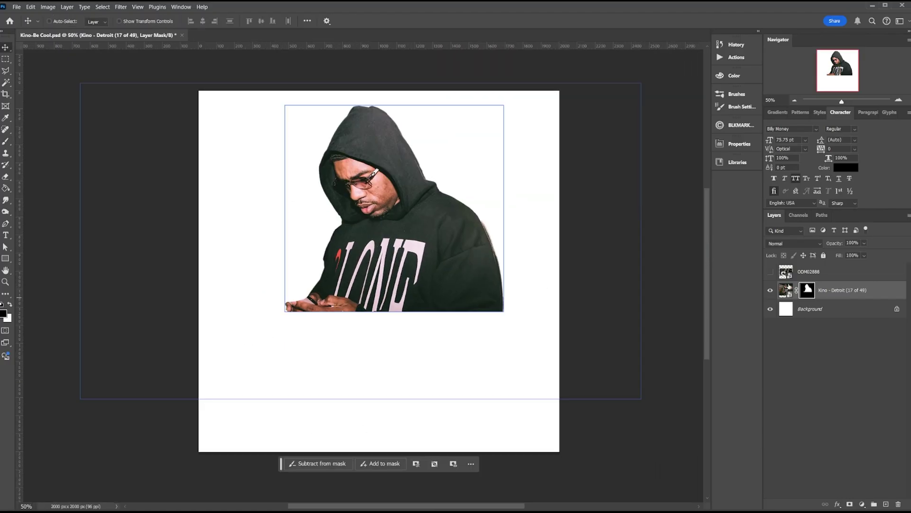
Show the ODM02888 layer, rename it Kino 2, and rename the hooded figure's layer Kino 1.
{"action": "left_click", "coordinate": [771, 271]}
{"action": "left_click", "coordinate": [860, 273]}
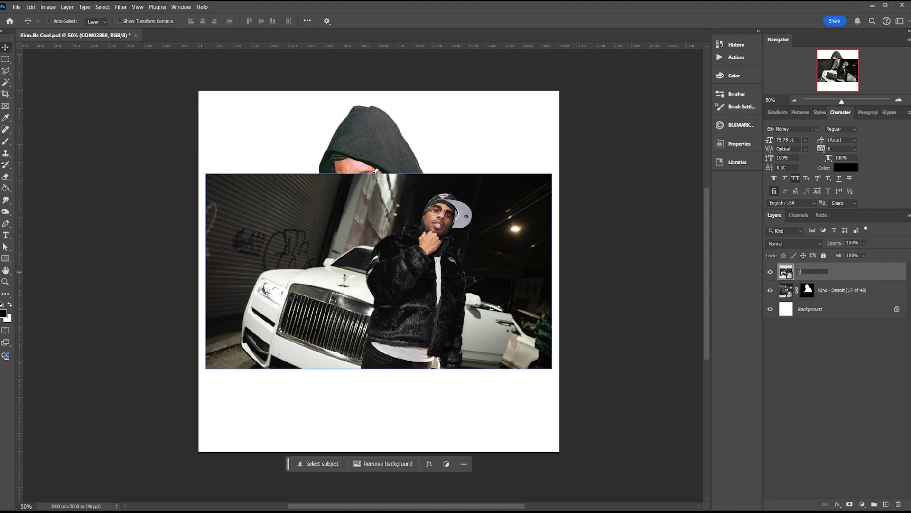
{"action": "key", "text": "Return"}
{"action": "left_click", "coordinate": [841, 290]}
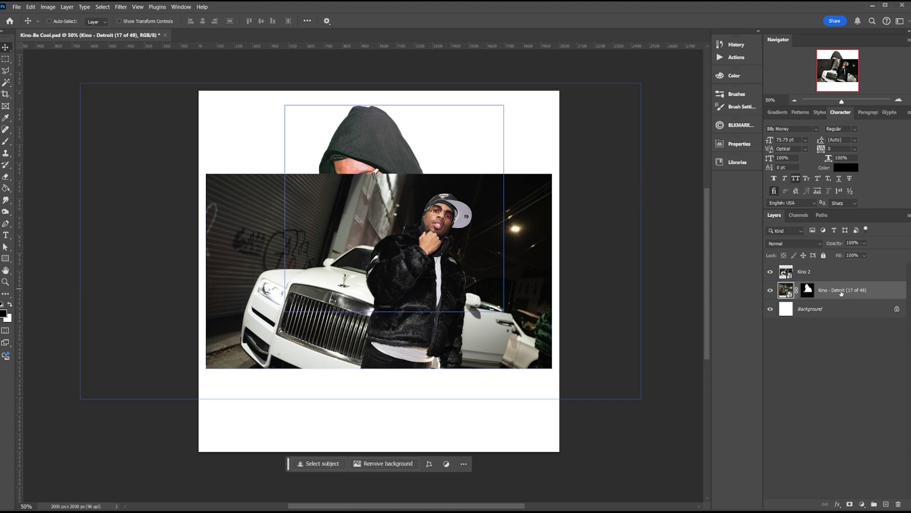
{"action": "type", "text": "Kino 1"}
Remove the background from the Kino 2 photo and hide the Kino 1 layer.
{"action": "left_click", "coordinate": [505, 205], "text": "ctrl"}
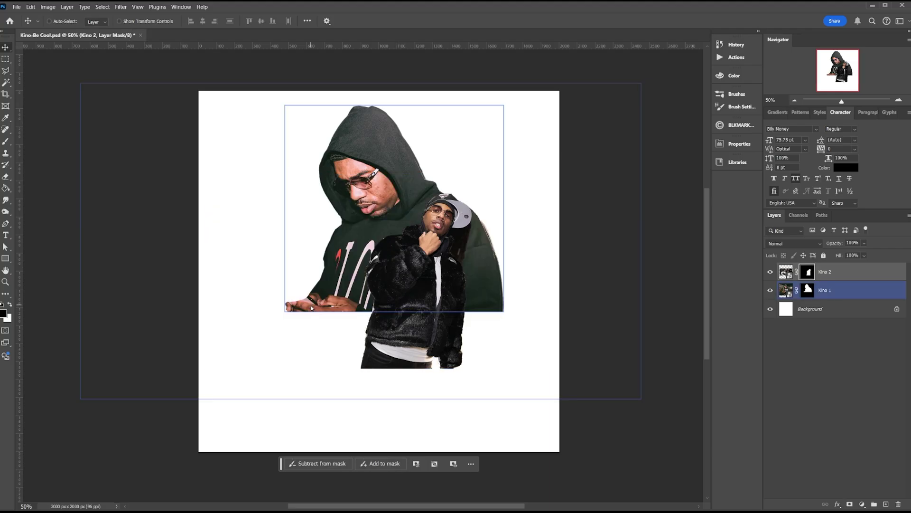
{"action": "mouse_move", "coordinate": [444, 255]}
{"action": "left_mouse_down"}
{"action": "mouse_move", "coordinate": [434, 273]}
{"action": "mouse_move", "coordinate": [443, 246]}
{"action": "left_mouse_up"}
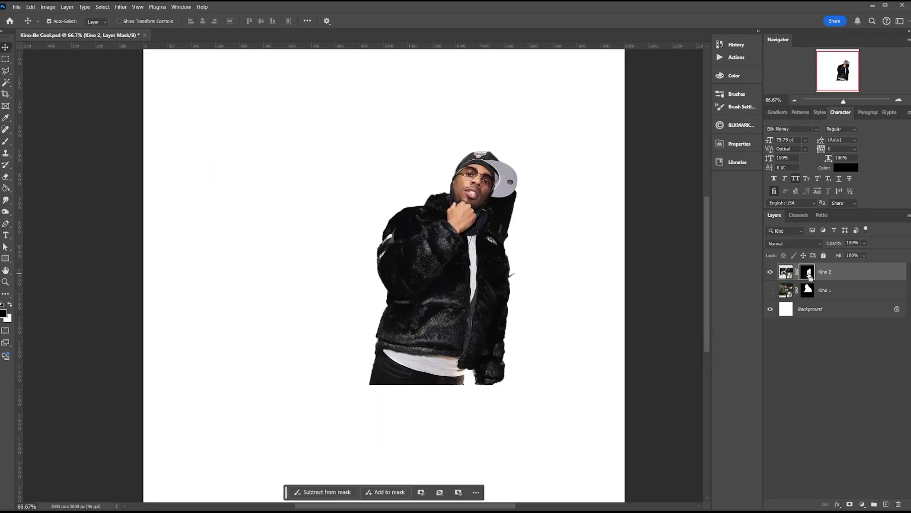
Reveal the white car beside the figure by painting white on the Kino 2 layer mask with a 100 px brush.
{"action": "key", "text": "b"}
{"action": "key", "text": "ctrl+plus"}
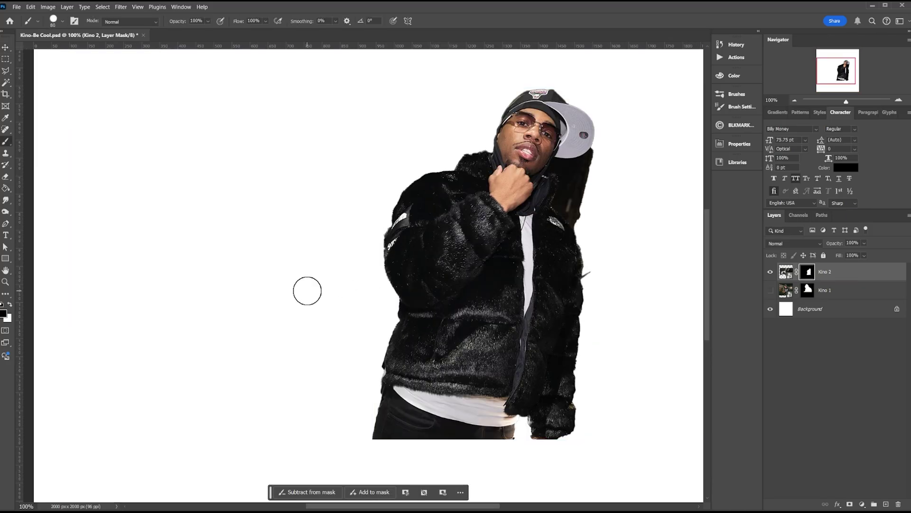
{"action": "key", "text": "x"}
{"action": "key", "text": "bracketright"}
{"action": "key", "text": "bracketright"}
{"action": "key", "text": "bracketright"}
{"action": "key", "text": "bracketright"}
{"action": "left_click", "coordinate": [308, 288]}
{"action": "mouse_move", "coordinate": [281, 292]}
{"action": "left_mouse_down"}
{"action": "mouse_move", "coordinate": [320, 264]}
{"action": "mouse_move", "coordinate": [326, 285]}
{"action": "mouse_move", "coordinate": [315, 288]}
{"action": "mouse_move", "coordinate": [422, 324]}
{"action": "mouse_move", "coordinate": [379, 303]}
{"action": "mouse_move", "coordinate": [393, 288]}
{"action": "mouse_move", "coordinate": [427, 325]}
{"action": "left_mouse_up"}
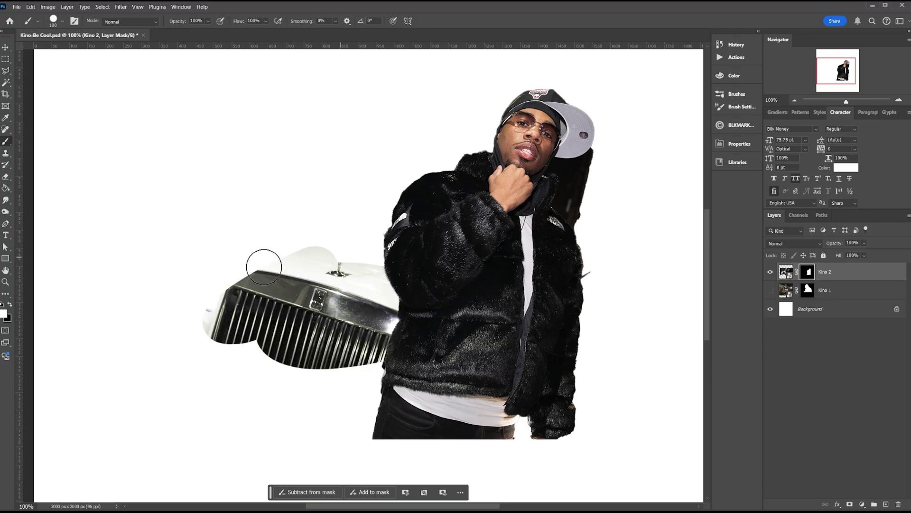
{"action": "mouse_move", "coordinate": [265, 262]}
{"action": "left_mouse_down"}
{"action": "mouse_move", "coordinate": [183, 261]}
{"action": "mouse_move", "coordinate": [154, 320]}
{"action": "mouse_move", "coordinate": [248, 448]}
{"action": "mouse_move", "coordinate": [392, 452]}
{"action": "mouse_move", "coordinate": [431, 426]}
{"action": "mouse_move", "coordinate": [277, 411]}
{"action": "mouse_move", "coordinate": [352, 389]}
{"action": "mouse_move", "coordinate": [332, 378]}
{"action": "mouse_move", "coordinate": [298, 199]}
{"action": "mouse_move", "coordinate": [253, 234]}
{"action": "mouse_move", "coordinate": [458, 162]}
{"action": "mouse_move", "coordinate": [448, 121]}
{"action": "left_mouse_up"}
Lasso the leftover background around the car's front, following its edge from the lower bumper over the hood to the side mirror.
{"action": "key", "text": "ctrl+plus"}
{"action": "left_click", "coordinate": [6, 71]}
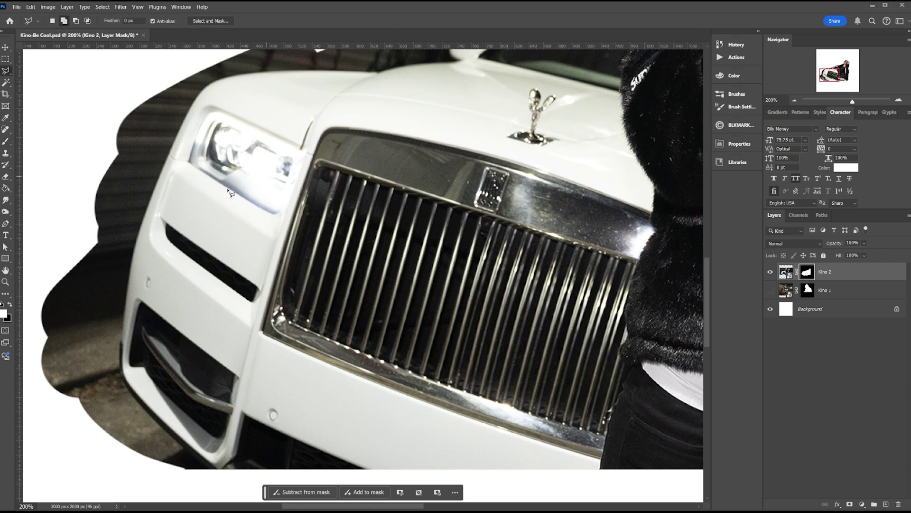
{"action": "left_click_drag", "start_coordinate": [209, 471], "coordinate": [122, 329]}
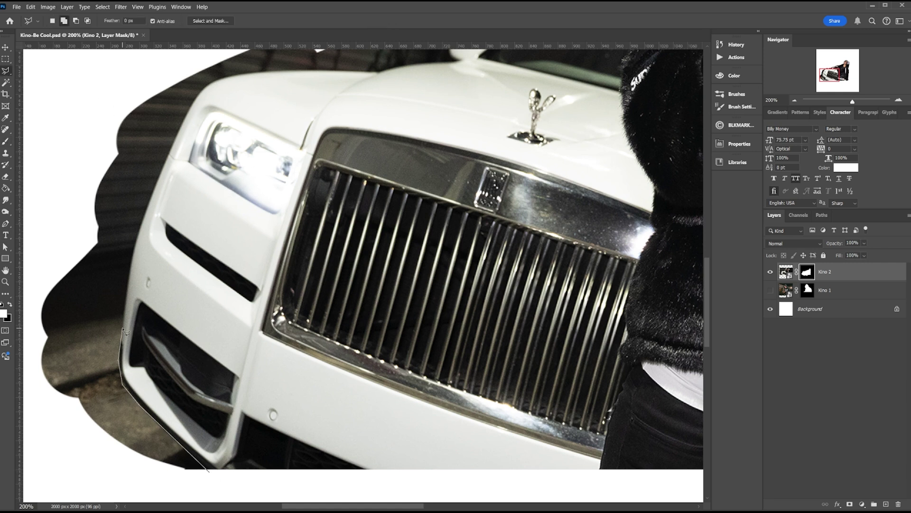
{"action": "left_click_drag", "start_coordinate": [147, 219], "coordinate": [178, 134]}
{"action": "left_click_drag", "start_coordinate": [227, 82], "coordinate": [216, 176]}
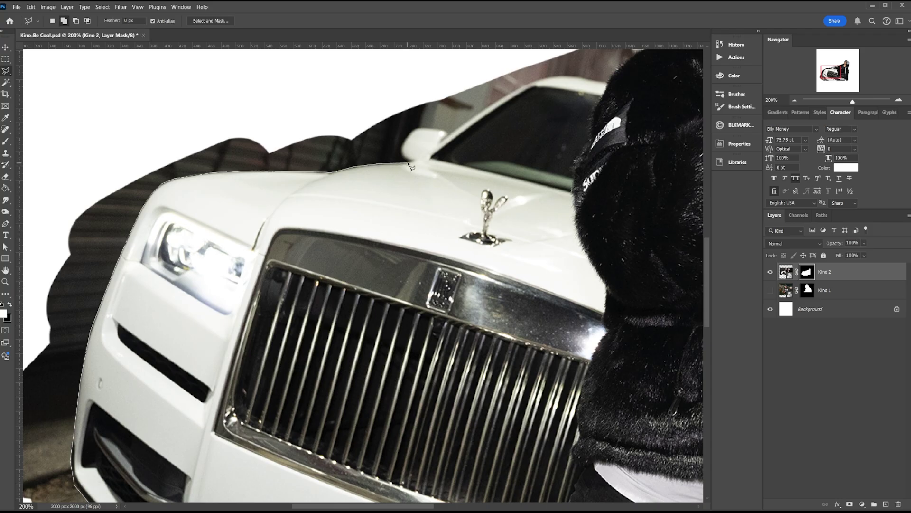
{"action": "left_click", "coordinate": [308, 93]}
{"action": "left_click_drag", "start_coordinate": [295, 112], "coordinate": [386, 81]}
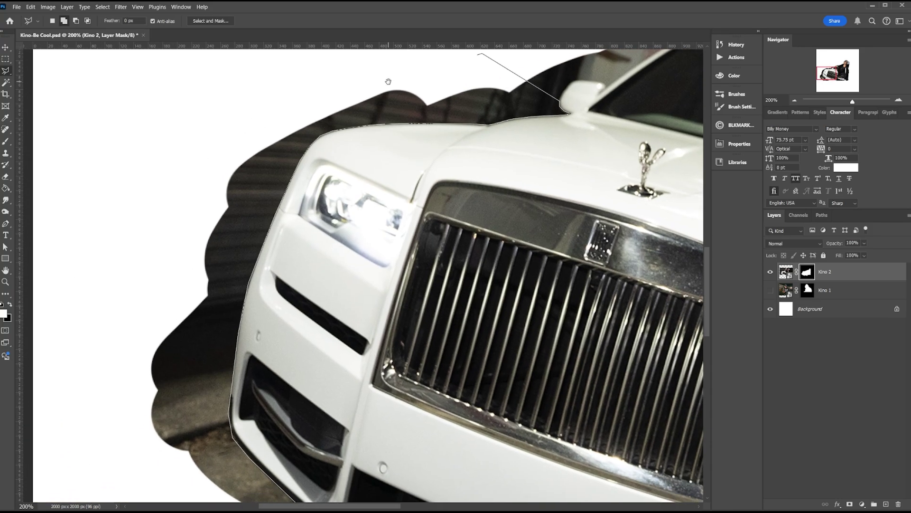
{"action": "left_click", "coordinate": [190, 125]}
{"action": "left_click", "coordinate": [126, 287]}
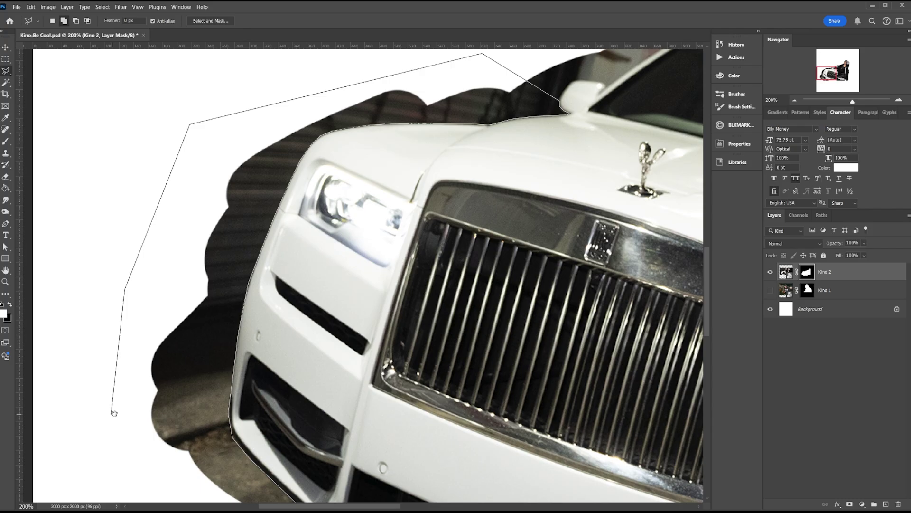
{"action": "left_click", "coordinate": [112, 413]}
{"action": "scroll", "coordinate": [105, 370], "scroll_direction": "down", "scroll_amount": 5}
{"action": "left_click", "coordinate": [110, 322]}
{"action": "left_click", "coordinate": [259, 412]}
{"action": "left_click", "coordinate": [295, 364]}
Paint the selected background around the car's front out of the Kino 2 mask with black, and clear the selection.
{"action": "key", "text": "b"}
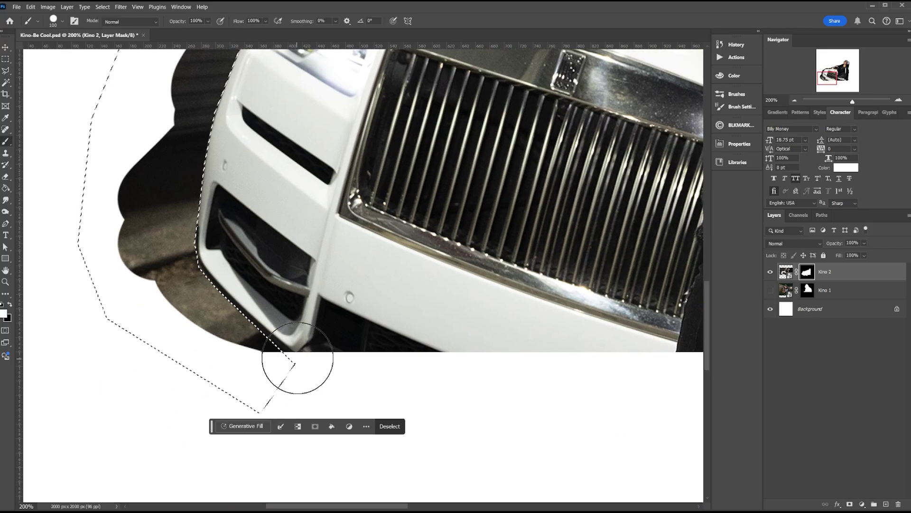
{"action": "mouse_move", "coordinate": [294, 362]}
{"action": "left_mouse_down"}
{"action": "mouse_move", "coordinate": [179, 341]}
{"action": "mouse_move", "coordinate": [195, 338]}
{"action": "mouse_move", "coordinate": [41, 321]}
{"action": "left_mouse_up"}
{"action": "key", "text": "x"}
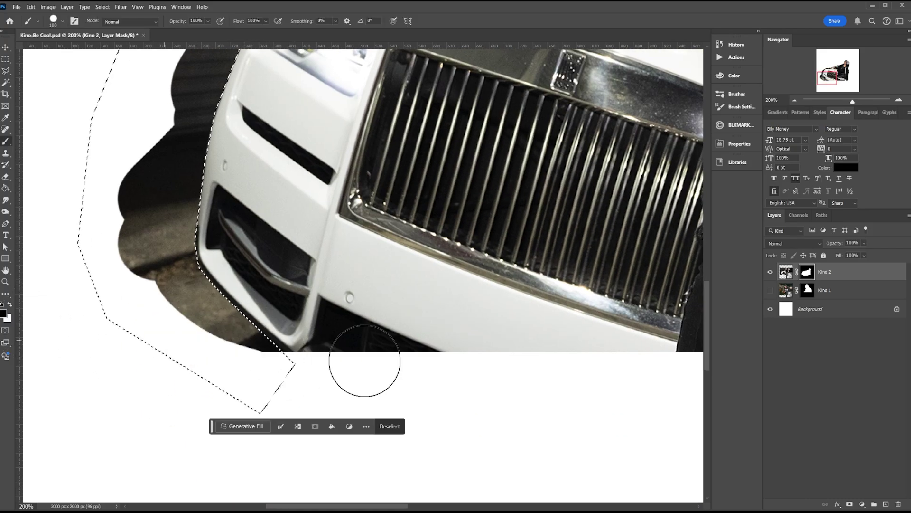
{"action": "mouse_move", "coordinate": [261, 370]}
{"action": "left_mouse_down"}
{"action": "mouse_move", "coordinate": [189, 277]}
{"action": "mouse_move", "coordinate": [346, 349]}
{"action": "mouse_move", "coordinate": [128, 171]}
{"action": "left_mouse_up"}
{"action": "scroll", "coordinate": [254, 163], "scroll_direction": "up", "scroll_amount": 6}
{"action": "mouse_move", "coordinate": [254, 162]}
{"action": "left_mouse_down"}
{"action": "mouse_move", "coordinate": [312, 145]}
{"action": "mouse_move", "coordinate": [440, 130]}
{"action": "left_mouse_up"}
{"action": "scroll", "coordinate": [440, 130], "scroll_direction": "up", "scroll_amount": 3}
{"action": "scroll", "coordinate": [440, 130], "scroll_direction": "right", "scroll_amount": 5}
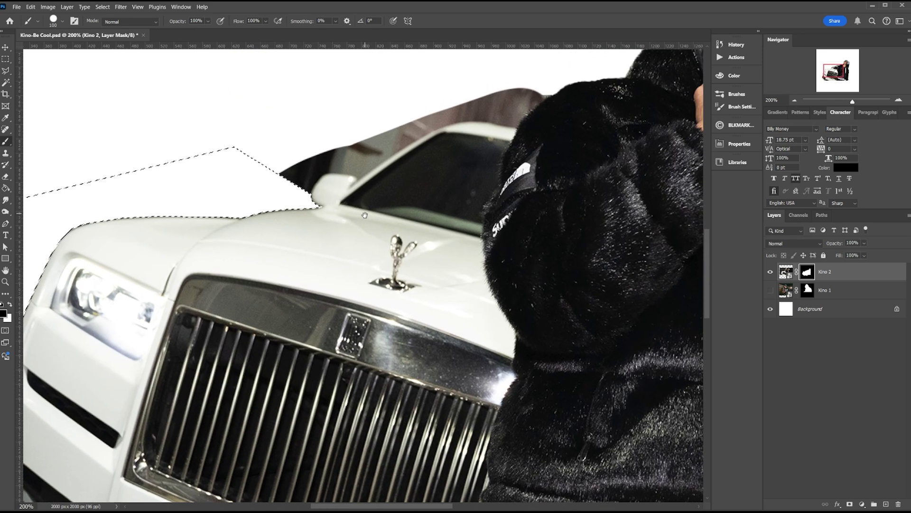
{"action": "key", "text": "ctrl+d"}
Lasso the leftover background above the car's mirror and windshield, fill it with black on the mask, and deselect.
{"action": "left_click", "coordinate": [5, 74]}
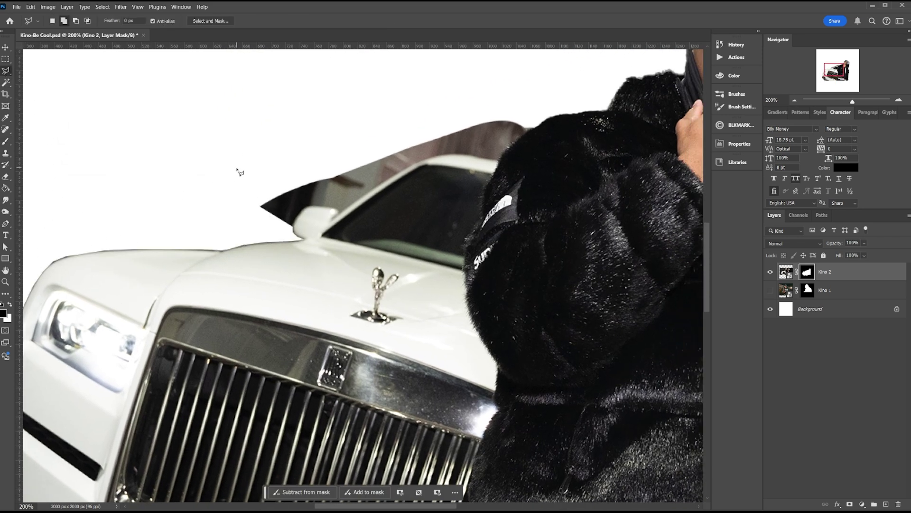
{"action": "left_click_drag", "start_coordinate": [295, 231], "coordinate": [248, 220]}
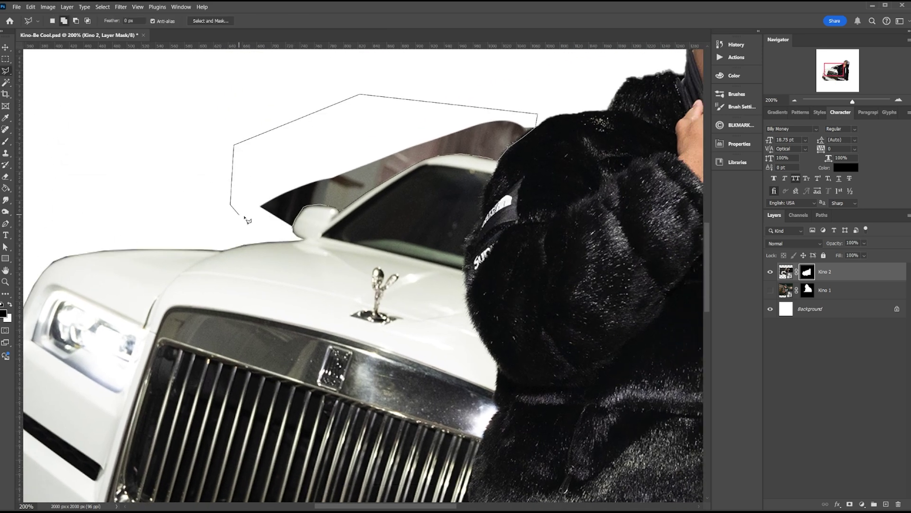
{"action": "double_click", "coordinate": [250, 220]}
{"action": "key", "text": "alt+BackSpace"}
{"action": "key", "text": "ctrl+d"}
{"action": "key", "text": "v"}
{"action": "key", "text": "ctrl+minus"}
{"action": "key", "text": "ctrl+minus"}
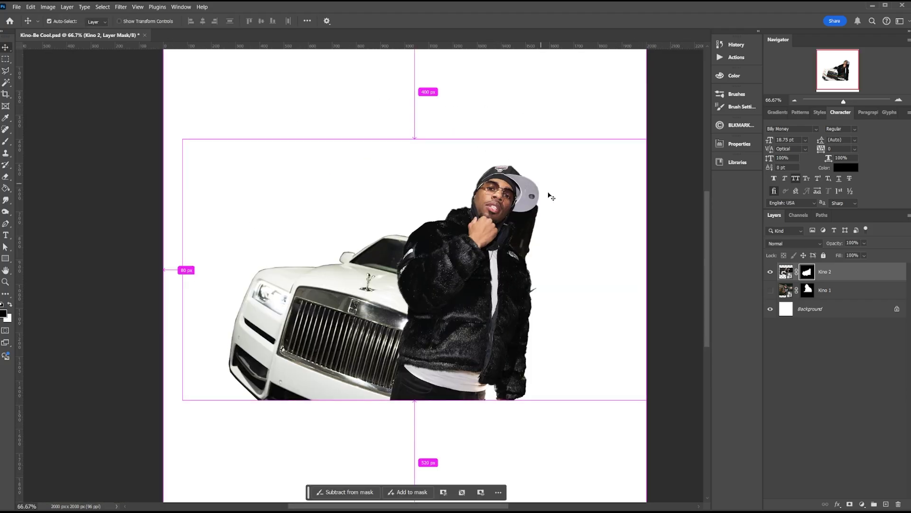
Remove the stray mark beside the jacket sleeve by painting black on the Kino 2 mask with a smaller brush.
{"action": "key", "text": "ctrl+plus"}
{"action": "key", "text": "ctrl+plus"}
{"action": "mouse_move", "coordinate": [553, 209]}
{"action": "left_mouse_down"}
{"action": "mouse_move", "coordinate": [474, 219]}
{"action": "mouse_move", "coordinate": [354, 265]}
{"action": "left_mouse_up"}
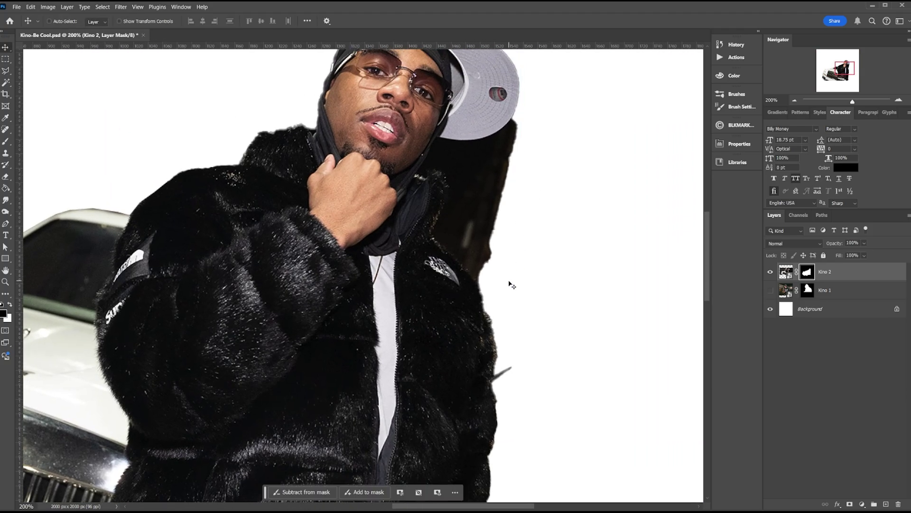
{"action": "key", "text": "b"}
{"action": "key", "text": "x"}
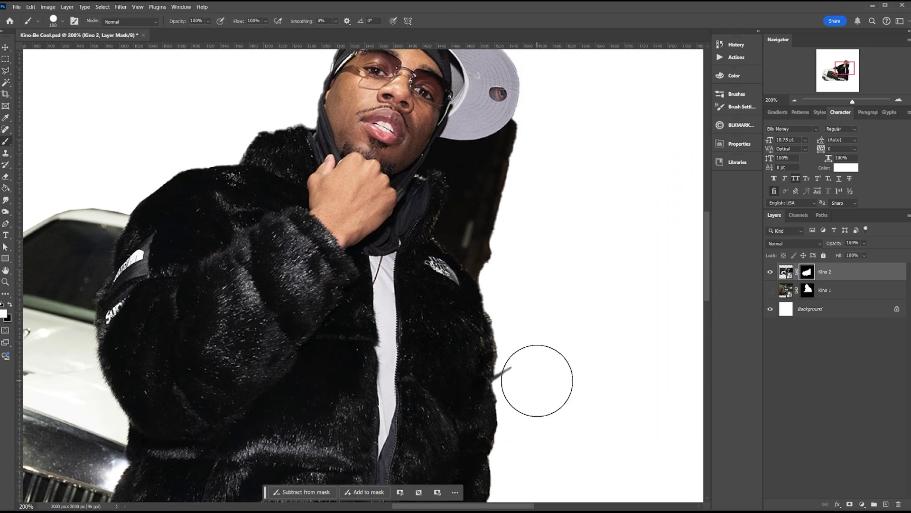
{"action": "key", "text": "bracketleft"}
{"action": "key", "text": "bracketleft"}
{"action": "key", "text": "bracketleft"}
{"action": "key", "text": "bracketleft"}
{"action": "key", "text": "bracketleft"}
{"action": "key", "text": "bracketleft"}
{"action": "key", "text": "bracketleft"}
{"action": "key", "text": "bracketleft"}
{"action": "left_click_drag", "start_coordinate": [521, 366], "coordinate": [510, 375]}
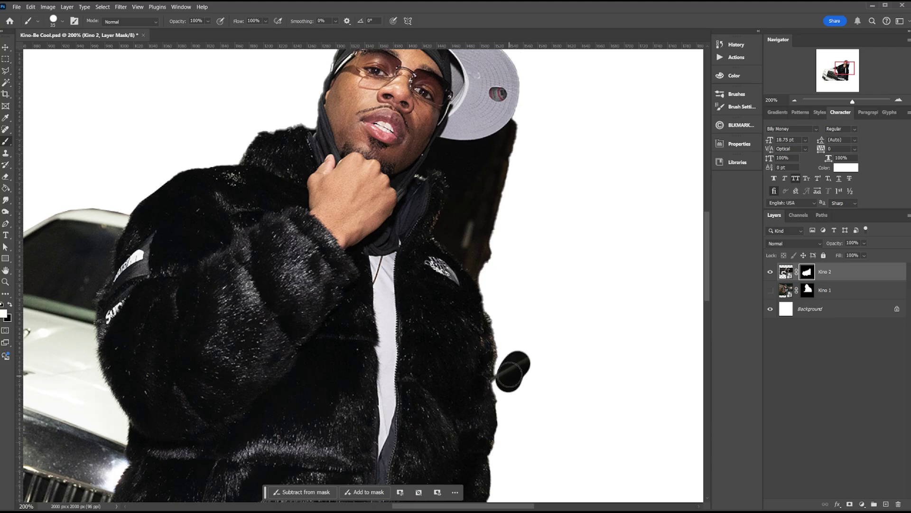
{"action": "key", "text": "ctrl+z"}
{"action": "key", "text": "x"}
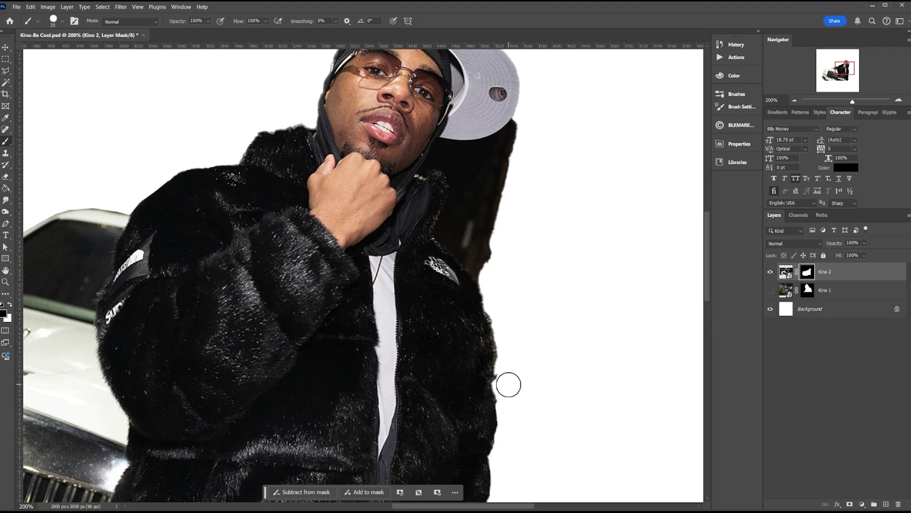
Lasso the dark leftover background between the cap and the jacket shoulder, remove it from the Kino 2 mask, and save the document.
{"action": "scroll", "coordinate": [586, 230], "scroll_direction": "up", "scroll_amount": 2}
{"action": "scroll", "coordinate": [519, 325], "scroll_direction": "up", "scroll_amount": 3}
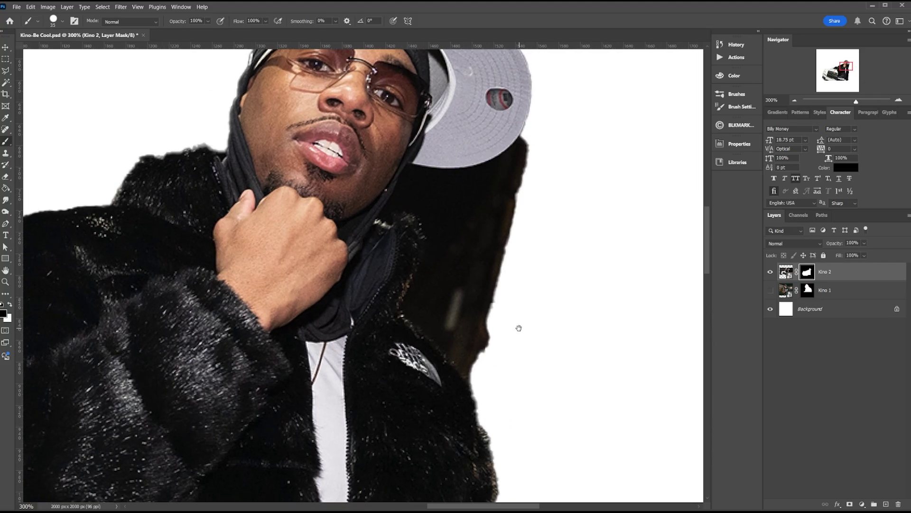
{"action": "key", "text": "l"}
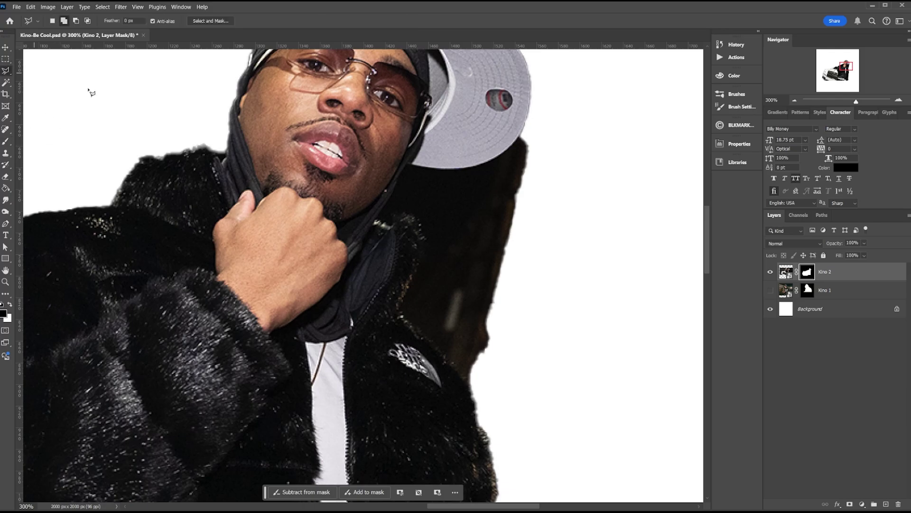
{"action": "left_click", "coordinate": [468, 383]}
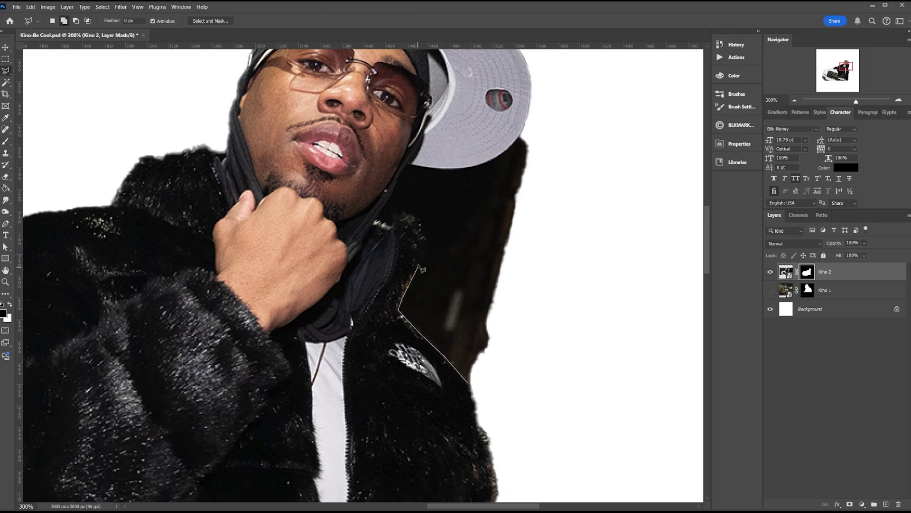
{"action": "mouse_move", "coordinate": [541, 350]}
{"action": "left_mouse_down"}
{"action": "mouse_move", "coordinate": [564, 317]}
{"action": "mouse_move", "coordinate": [372, 270]}
{"action": "left_mouse_up"}
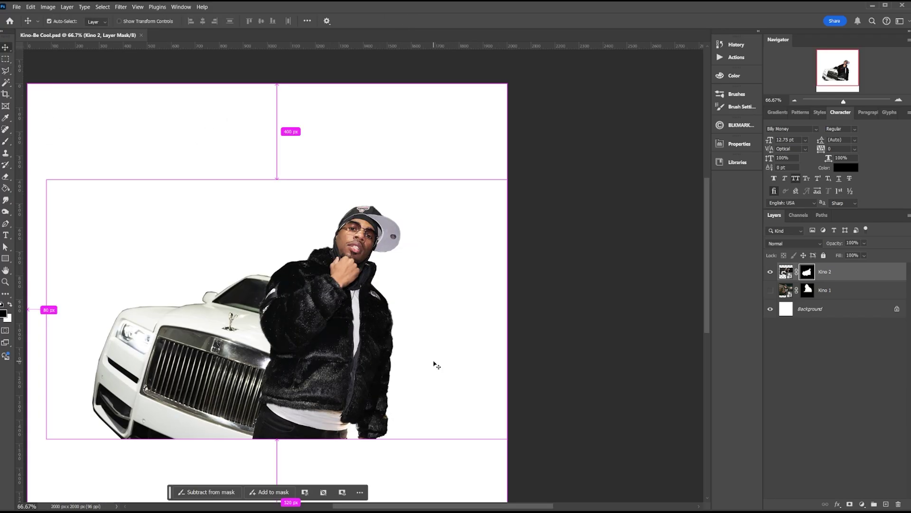
{"action": "key", "text": "ctrl+minus"}
{"action": "key", "text": "ctrl+s"}
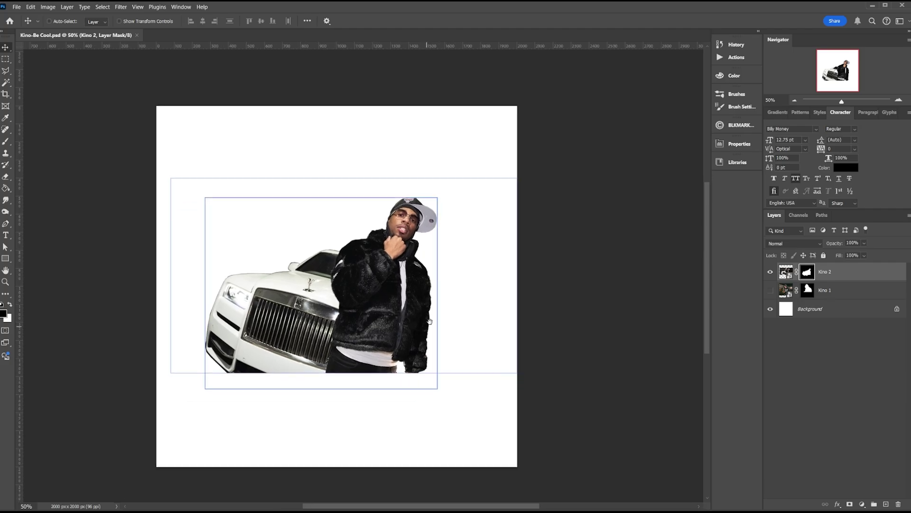
Show the Kino 1 layer, shift Kino 2 over the hooded figure, and rotate it about 16° counterclockwise.
{"action": "left_click", "coordinate": [772, 290]}
{"action": "left_click", "coordinate": [786, 271]}
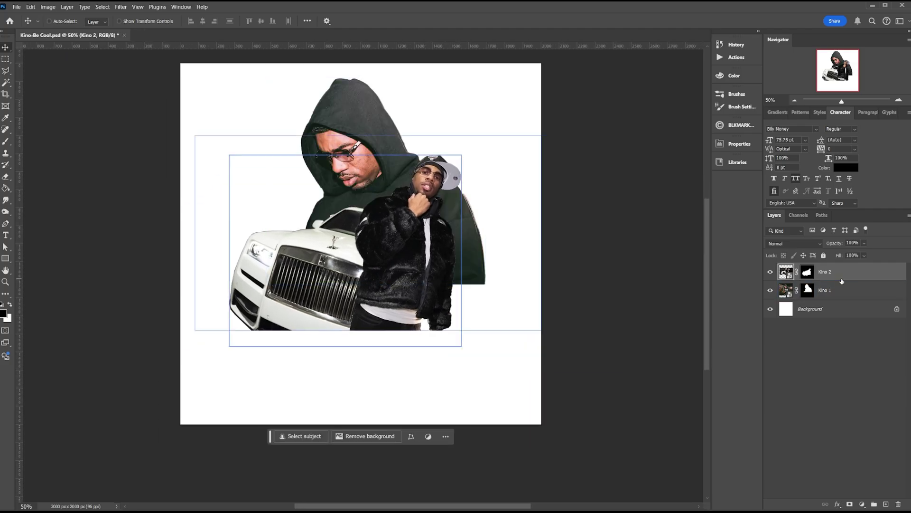
{"action": "left_click_drag", "start_coordinate": [424, 270], "coordinate": [477, 287]}
{"action": "key", "text": "ctrl+t"}
{"action": "left_click_drag", "start_coordinate": [606, 258], "coordinate": [611, 234]}
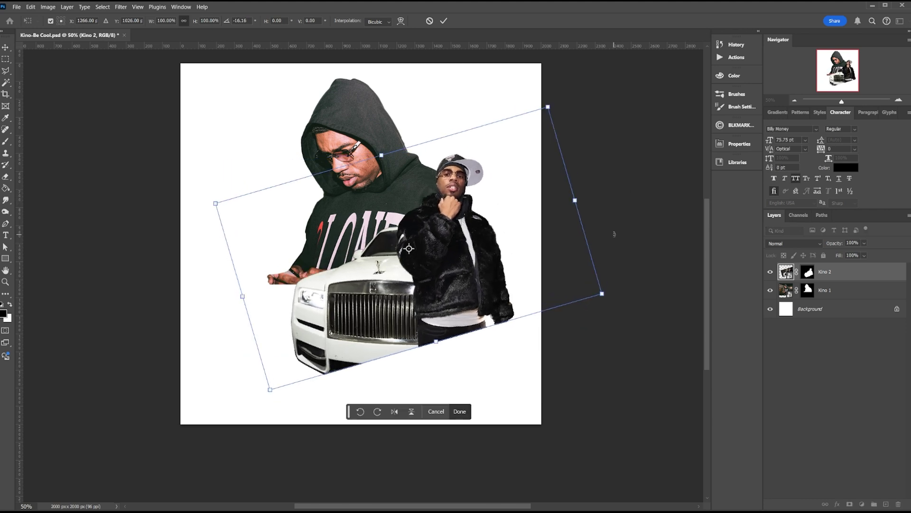
{"action": "key", "text": "Escape"}
Enlarge the Kino 2 cutout and position it so the car and jacketed figure overlap the hooded figure.
{"action": "key", "text": "ctrl+t"}
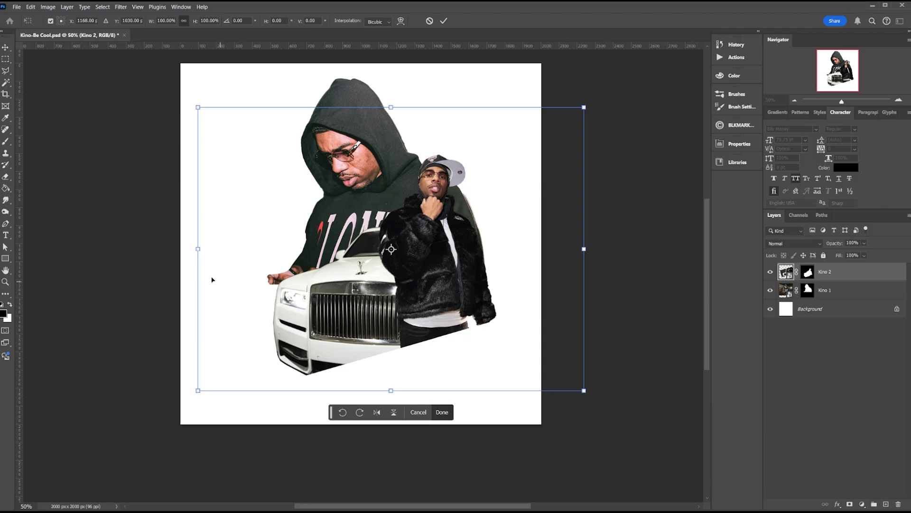
{"action": "left_click_drag", "start_coordinate": [199, 247], "coordinate": [160, 247]}
{"action": "left_click_drag", "start_coordinate": [584, 249], "coordinate": [641, 249]}
{"action": "mouse_move", "coordinate": [160, 249]}
{"action": "left_mouse_down"}
{"action": "mouse_move", "coordinate": [165, 238]}
{"action": "mouse_move", "coordinate": [156, 240]}
{"action": "left_mouse_up"}
{"action": "left_click_drag", "start_coordinate": [638, 248], "coordinate": [613, 262]}
{"action": "key", "text": "Return"}
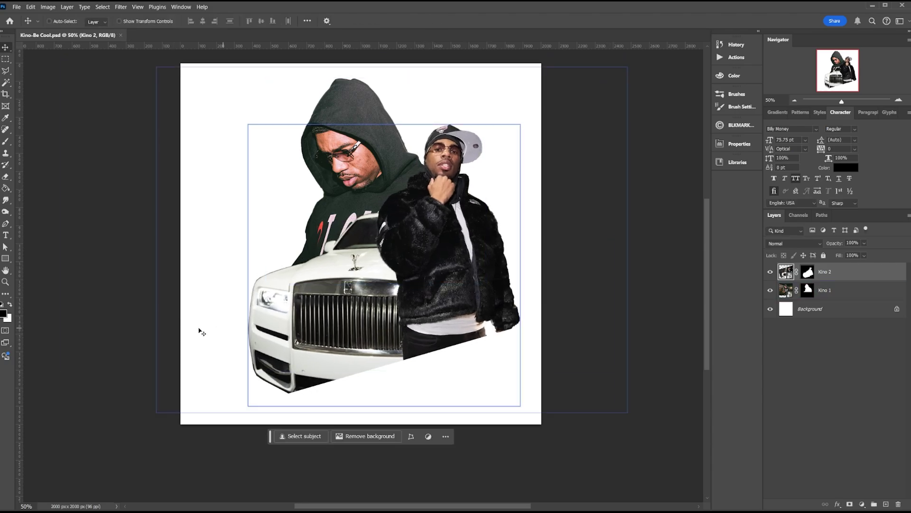
Marquee-select a wide rectangle around the slanted lower edge of the car and figure on the Kino 2 layer mask.
{"action": "left_click", "coordinate": [807, 271]}
{"action": "left_click", "coordinate": [5, 60]}
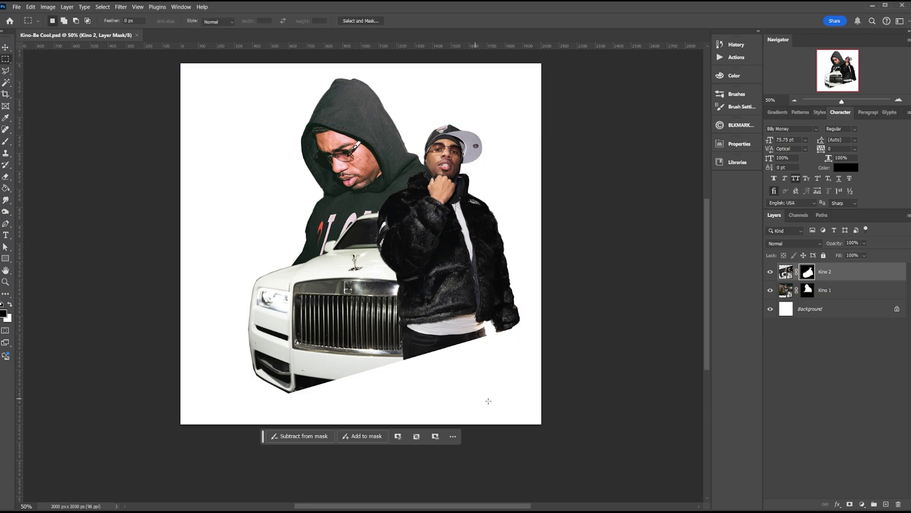
{"action": "mouse_move", "coordinate": [508, 418]}
{"action": "left_mouse_down"}
{"action": "mouse_move", "coordinate": [273, 371]}
{"action": "mouse_move", "coordinate": [255, 338]}
{"action": "mouse_move", "coordinate": [224, 335]}
{"action": "left_mouse_up"}
Paint the selected lower strip out of the Kino 2 mask with a 200 px black brush, and deselect.
{"action": "key", "text": "b"}
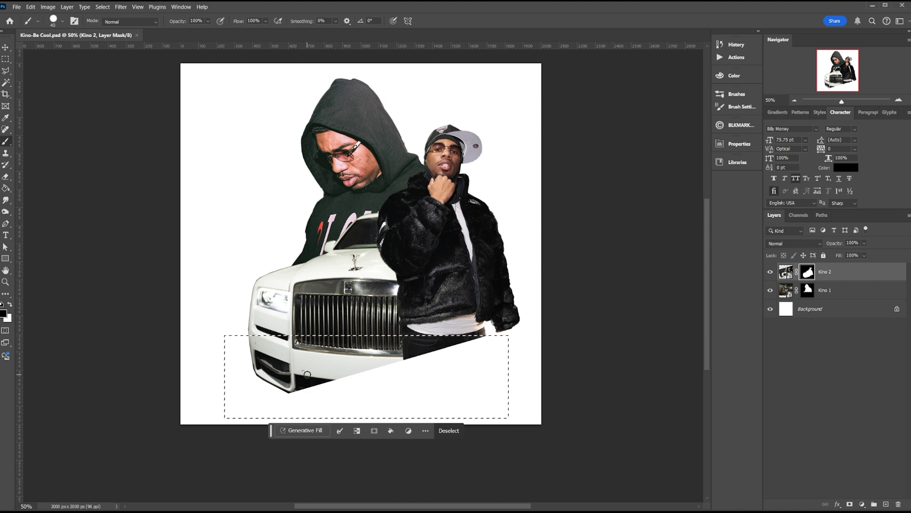
{"action": "key", "text": "]"}
{"action": "key", "text": "]"}
{"action": "key", "text": "]"}
{"action": "key", "text": "]"}
{"action": "key", "text": "]"}
{"action": "key", "text": "]"}
{"action": "key", "text": "]"}
{"action": "key", "text": "]"}
{"action": "key", "text": "]"}
{"action": "key", "text": "]"}
{"action": "left_click_drag", "start_coordinate": [376, 386], "coordinate": [479, 380]}
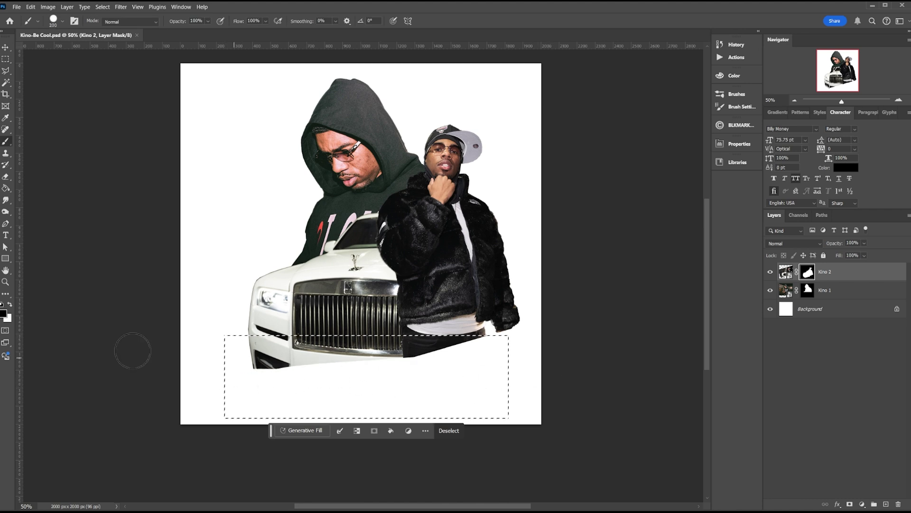
{"action": "mouse_move", "coordinate": [133, 351]}
{"action": "left_mouse_down"}
{"action": "mouse_move", "coordinate": [445, 338]}
{"action": "mouse_move", "coordinate": [467, 341]}
{"action": "mouse_move", "coordinate": [279, 346]}
{"action": "mouse_move", "coordinate": [577, 350]}
{"action": "left_mouse_up"}
{"action": "key", "text": "ctrl+d"}
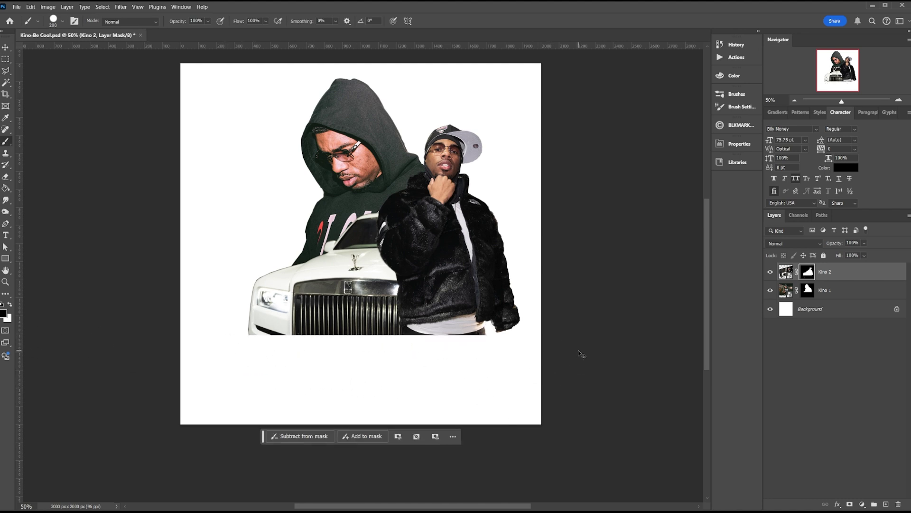
Select both artist layers and move them together down and to the left on the canvas.
{"action": "key", "text": "v"}
{"action": "key", "text": "ctrl+alt+a"}
{"action": "left_click_drag", "start_coordinate": [377, 246], "coordinate": [356, 265]}
{"action": "left_click", "coordinate": [837, 274]}
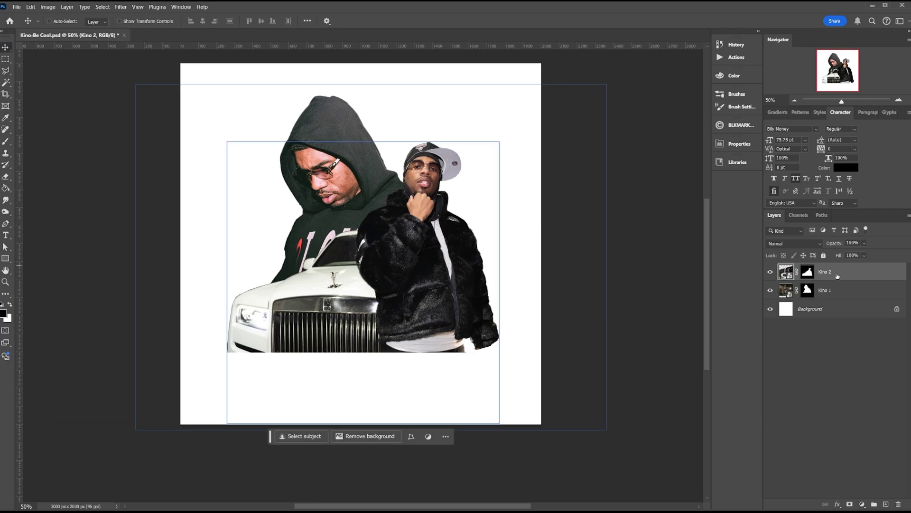
{"action": "left_click", "coordinate": [835, 289]}
{"action": "left_click", "coordinate": [840, 276]}
{"action": "key", "text": "ctrl+t"}
{"action": "left_click_drag", "start_coordinate": [366, 84], "coordinate": [339, 181]}
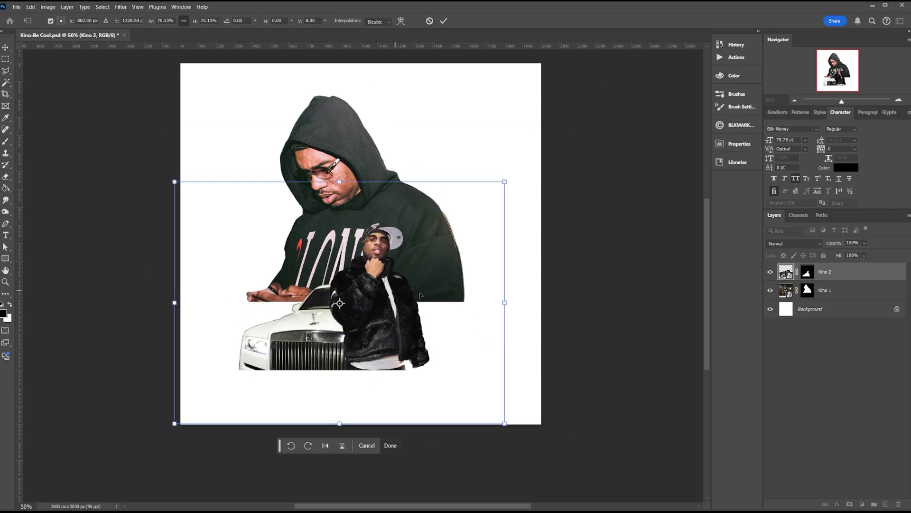
{"action": "left_click_drag", "start_coordinate": [377, 287], "coordinate": [387, 287]}
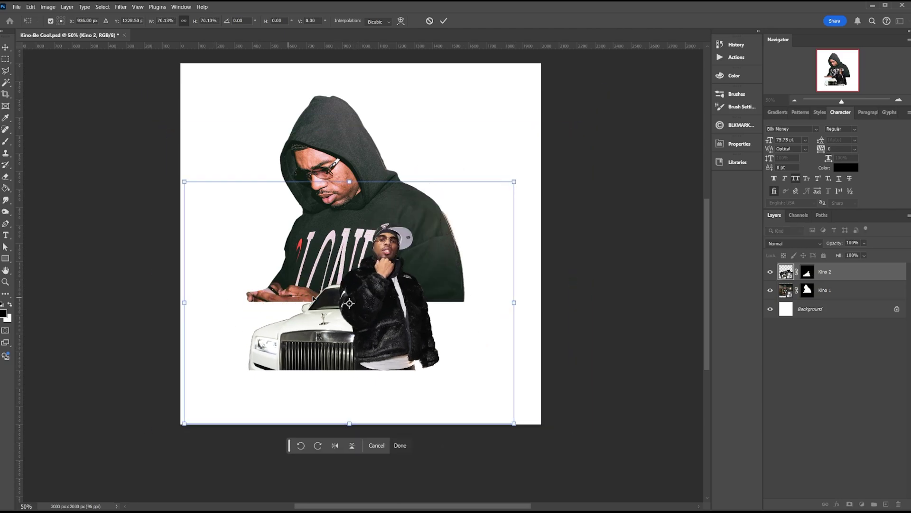
{"action": "key", "text": "Escape"}
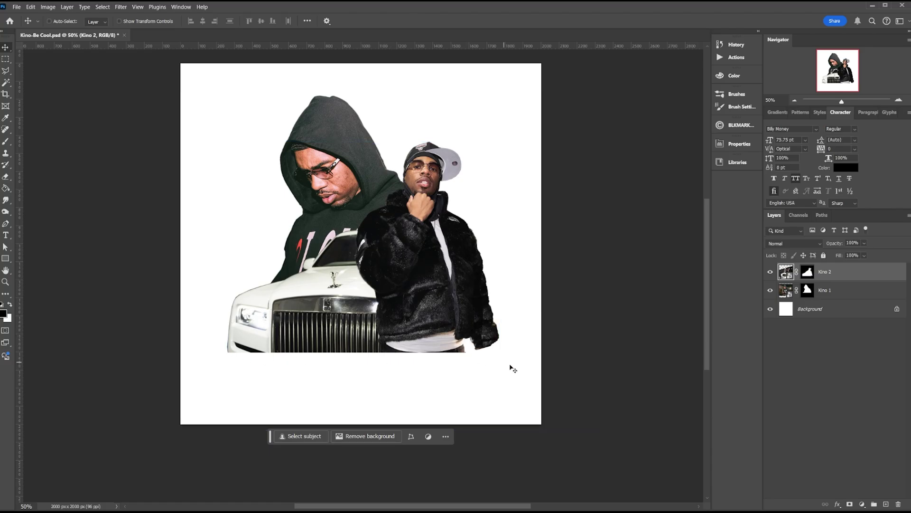
Place the night road-and-city photo beneath the two artist layers and scale it up to cover the whole canvas.
{"action": "left_click_drag", "start_coordinate": [513, 369], "coordinate": [337, 178]}
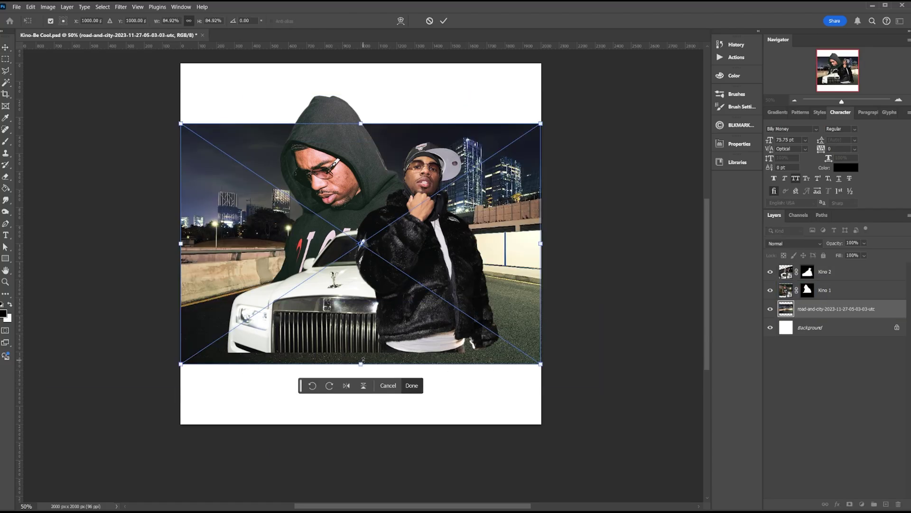
{"action": "left_click_drag", "start_coordinate": [363, 359], "coordinate": [361, 417]}
{"action": "key", "text": "Return"}
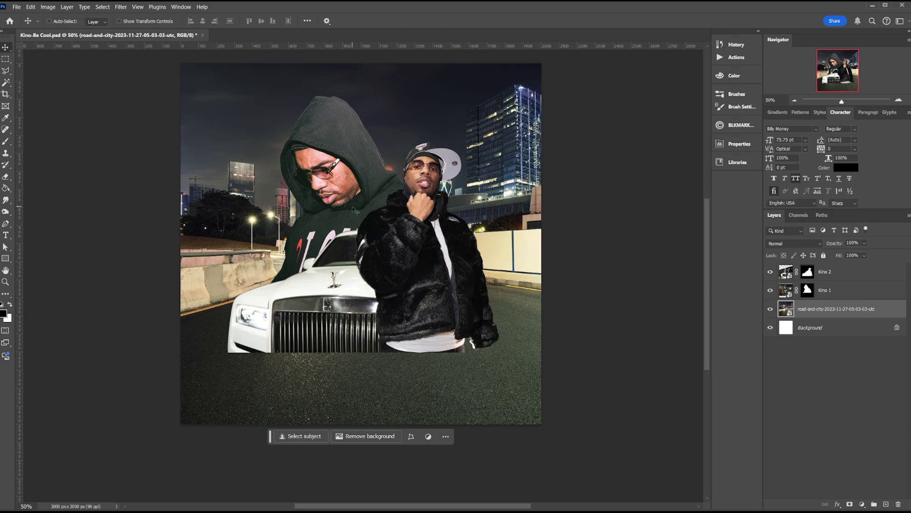
Rename the placed photo layer as city 1 and shift it left to frame the towers and road bend behind the figures.
{"action": "double_click", "coordinate": [817, 308]}
{"action": "type", "text": "d"}
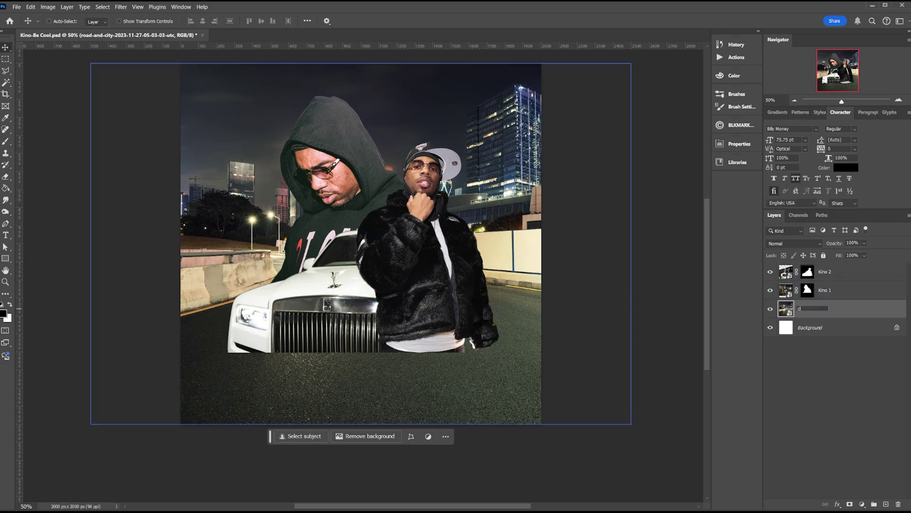
{"action": "type", "text": " 1"}
{"action": "key", "text": "Return"}
{"action": "left_click_drag", "start_coordinate": [297, 282], "coordinate": [364, 282]}
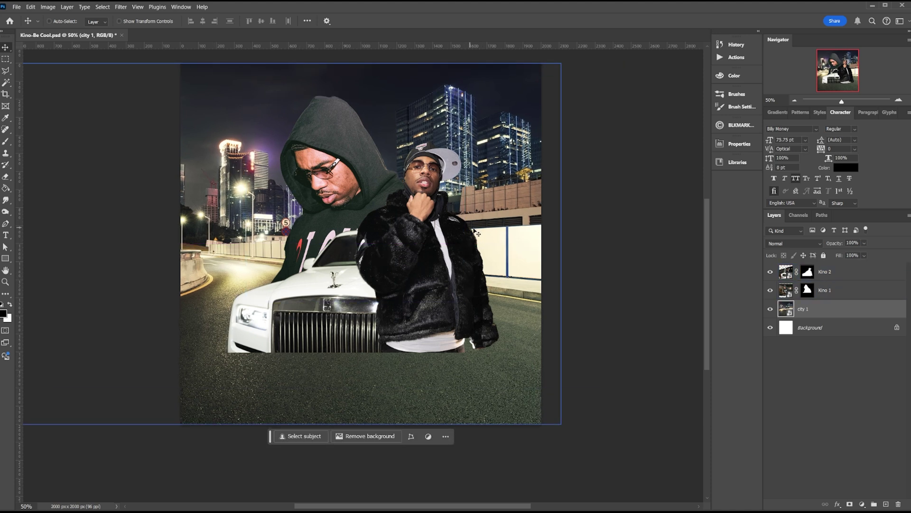
{"action": "left_click_drag", "start_coordinate": [331, 285], "coordinate": [327, 282]}
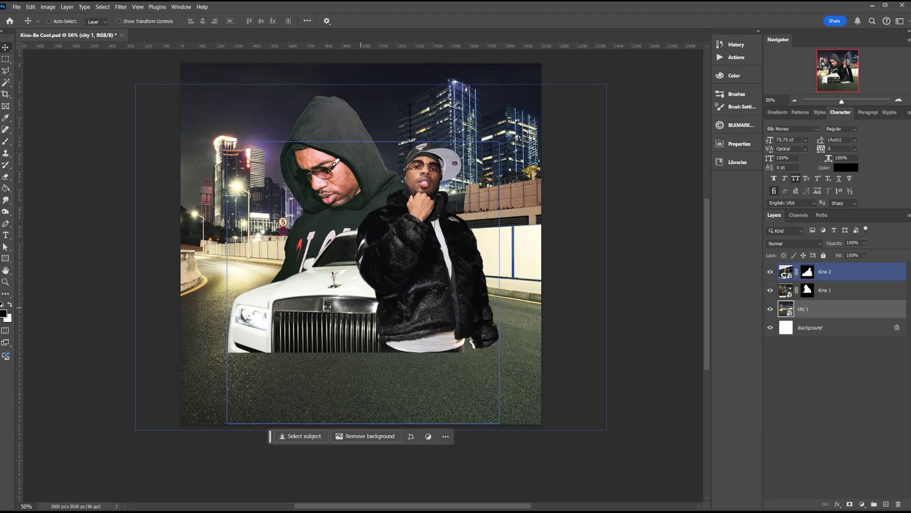
Hide the city 1 layer and fill the Background layer with black using the Paint Bucket.
{"action": "left_click", "coordinate": [770, 309]}
{"action": "left_click", "coordinate": [814, 325]}
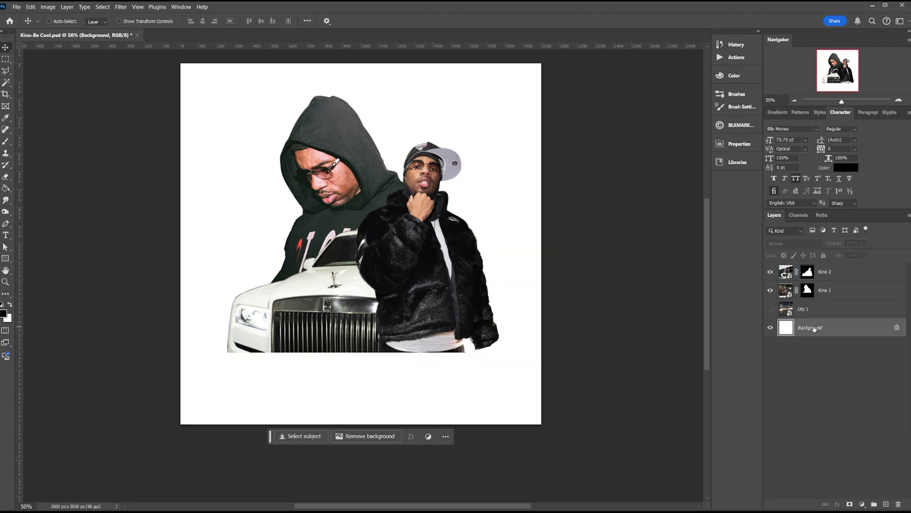
{"action": "key", "text": "g"}
{"action": "left_click", "coordinate": [417, 122]}
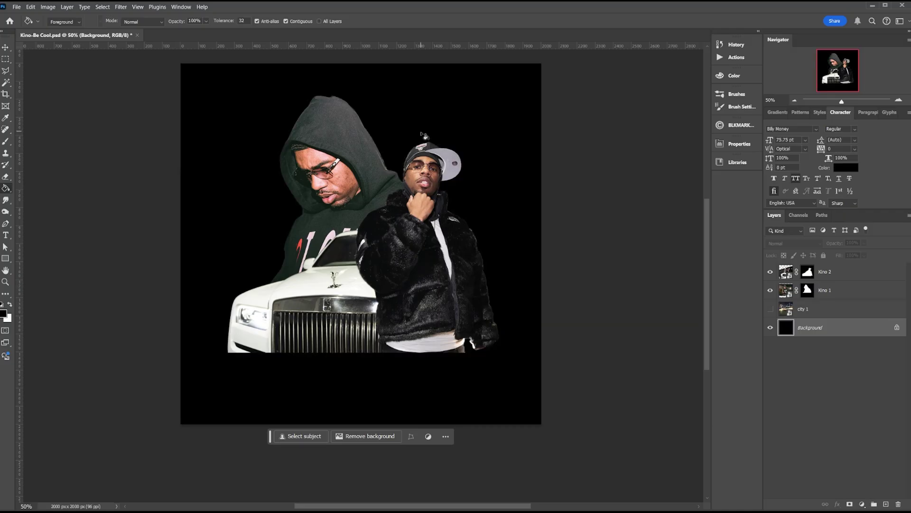
{"action": "key", "text": "v"}
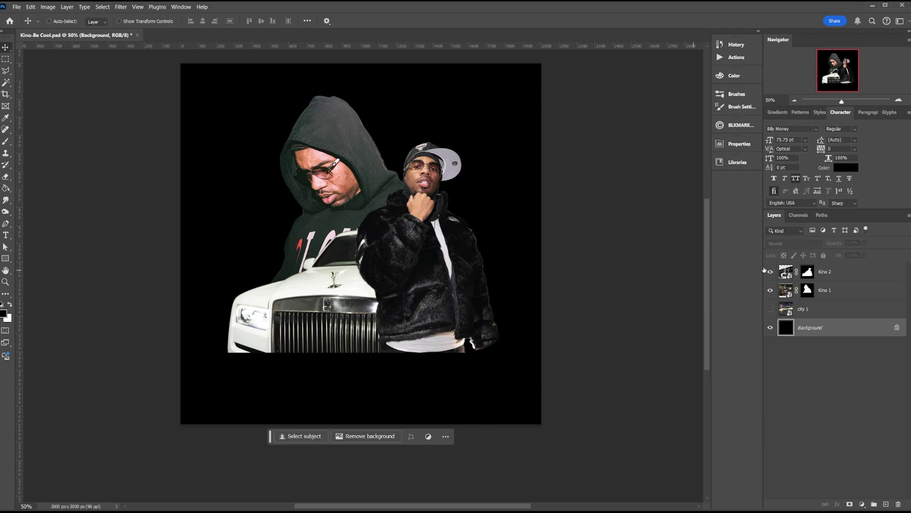
Compare the composition with the city 1 photo shown and hidden, and examine the cutouts against the black background.
{"action": "left_click", "coordinate": [771, 309]}
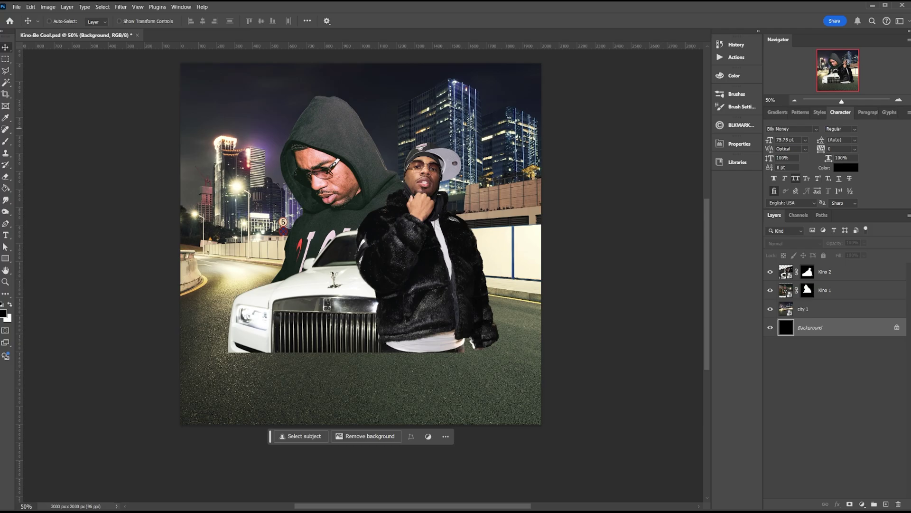
{"action": "left_click", "coordinate": [771, 308]}
{"action": "scroll", "coordinate": [615, 147], "scroll_direction": "up", "scroll_amount": 1}
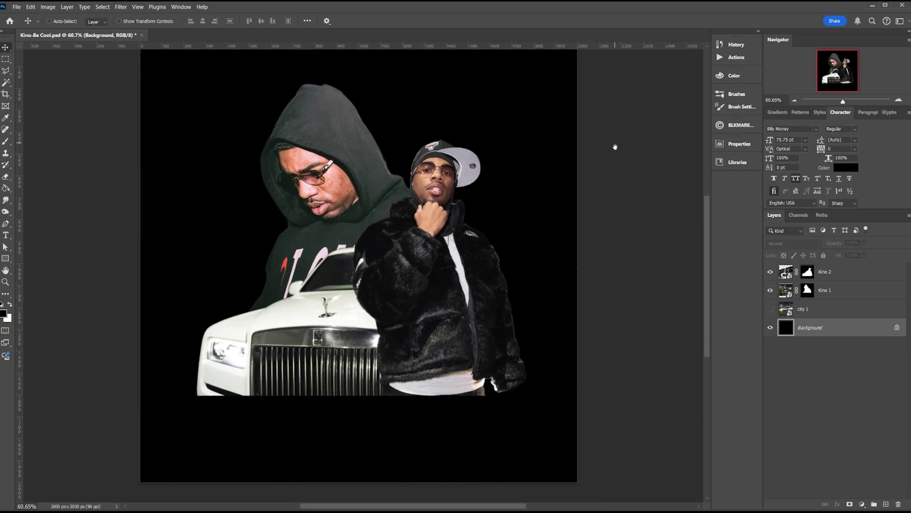
{"action": "left_click_drag", "start_coordinate": [615, 148], "coordinate": [613, 155]}
{"action": "left_click", "coordinate": [397, 210], "text": "ctrl"}
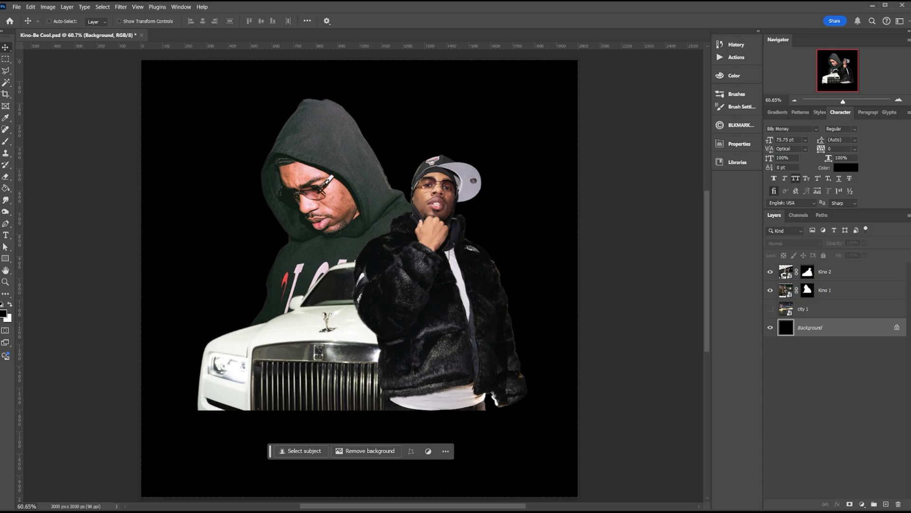
Open the Kino 2 photo's raw adjustments and set Texture to +14 and Clarity to +11.
{"action": "left_click", "coordinate": [818, 273]}
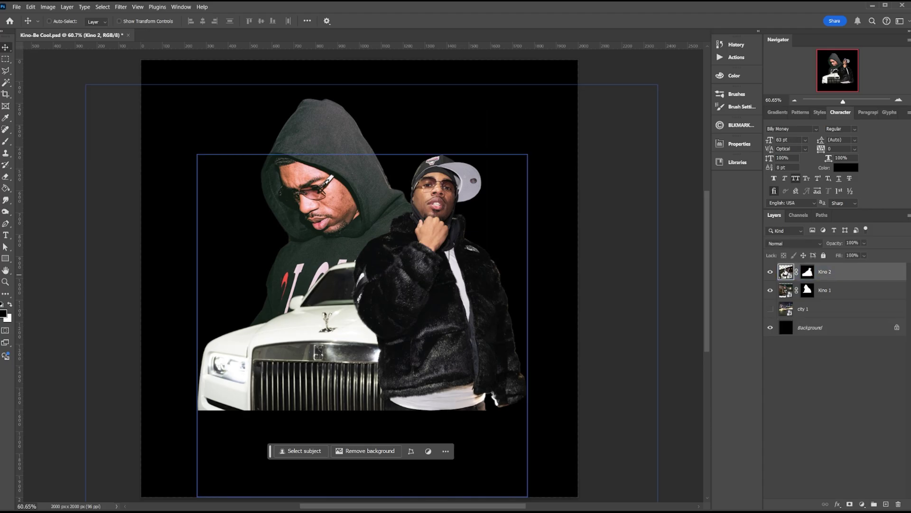
{"action": "double_click", "coordinate": [785, 271]}
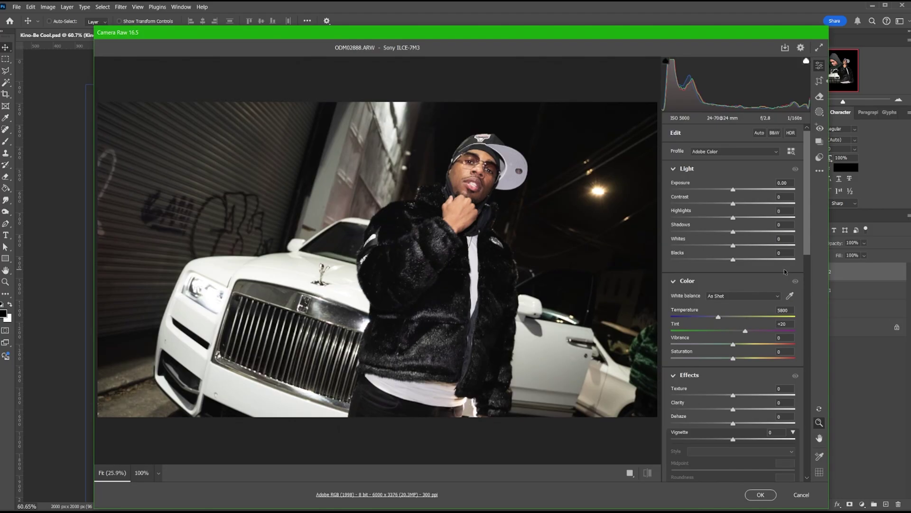
{"action": "left_click", "coordinate": [472, 174]}
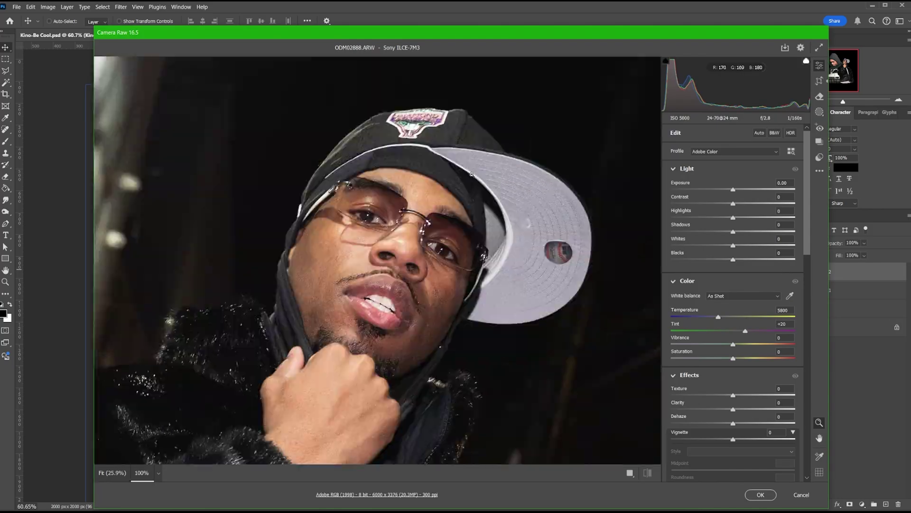
{"action": "left_click", "coordinate": [469, 175]}
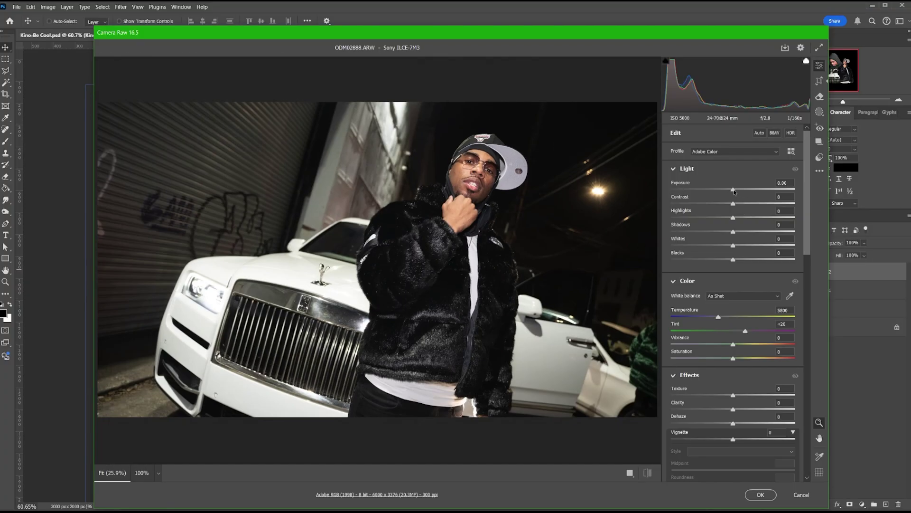
{"action": "scroll", "coordinate": [743, 377], "scroll_direction": "down", "scroll_amount": 2}
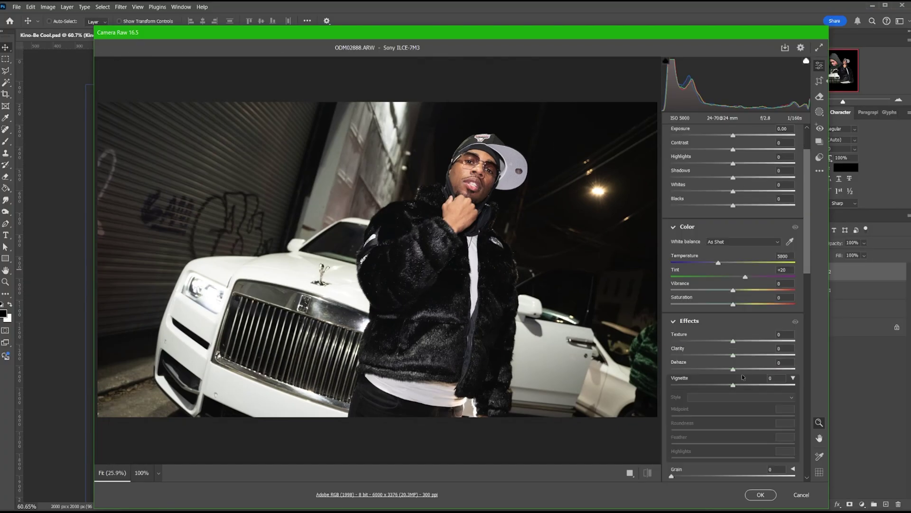
{"action": "mouse_move", "coordinate": [736, 342]}
{"action": "left_mouse_down"}
{"action": "mouse_move", "coordinate": [751, 357]}
{"action": "mouse_move", "coordinate": [741, 358]}
{"action": "left_mouse_up"}
{"action": "key", "text": "ctrl+alt+0"}
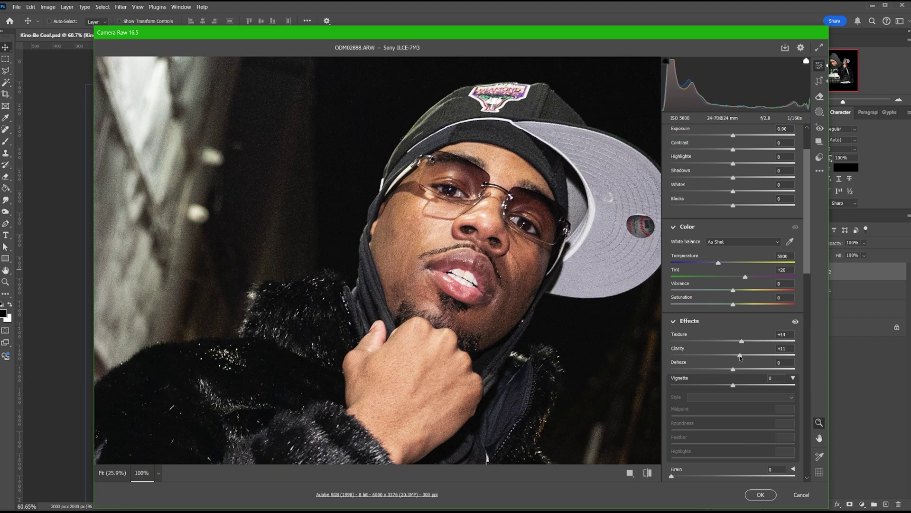
Shape the photo's parametric curve with Highlights -34, Lights -35, Darks -36 and Shadows +20.
{"action": "scroll", "coordinate": [740, 358], "scroll_direction": "down", "scroll_amount": 5}
{"action": "left_click_drag", "start_coordinate": [710, 375], "coordinate": [746, 416]}
{"action": "scroll", "coordinate": [748, 333], "scroll_direction": "down", "scroll_amount": 5}
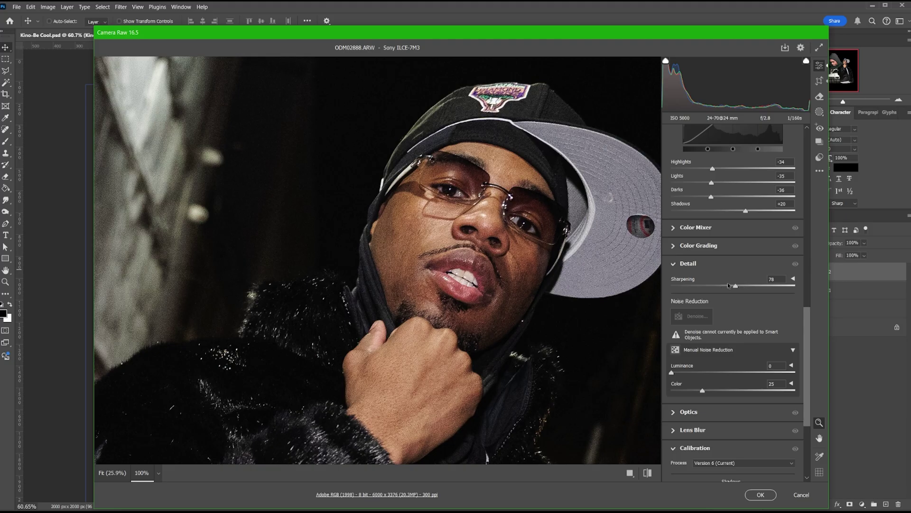
Set the photo's Sharpening to 28 and apply the raw adjustments to the Kino 2 layer.
{"action": "left_click_drag", "start_coordinate": [728, 285], "coordinate": [695, 282]}
{"action": "scroll", "coordinate": [669, 234], "scroll_direction": "up", "scroll_amount": 5}
{"action": "left_click", "coordinate": [673, 241]}
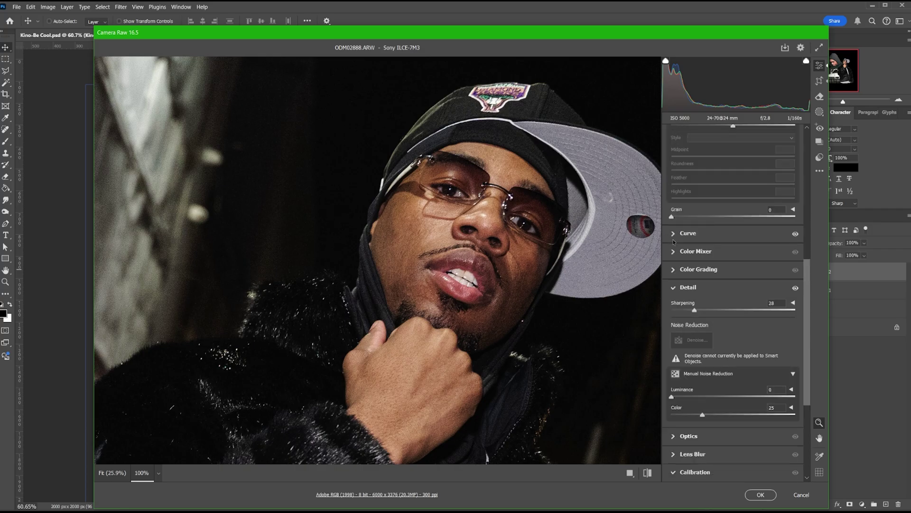
{"action": "key", "text": "Return"}
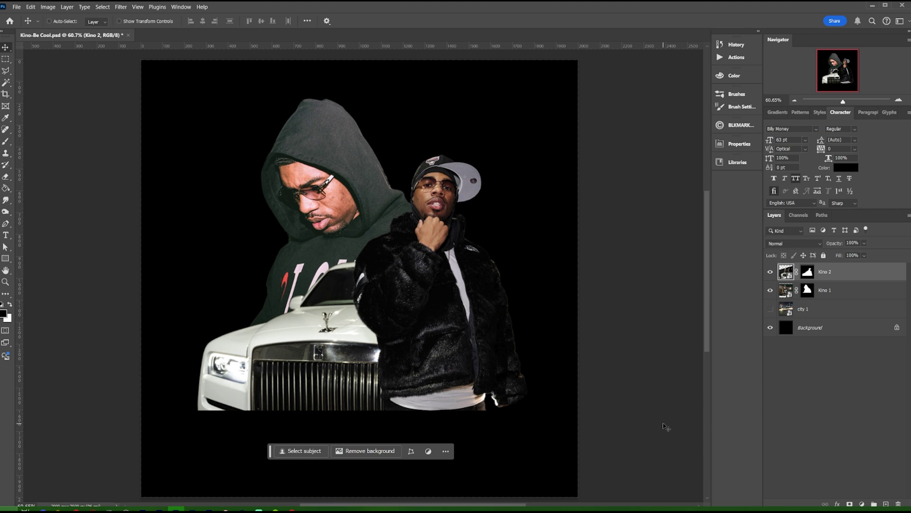
Duplicate the Kino 2 layer and convert the copy to a smart object.
{"action": "key", "text": "ctrl+plus"}
{"action": "key", "text": "ctrl+plus"}
{"action": "key", "text": "ctrl+j"}
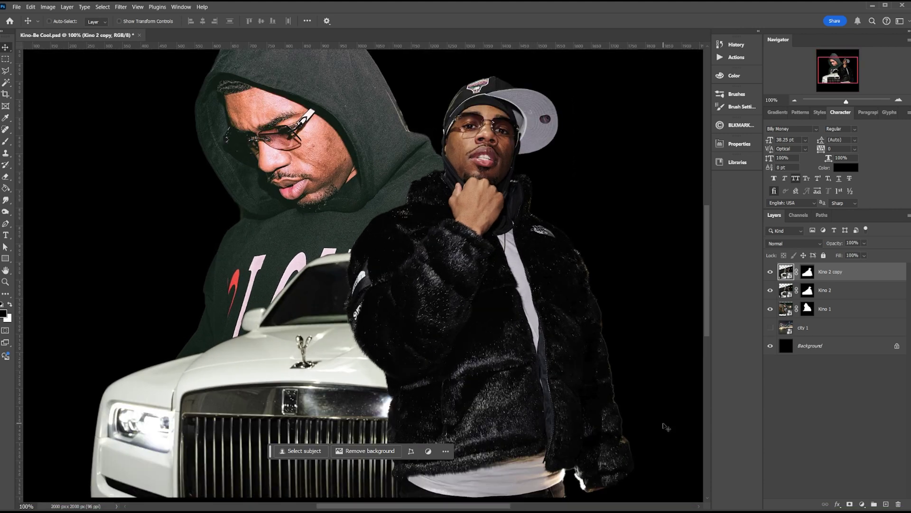
{"action": "right_click", "coordinate": [854, 290]}
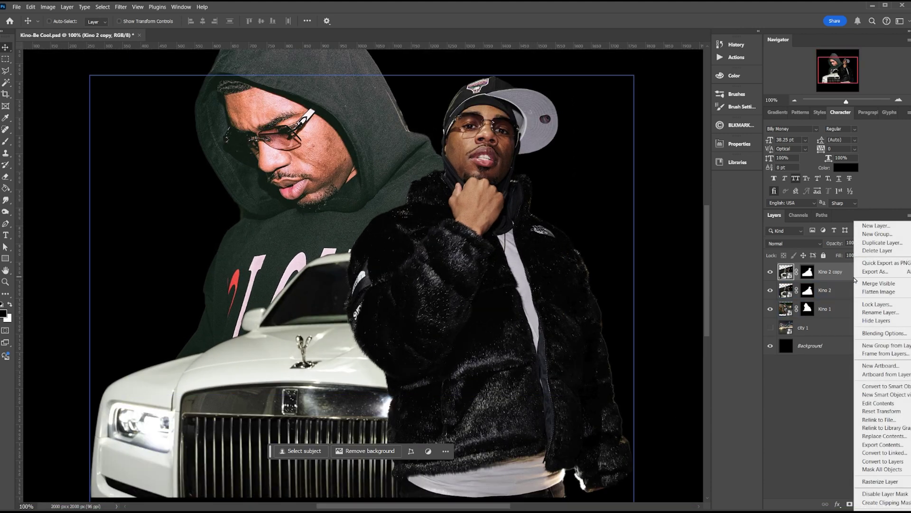
{"action": "left_click", "coordinate": [881, 386]}
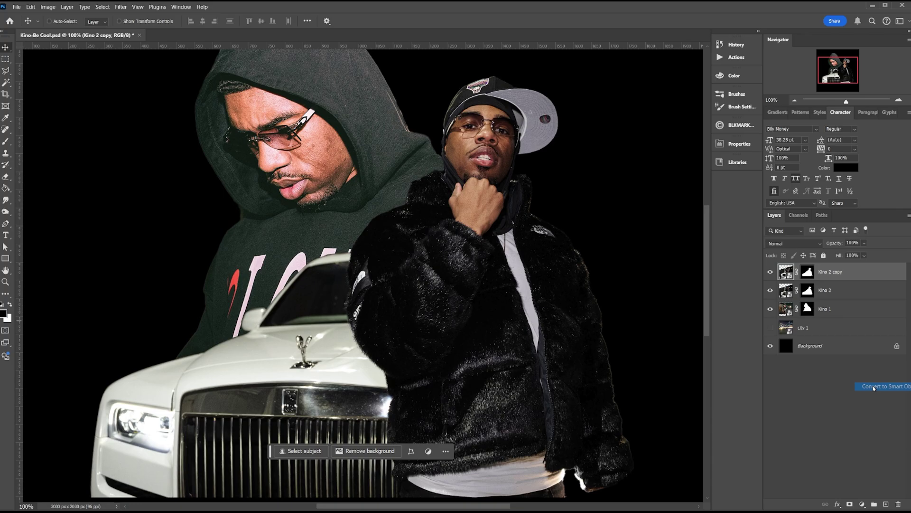
Apply the Skin Smoothing neural filter to the Kino 2 copy as a smart filter, with Smoothness raised close to maximum.
{"action": "left_click", "coordinate": [120, 6]}
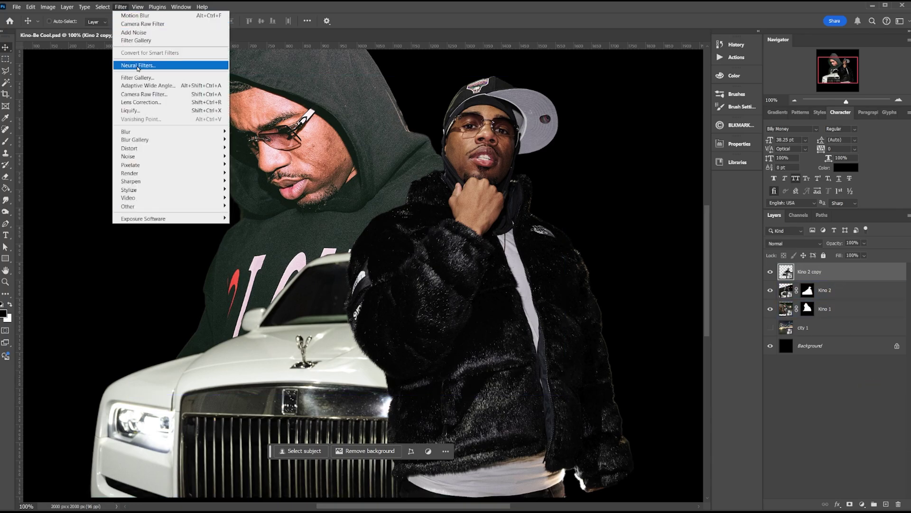
{"action": "left_click", "coordinate": [137, 67]}
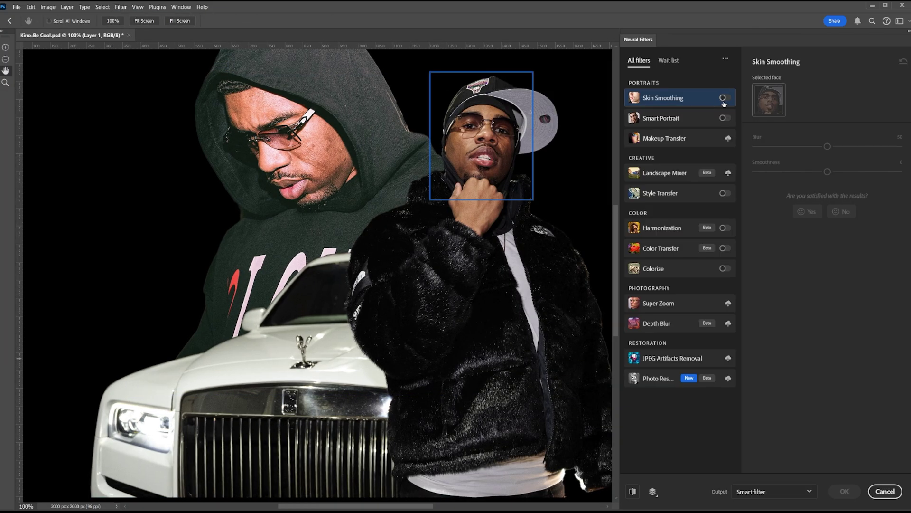
{"action": "left_click", "coordinate": [723, 99]}
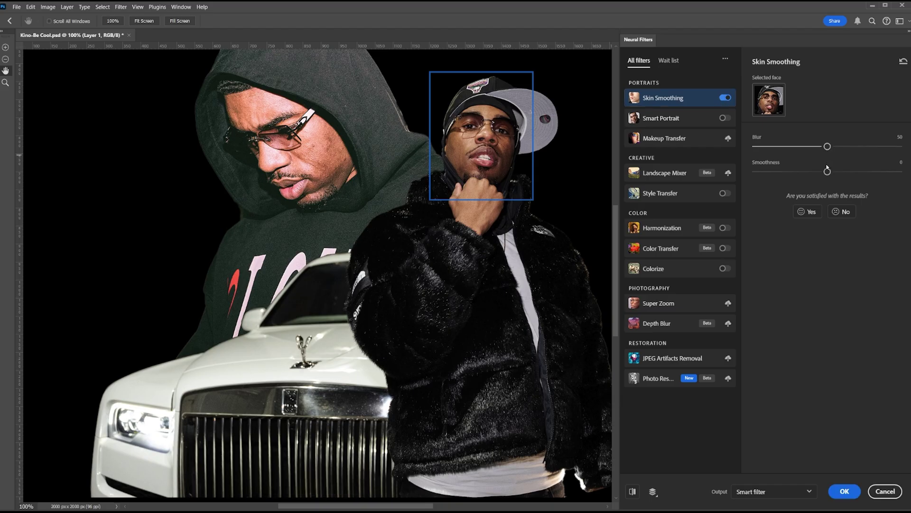
{"action": "left_click_drag", "start_coordinate": [836, 173], "coordinate": [901, 165]}
{"action": "left_click_drag", "start_coordinate": [888, 173], "coordinate": [897, 174]}
{"action": "left_click", "coordinate": [845, 491]}
Examine the capped man's face up close, comparing it with the smoothed Kino 2 copy shown and hidden.
{"action": "key", "text": "ctrl+plus"}
{"action": "key", "text": "ctrl+plus"}
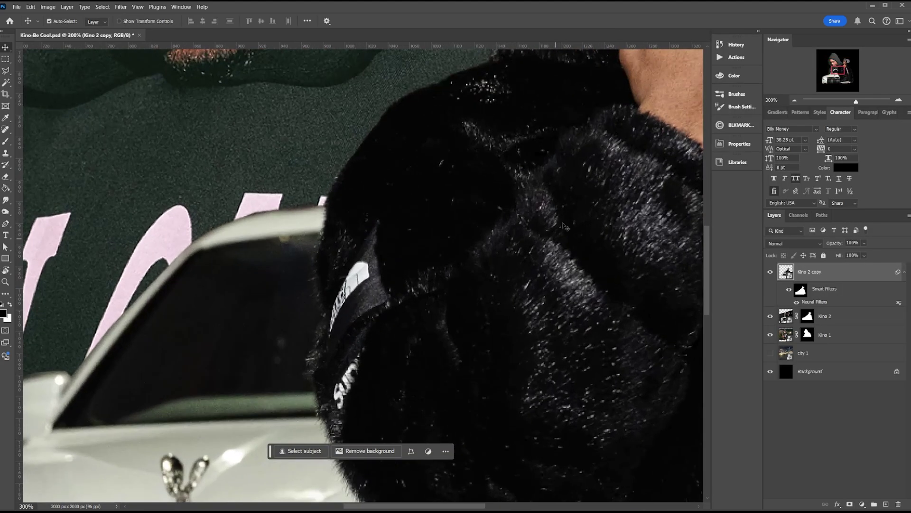
{"action": "left_click_drag", "start_coordinate": [577, 138], "coordinate": [332, 275]}
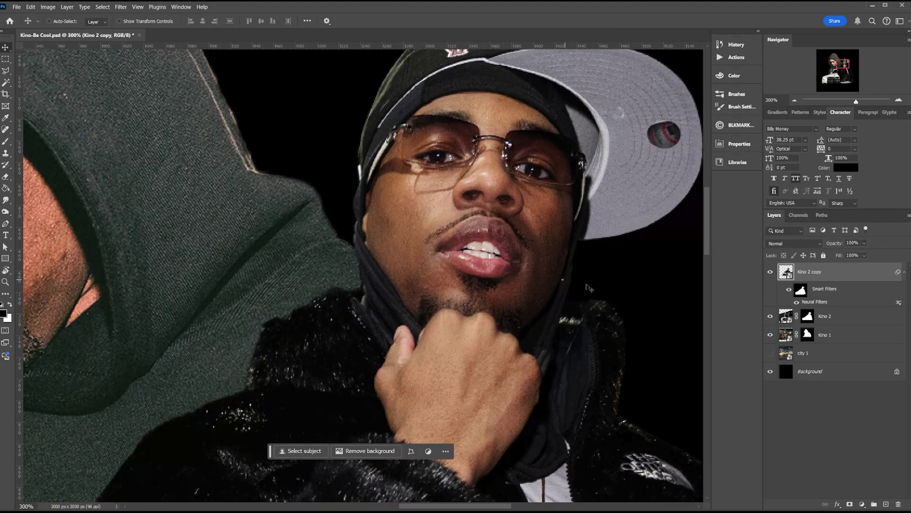
{"action": "left_click", "coordinate": [770, 272]}
{"action": "left_click", "coordinate": [770, 272]}
{"action": "left_click", "coordinate": [770, 273]}
{"action": "left_click", "coordinate": [770, 273]}
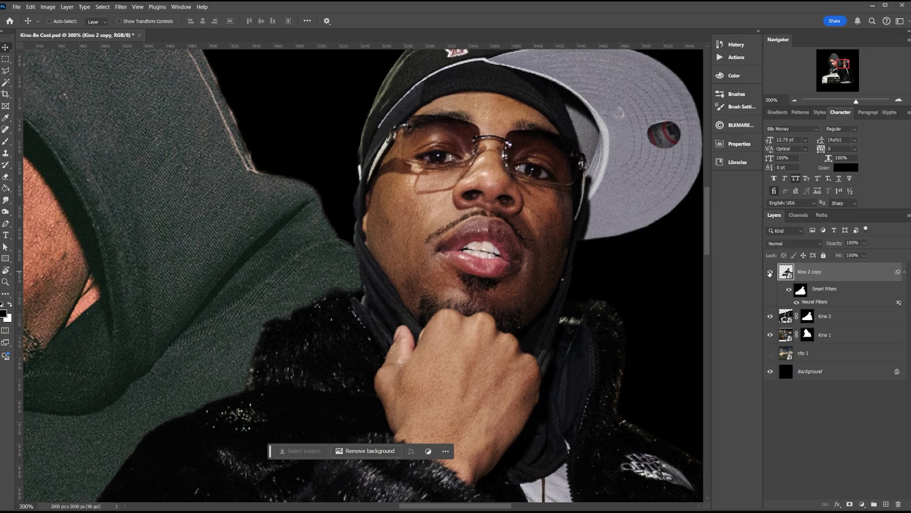
Convert the filtered Kino 2 copy to a smart object again and rename it Skin Smooth.
{"action": "left_click", "coordinate": [905, 274]}
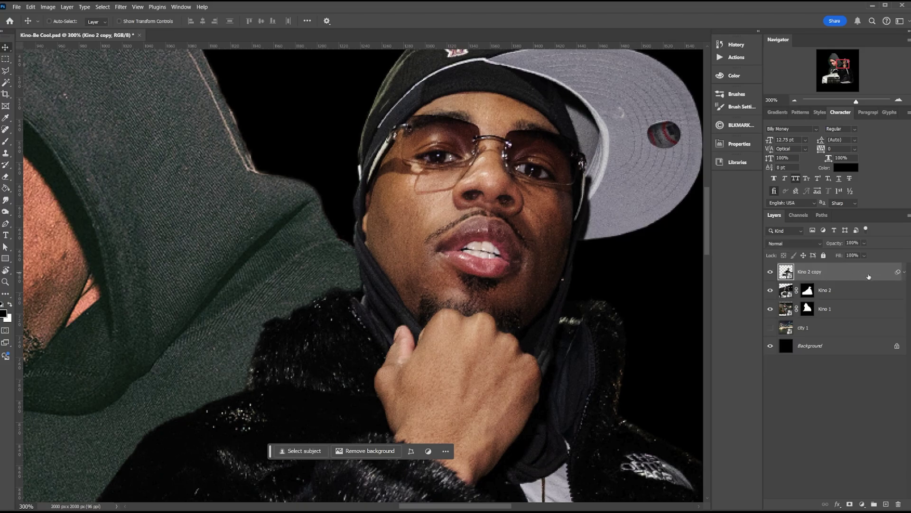
{"action": "right_click", "coordinate": [849, 276]}
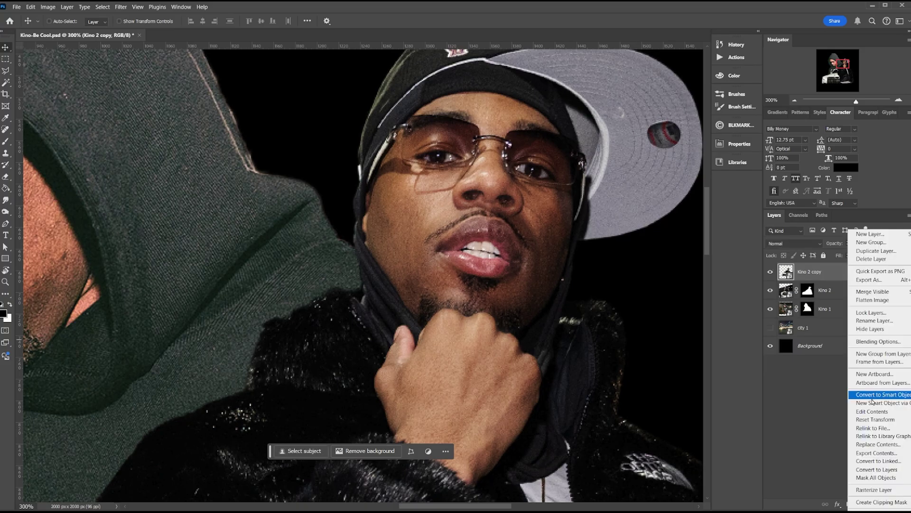
{"action": "left_click", "coordinate": [871, 397]}
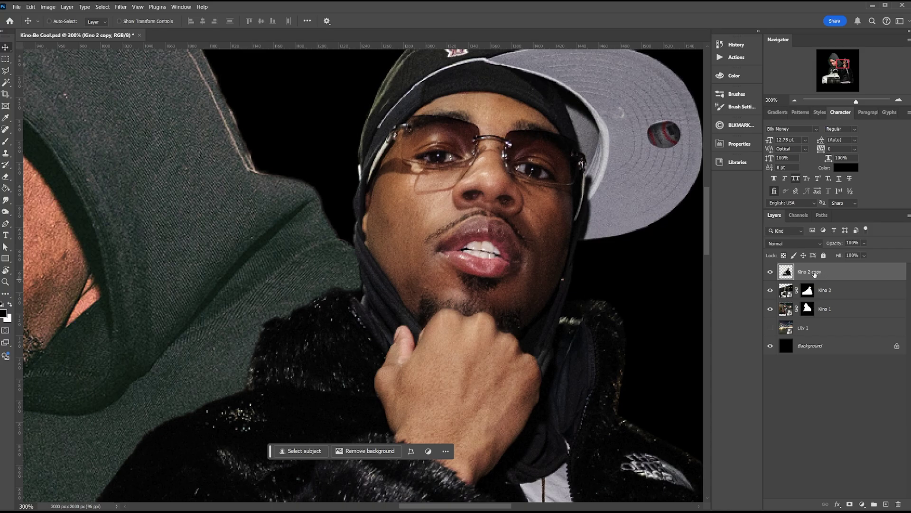
{"action": "double_click", "coordinate": [813, 272]}
{"action": "type", "text": "Skin Smooth"}
{"action": "key", "text": "Return"}
Add an inverted black mask to Skin Smooth and brush white over the capped man's cheek at 30% flow.
{"action": "left_click", "coordinate": [850, 504]}
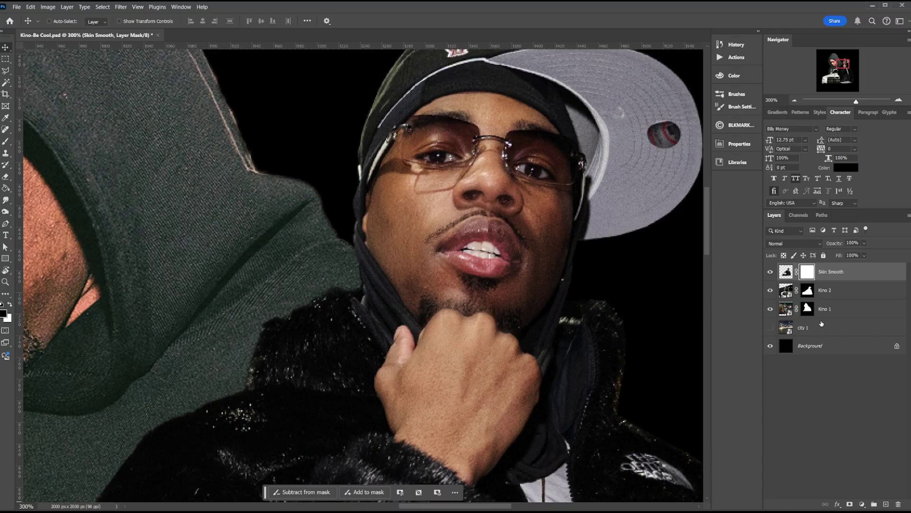
{"action": "key", "text": "ctrl+i"}
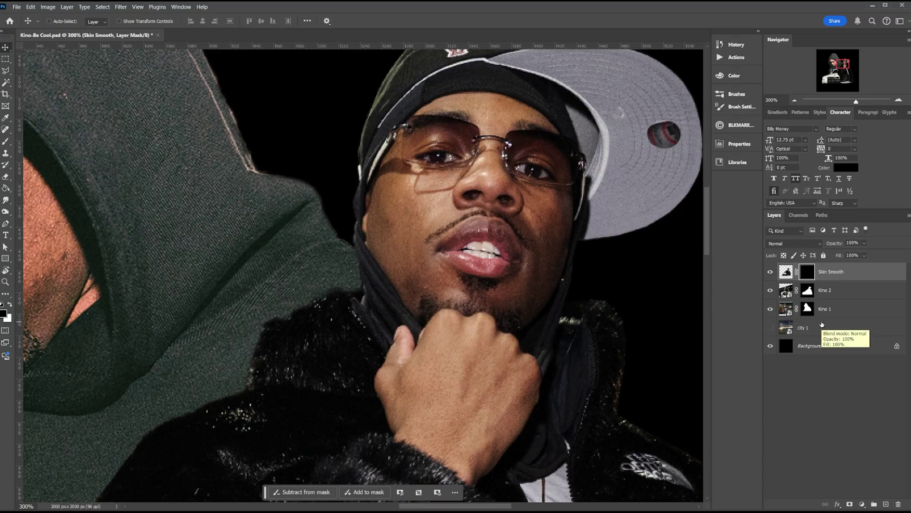
{"action": "key", "text": "b"}
{"action": "scroll", "coordinate": [406, 254], "scroll_direction": "up", "scroll_amount": 2}
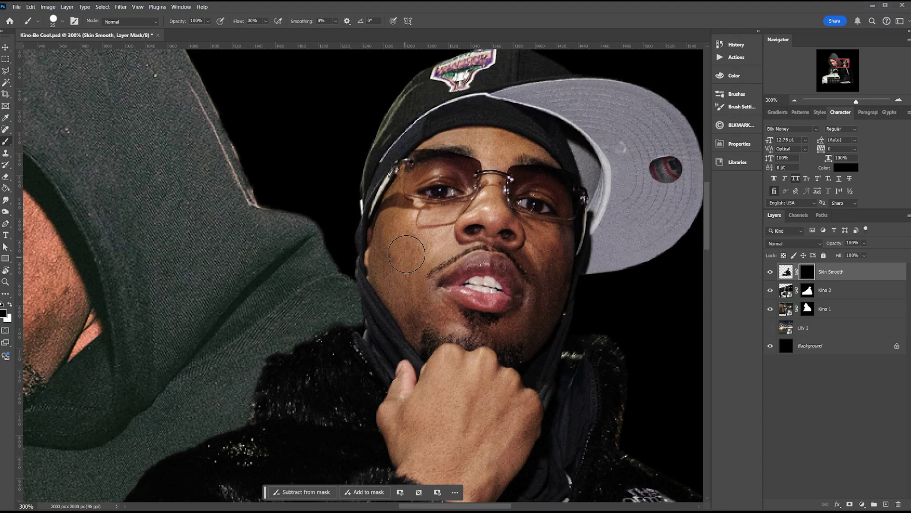
{"action": "key", "text": "x"}
{"action": "mouse_move", "coordinate": [408, 248]}
{"action": "left_mouse_down"}
{"action": "mouse_move", "coordinate": [433, 239]}
{"action": "mouse_move", "coordinate": [416, 253]}
{"action": "mouse_move", "coordinate": [431, 219]}
{"action": "mouse_move", "coordinate": [398, 259]}
{"action": "mouse_move", "coordinate": [410, 226]}
{"action": "mouse_move", "coordinate": [417, 245]}
{"action": "mouse_move", "coordinate": [409, 274]}
{"action": "left_mouse_up"}
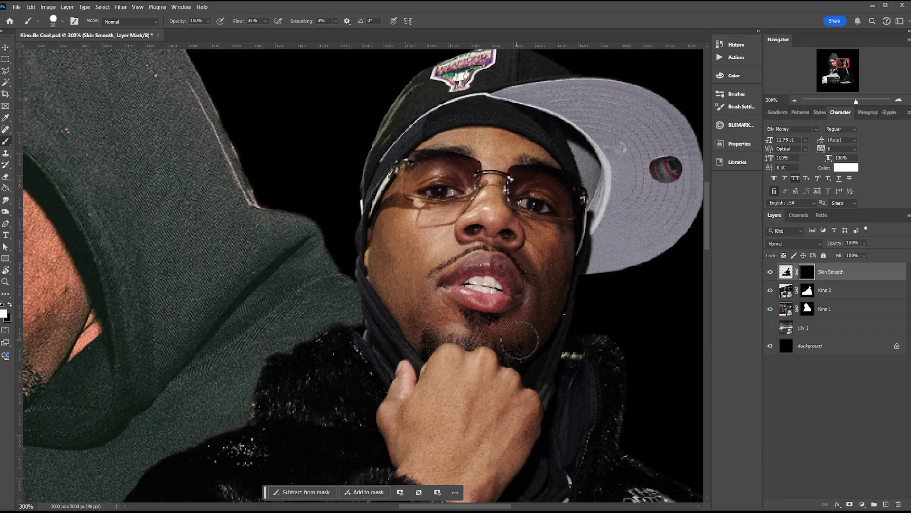
Continue painting the Skin Smooth mask, using a smaller brush around the forehead and a larger one for the hand.
{"action": "key", "text": "bracketleft"}
{"action": "key", "text": "bracketleft"}
{"action": "key", "text": "bracketleft"}
{"action": "key", "text": "bracketleft"}
{"action": "key", "text": "bracketleft"}
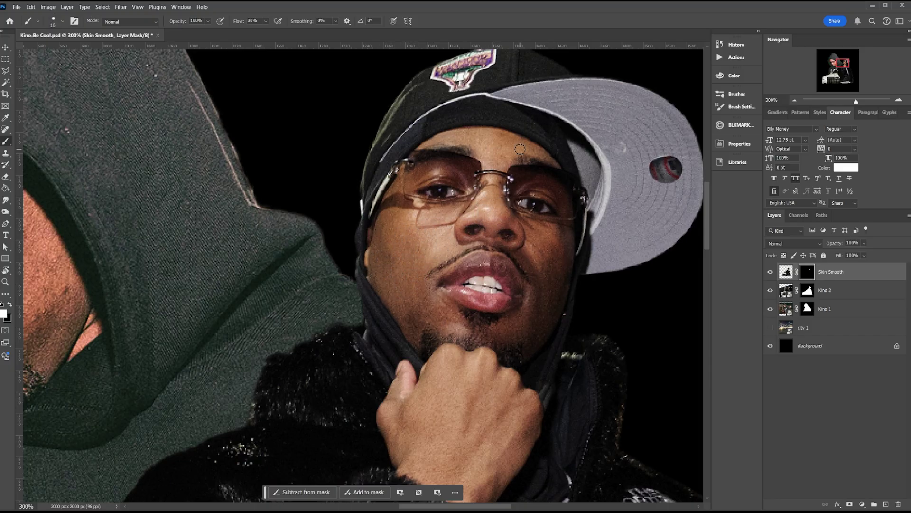
{"action": "scroll", "coordinate": [490, 182], "scroll_direction": "down", "scroll_amount": 1}
{"action": "key", "text": "bracketright"}
{"action": "key", "text": "bracketright"}
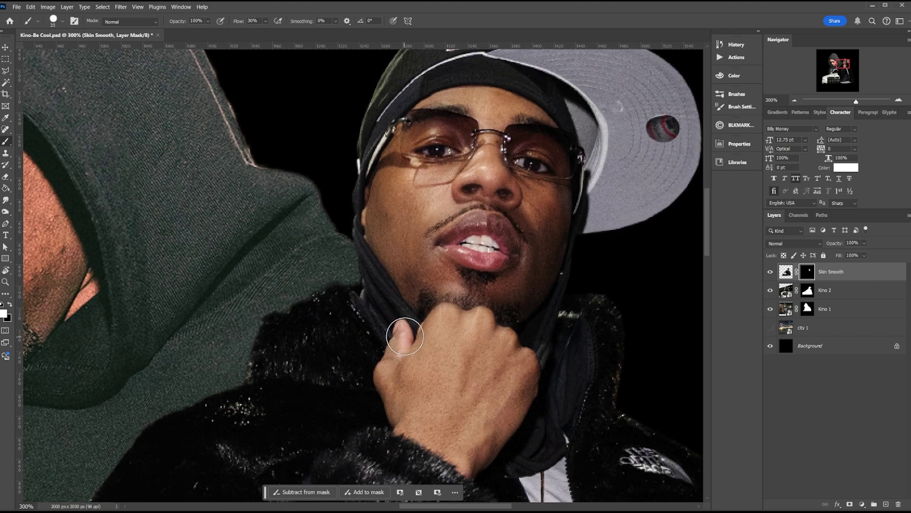
Compare the face and hand with the masked Skin Smooth layer hidden and shown.
{"action": "key", "text": "ctrl+minus"}
{"action": "key", "text": "v"}
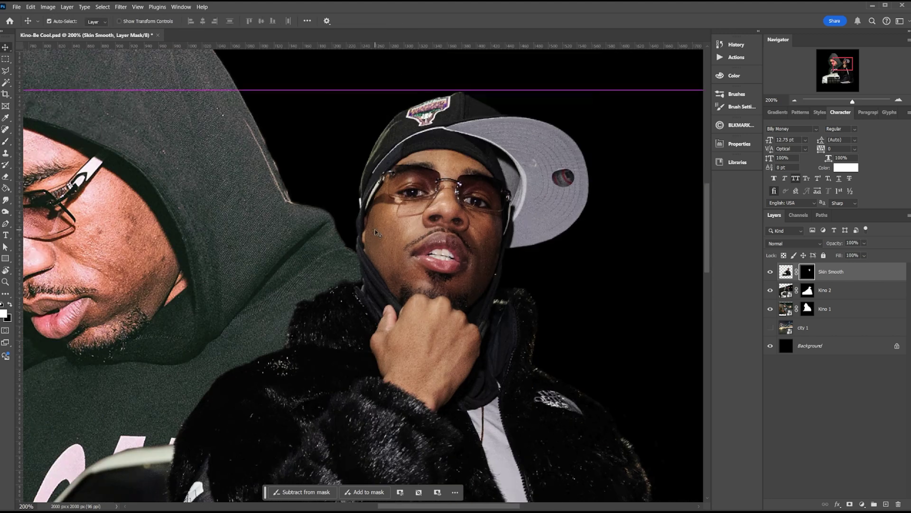
{"action": "left_click", "coordinate": [771, 272]}
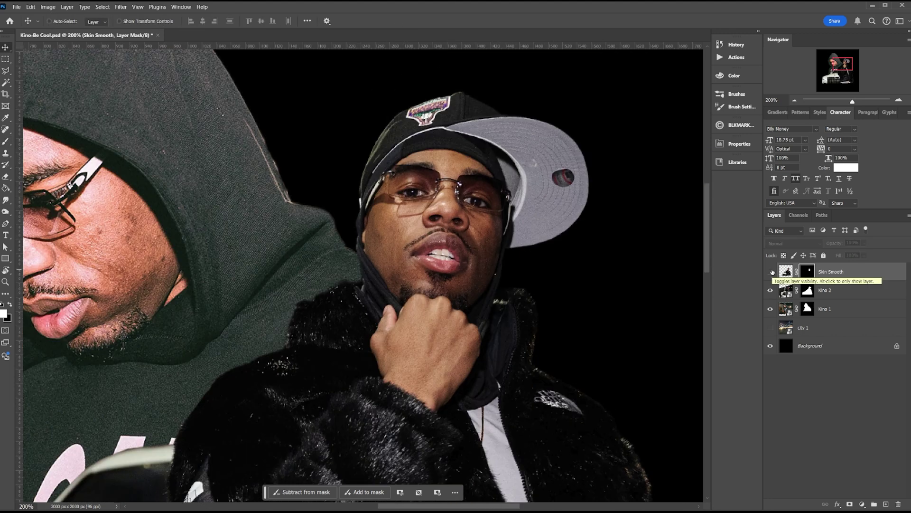
{"action": "left_click", "coordinate": [770, 272]}
{"action": "left_click", "coordinate": [771, 271]}
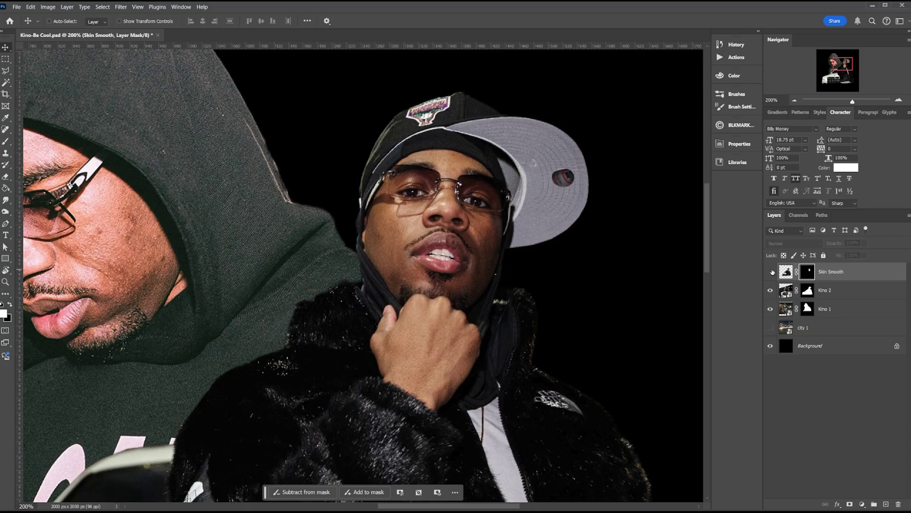
{"action": "left_click", "coordinate": [773, 272]}
Clip the Skin Smooth layer to the Kino 2 layer as a clipping mask.
{"action": "left_click", "coordinate": [493, 290], "text": "ctrl"}
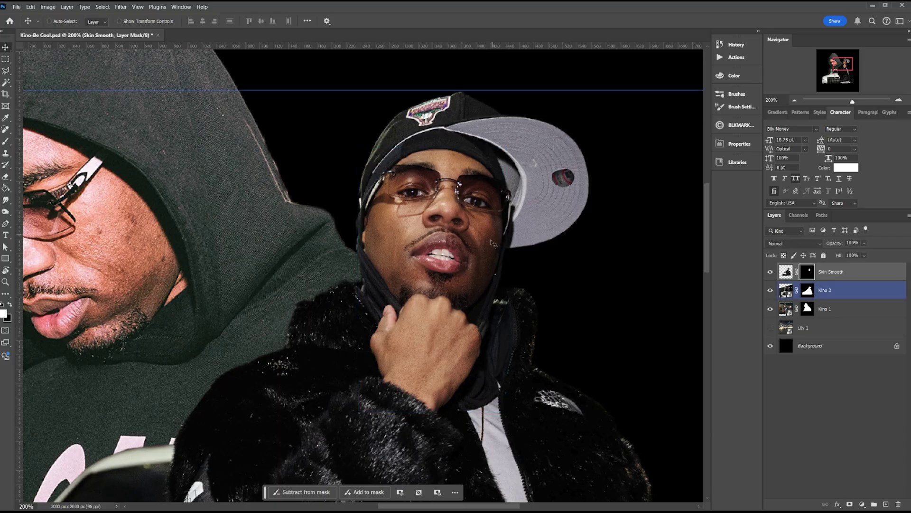
{"action": "right_click", "coordinate": [861, 278]}
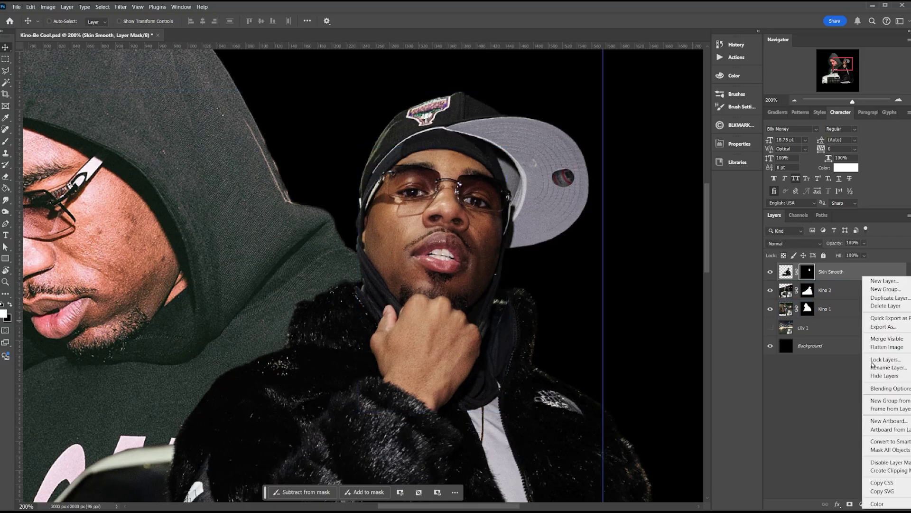
{"action": "left_click", "coordinate": [889, 469]}
{"action": "left_click", "coordinate": [807, 311]}
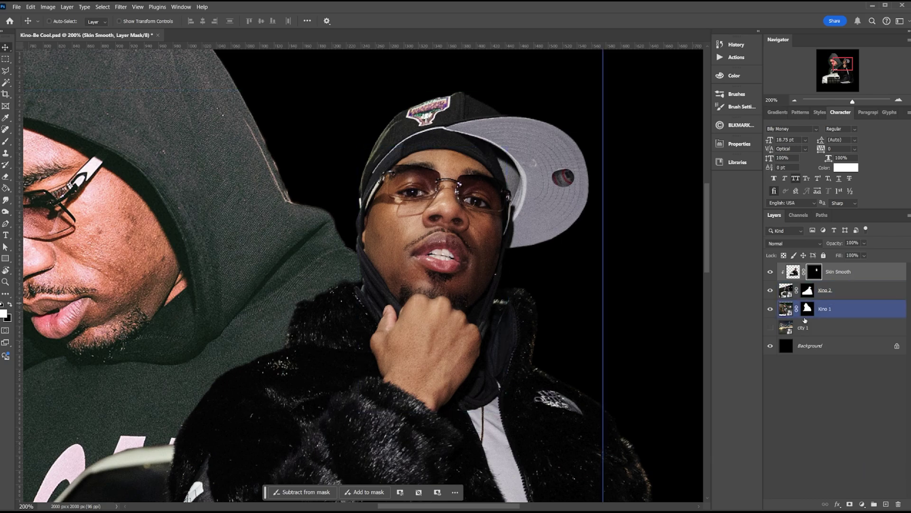
Duplicate the Kino 2 layer and move the original above Skin Smooth, leaving Skin Smooth clipped to the copy.
{"action": "left_click", "coordinate": [849, 290]}
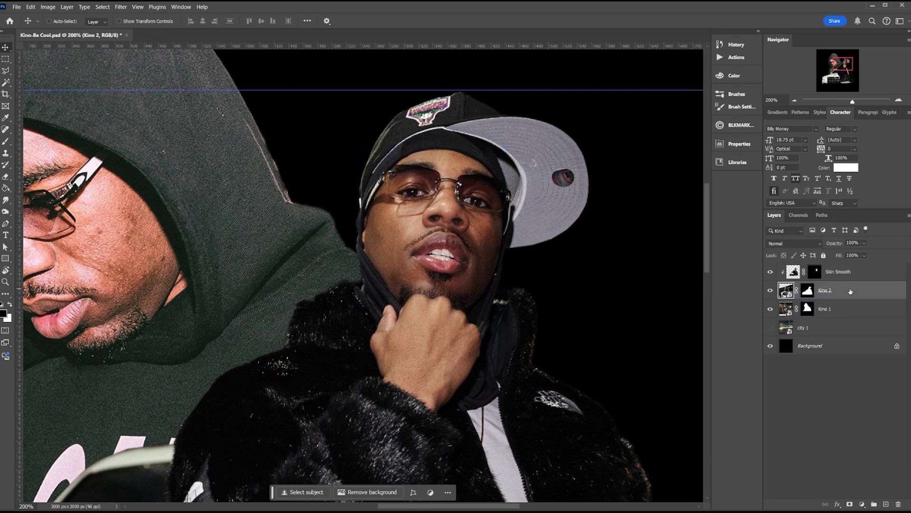
{"action": "key", "text": "ctrl+j"}
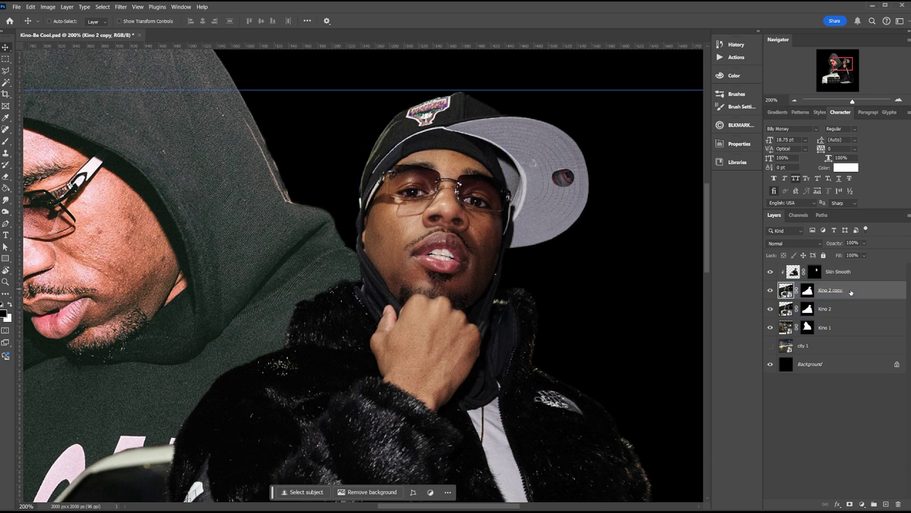
{"action": "left_click_drag", "start_coordinate": [847, 311], "coordinate": [840, 269]}
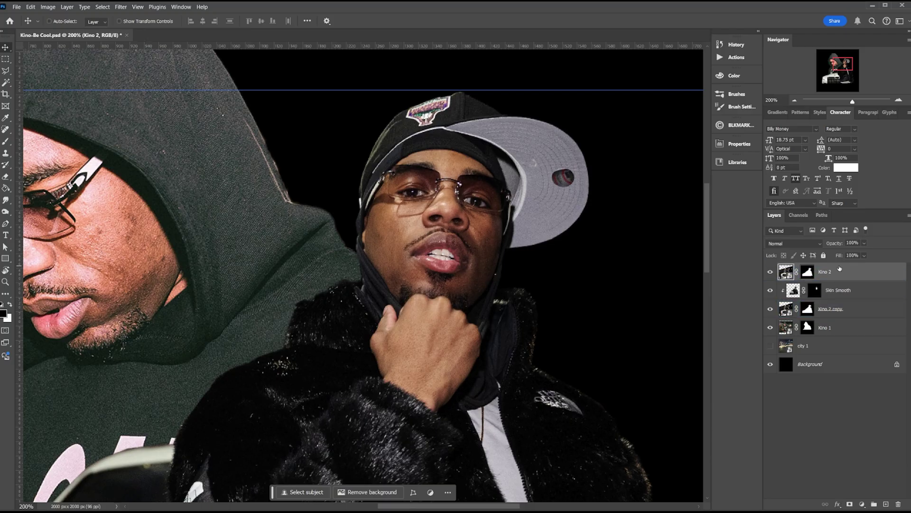
Open the Oil Paint filter for the upper Kino 2 layer and move its dialog clear of the man's face.
{"action": "left_click", "coordinate": [120, 6]}
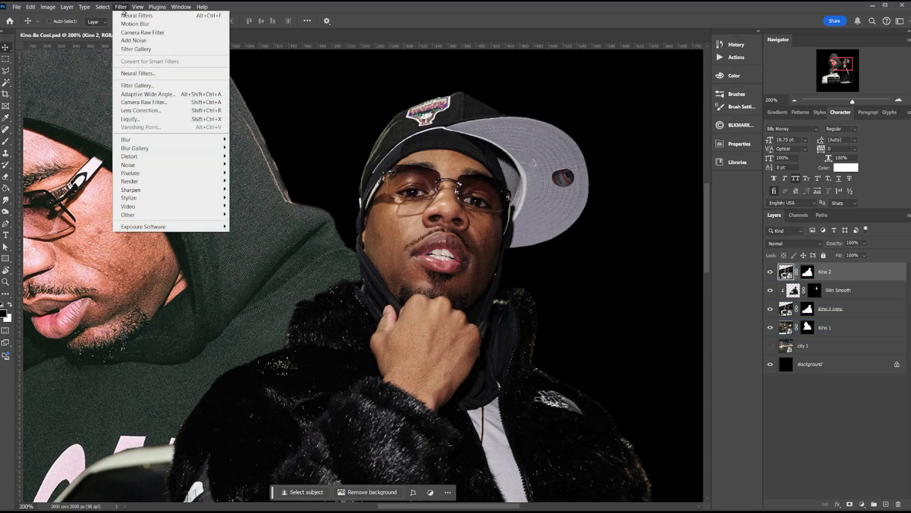
{"action": "mouse_move", "coordinate": [204, 197]}
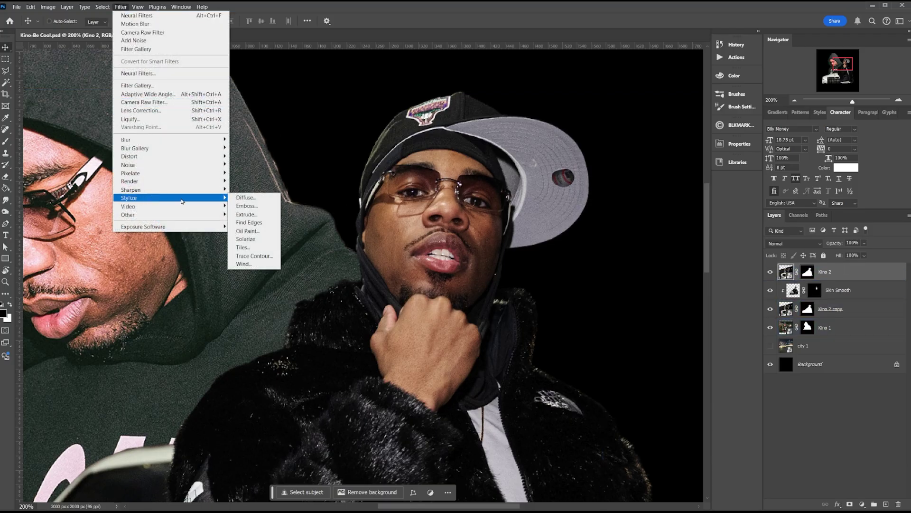
{"action": "left_click", "coordinate": [259, 232]}
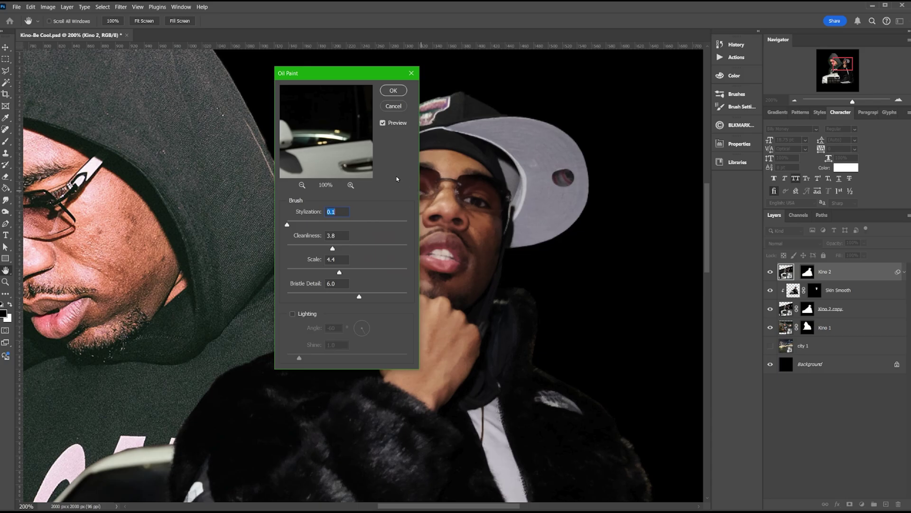
{"action": "left_click_drag", "start_coordinate": [356, 79], "coordinate": [639, 161]}
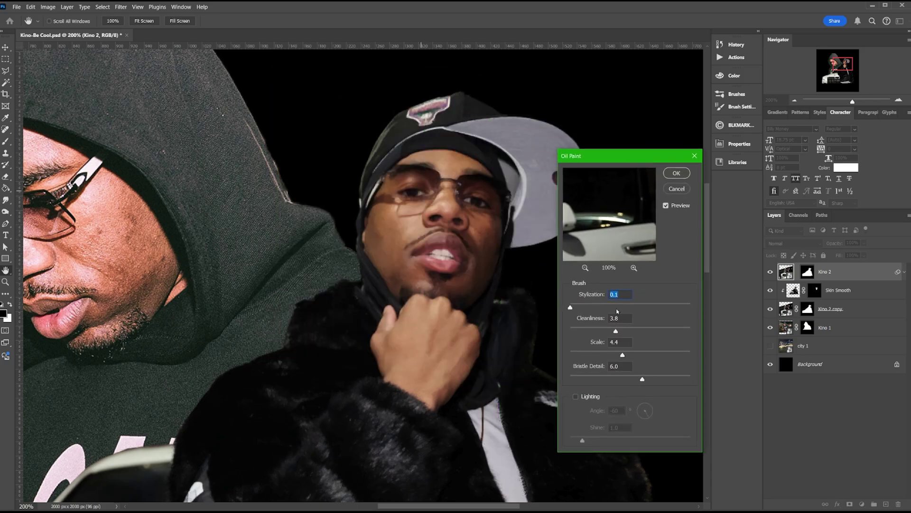
Try smoother Oil Paint looks with Bristle Detail 0.0, Cleanliness up to 10.0, and different Stylization and Scale values.
{"action": "left_click_drag", "start_coordinate": [622, 378], "coordinate": [537, 371]}
{"action": "left_click_drag", "start_coordinate": [690, 307], "coordinate": [619, 308]}
{"action": "left_click_drag", "start_coordinate": [623, 355], "coordinate": [694, 355]}
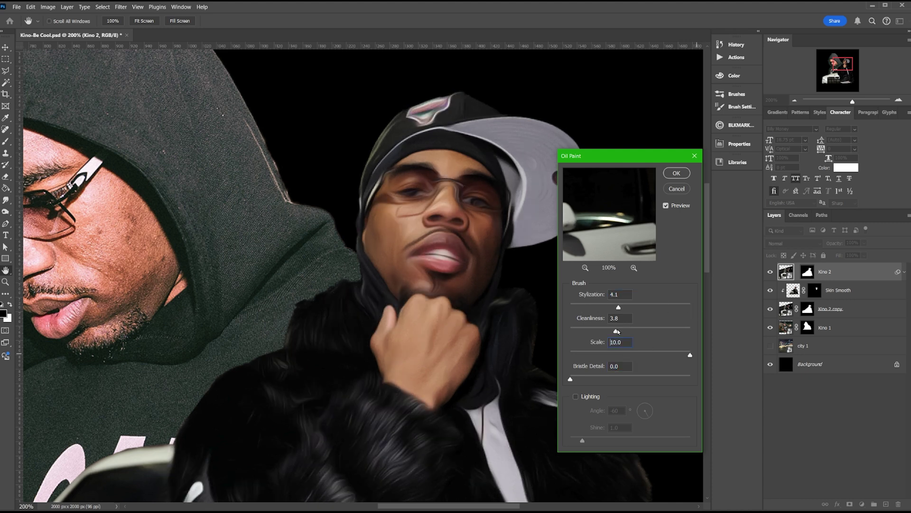
{"action": "left_click_drag", "start_coordinate": [616, 331], "coordinate": [694, 331]}
{"action": "mouse_move", "coordinate": [619, 307]}
{"action": "left_mouse_down"}
{"action": "mouse_move", "coordinate": [573, 308]}
{"action": "mouse_move", "coordinate": [593, 331]}
{"action": "left_mouse_up"}
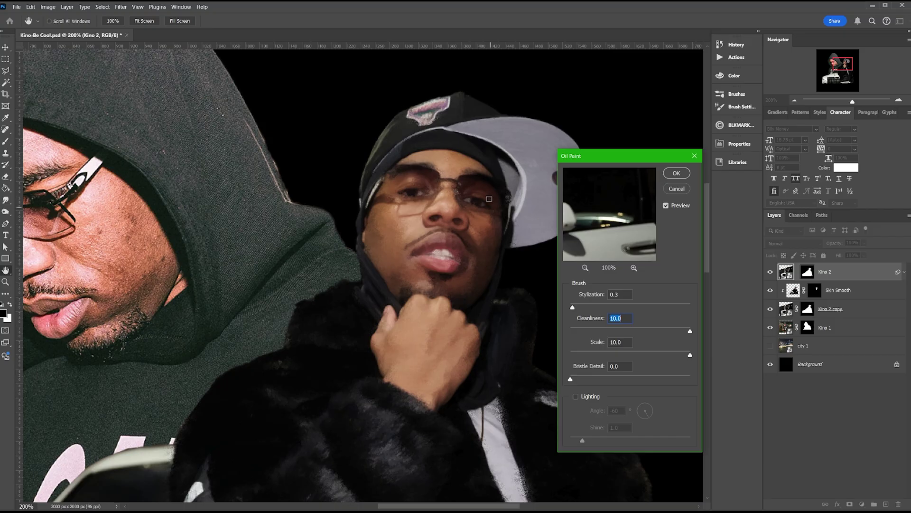
{"action": "left_click_drag", "start_coordinate": [657, 353], "coordinate": [584, 354]}
{"action": "left_click_drag", "start_coordinate": [572, 307], "coordinate": [592, 309]}
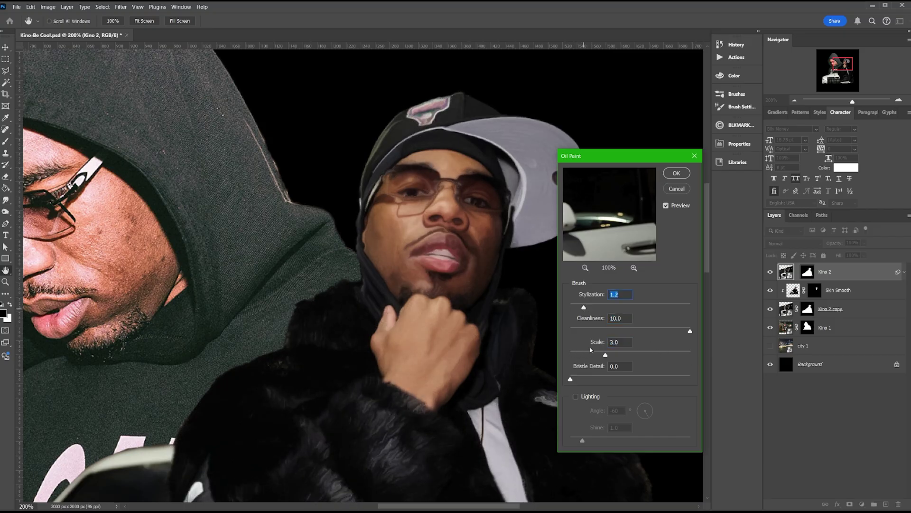
{"action": "mouse_move", "coordinate": [605, 354]}
{"action": "left_mouse_down"}
{"action": "mouse_move", "coordinate": [690, 355]}
{"action": "mouse_move", "coordinate": [616, 331]}
{"action": "mouse_move", "coordinate": [689, 308]}
{"action": "mouse_move", "coordinate": [599, 306]}
{"action": "left_mouse_up"}
{"action": "key", "text": "Tab"}
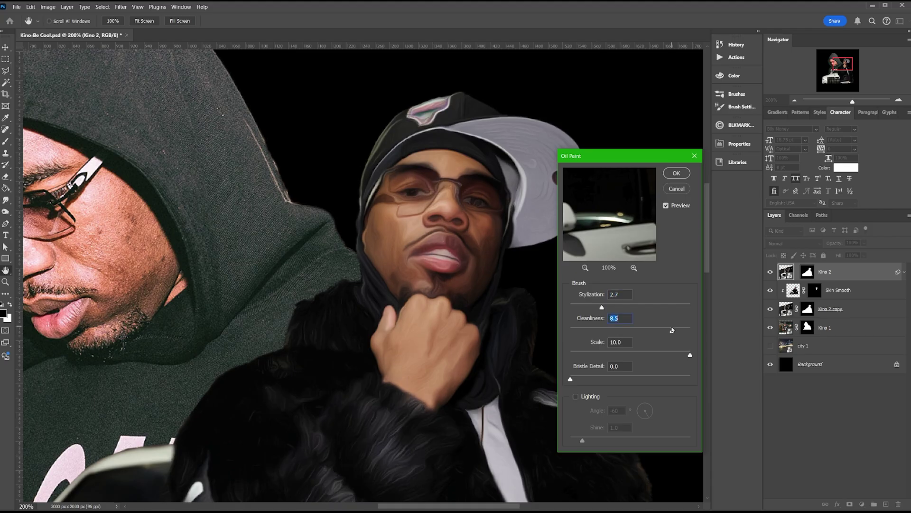
{"action": "left_click_drag", "start_coordinate": [671, 329], "coordinate": [690, 331]}
Apply Oil Paint with Stylization 5.8, Cleanliness 0.0, Scale 0.1 and Bristle Detail 8.5, leaving Lighting off.
{"action": "left_click_drag", "start_coordinate": [633, 329], "coordinate": [568, 330]}
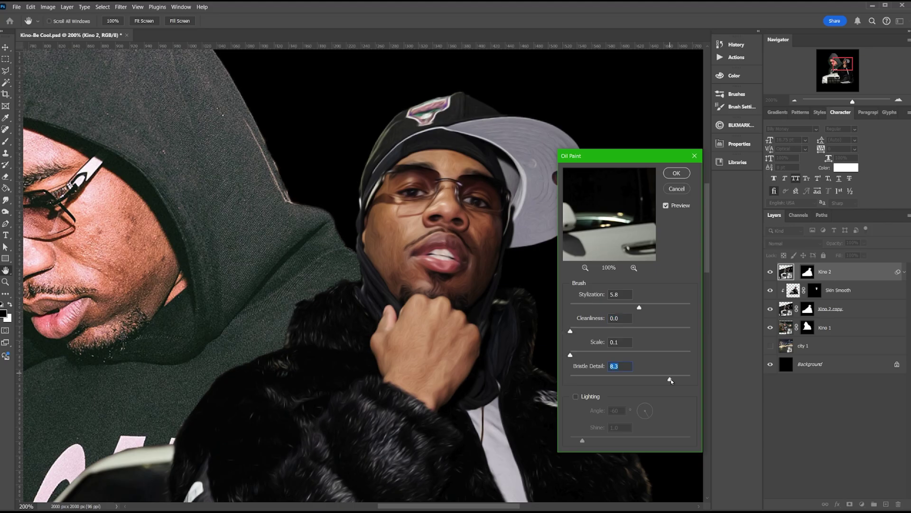
{"action": "left_click_drag", "start_coordinate": [672, 377], "coordinate": [673, 381]}
{"action": "left_click", "coordinate": [567, 355]}
{"action": "left_click", "coordinate": [576, 397]}
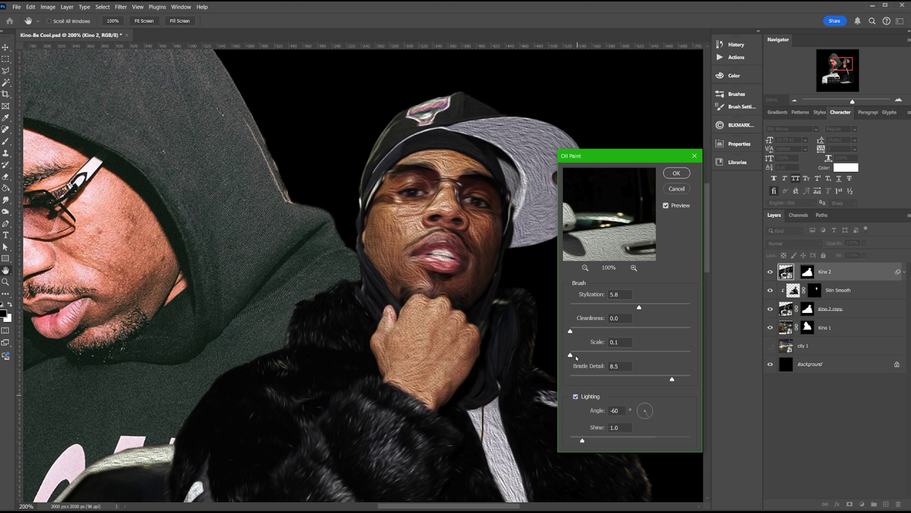
{"action": "left_click", "coordinate": [576, 396]}
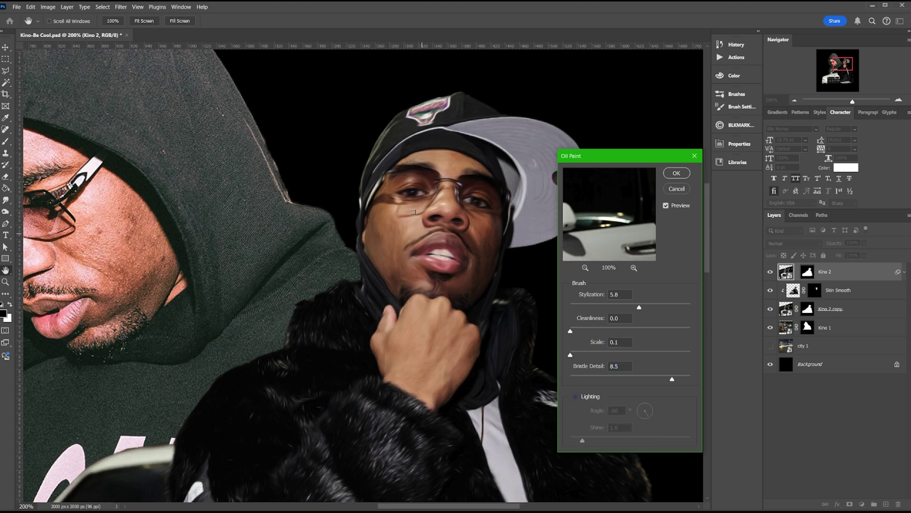
{"action": "left_click", "coordinate": [676, 173]}
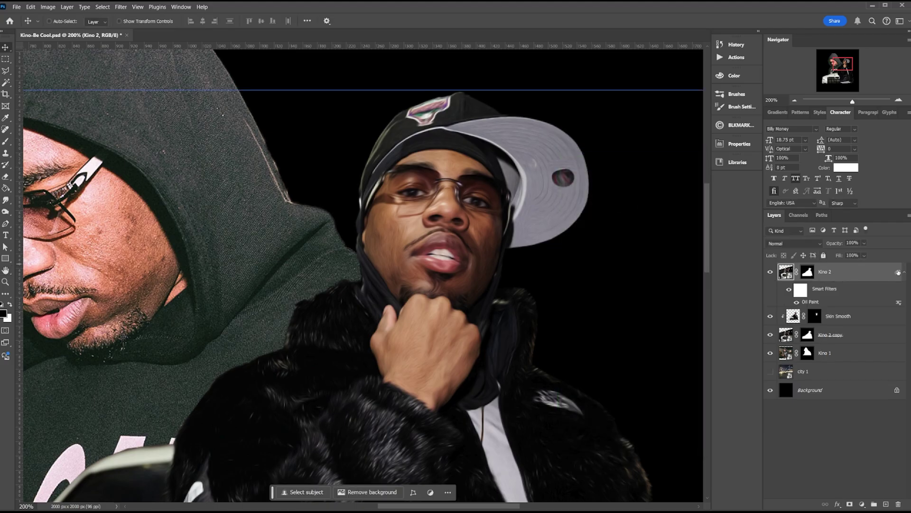
Clip the oil-painted Kino 2 layer to the layers below and convert it to a smart object.
{"action": "right_click", "coordinate": [862, 272]}
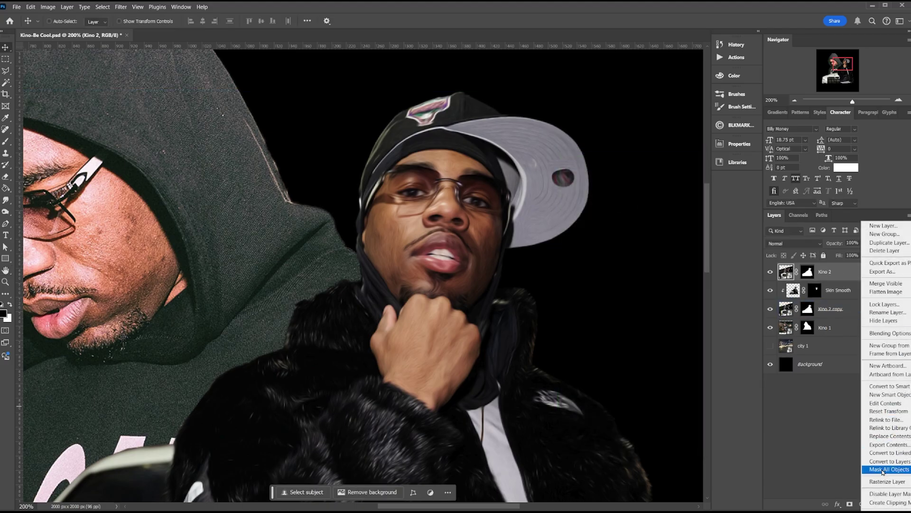
{"action": "left_click", "coordinate": [888, 502]}
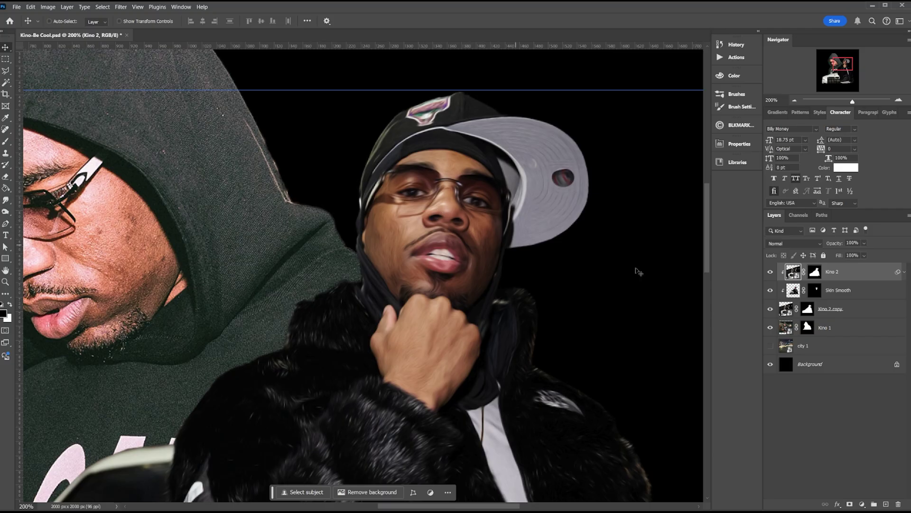
{"action": "right_click", "coordinate": [853, 271]}
{"action": "left_click", "coordinate": [878, 387]}
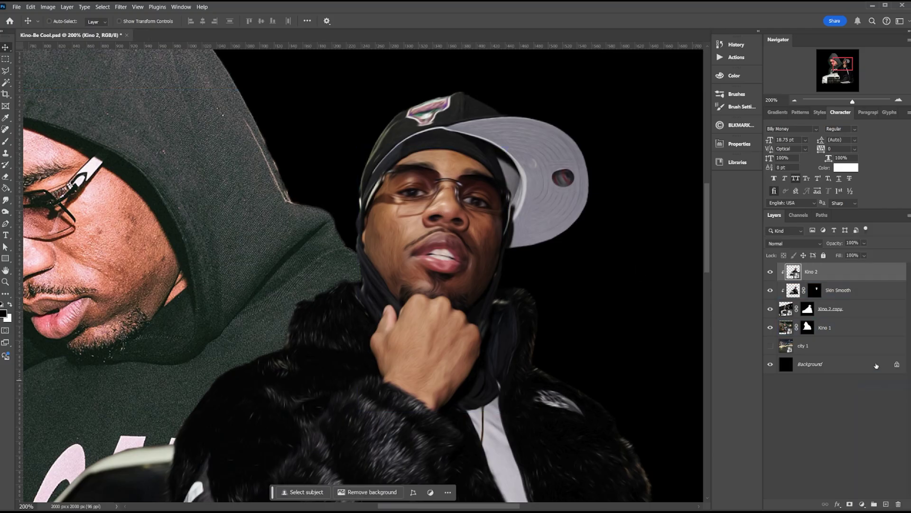
Add an inverted black mask to the oil-painted Kino 2 layer and set the brush to 39% opacity and 85% flow.
{"action": "left_click", "coordinate": [850, 504]}
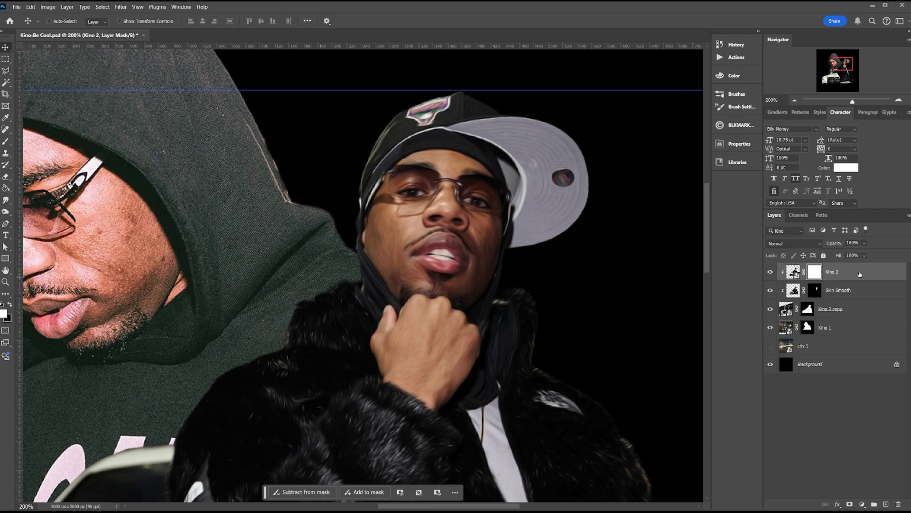
{"action": "key", "text": "ctrl+i"}
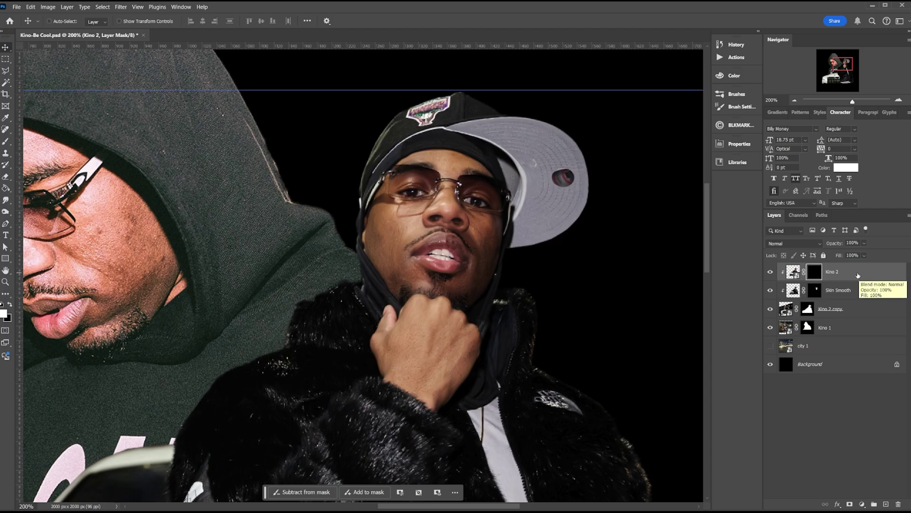
{"action": "key", "text": "b"}
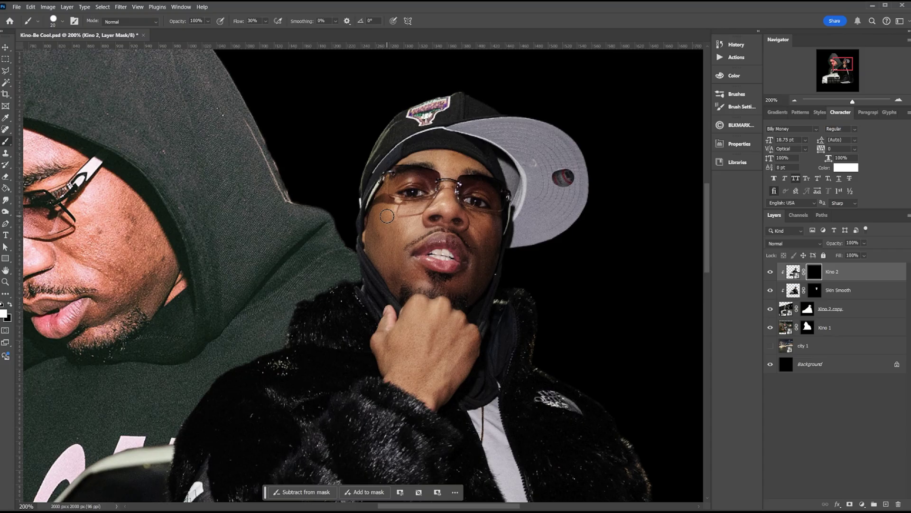
{"action": "key", "text": "bracketright"}
{"action": "left_click_drag", "start_coordinate": [181, 21], "coordinate": [161, 24]}
{"action": "left_click_drag", "start_coordinate": [236, 23], "coordinate": [264, 26]}
{"action": "left_click_drag", "start_coordinate": [182, 27], "coordinate": [174, 26]}
{"action": "scroll", "coordinate": [427, 142], "scroll_direction": "up", "scroll_amount": 1}
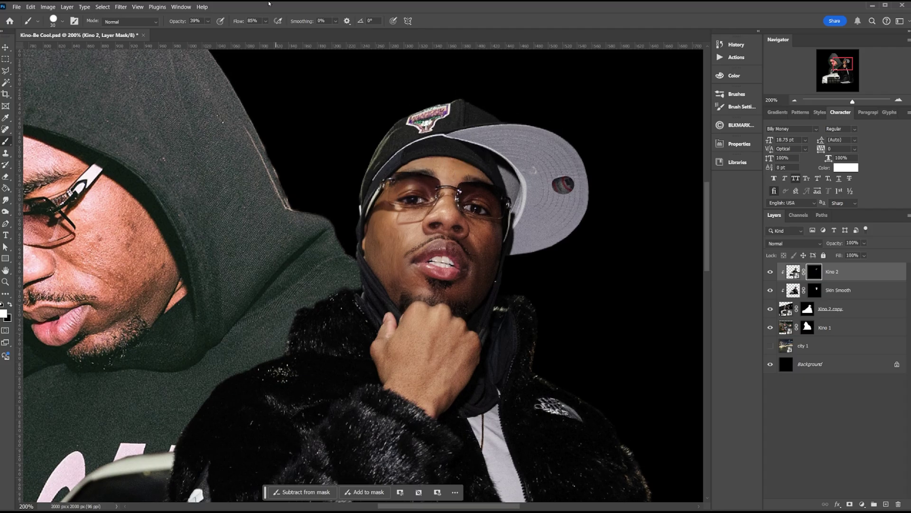
Paint white on the Kino 2 mask with a smaller brush over the capped man's mustache, nose and cheeks.
{"action": "key", "text": "bracketleft"}
{"action": "key", "text": "bracketleft"}
{"action": "key", "text": "bracketleft"}
{"action": "key", "text": "bracketleft"}
{"action": "scroll", "coordinate": [450, 236], "scroll_direction": "up", "scroll_amount": 1}
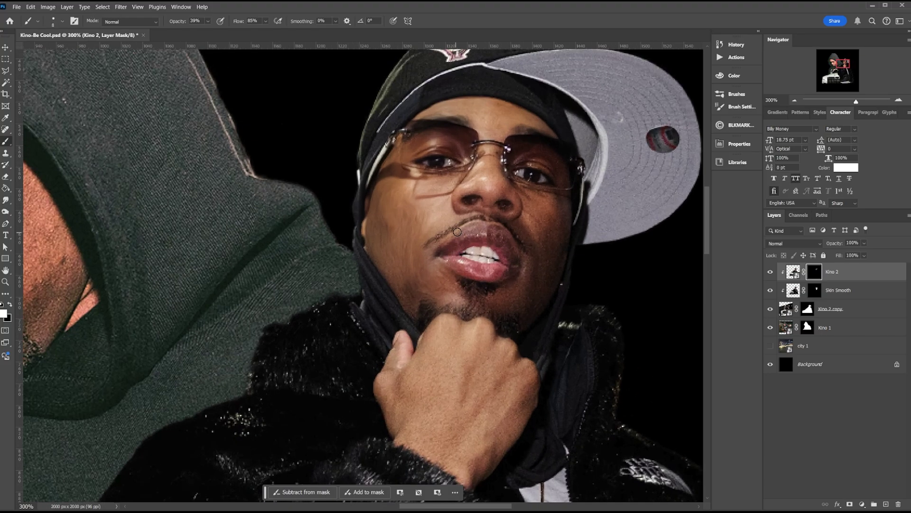
{"action": "left_click_drag", "start_coordinate": [495, 211], "coordinate": [429, 252]}
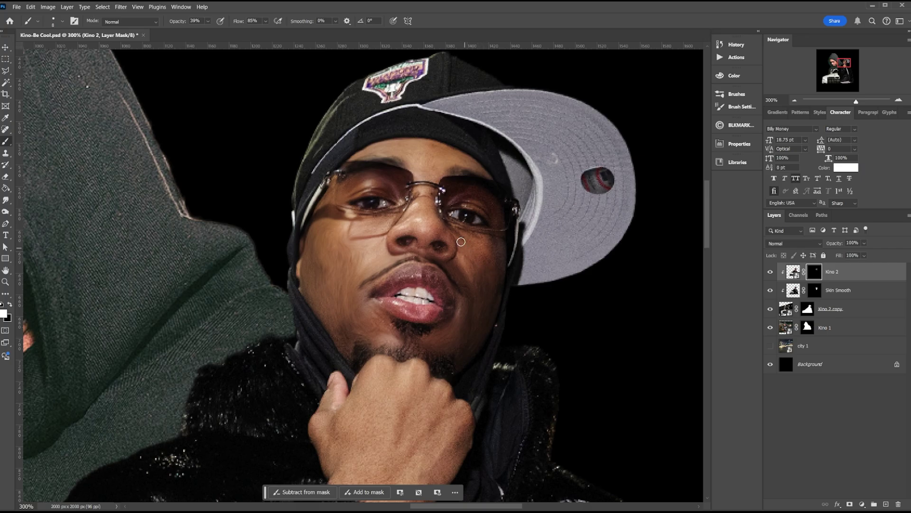
{"action": "scroll", "coordinate": [345, 322], "scroll_direction": "down", "scroll_amount": 3}
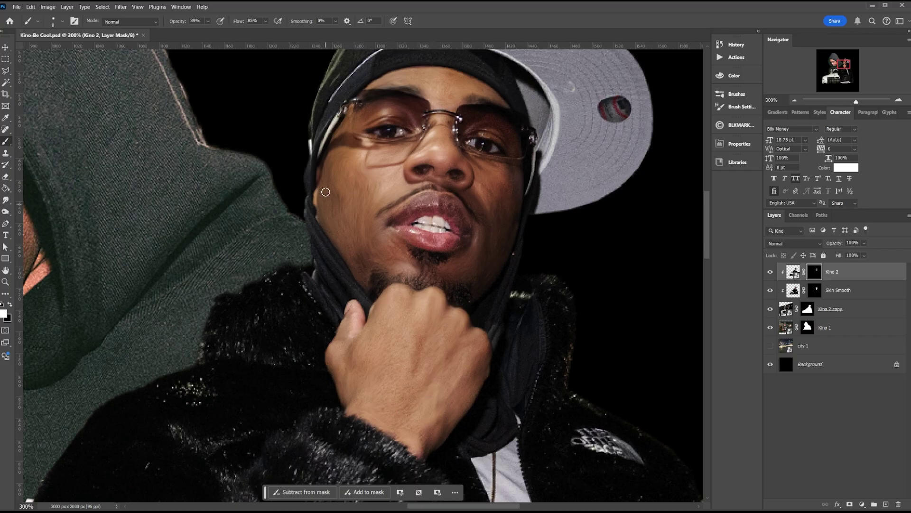
{"action": "scroll", "coordinate": [436, 234], "scroll_direction": "up", "scroll_amount": 5}
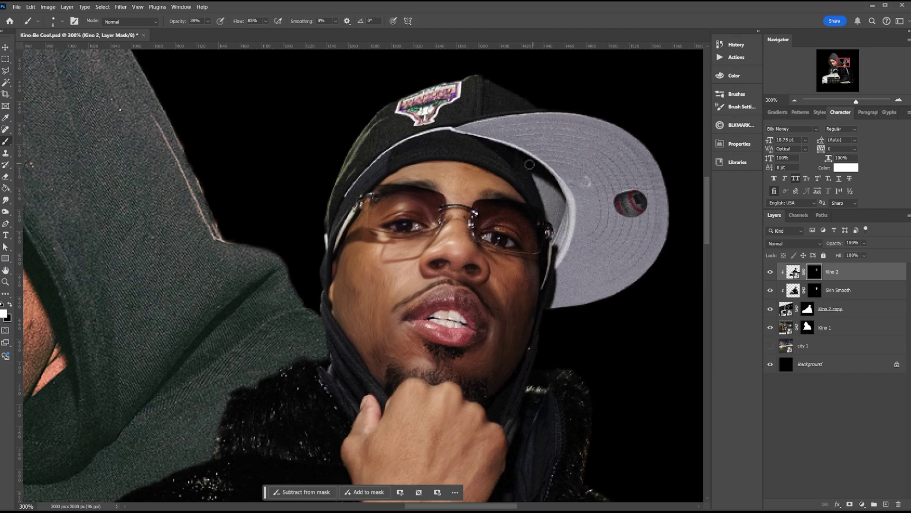
Enlarge the brush to 60 px and reveal the oil paint effect over the man's cap and hand.
{"action": "key", "text": "bracketright"}
{"action": "key", "text": "bracketright"}
{"action": "key", "text": "bracketright"}
{"action": "scroll", "coordinate": [299, 296], "scroll_direction": "down", "scroll_amount": 5}
{"action": "key", "text": "bracketright"}
{"action": "key", "text": "bracketright"}
{"action": "key", "text": "bracketright"}
{"action": "key", "text": "bracketright"}
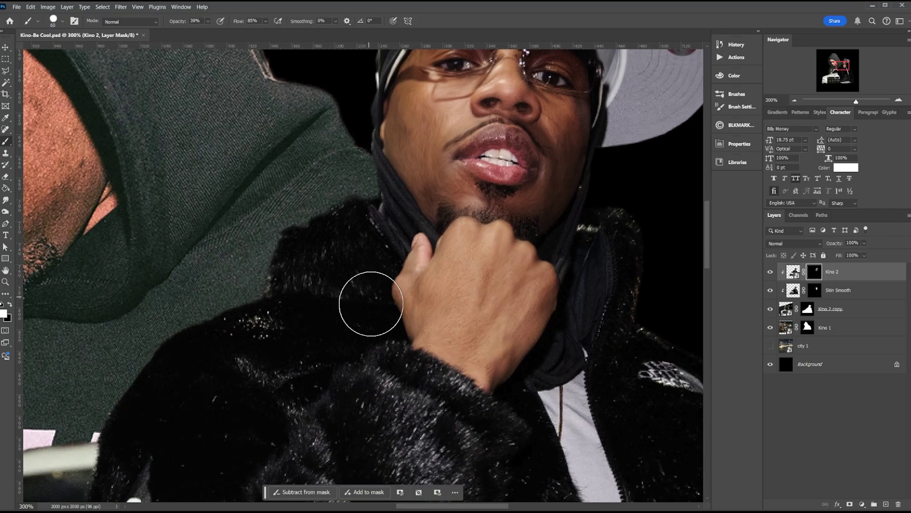
Paint the mask over the fur jacket and the white car with a 100 px brush, and save the document.
{"action": "scroll", "coordinate": [213, 206], "scroll_direction": "down", "scroll_amount": 4}
{"action": "scroll", "coordinate": [459, 350], "scroll_direction": "right", "scroll_amount": 6}
{"action": "key", "text": "bracketright"}
{"action": "key", "text": "bracketright"}
{"action": "key", "text": "bracketright"}
{"action": "key", "text": "bracketright"}
{"action": "key", "text": "ctrl+minus"}
{"action": "key", "text": "ctrl+minus"}
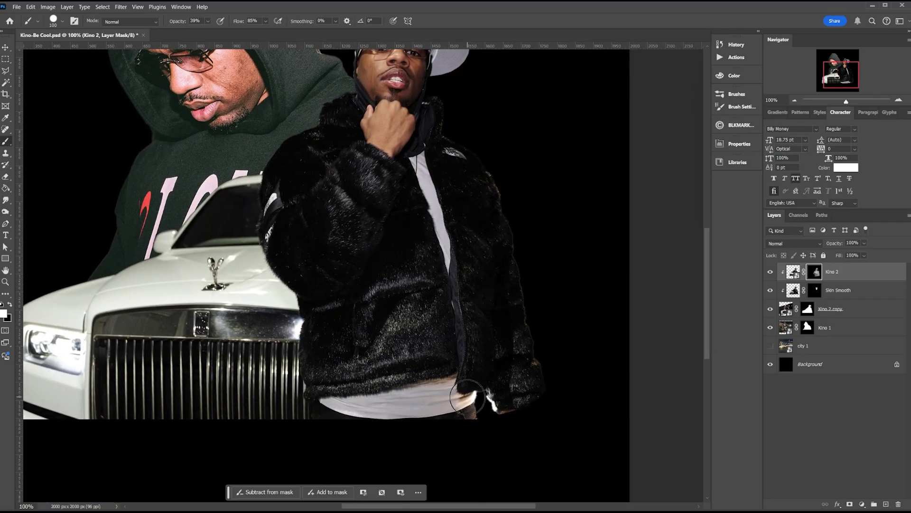
{"action": "scroll", "coordinate": [380, 399], "scroll_direction": "left", "scroll_amount": 5}
{"action": "scroll", "coordinate": [380, 399], "scroll_direction": "up", "scroll_amount": 1}
{"action": "mouse_move", "coordinate": [198, 383]}
{"action": "left_mouse_down"}
{"action": "mouse_move", "coordinate": [289, 413]}
{"action": "mouse_move", "coordinate": [363, 268]}
{"action": "mouse_move", "coordinate": [234, 290]}
{"action": "mouse_move", "coordinate": [383, 340]}
{"action": "mouse_move", "coordinate": [337, 229]}
{"action": "mouse_move", "coordinate": [433, 403]}
{"action": "left_mouse_up"}
{"action": "scroll", "coordinate": [407, 330], "scroll_direction": "down", "scroll_amount": 2}
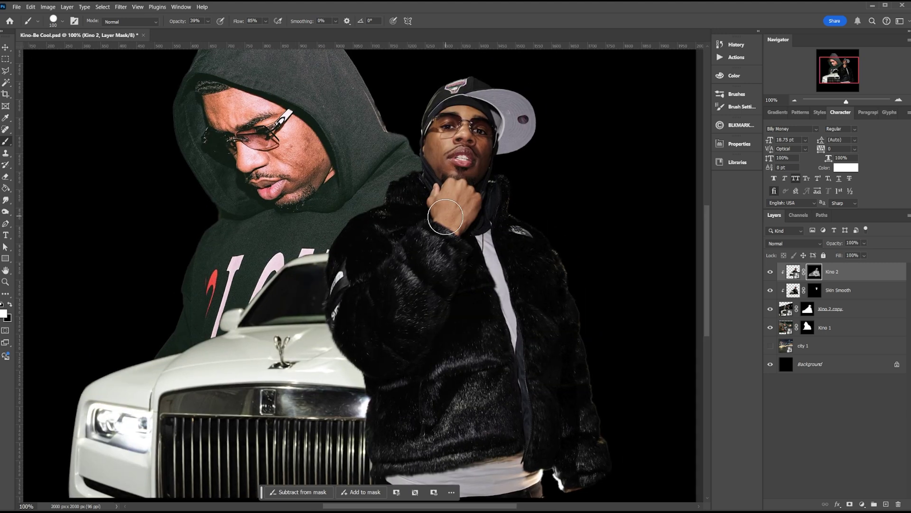
{"action": "key", "text": "v"}
{"action": "key", "text": "ctrl+s"}
Group the Kino 2, Skin Smooth and Kino 2 copy layers as "Kino 2", keeping Kino 1 outside, and hide the group.
{"action": "left_click", "coordinate": [828, 310]}
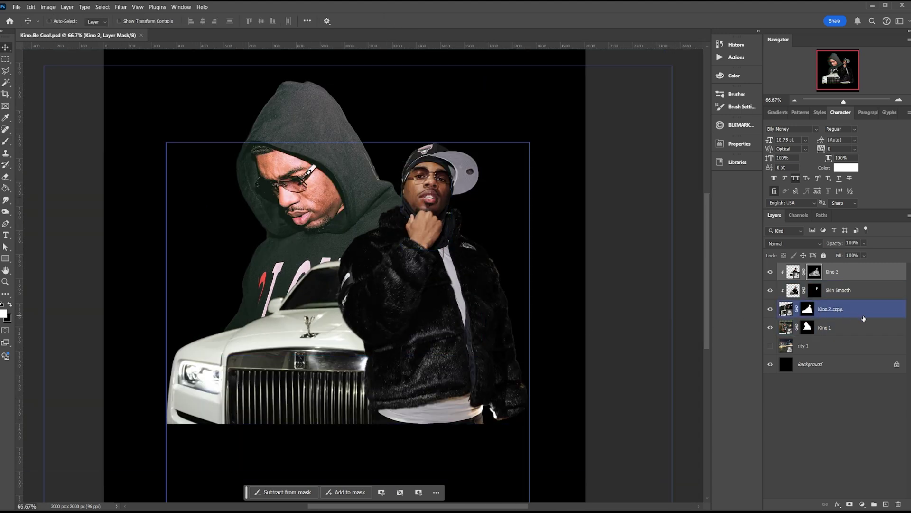
{"action": "left_click", "coordinate": [849, 272], "text": "shift"}
{"action": "left_click", "coordinate": [850, 327], "text": "ctrl"}
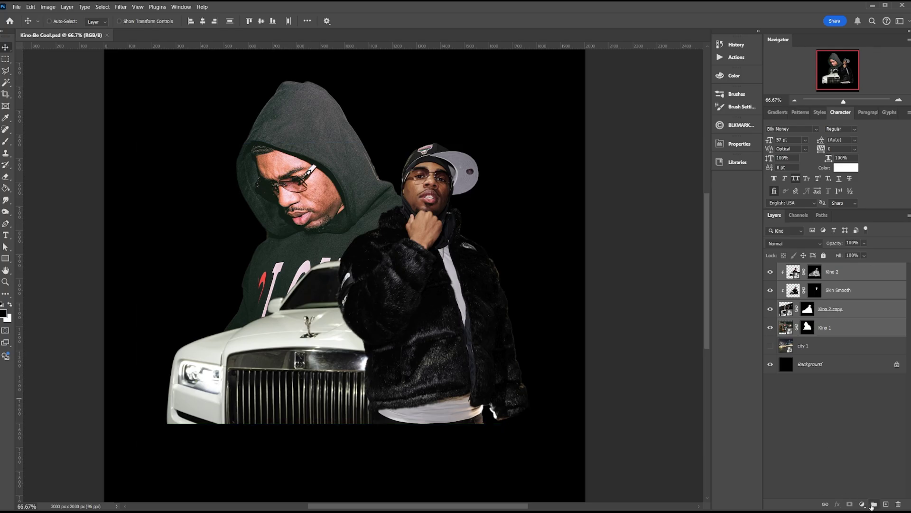
{"action": "left_click", "coordinate": [872, 504]}
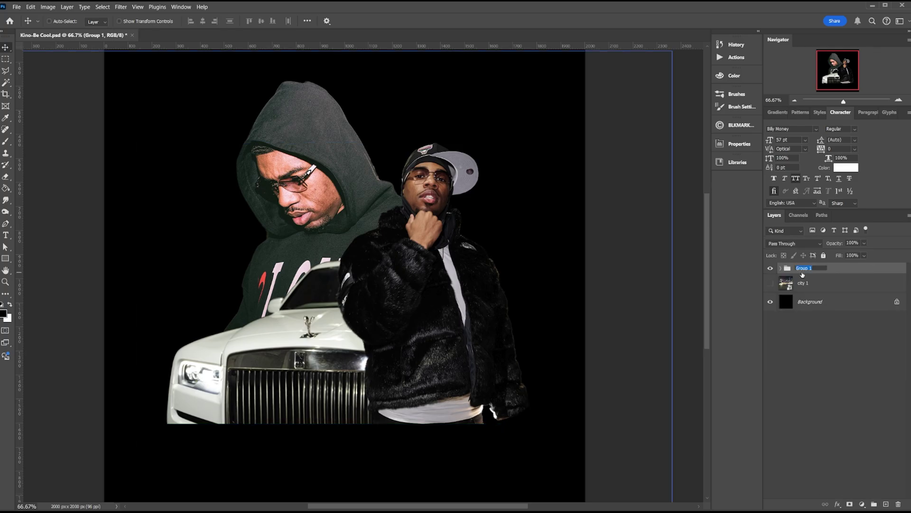
{"action": "type", "text": "Kino 2"}
{"action": "key", "text": "Return"}
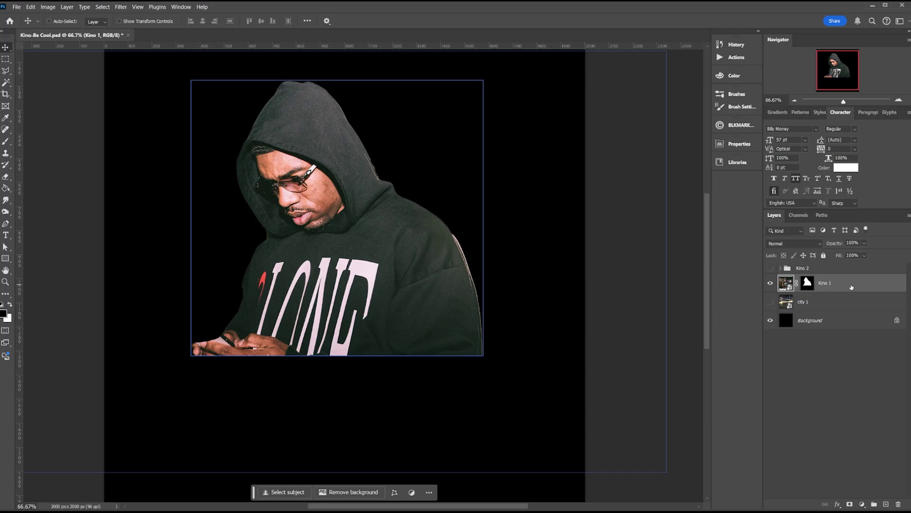
Start the Camera Raw Filter on the Kino 1 layer and set Texture to +17 and Clarity to +11.
{"action": "double_click", "coordinate": [845, 284]}
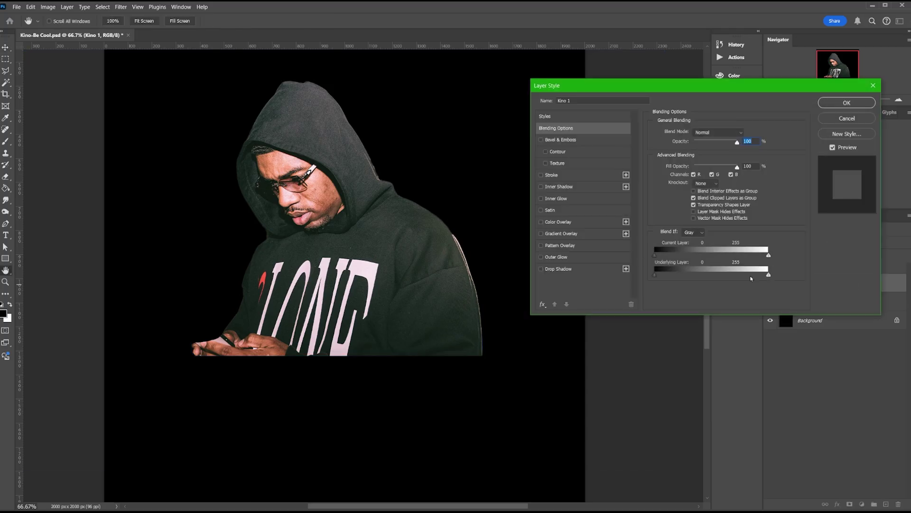
{"action": "key", "text": "Escape"}
{"action": "left_click", "coordinate": [121, 6]}
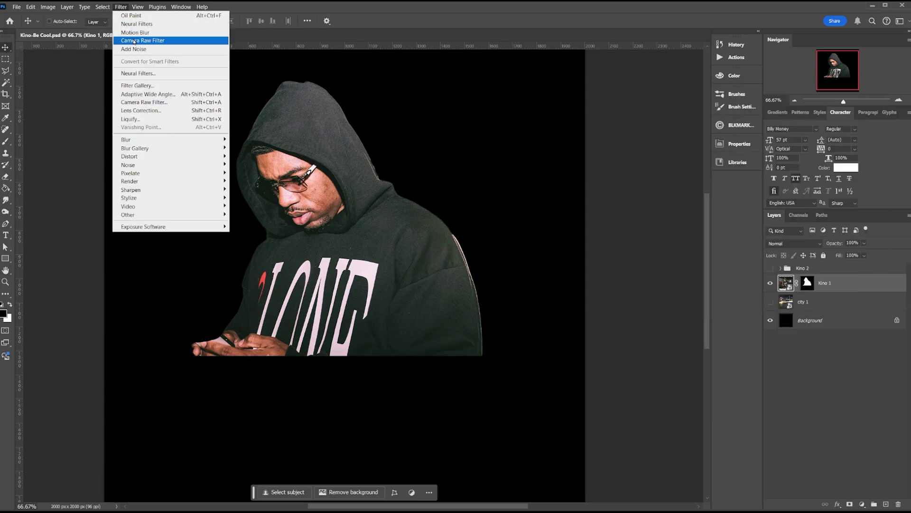
{"action": "left_click", "coordinate": [142, 102]}
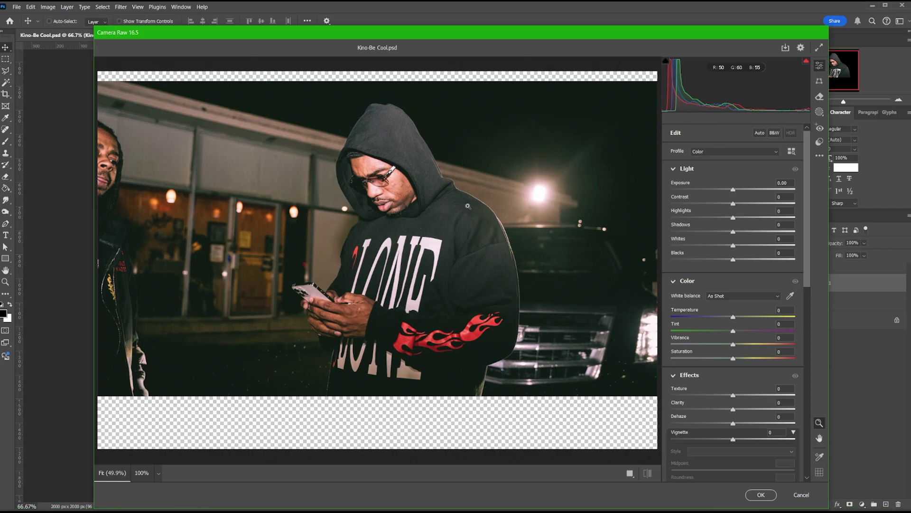
{"action": "left_click", "coordinate": [480, 212]}
{"action": "scroll", "coordinate": [719, 233], "scroll_direction": "down", "scroll_amount": 3}
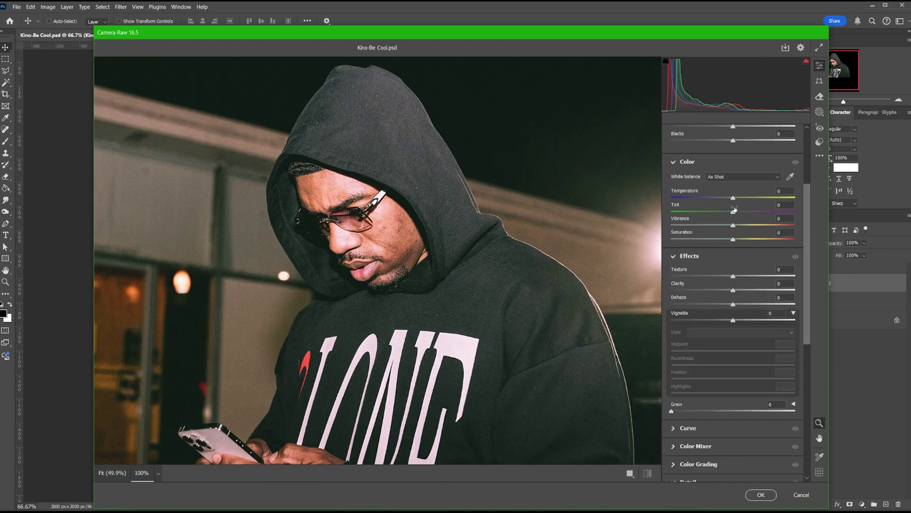
{"action": "mouse_move", "coordinate": [733, 276]}
{"action": "left_mouse_down"}
{"action": "mouse_move", "coordinate": [754, 276]}
{"action": "mouse_move", "coordinate": [744, 290]}
{"action": "left_mouse_up"}
Adjust the Camera Raw curve to Highlights -34, Lights -37, Darks -31 and Shadows +12.
{"action": "scroll", "coordinate": [705, 276], "scroll_direction": "down", "scroll_amount": 4}
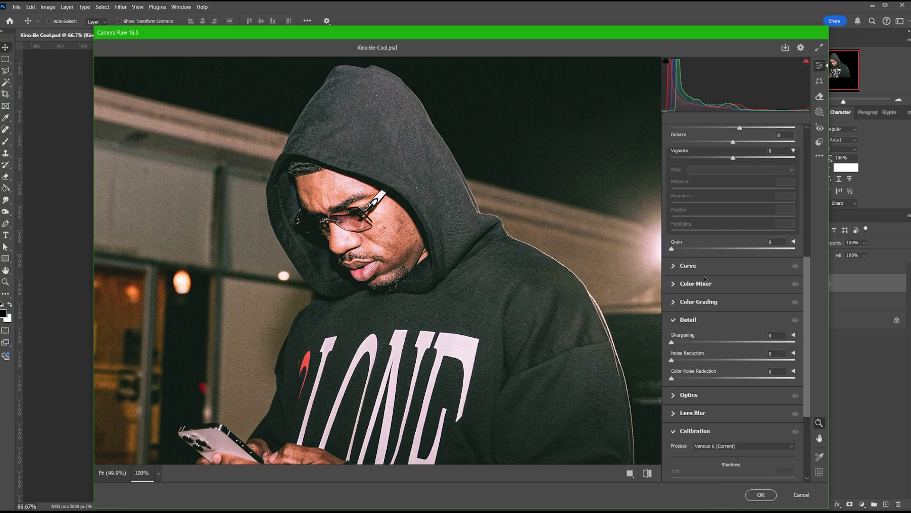
{"action": "left_click", "coordinate": [675, 267]}
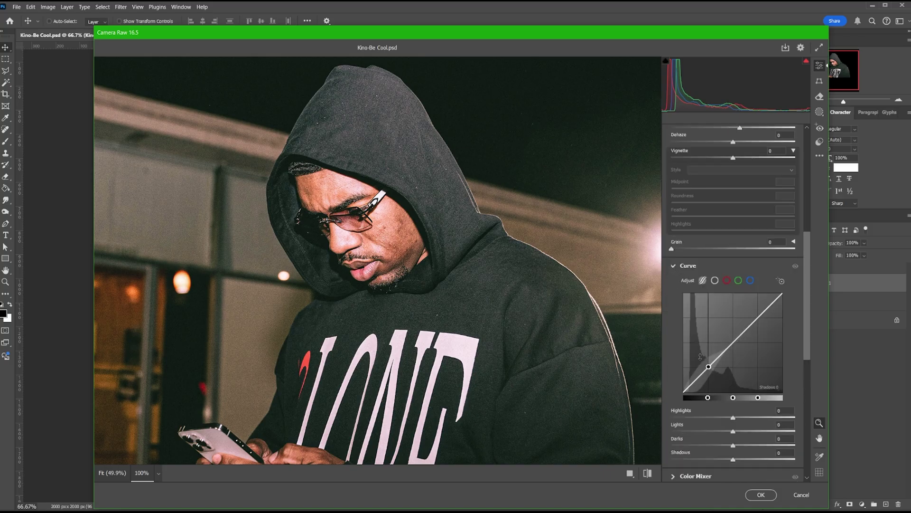
{"action": "scroll", "coordinate": [680, 351], "scroll_direction": "down", "scroll_amount": 3}
{"action": "left_click_drag", "start_coordinate": [733, 325], "coordinate": [714, 338]}
{"action": "scroll", "coordinate": [672, 330], "scroll_direction": "down", "scroll_amount": 2}
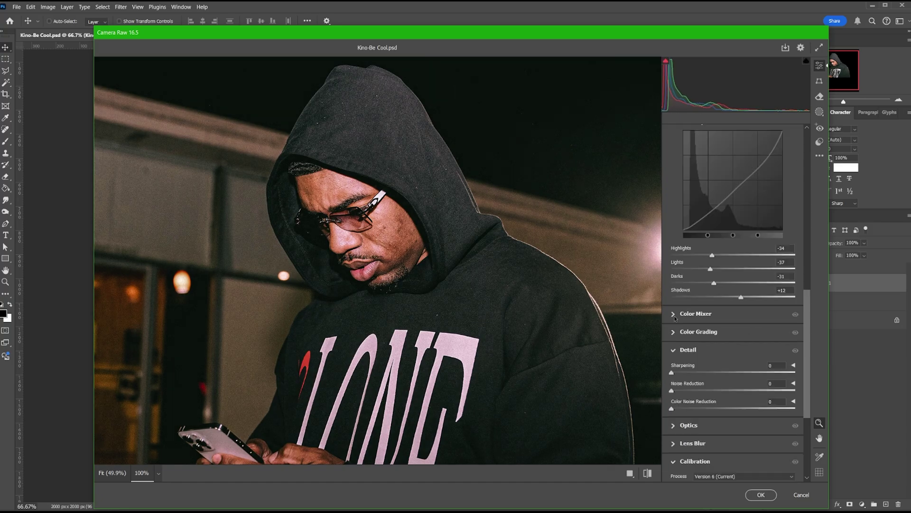
Expand the Color Mixer and Color Grading settings, and set the overall Saturation to +1.
{"action": "left_click", "coordinate": [674, 319]}
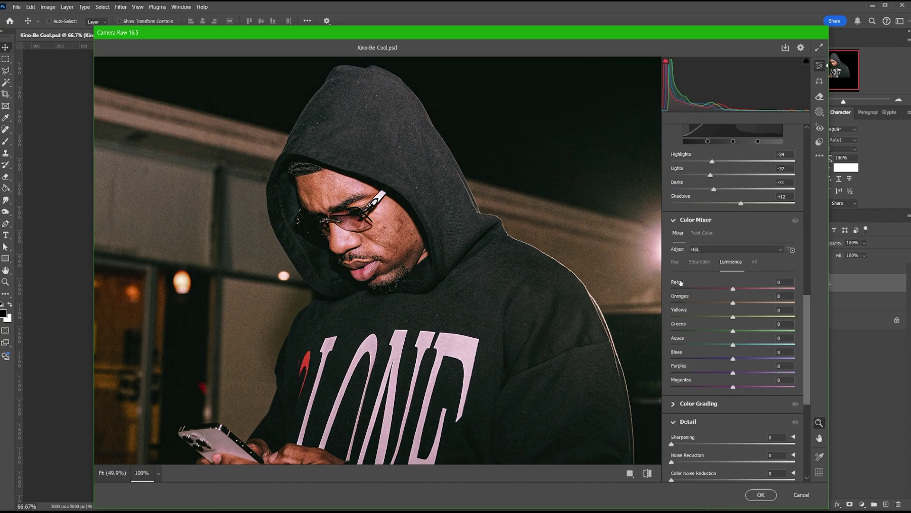
{"action": "scroll", "coordinate": [672, 332], "scroll_direction": "down", "scroll_amount": 2}
{"action": "left_click", "coordinate": [670, 364]}
{"action": "scroll", "coordinate": [670, 355], "scroll_direction": "down", "scroll_amount": 5}
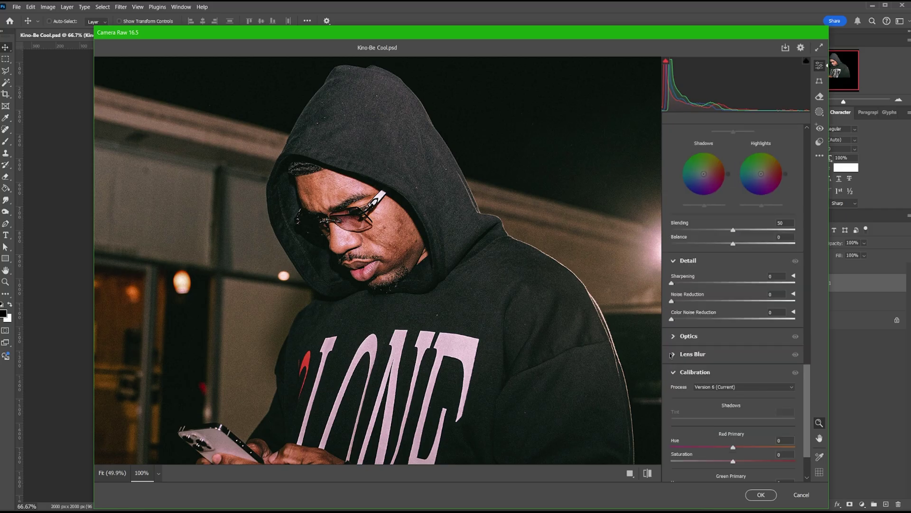
{"action": "scroll", "coordinate": [734, 261], "scroll_direction": "up", "scroll_amount": 10}
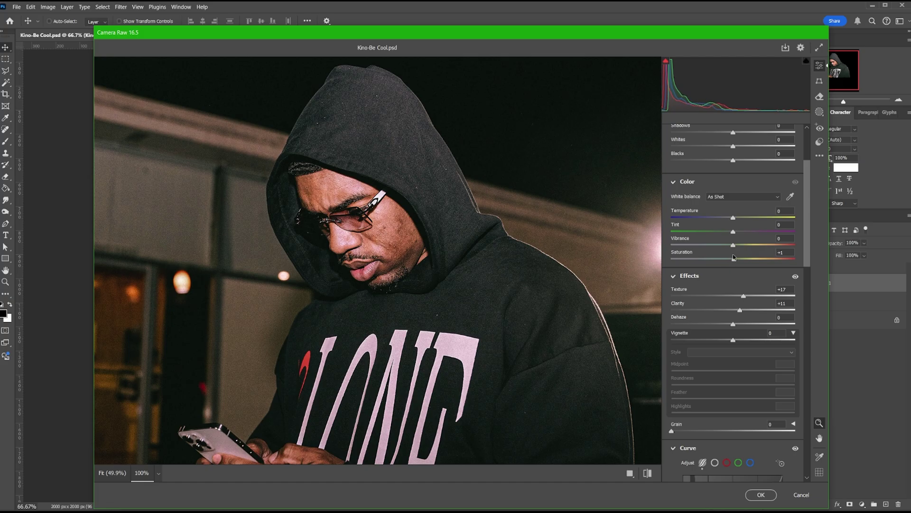
{"action": "scroll", "coordinate": [679, 256], "scroll_direction": "down", "scroll_amount": 1}
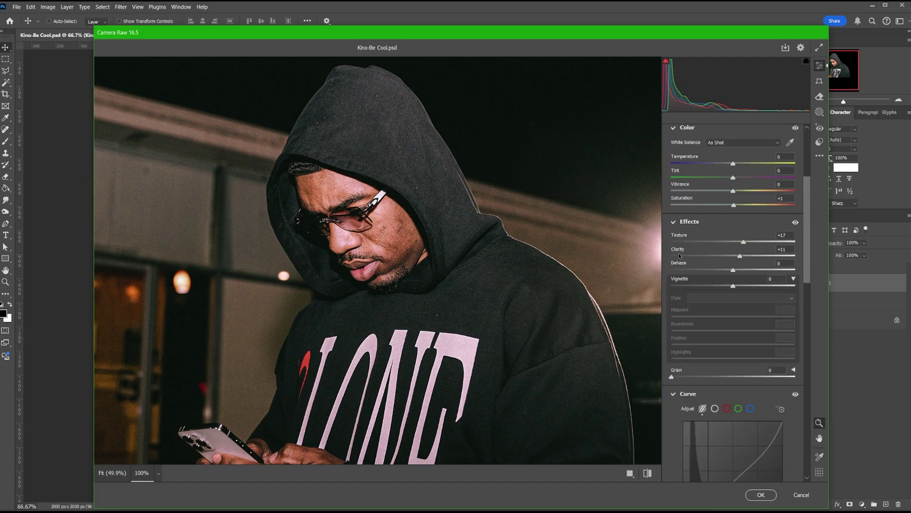
Set the Reds hue to +50 in the Color Mixer and shift the Yellows hue toward orange.
{"action": "scroll", "coordinate": [680, 255], "scroll_direction": "down", "scroll_amount": 6}
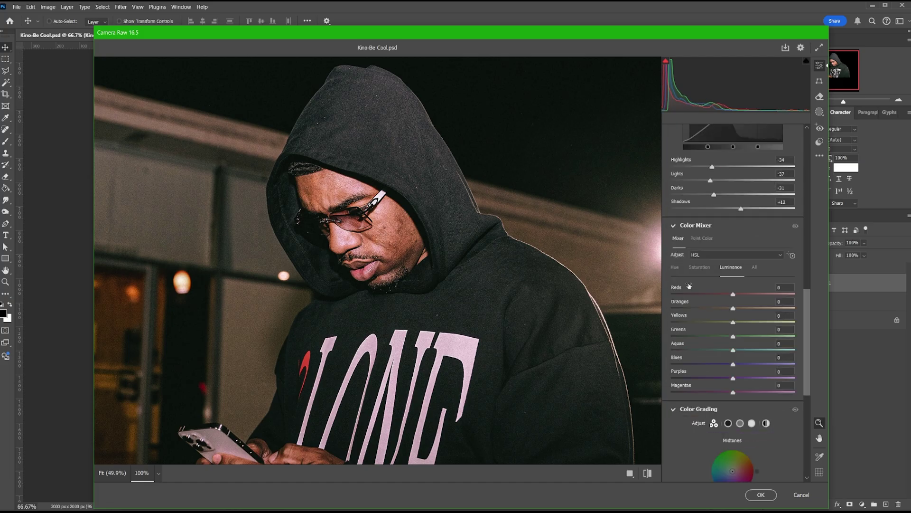
{"action": "left_click", "coordinate": [675, 267]}
{"action": "mouse_move", "coordinate": [733, 294]}
{"action": "left_mouse_down"}
{"action": "mouse_move", "coordinate": [680, 298]}
{"action": "mouse_move", "coordinate": [749, 301]}
{"action": "left_mouse_up"}
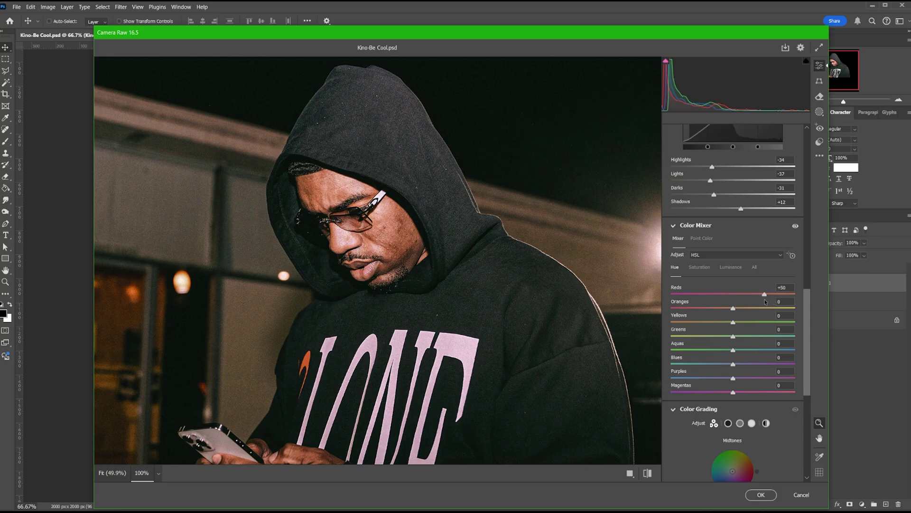
{"action": "left_click_drag", "start_coordinate": [733, 322], "coordinate": [707, 323]}
Set the Oranges luminance to -23, lower the Reds and Yellows luminance, and inspect the face and hoodie up close.
{"action": "left_click", "coordinate": [730, 267]}
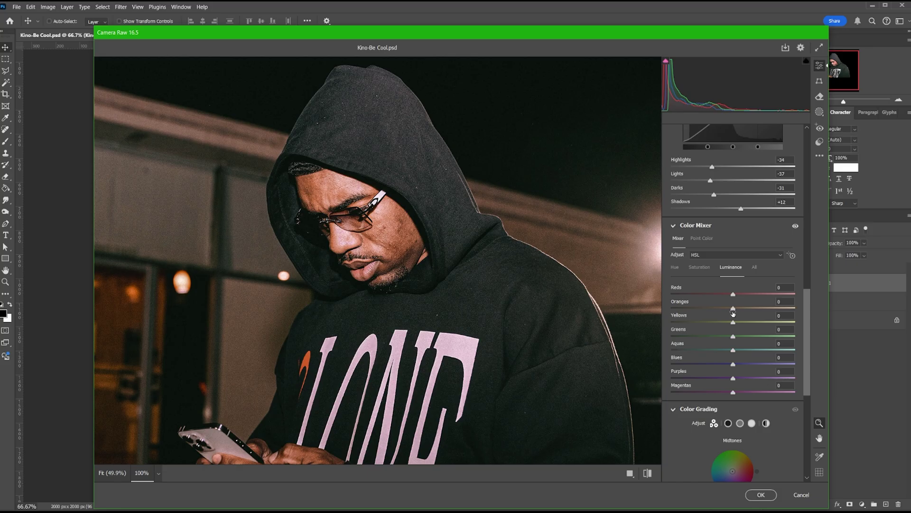
{"action": "mouse_move", "coordinate": [732, 311]}
{"action": "left_mouse_down"}
{"action": "mouse_move", "coordinate": [665, 309]}
{"action": "mouse_move", "coordinate": [733, 308]}
{"action": "mouse_move", "coordinate": [709, 309]}
{"action": "mouse_move", "coordinate": [719, 309]}
{"action": "left_mouse_up"}
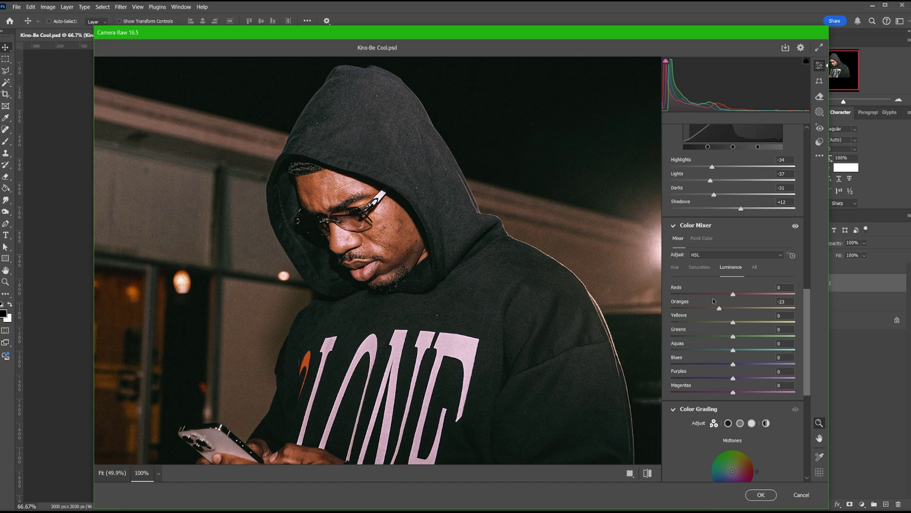
{"action": "left_click_drag", "start_coordinate": [727, 295], "coordinate": [704, 322]}
{"action": "scroll", "coordinate": [675, 414], "scroll_direction": "down", "scroll_amount": 5}
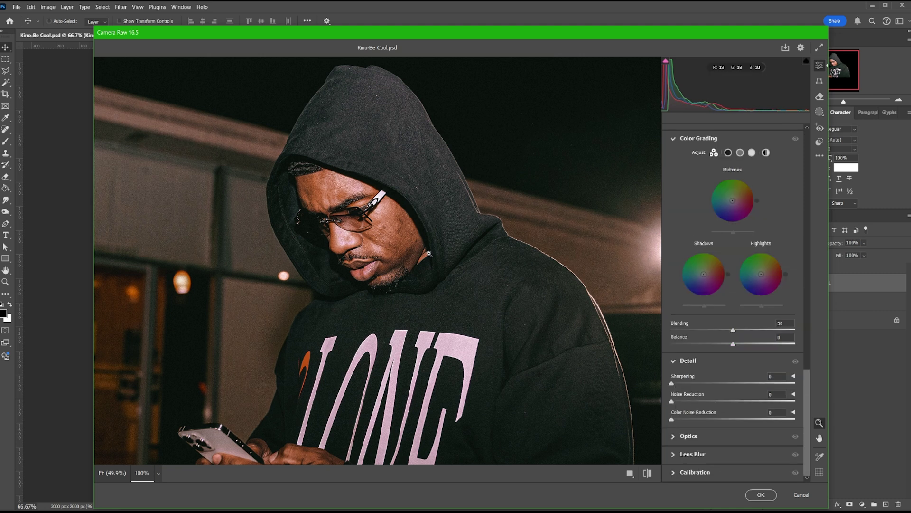
{"action": "scroll", "coordinate": [365, 188], "scroll_direction": "up", "scroll_amount": 5}
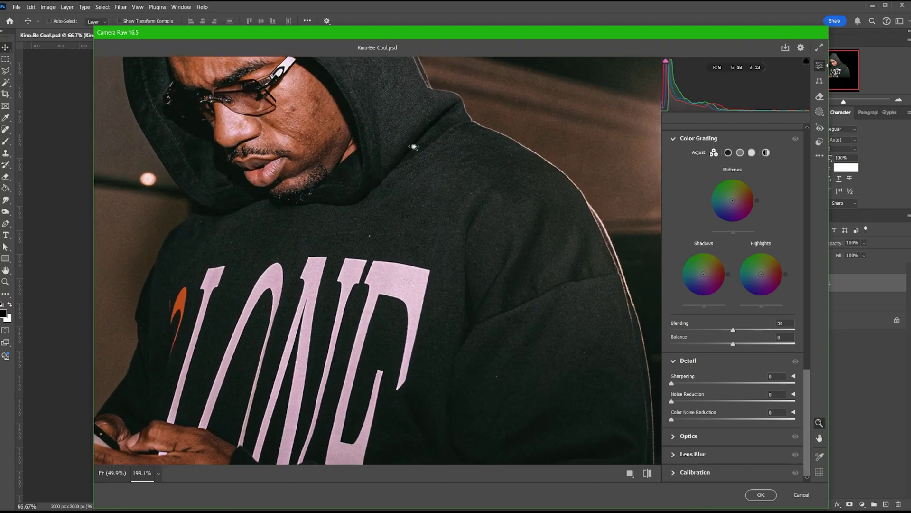
{"action": "left_click_drag", "start_coordinate": [377, 190], "coordinate": [497, 333]}
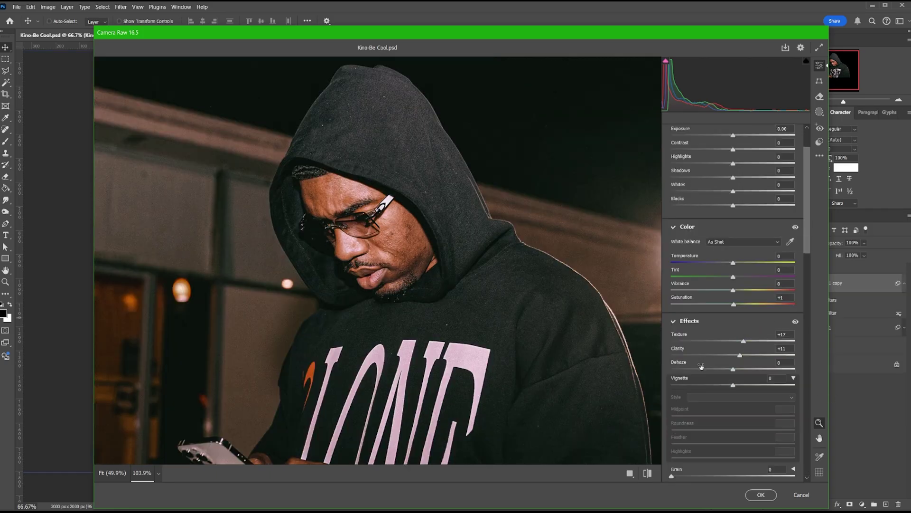
Apply sharpening 14, noise reduction 100 and color noise reduction 35 to Kino 1 copy, and convert that layer to a smart object.
{"action": "scroll", "coordinate": [713, 366], "scroll_direction": "down", "scroll_amount": 5}
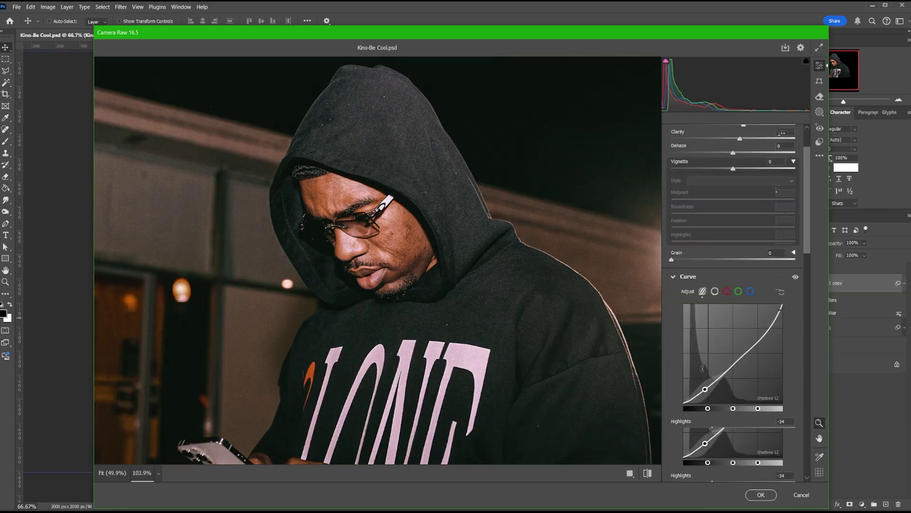
{"action": "scroll", "coordinate": [713, 366], "scroll_direction": "down", "scroll_amount": 8}
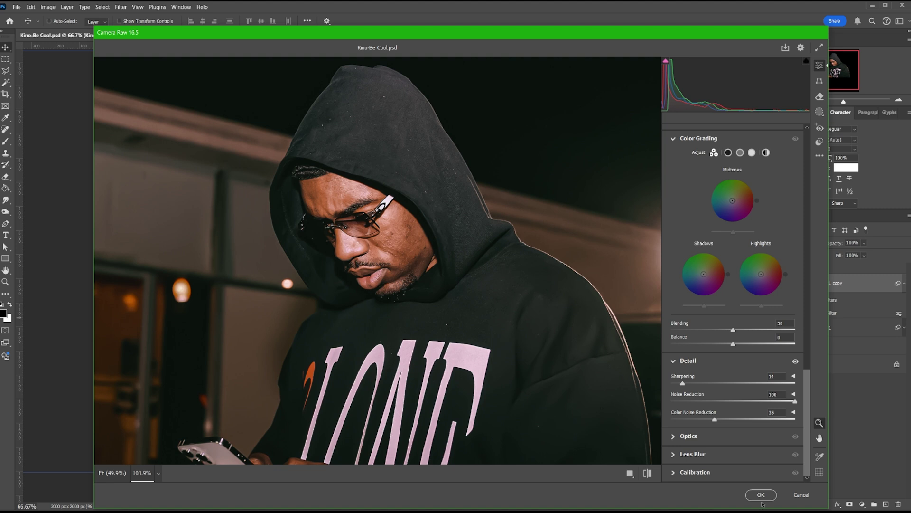
{"action": "left_click", "coordinate": [761, 495]}
{"action": "right_click", "coordinate": [859, 291]}
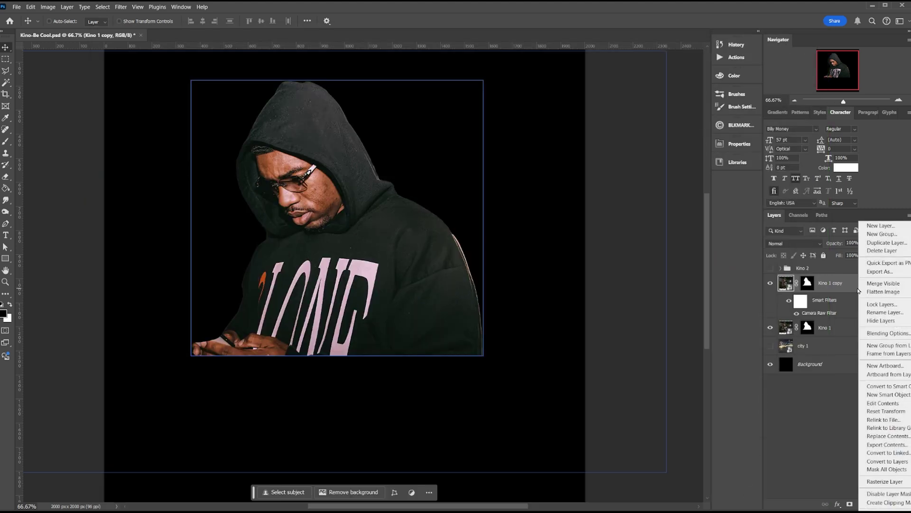
{"action": "left_click", "coordinate": [886, 386]}
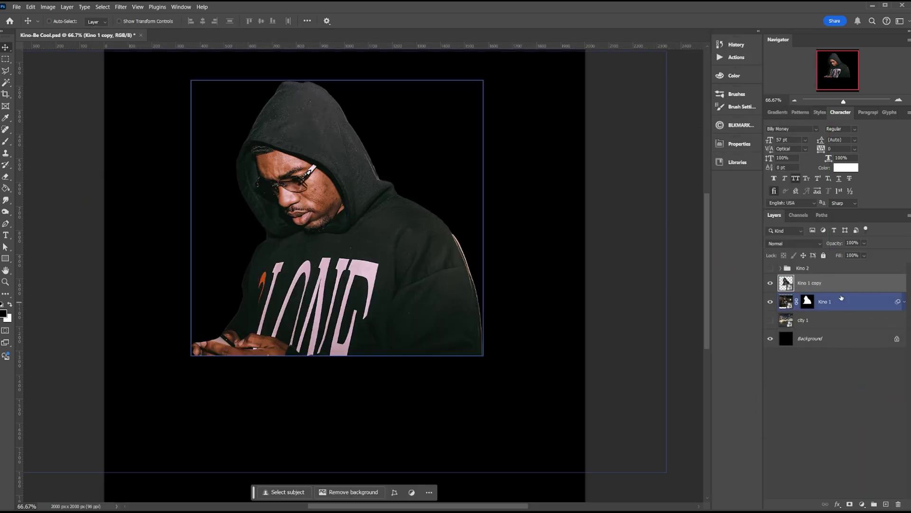
Apply another Camera Raw Filter to Kino 1 copy with noise reduction at 100 and a moderate amount of sharpening.
{"action": "left_click", "coordinate": [120, 6]}
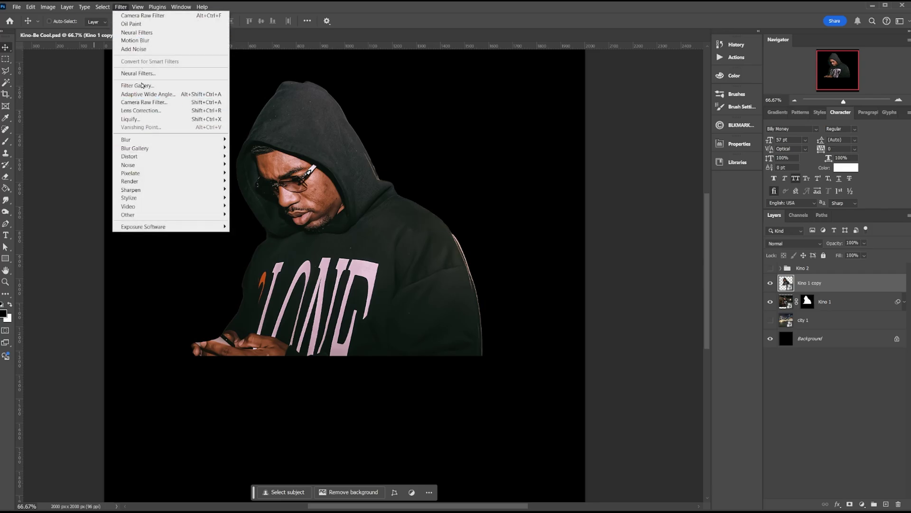
{"action": "left_click", "coordinate": [141, 103]}
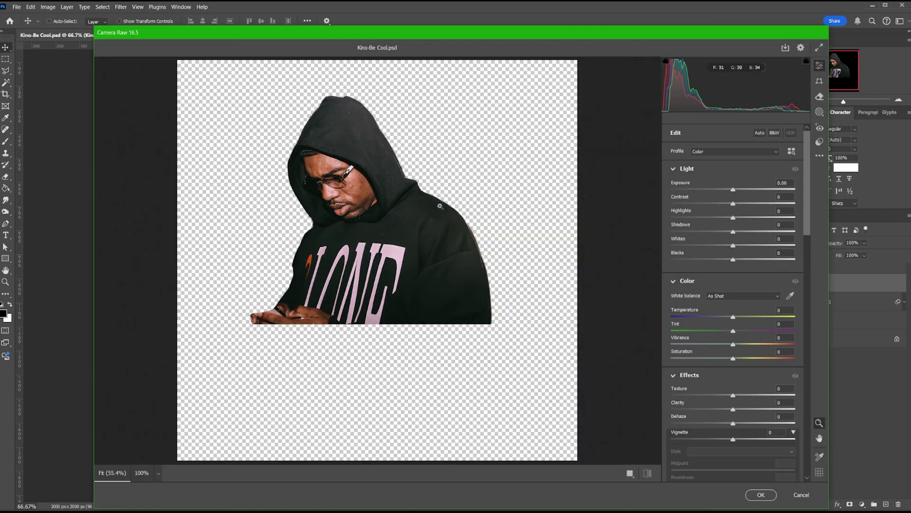
{"action": "scroll", "coordinate": [364, 192], "scroll_direction": "up", "scroll_amount": 2}
{"action": "scroll", "coordinate": [396, 188], "scroll_direction": "up", "scroll_amount": 1}
{"action": "scroll", "coordinate": [719, 295], "scroll_direction": "down", "scroll_amount": 10}
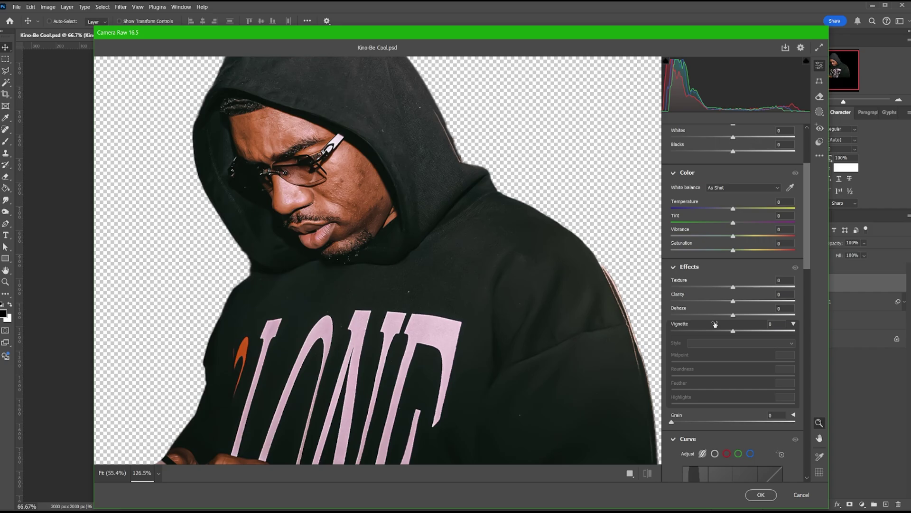
{"action": "scroll", "coordinate": [720, 296], "scroll_direction": "down", "scroll_amount": 10}
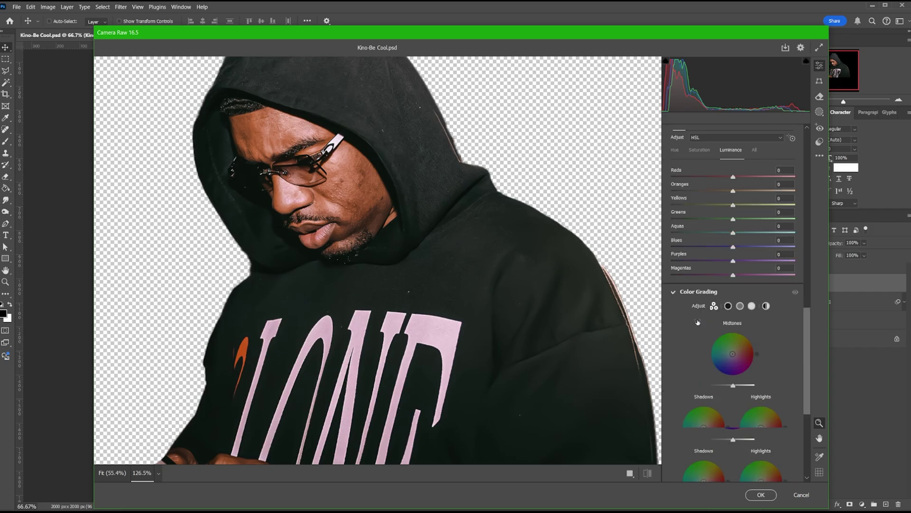
{"action": "left_click_drag", "start_coordinate": [685, 401], "coordinate": [834, 395]}
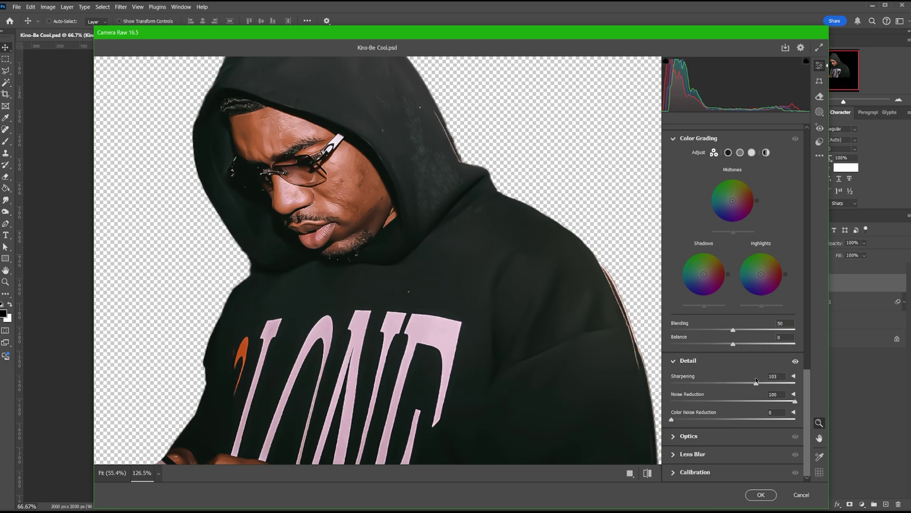
{"action": "left_click_drag", "start_coordinate": [756, 380], "coordinate": [704, 379]}
{"action": "left_click", "coordinate": [760, 494]}
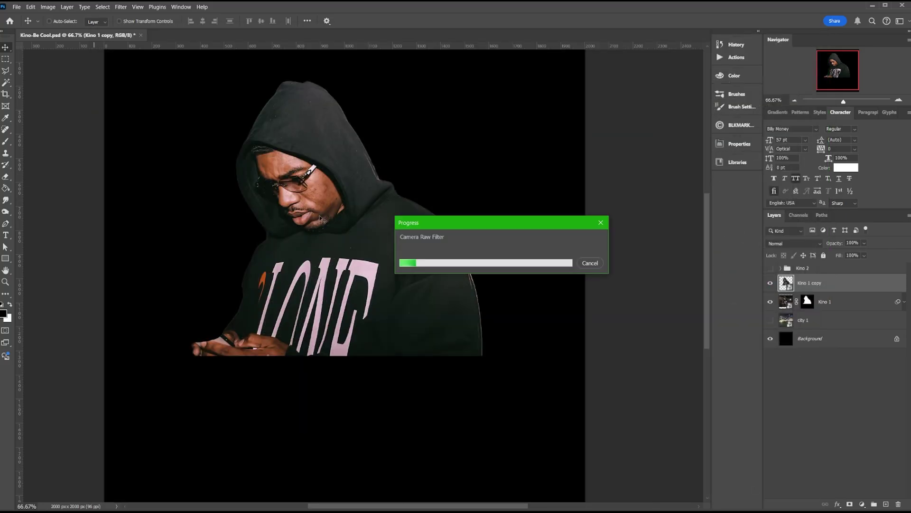
Clip Kino 1 copy to the Kino 1 layer and toggle its visibility to compare the smoothing.
{"action": "left_click", "coordinate": [904, 286]}
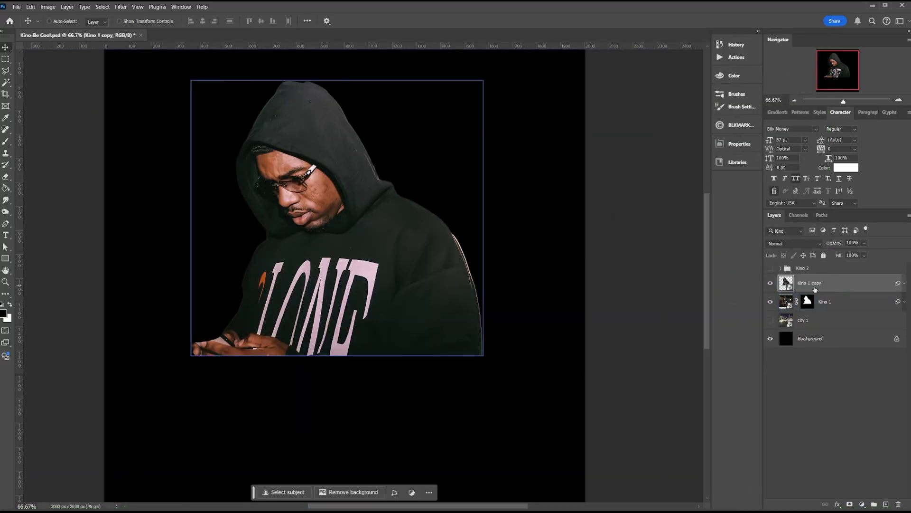
{"action": "right_click", "coordinate": [837, 291]}
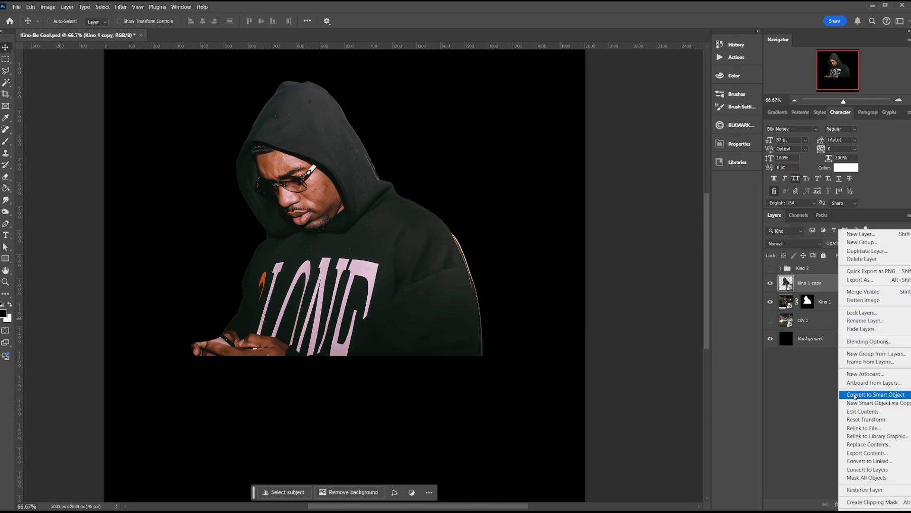
{"action": "left_click", "coordinate": [870, 501]}
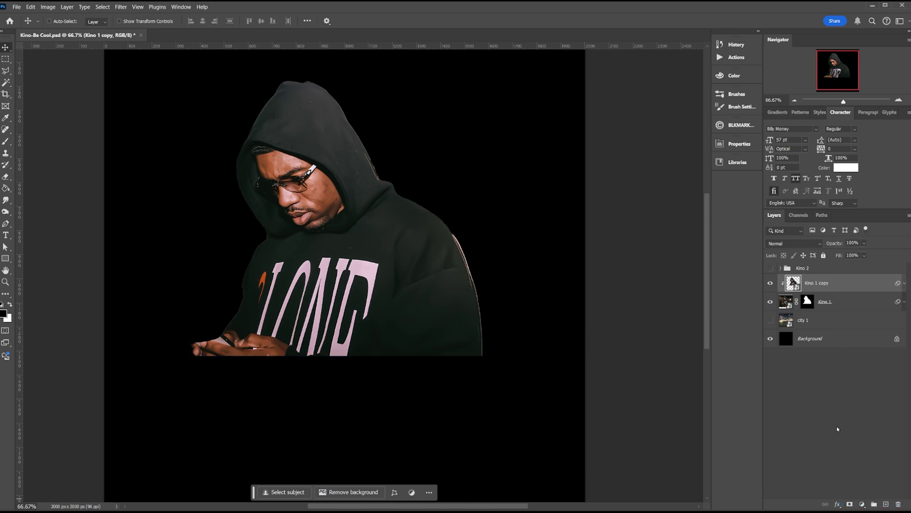
{"action": "left_click", "coordinate": [770, 283]}
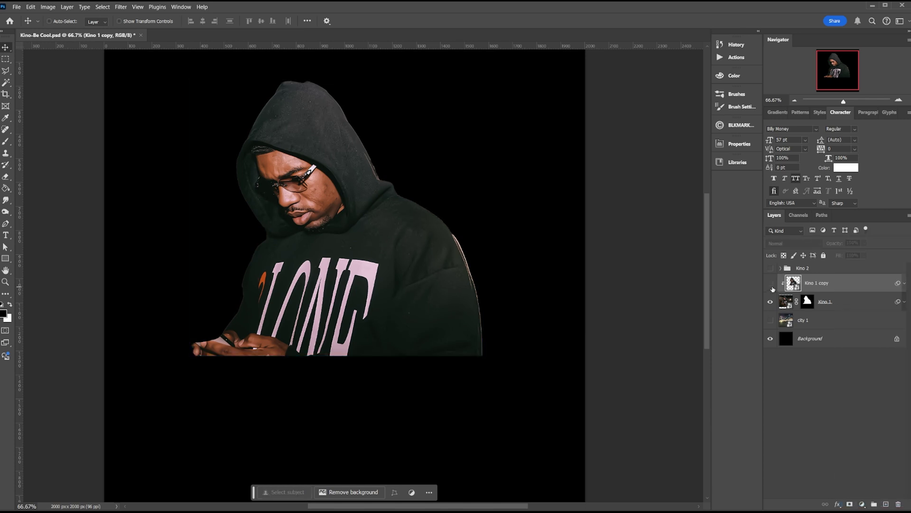
{"action": "left_click", "coordinate": [770, 284]}
{"action": "left_click", "coordinate": [771, 284]}
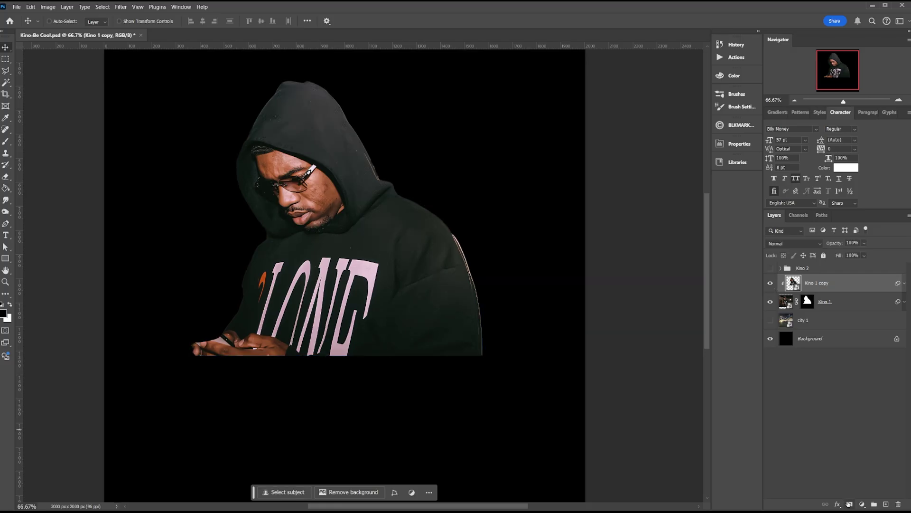
Add a layer mask to Kino 1 copy and invert it to black, hiding the smoothed version.
{"action": "left_click", "coordinate": [849, 503]}
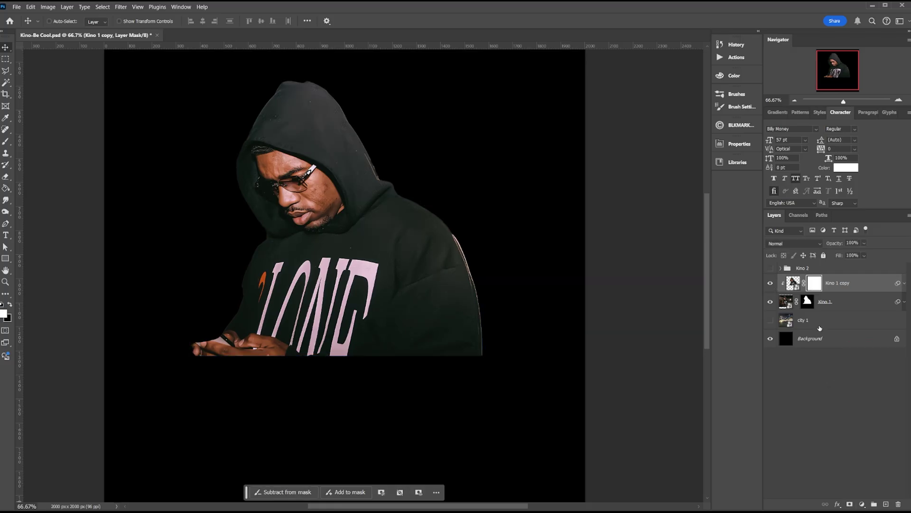
{"action": "key", "text": "ctrl+i"}
{"action": "key", "text": "ctrl+plus"}
{"action": "key", "text": "ctrl+plus"}
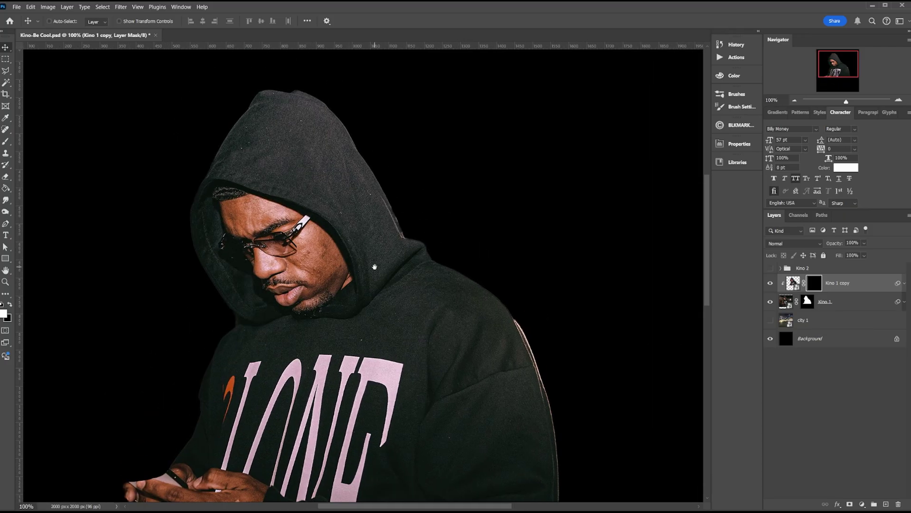
Paint white on the Kino 1 copy mask over the hoodie with the Brush at 53% opacity and 100% flow to reveal the smoothing.
{"action": "key", "text": "b"}
{"action": "scroll", "coordinate": [398, 280], "scroll_direction": "down", "scroll_amount": 2}
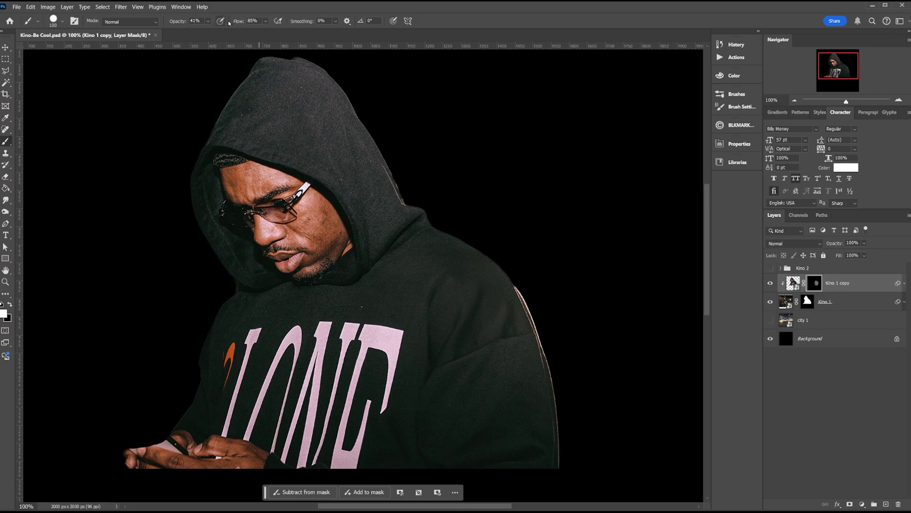
{"action": "left_click_drag", "start_coordinate": [229, 22], "coordinate": [256, 22]}
{"action": "key", "text": "5"}
{"action": "key", "text": "3"}
{"action": "mouse_move", "coordinate": [452, 303]}
{"action": "left_mouse_down"}
{"action": "mouse_move", "coordinate": [443, 320]}
{"action": "mouse_move", "coordinate": [418, 282]}
{"action": "mouse_move", "coordinate": [384, 311]}
{"action": "mouse_move", "coordinate": [364, 299]}
{"action": "left_mouse_up"}
{"action": "mouse_move", "coordinate": [244, 67]}
{"action": "left_mouse_down"}
{"action": "mouse_move", "coordinate": [293, 57]}
{"action": "mouse_move", "coordinate": [421, 191]}
{"action": "left_mouse_up"}
Set up a Soft Round brush at size 20 and 47% opacity for detailed mask work on the hooded man's face.
{"action": "left_click", "coordinate": [54, 20]}
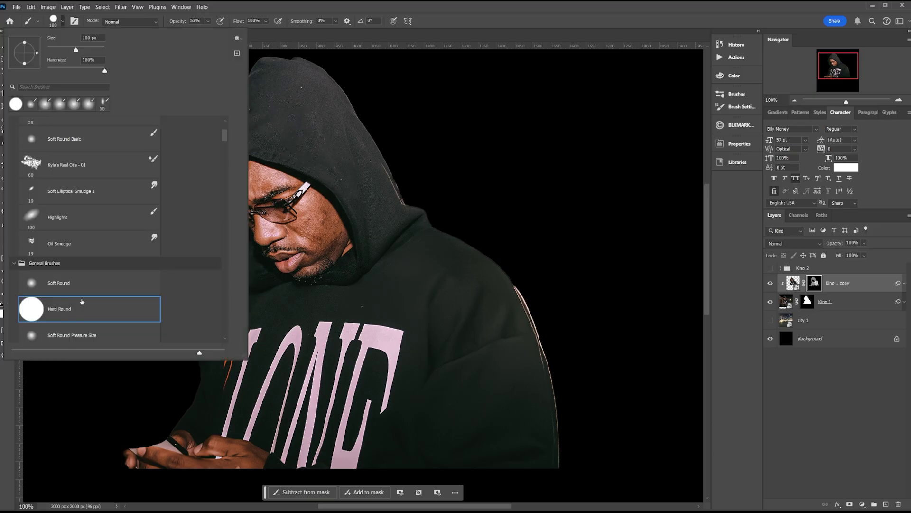
{"action": "double_click", "coordinate": [82, 301]}
{"action": "key", "text": "ctrl+plus"}
{"action": "key", "text": "ctrl+plus"}
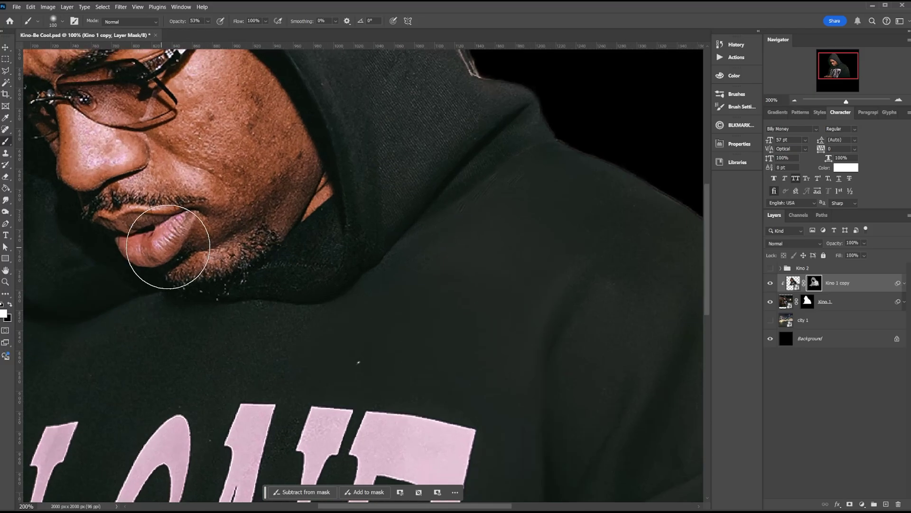
{"action": "left_click_drag", "start_coordinate": [240, 152], "coordinate": [413, 306]}
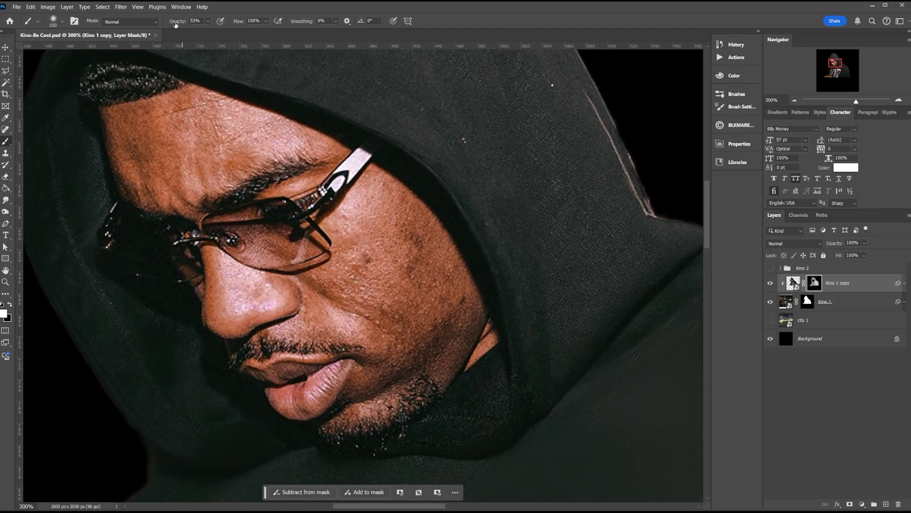
{"action": "left_click_drag", "start_coordinate": [176, 25], "coordinate": [166, 25]}
{"action": "key", "text": "bracketleft"}
{"action": "key", "text": "bracketleft"}
{"action": "key", "text": "bracketleft"}
{"action": "key", "text": "bracketleft"}
{"action": "key", "text": "bracketleft"}
{"action": "key", "text": "bracketleft"}
{"action": "key", "text": "bracketleft"}
{"action": "left_click_drag", "start_coordinate": [179, 21], "coordinate": [186, 22]}
Paint over the cheek, chin, nose and forehead on the Kino 1 copy mask to reveal the smoothed skin.
{"action": "mouse_move", "coordinate": [374, 248]}
{"action": "left_mouse_down"}
{"action": "mouse_move", "coordinate": [415, 216]}
{"action": "mouse_move", "coordinate": [384, 203]}
{"action": "mouse_move", "coordinate": [391, 184]}
{"action": "mouse_move", "coordinate": [383, 180]}
{"action": "mouse_move", "coordinate": [399, 211]}
{"action": "mouse_move", "coordinate": [388, 223]}
{"action": "mouse_move", "coordinate": [371, 210]}
{"action": "mouse_move", "coordinate": [375, 154]}
{"action": "left_mouse_up"}
{"action": "key", "text": "Return"}
{"action": "mouse_move", "coordinate": [376, 240]}
{"action": "left_mouse_down"}
{"action": "mouse_move", "coordinate": [345, 219]}
{"action": "mouse_move", "coordinate": [343, 233]}
{"action": "mouse_move", "coordinate": [353, 210]}
{"action": "mouse_move", "coordinate": [362, 204]}
{"action": "mouse_move", "coordinate": [373, 263]}
{"action": "mouse_move", "coordinate": [383, 231]}
{"action": "mouse_move", "coordinate": [444, 242]}
{"action": "mouse_move", "coordinate": [408, 204]}
{"action": "mouse_move", "coordinate": [456, 274]}
{"action": "mouse_move", "coordinate": [440, 240]}
{"action": "mouse_move", "coordinate": [442, 285]}
{"action": "mouse_move", "coordinate": [378, 169]}
{"action": "mouse_move", "coordinate": [465, 248]}
{"action": "mouse_move", "coordinate": [470, 300]}
{"action": "mouse_move", "coordinate": [458, 292]}
{"action": "mouse_move", "coordinate": [472, 316]}
{"action": "left_mouse_up"}
{"action": "mouse_move", "coordinate": [396, 401]}
{"action": "left_mouse_down"}
{"action": "mouse_move", "coordinate": [333, 423]}
{"action": "mouse_move", "coordinate": [409, 404]}
{"action": "mouse_move", "coordinate": [397, 413]}
{"action": "mouse_move", "coordinate": [354, 400]}
{"action": "mouse_move", "coordinate": [403, 336]}
{"action": "mouse_move", "coordinate": [408, 314]}
{"action": "mouse_move", "coordinate": [309, 328]}
{"action": "mouse_move", "coordinate": [339, 302]}
{"action": "mouse_move", "coordinate": [392, 312]}
{"action": "mouse_move", "coordinate": [394, 292]}
{"action": "mouse_move", "coordinate": [417, 298]}
{"action": "mouse_move", "coordinate": [367, 254]}
{"action": "mouse_move", "coordinate": [375, 247]}
{"action": "mouse_move", "coordinate": [418, 277]}
{"action": "mouse_move", "coordinate": [396, 243]}
{"action": "mouse_move", "coordinate": [423, 273]}
{"action": "mouse_move", "coordinate": [415, 249]}
{"action": "mouse_move", "coordinate": [445, 302]}
{"action": "mouse_move", "coordinate": [393, 320]}
{"action": "mouse_move", "coordinate": [377, 385]}
{"action": "mouse_move", "coordinate": [380, 369]}
{"action": "mouse_move", "coordinate": [290, 404]}
{"action": "mouse_move", "coordinate": [321, 373]}
{"action": "mouse_move", "coordinate": [259, 373]}
{"action": "mouse_move", "coordinate": [262, 355]}
{"action": "mouse_move", "coordinate": [353, 351]}
{"action": "mouse_move", "coordinate": [246, 353]}
{"action": "mouse_move", "coordinate": [223, 257]}
{"action": "mouse_move", "coordinate": [210, 325]}
{"action": "mouse_move", "coordinate": [245, 330]}
{"action": "mouse_move", "coordinate": [222, 319]}
{"action": "mouse_move", "coordinate": [292, 305]}
{"action": "mouse_move", "coordinate": [225, 271]}
{"action": "mouse_move", "coordinate": [235, 281]}
{"action": "mouse_move", "coordinate": [199, 294]}
{"action": "mouse_move", "coordinate": [187, 249]}
{"action": "mouse_move", "coordinate": [281, 256]}
{"action": "mouse_move", "coordinate": [256, 192]}
{"action": "left_mouse_up"}
{"action": "mouse_move", "coordinate": [320, 160]}
{"action": "left_mouse_down"}
{"action": "mouse_move", "coordinate": [242, 194]}
{"action": "mouse_move", "coordinate": [133, 199]}
{"action": "mouse_move", "coordinate": [110, 66]}
{"action": "mouse_move", "coordinate": [141, 87]}
{"action": "left_mouse_up"}
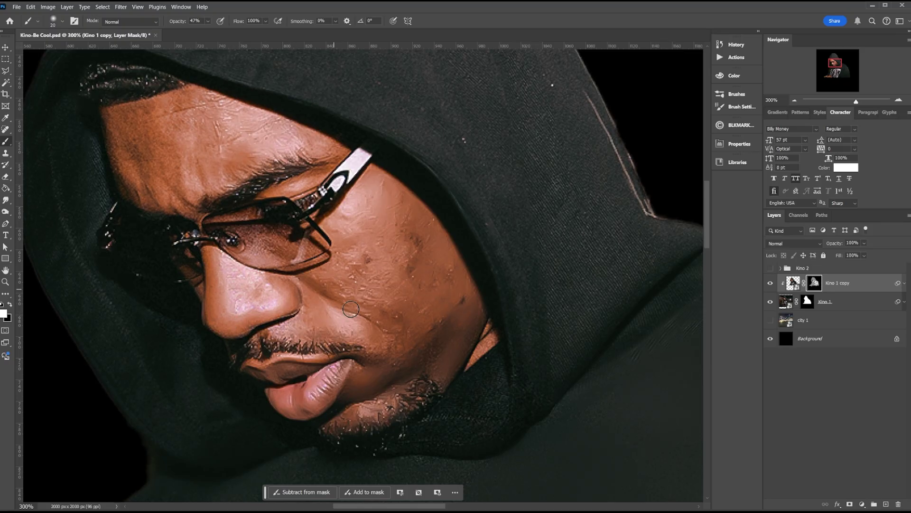
{"action": "key", "text": "ctrl+1"}
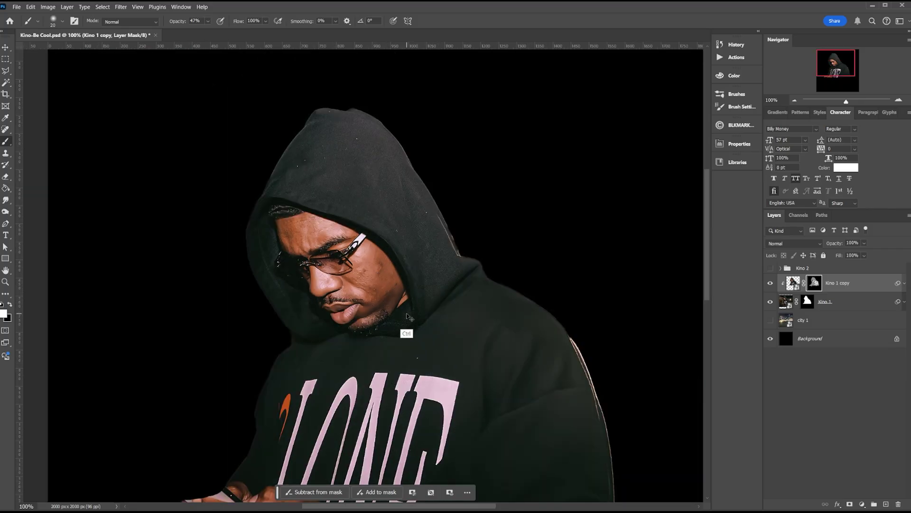
Apply the Oil Paint filter to the Kino 1 copy image with Stylization 5.8, Cleanliness 0.0, Scale 0.1, Bristle Detail 8.5 and Lighting off.
{"action": "left_click", "coordinate": [861, 287]}
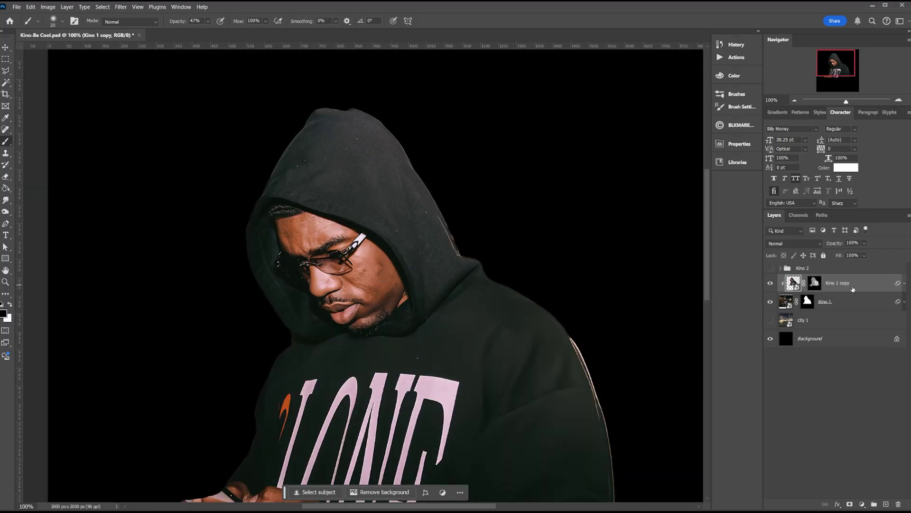
{"action": "left_click", "coordinate": [120, 7]}
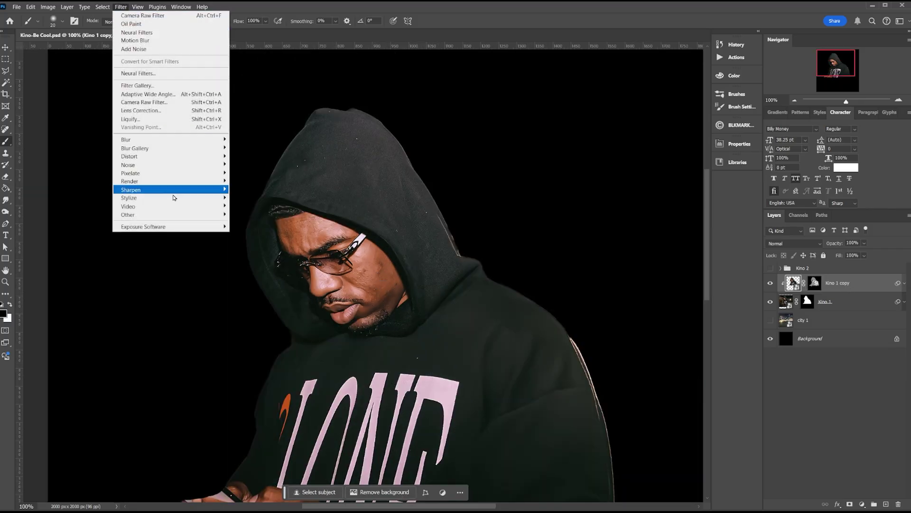
{"action": "mouse_move", "coordinate": [178, 200]}
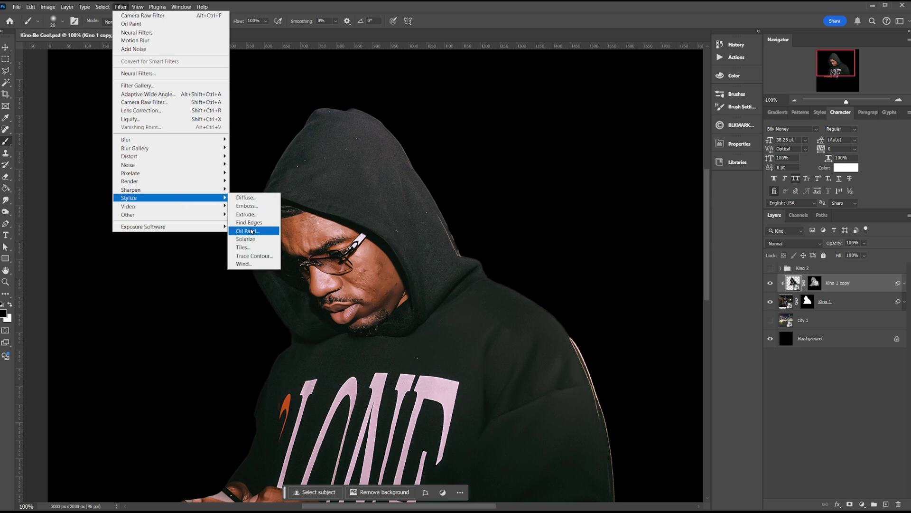
{"action": "left_click", "coordinate": [252, 230]}
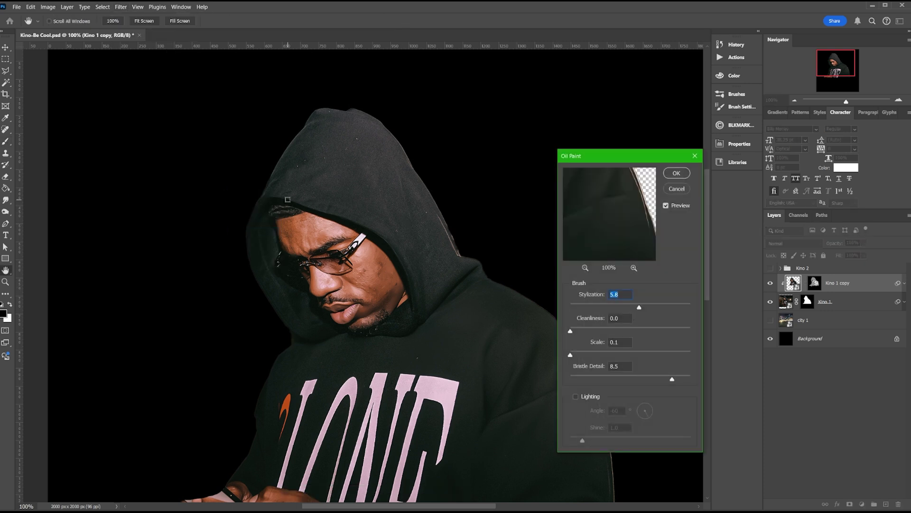
{"action": "left_click", "coordinate": [677, 173]}
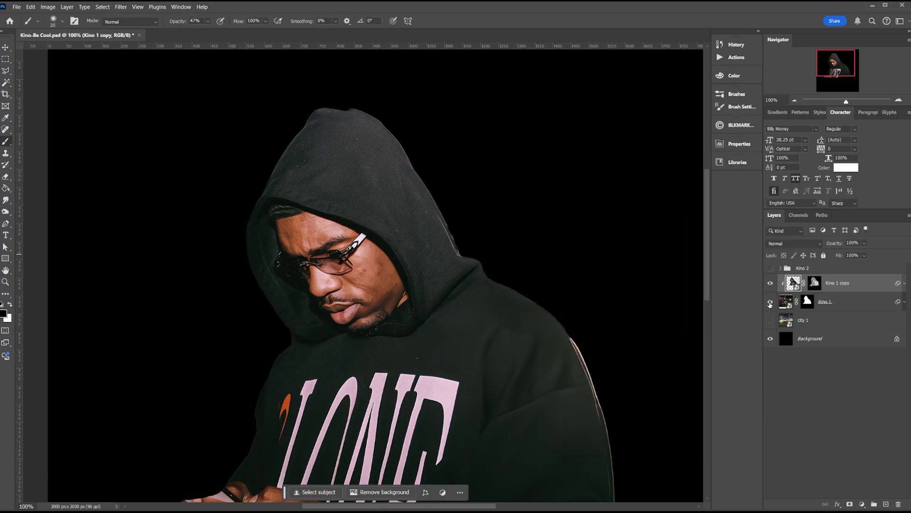
Refine the Kino 1 copy mask around the mustache and lips with the Brush at 17% opacity, and save the document.
{"action": "key", "text": "ctrl+plus"}
{"action": "key", "text": "ctrl+plus"}
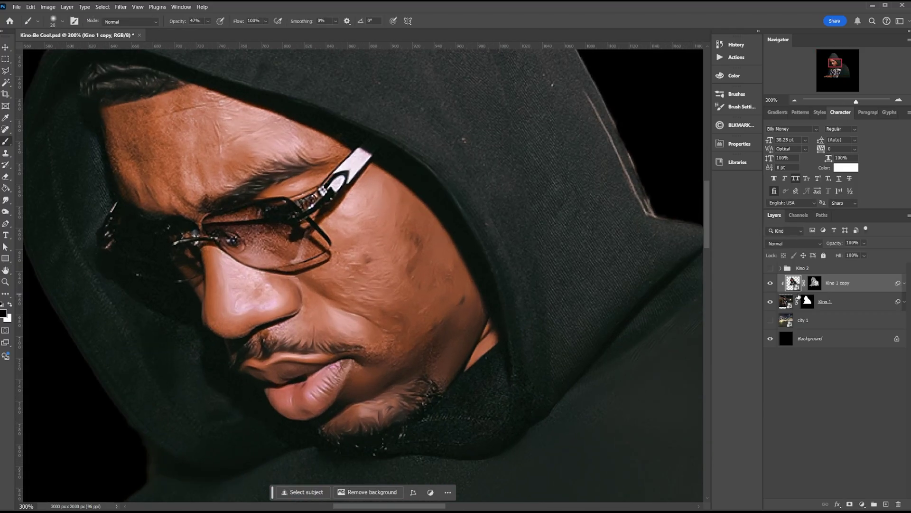
{"action": "key", "text": "x"}
{"action": "key", "text": "x"}
{"action": "left_click_drag", "start_coordinate": [179, 21], "coordinate": [163, 25]}
{"action": "key", "text": "ctrl+shift+alt+n"}
{"action": "key", "text": "ctrl+z"}
{"action": "key", "text": "x"}
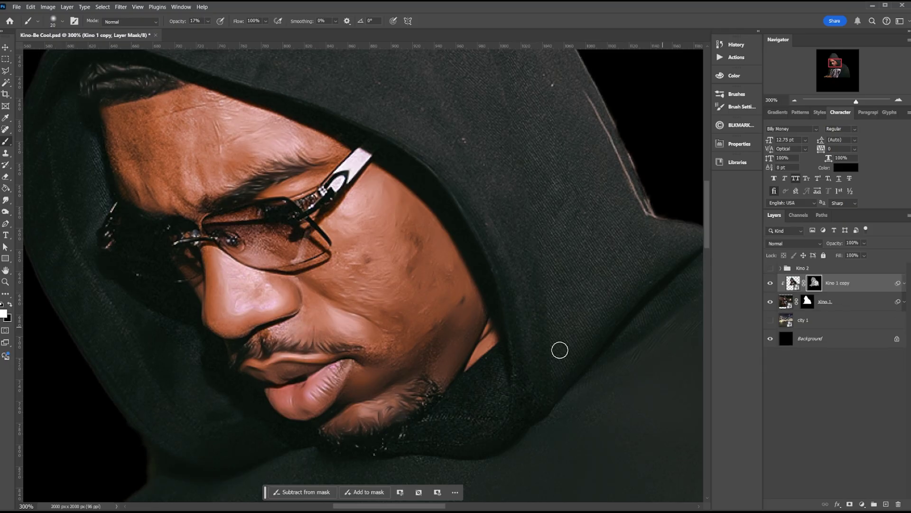
{"action": "left_click_drag", "start_coordinate": [298, 346], "coordinate": [343, 346]}
{"action": "key", "text": "x"}
{"action": "mouse_move", "coordinate": [357, 361]}
{"action": "left_mouse_down"}
{"action": "mouse_move", "coordinate": [307, 347]}
{"action": "mouse_move", "coordinate": [272, 365]}
{"action": "mouse_move", "coordinate": [282, 341]}
{"action": "left_mouse_up"}
{"action": "key", "text": "ctrl"}
{"action": "key", "text": "ctrl+s"}
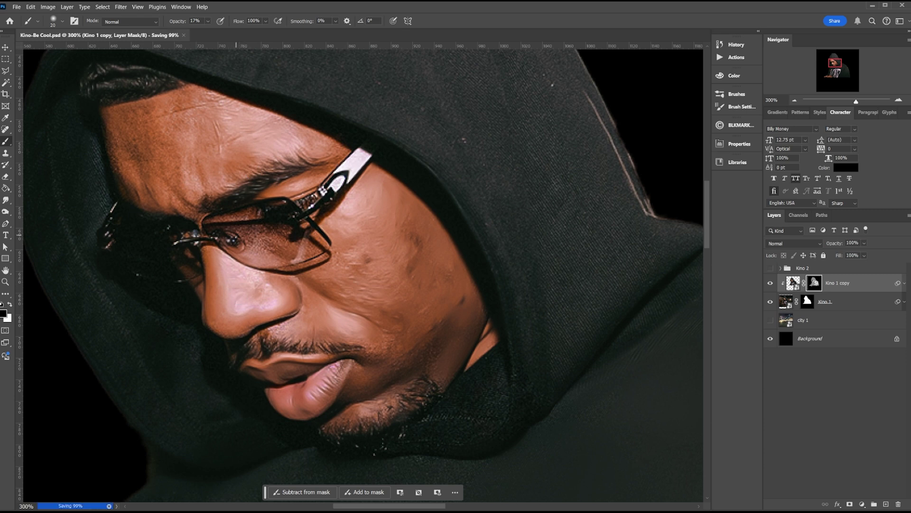
Group the Kino 1 copy and Kino 1 layers, and name the group Kino 1.
{"action": "key", "text": "ctrl+minus"}
{"action": "key", "text": "ctrl+minus"}
{"action": "key", "text": "ctrl+minus"}
{"action": "key", "text": "ctrl+minus"}
{"action": "left_click", "coordinate": [867, 284], "text": "ctrl"}
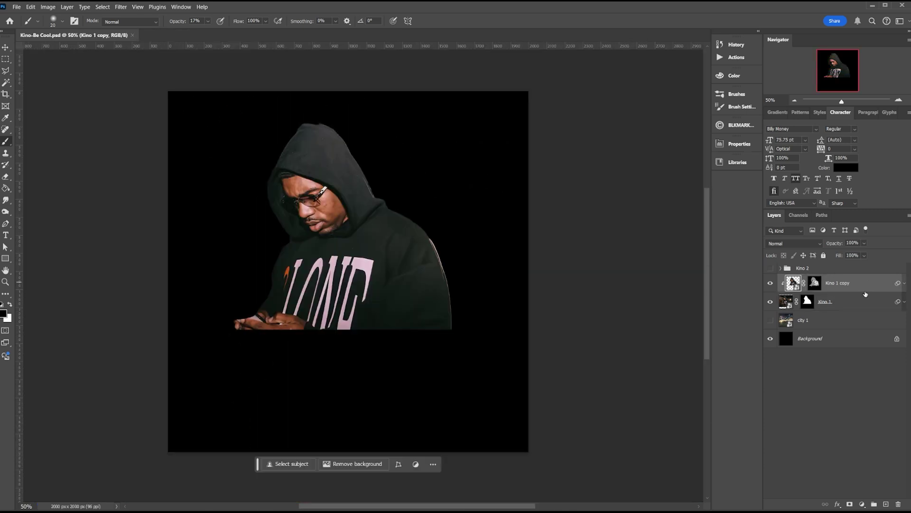
{"action": "left_click", "coordinate": [874, 503]}
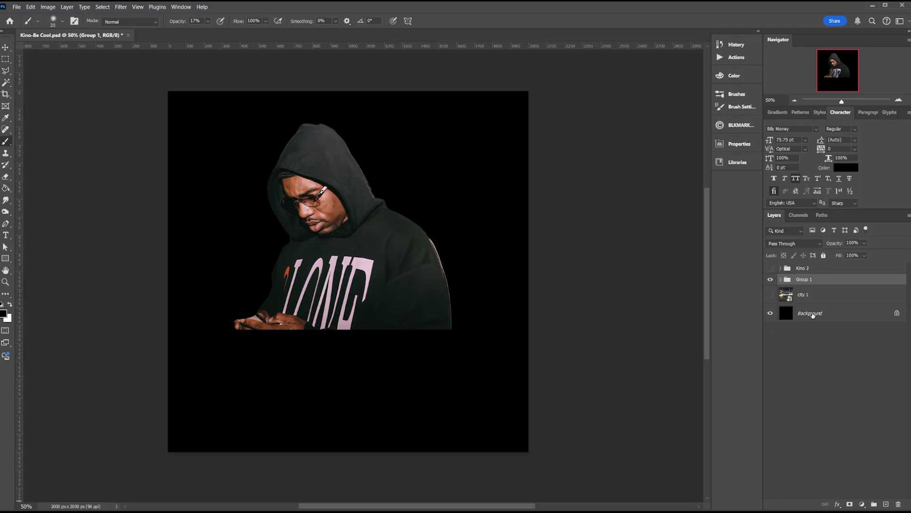
{"action": "double_click", "coordinate": [807, 279]}
{"action": "type", "text": "Kino 1"}
{"action": "key", "text": "Return"}
Make the Kino 2 group and the city 1 layer visible.
{"action": "left_click", "coordinate": [770, 268]}
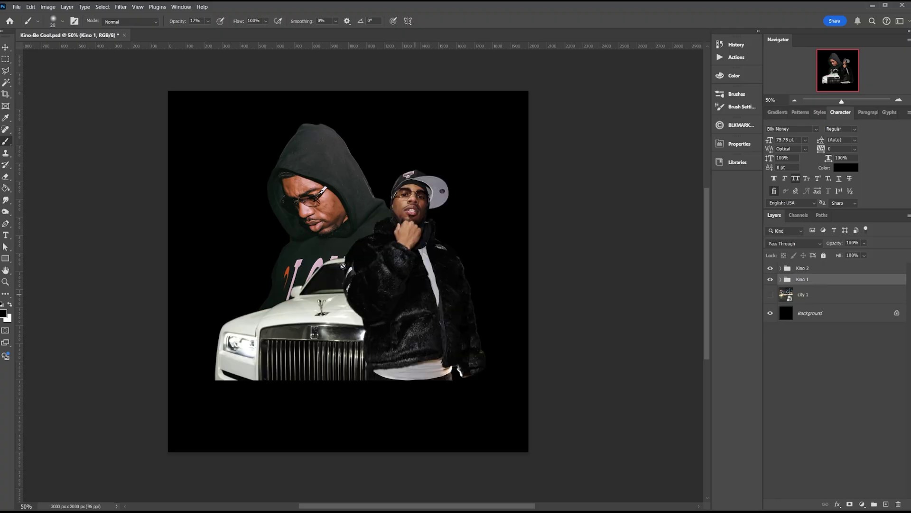
{"action": "key", "text": "v"}
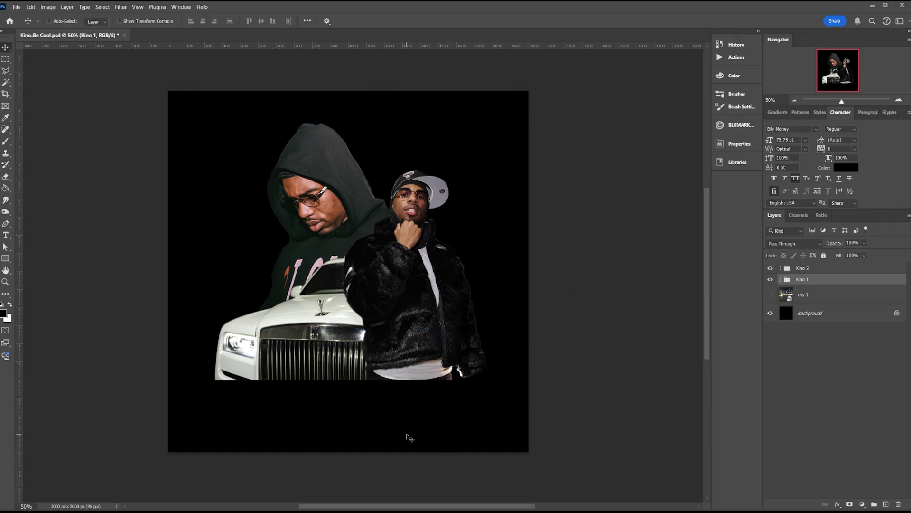
{"action": "left_click", "coordinate": [770, 295]}
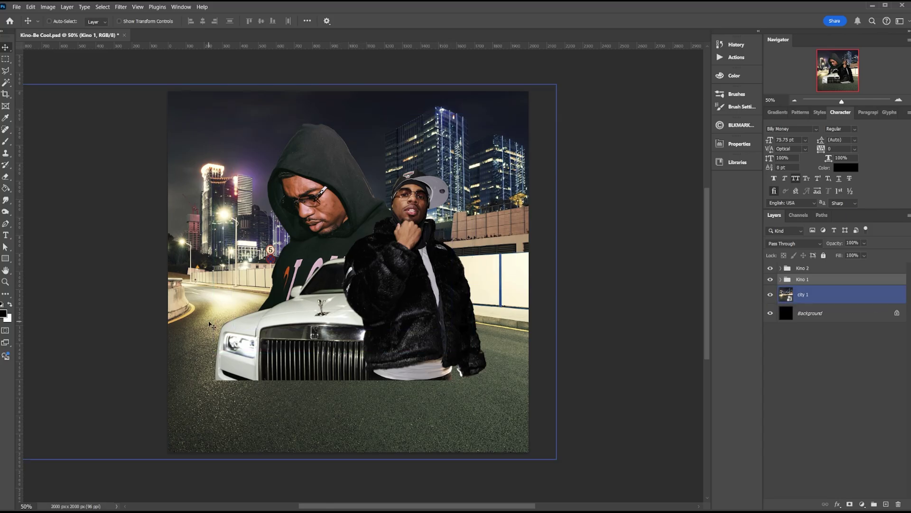
Scale the city 1 layer to 162.73% and reposition it so the skyline and road sit behind both figures and the car.
{"action": "left_click", "coordinate": [209, 324], "text": "ctrl"}
{"action": "key", "text": "ctrl+t"}
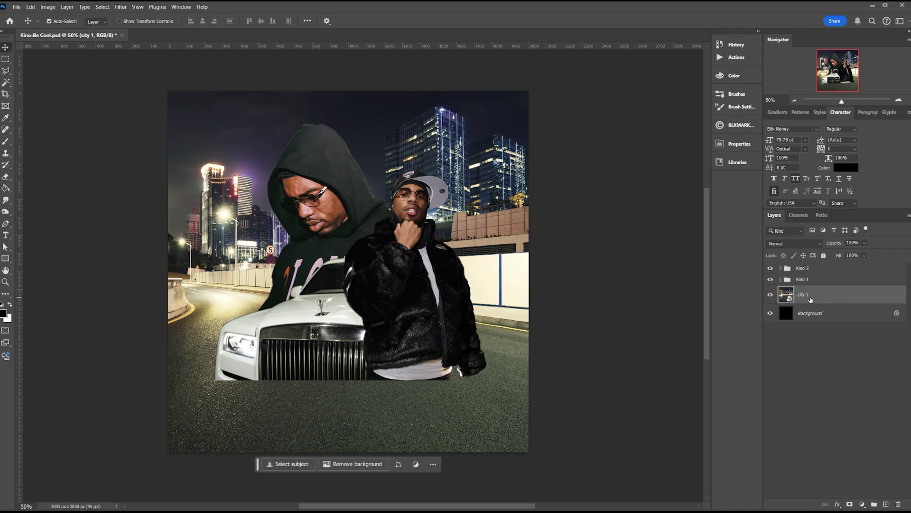
{"action": "left_click_drag", "start_coordinate": [556, 271], "coordinate": [653, 271]}
{"action": "left_click_drag", "start_coordinate": [557, 292], "coordinate": [474, 291]}
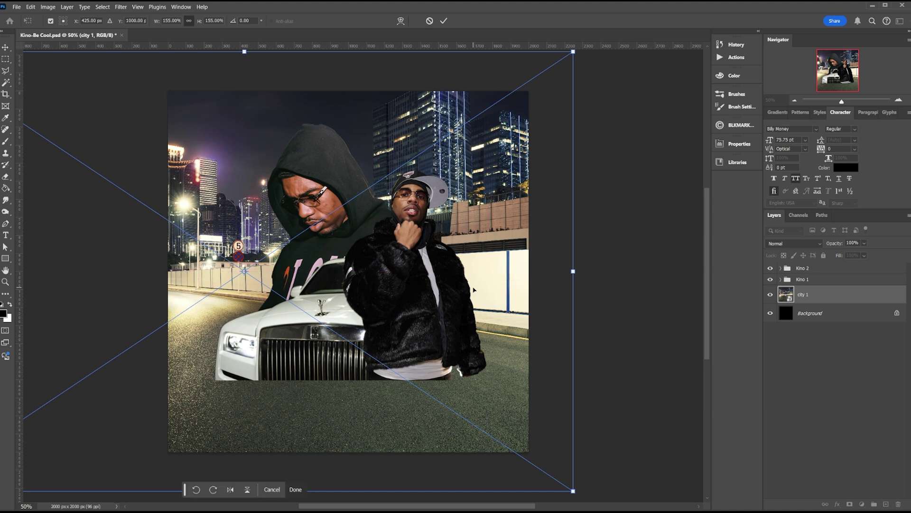
{"action": "key", "text": "ctrl+z"}
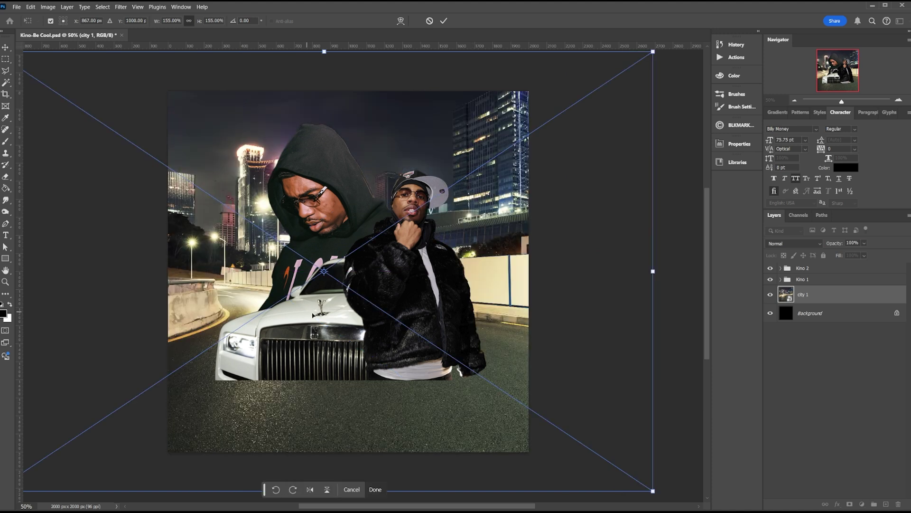
{"action": "left_click_drag", "start_coordinate": [507, 298], "coordinate": [453, 341]}
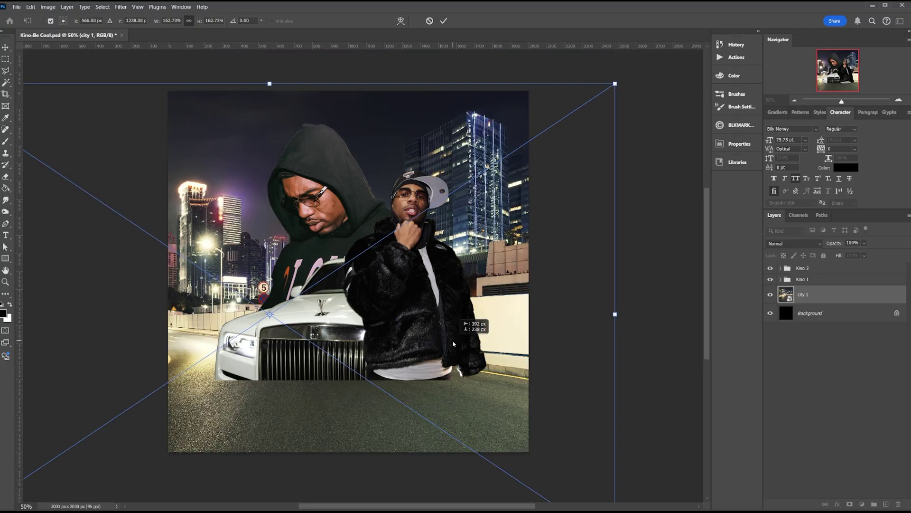
{"action": "left_click_drag", "start_coordinate": [453, 341], "coordinate": [453, 341]}
{"action": "left_click_drag", "start_coordinate": [365, 355], "coordinate": [351, 322]}
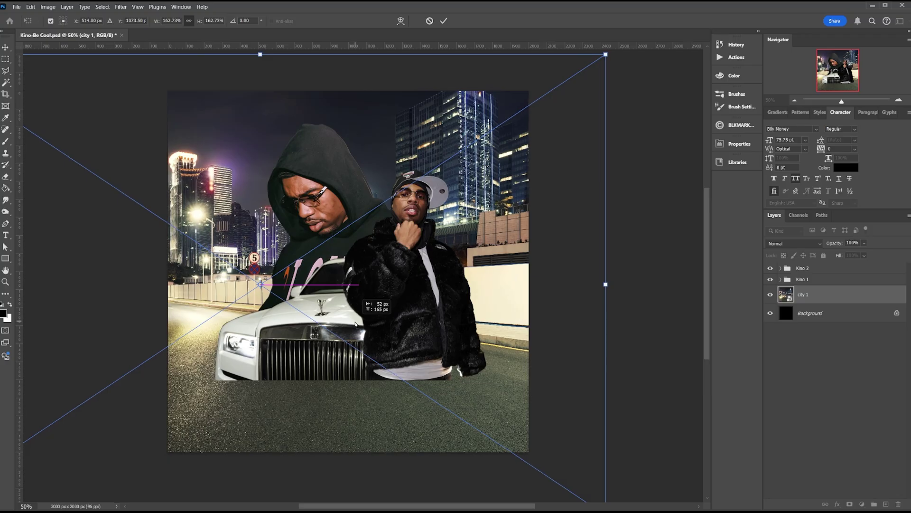
{"action": "key", "text": "Return"}
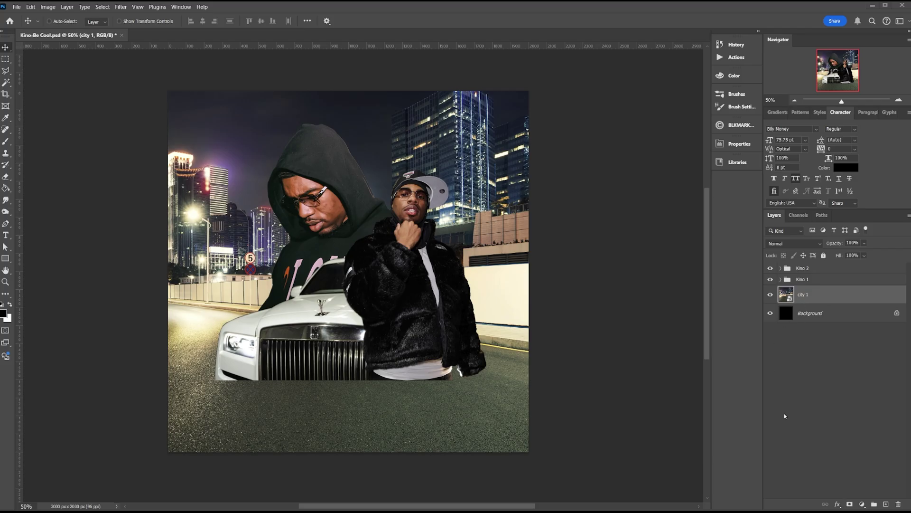
Add a Black & White adjustment layer with the default preset above city 1.
{"action": "left_click", "coordinate": [863, 504]}
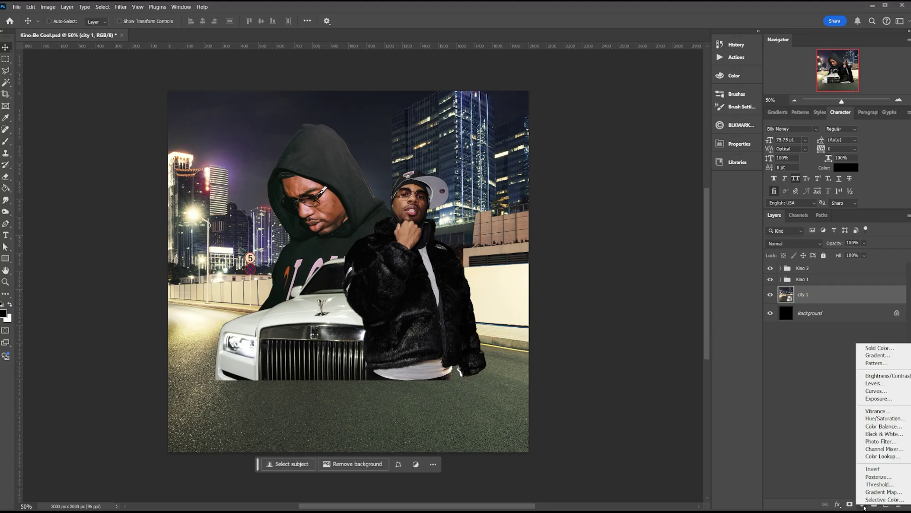
{"action": "left_click", "coordinate": [879, 434]}
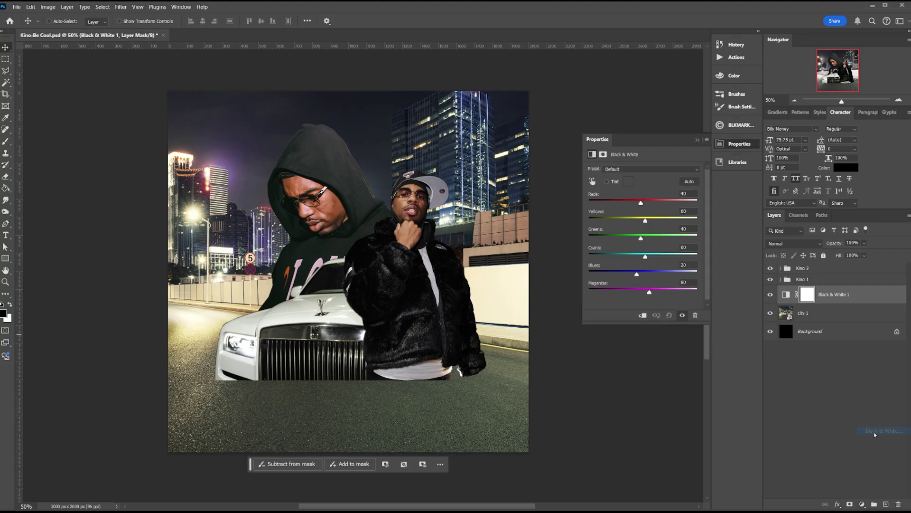
{"action": "left_click", "coordinate": [696, 140]}
Add a black-to-white Gradient Map adjustment layer above the Black & White adjustment.
{"action": "left_click", "coordinate": [863, 504]}
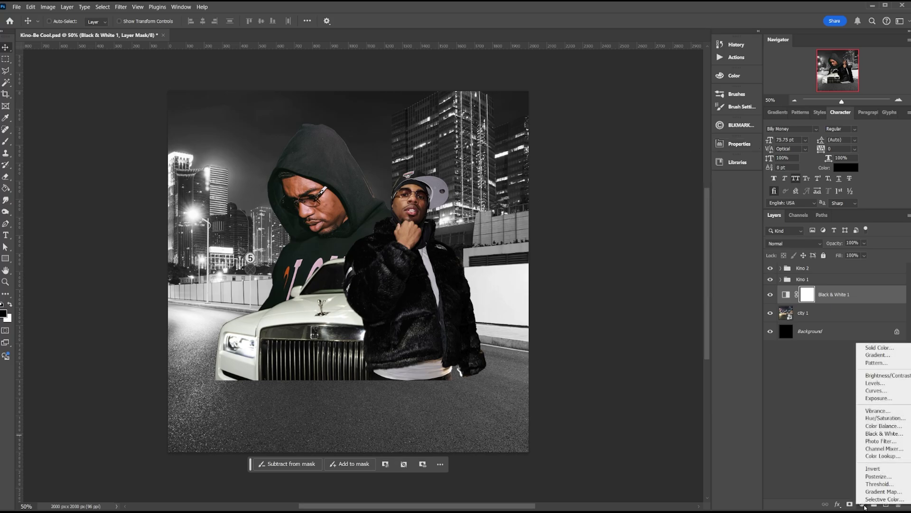
{"action": "left_click", "coordinate": [881, 491]}
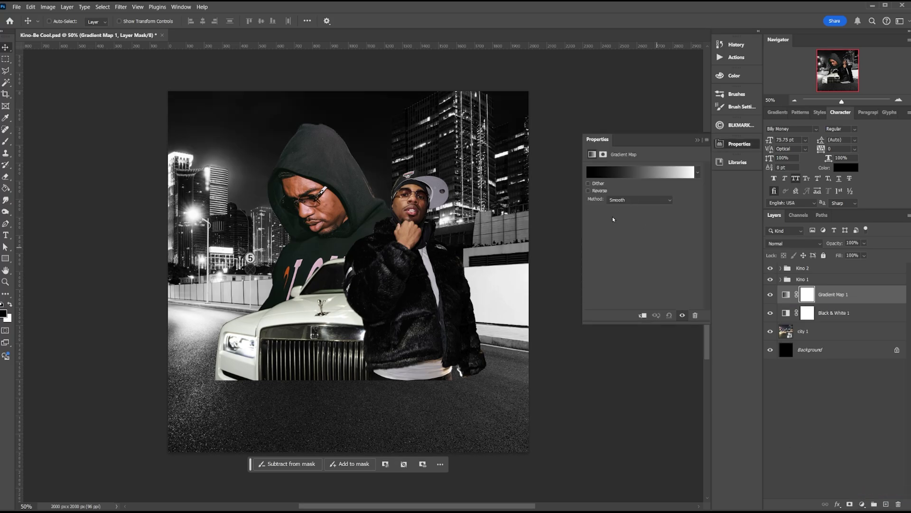
Toggle the Black & White adjustment's visibility to compare the city background, and delete that adjustment layer with its mask.
{"action": "left_click", "coordinate": [835, 312]}
{"action": "left_click", "coordinate": [770, 313]}
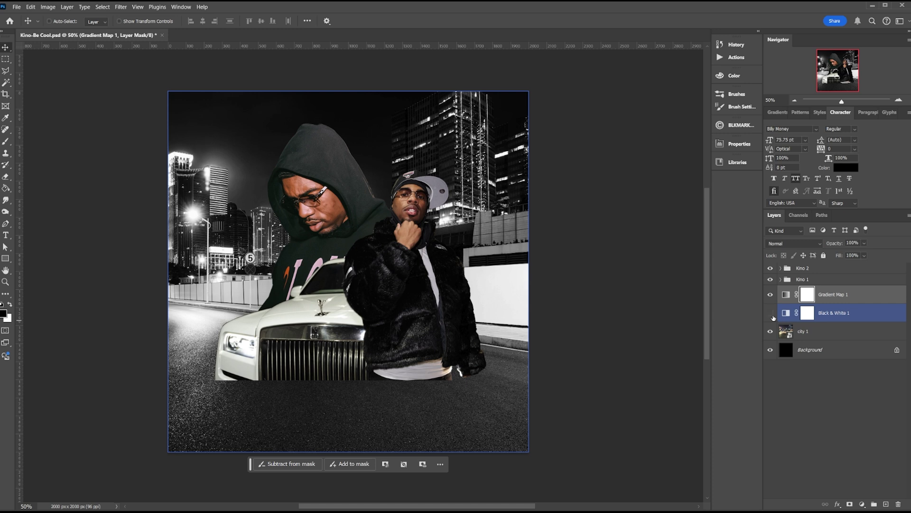
{"action": "left_click", "coordinate": [771, 313]}
{"action": "left_click", "coordinate": [770, 313]}
{"action": "left_click", "coordinate": [770, 313]}
{"action": "left_click", "coordinate": [771, 313]}
{"action": "left_click", "coordinate": [770, 313]}
{"action": "left_click", "coordinate": [771, 313]}
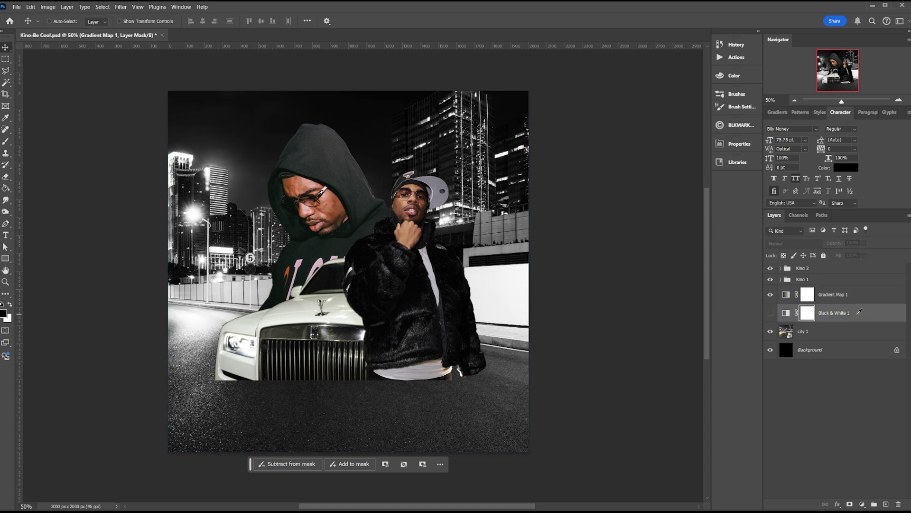
{"action": "key", "text": "Delete"}
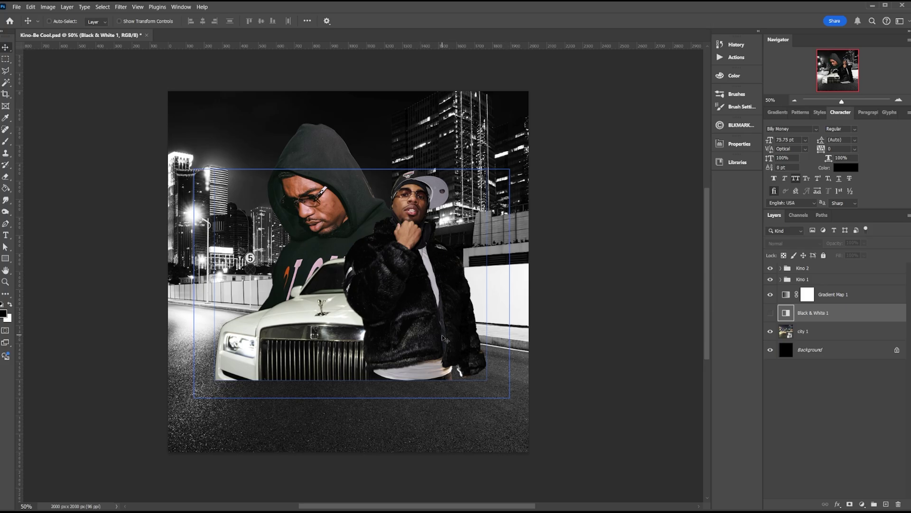
{"action": "key", "text": "Delete"}
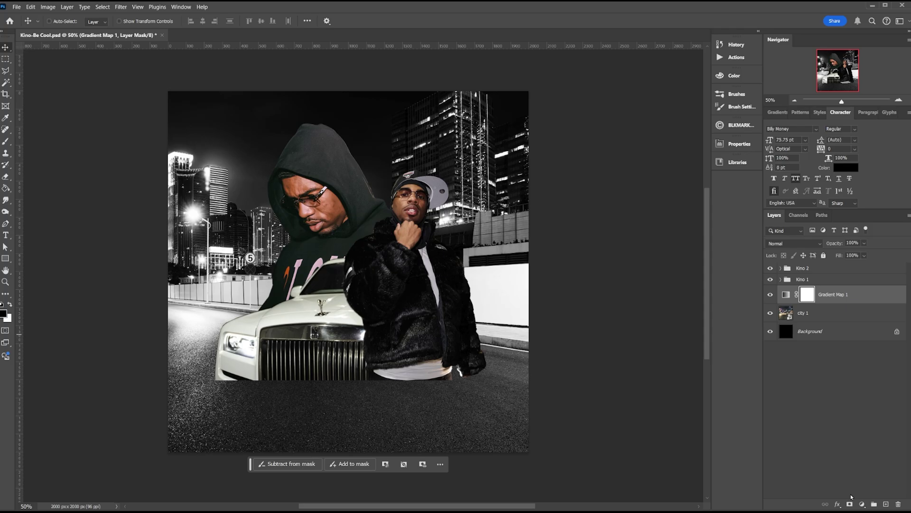
Add a second black-to-white Gradient Map adjustment layer above the first one.
{"action": "left_click", "coordinate": [862, 504]}
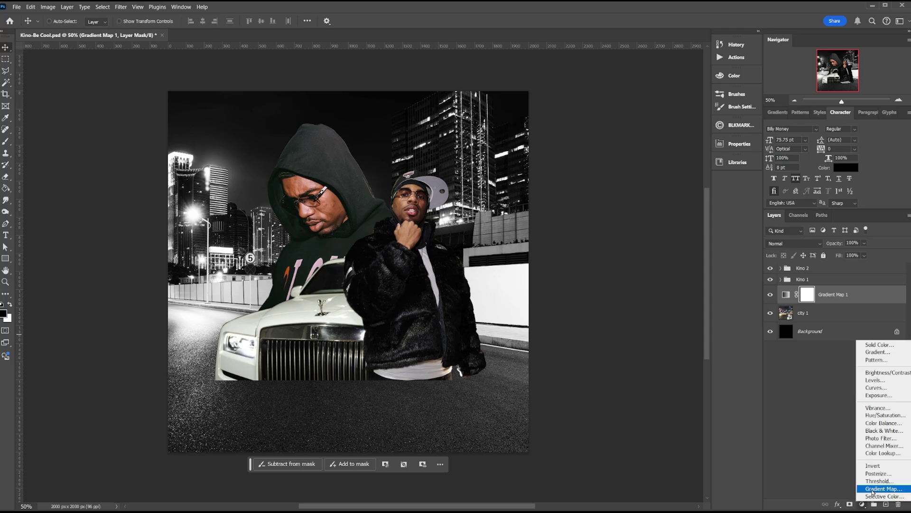
{"action": "left_click", "coordinate": [872, 489]}
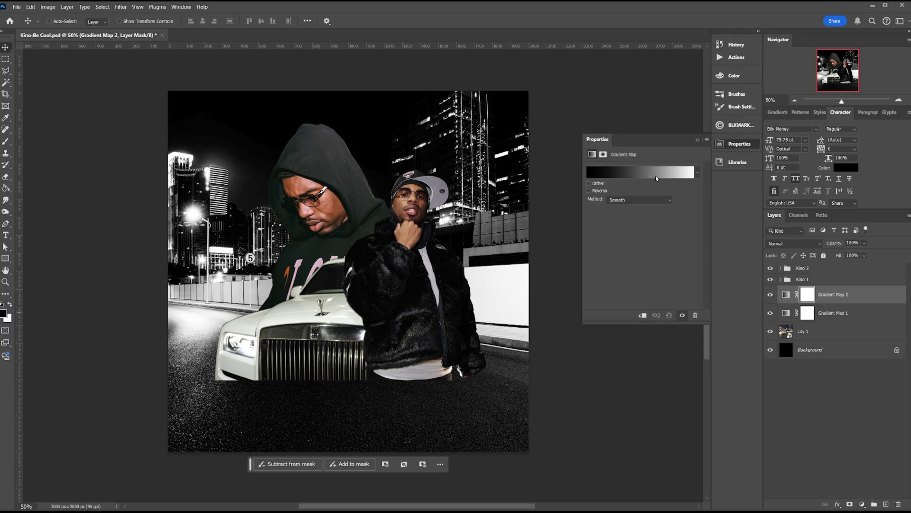
Try several ODM SUNSET GRADIENTS presets on the second Gradient Map and apply Sunset 2.
{"action": "left_click", "coordinate": [656, 176]}
{"action": "scroll", "coordinate": [602, 205], "scroll_direction": "down", "scroll_amount": 5}
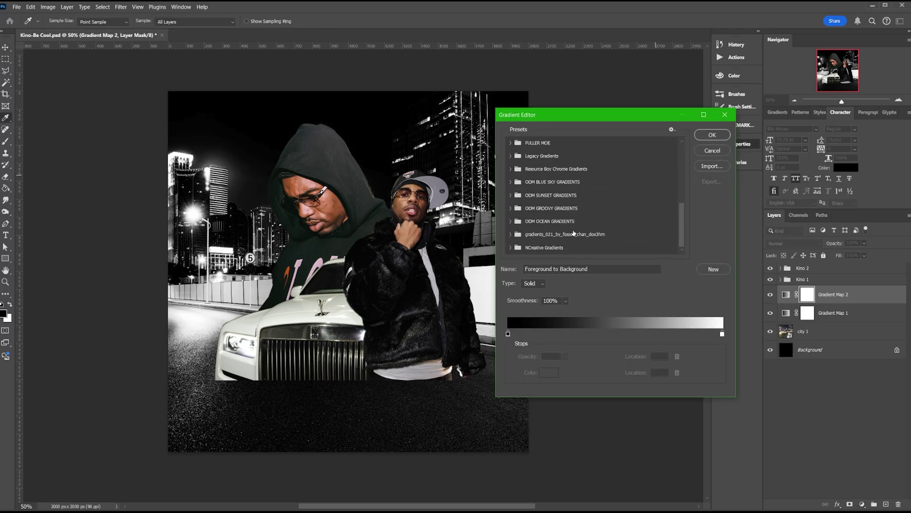
{"action": "left_click", "coordinate": [510, 195]}
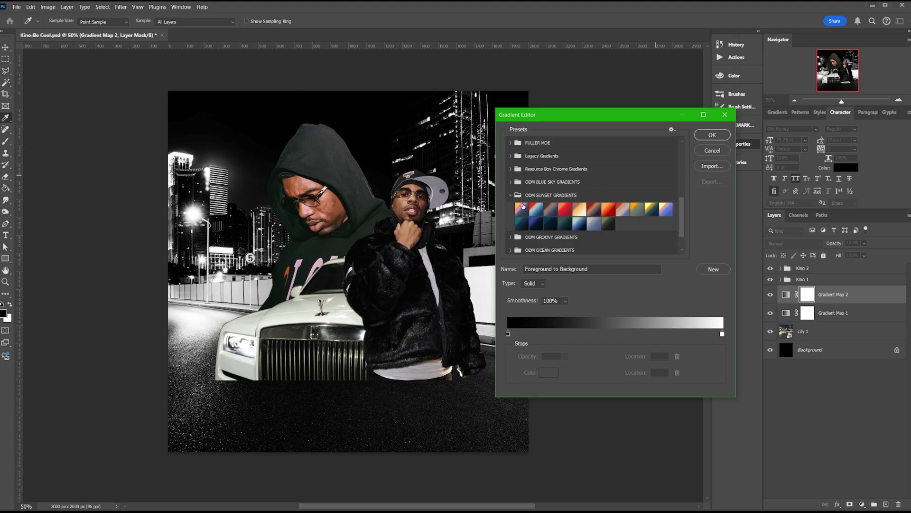
{"action": "left_click", "coordinate": [522, 207]}
{"action": "left_click", "coordinate": [536, 209]}
{"action": "left_click", "coordinate": [552, 210]}
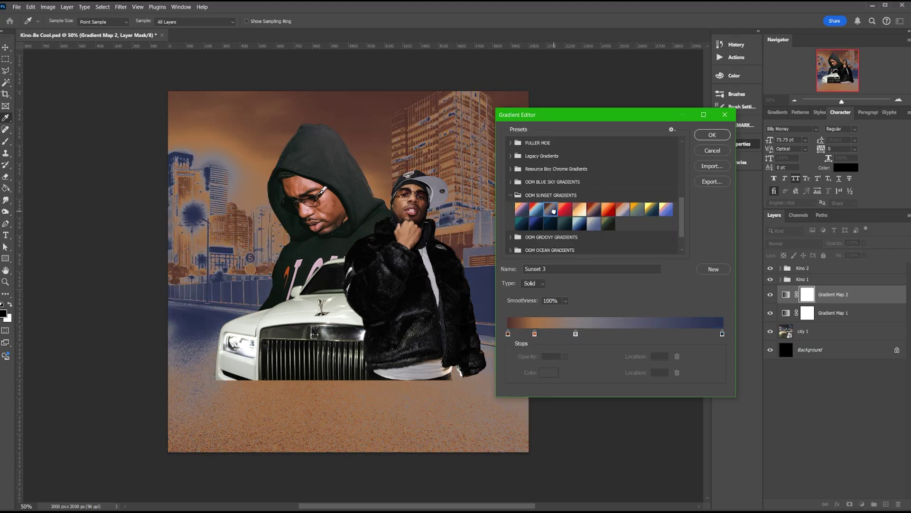
{"action": "left_click", "coordinate": [564, 213]}
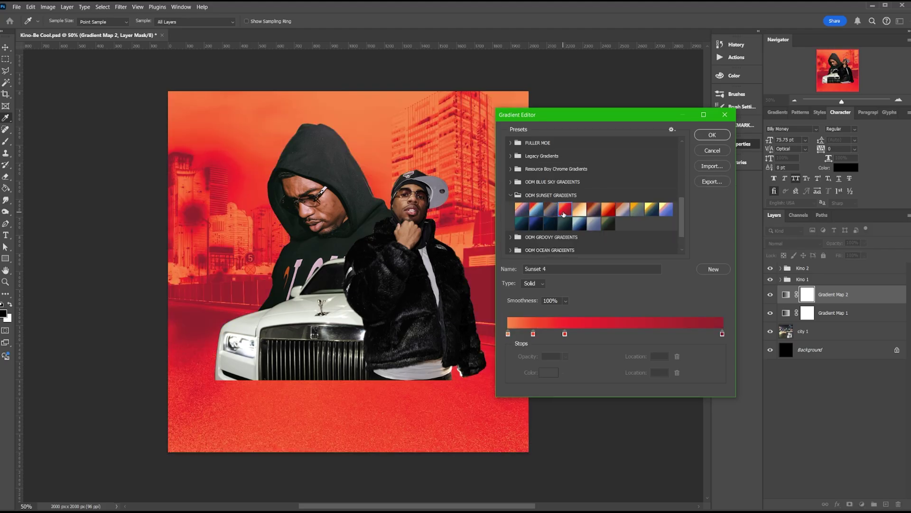
{"action": "left_click", "coordinate": [580, 211]}
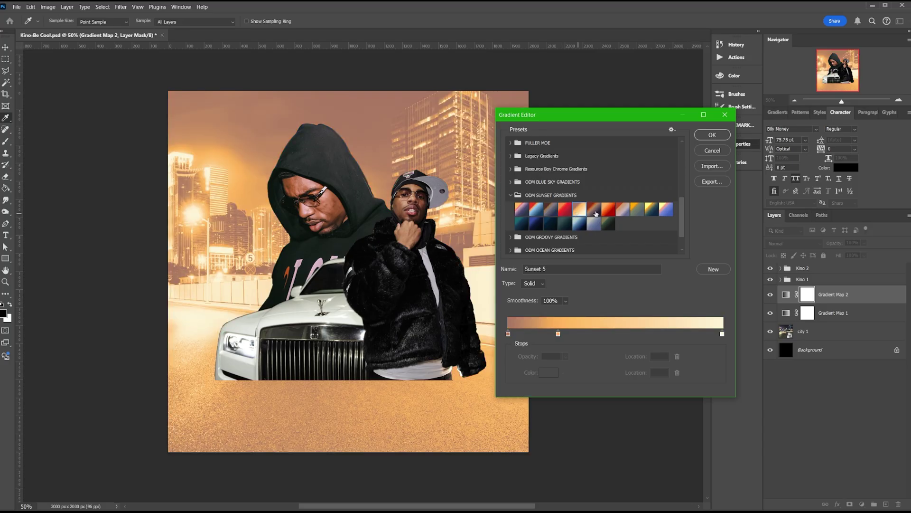
{"action": "left_click", "coordinate": [595, 211]}
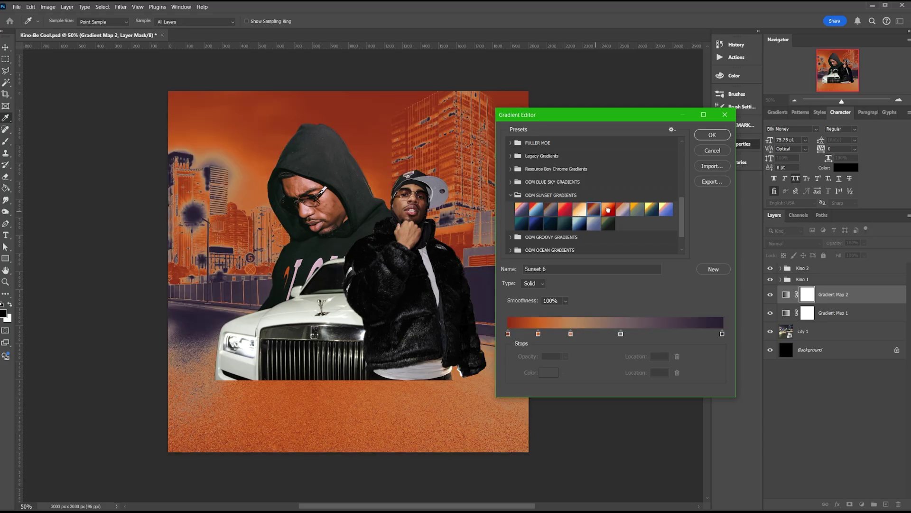
{"action": "left_click", "coordinate": [608, 210]}
{"action": "left_click", "coordinate": [536, 209]}
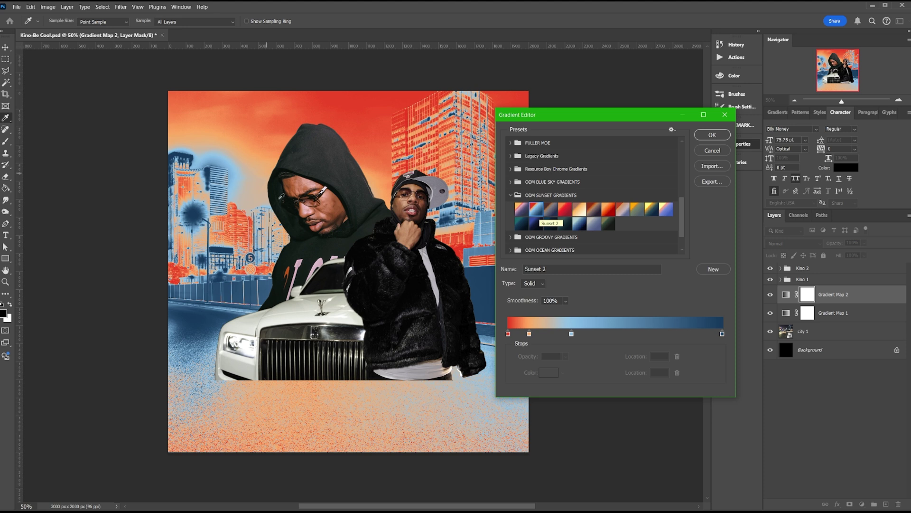
{"action": "left_click", "coordinate": [712, 135]}
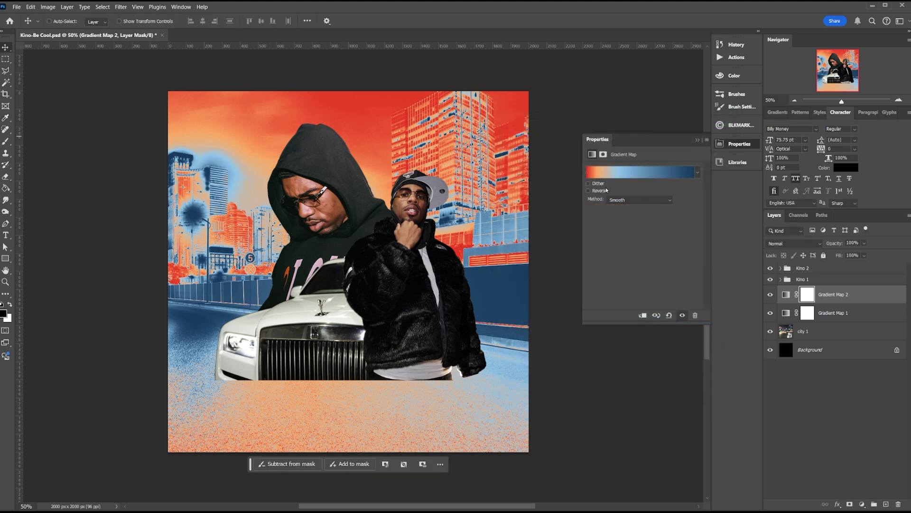
Turn on Reverse and Dither for the second Gradient Map and set its blend mode to Color.
{"action": "left_click", "coordinate": [589, 190]}
{"action": "left_click", "coordinate": [782, 247]}
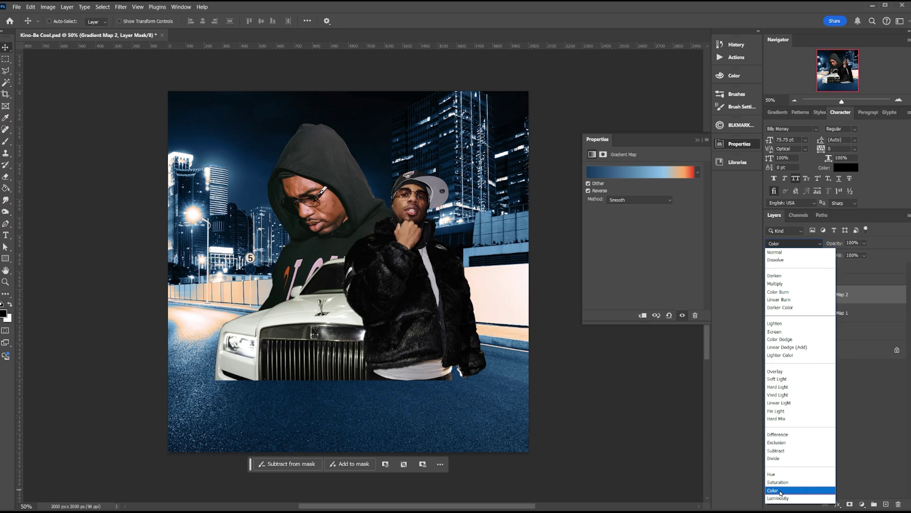
{"action": "left_click", "coordinate": [781, 492]}
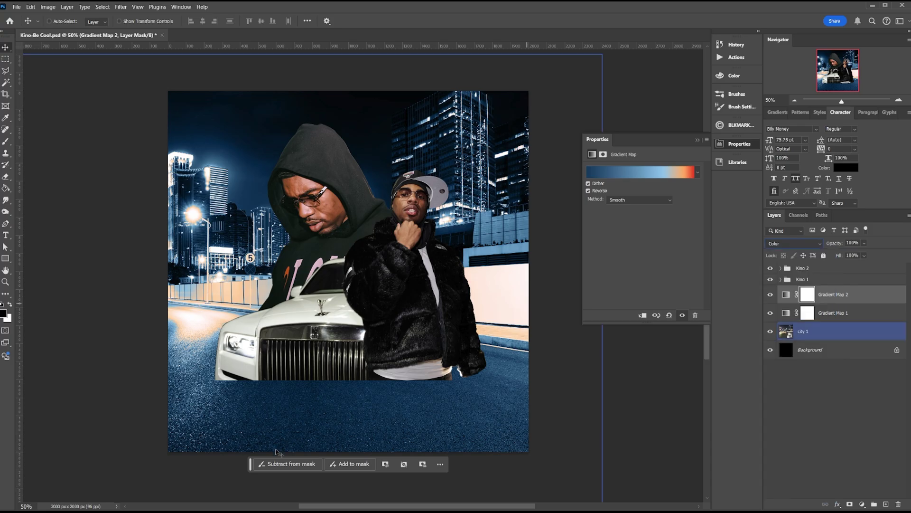
{"action": "left_click_drag", "start_coordinate": [251, 468], "coordinate": [253, 482]}
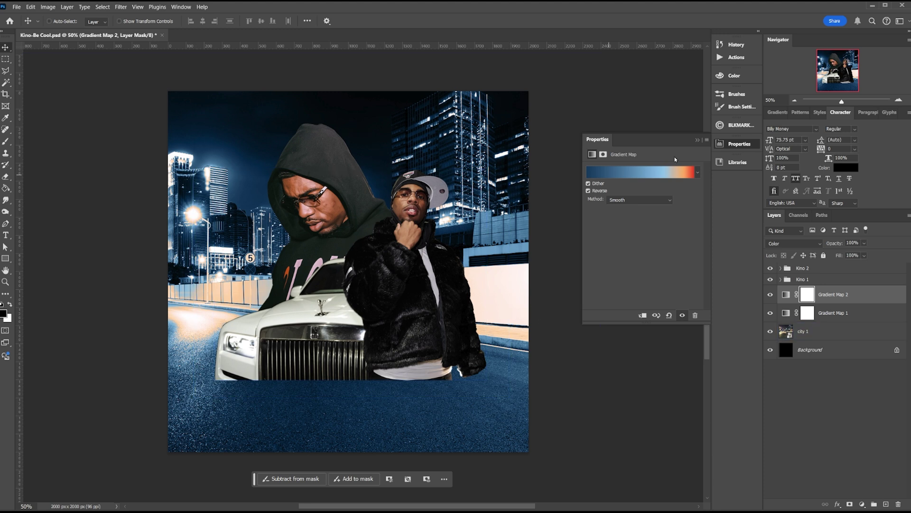
Compare ODM GROOVY GRADIENTS presets on the second Gradient Map and choose GROOVY 9.
{"action": "left_click", "coordinate": [651, 174]}
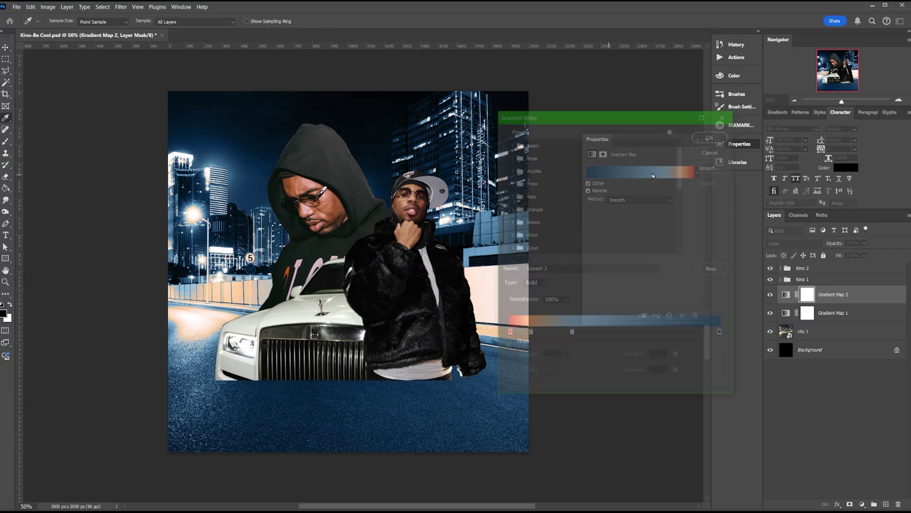
{"action": "scroll", "coordinate": [653, 175], "scroll_direction": "down", "scroll_amount": 10}
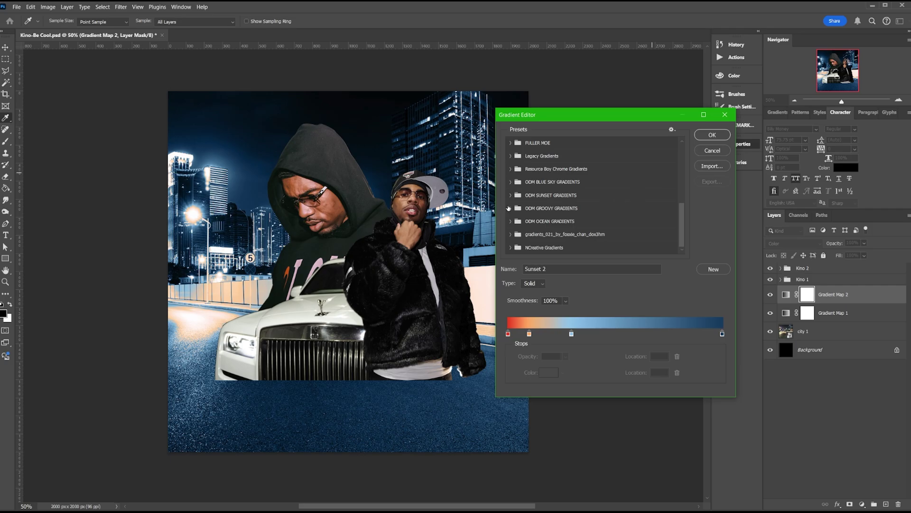
{"action": "left_click", "coordinate": [508, 208]}
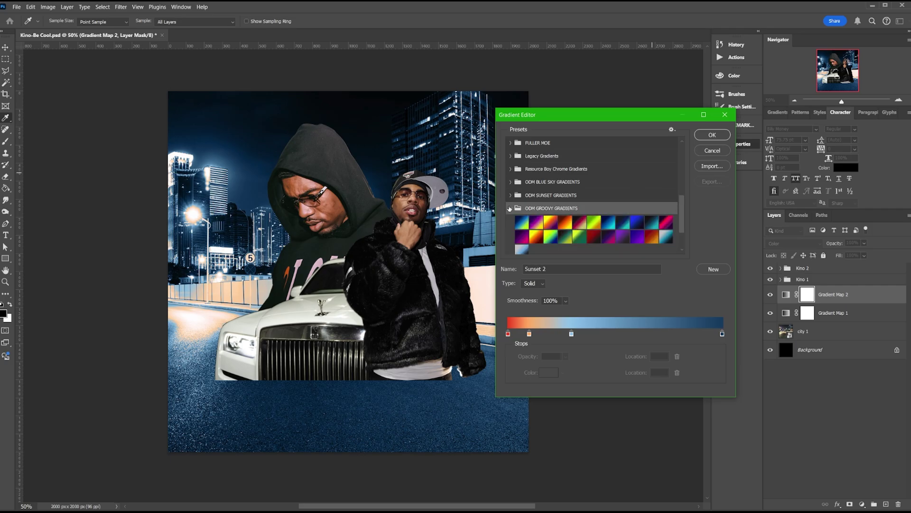
{"action": "left_click", "coordinate": [600, 226]}
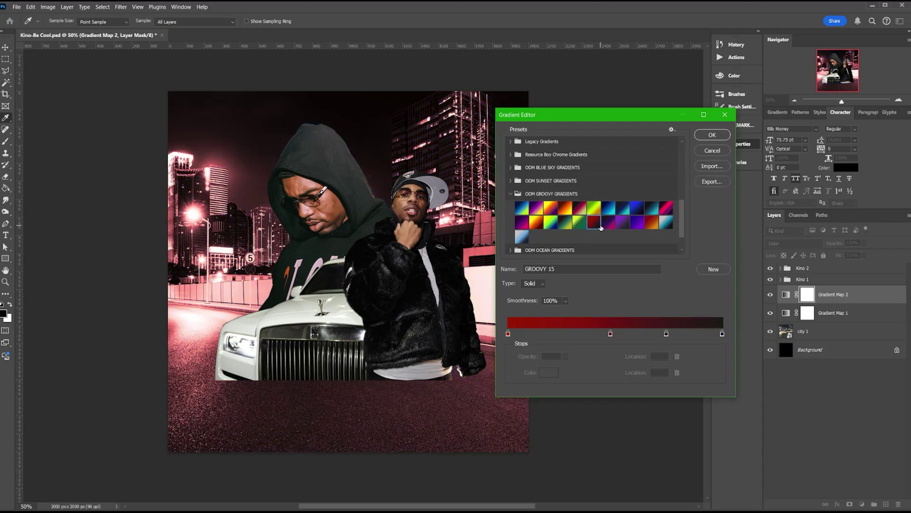
{"action": "left_click", "coordinate": [607, 222]}
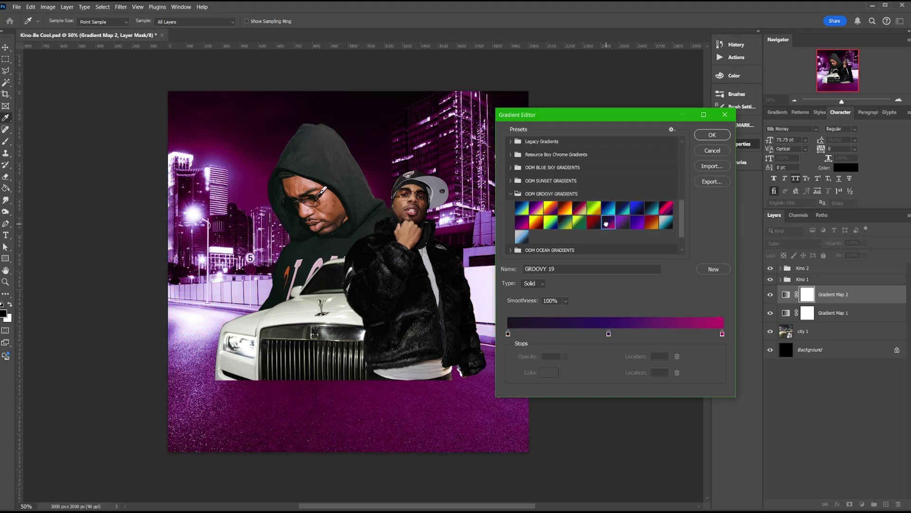
{"action": "left_click", "coordinate": [666, 210]}
{"action": "left_click", "coordinate": [653, 212]}
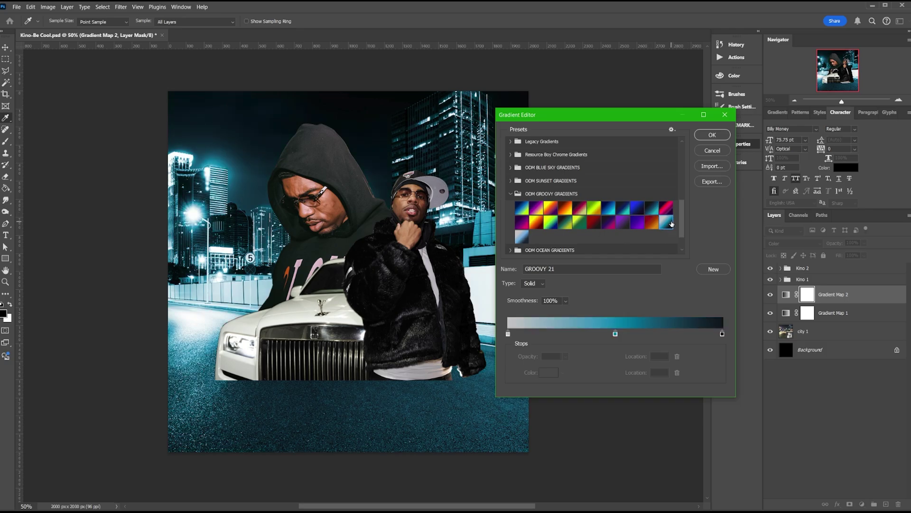
{"action": "left_click", "coordinate": [609, 209]}
{"action": "left_click", "coordinate": [582, 213]}
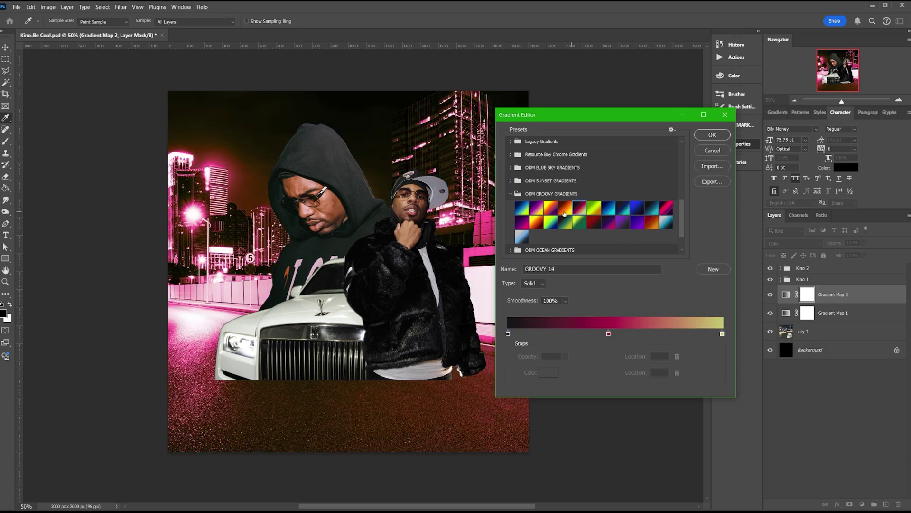
{"action": "left_click", "coordinate": [563, 214]}
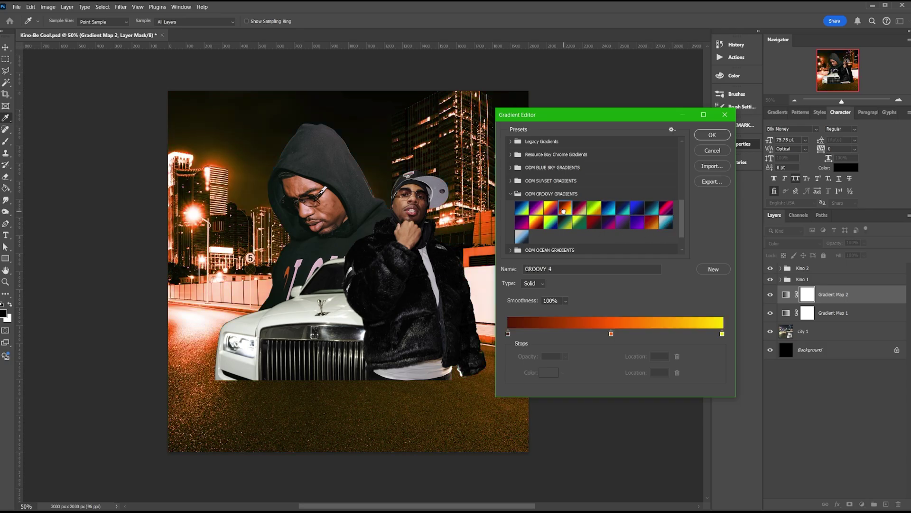
{"action": "left_click", "coordinate": [536, 220]}
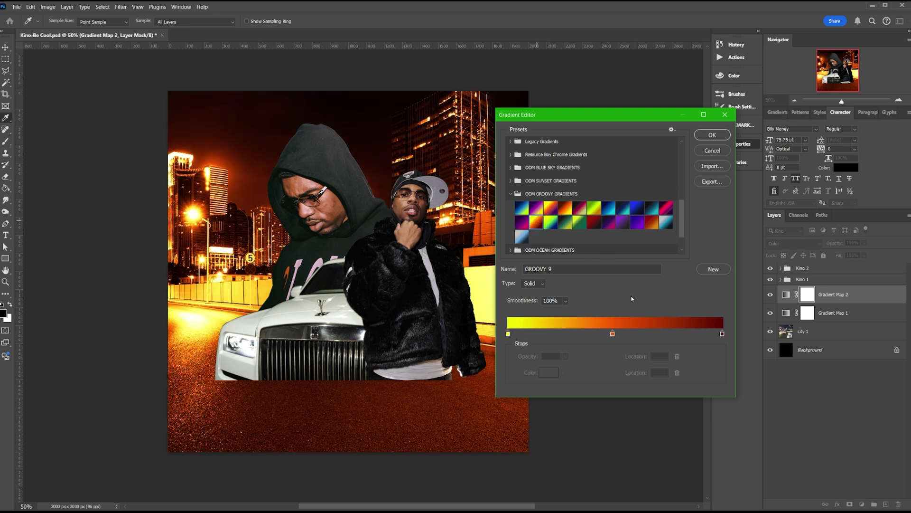
Shift the gradient's orange stop toward yellow, move the dark red stop to 72%, and add another stop at 93%.
{"action": "left_click_drag", "start_coordinate": [608, 335], "coordinate": [583, 335]}
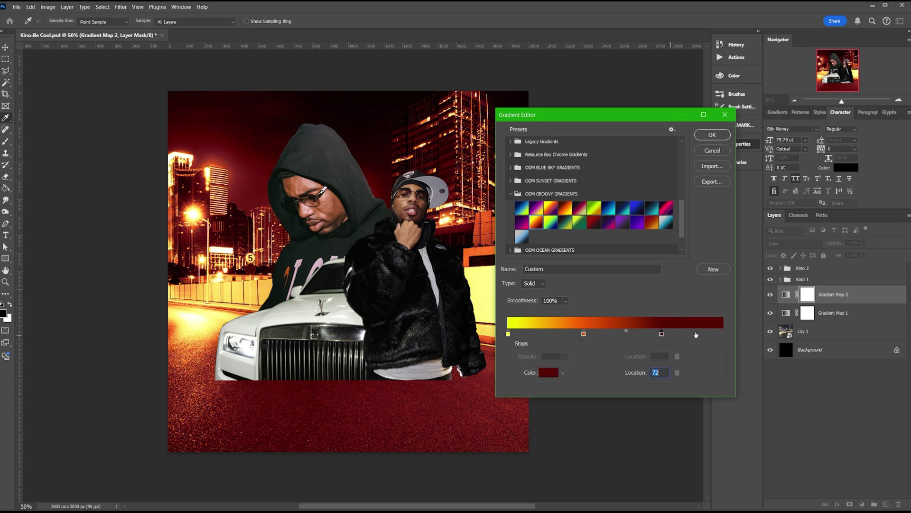
{"action": "left_click_drag", "start_coordinate": [722, 335], "coordinate": [707, 335]}
Set the color of the gradient stop at 93% to grey 5c5c5c and apply the custom gradient.
{"action": "left_click", "coordinate": [549, 372]}
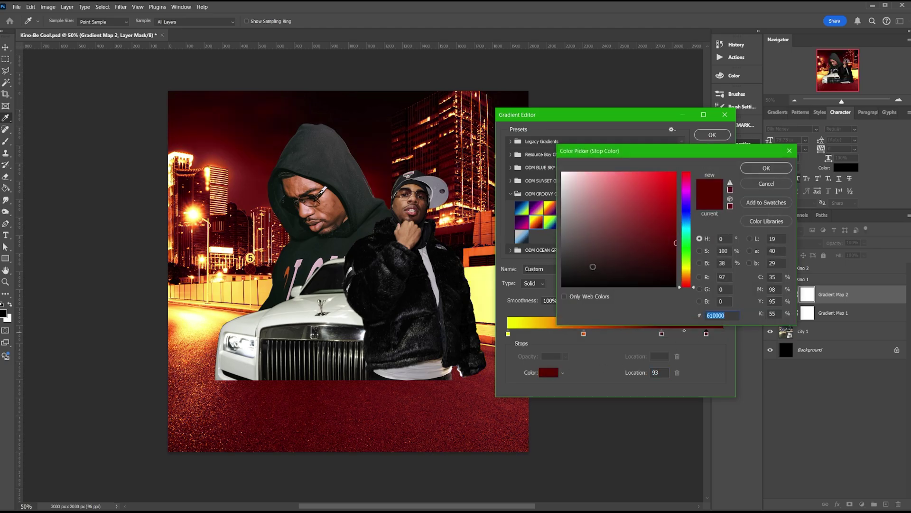
{"action": "left_click_drag", "start_coordinate": [565, 280], "coordinate": [549, 300]}
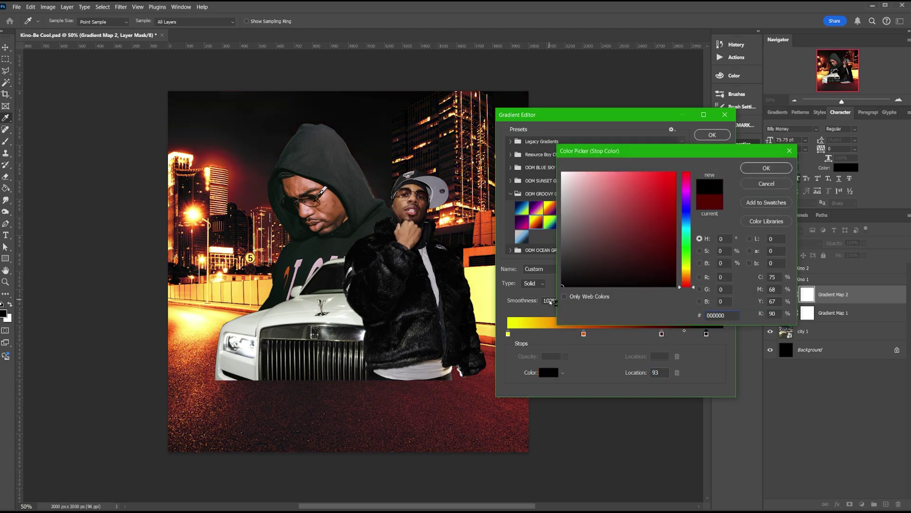
{"action": "left_click_drag", "start_coordinate": [566, 280], "coordinate": [562, 251]}
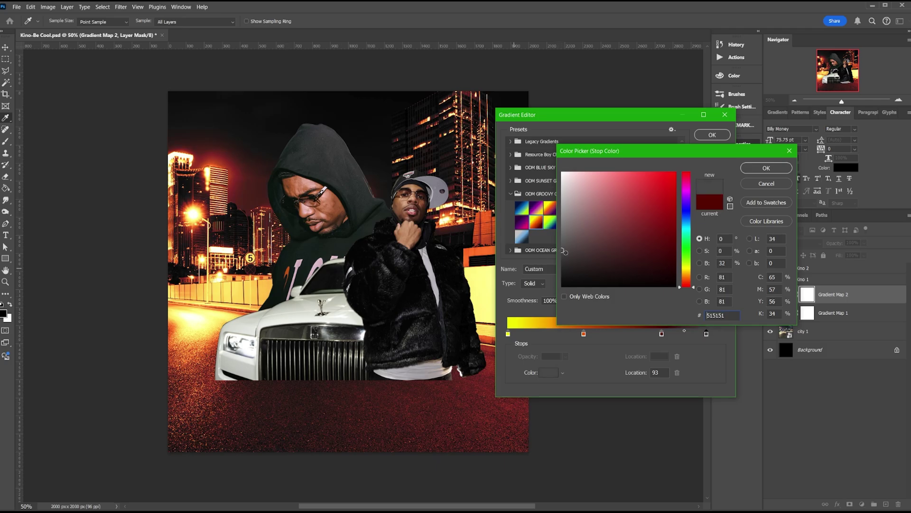
{"action": "left_click_drag", "start_coordinate": [563, 250], "coordinate": [556, 296]}
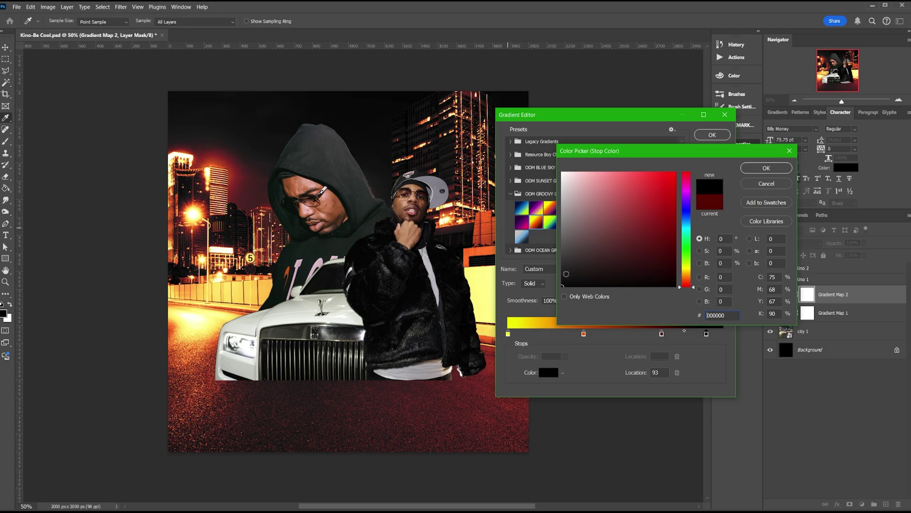
{"action": "left_click_drag", "start_coordinate": [564, 276], "coordinate": [561, 247]}
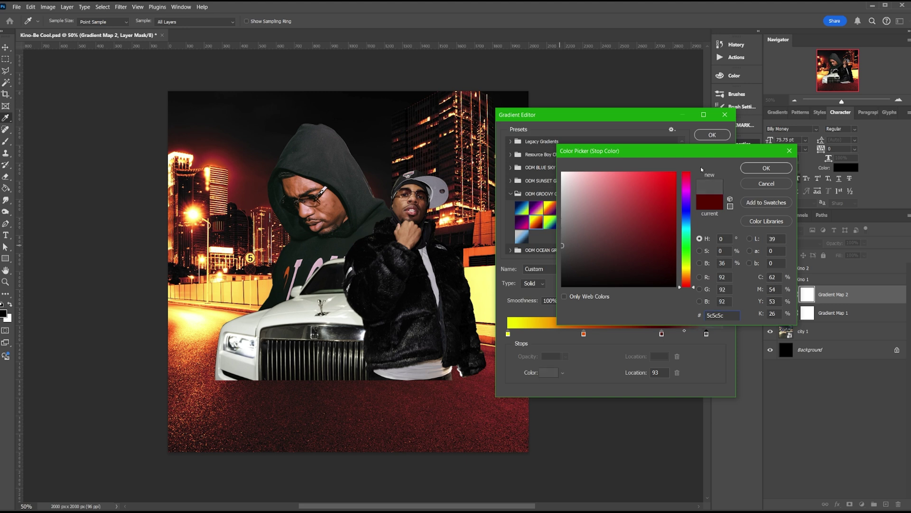
{"action": "left_click", "coordinate": [752, 168]}
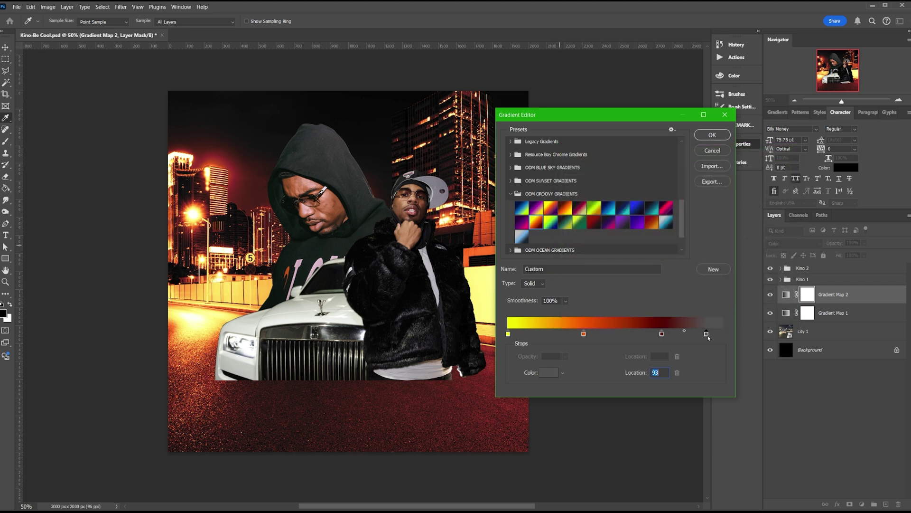
{"action": "mouse_move", "coordinate": [709, 337]}
{"action": "left_mouse_down"}
{"action": "mouse_move", "coordinate": [738, 331]}
{"action": "mouse_move", "coordinate": [706, 335]}
{"action": "left_mouse_up"}
{"action": "left_click", "coordinate": [712, 135]}
Add a Curves adjustment above city 1 with a lowered white endpoint and points at input 182, output 170 and input 59, output 46.
{"action": "key", "text": "v"}
{"action": "left_click", "coordinate": [816, 331]}
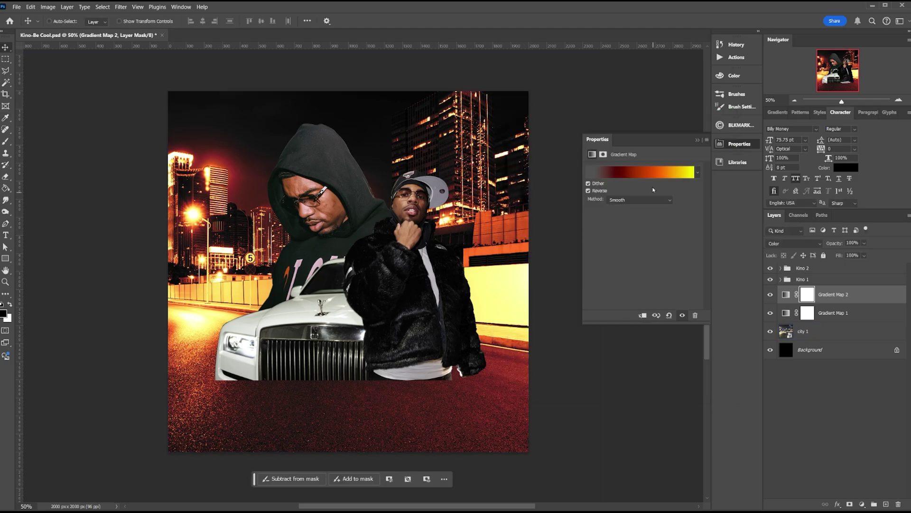
{"action": "left_click", "coordinate": [860, 494]}
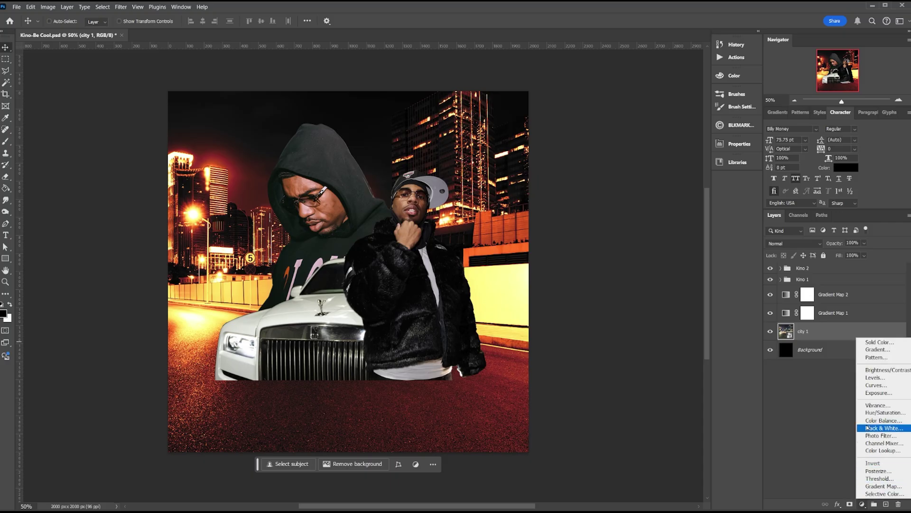
{"action": "left_click", "coordinate": [876, 384]}
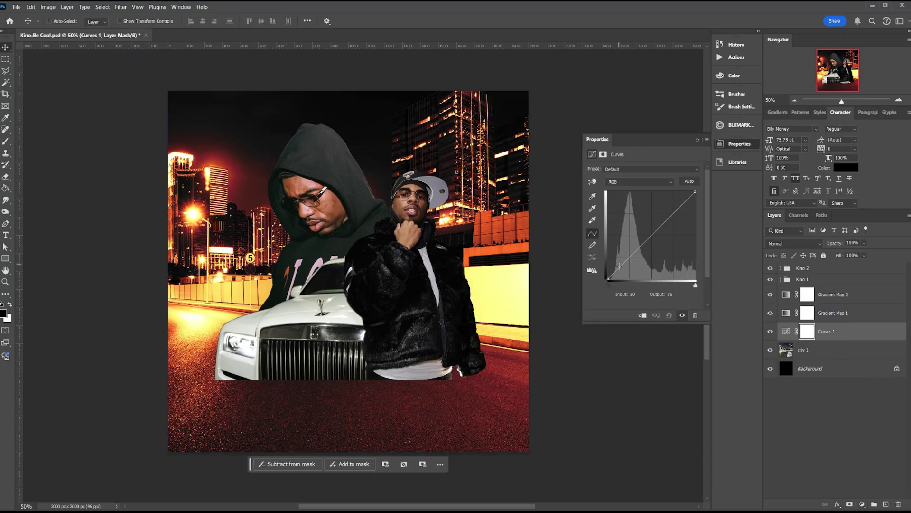
{"action": "left_click_drag", "start_coordinate": [695, 193], "coordinate": [722, 211]}
{"action": "left_click_drag", "start_coordinate": [668, 227], "coordinate": [669, 220]}
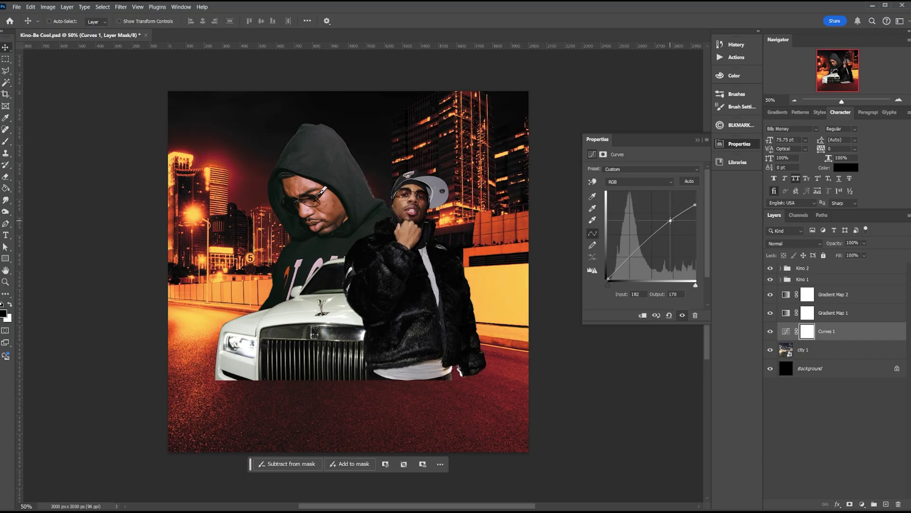
{"action": "left_click_drag", "start_coordinate": [626, 260], "coordinate": [629, 264]}
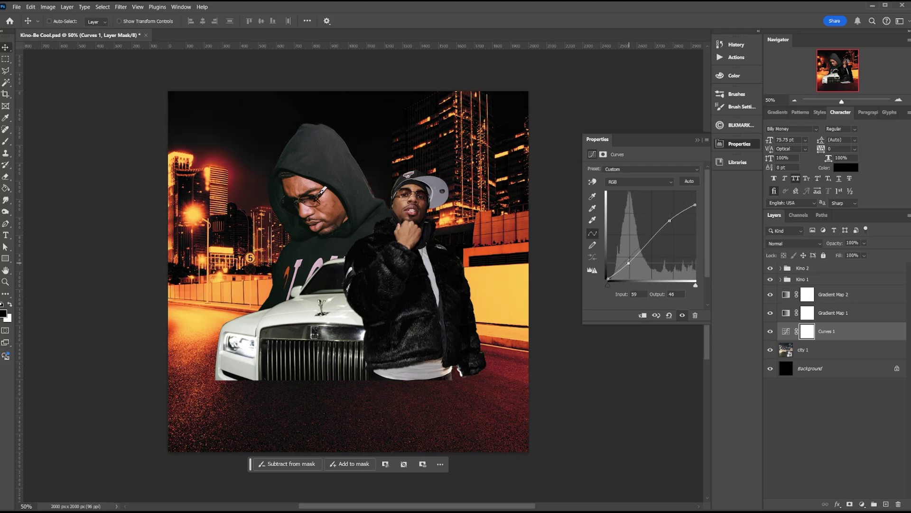
Clip the Curves adjustment and both Gradient Map adjustments to the city 1 layer.
{"action": "left_click", "coordinate": [850, 331]}
{"action": "left_click", "coordinate": [850, 295], "text": "shift"}
{"action": "right_click", "coordinate": [849, 332]}
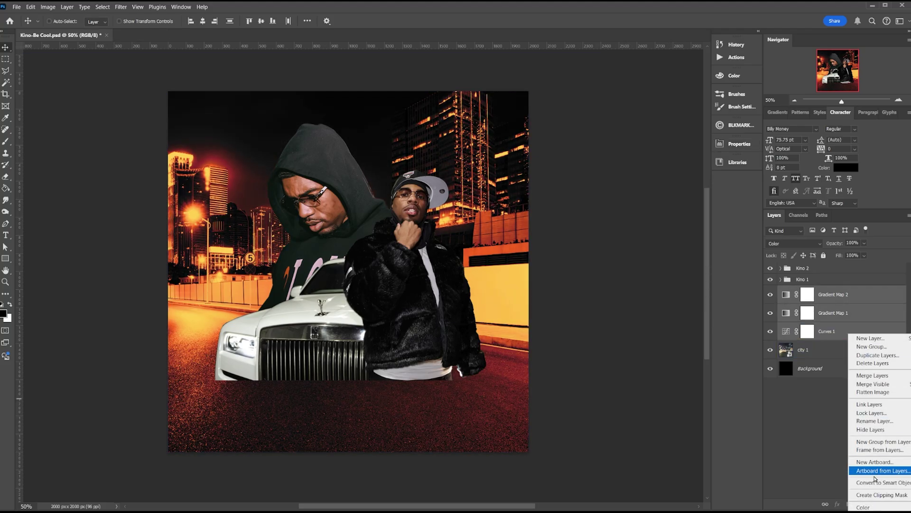
{"action": "left_click", "coordinate": [881, 495]}
Group the city 1 layer with its three clipped adjustments, name the group BG, and save the document.
{"action": "left_click", "coordinate": [843, 355]}
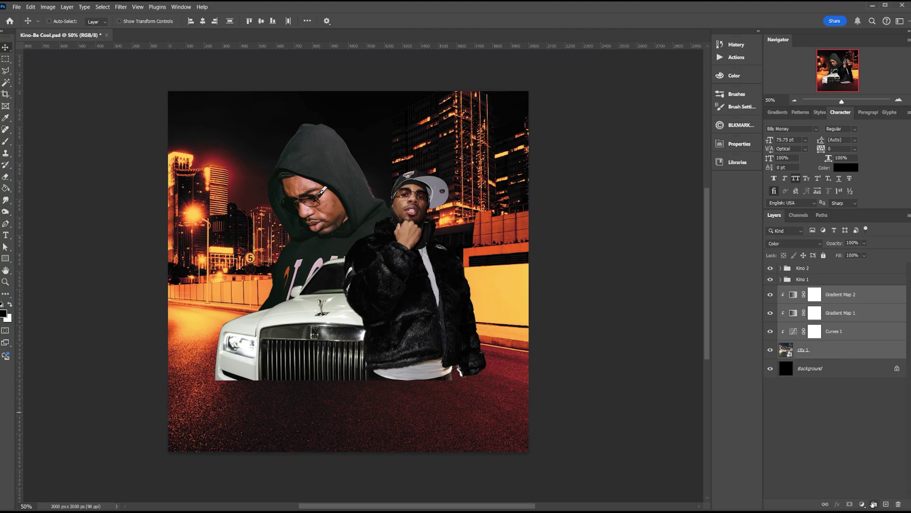
{"action": "left_click", "coordinate": [873, 504]}
{"action": "double_click", "coordinate": [811, 291]}
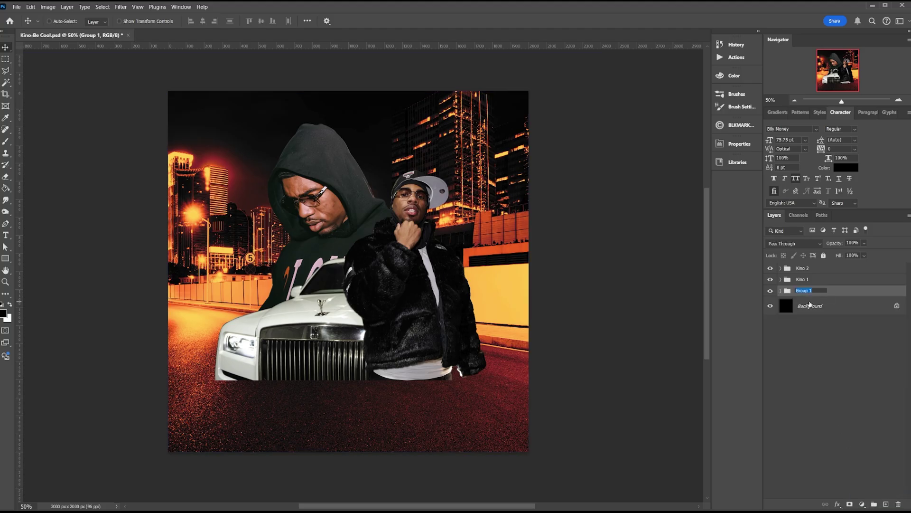
{"action": "type", "text": "BG"}
{"action": "key", "text": "Return"}
{"action": "key", "text": "ctrl+s"}
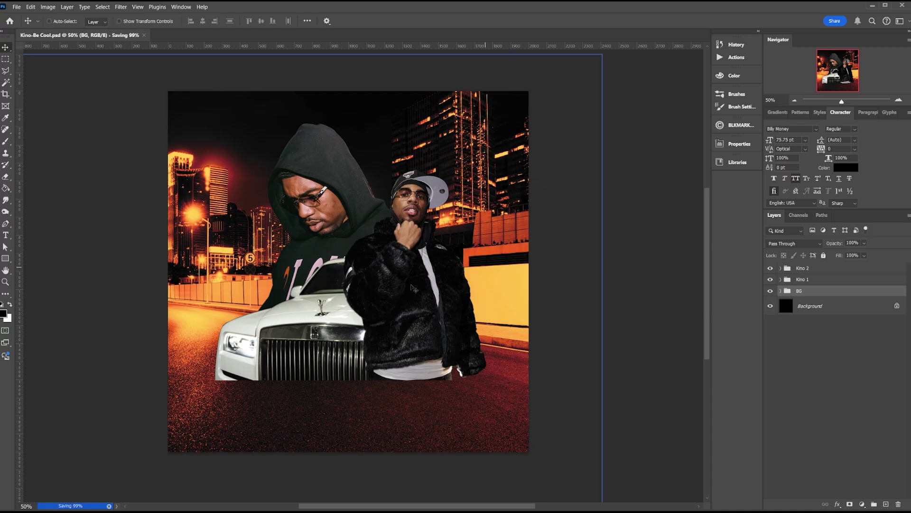
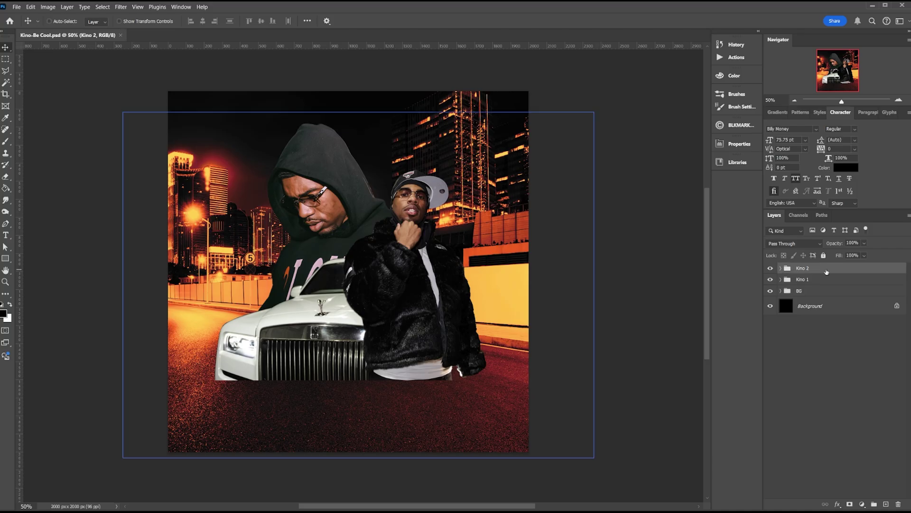
Hide the Kino 2 group and expand the Kino 1 group to show its layers.
{"action": "left_click", "coordinate": [804, 279]}
{"action": "key", "text": "ctrl+plus"}
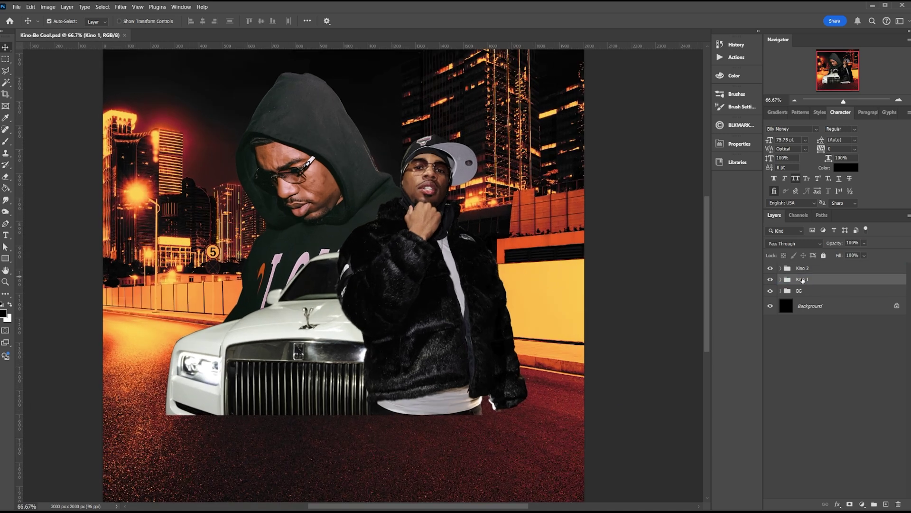
{"action": "left_click", "coordinate": [770, 268]}
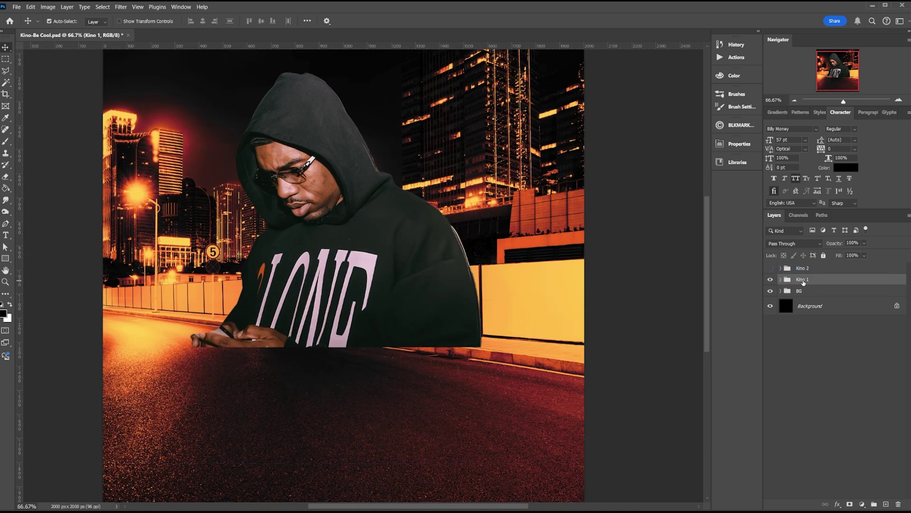
{"action": "key", "text": "ctrl+plus"}
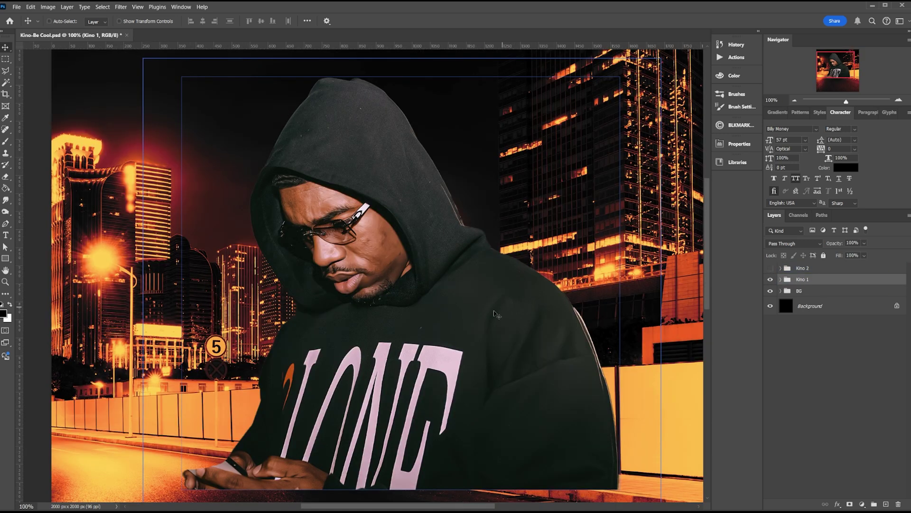
{"action": "key", "text": "ctrl+h"}
{"action": "left_click", "coordinate": [780, 279]}
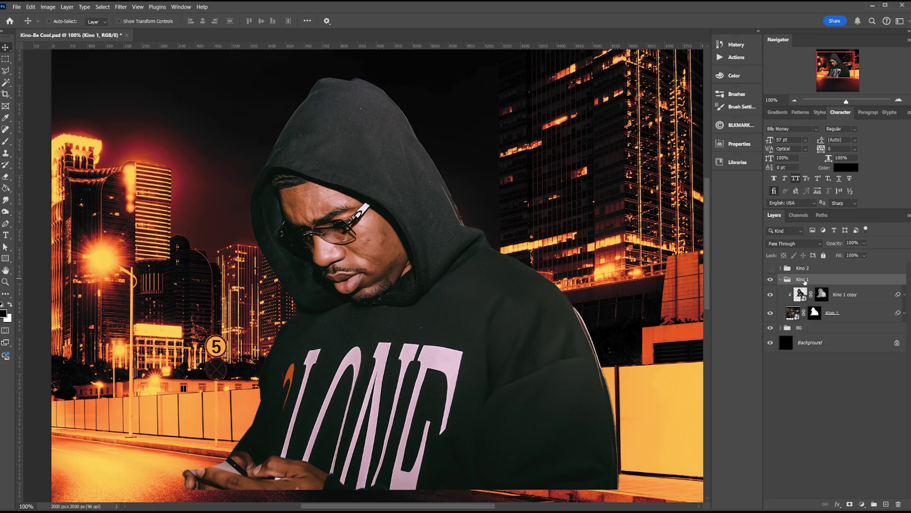
Add a black 000000 Solid Color fill above Kino 1 copy and clip it to the Kino 1 cutout.
{"action": "left_click", "coordinate": [847, 294]}
{"action": "left_click", "coordinate": [862, 504]}
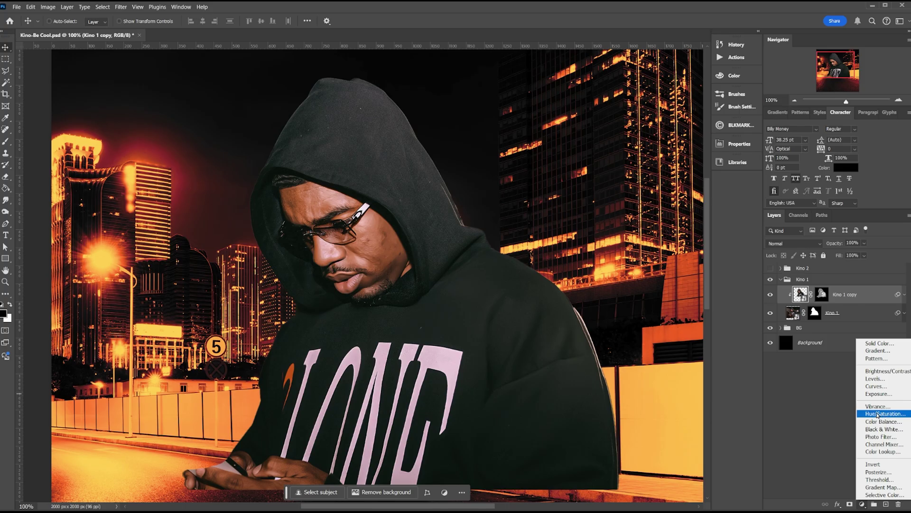
{"action": "left_click", "coordinate": [871, 343]}
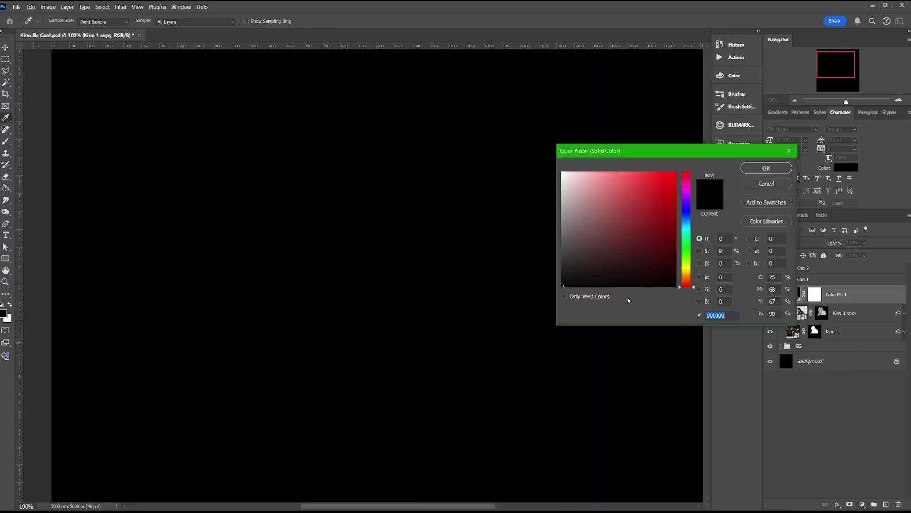
{"action": "left_click", "coordinate": [766, 168]}
{"action": "right_click", "coordinate": [854, 312]}
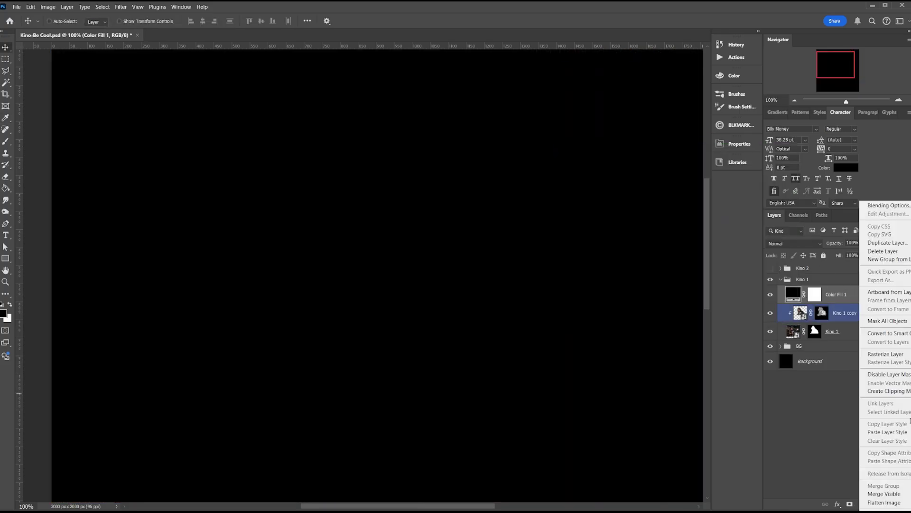
{"action": "left_click", "coordinate": [889, 390]}
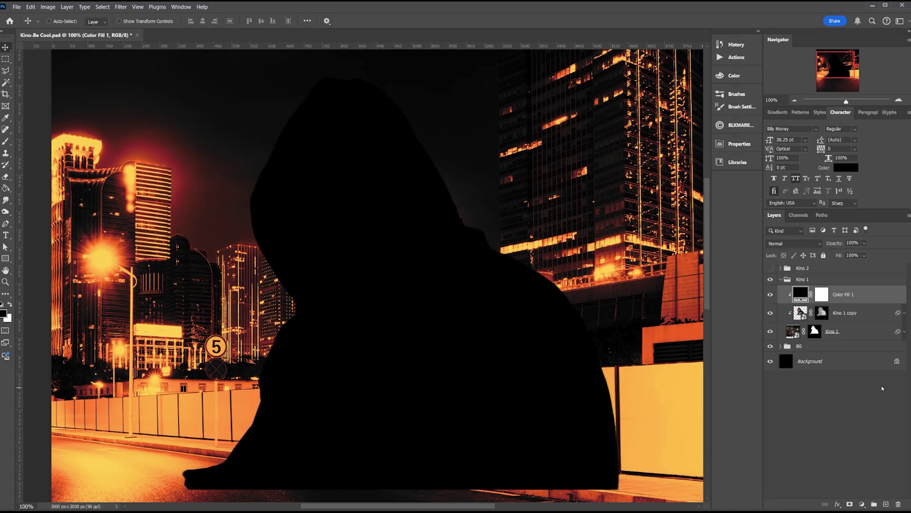
Recolor the clipped fill layer with orange ffa84a sampled from the street wall in the city background.
{"action": "double_click", "coordinate": [801, 295]}
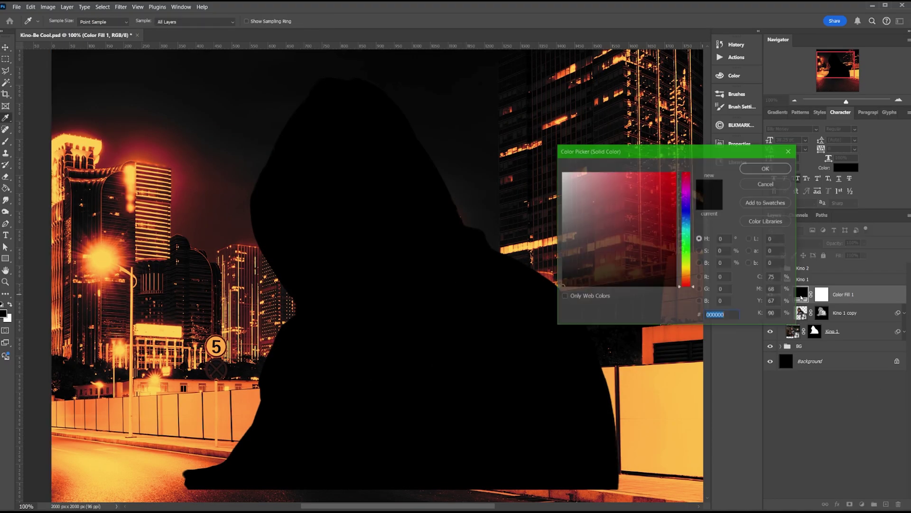
{"action": "left_click", "coordinate": [251, 395]}
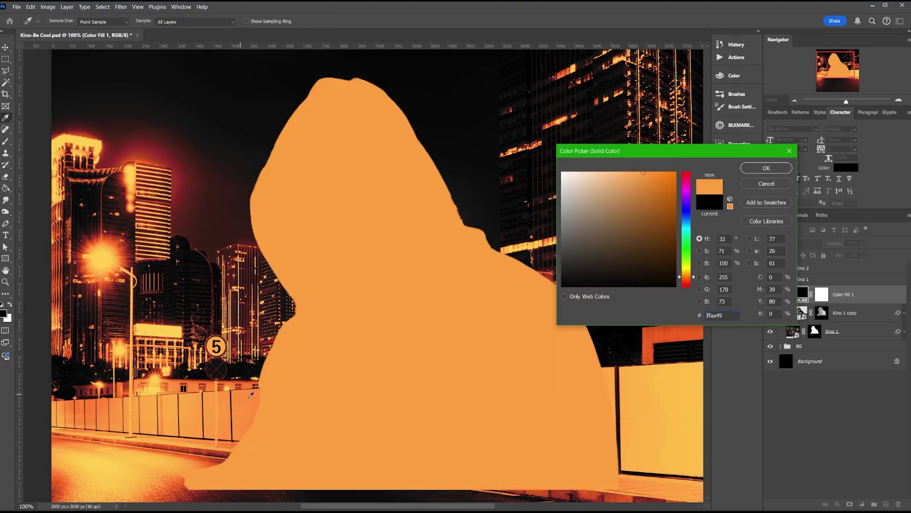
{"action": "left_click", "coordinate": [130, 293]}
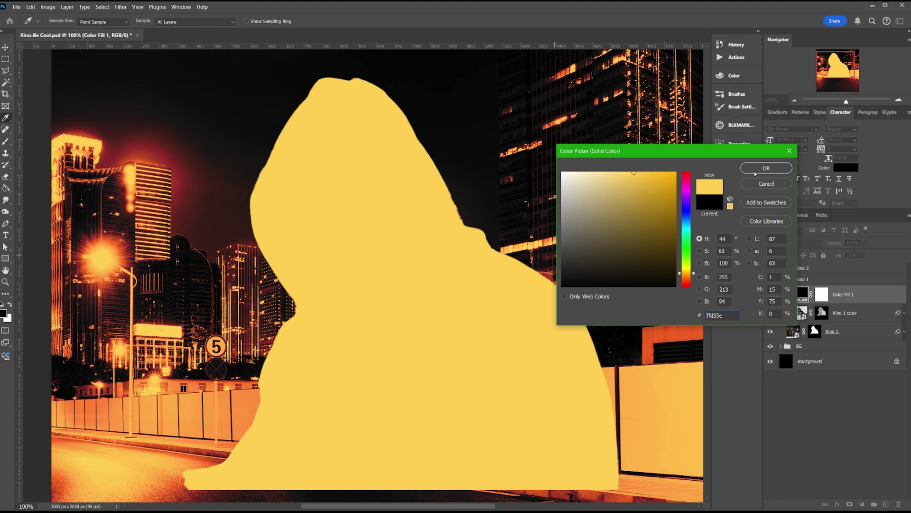
{"action": "left_click", "coordinate": [214, 406]}
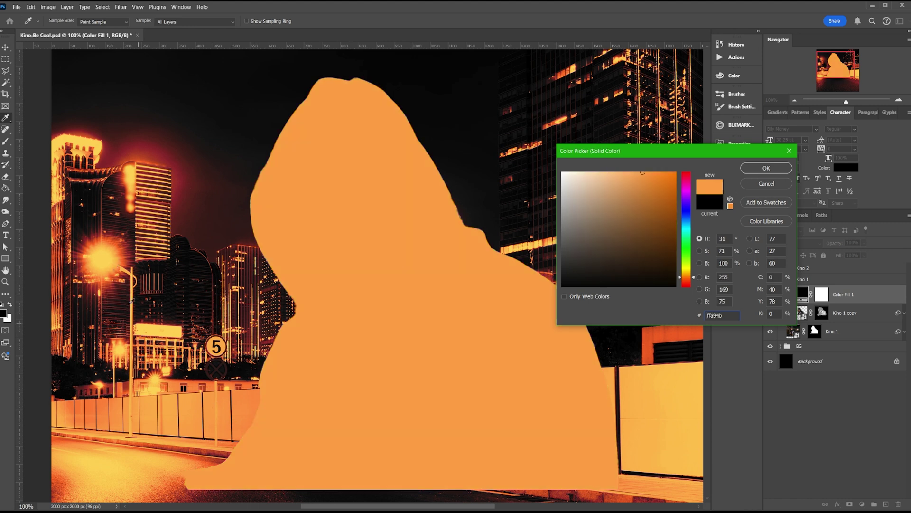
{"action": "left_click", "coordinate": [112, 260]}
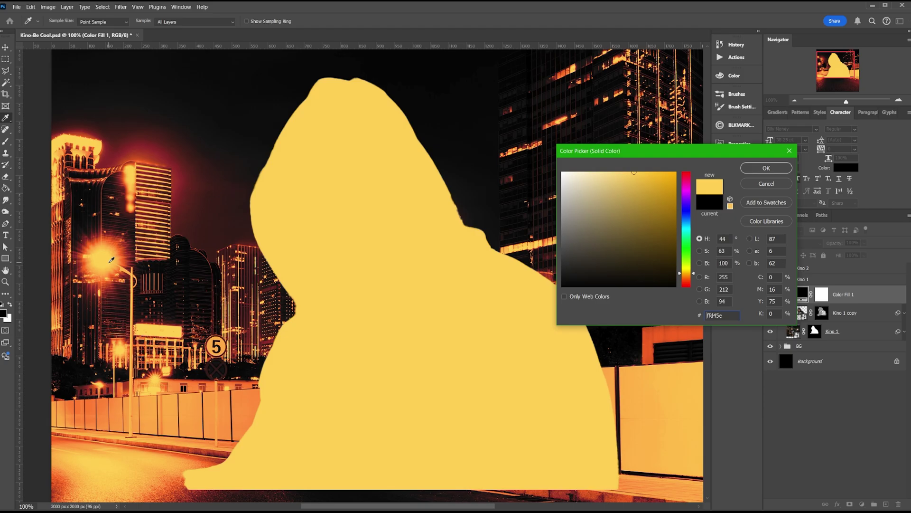
{"action": "left_click", "coordinate": [216, 408]}
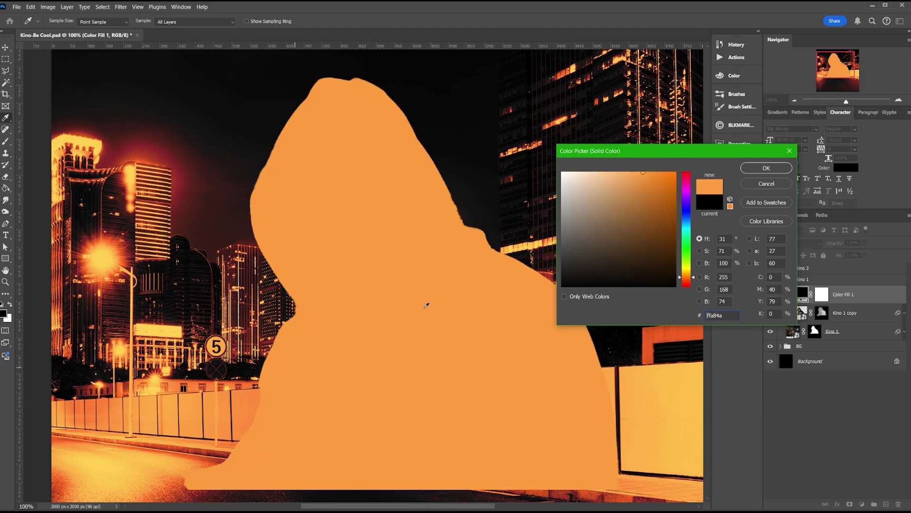
{"action": "left_click", "coordinate": [775, 170]}
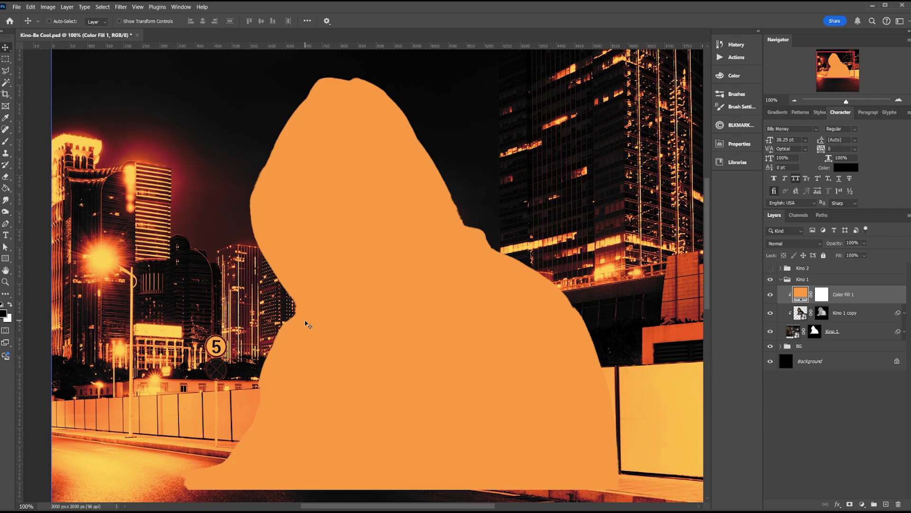
Set the orange fill layer's blend mode to Color Dodge and invert its mask to black.
{"action": "left_click", "coordinate": [793, 243]}
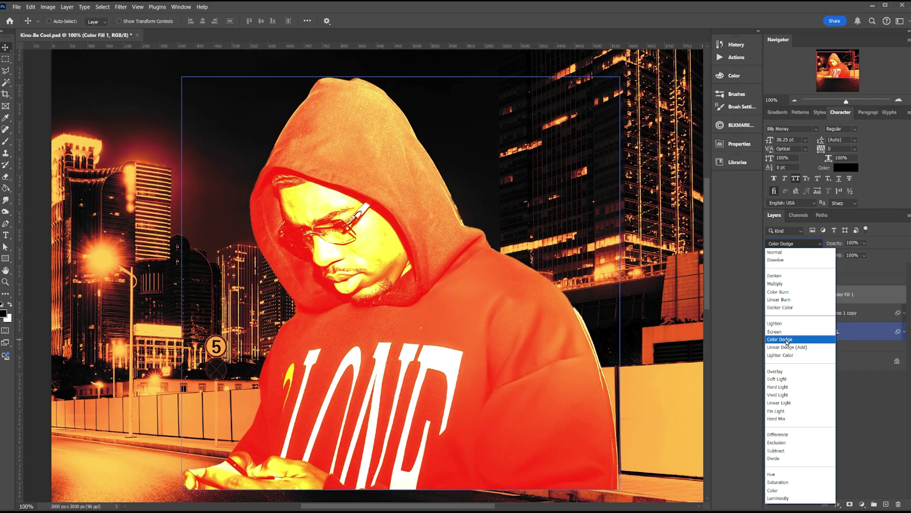
{"action": "left_click", "coordinate": [786, 340]}
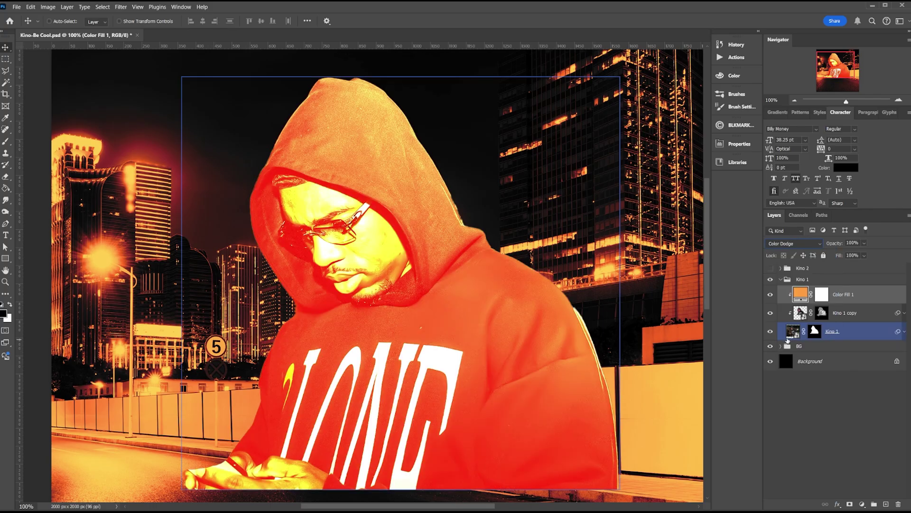
{"action": "left_click", "coordinate": [822, 388]}
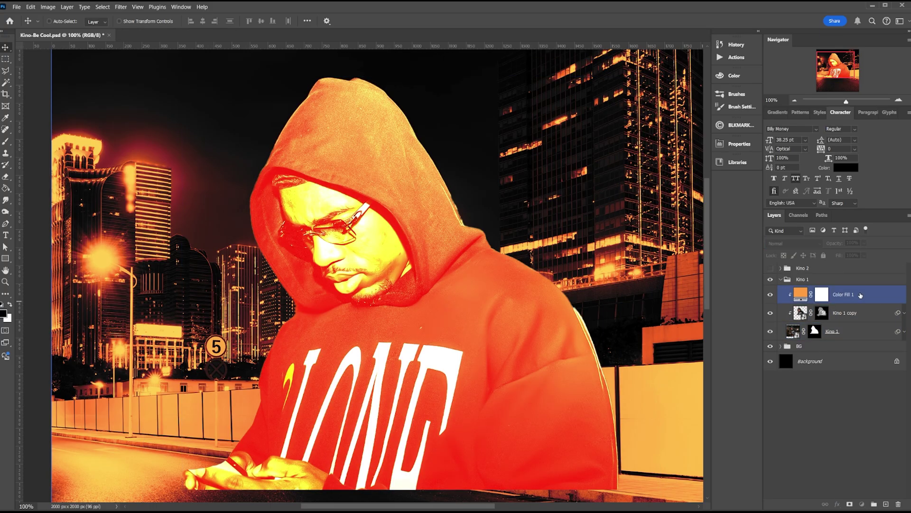
{"action": "left_click", "coordinate": [833, 296]}
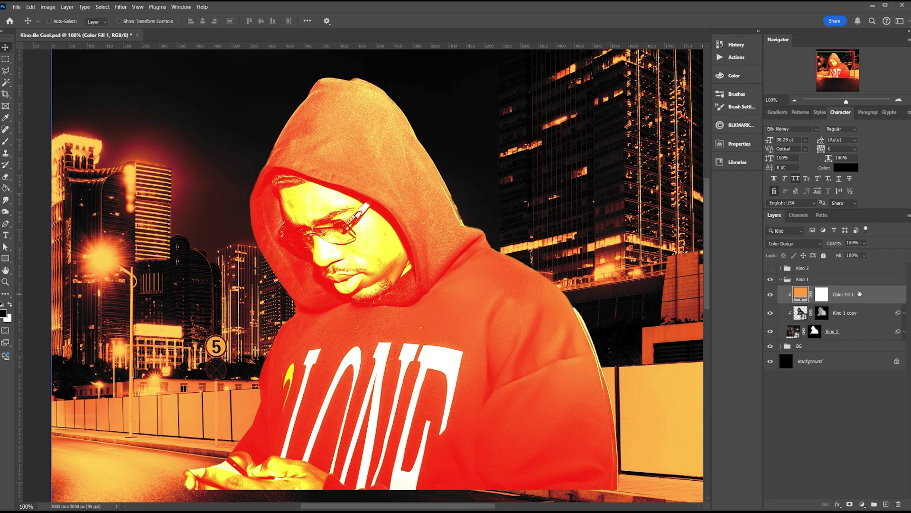
{"action": "left_click", "coordinate": [820, 295]}
{"action": "key", "text": "ctrl+i"}
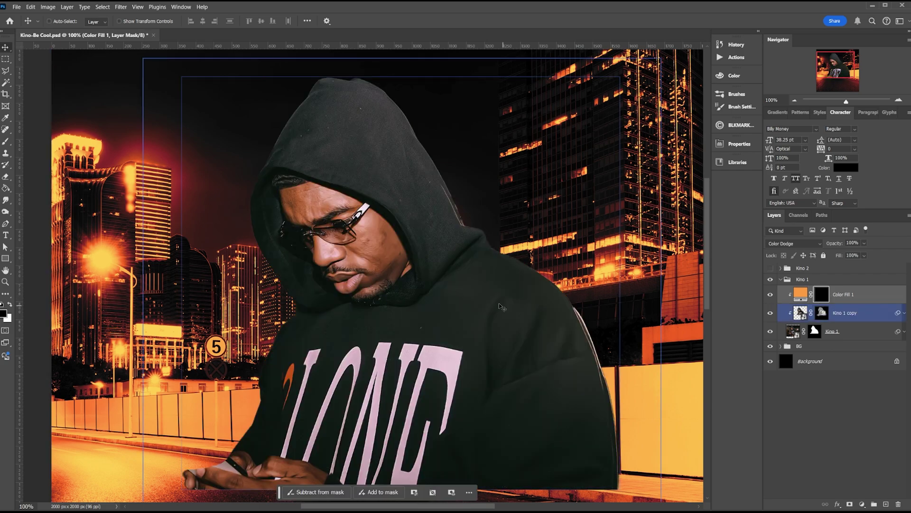
Choose the Highlights brush preset for painting on the fill layer's mask and reduce its size to 45 px.
{"action": "key", "text": "b"}
{"action": "left_click", "coordinate": [61, 21]}
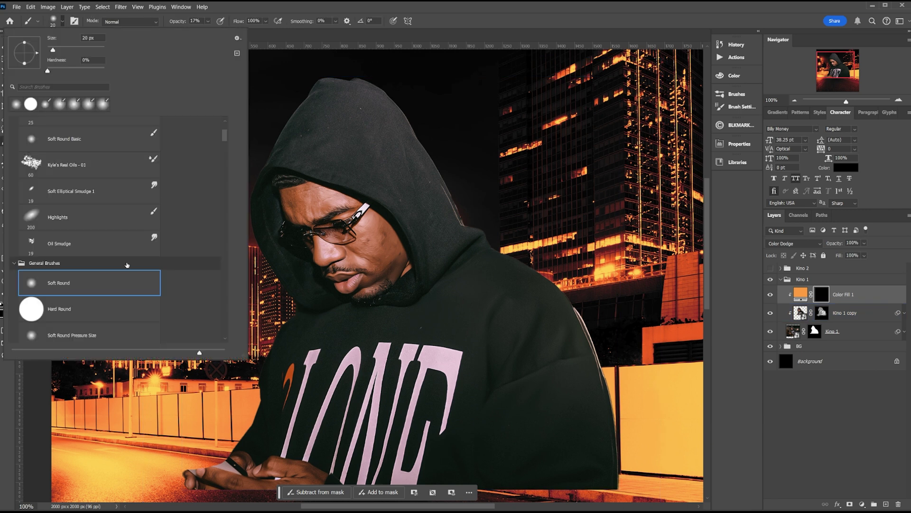
{"action": "scroll", "coordinate": [100, 266], "scroll_direction": "up", "scroll_amount": 3}
{"action": "left_click", "coordinate": [101, 282]}
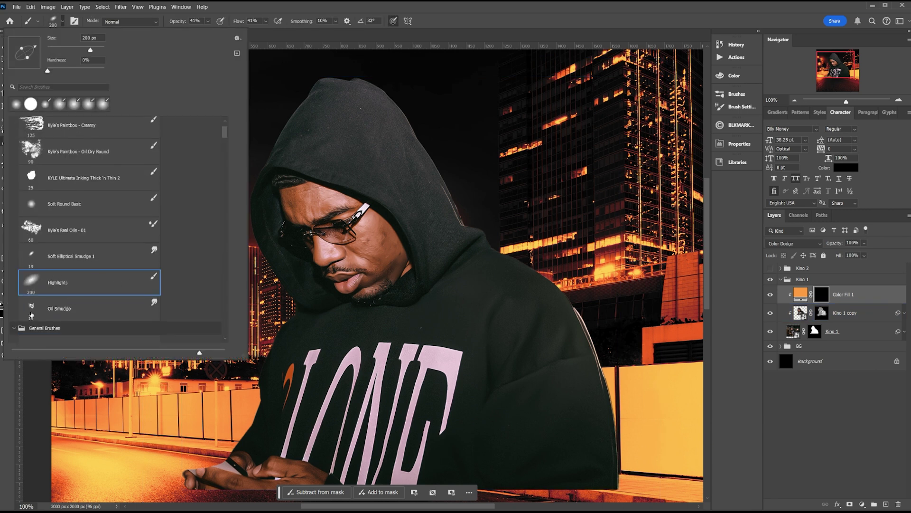
{"action": "left_click", "coordinate": [14, 328]}
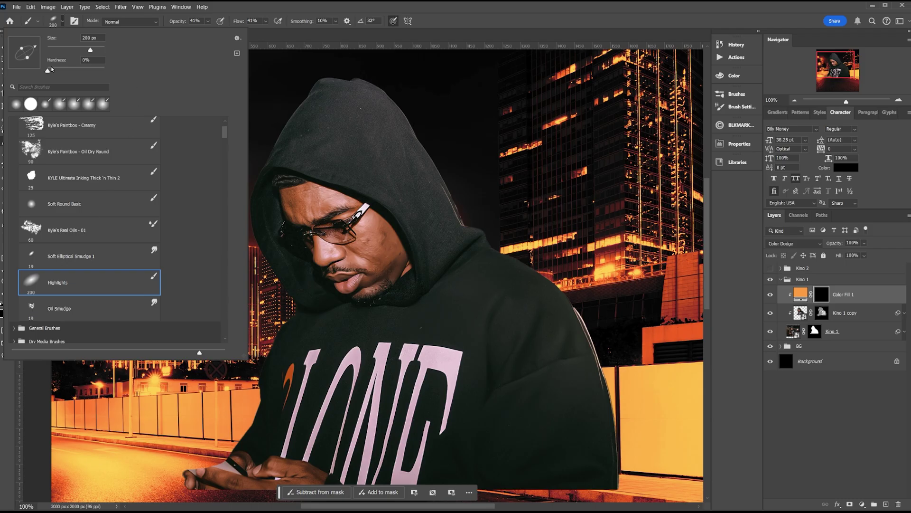
{"action": "key", "text": "Escape"}
{"action": "key", "text": "v"}
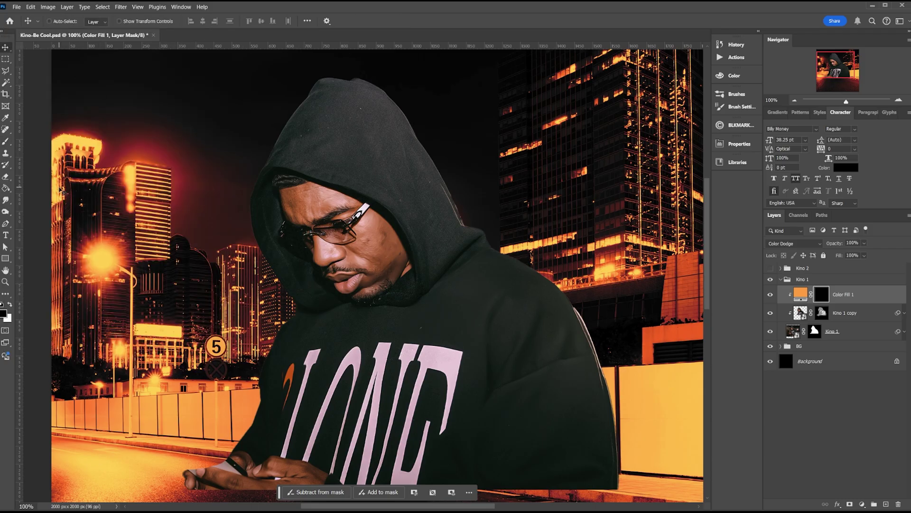
{"action": "key", "text": "b"}
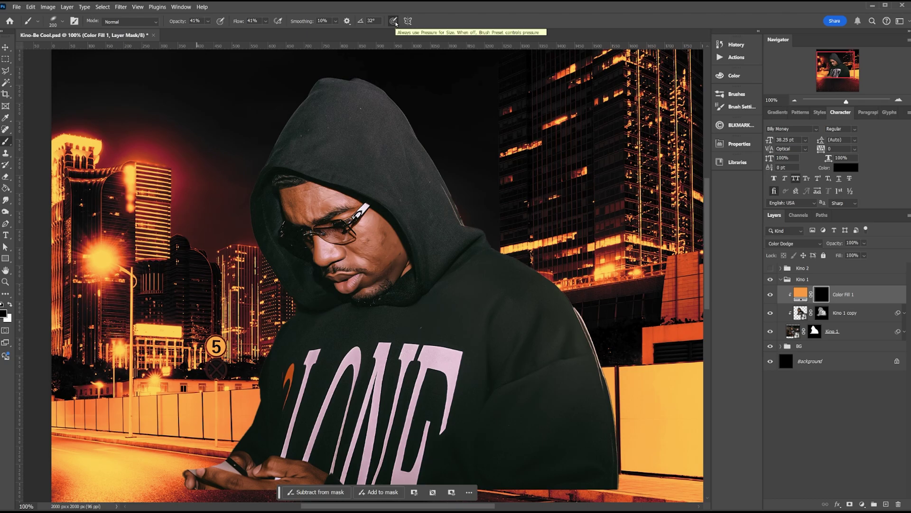
{"action": "key", "text": "bracketleft"}
{"action": "key", "text": "bracketleft"}
{"action": "key", "text": "bracketleft"}
{"action": "key", "text": "bracketleft"}
{"action": "key", "text": "bracketleft"}
{"action": "key", "text": "bracketleft"}
{"action": "key", "text": "bracketleft"}
{"action": "key", "text": "bracketleft"}
{"action": "key", "text": "bracketleft"}
{"action": "key", "text": "bracketleft"}
{"action": "key", "text": "bracketleft"}
{"action": "key", "text": "bracketleft"}
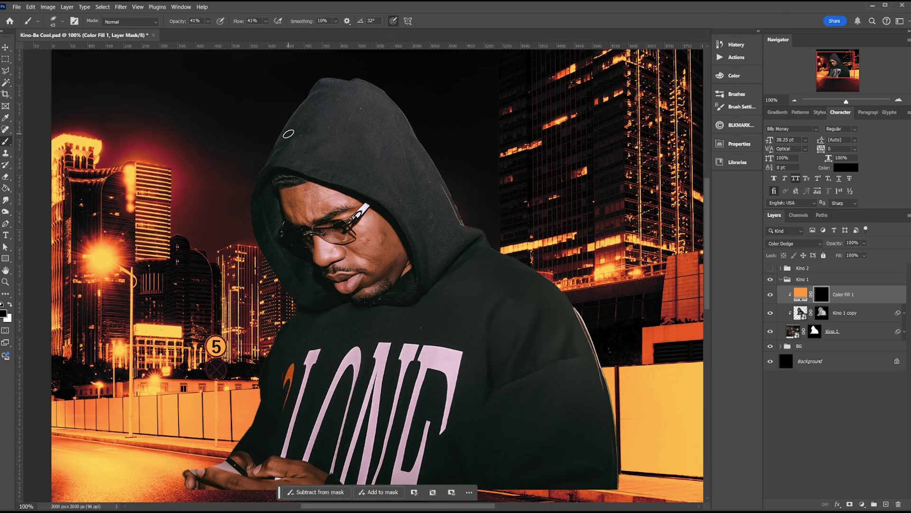
Make white the foreground color, save the document, and set the brush to 20% flow and 50% opacity.
{"action": "left_click", "coordinate": [13, 308]}
{"action": "key", "text": "ctrl+s"}
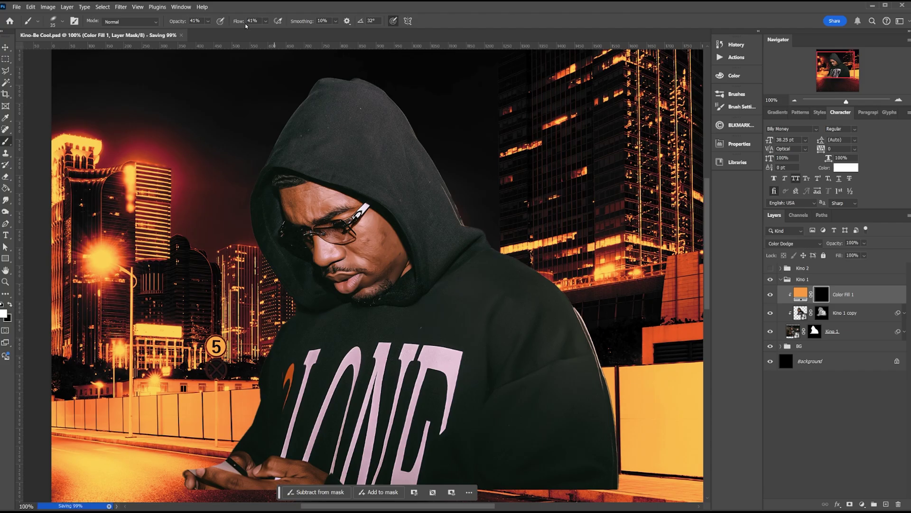
{"action": "left_click_drag", "start_coordinate": [238, 22], "coordinate": [183, 23]}
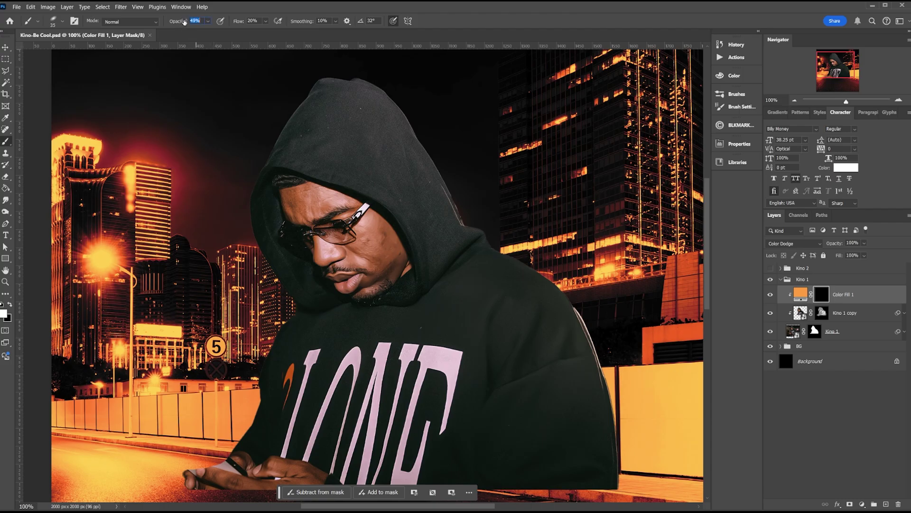
Check which part of the Kino 1 hoodie the Kino 2 group covers by showing the group and hiding it again.
{"action": "left_click_drag", "start_coordinate": [229, 250], "coordinate": [227, 235]}
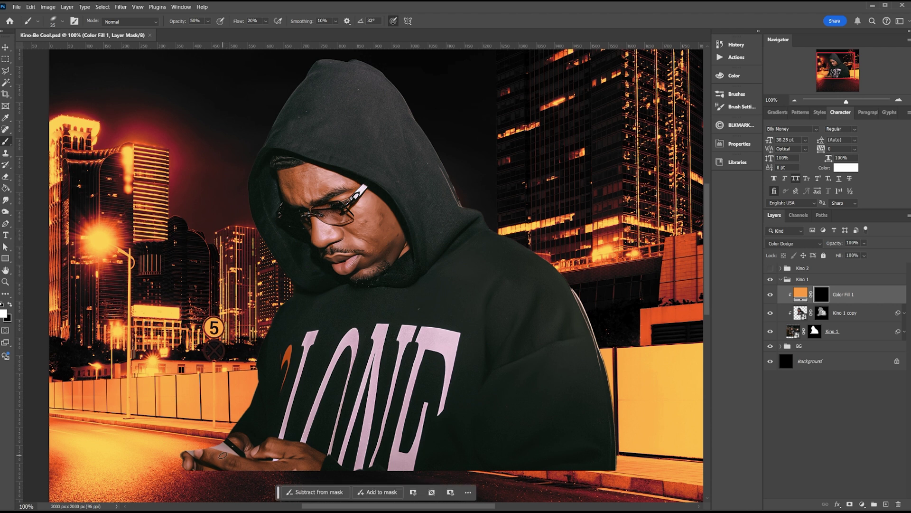
{"action": "key", "text": "ctrl+plus"}
{"action": "key", "text": "ctrl+plus"}
{"action": "left_click_drag", "start_coordinate": [265, 427], "coordinate": [299, 382]}
{"action": "left_click", "coordinate": [770, 267]}
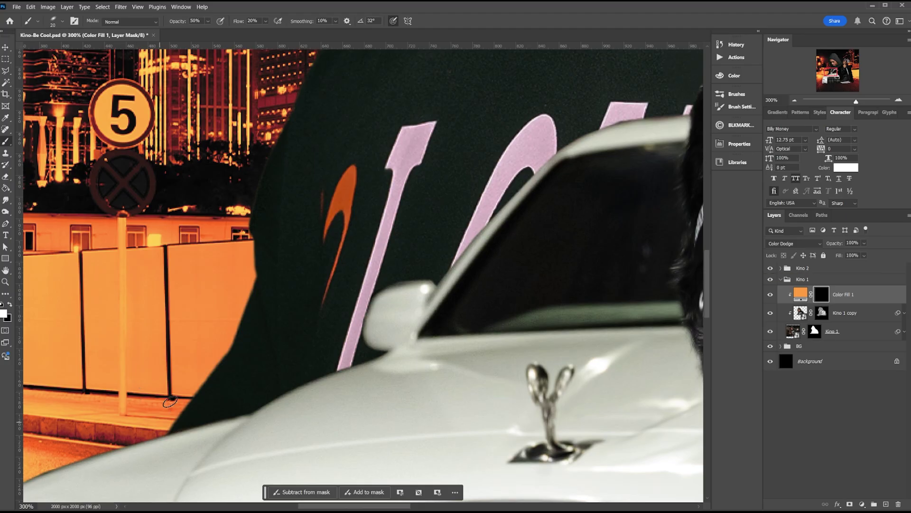
{"action": "left_click", "coordinate": [770, 267]}
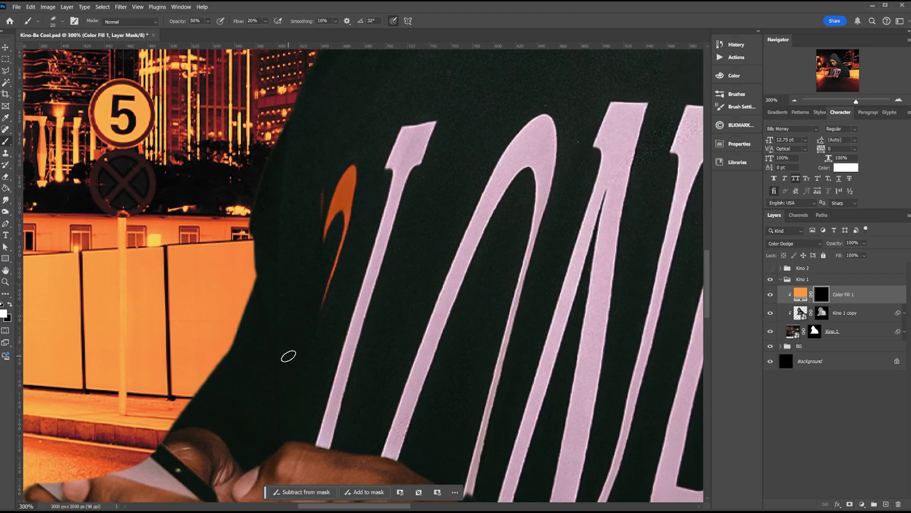
Paint an orange highlight along the hoodie's front sleeve edge and set the brush to an 88° angle and 70% flow.
{"action": "mouse_move", "coordinate": [168, 432]}
{"action": "left_mouse_down"}
{"action": "mouse_move", "coordinate": [216, 374]}
{"action": "mouse_move", "coordinate": [238, 323]}
{"action": "mouse_move", "coordinate": [231, 347]}
{"action": "mouse_move", "coordinate": [237, 316]}
{"action": "mouse_move", "coordinate": [214, 366]}
{"action": "mouse_move", "coordinate": [255, 241]}
{"action": "mouse_move", "coordinate": [236, 338]}
{"action": "left_mouse_up"}
{"action": "type", "text": "88"}
{"action": "key", "text": "Return"}
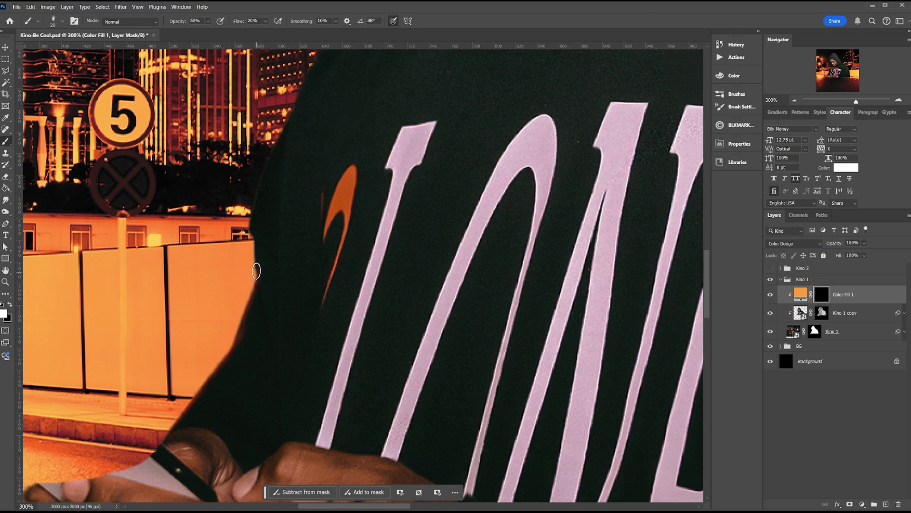
{"action": "left_click", "coordinate": [254, 22]}
{"action": "type", "text": "70"}
{"action": "key", "text": "Return"}
{"action": "scroll", "coordinate": [259, 273], "scroll_direction": "up", "scroll_amount": 3}
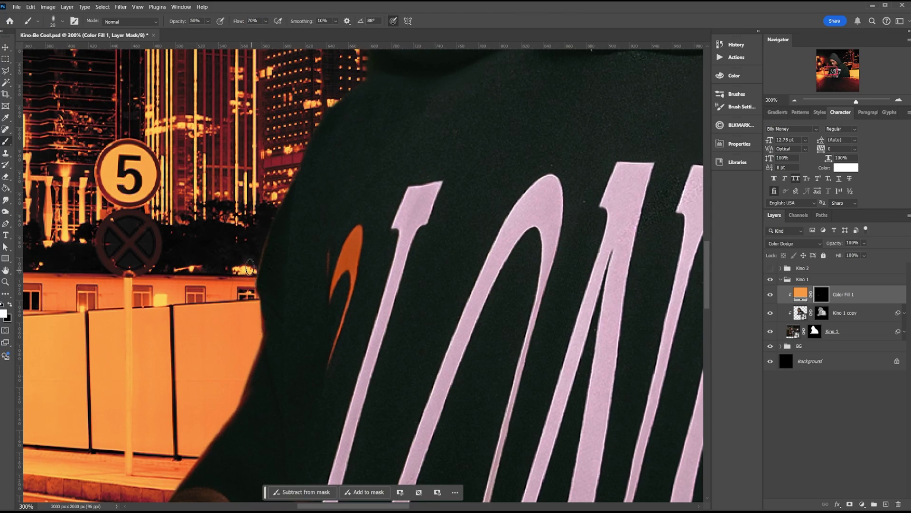
Paint the highlight up the hoodie's front edge toward the shoulder and raise the brush flow to 100%.
{"action": "mouse_move", "coordinate": [260, 256]}
{"action": "left_mouse_down"}
{"action": "mouse_move", "coordinate": [277, 202]}
{"action": "mouse_move", "coordinate": [258, 257]}
{"action": "mouse_move", "coordinate": [266, 230]}
{"action": "mouse_move", "coordinate": [261, 257]}
{"action": "mouse_move", "coordinate": [277, 290]}
{"action": "mouse_move", "coordinate": [262, 271]}
{"action": "mouse_move", "coordinate": [261, 293]}
{"action": "mouse_move", "coordinate": [277, 221]}
{"action": "mouse_move", "coordinate": [285, 271]}
{"action": "mouse_move", "coordinate": [248, 315]}
{"action": "mouse_move", "coordinate": [300, 215]}
{"action": "left_mouse_up"}
{"action": "key", "text": "x"}
{"action": "key", "text": "x"}
{"action": "key", "text": "shift+0"}
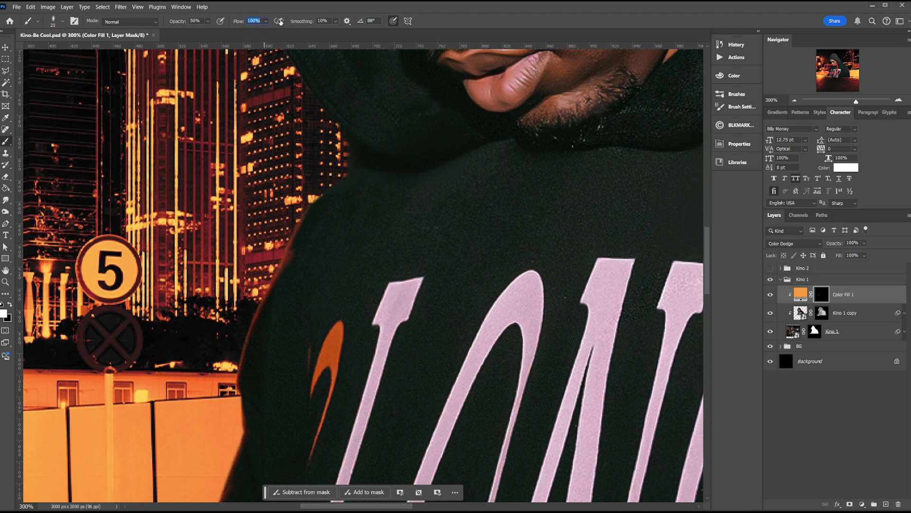
{"action": "key", "text": "x"}
{"action": "key", "text": "x"}
Extend the orange highlight over the front shoulder to the lower hood, refining the edge with black on the mask.
{"action": "key", "text": "r"}
{"action": "mouse_move", "coordinate": [272, 277]}
{"action": "left_mouse_down"}
{"action": "mouse_move", "coordinate": [332, 238]}
{"action": "mouse_move", "coordinate": [290, 223]}
{"action": "left_mouse_up"}
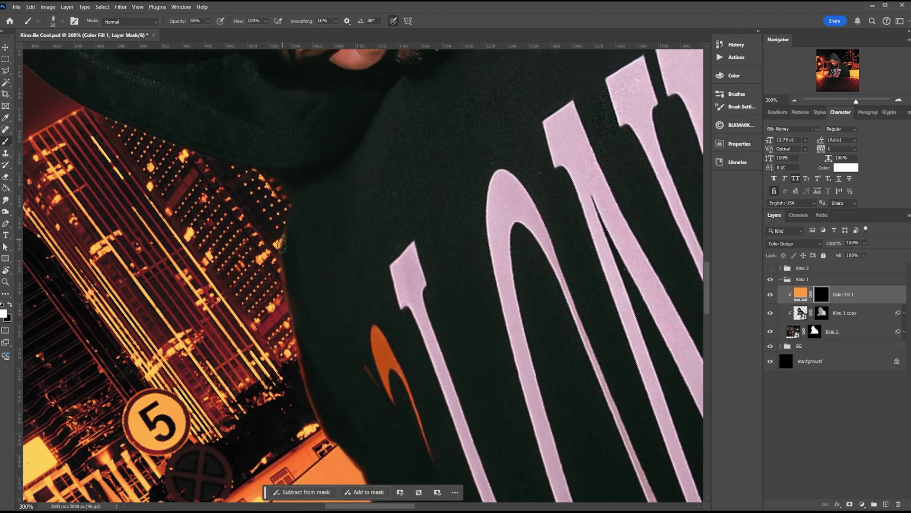
{"action": "key", "text": "x"}
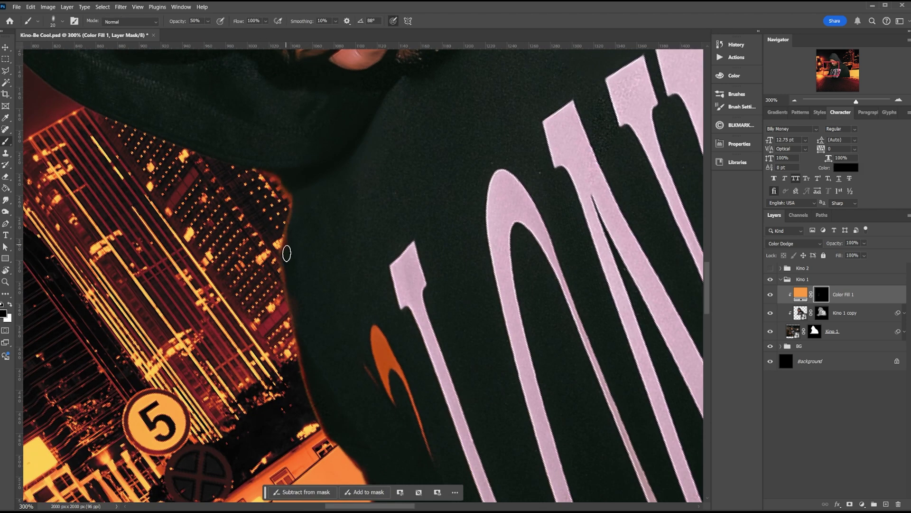
{"action": "mouse_move", "coordinate": [286, 252]}
{"action": "left_mouse_down"}
{"action": "mouse_move", "coordinate": [363, 236]}
{"action": "mouse_move", "coordinate": [320, 238]}
{"action": "mouse_move", "coordinate": [227, 211]}
{"action": "mouse_move", "coordinate": [192, 193]}
{"action": "mouse_move", "coordinate": [240, 210]}
{"action": "mouse_move", "coordinate": [156, 163]}
{"action": "mouse_move", "coordinate": [229, 234]}
{"action": "mouse_move", "coordinate": [195, 213]}
{"action": "left_mouse_up"}
{"action": "key", "text": "x"}
{"action": "key", "text": "r"}
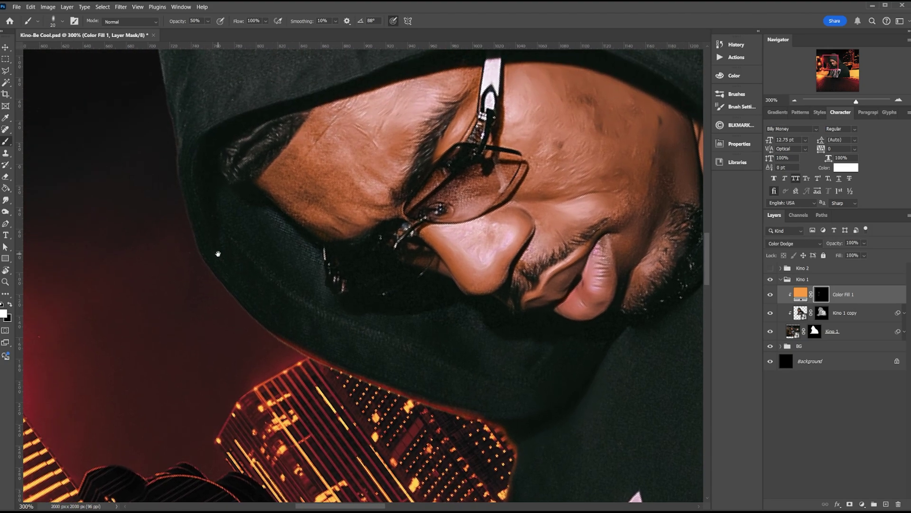
Paint the orange rim along the front edge of the hood toward its peak and refine it with black.
{"action": "key", "text": "r"}
{"action": "left_click", "coordinate": [247, 286]}
{"action": "mouse_move", "coordinate": [247, 285]}
{"action": "left_mouse_down"}
{"action": "mouse_move", "coordinate": [258, 250]}
{"action": "mouse_move", "coordinate": [309, 179]}
{"action": "left_mouse_up"}
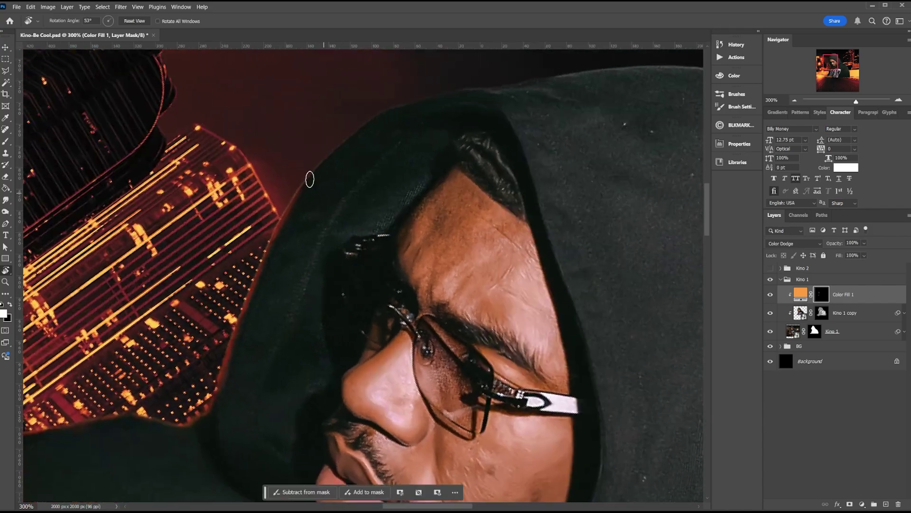
{"action": "key", "text": "b"}
{"action": "mouse_move", "coordinate": [346, 132]}
{"action": "left_mouse_down"}
{"action": "mouse_move", "coordinate": [448, 98]}
{"action": "mouse_move", "coordinate": [388, 93]}
{"action": "mouse_move", "coordinate": [462, 96]}
{"action": "left_mouse_up"}
{"action": "key", "text": "x"}
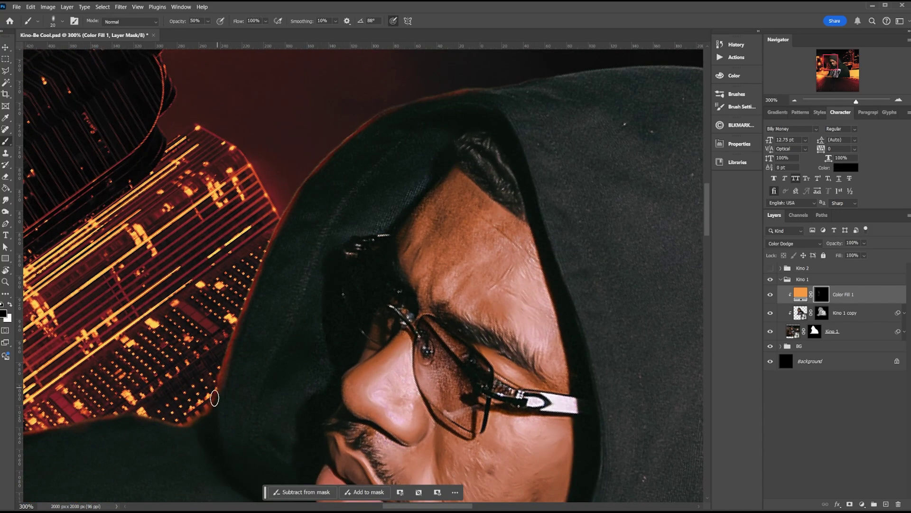
{"action": "left_click_drag", "start_coordinate": [370, 184], "coordinate": [333, 209]}
Set the brush angle to 0° and paint the orange rim over the hood's peak and down its back edge.
{"action": "type", "text": "x"}
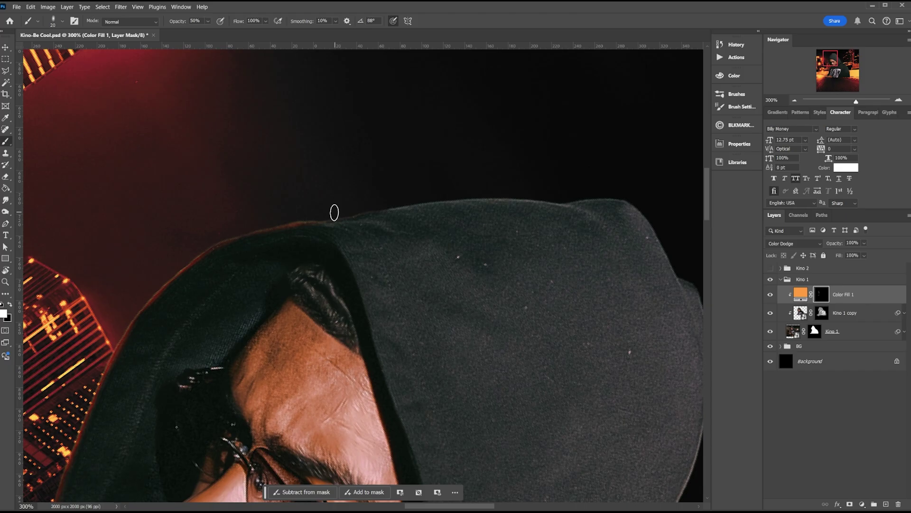
{"action": "type", "text": "0"}
{"action": "key", "text": "Return"}
{"action": "mouse_move", "coordinate": [335, 212]}
{"action": "left_mouse_down"}
{"action": "mouse_move", "coordinate": [523, 199]}
{"action": "mouse_move", "coordinate": [461, 198]}
{"action": "mouse_move", "coordinate": [560, 205]}
{"action": "mouse_move", "coordinate": [262, 225]}
{"action": "mouse_move", "coordinate": [532, 201]}
{"action": "mouse_move", "coordinate": [495, 201]}
{"action": "mouse_move", "coordinate": [553, 206]}
{"action": "mouse_move", "coordinate": [450, 210]}
{"action": "mouse_move", "coordinate": [555, 231]}
{"action": "mouse_move", "coordinate": [577, 258]}
{"action": "left_mouse_up"}
{"action": "key", "text": "r"}
{"action": "left_click_drag", "start_coordinate": [560, 242], "coordinate": [448, 151]}
{"action": "mouse_move", "coordinate": [490, 109]}
{"action": "left_mouse_down"}
{"action": "mouse_move", "coordinate": [558, 118]}
{"action": "mouse_move", "coordinate": [631, 179]}
{"action": "mouse_move", "coordinate": [421, 138]}
{"action": "mouse_move", "coordinate": [305, 195]}
{"action": "left_mouse_up"}
{"action": "key", "text": "r"}
{"action": "mouse_move", "coordinate": [284, 215]}
{"action": "left_mouse_down"}
{"action": "mouse_move", "coordinate": [356, 184]}
{"action": "mouse_move", "coordinate": [270, 219]}
{"action": "mouse_move", "coordinate": [387, 178]}
{"action": "left_mouse_up"}
{"action": "key", "text": "space"}
{"action": "mouse_move", "coordinate": [204, 458]}
{"action": "left_mouse_down"}
{"action": "mouse_move", "coordinate": [250, 364]}
{"action": "mouse_move", "coordinate": [219, 291]}
{"action": "mouse_move", "coordinate": [328, 266]}
{"action": "mouse_move", "coordinate": [305, 298]}
{"action": "mouse_move", "coordinate": [362, 256]}
{"action": "mouse_move", "coordinate": [530, 222]}
{"action": "mouse_move", "coordinate": [408, 258]}
{"action": "left_mouse_up"}
{"action": "key", "text": "space"}
{"action": "key", "text": "space"}
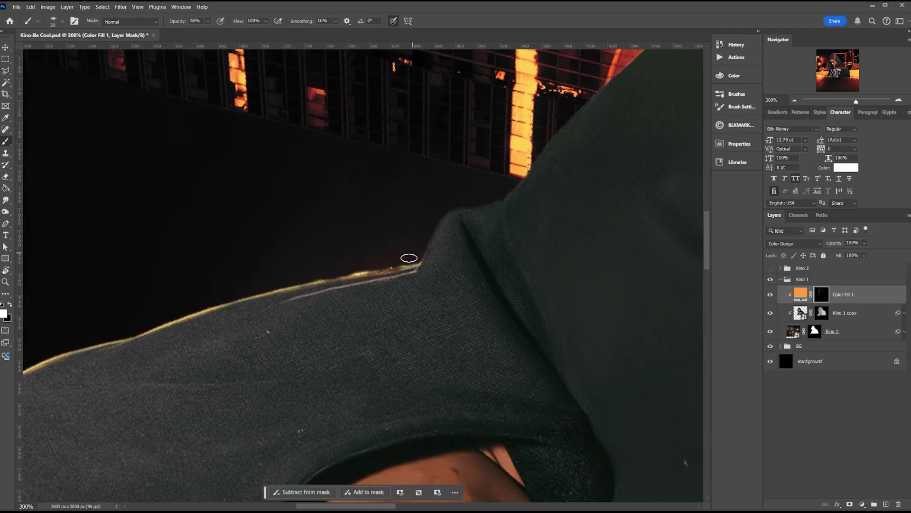
Paint the orange rim where the hood meets the back shoulder and along the top of the shoulder.
{"action": "key", "text": "x"}
{"action": "key", "text": "x"}
{"action": "key", "text": "r"}
{"action": "mouse_move", "coordinate": [441, 219]}
{"action": "left_mouse_down"}
{"action": "mouse_move", "coordinate": [309, 313]}
{"action": "mouse_move", "coordinate": [515, 221]}
{"action": "mouse_move", "coordinate": [446, 246]}
{"action": "mouse_move", "coordinate": [346, 346]}
{"action": "left_mouse_up"}
{"action": "key", "text": "space"}
{"action": "key", "text": "space"}
{"action": "left_click_drag", "start_coordinate": [458, 237], "coordinate": [497, 230]}
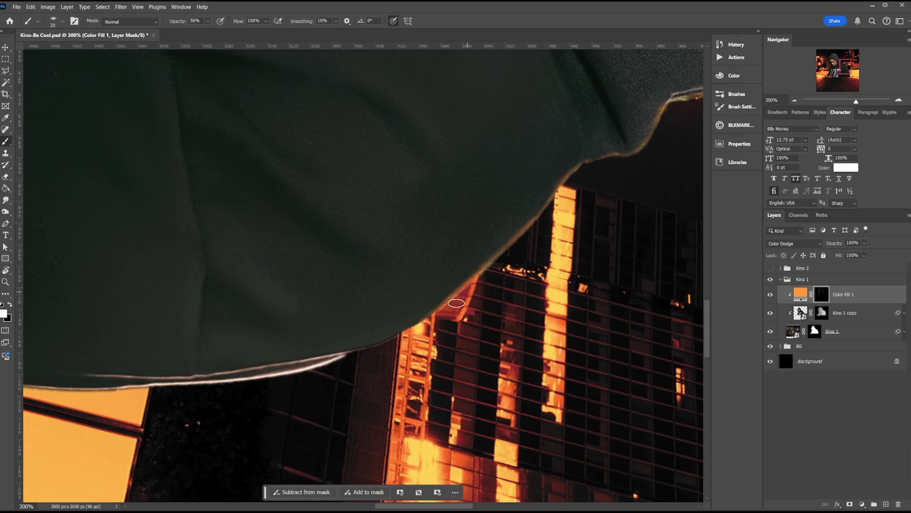
{"action": "key", "text": "x"}
{"action": "key", "text": "x"}
Continue the orange rim down the outer edge of the back sleeve to the cutout's lower end.
{"action": "key", "text": "space"}
{"action": "mouse_move", "coordinate": [412, 306]}
{"action": "left_mouse_down"}
{"action": "mouse_move", "coordinate": [551, 274]}
{"action": "mouse_move", "coordinate": [476, 305]}
{"action": "mouse_move", "coordinate": [548, 282]}
{"action": "mouse_move", "coordinate": [259, 311]}
{"action": "left_mouse_up"}
{"action": "key", "text": "space"}
{"action": "key", "text": "space"}
{"action": "left_click_drag", "start_coordinate": [259, 312], "coordinate": [405, 304]}
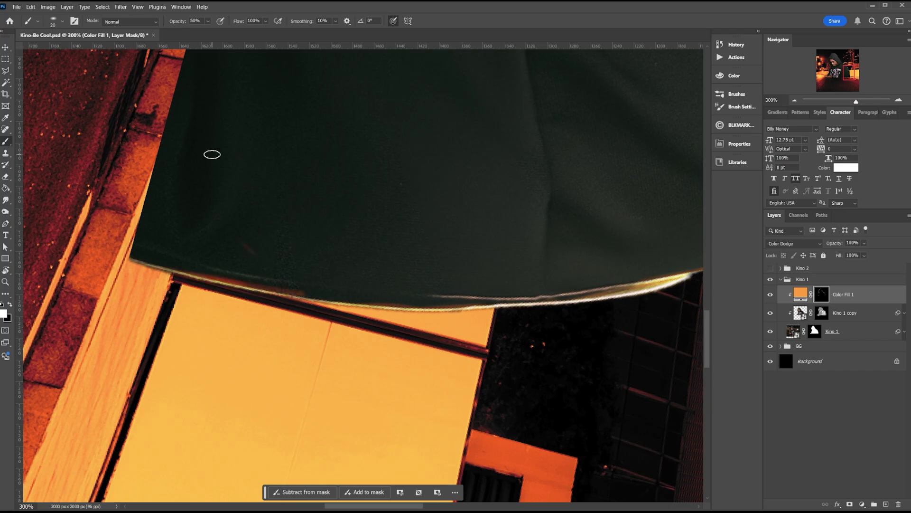
Reset the rotated canvas view and save the document.
{"action": "key", "text": "r"}
{"action": "left_click", "coordinate": [126, 22]}
{"action": "key", "text": "b"}
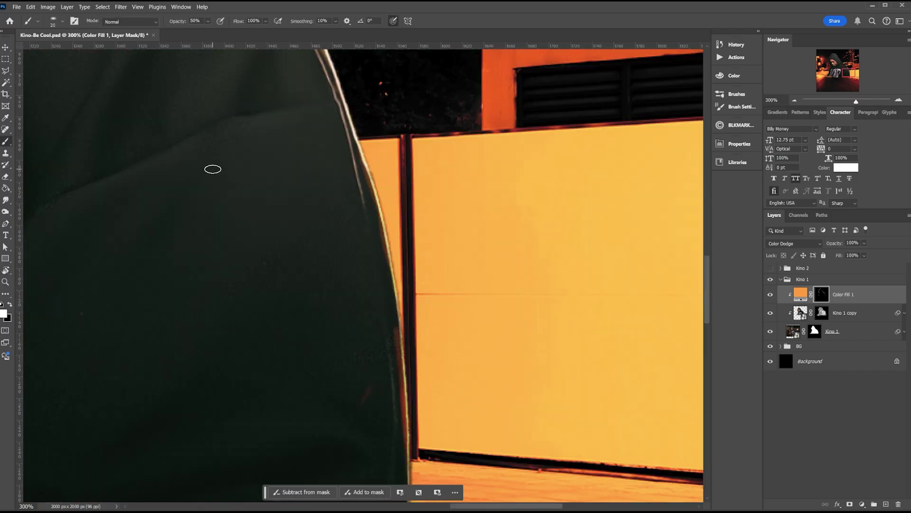
{"action": "key", "text": "ctrl+minus"}
{"action": "key", "text": "ctrl+minus"}
{"action": "key", "text": "ctrl+minus"}
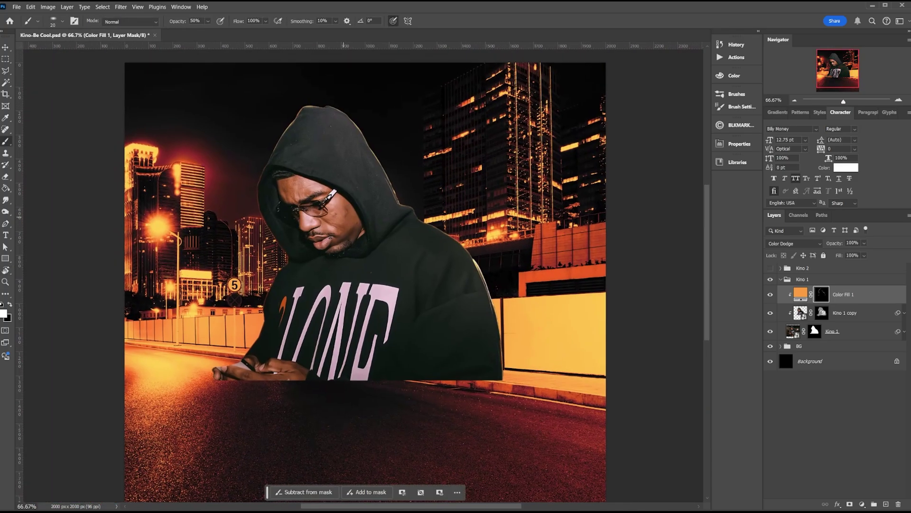
{"action": "key", "text": "ctrl+s"}
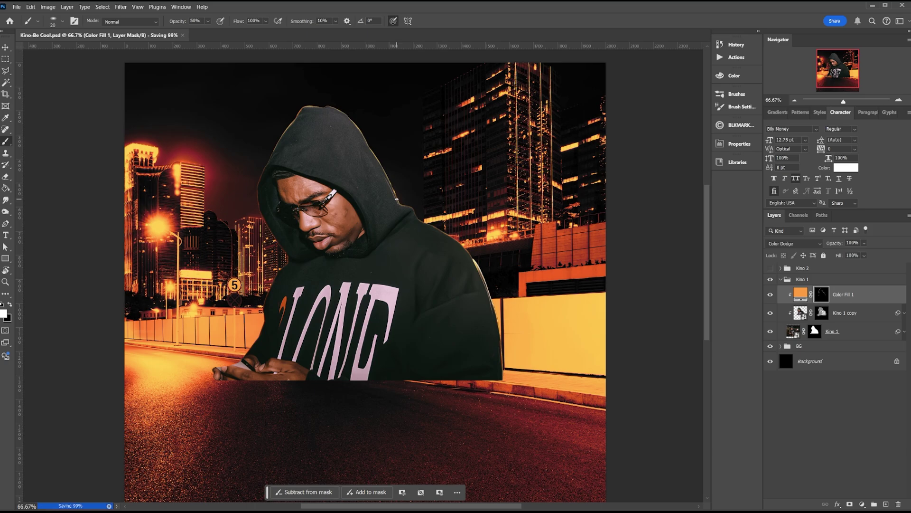
Duplicate the Color Fill 1 layer and clip the duplicate to the Kino 1 layers below.
{"action": "key", "text": "ctrl+plus"}
{"action": "left_click_drag", "start_coordinate": [328, 188], "coordinate": [353, 206]}
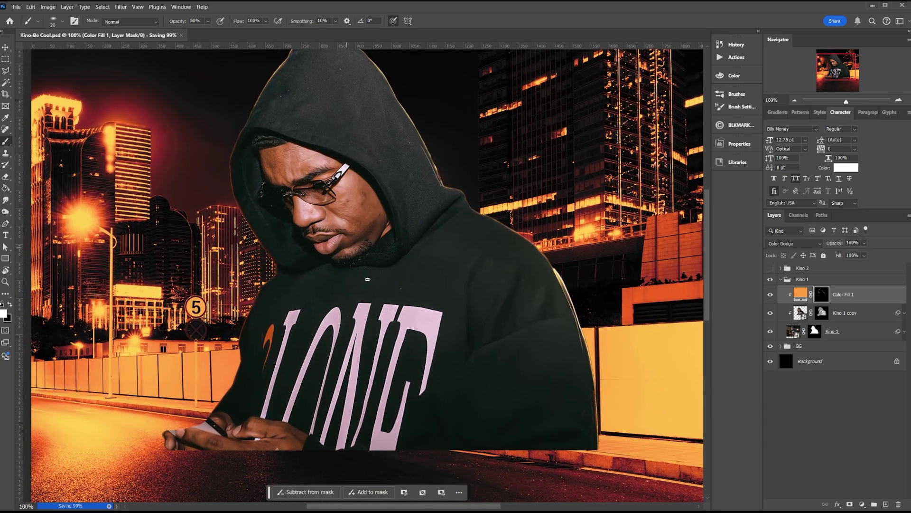
{"action": "left_click_drag", "start_coordinate": [361, 249], "coordinate": [400, 275]}
{"action": "key", "text": "ctrl+j"}
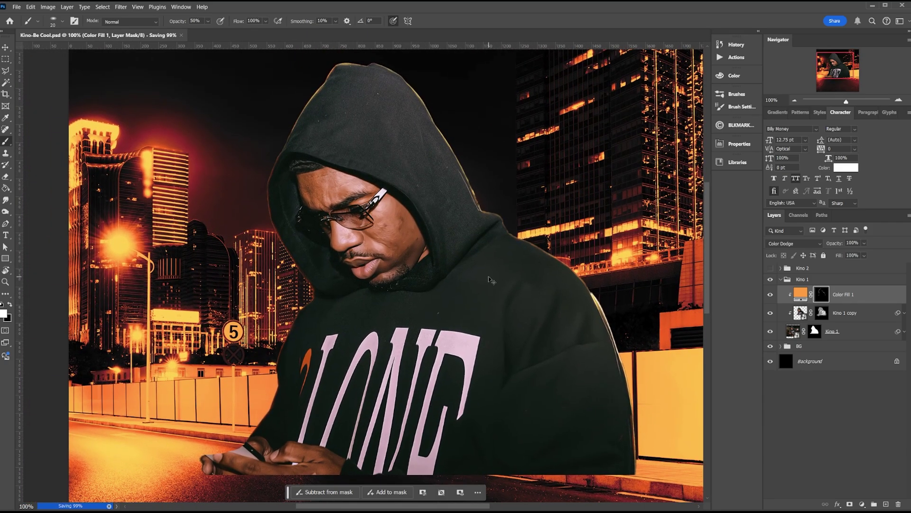
{"action": "right_click", "coordinate": [866, 295]}
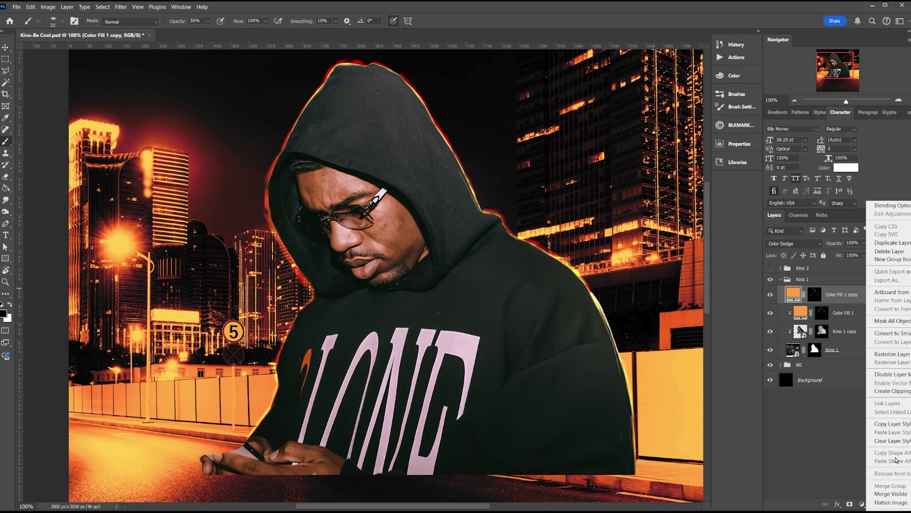
{"action": "left_click", "coordinate": [892, 391]}
{"action": "left_click", "coordinate": [822, 295]}
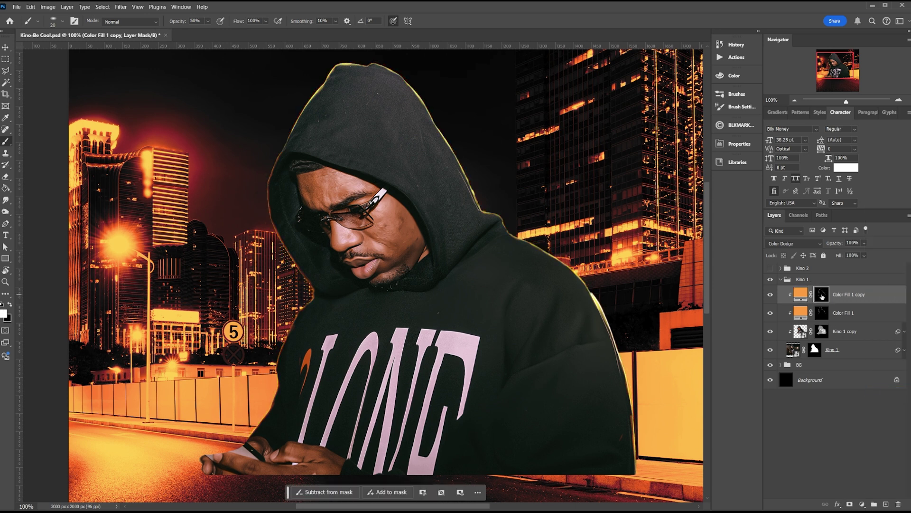
Replace the duplicated fill layer's mask with a new one and invert it to black.
{"action": "right_click", "coordinate": [822, 295]}
{"action": "left_click", "coordinate": [839, 308]}
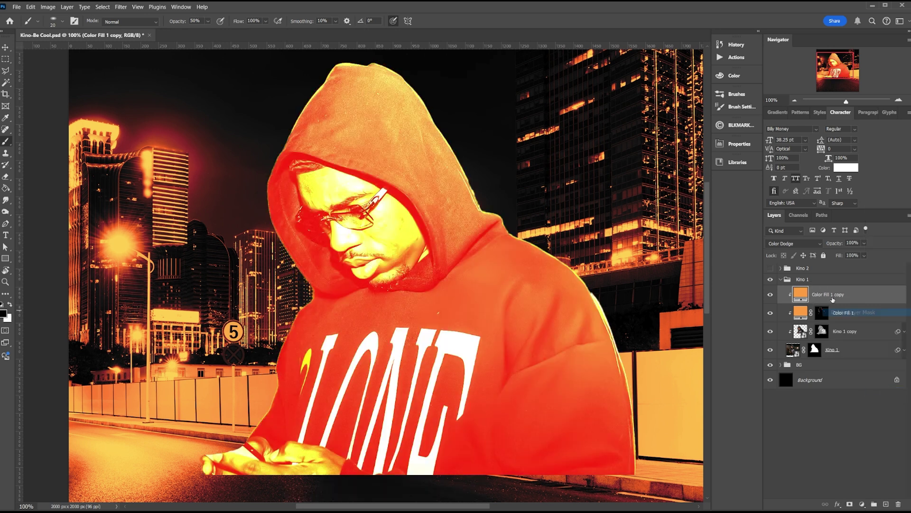
{"action": "left_click", "coordinate": [850, 504]}
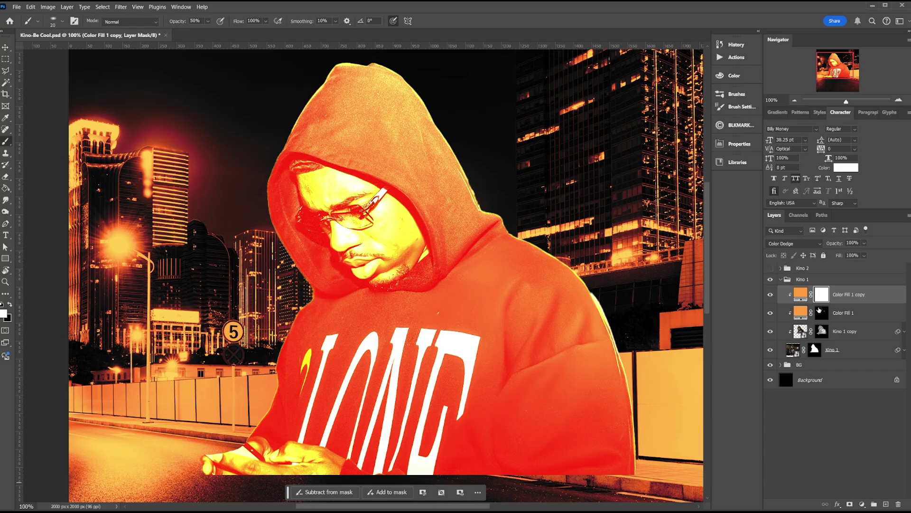
{"action": "key", "text": "ctrl+i"}
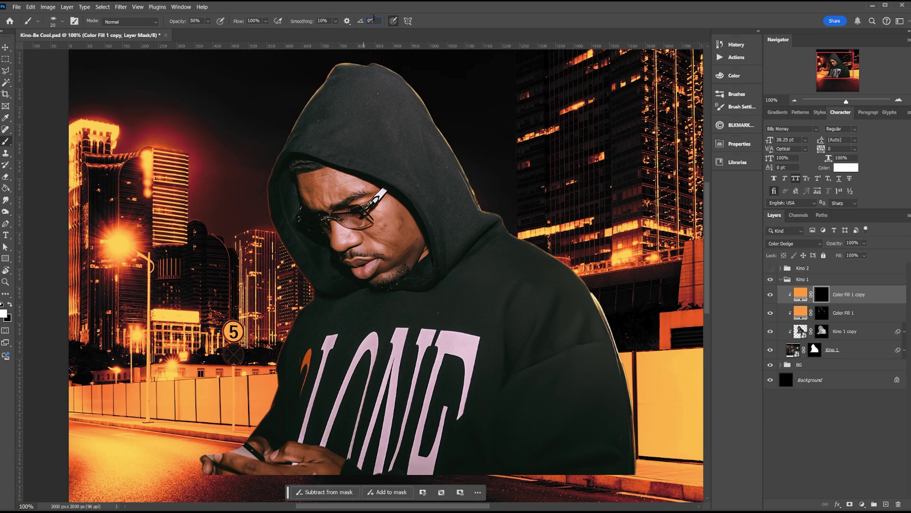
Set the brush to a 71° angle, 100% opacity and 11% flow for fine highlights.
{"action": "type", "text": "21"}
{"action": "key", "text": "Return"}
{"action": "key", "text": "0"}
{"action": "key", "text": "shift+3"}
{"action": "key", "text": "shift+3"}
{"action": "key", "text": "shift+0"}
{"action": "key", "text": "shift+9"}
{"action": "key", "text": "ctrl+plus"}
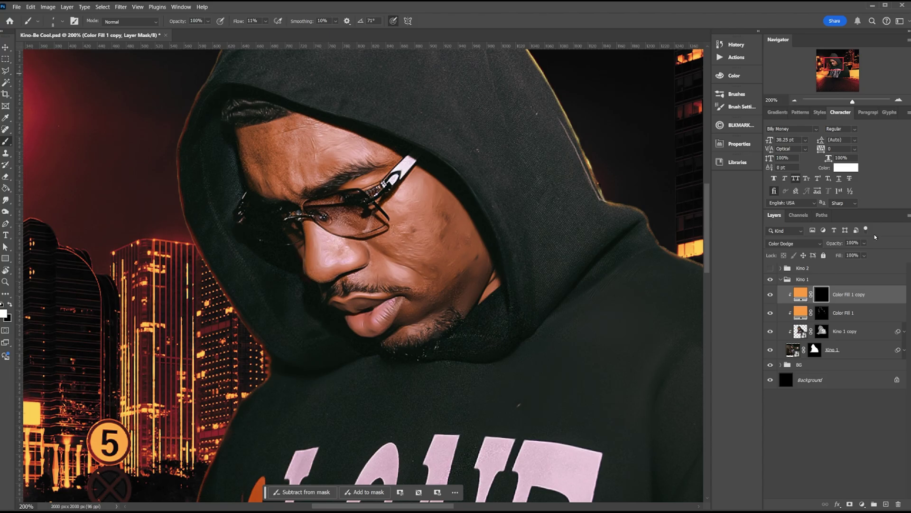
Change the duplicated fill layer's blend mode to Normal and adjust the hardness of the 8 px brush.
{"action": "left_click", "coordinate": [793, 242]}
{"action": "left_click", "coordinate": [780, 246]}
{"action": "left_click_drag", "start_coordinate": [414, 166], "coordinate": [407, 173]}
{"action": "left_click", "coordinate": [53, 23]}
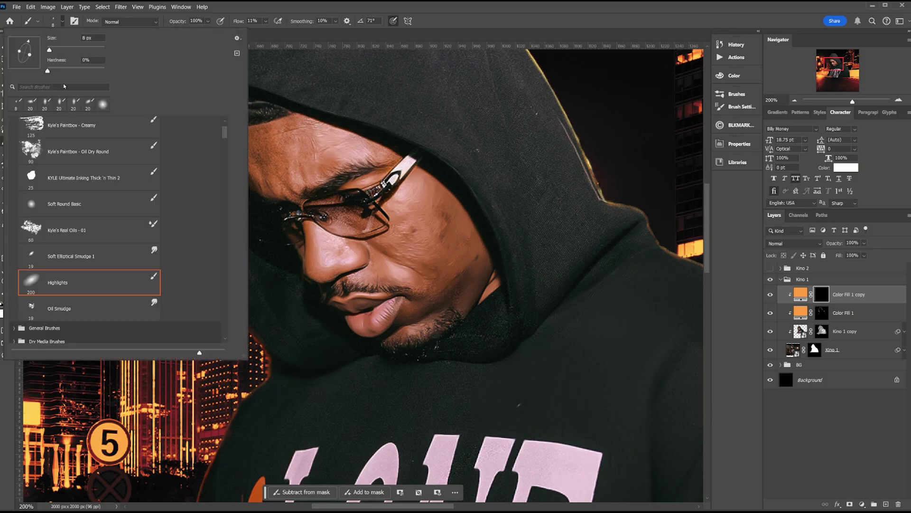
{"action": "left_click_drag", "start_coordinate": [67, 71], "coordinate": [78, 71]}
{"action": "key", "text": "Return"}
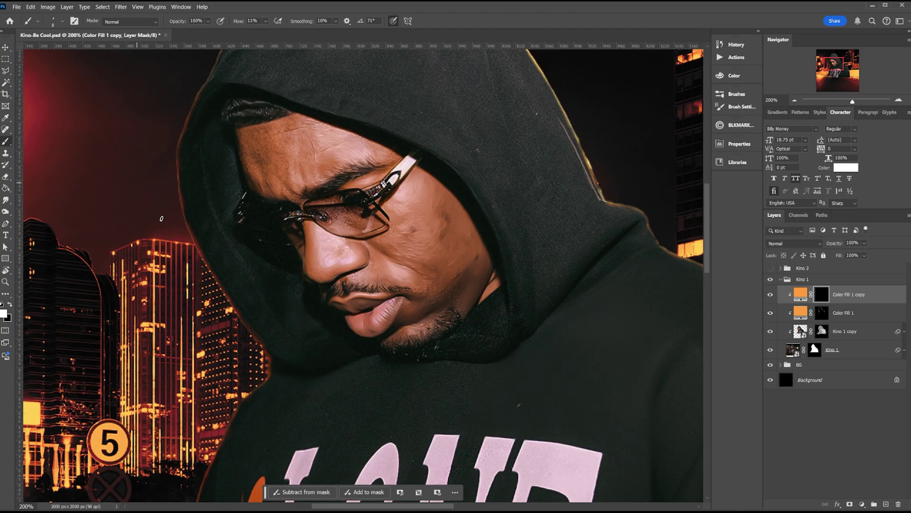
Paint fine orange highlights on the arm of the glasses and along the hoodie's collar under the chin.
{"action": "left_click_drag", "start_coordinate": [378, 311], "coordinate": [351, 281]}
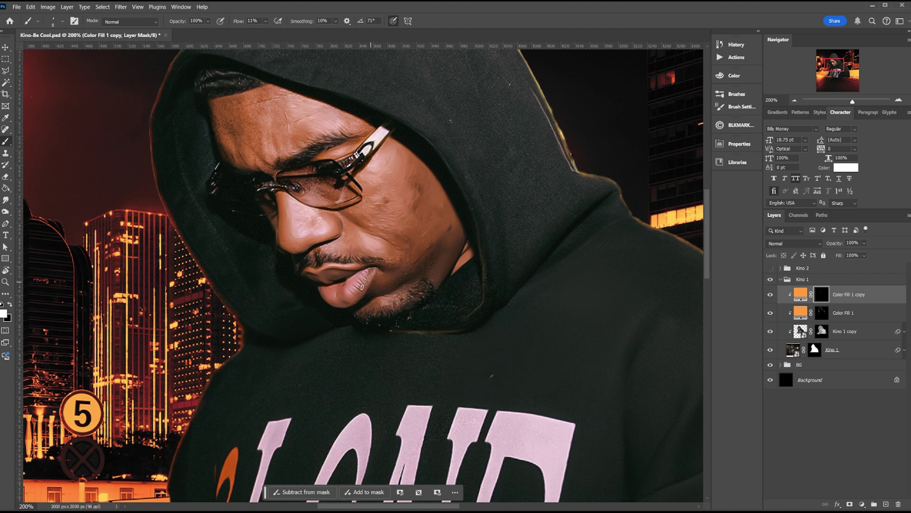
{"action": "left_click_drag", "start_coordinate": [382, 124], "coordinate": [331, 163]}
{"action": "left_click_drag", "start_coordinate": [372, 186], "coordinate": [247, 52]}
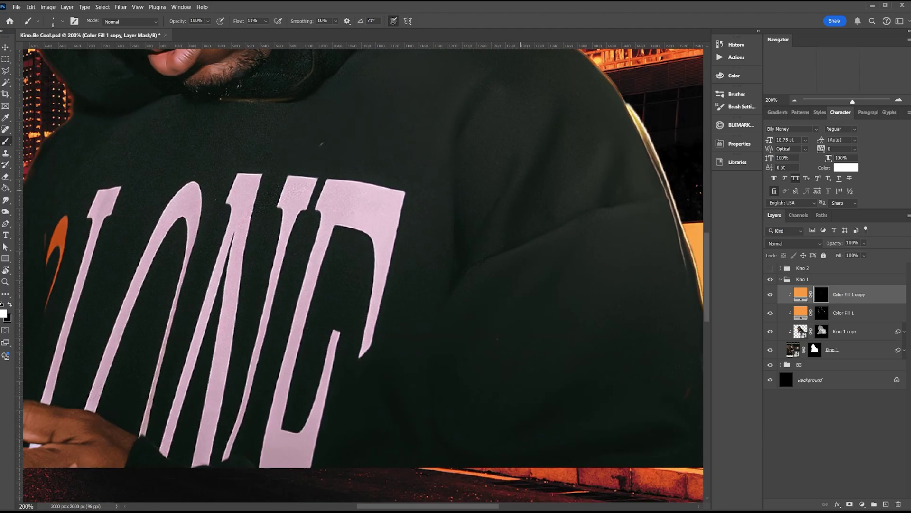
{"action": "mouse_move", "coordinate": [512, 114]}
{"action": "left_mouse_down"}
{"action": "mouse_move", "coordinate": [496, 169]}
{"action": "mouse_move", "coordinate": [478, 181]}
{"action": "mouse_move", "coordinate": [456, 231]}
{"action": "left_mouse_up"}
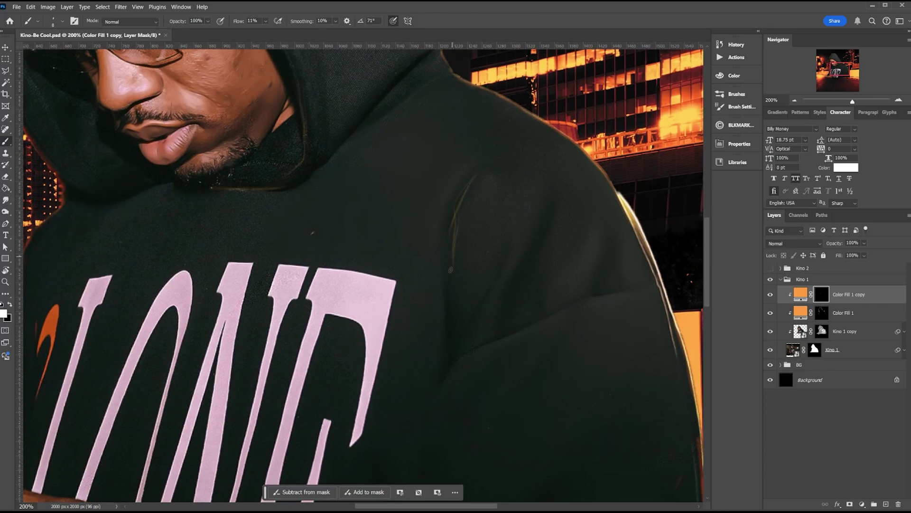
{"action": "key", "text": "ctrl+z"}
{"action": "key", "text": "ctrl+z"}
{"action": "key", "text": "ctrl+z"}
Paint thin highlights along the fabric folds and crease of the back shoulder and sleeve, undoing unsuitable strokes.
{"action": "left_click_drag", "start_coordinate": [458, 172], "coordinate": [437, 229]}
{"action": "key", "text": "ctrl+z"}
{"action": "left_click_drag", "start_coordinate": [450, 353], "coordinate": [453, 270]}
{"action": "key", "text": "ctrl+z"}
{"action": "left_click_drag", "start_coordinate": [447, 346], "coordinate": [447, 257]}
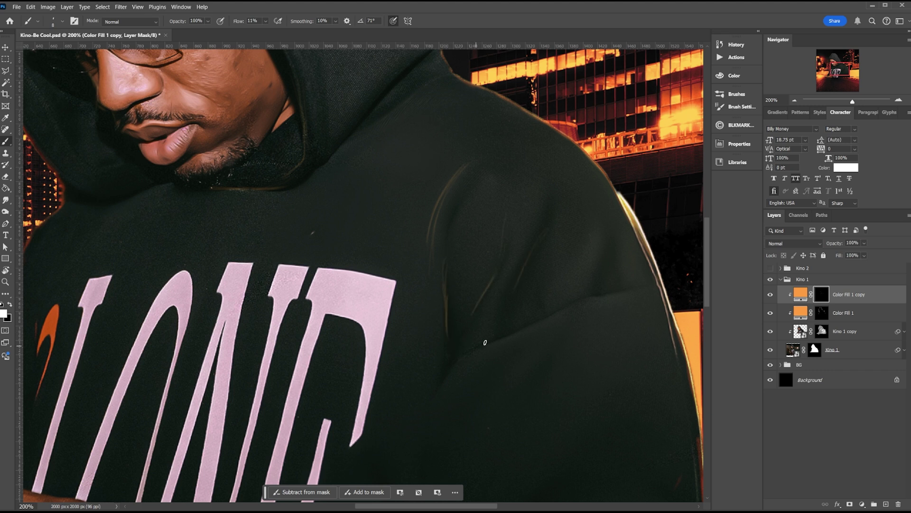
{"action": "left_click_drag", "start_coordinate": [485, 343], "coordinate": [618, 297]}
{"action": "scroll", "coordinate": [407, 174], "scroll_direction": "up", "scroll_amount": 3}
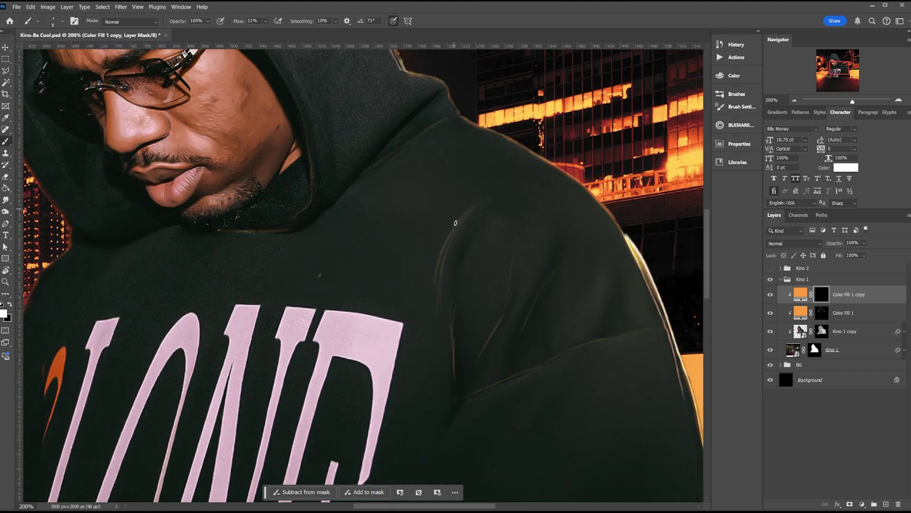
{"action": "left_click_drag", "start_coordinate": [480, 284], "coordinate": [514, 290]}
{"action": "scroll", "coordinate": [480, 292], "scroll_direction": "up", "scroll_amount": 4}
Soften the collar highlight with black and paint thin white mask strokes along the hood's inner edge and folds.
{"action": "key", "text": "x"}
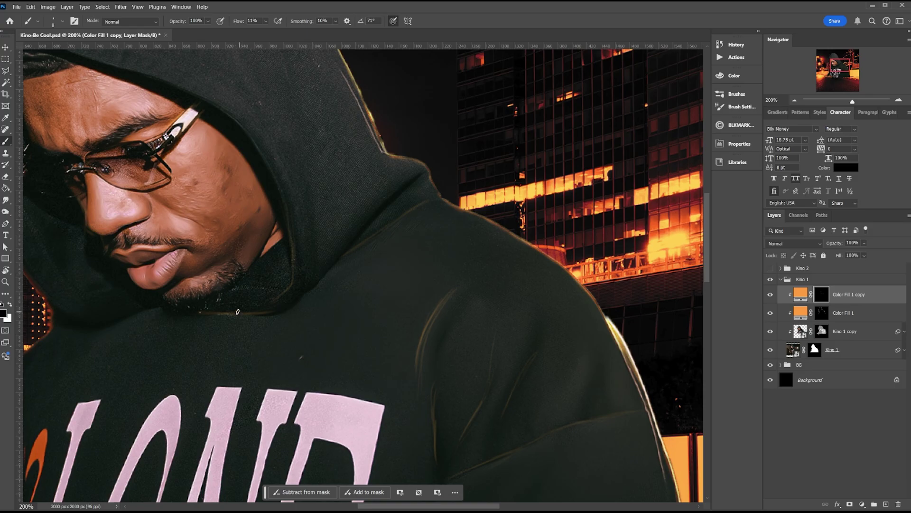
{"action": "key", "text": "x"}
{"action": "left_click_drag", "start_coordinate": [312, 212], "coordinate": [312, 275]}
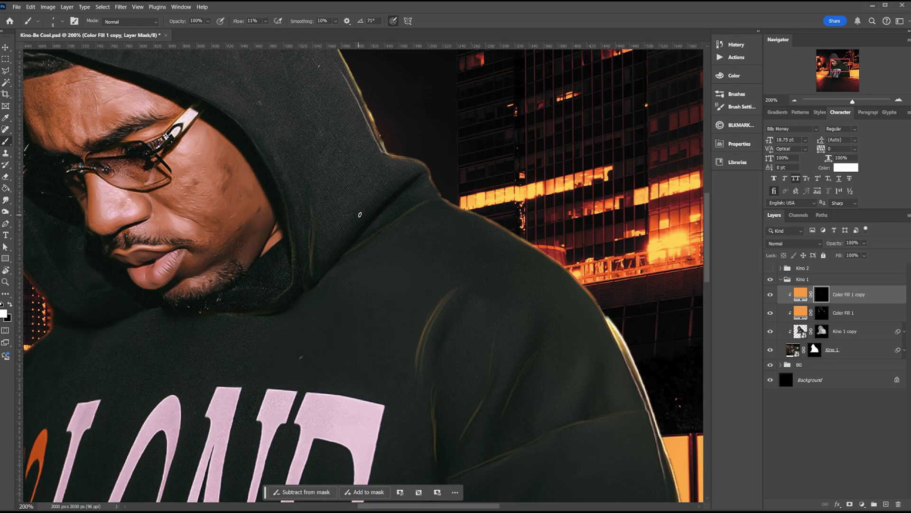
{"action": "mouse_move", "coordinate": [368, 207]}
{"action": "left_mouse_down"}
{"action": "mouse_move", "coordinate": [390, 184]}
{"action": "mouse_move", "coordinate": [354, 222]}
{"action": "mouse_move", "coordinate": [401, 173]}
{"action": "mouse_move", "coordinate": [353, 222]}
{"action": "left_mouse_up"}
{"action": "left_click_drag", "start_coordinate": [367, 163], "coordinate": [403, 194]}
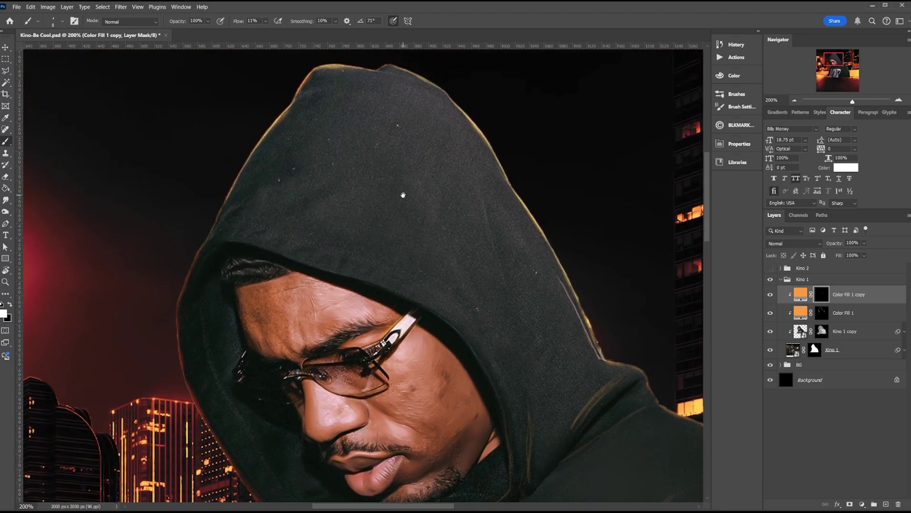
Set the brush flow to 10% and expand the Kino 1 group to reach its layers.
{"action": "scroll", "coordinate": [403, 194], "scroll_direction": "down", "scroll_amount": 10}
{"action": "scroll", "coordinate": [397, 204], "scroll_direction": "up", "scroll_amount": 3}
{"action": "key", "text": "ctrl+minus"}
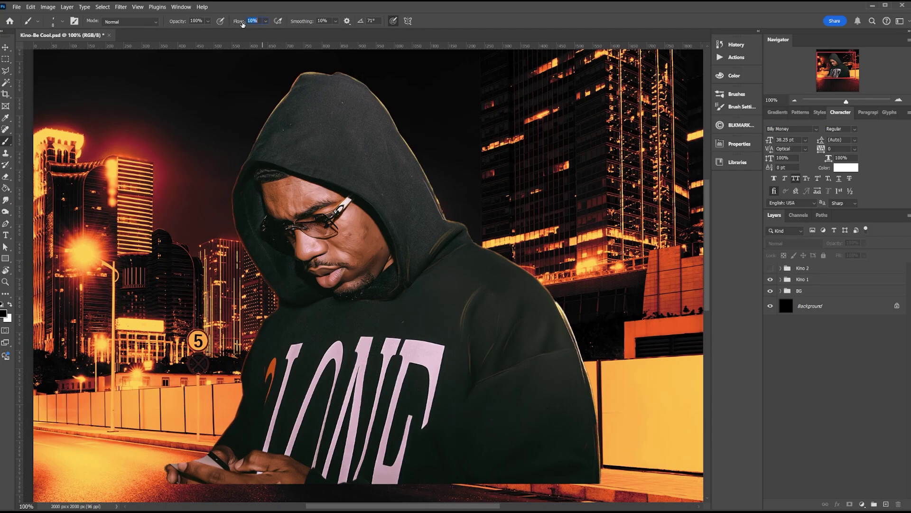
{"action": "left_click", "coordinate": [780, 279]}
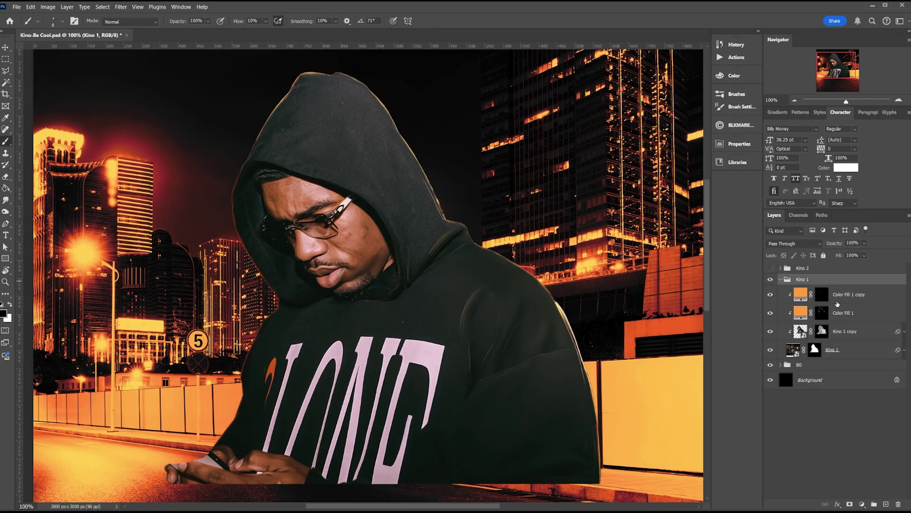
Add a clipped Curves adjustment above Color Fill 1 copy and pull the shadows down to input 51, output 14.
{"action": "left_click", "coordinate": [872, 298]}
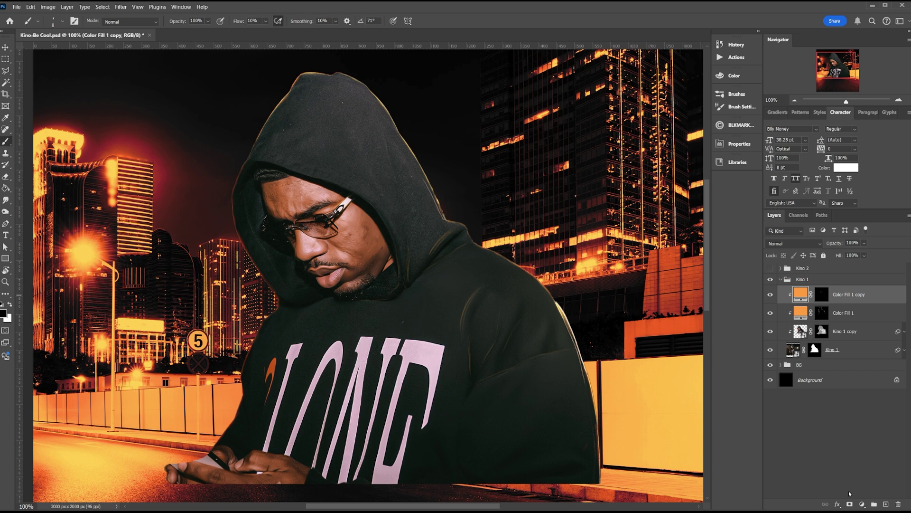
{"action": "left_click", "coordinate": [863, 505]}
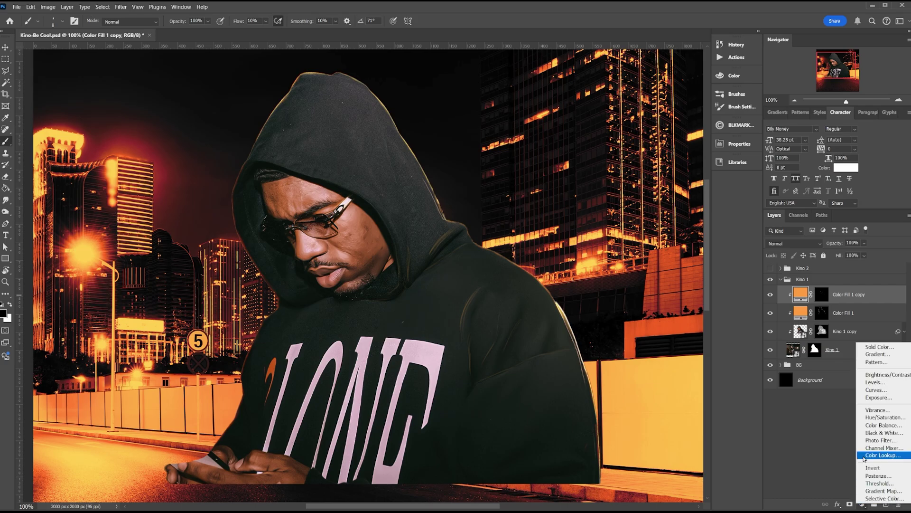
{"action": "left_click", "coordinate": [882, 390]}
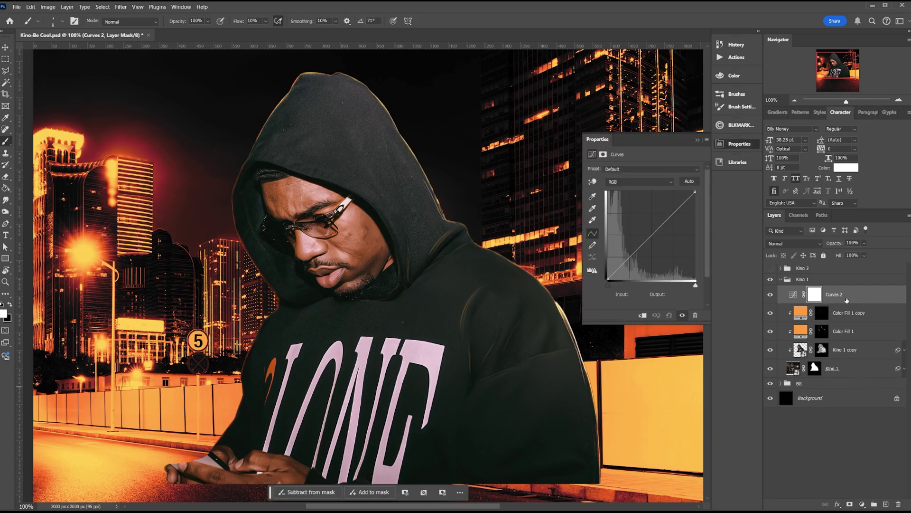
{"action": "left_click", "coordinate": [644, 318]}
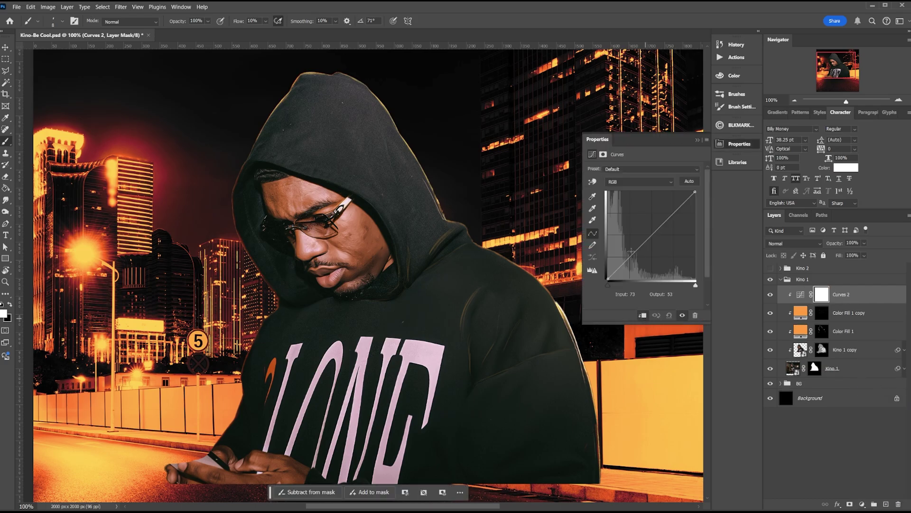
{"action": "mouse_move", "coordinate": [629, 256]}
{"action": "left_mouse_down"}
{"action": "mouse_move", "coordinate": [637, 267]}
{"action": "mouse_move", "coordinate": [637, 258]}
{"action": "mouse_move", "coordinate": [626, 274]}
{"action": "left_mouse_up"}
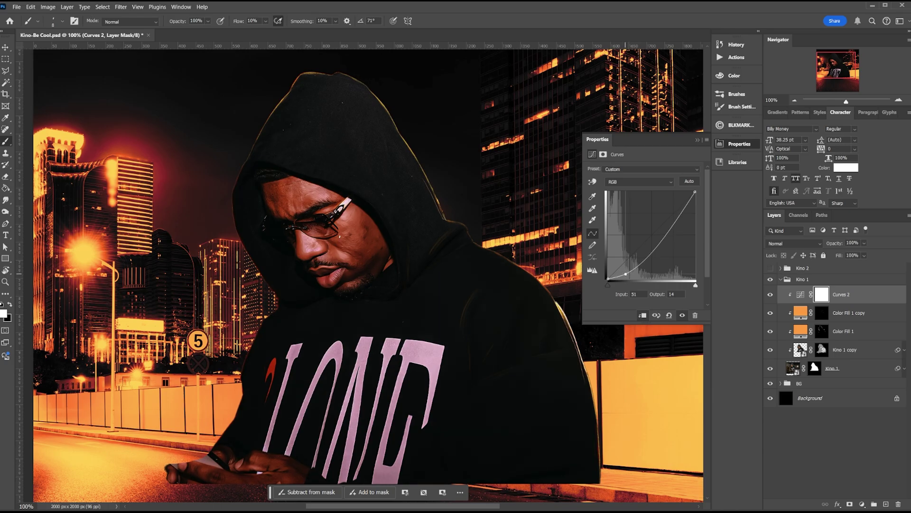
{"action": "left_click", "coordinate": [697, 140]}
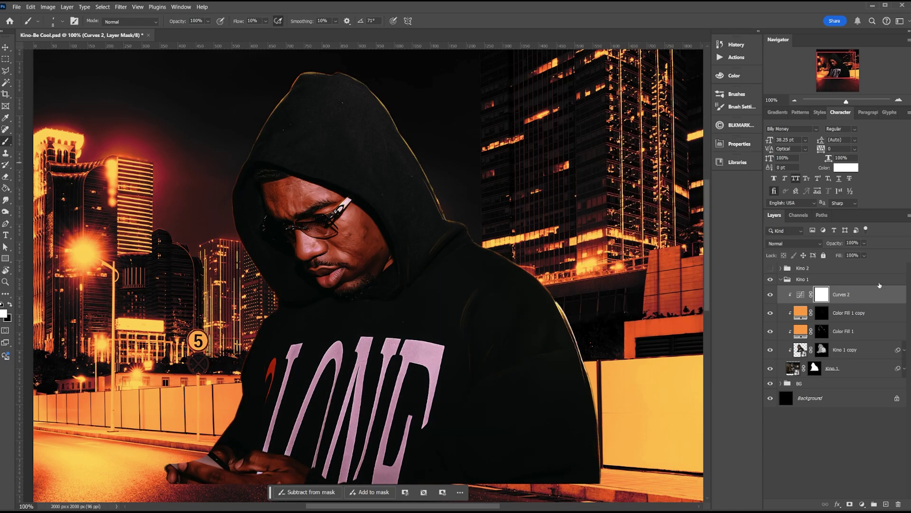
Set the darkening Curves layer to Luminosity blending, invert its mask to black, and save the document.
{"action": "left_click", "coordinate": [794, 243]}
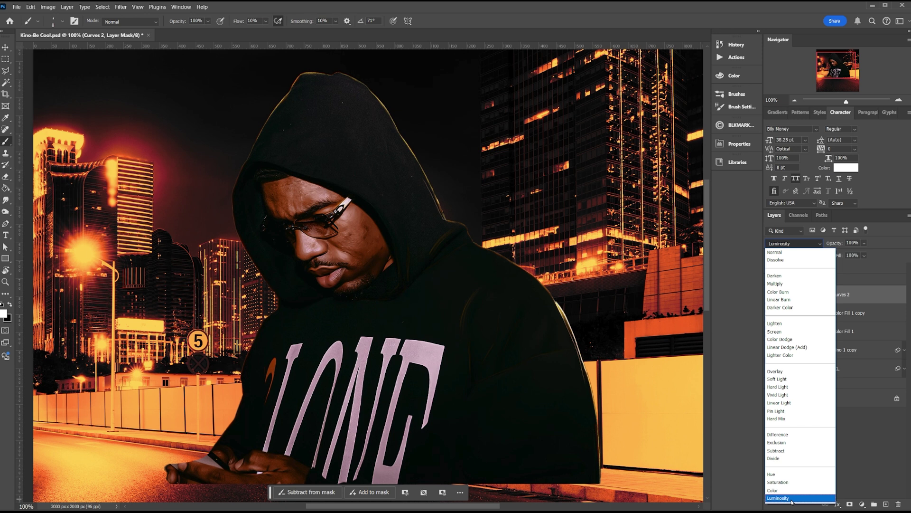
{"action": "left_click", "coordinate": [793, 498]}
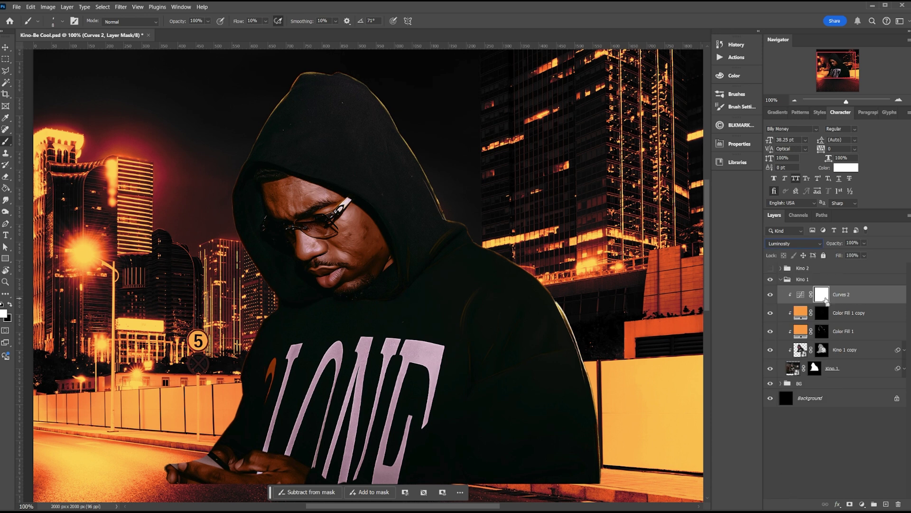
{"action": "key", "text": "ctrl+i"}
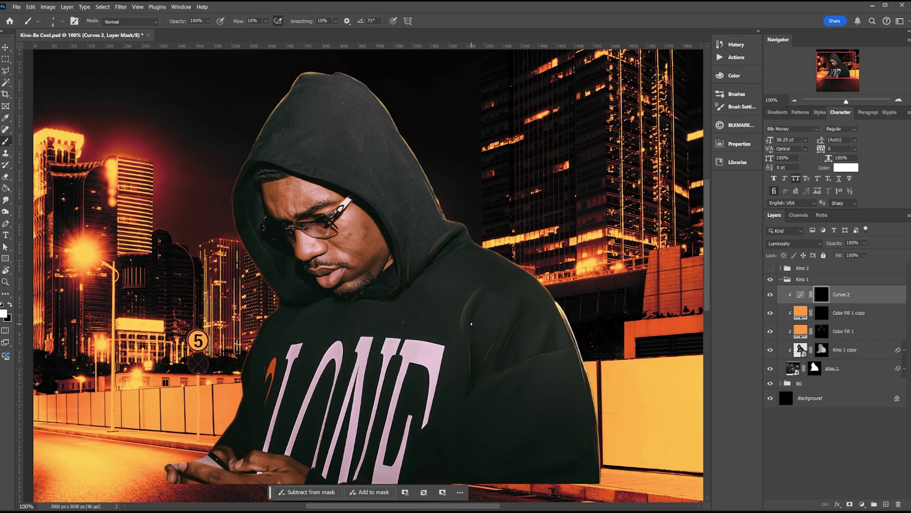
{"action": "key", "text": "ctrl+s"}
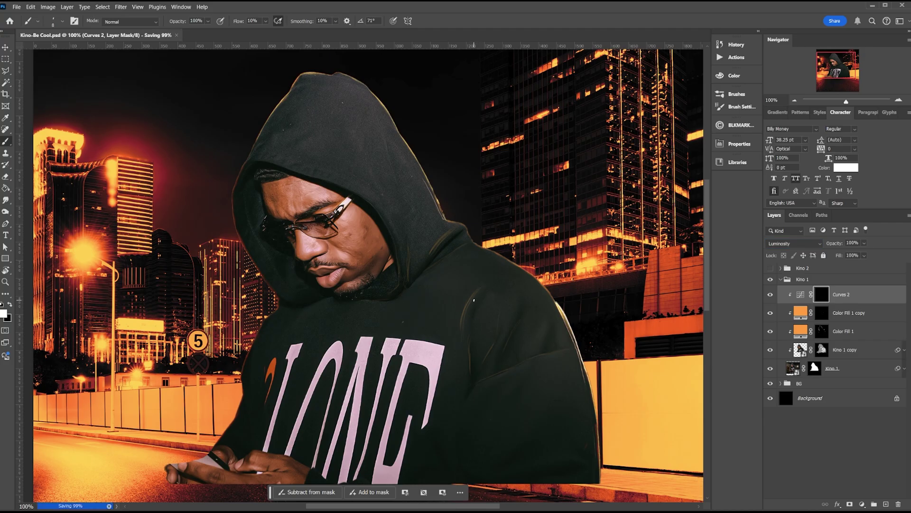
Set the brush flow to 10% and paint white on the Curves 2 mask with a 100 px brush to deepen the sleeve's shadows.
{"action": "left_click_drag", "start_coordinate": [266, 21], "coordinate": [265, 32]}
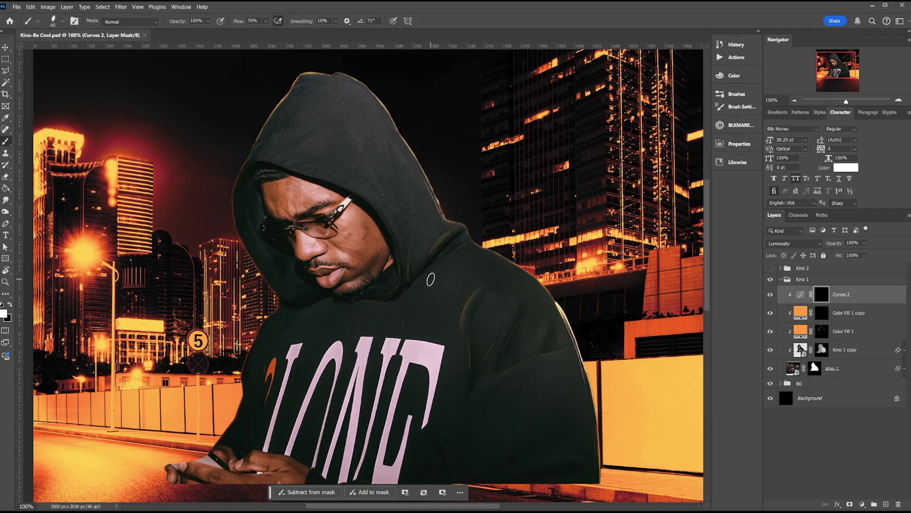
{"action": "left_click", "coordinate": [54, 21]}
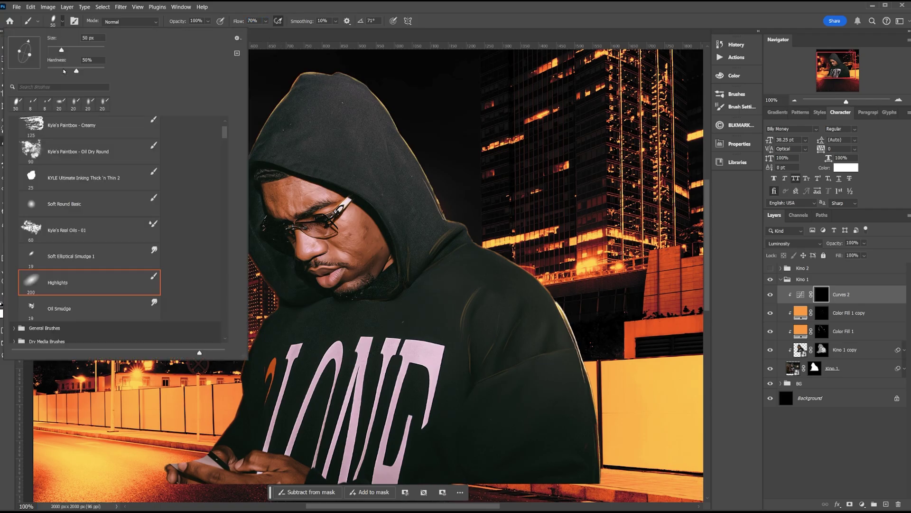
{"action": "key", "text": "Return"}
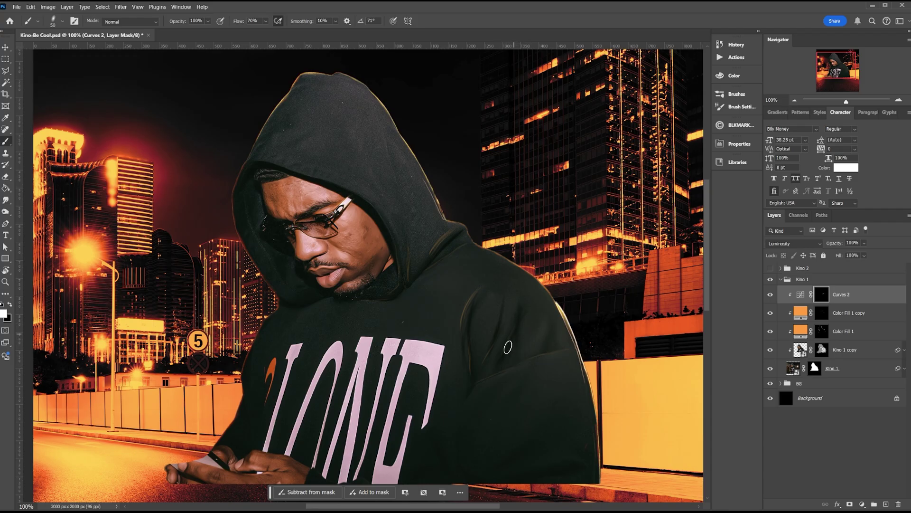
{"action": "left_click_drag", "start_coordinate": [237, 25], "coordinate": [233, 25]}
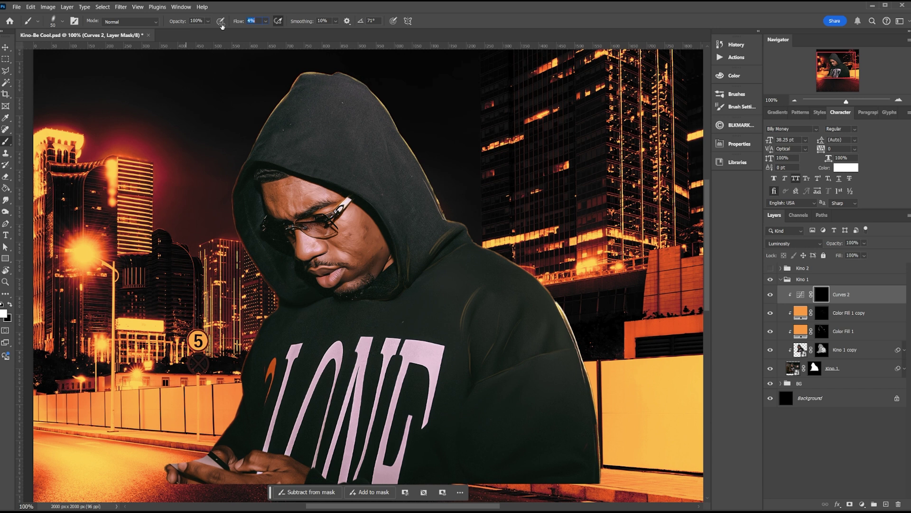
{"action": "left_click_drag", "start_coordinate": [224, 26], "coordinate": [223, 26]}
{"action": "key", "text": "bracketright"}
{"action": "key", "text": "bracketright"}
{"action": "key", "text": "bracketright"}
{"action": "key", "text": "bracketright"}
{"action": "mouse_move", "coordinate": [470, 323]}
{"action": "left_mouse_down"}
{"action": "mouse_move", "coordinate": [461, 268]}
{"action": "mouse_move", "coordinate": [473, 279]}
{"action": "mouse_move", "coordinate": [470, 327]}
{"action": "left_mouse_up"}
{"action": "key", "text": "bracketright"}
{"action": "mouse_move", "coordinate": [547, 349]}
{"action": "left_mouse_down"}
{"action": "mouse_move", "coordinate": [526, 305]}
{"action": "mouse_move", "coordinate": [539, 288]}
{"action": "mouse_move", "coordinate": [519, 293]}
{"action": "mouse_move", "coordinate": [511, 302]}
{"action": "mouse_move", "coordinate": [537, 315]}
{"action": "mouse_move", "coordinate": [544, 359]}
{"action": "mouse_move", "coordinate": [494, 376]}
{"action": "mouse_move", "coordinate": [570, 353]}
{"action": "mouse_move", "coordinate": [504, 425]}
{"action": "mouse_move", "coordinate": [574, 443]}
{"action": "mouse_move", "coordinate": [545, 460]}
{"action": "mouse_move", "coordinate": [578, 462]}
{"action": "left_mouse_up"}
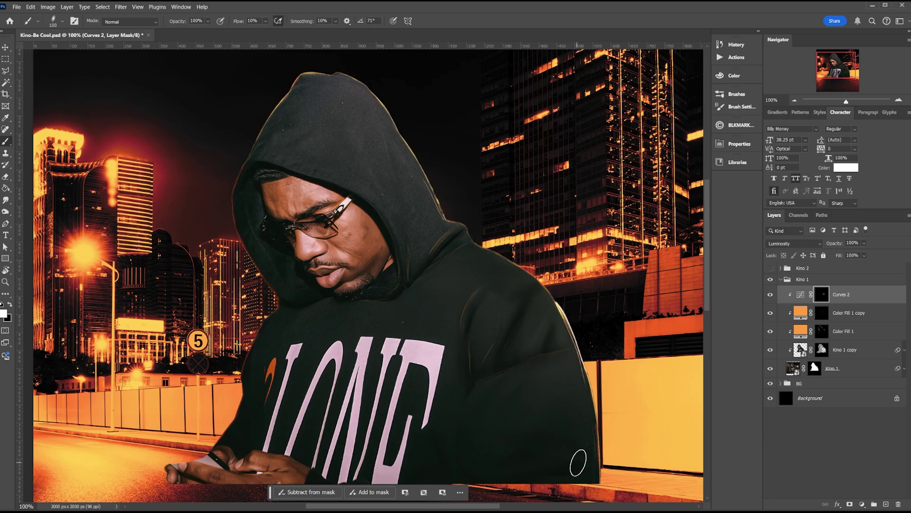
Paint shadows over the hood, its inner edges and the neck area on the Curves 2 mask with varying brush sizes, and save.
{"action": "mouse_move", "coordinate": [417, 272]}
{"action": "left_mouse_down"}
{"action": "mouse_move", "coordinate": [299, 157]}
{"action": "mouse_move", "coordinate": [287, 92]}
{"action": "mouse_move", "coordinate": [345, 71]}
{"action": "mouse_move", "coordinate": [348, 82]}
{"action": "mouse_move", "coordinate": [295, 147]}
{"action": "mouse_move", "coordinate": [368, 93]}
{"action": "mouse_move", "coordinate": [407, 213]}
{"action": "mouse_move", "coordinate": [440, 220]}
{"action": "mouse_move", "coordinate": [427, 176]}
{"action": "mouse_move", "coordinate": [336, 83]}
{"action": "mouse_move", "coordinate": [428, 235]}
{"action": "mouse_move", "coordinate": [326, 109]}
{"action": "mouse_move", "coordinate": [362, 116]}
{"action": "mouse_move", "coordinate": [293, 129]}
{"action": "mouse_move", "coordinate": [371, 145]}
{"action": "mouse_move", "coordinate": [370, 190]}
{"action": "mouse_move", "coordinate": [377, 146]}
{"action": "mouse_move", "coordinate": [400, 127]}
{"action": "mouse_move", "coordinate": [416, 221]}
{"action": "mouse_move", "coordinate": [395, 127]}
{"action": "mouse_move", "coordinate": [419, 195]}
{"action": "mouse_move", "coordinate": [400, 158]}
{"action": "mouse_move", "coordinate": [398, 192]}
{"action": "mouse_move", "coordinate": [431, 238]}
{"action": "mouse_move", "coordinate": [464, 231]}
{"action": "mouse_move", "coordinate": [454, 243]}
{"action": "mouse_move", "coordinate": [484, 227]}
{"action": "mouse_move", "coordinate": [405, 251]}
{"action": "mouse_move", "coordinate": [385, 207]}
{"action": "mouse_move", "coordinate": [420, 258]}
{"action": "mouse_move", "coordinate": [373, 301]}
{"action": "mouse_move", "coordinate": [378, 241]}
{"action": "mouse_move", "coordinate": [385, 281]}
{"action": "mouse_move", "coordinate": [396, 247]}
{"action": "mouse_move", "coordinate": [384, 275]}
{"action": "mouse_move", "coordinate": [346, 263]}
{"action": "mouse_move", "coordinate": [339, 275]}
{"action": "mouse_move", "coordinate": [349, 261]}
{"action": "mouse_move", "coordinate": [341, 285]}
{"action": "mouse_move", "coordinate": [345, 274]}
{"action": "mouse_move", "coordinate": [319, 264]}
{"action": "mouse_move", "coordinate": [333, 258]}
{"action": "mouse_move", "coordinate": [318, 248]}
{"action": "left_mouse_up"}
{"action": "key", "text": "bracketleft"}
{"action": "key", "text": "bracketleft"}
{"action": "key", "text": "bracketleft"}
{"action": "key", "text": "bracketleft"}
{"action": "key", "text": "bracketleft"}
{"action": "key", "text": "bracketleft"}
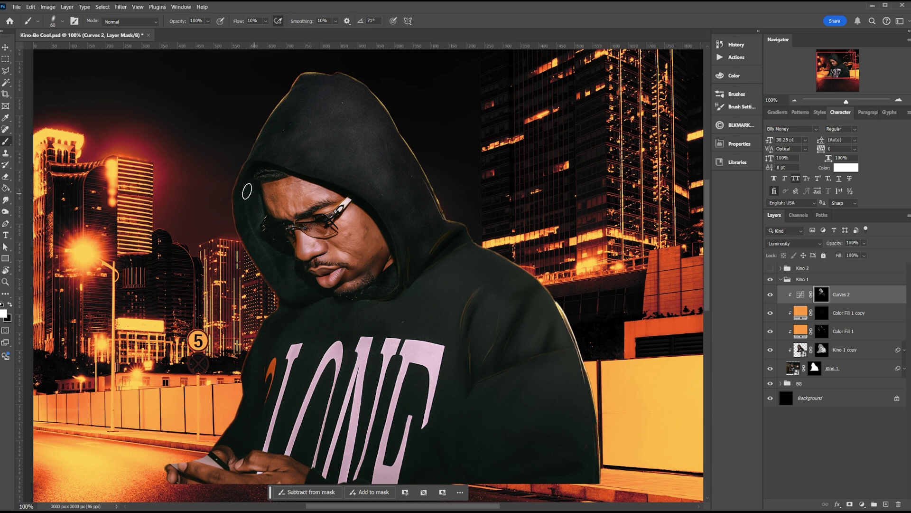
{"action": "key", "text": "bracketright"}
{"action": "key", "text": "bracketright"}
{"action": "key", "text": "bracketright"}
{"action": "key", "text": "bracketright"}
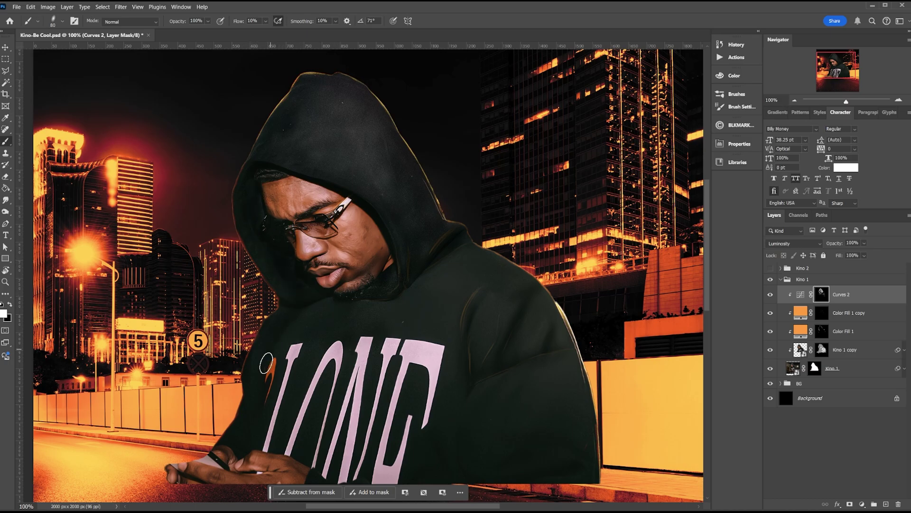
{"action": "key", "text": "ctrl+s"}
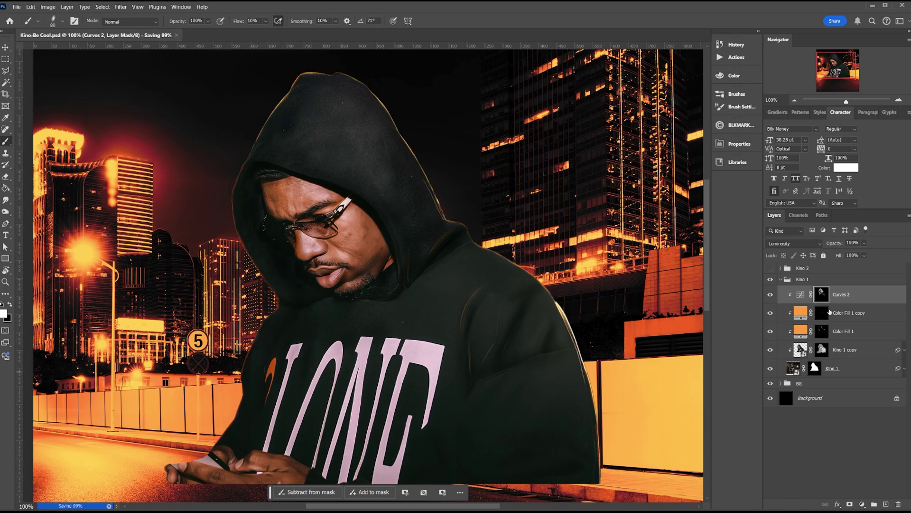
Add a second clipped Curves adjustment that raises the curve at input 141 to brighten the figure, and invert its mask to black.
{"action": "left_click", "coordinate": [862, 504]}
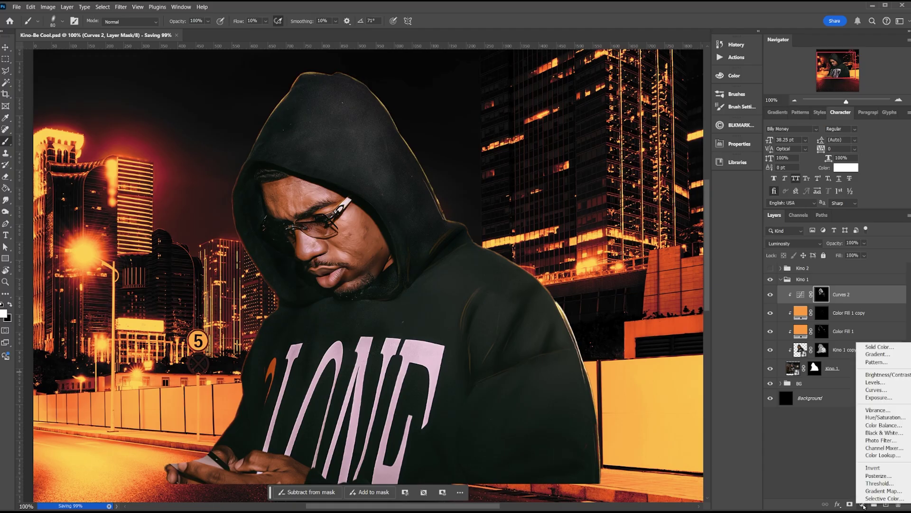
{"action": "left_click", "coordinate": [876, 389]}
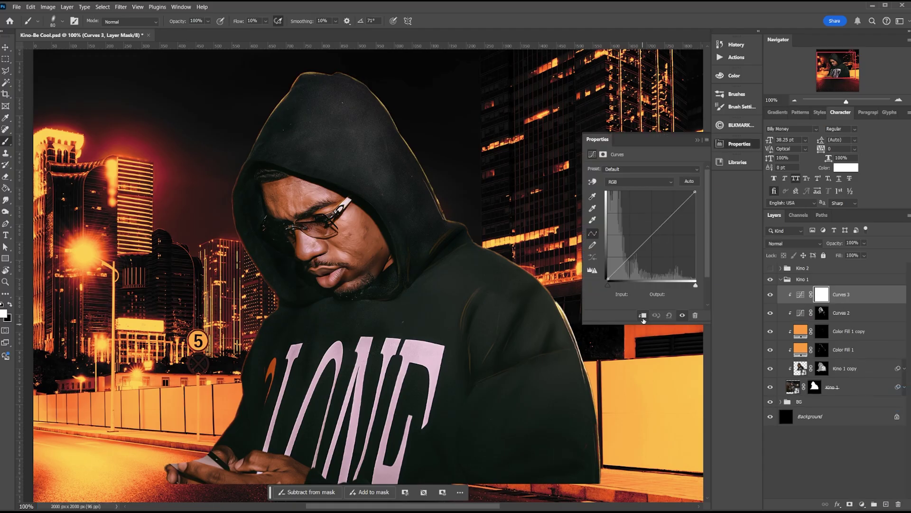
{"action": "left_click_drag", "start_coordinate": [660, 227], "coordinate": [657, 202]}
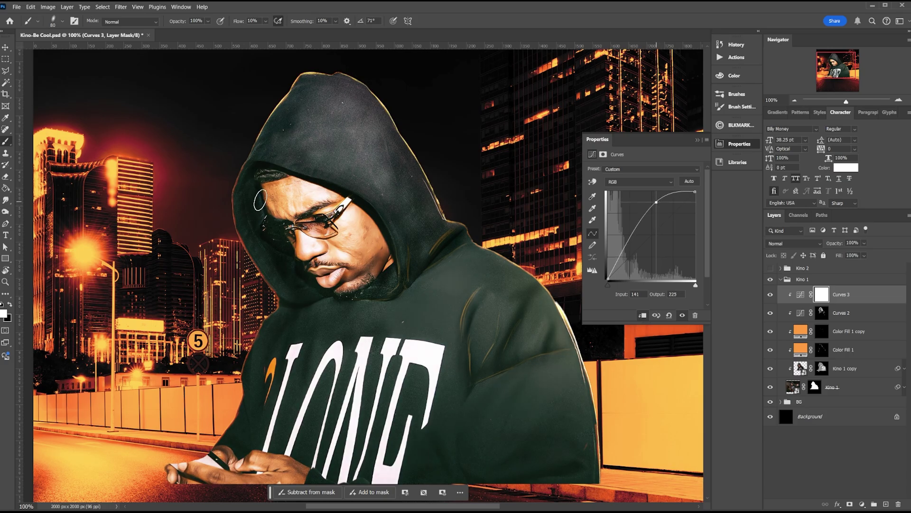
{"action": "left_click", "coordinate": [697, 139]}
{"action": "key", "text": "ctrl+i"}
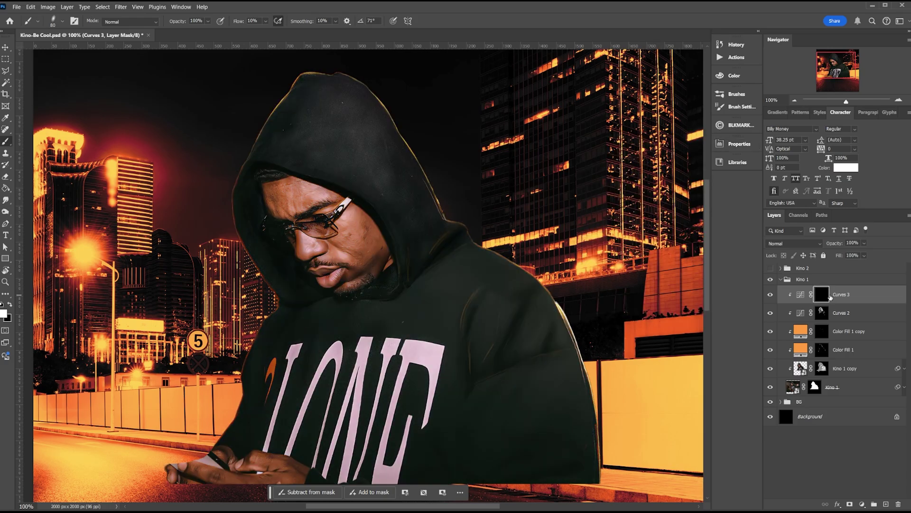
Paint white on the Curves 3 mask with a small brush to brighten the forehead, nose, cheek and lips.
{"action": "key", "text": "bracketleft"}
{"action": "key", "text": "bracketleft"}
{"action": "key", "text": "bracketleft"}
{"action": "key", "text": "bracketleft"}
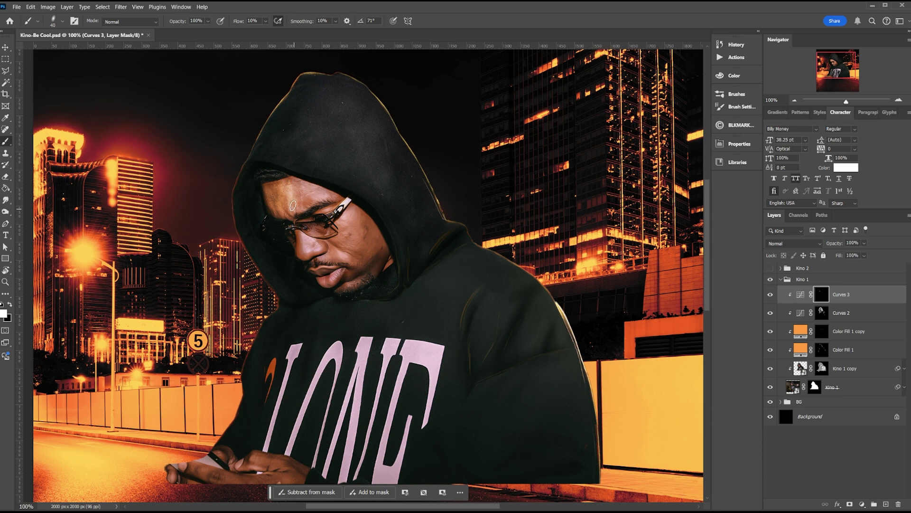
{"action": "key", "text": "bracketleft"}
{"action": "mouse_move", "coordinate": [278, 206]}
{"action": "left_mouse_down"}
{"action": "mouse_move", "coordinate": [302, 245]}
{"action": "mouse_move", "coordinate": [323, 256]}
{"action": "left_mouse_up"}
{"action": "key", "text": "bracketleft"}
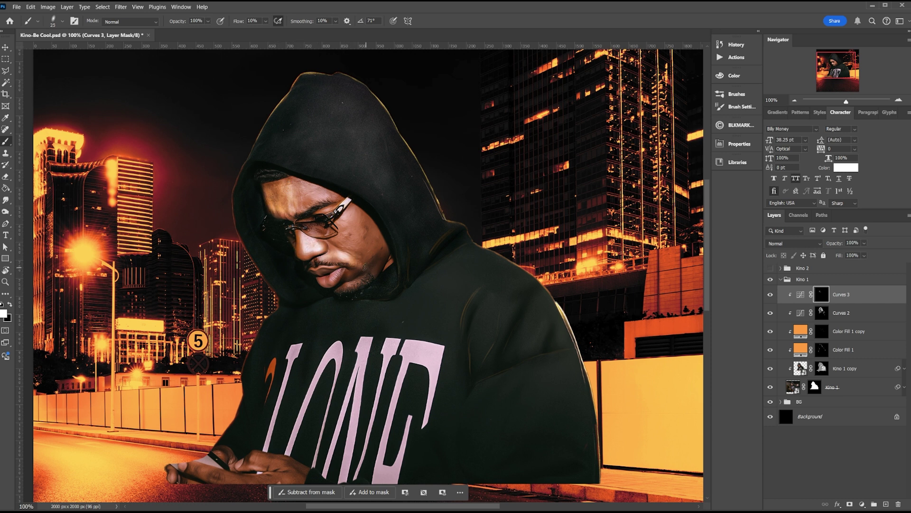
{"action": "left_click_drag", "start_coordinate": [312, 274], "coordinate": [325, 283]}
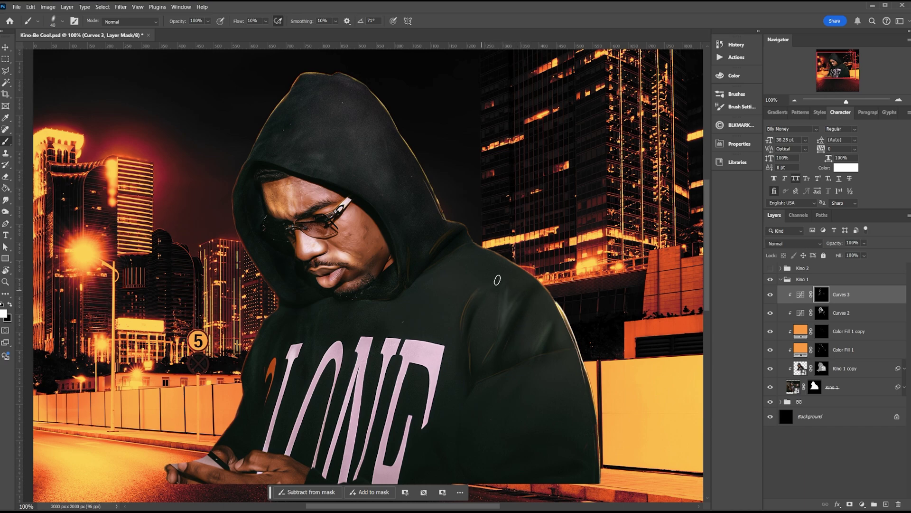
Paint highlights along the shoulder and sleeve folds, reduce the Curves 3 layer's opacity to 28%, and save the document.
{"action": "left_click_drag", "start_coordinate": [498, 280], "coordinate": [475, 374]}
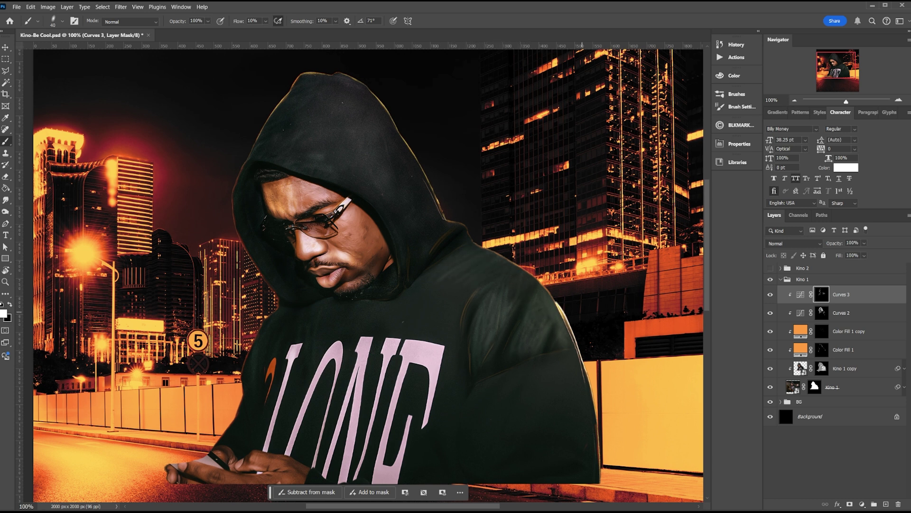
{"action": "left_click_drag", "start_coordinate": [838, 243], "coordinate": [810, 243]}
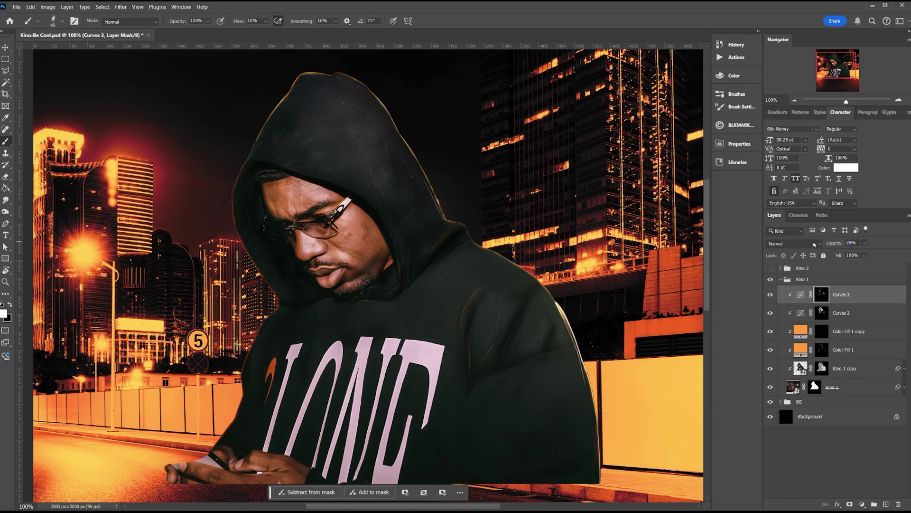
{"action": "key", "text": "ctrl+s"}
{"action": "key", "text": "ctrl+minus"}
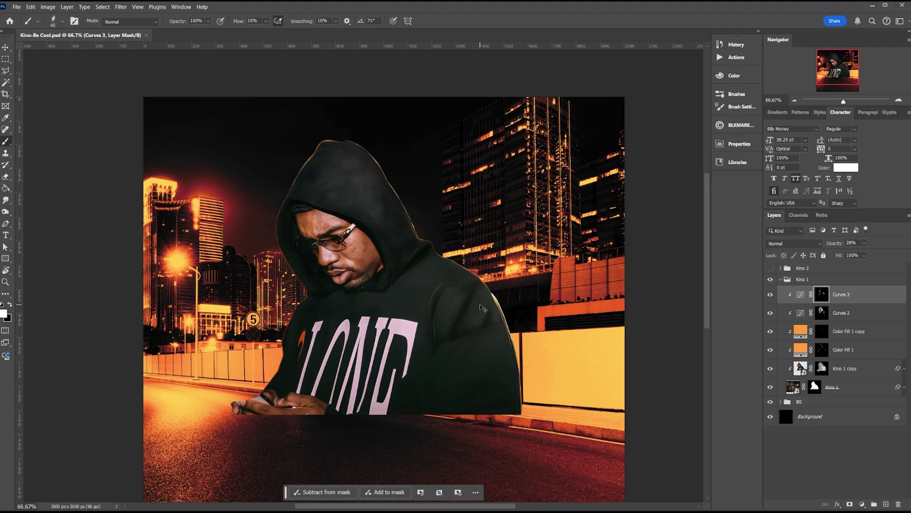
Duplicate the Color Fill 1 layer, move the copy into the Kino 2 group, and collapse the Kino 1 group.
{"action": "left_click", "coordinate": [856, 351]}
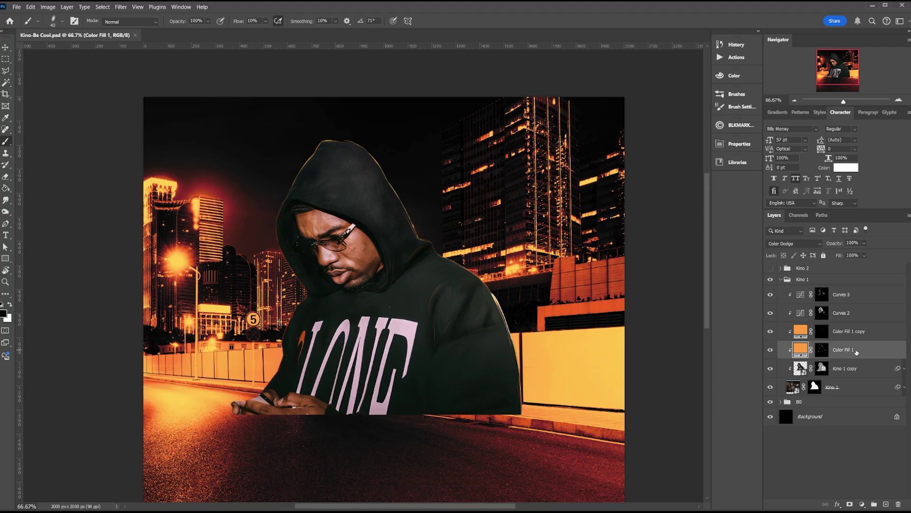
{"action": "key", "text": "ctrl+j"}
{"action": "left_click_drag", "start_coordinate": [801, 350], "coordinate": [805, 269]}
{"action": "left_click", "coordinate": [781, 280]}
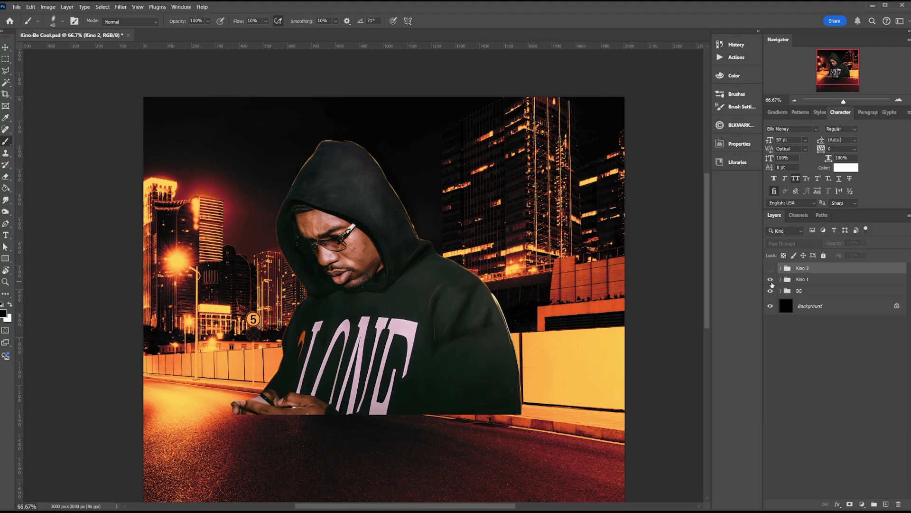
Hide the Kino 1 group, show the Kino 2 group, and expand it to reach its layers.
{"action": "left_click", "coordinate": [770, 279]}
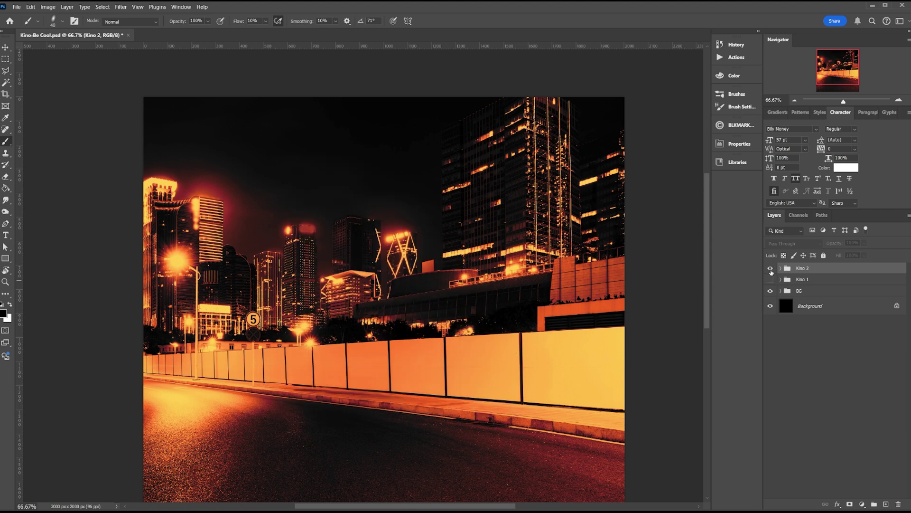
{"action": "left_click", "coordinate": [770, 268]}
{"action": "left_click", "coordinate": [780, 269]}
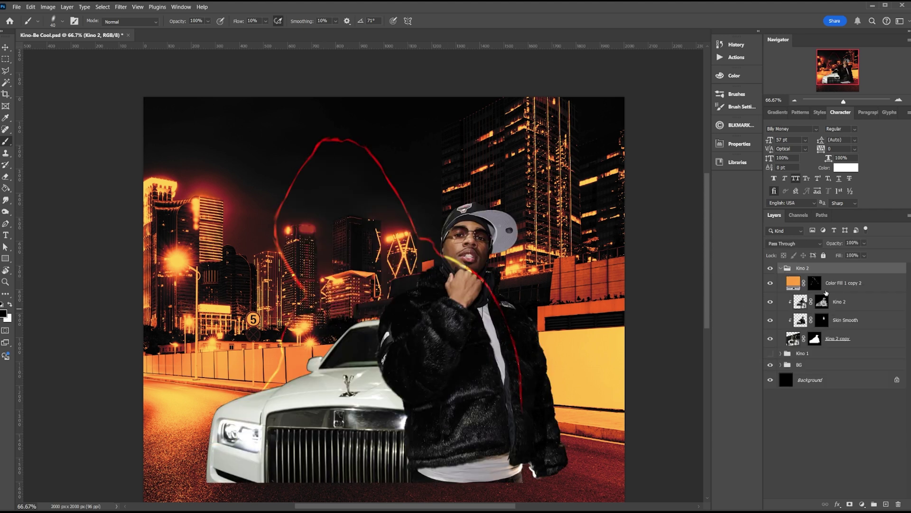
Clip Color Fill 1 copy 2 to the layers below it and delete its layer mask.
{"action": "left_click", "coordinate": [872, 285]}
{"action": "right_click", "coordinate": [873, 285]}
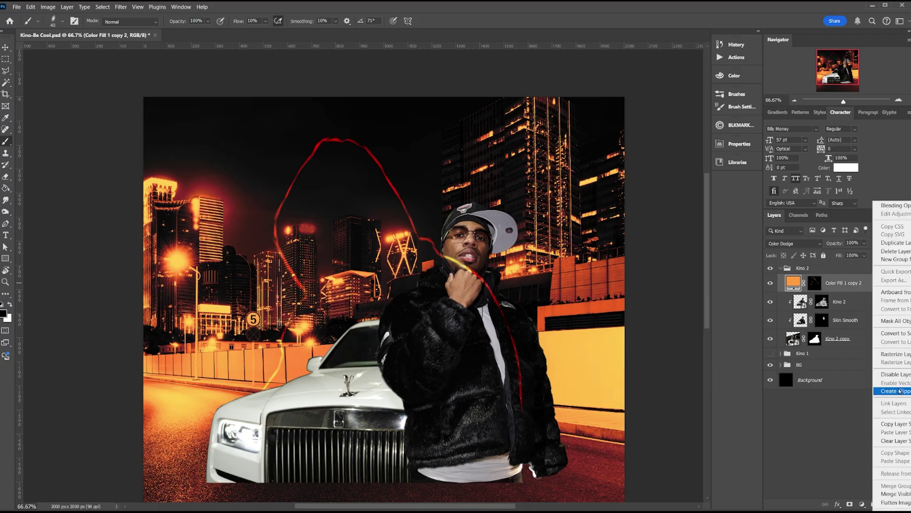
{"action": "left_click", "coordinate": [888, 391]}
{"action": "right_click", "coordinate": [825, 289]}
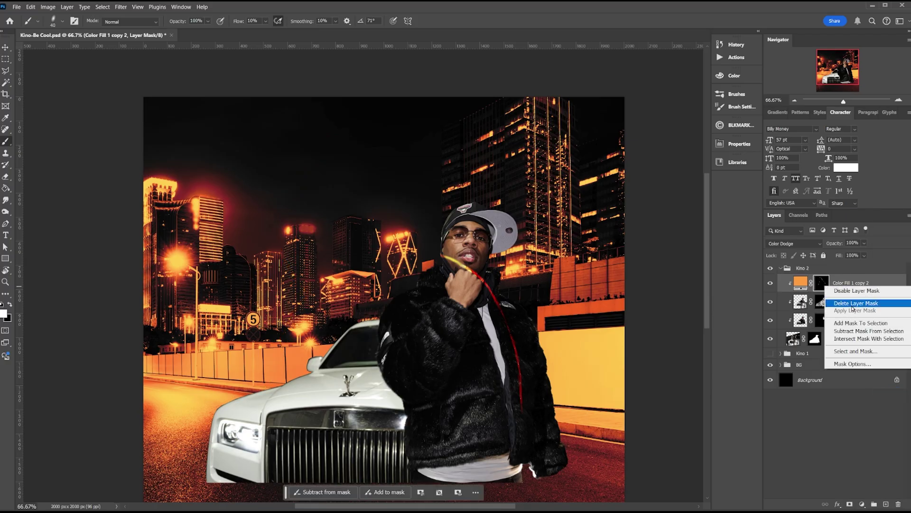
{"action": "left_click", "coordinate": [851, 306]}
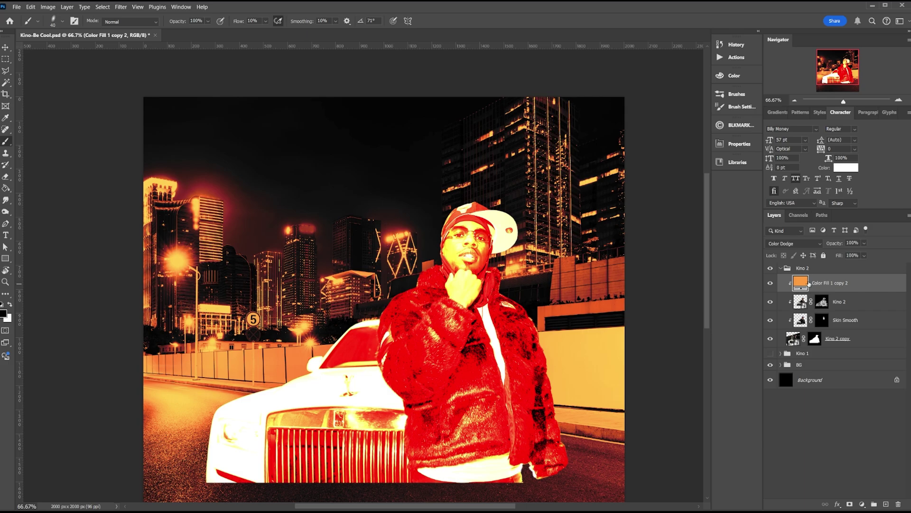
Add a black layer mask to Color Fill 1 copy 2 and paint a thin orange rim along the jacket's city-side shoulder and collar.
{"action": "left_click", "coordinate": [849, 505]}
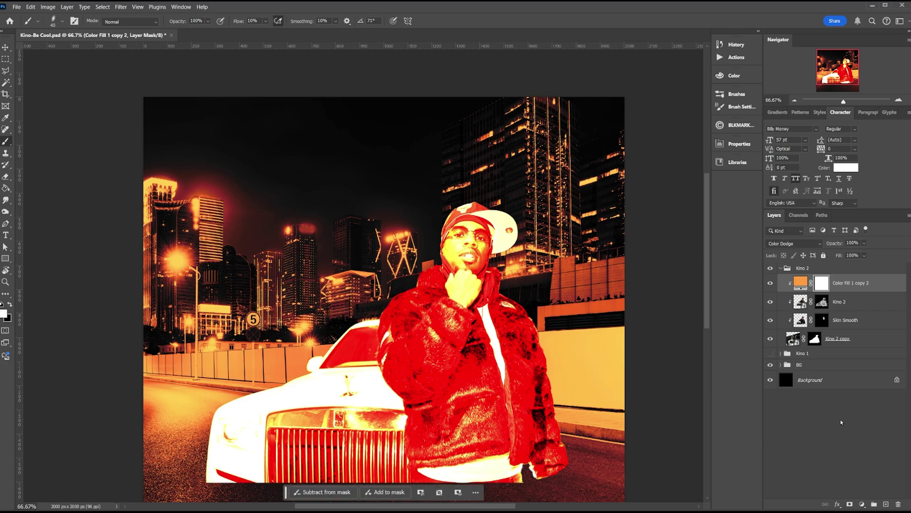
{"action": "key", "text": "ctrl+i"}
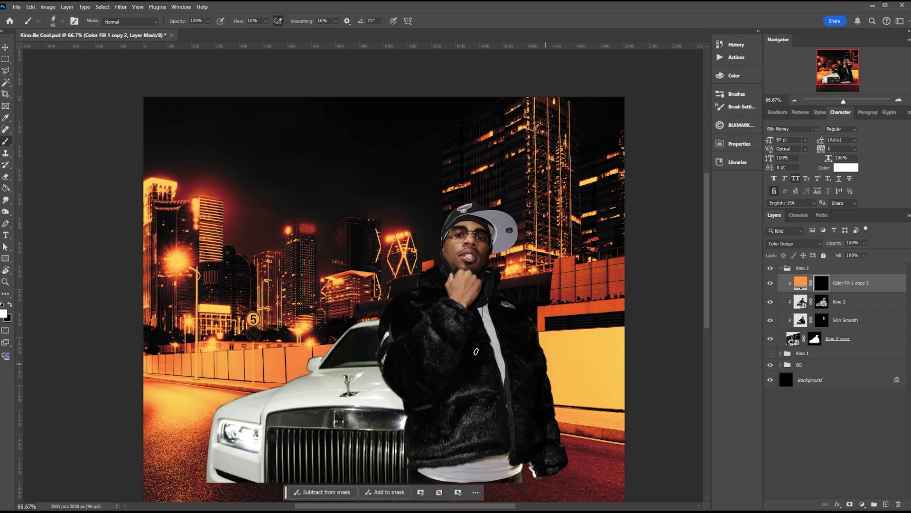
{"action": "scroll", "coordinate": [313, 281], "scroll_direction": "up", "scroll_amount": 2}
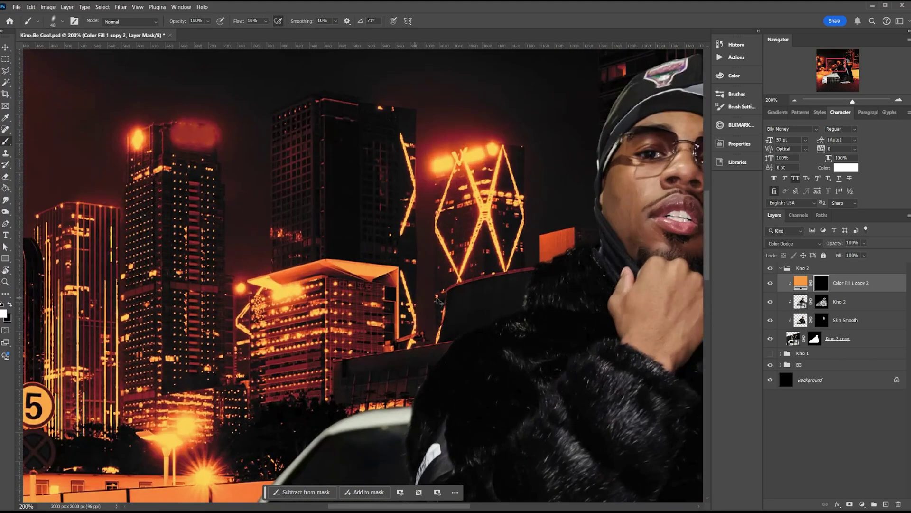
{"action": "scroll", "coordinate": [437, 300], "scroll_direction": "up", "scroll_amount": 1}
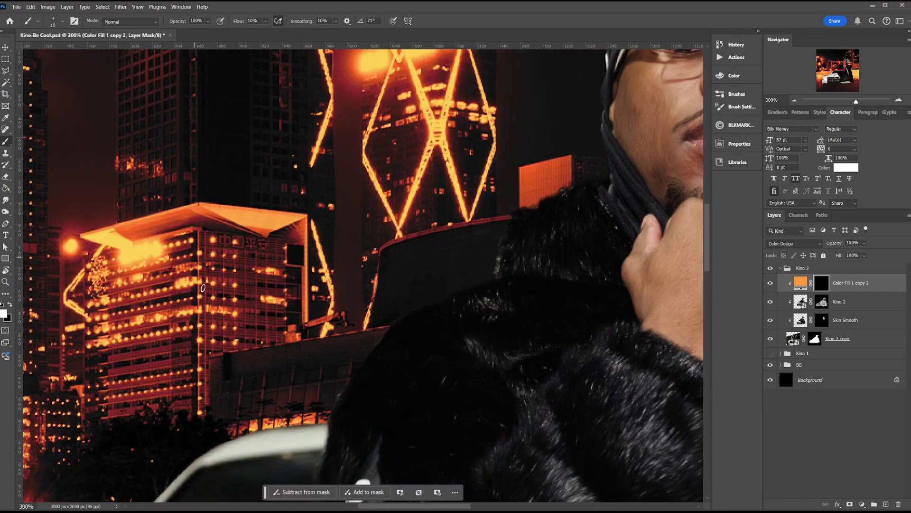
{"action": "left_click_drag", "start_coordinate": [323, 418], "coordinate": [337, 391]}
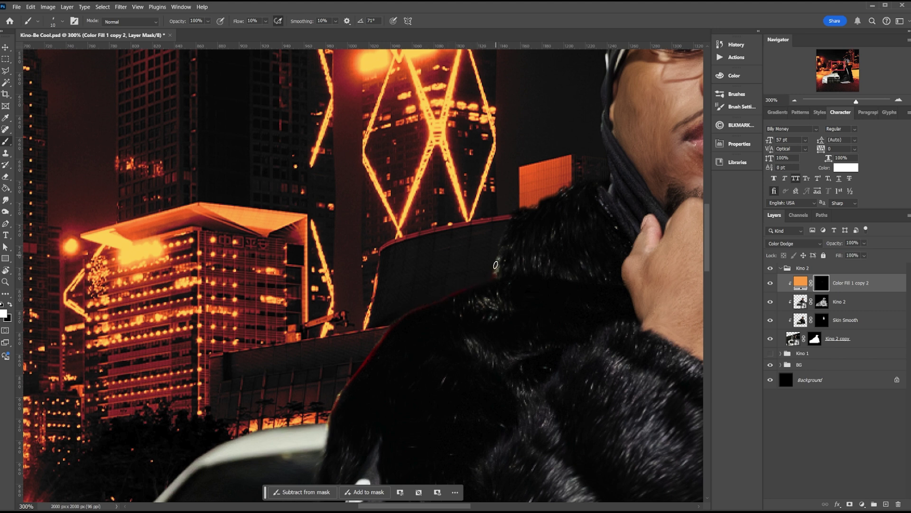
{"action": "left_click_drag", "start_coordinate": [500, 250], "coordinate": [405, 355]}
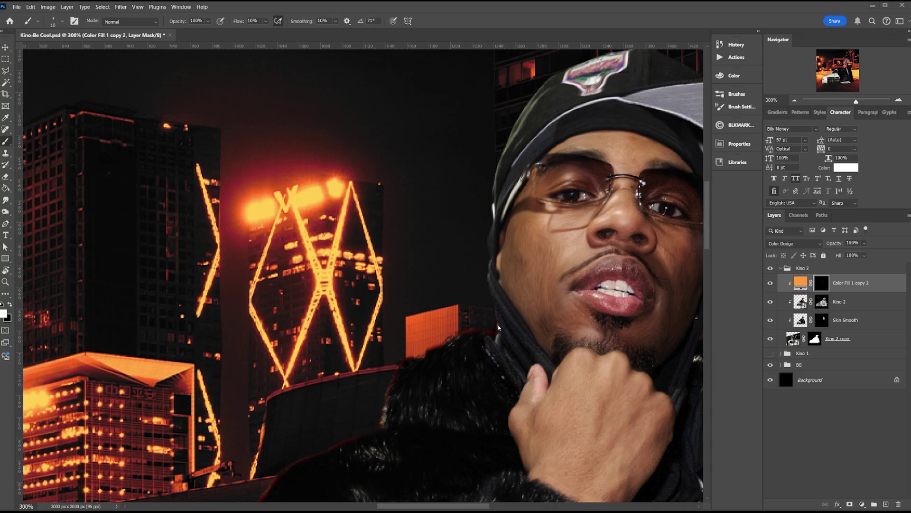
Paint the rim highlight along the hood, the cap's crown and the outer edge of its brim, at 78% flow.
{"action": "mouse_move", "coordinate": [503, 232]}
{"action": "left_mouse_down"}
{"action": "mouse_move", "coordinate": [478, 293]}
{"action": "mouse_move", "coordinate": [467, 240]}
{"action": "mouse_move", "coordinate": [477, 207]}
{"action": "mouse_move", "coordinate": [528, 130]}
{"action": "mouse_move", "coordinate": [493, 189]}
{"action": "mouse_move", "coordinate": [520, 158]}
{"action": "mouse_move", "coordinate": [498, 198]}
{"action": "left_mouse_up"}
{"action": "left_click_drag", "start_coordinate": [504, 167], "coordinate": [454, 217]}
{"action": "left_click_drag", "start_coordinate": [552, 159], "coordinate": [608, 161]}
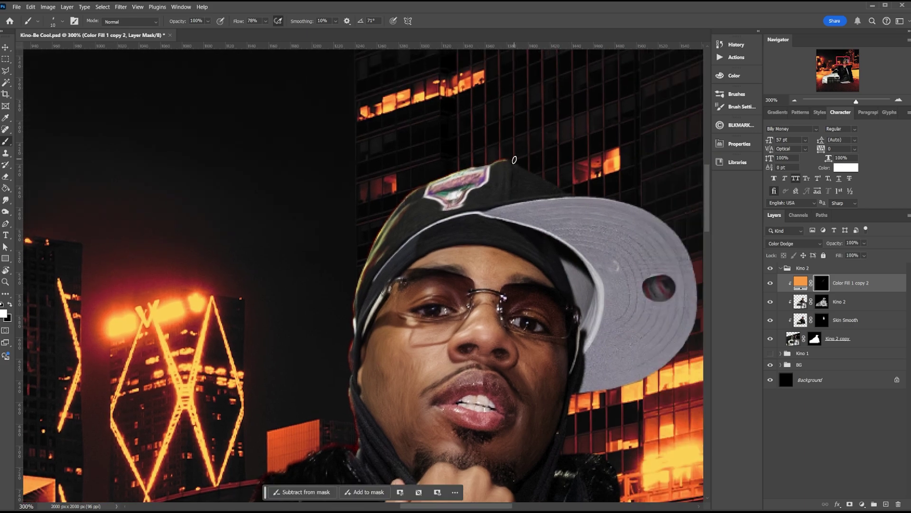
{"action": "key", "text": "r"}
{"action": "mouse_move", "coordinate": [527, 169]}
{"action": "left_mouse_down"}
{"action": "mouse_move", "coordinate": [307, 267]}
{"action": "mouse_move", "coordinate": [404, 199]}
{"action": "mouse_move", "coordinate": [465, 192]}
{"action": "mouse_move", "coordinate": [408, 201]}
{"action": "mouse_move", "coordinate": [474, 197]}
{"action": "mouse_move", "coordinate": [490, 206]}
{"action": "mouse_move", "coordinate": [560, 190]}
{"action": "mouse_move", "coordinate": [541, 218]}
{"action": "mouse_move", "coordinate": [467, 248]}
{"action": "left_mouse_up"}
{"action": "key", "text": "x"}
{"action": "key", "text": "x"}
{"action": "key", "text": "x"}
{"action": "key", "text": "x"}
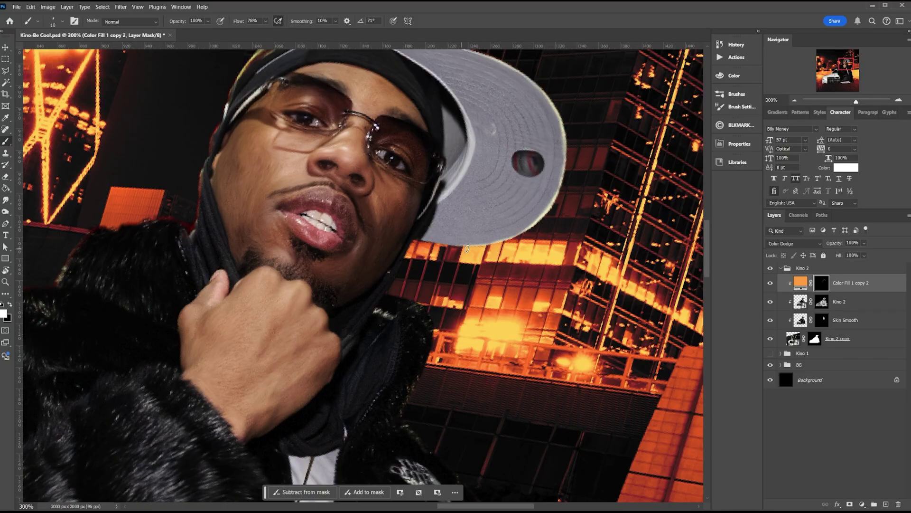
Paint the rim highlight from the far collar over the logo shoulder and down the sleeve beside the yellow wall.
{"action": "scroll", "coordinate": [399, 178], "scroll_direction": "down", "scroll_amount": 5}
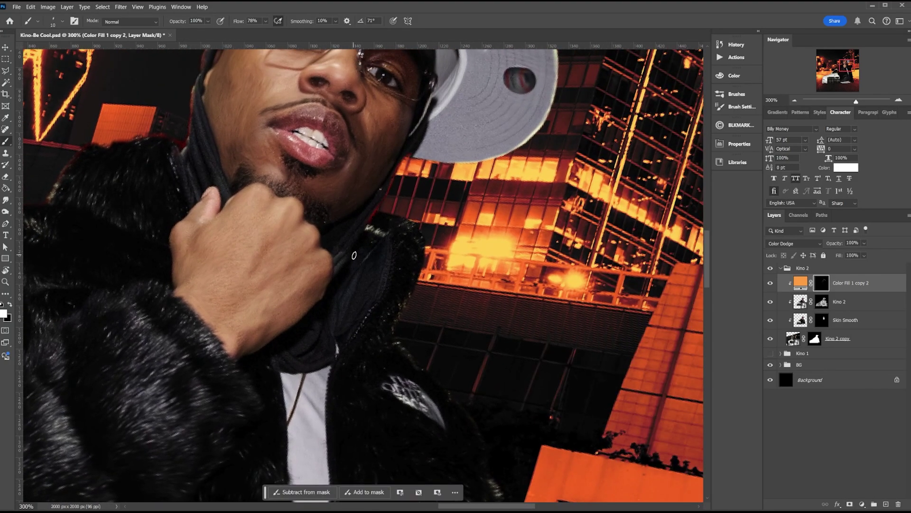
{"action": "mouse_move", "coordinate": [422, 227]}
{"action": "left_mouse_down"}
{"action": "mouse_move", "coordinate": [411, 350]}
{"action": "mouse_move", "coordinate": [427, 225]}
{"action": "mouse_move", "coordinate": [446, 212]}
{"action": "left_mouse_up"}
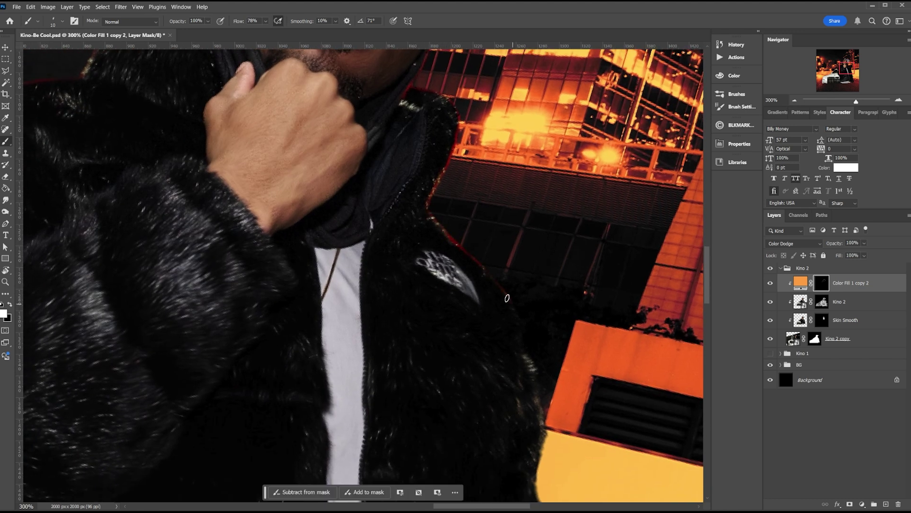
{"action": "left_click_drag", "start_coordinate": [506, 297], "coordinate": [546, 408]}
{"action": "scroll", "coordinate": [540, 350], "scroll_direction": "down", "scroll_amount": 5}
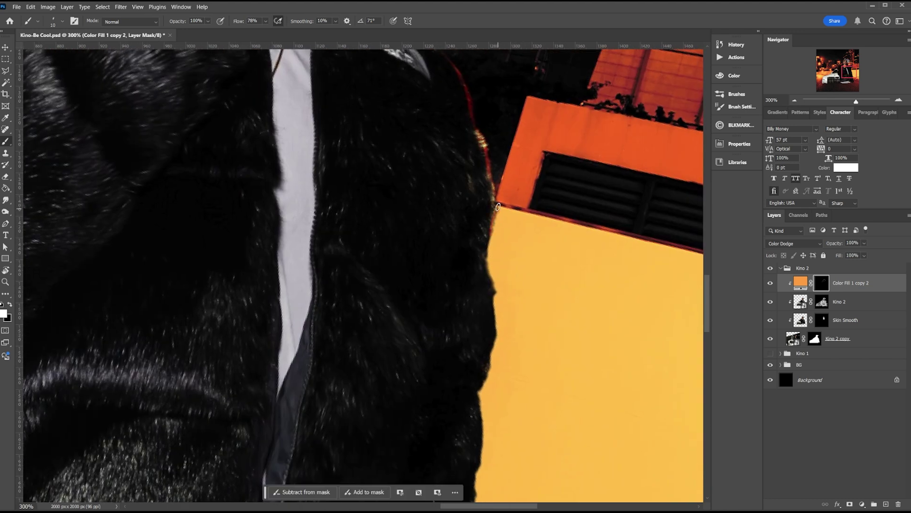
{"action": "mouse_move", "coordinate": [498, 207]}
{"action": "left_mouse_down"}
{"action": "mouse_move", "coordinate": [490, 252]}
{"action": "mouse_move", "coordinate": [499, 346]}
{"action": "mouse_move", "coordinate": [489, 382]}
{"action": "left_mouse_up"}
{"action": "scroll", "coordinate": [489, 382], "scroll_direction": "down", "scroll_amount": 5}
{"action": "left_click_drag", "start_coordinate": [492, 185], "coordinate": [472, 387]}
{"action": "scroll", "coordinate": [509, 242], "scroll_direction": "down", "scroll_amount": 4}
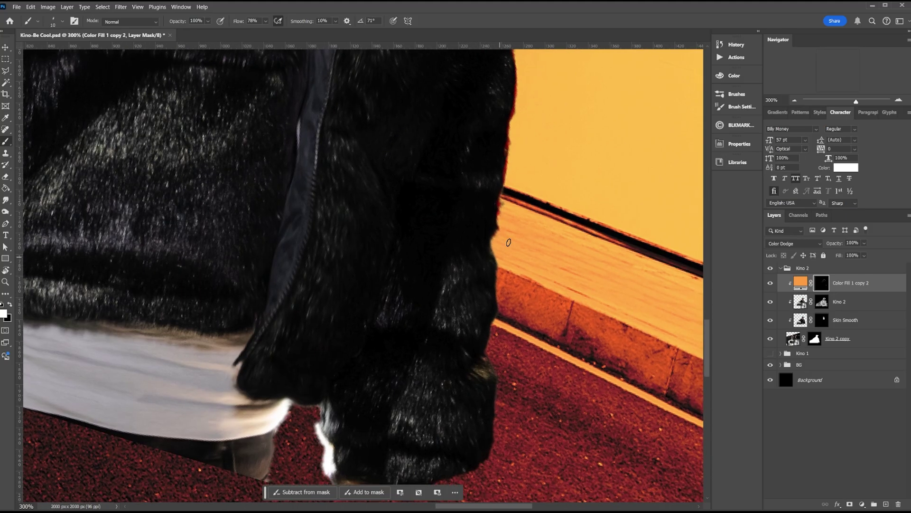
{"action": "mouse_move", "coordinate": [508, 243]}
{"action": "left_mouse_down"}
{"action": "mouse_move", "coordinate": [492, 257]}
{"action": "mouse_move", "coordinate": [490, 328]}
{"action": "left_mouse_up"}
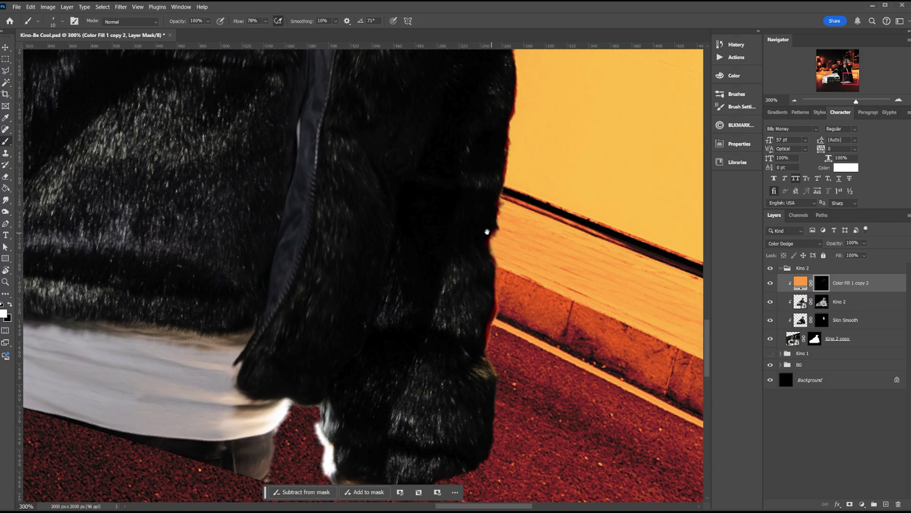
Paint the rim highlight down the bent sleeve next to the car and around the underside of the elbow.
{"action": "mouse_move", "coordinate": [487, 231]}
{"action": "left_mouse_down"}
{"action": "mouse_move", "coordinate": [403, 248]}
{"action": "mouse_move", "coordinate": [370, 323]}
{"action": "left_mouse_up"}
{"action": "left_click_drag", "start_coordinate": [411, 134], "coordinate": [392, 194]}
{"action": "left_click_drag", "start_coordinate": [456, 176], "coordinate": [450, 188]}
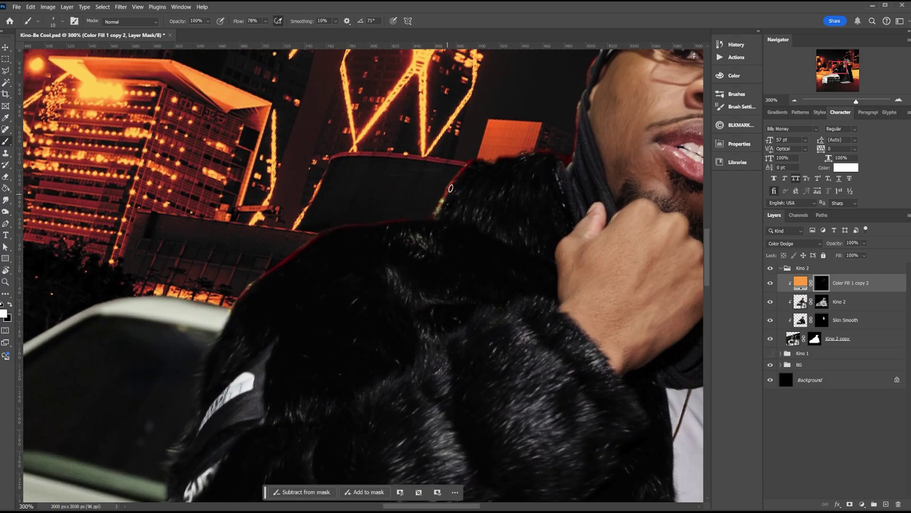
{"action": "left_click_drag", "start_coordinate": [211, 374], "coordinate": [283, 188]}
{"action": "mouse_move", "coordinate": [314, 121]}
{"action": "left_mouse_down"}
{"action": "mouse_move", "coordinate": [290, 171]}
{"action": "mouse_move", "coordinate": [280, 224]}
{"action": "left_mouse_up"}
{"action": "mouse_move", "coordinate": [280, 225]}
{"action": "left_mouse_down"}
{"action": "mouse_move", "coordinate": [277, 193]}
{"action": "mouse_move", "coordinate": [241, 256]}
{"action": "mouse_move", "coordinate": [246, 286]}
{"action": "mouse_move", "coordinate": [218, 186]}
{"action": "left_mouse_up"}
{"action": "mouse_move", "coordinate": [218, 185]}
{"action": "left_mouse_down"}
{"action": "mouse_move", "coordinate": [252, 321]}
{"action": "mouse_move", "coordinate": [228, 258]}
{"action": "left_mouse_up"}
{"action": "mouse_move", "coordinate": [227, 258]}
{"action": "left_mouse_down"}
{"action": "mouse_move", "coordinate": [264, 308]}
{"action": "mouse_move", "coordinate": [325, 333]}
{"action": "left_mouse_up"}
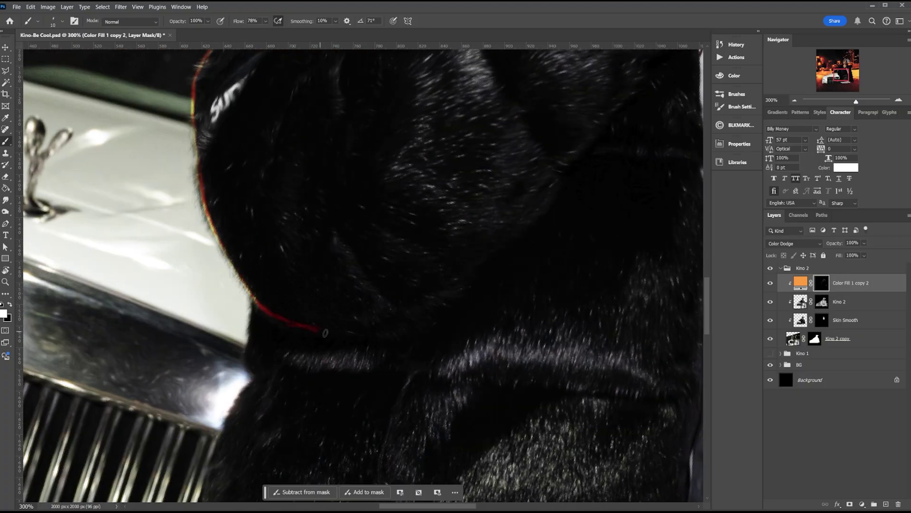
Paint the rim highlight down the jacket's side beside the grille and mask out the overspill near the hem.
{"action": "mouse_move", "coordinate": [261, 311]}
{"action": "left_mouse_down"}
{"action": "mouse_move", "coordinate": [285, 205]}
{"action": "mouse_move", "coordinate": [282, 290]}
{"action": "mouse_move", "coordinate": [251, 353]}
{"action": "mouse_move", "coordinate": [300, 205]}
{"action": "mouse_move", "coordinate": [277, 262]}
{"action": "mouse_move", "coordinate": [267, 344]}
{"action": "mouse_move", "coordinate": [262, 303]}
{"action": "mouse_move", "coordinate": [258, 393]}
{"action": "left_mouse_up"}
{"action": "key", "text": "x"}
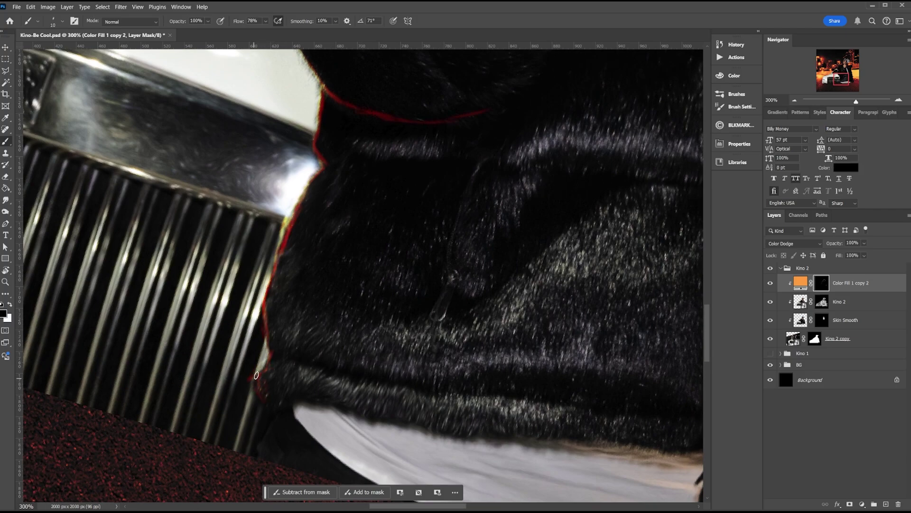
{"action": "mouse_move", "coordinate": [285, 219]}
{"action": "left_mouse_down"}
{"action": "mouse_move", "coordinate": [315, 264]}
{"action": "mouse_move", "coordinate": [360, 285]}
{"action": "mouse_move", "coordinate": [399, 223]}
{"action": "mouse_move", "coordinate": [407, 186]}
{"action": "mouse_move", "coordinate": [249, 247]}
{"action": "mouse_move", "coordinate": [188, 290]}
{"action": "mouse_move", "coordinate": [303, 233]}
{"action": "mouse_move", "coordinate": [222, 258]}
{"action": "mouse_move", "coordinate": [224, 281]}
{"action": "mouse_move", "coordinate": [463, 183]}
{"action": "mouse_move", "coordinate": [336, 209]}
{"action": "mouse_move", "coordinate": [245, 212]}
{"action": "mouse_move", "coordinate": [365, 205]}
{"action": "left_mouse_up"}
Paint the rim highlight along the car's side mirror and upper hood edge, clean up the mask in black, and save the document.
{"action": "key", "text": "x"}
{"action": "mouse_move", "coordinate": [365, 205]}
{"action": "left_mouse_down"}
{"action": "mouse_move", "coordinate": [311, 200]}
{"action": "mouse_move", "coordinate": [141, 223]}
{"action": "left_mouse_up"}
{"action": "key", "text": "x"}
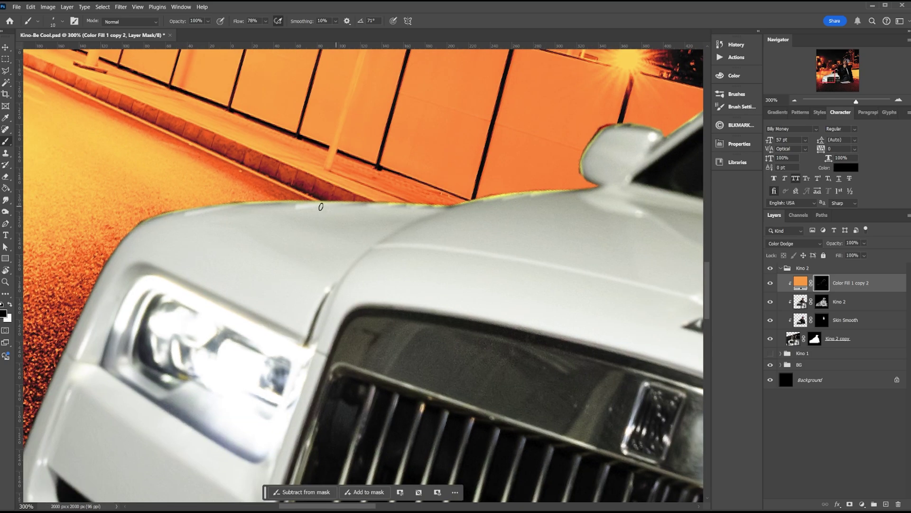
{"action": "key", "text": "ctrl+s"}
{"action": "key", "text": "ctrl+minus"}
{"action": "key", "text": "ctrl+minus"}
{"action": "key", "text": "ctrl+minus"}
{"action": "left_click_drag", "start_coordinate": [501, 238], "coordinate": [442, 245]}
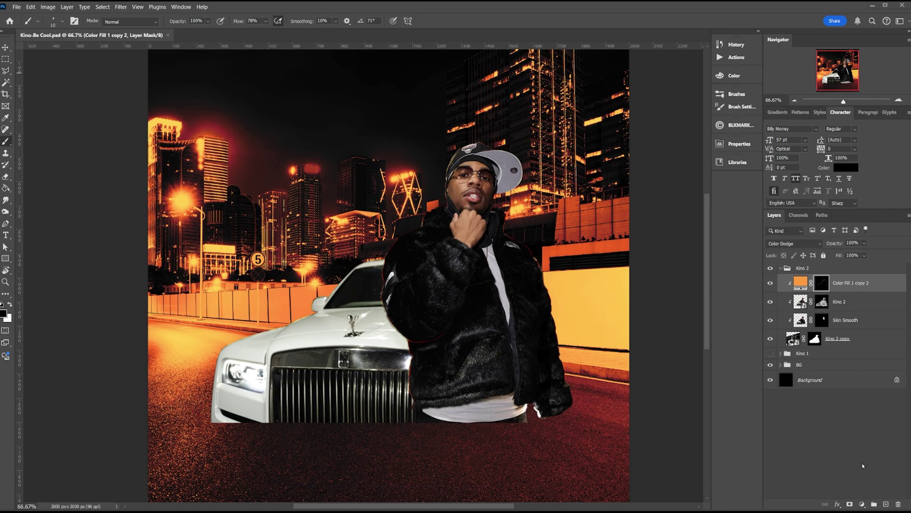
Add a Curves adjustment clipped to the Kino 2 layers and darken it with a point at input 86, output 20.
{"action": "left_click", "coordinate": [862, 503]}
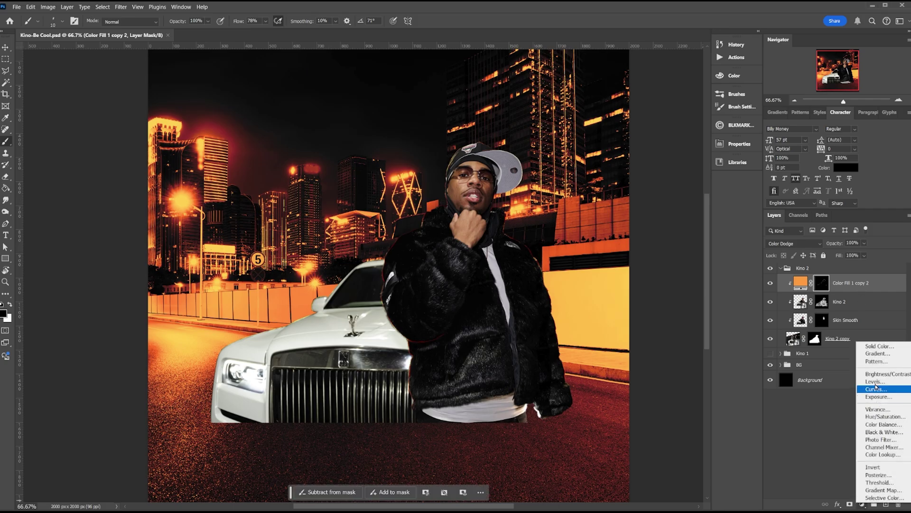
{"action": "left_click", "coordinate": [876, 389]}
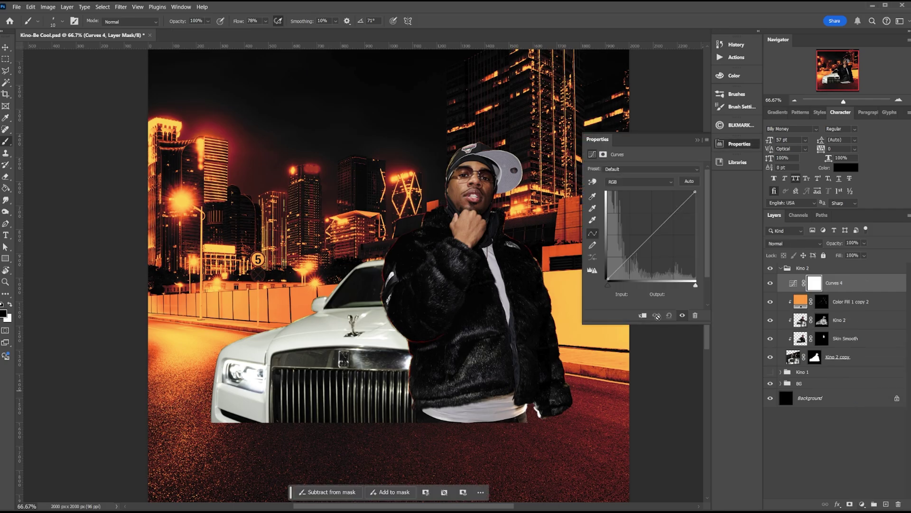
{"action": "left_click", "coordinate": [644, 315]}
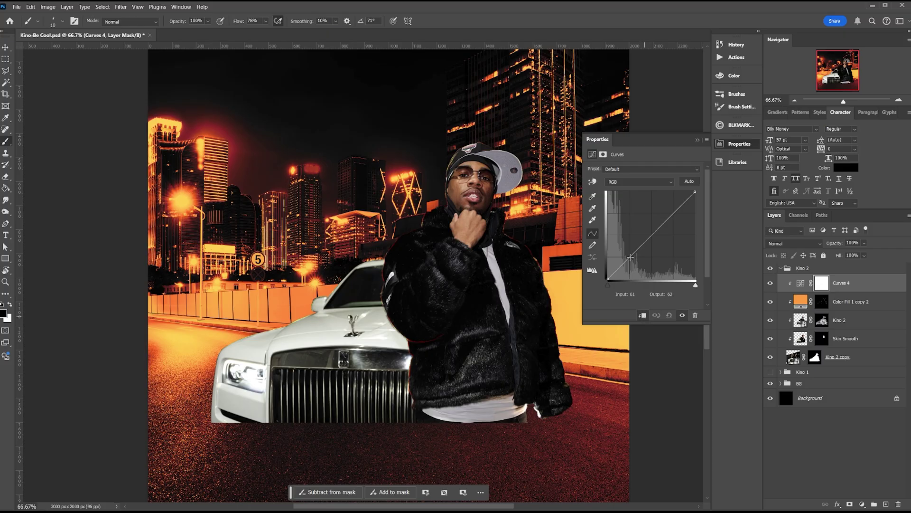
{"action": "left_click_drag", "start_coordinate": [631, 256], "coordinate": [638, 272]}
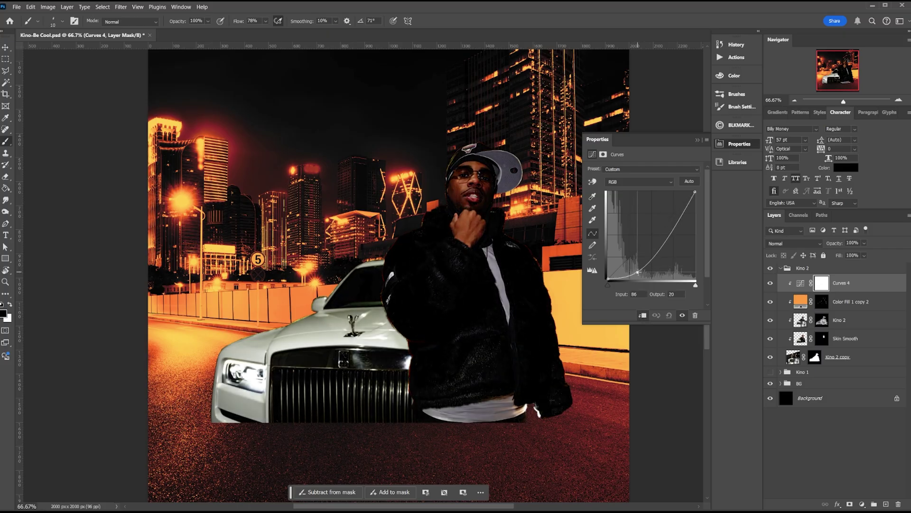
{"action": "left_click", "coordinate": [698, 140]}
Set the Curves 4 layer's blend mode to Luminosity and invert its mask to black.
{"action": "left_click", "coordinate": [780, 244]}
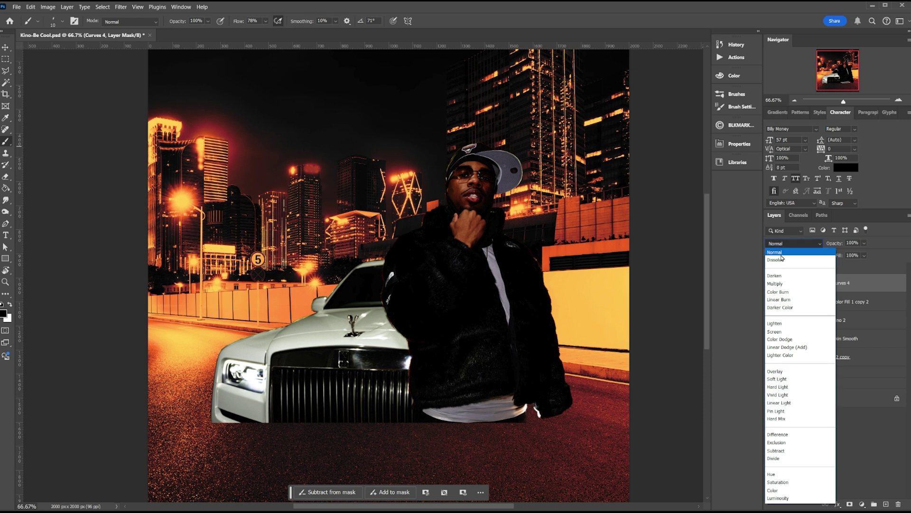
{"action": "left_click", "coordinate": [784, 498]}
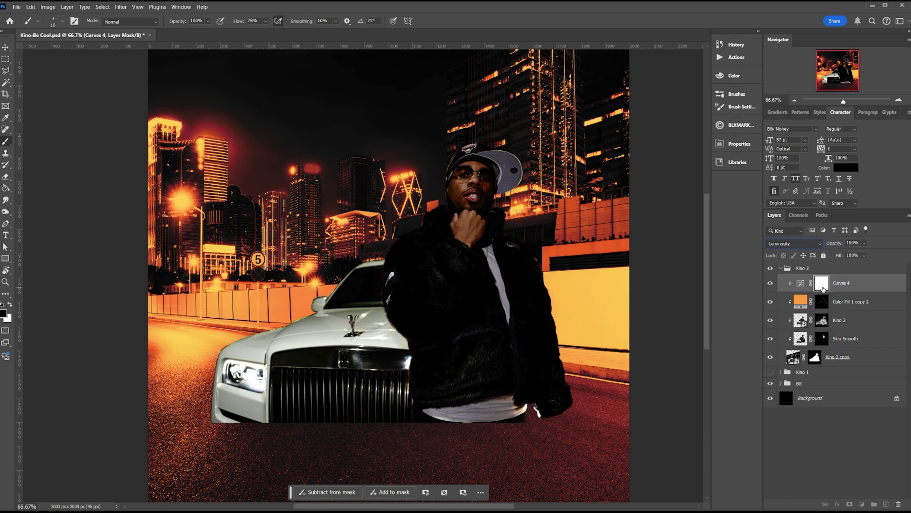
{"action": "key", "text": "ctrl+i"}
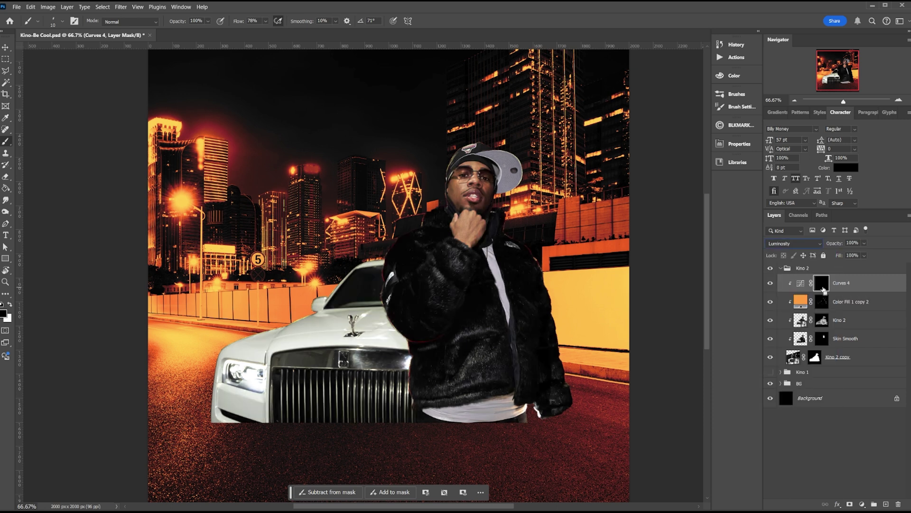
Paint shadows on the face in white on the Curves 4 mask with a 70 px brush at 54% opacity and 100% flow.
{"action": "key", "text": "ctrl+1"}
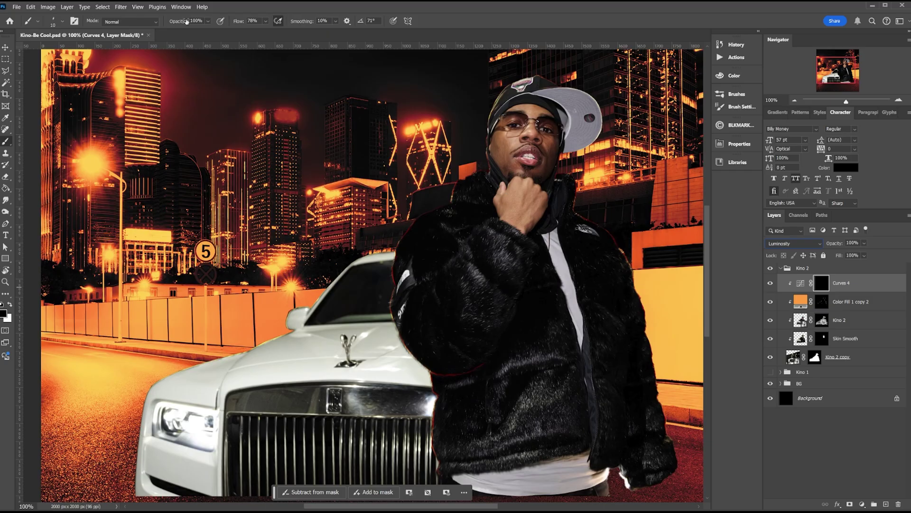
{"action": "left_click_drag", "start_coordinate": [186, 21], "coordinate": [174, 23]}
{"action": "scroll", "coordinate": [370, 159], "scroll_direction": "right", "scroll_amount": 5}
{"action": "key", "text": "bracketright"}
{"action": "key", "text": "bracketright"}
{"action": "key", "text": "bracketright"}
{"action": "key", "text": "bracketright"}
{"action": "key", "text": "bracketright"}
{"action": "key", "text": "bracketright"}
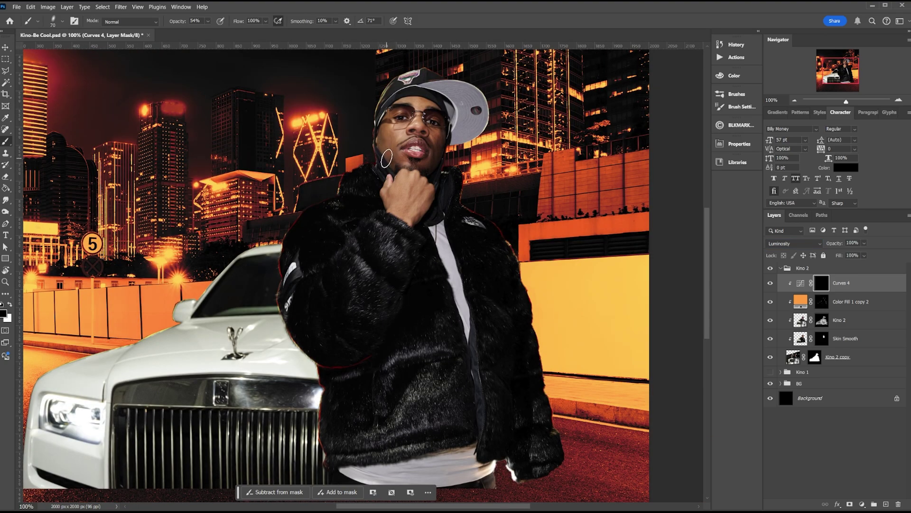
{"action": "key", "text": "x"}
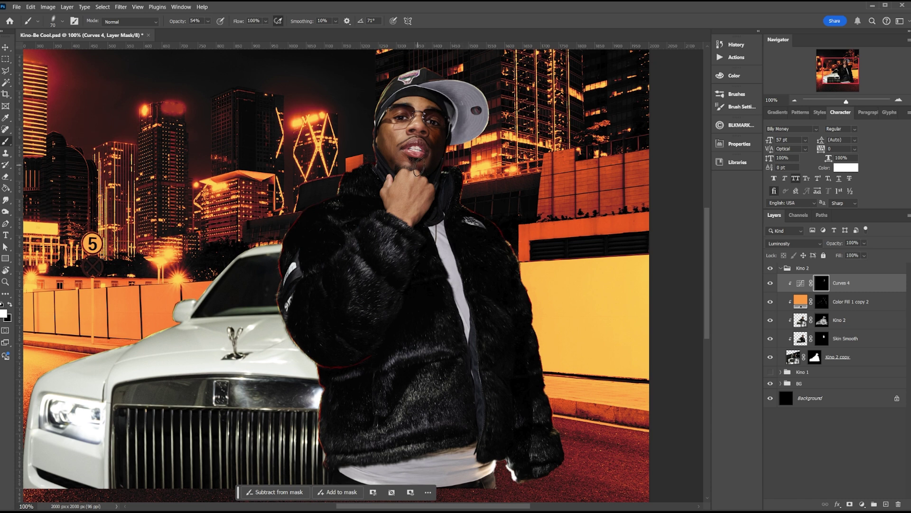
Paint finer shadows around the neck, collar and white shirt, using brush sizes from 35 to 60 px.
{"action": "key", "text": "bracketleft"}
{"action": "key", "text": "bracketleft"}
{"action": "key", "text": "bracketleft"}
{"action": "key", "text": "bracketleft"}
{"action": "key", "text": "bracketleft"}
{"action": "key", "text": "bracketleft"}
{"action": "key", "text": "bracketleft"}
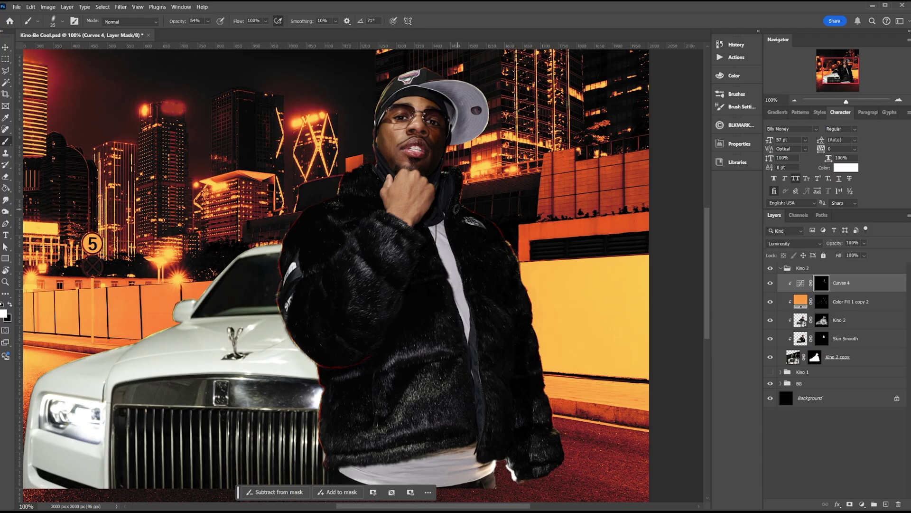
{"action": "key", "text": "bracketright"}
{"action": "key", "text": "bracketright"}
{"action": "key", "text": "bracketright"}
{"action": "key", "text": "bracketright"}
{"action": "key", "text": "bracketright"}
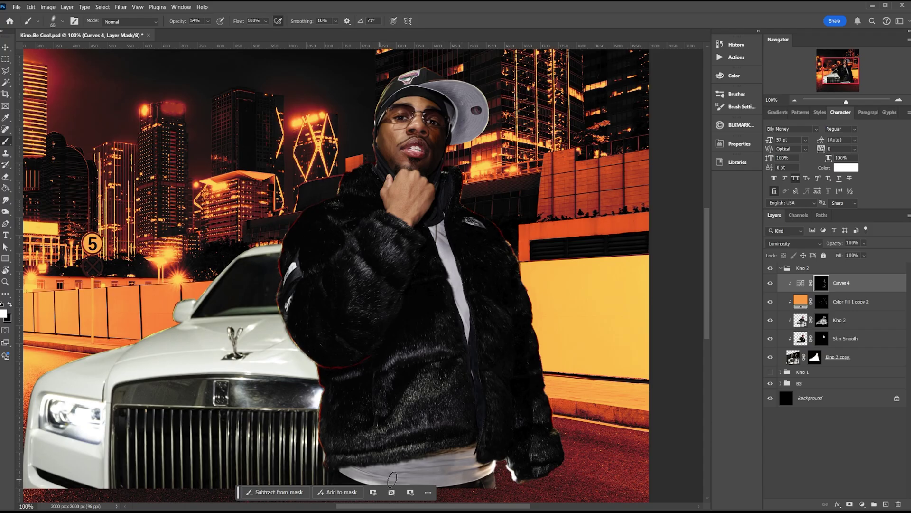
Darken the front of the fur jacket on the Curves 4 mask with a 175 px brush.
{"action": "key", "text": "bracketright"}
{"action": "key", "text": "bracketright"}
{"action": "key", "text": "bracketright"}
{"action": "key", "text": "bracketright"}
{"action": "key", "text": "bracketright"}
{"action": "key", "text": "bracketright"}
{"action": "key", "text": "bracketright"}
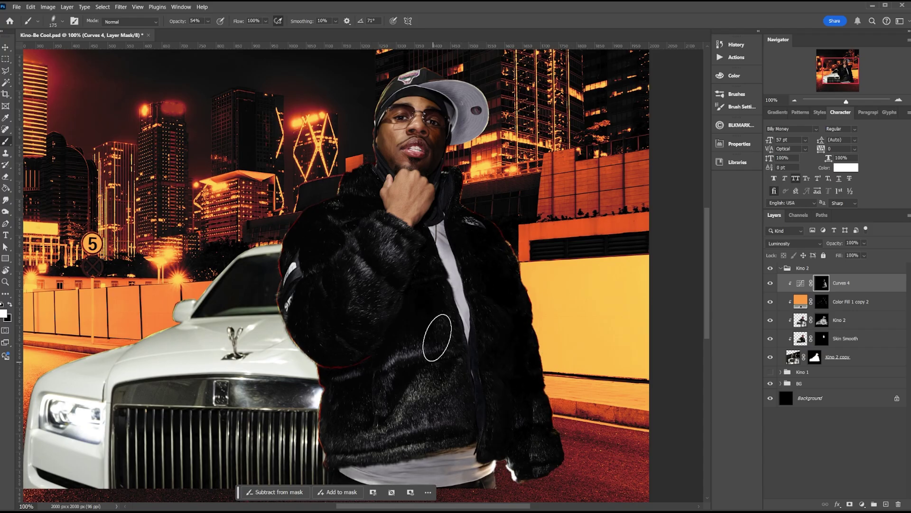
Reduce the brush size to 70 px for painting the Curves 4 mask over the fur jacket.
{"action": "key", "text": "bracketleft"}
{"action": "key", "text": "bracketleft"}
{"action": "key", "text": "bracketleft"}
{"action": "key", "text": "bracketleft"}
{"action": "key", "text": "bracketleft"}
{"action": "key", "text": "bracketleft"}
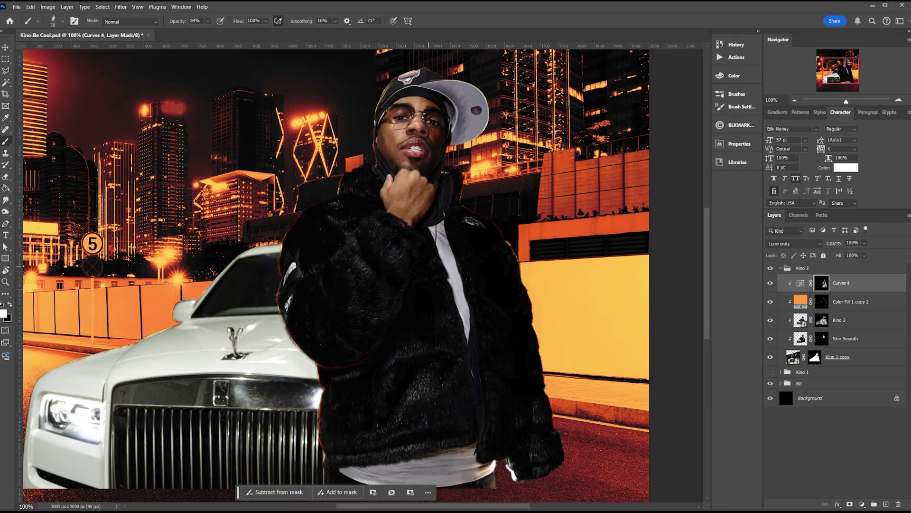
Add a brightening Curves adjustment above Curves 4, clip it to the Kino 2 subject and invert its mask to black.
{"action": "left_click", "coordinate": [862, 505]}
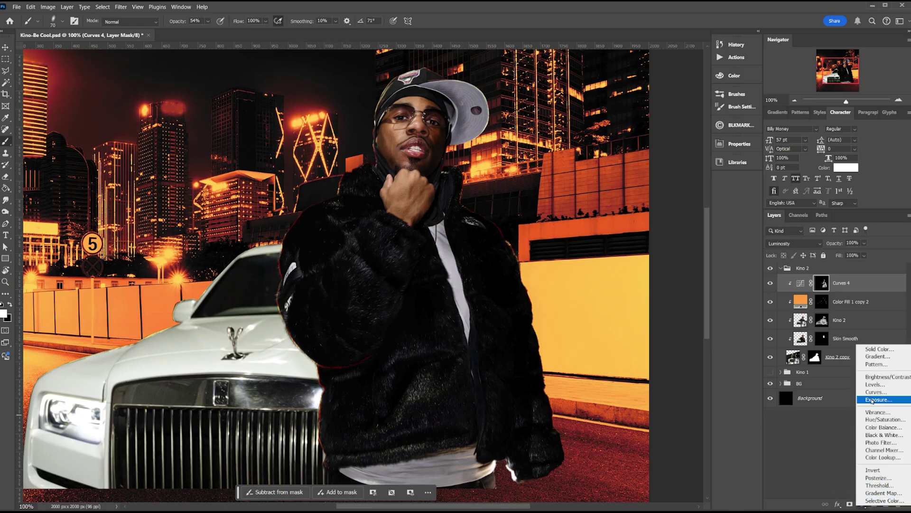
{"action": "left_click", "coordinate": [875, 392]}
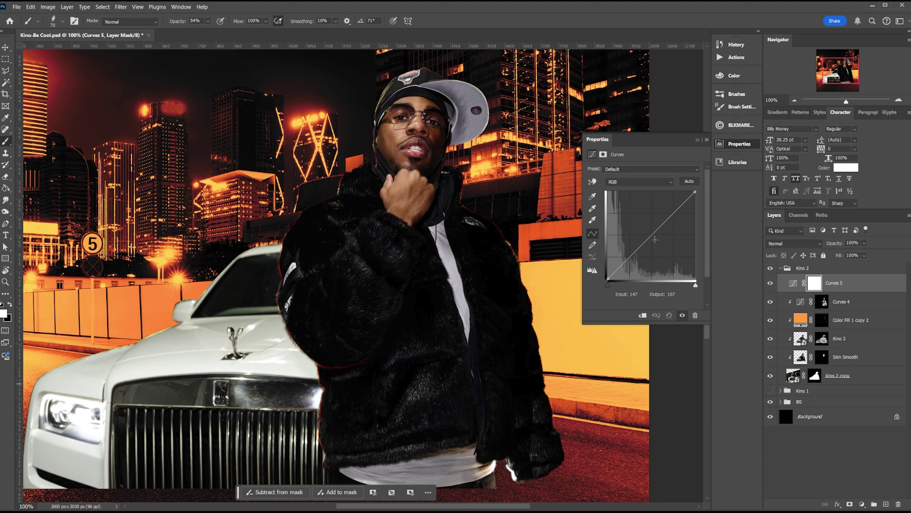
{"action": "left_click_drag", "start_coordinate": [654, 234], "coordinate": [645, 200]}
{"action": "key", "text": "ctrl+alt+g"}
{"action": "left_click", "coordinate": [697, 140]}
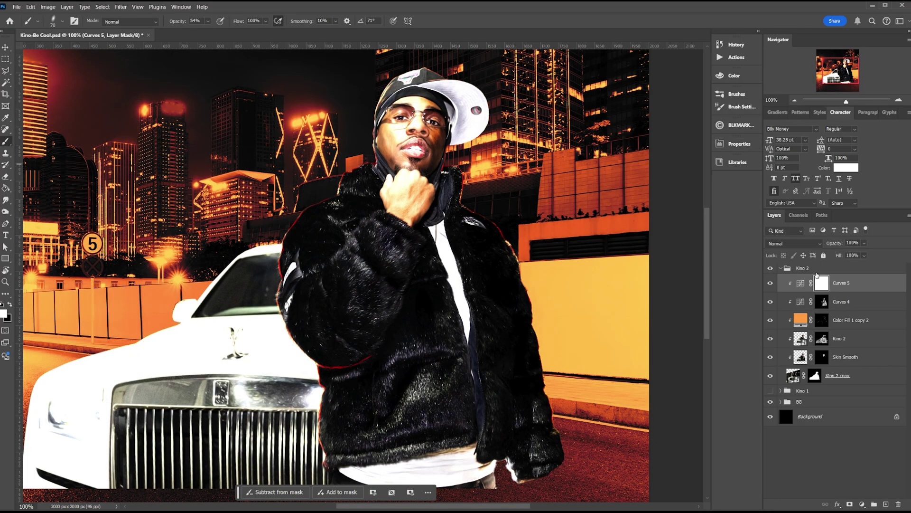
{"action": "key", "text": "ctrl+i"}
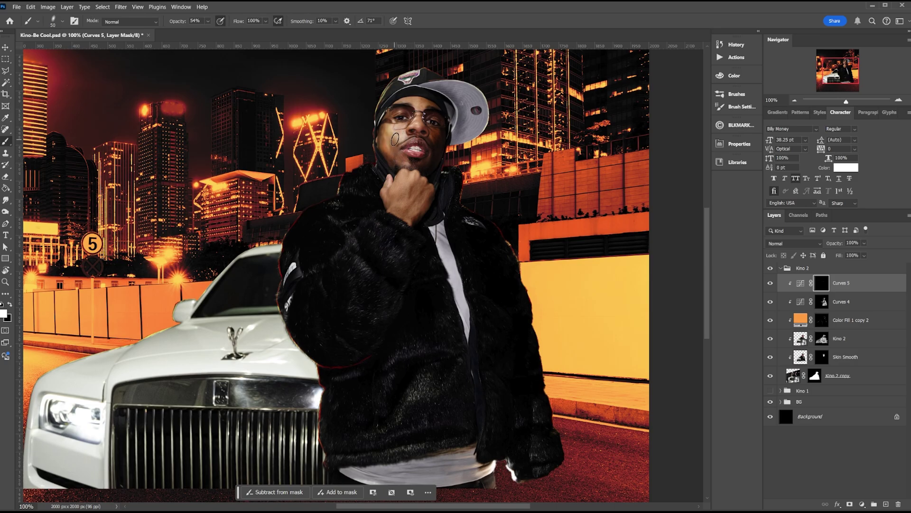
Paint highlights on the capped man's cheek, hand and jacket shoulder in the new Curves mask with a small brush.
{"action": "key", "text": "bracketleft"}
{"action": "key", "text": "bracketleft"}
{"action": "key", "text": "bracketleft"}
{"action": "mouse_move", "coordinate": [395, 139]}
{"action": "left_mouse_down"}
{"action": "mouse_move", "coordinate": [393, 131]}
{"action": "mouse_move", "coordinate": [394, 148]}
{"action": "mouse_move", "coordinate": [383, 101]}
{"action": "left_mouse_up"}
{"action": "key", "text": "bracketleft"}
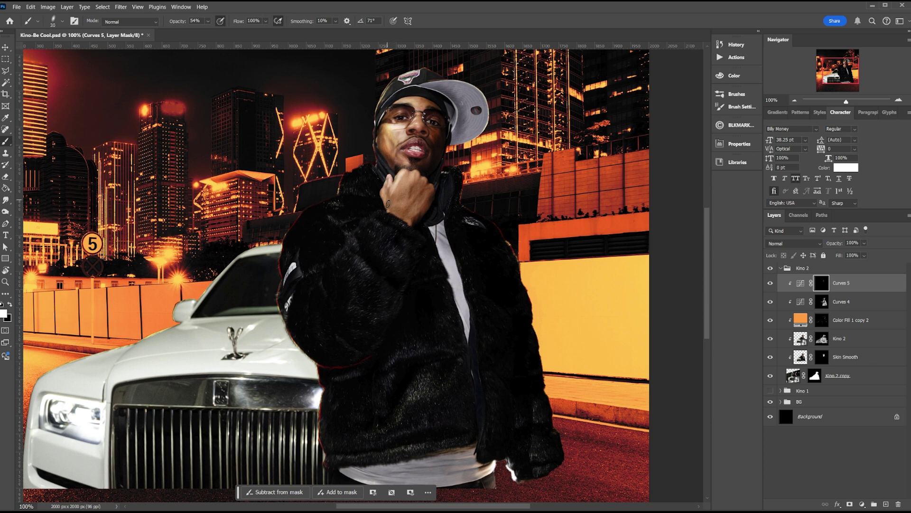
{"action": "mouse_move", "coordinate": [388, 203]}
{"action": "left_mouse_down"}
{"action": "mouse_move", "coordinate": [394, 210]}
{"action": "mouse_move", "coordinate": [406, 181]}
{"action": "mouse_move", "coordinate": [407, 215]}
{"action": "left_mouse_up"}
{"action": "mouse_move", "coordinate": [313, 227]}
{"action": "left_mouse_down"}
{"action": "mouse_move", "coordinate": [360, 262]}
{"action": "mouse_move", "coordinate": [392, 252]}
{"action": "mouse_move", "coordinate": [330, 216]}
{"action": "left_mouse_up"}
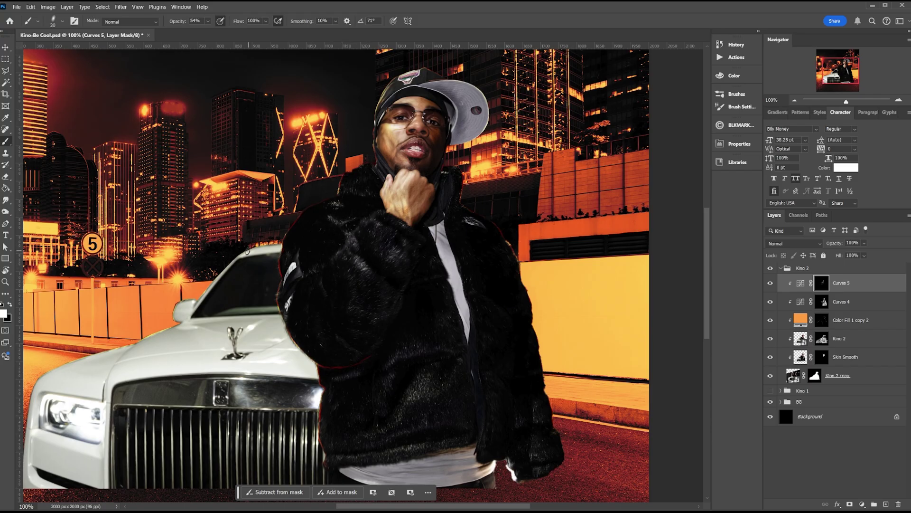
Paint highlights along the car's roof edge, hood and headlight side in the Curves 5 mask.
{"action": "mouse_move", "coordinate": [247, 250]}
{"action": "left_mouse_down"}
{"action": "mouse_move", "coordinate": [142, 354]}
{"action": "mouse_move", "coordinate": [159, 332]}
{"action": "mouse_move", "coordinate": [89, 366]}
{"action": "left_mouse_up"}
{"action": "mouse_move", "coordinate": [89, 366]}
{"action": "left_mouse_down"}
{"action": "mouse_move", "coordinate": [138, 314]}
{"action": "mouse_move", "coordinate": [80, 366]}
{"action": "left_mouse_up"}
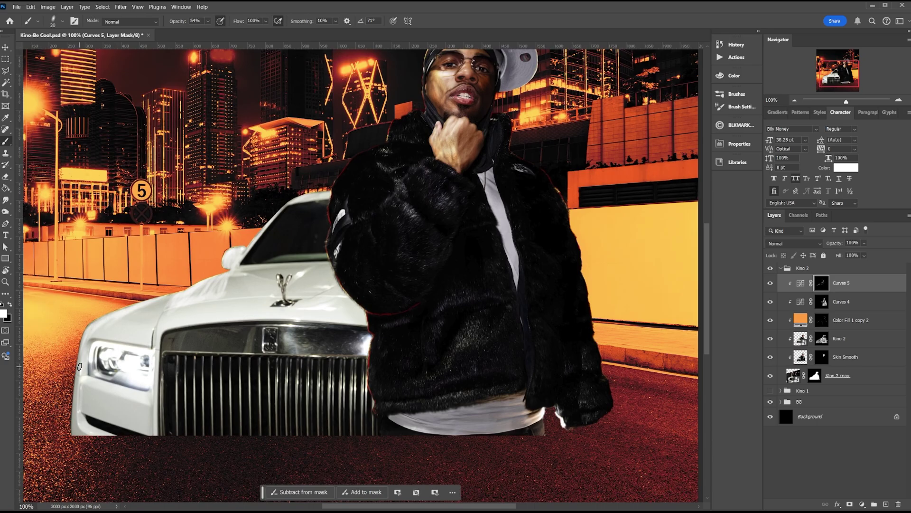
{"action": "mouse_move", "coordinate": [154, 321]}
{"action": "left_mouse_down"}
{"action": "mouse_move", "coordinate": [130, 316]}
{"action": "mouse_move", "coordinate": [148, 310]}
{"action": "left_mouse_up"}
Paint brighter areas over the car body in the Curves 4 mask with a 70 px brush.
{"action": "left_click", "coordinate": [825, 302]}
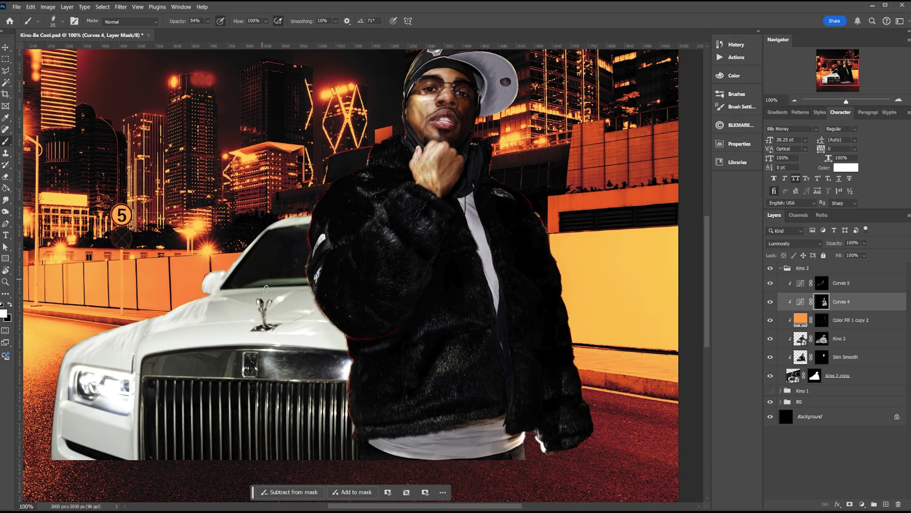
{"action": "key", "text": "bracketright"}
{"action": "key", "text": "bracketright"}
{"action": "key", "text": "bracketright"}
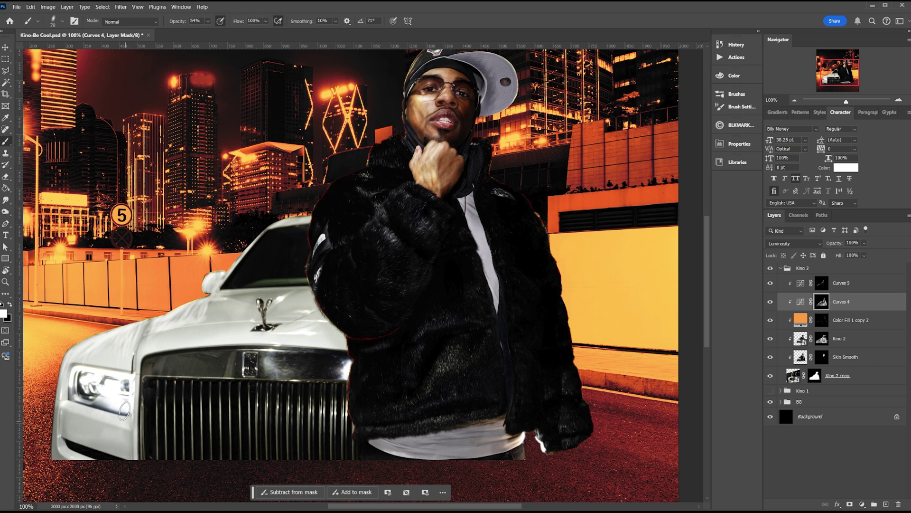
Soften the Curves 5 mask with a Gaussian Blur of 6.8 pixels radius and save the document.
{"action": "left_click", "coordinate": [826, 284]}
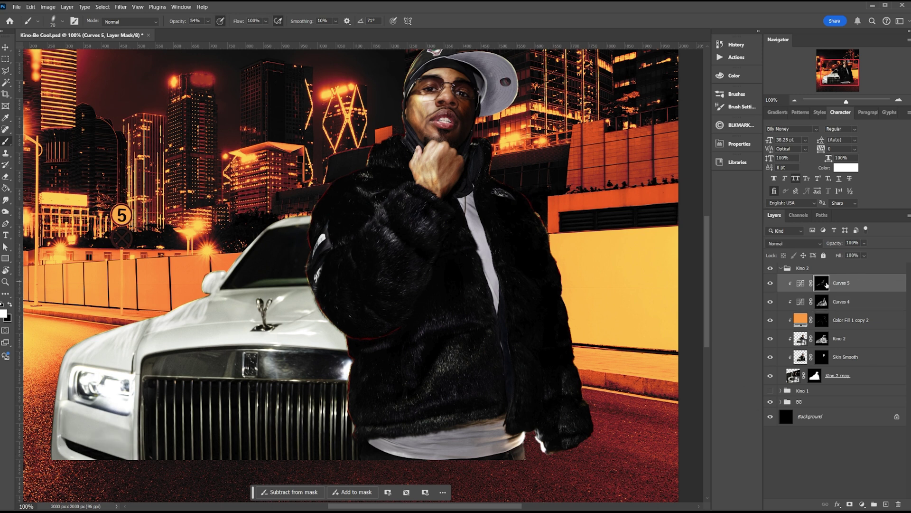
{"action": "left_click", "coordinate": [103, 6]}
{"action": "mouse_move", "coordinate": [121, 7]}
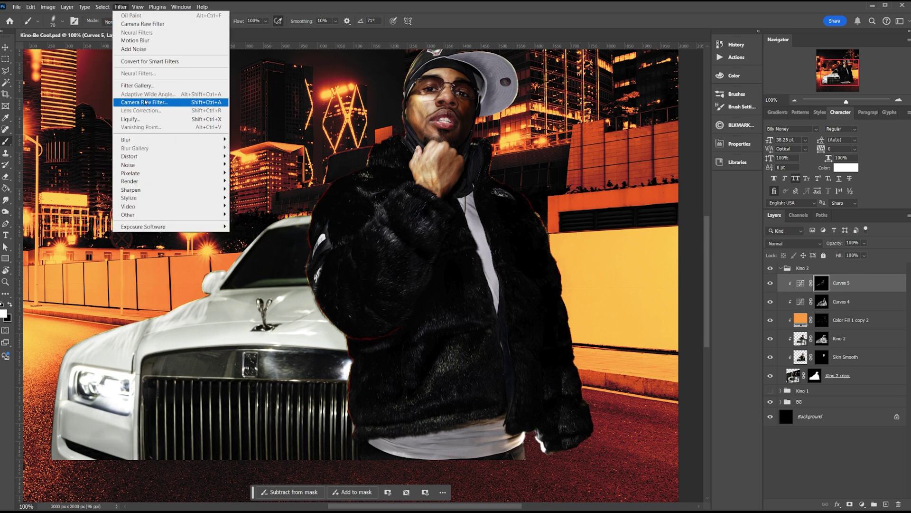
{"action": "mouse_move", "coordinate": [168, 140]}
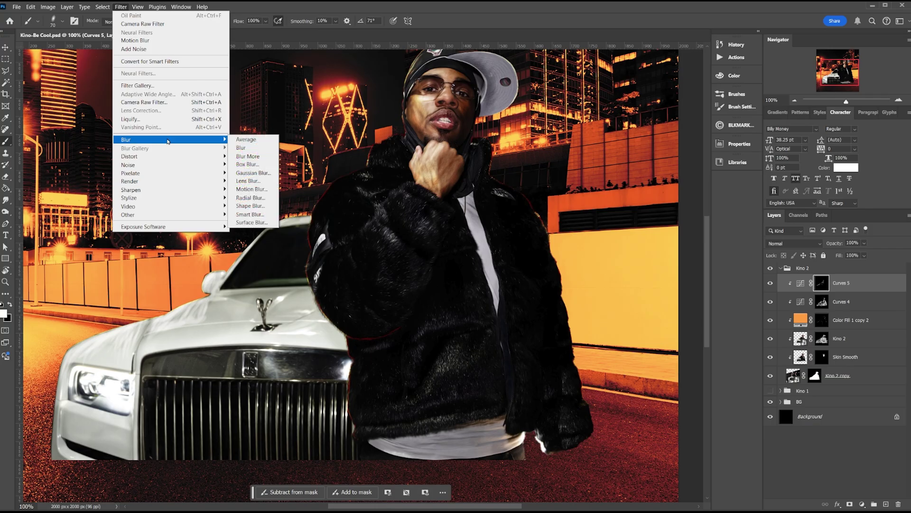
{"action": "left_click", "coordinate": [257, 174]}
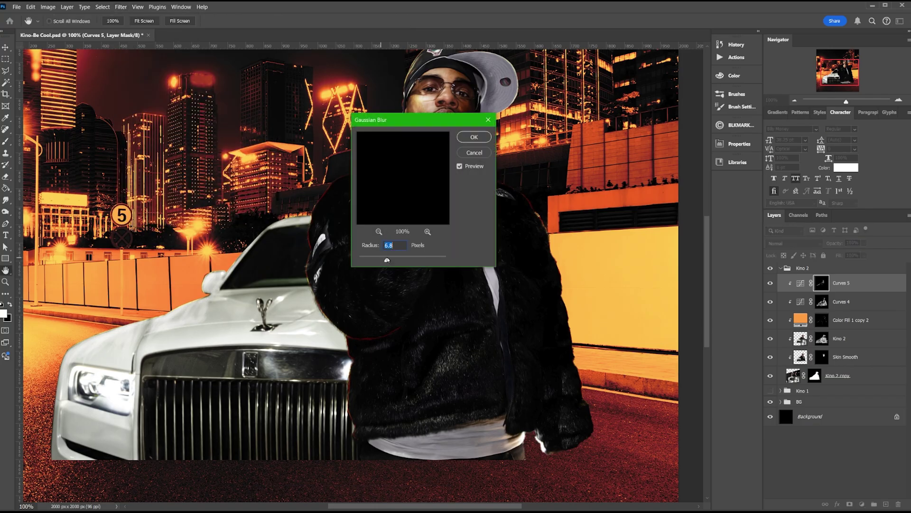
{"action": "left_click", "coordinate": [490, 141]}
{"action": "key", "text": "ctrl+s"}
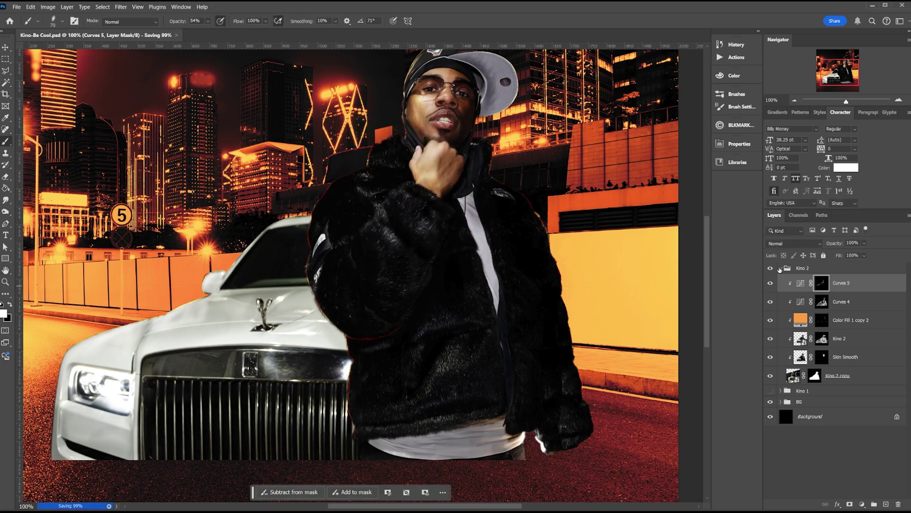
Collapse the Kino 2 group, then show and expand the Kino 1 group.
{"action": "left_click", "coordinate": [780, 268]}
{"action": "key", "text": "ctrl+minus"}
{"action": "left_click", "coordinate": [771, 280]}
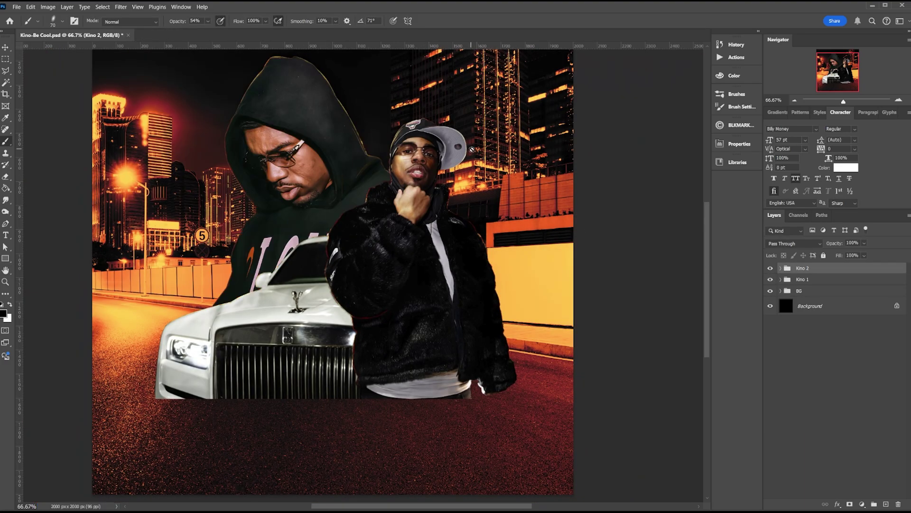
{"action": "left_click_drag", "start_coordinate": [491, 143], "coordinate": [484, 200]}
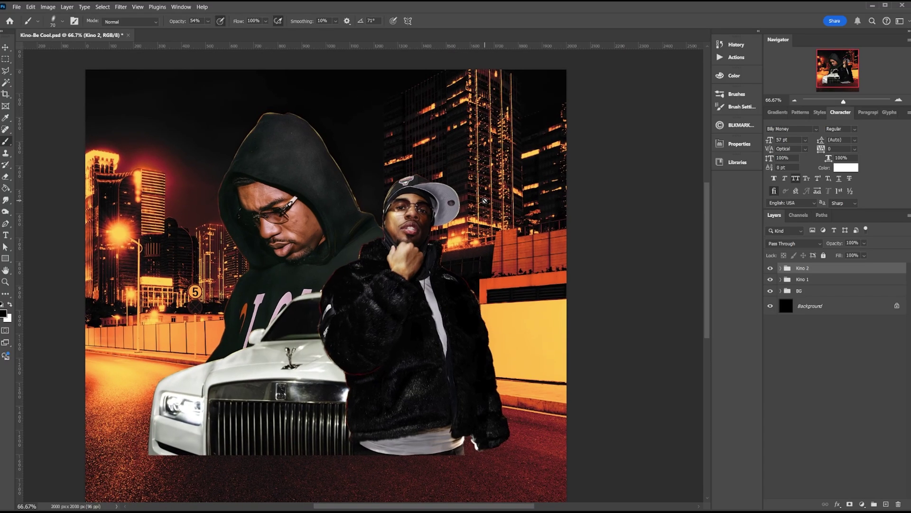
{"action": "left_click", "coordinate": [781, 279]}
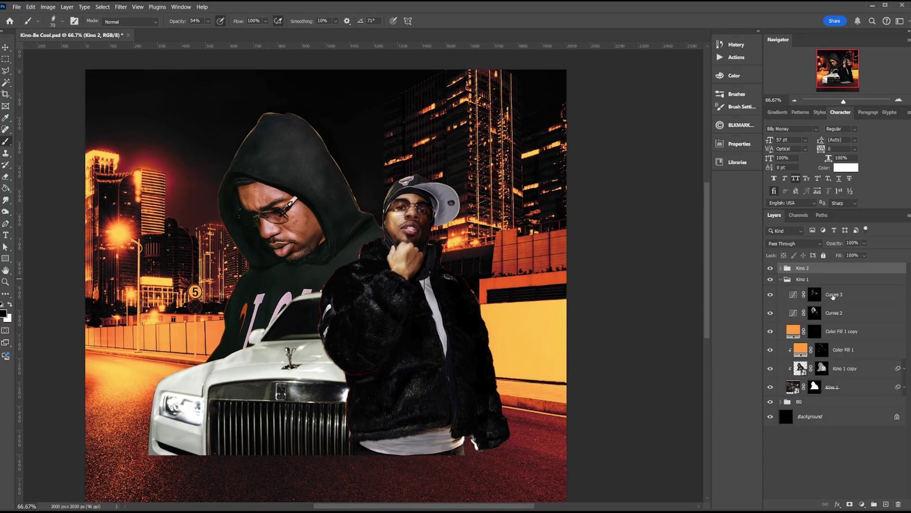
Clip the Curves 3, Curves 2 and Color Fill 1 copy layers to the Kino 1 subject.
{"action": "left_click", "coordinate": [857, 332]}
{"action": "left_click", "coordinate": [852, 294], "text": "shift"}
{"action": "right_click", "coordinate": [861, 302]}
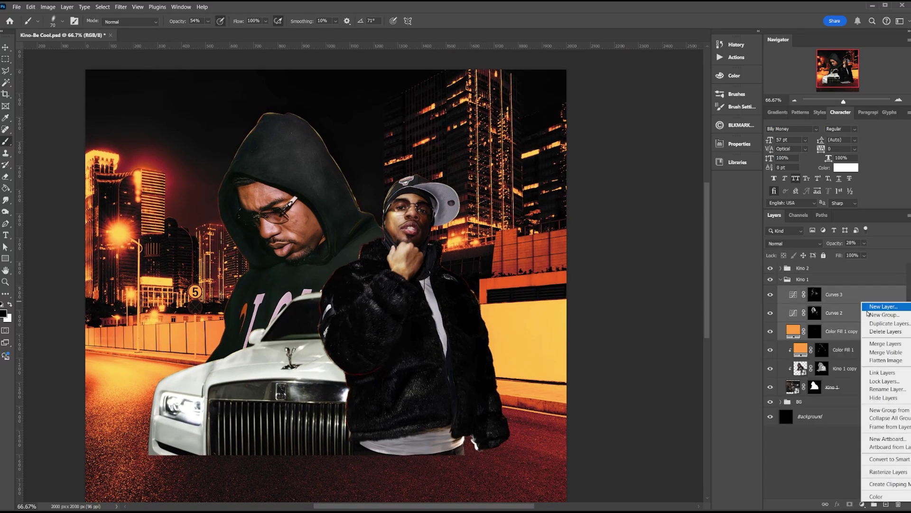
{"action": "left_click", "coordinate": [886, 484]}
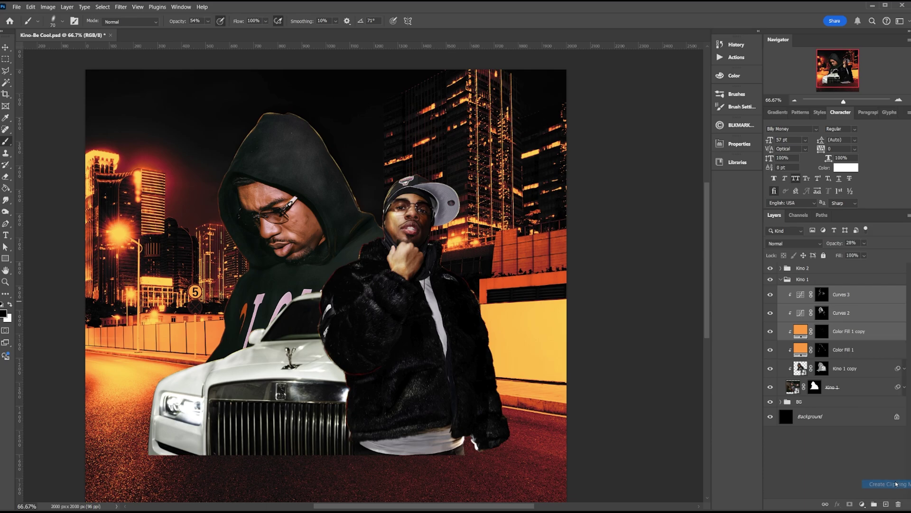
Duplicate the Color Fill 1 layer and move the copy to the top of the Kino 1 group.
{"action": "key", "text": "ctrl+plus"}
{"action": "left_click", "coordinate": [856, 335]}
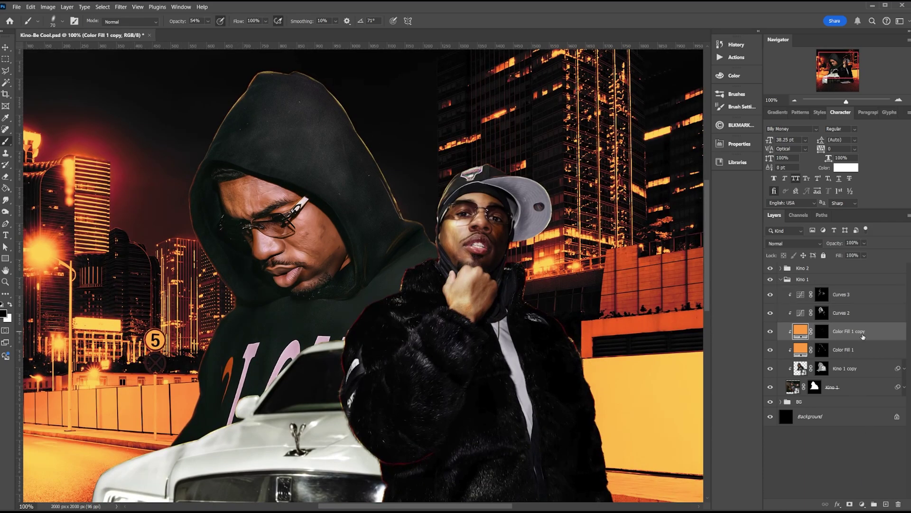
{"action": "left_click", "coordinate": [853, 350]}
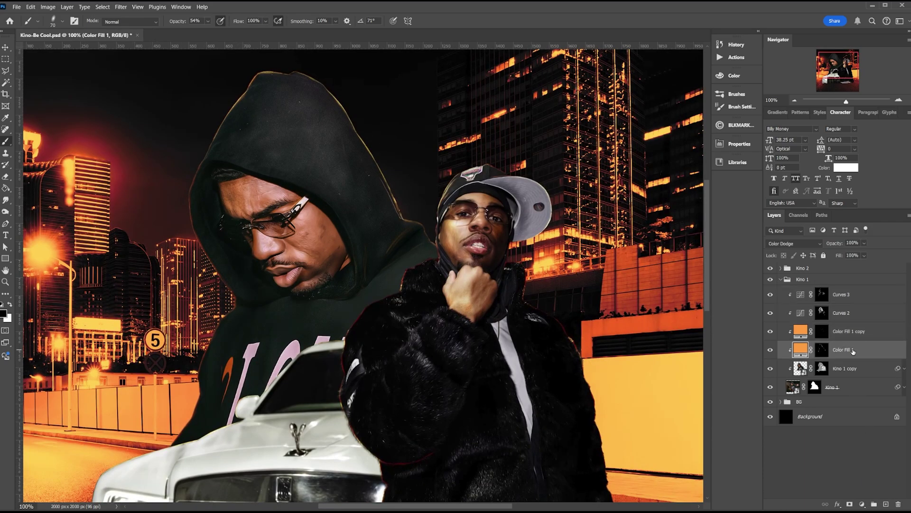
{"action": "key", "text": "ctrl+j"}
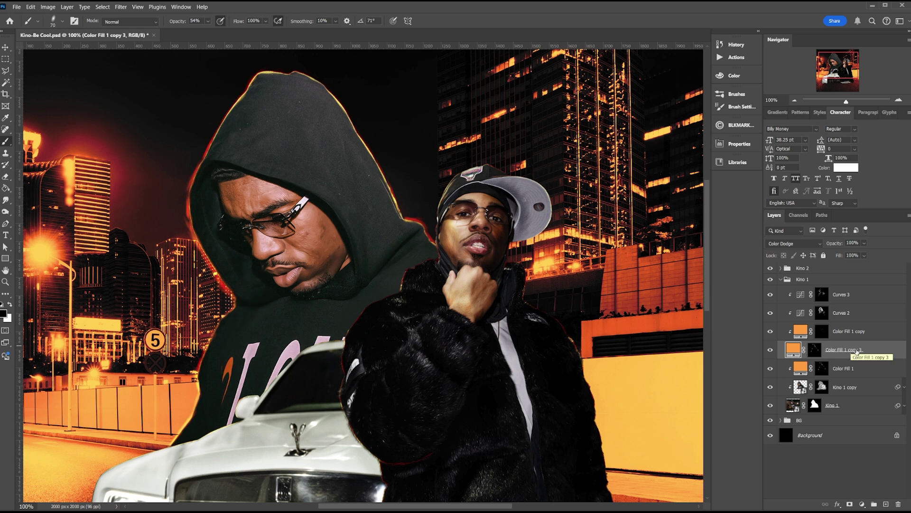
{"action": "left_click_drag", "start_coordinate": [851, 349], "coordinate": [846, 289]}
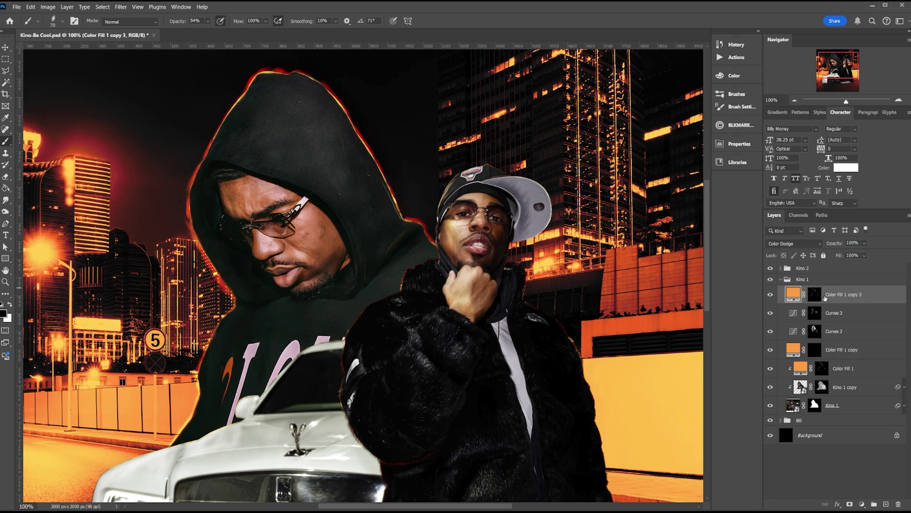
Delete the duplicated orange fill's layer mask and set its blend mode to Linear Dodge (Add).
{"action": "left_click", "coordinate": [814, 295]}
{"action": "right_click", "coordinate": [818, 295]}
{"action": "left_click", "coordinate": [838, 312]}
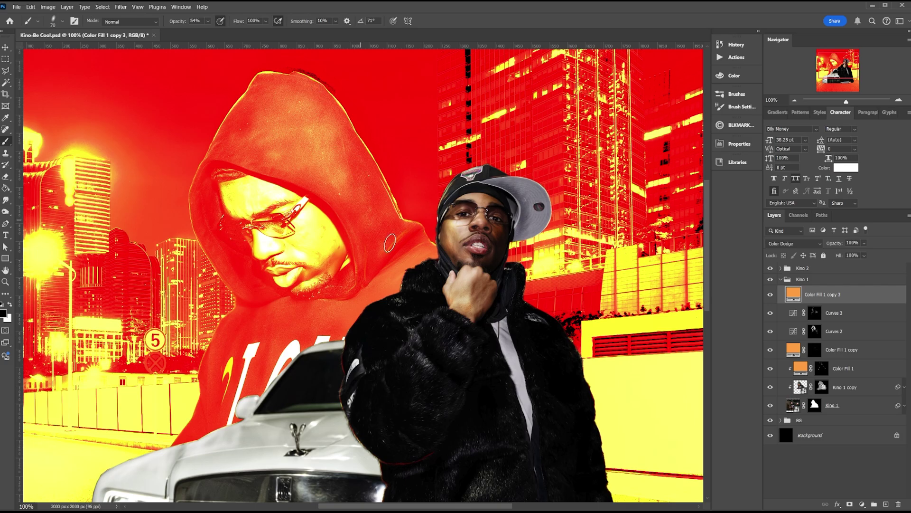
{"action": "left_click", "coordinate": [795, 243]}
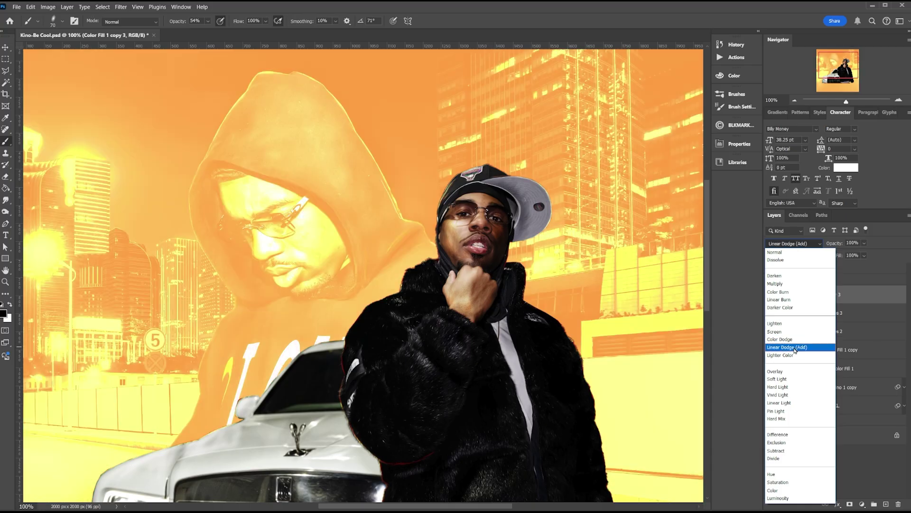
{"action": "left_click", "coordinate": [795, 347]}
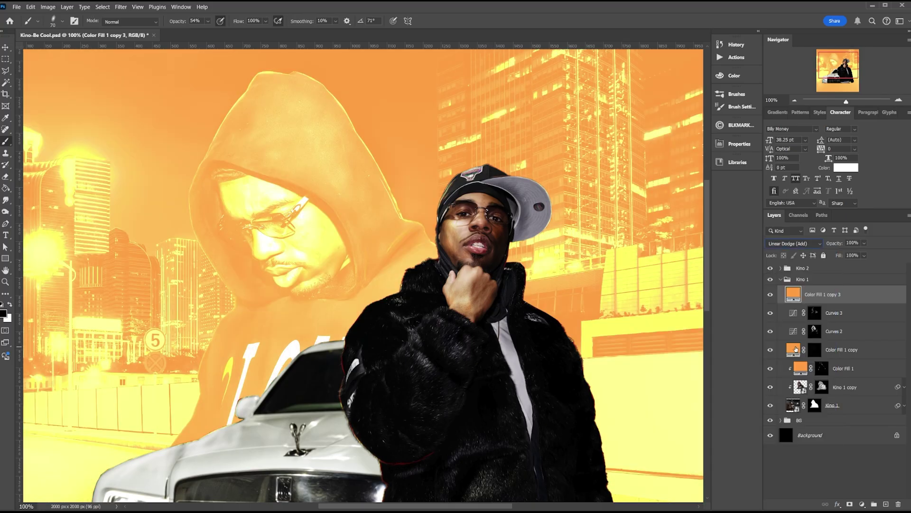
Split the orange fill's Underlying Layer black Blend If slider to 0 / 42 and set the blend mode to Color Dodge.
{"action": "double_click", "coordinate": [877, 302]}
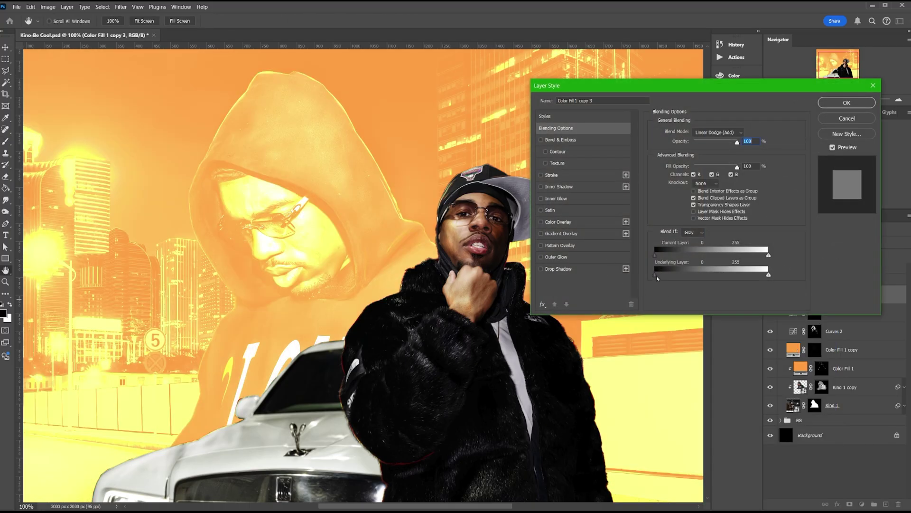
{"action": "mouse_move", "coordinate": [768, 274]}
{"action": "left_mouse_down"}
{"action": "mouse_move", "coordinate": [697, 274]}
{"action": "mouse_move", "coordinate": [781, 275]}
{"action": "left_mouse_up"}
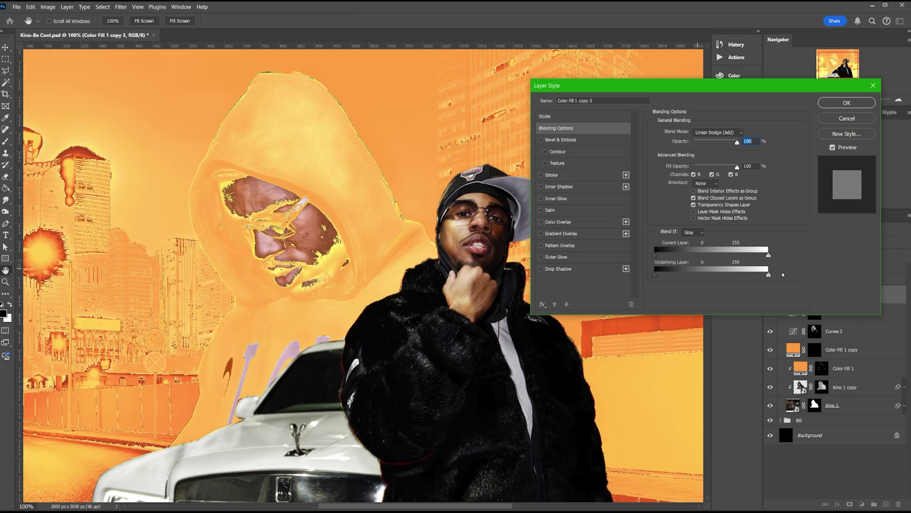
{"action": "mouse_move", "coordinate": [654, 274]}
{"action": "left_mouse_down"}
{"action": "mouse_move", "coordinate": [677, 274]}
{"action": "mouse_move", "coordinate": [654, 276]}
{"action": "left_mouse_up"}
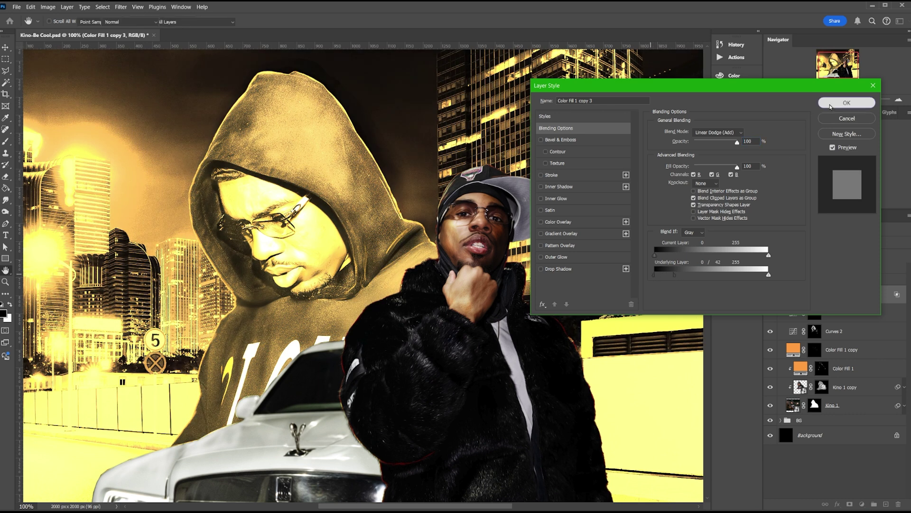
{"action": "left_click", "coordinate": [846, 102]}
{"action": "left_click", "coordinate": [793, 243]}
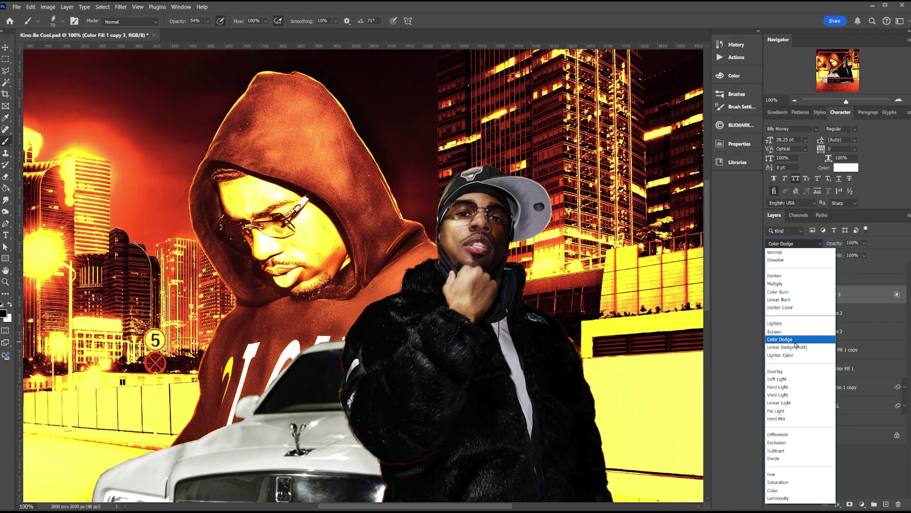
{"action": "left_click", "coordinate": [796, 339]}
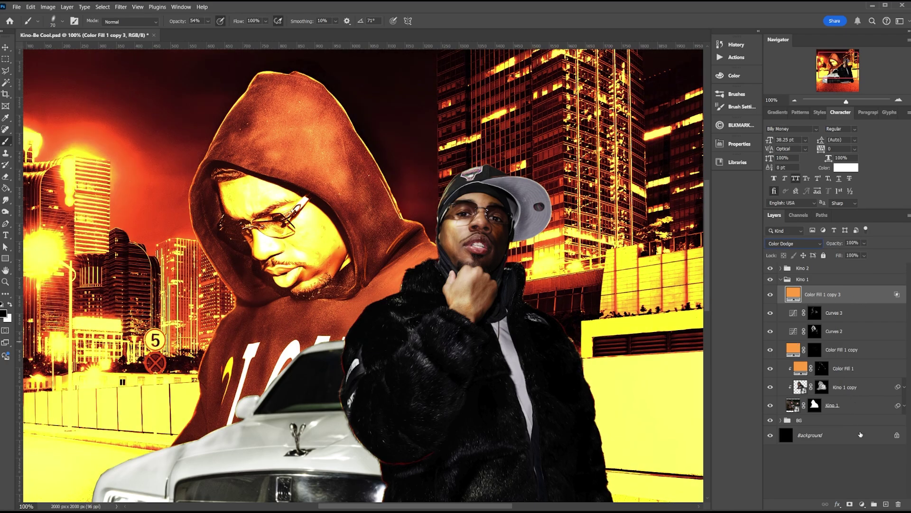
Clip the top orange fill to the layer below and add a layer mask to it.
{"action": "right_click", "coordinate": [853, 301]}
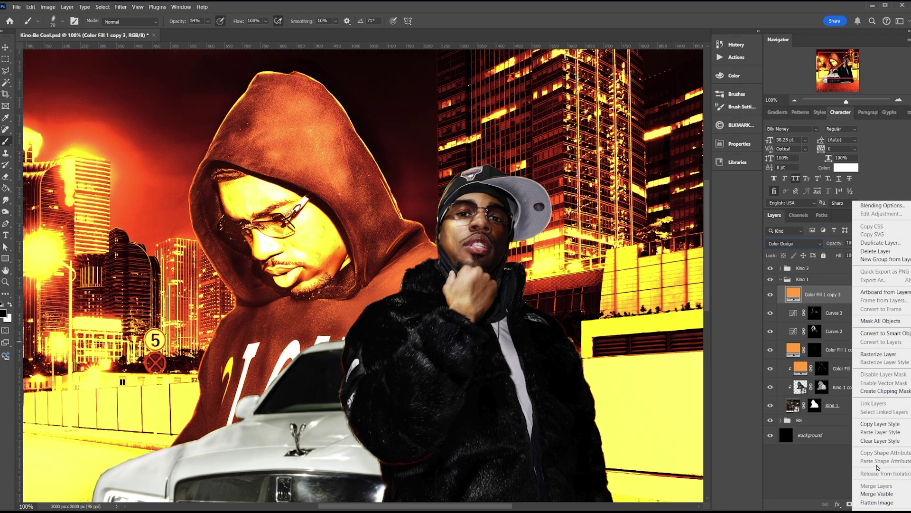
{"action": "left_click", "coordinate": [875, 392]}
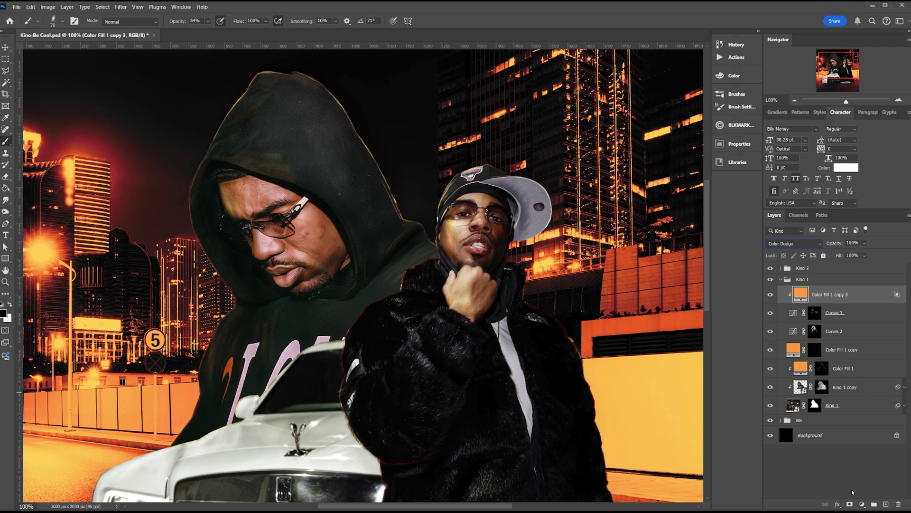
{"action": "left_click", "coordinate": [851, 504]}
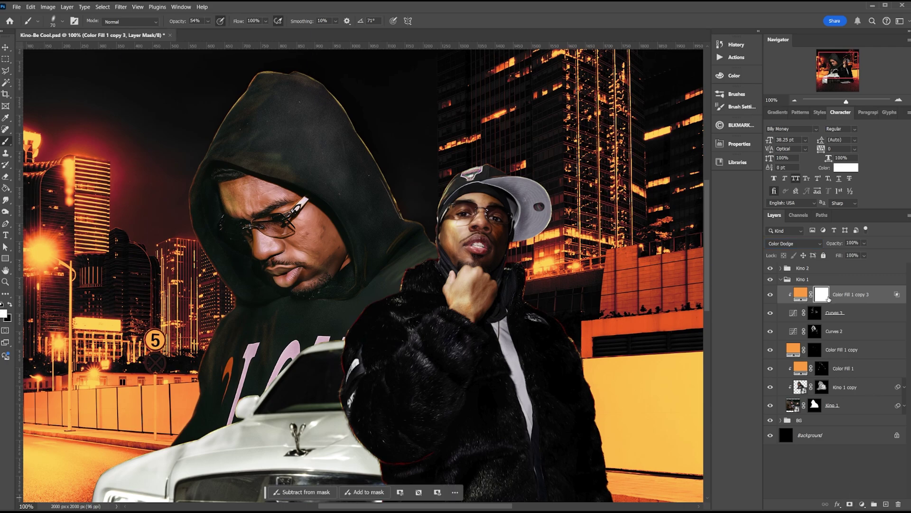
Invert the top orange fill's layer mask to black and save the document.
{"action": "key", "text": "ctrl+i"}
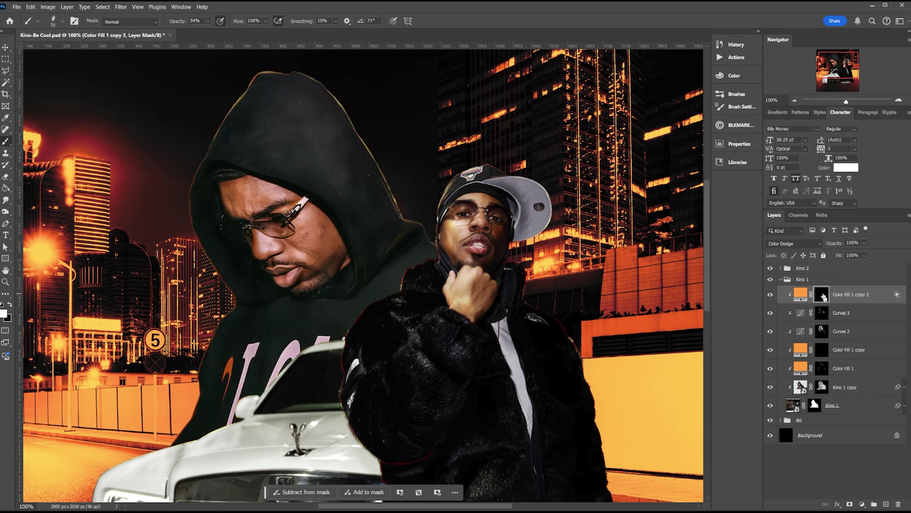
{"action": "key", "text": "ctrl+s"}
Paint white on the mask at 100% opacity and 5% flow, adding orange glow to the hoodie's shoulder and sleeve edge beside the buildings.
{"action": "left_click_drag", "start_coordinate": [249, 233], "coordinate": [255, 198]}
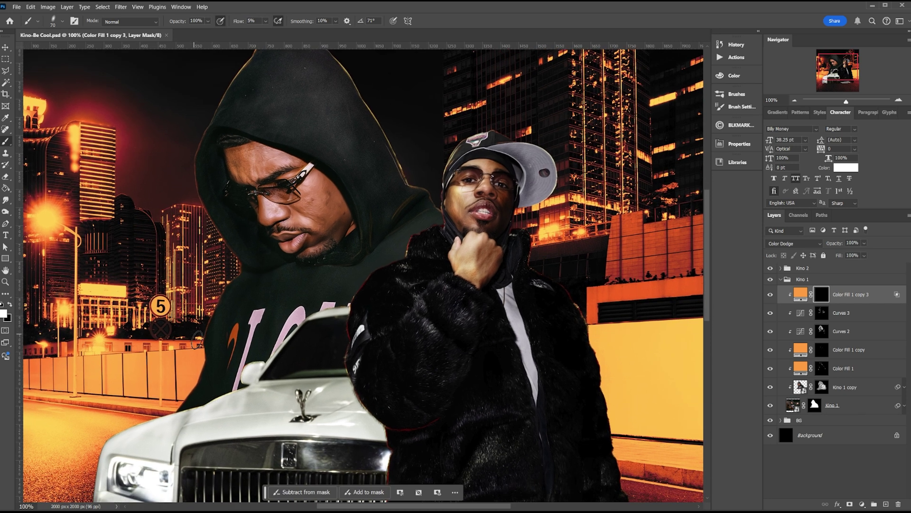
{"action": "mouse_move", "coordinate": [188, 384]}
{"action": "left_mouse_down"}
{"action": "mouse_move", "coordinate": [183, 406]}
{"action": "mouse_move", "coordinate": [210, 385]}
{"action": "mouse_move", "coordinate": [211, 373]}
{"action": "mouse_move", "coordinate": [200, 378]}
{"action": "mouse_move", "coordinate": [211, 369]}
{"action": "mouse_move", "coordinate": [206, 336]}
{"action": "mouse_move", "coordinate": [210, 381]}
{"action": "mouse_move", "coordinate": [217, 325]}
{"action": "left_mouse_up"}
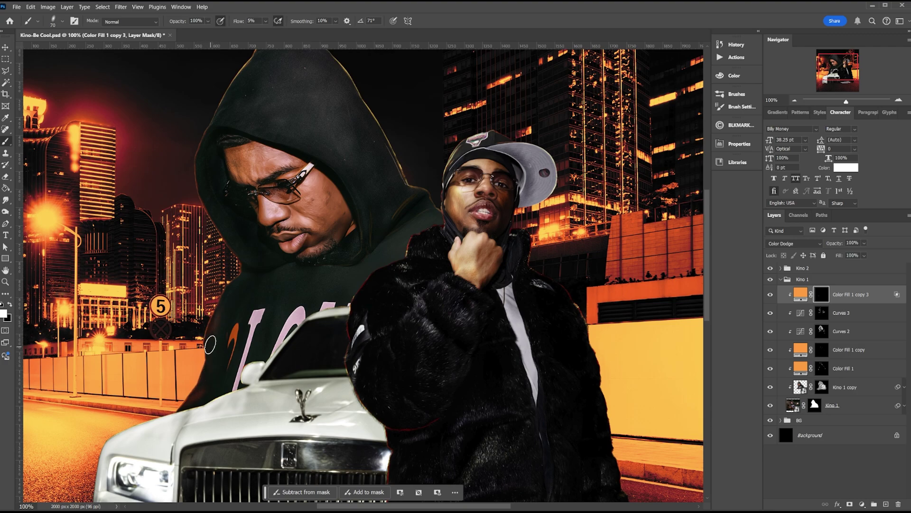
{"action": "scroll", "coordinate": [211, 332], "scroll_direction": "up", "scroll_amount": 2}
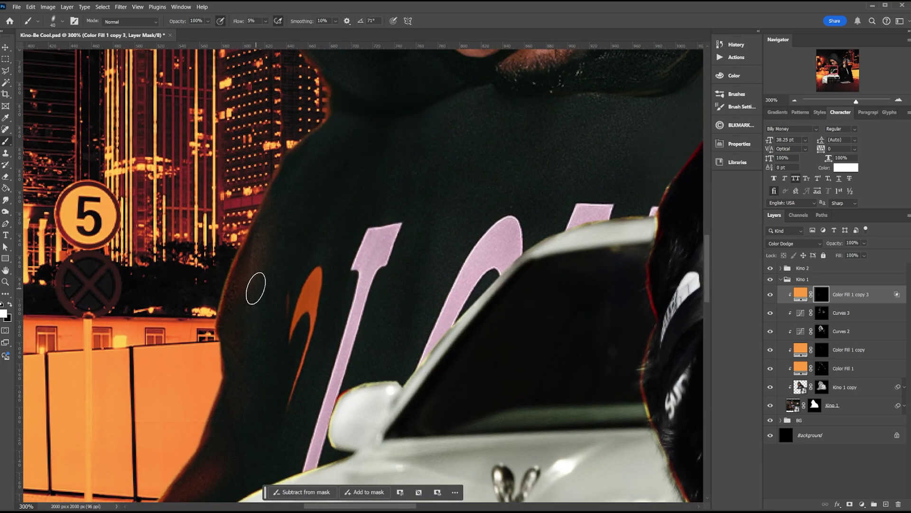
{"action": "scroll", "coordinate": [261, 306], "scroll_direction": "up", "scroll_amount": 3}
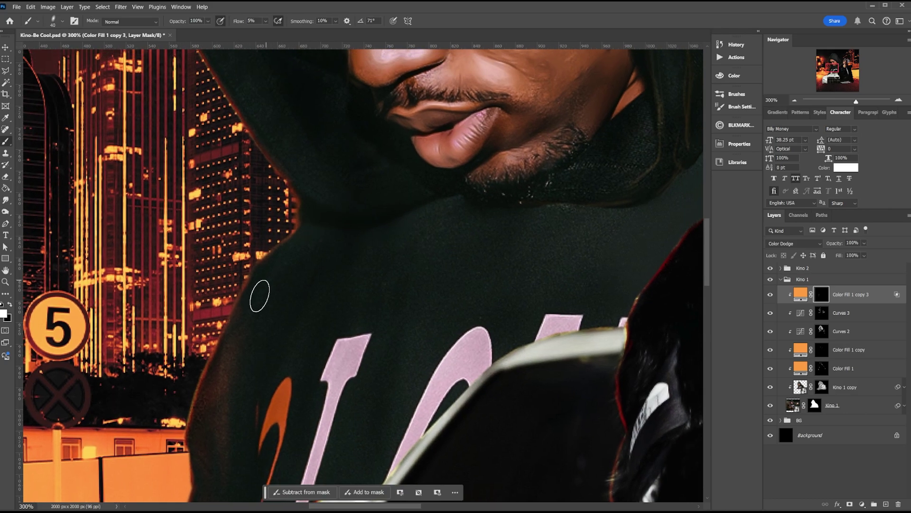
{"action": "left_click_drag", "start_coordinate": [283, 343], "coordinate": [290, 297]}
{"action": "mouse_move", "coordinate": [399, 299]}
{"action": "left_mouse_down"}
{"action": "mouse_move", "coordinate": [385, 396]}
{"action": "mouse_move", "coordinate": [390, 430]}
{"action": "mouse_move", "coordinate": [381, 425]}
{"action": "mouse_move", "coordinate": [399, 304]}
{"action": "mouse_move", "coordinate": [352, 295]}
{"action": "mouse_move", "coordinate": [349, 322]}
{"action": "mouse_move", "coordinate": [392, 326]}
{"action": "mouse_move", "coordinate": [346, 385]}
{"action": "mouse_move", "coordinate": [379, 408]}
{"action": "mouse_move", "coordinate": [349, 408]}
{"action": "left_mouse_up"}
{"action": "mouse_move", "coordinate": [261, 270]}
{"action": "left_mouse_down"}
{"action": "mouse_move", "coordinate": [285, 244]}
{"action": "mouse_move", "coordinate": [304, 243]}
{"action": "mouse_move", "coordinate": [264, 256]}
{"action": "mouse_move", "coordinate": [311, 238]}
{"action": "mouse_move", "coordinate": [264, 256]}
{"action": "mouse_move", "coordinate": [335, 222]}
{"action": "mouse_move", "coordinate": [359, 284]}
{"action": "mouse_move", "coordinate": [301, 277]}
{"action": "mouse_move", "coordinate": [308, 238]}
{"action": "mouse_move", "coordinate": [325, 222]}
{"action": "mouse_move", "coordinate": [250, 290]}
{"action": "mouse_move", "coordinate": [290, 262]}
{"action": "mouse_move", "coordinate": [252, 288]}
{"action": "mouse_move", "coordinate": [240, 306]}
{"action": "mouse_move", "coordinate": [247, 311]}
{"action": "mouse_move", "coordinate": [281, 289]}
{"action": "mouse_move", "coordinate": [252, 318]}
{"action": "mouse_move", "coordinate": [313, 268]}
{"action": "mouse_move", "coordinate": [278, 291]}
{"action": "mouse_move", "coordinate": [297, 257]}
{"action": "left_mouse_up"}
Paint soft orange glow on the mask along the hood's outer edge beside the man's mouth and glasses.
{"action": "scroll", "coordinate": [399, 220], "scroll_direction": "up", "scroll_amount": 4}
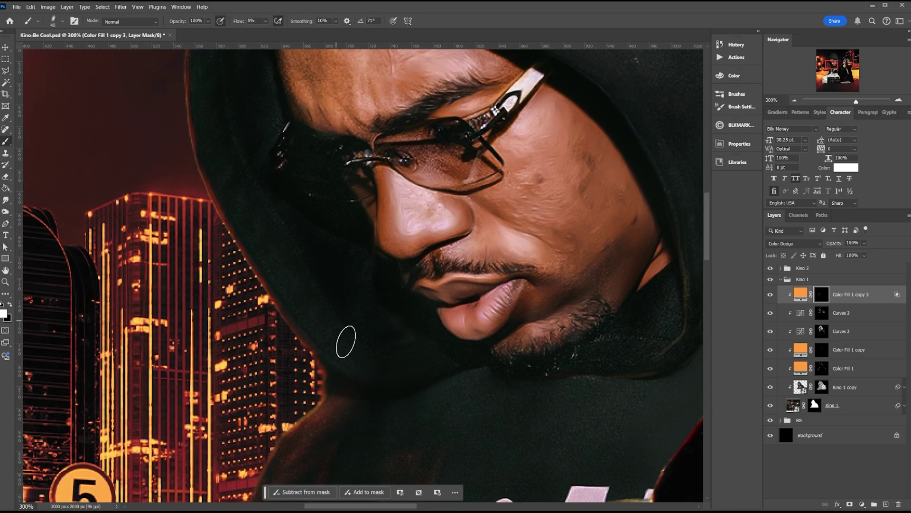
{"action": "key", "text": "r"}
{"action": "mouse_move", "coordinate": [321, 346]}
{"action": "left_mouse_down"}
{"action": "mouse_move", "coordinate": [355, 273]}
{"action": "mouse_move", "coordinate": [369, 275]}
{"action": "mouse_move", "coordinate": [390, 307]}
{"action": "left_mouse_up"}
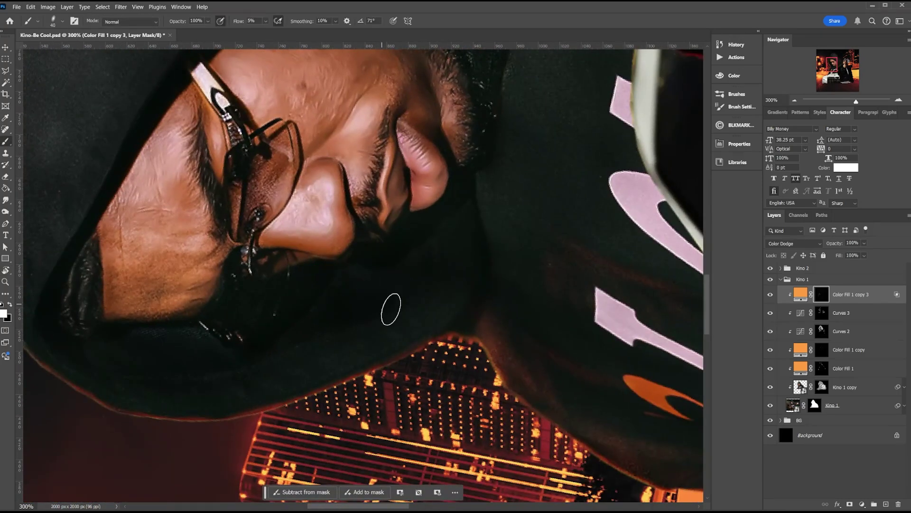
{"action": "key", "text": "r"}
{"action": "left_click_drag", "start_coordinate": [417, 335], "coordinate": [478, 304]}
{"action": "key", "text": "b"}
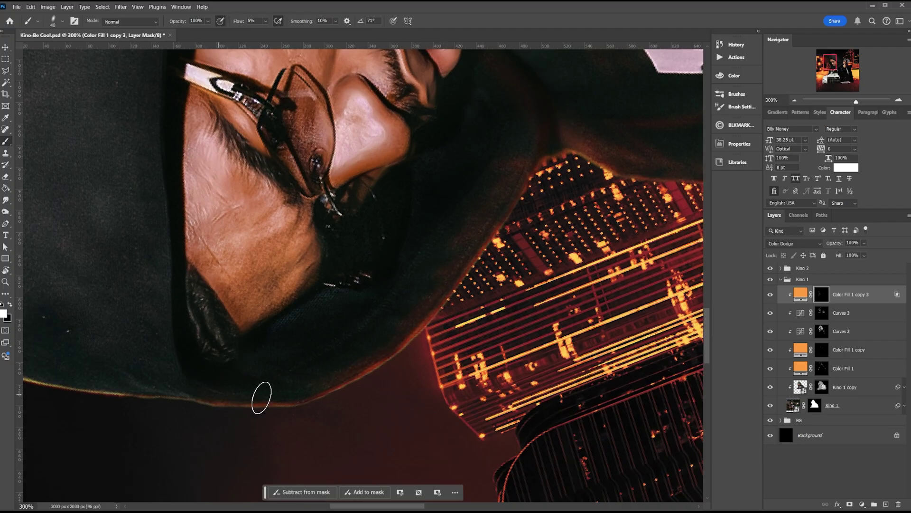
Extend the orange glow on the mask along the hood's upper front edge above the forehead using a smaller brush.
{"action": "key", "text": "r"}
{"action": "mouse_move", "coordinate": [348, 301]}
{"action": "left_mouse_down"}
{"action": "mouse_move", "coordinate": [329, 363]}
{"action": "mouse_move", "coordinate": [465, 266]}
{"action": "mouse_move", "coordinate": [522, 209]}
{"action": "left_mouse_up"}
{"action": "key", "text": "b"}
{"action": "mouse_move", "coordinate": [461, 247]}
{"action": "left_mouse_down"}
{"action": "mouse_move", "coordinate": [438, 261]}
{"action": "mouse_move", "coordinate": [526, 210]}
{"action": "mouse_move", "coordinate": [465, 249]}
{"action": "mouse_move", "coordinate": [487, 255]}
{"action": "mouse_move", "coordinate": [470, 257]}
{"action": "mouse_move", "coordinate": [417, 297]}
{"action": "mouse_move", "coordinate": [432, 305]}
{"action": "mouse_move", "coordinate": [402, 336]}
{"action": "mouse_move", "coordinate": [340, 360]}
{"action": "left_mouse_up"}
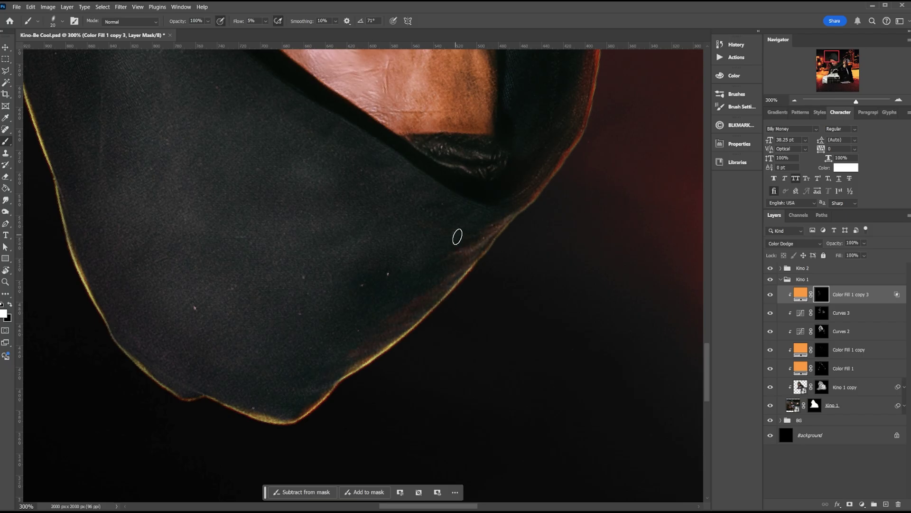
{"action": "key", "text": "r"}
{"action": "mouse_move", "coordinate": [457, 236]}
{"action": "left_mouse_down"}
{"action": "mouse_move", "coordinate": [427, 230]}
{"action": "mouse_move", "coordinate": [336, 321]}
{"action": "mouse_move", "coordinate": [386, 258]}
{"action": "mouse_move", "coordinate": [383, 288]}
{"action": "mouse_move", "coordinate": [400, 309]}
{"action": "left_mouse_up"}
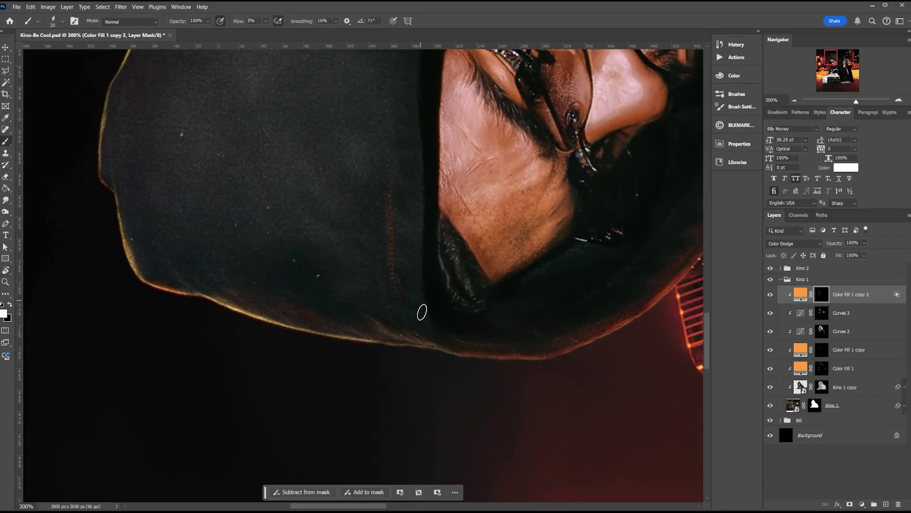
Paint orange rim glow on the mask around the crown of the hood.
{"action": "key", "text": "space"}
{"action": "mouse_move", "coordinate": [411, 219]}
{"action": "left_mouse_down"}
{"action": "mouse_move", "coordinate": [419, 215]}
{"action": "mouse_move", "coordinate": [366, 275]}
{"action": "mouse_move", "coordinate": [329, 218]}
{"action": "left_mouse_up"}
{"action": "key", "text": "r"}
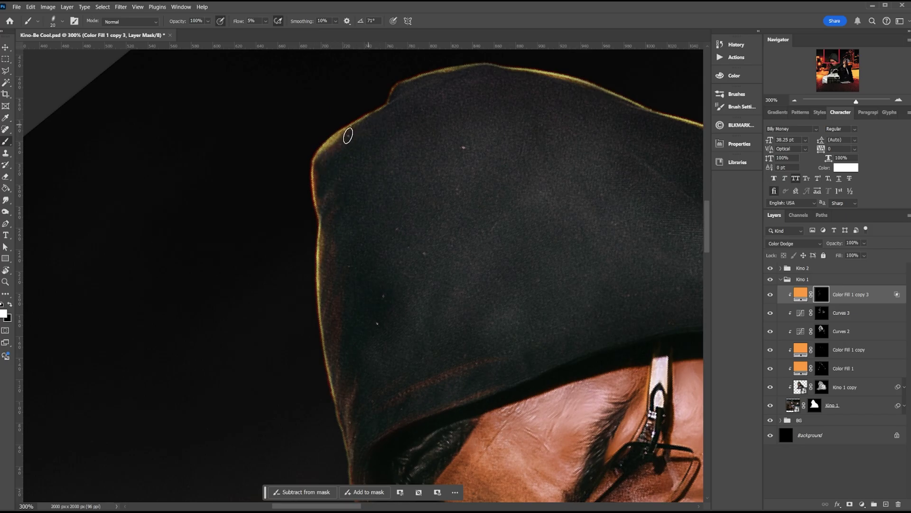
{"action": "mouse_move", "coordinate": [348, 137]}
{"action": "left_mouse_down"}
{"action": "mouse_move", "coordinate": [400, 109]}
{"action": "mouse_move", "coordinate": [331, 150]}
{"action": "mouse_move", "coordinate": [455, 80]}
{"action": "mouse_move", "coordinate": [370, 114]}
{"action": "mouse_move", "coordinate": [451, 77]}
{"action": "mouse_move", "coordinate": [428, 88]}
{"action": "mouse_move", "coordinate": [452, 87]}
{"action": "left_mouse_up"}
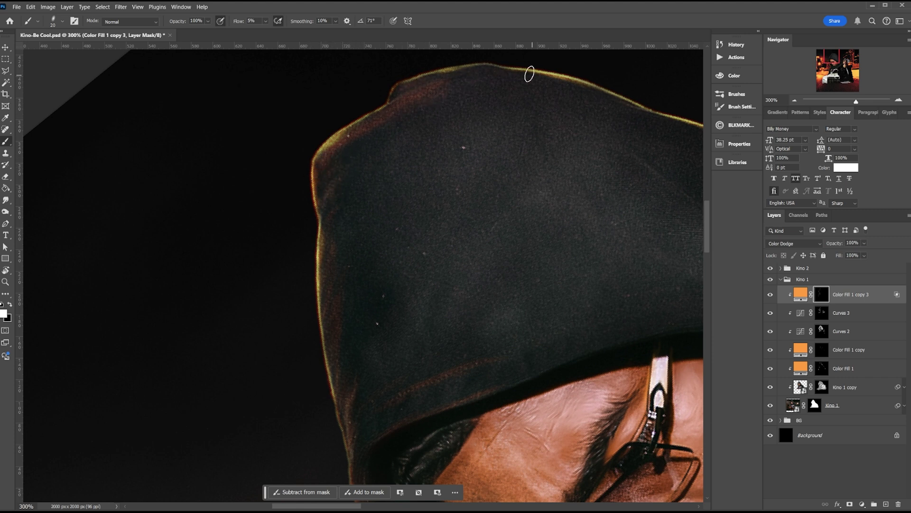
Paint faint orange streaks on the mask over the fabric folds at the side of the hood.
{"action": "mouse_move", "coordinate": [545, 118]}
{"action": "left_mouse_down"}
{"action": "mouse_move", "coordinate": [349, 132]}
{"action": "mouse_move", "coordinate": [417, 142]}
{"action": "mouse_move", "coordinate": [456, 171]}
{"action": "mouse_move", "coordinate": [424, 189]}
{"action": "mouse_move", "coordinate": [439, 152]}
{"action": "mouse_move", "coordinate": [466, 201]}
{"action": "left_mouse_up"}
{"action": "left_click_drag", "start_coordinate": [457, 254], "coordinate": [451, 315]}
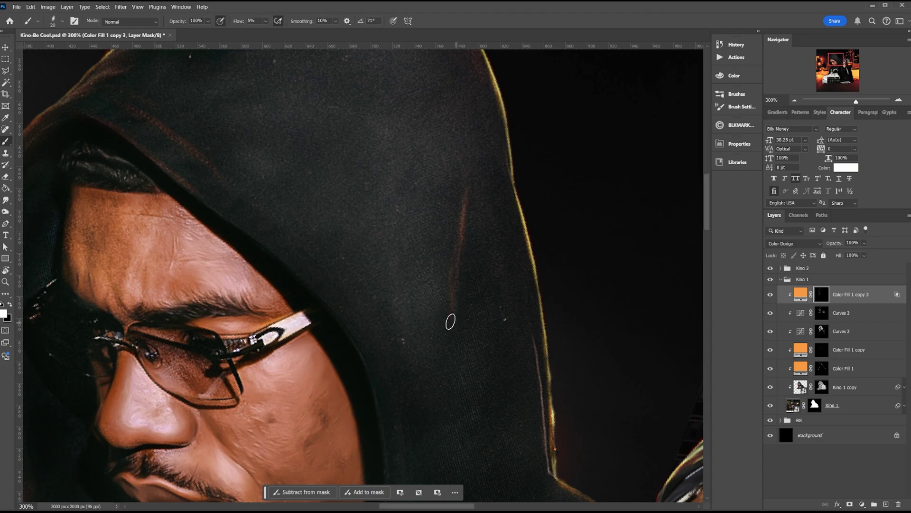
{"action": "mouse_move", "coordinate": [439, 295]}
{"action": "left_mouse_down"}
{"action": "mouse_move", "coordinate": [444, 191]}
{"action": "mouse_move", "coordinate": [462, 201]}
{"action": "left_mouse_up"}
{"action": "mouse_move", "coordinate": [444, 246]}
{"action": "left_mouse_down"}
{"action": "mouse_move", "coordinate": [425, 301]}
{"action": "mouse_move", "coordinate": [446, 324]}
{"action": "left_mouse_up"}
{"action": "key", "text": "x"}
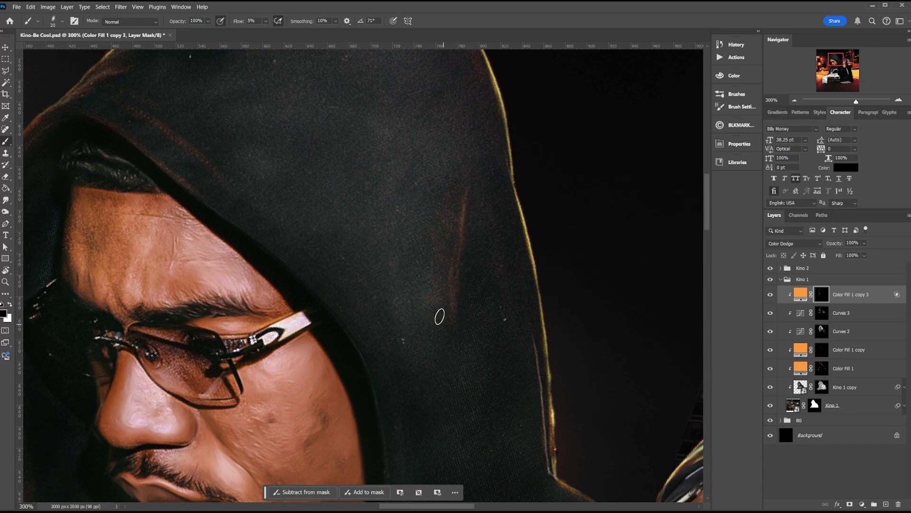
{"action": "key", "text": "x"}
Set the brush angle to 90° and paint orange glow on the mask down the back edge of the hood.
{"action": "key", "text": "r"}
{"action": "mouse_move", "coordinate": [488, 220]}
{"action": "left_mouse_down"}
{"action": "mouse_move", "coordinate": [469, 125]}
{"action": "mouse_move", "coordinate": [441, 127]}
{"action": "mouse_move", "coordinate": [535, 173]}
{"action": "mouse_move", "coordinate": [488, 183]}
{"action": "left_mouse_up"}
{"action": "key", "text": "b"}
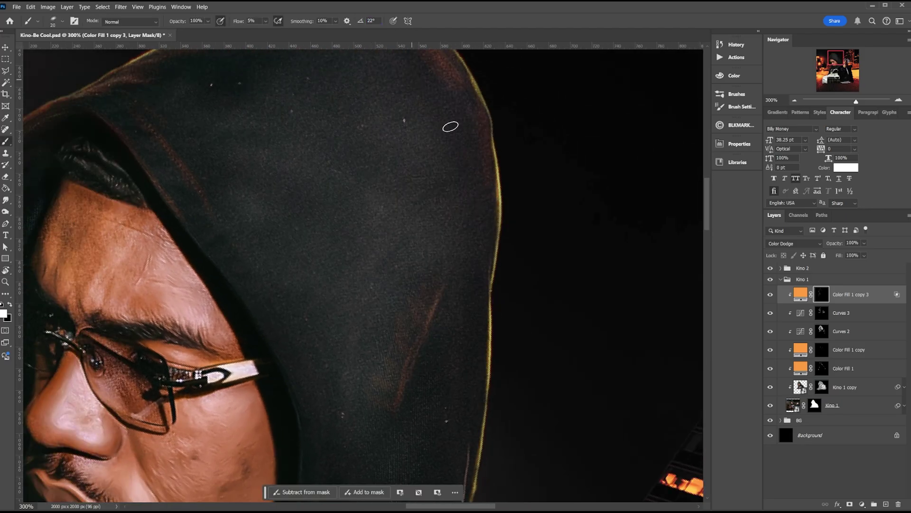
{"action": "left_click_drag", "start_coordinate": [360, 21], "coordinate": [355, 25]}
{"action": "type", "text": "-20"}
{"action": "key", "text": "Return"}
{"action": "scroll", "coordinate": [484, 255], "scroll_direction": "down", "scroll_amount": 5}
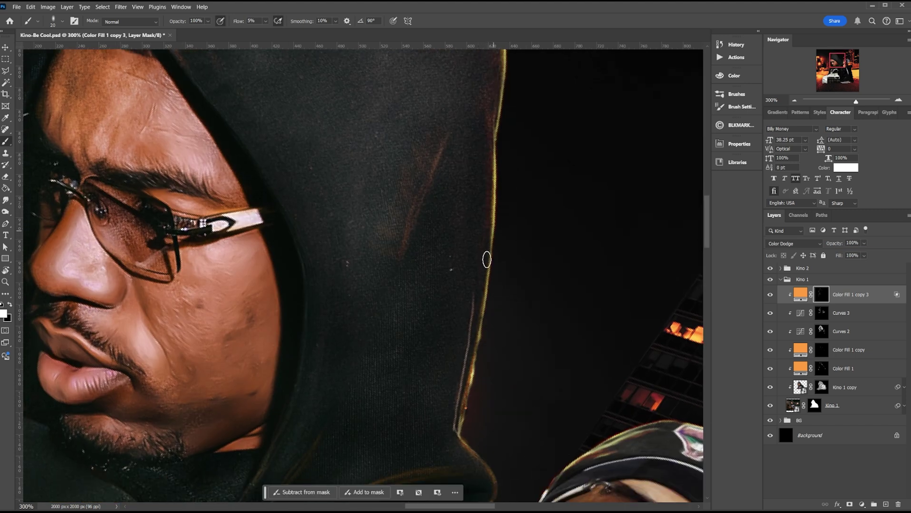
Paint orange glow on the mask along the lower hood folds and around the neckline under the chin.
{"action": "scroll", "coordinate": [493, 263], "scroll_direction": "down", "scroll_amount": 3}
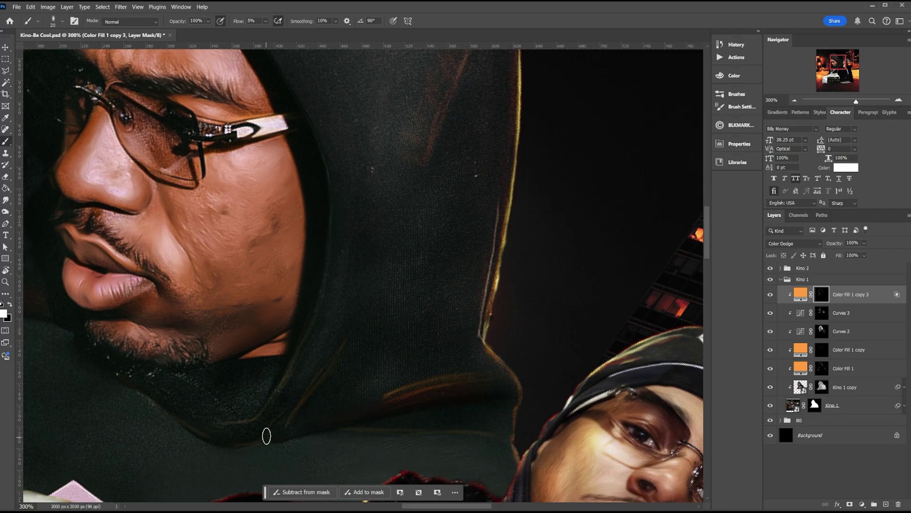
{"action": "mouse_move", "coordinate": [335, 348]}
{"action": "left_mouse_down"}
{"action": "mouse_move", "coordinate": [271, 419]}
{"action": "mouse_move", "coordinate": [338, 336]}
{"action": "mouse_move", "coordinate": [297, 439]}
{"action": "left_mouse_up"}
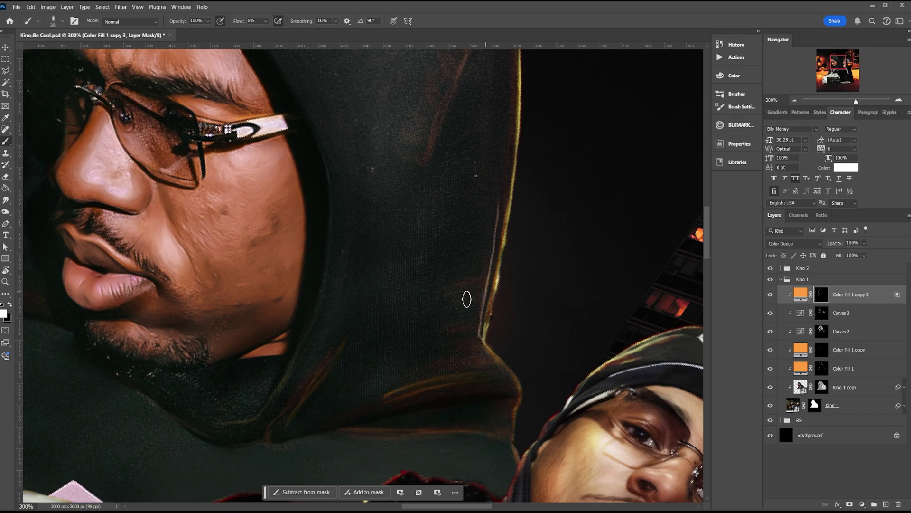
{"action": "scroll", "coordinate": [351, 354], "scroll_direction": "down", "scroll_amount": 3}
{"action": "scroll", "coordinate": [350, 355], "scroll_direction": "left", "scroll_amount": 3}
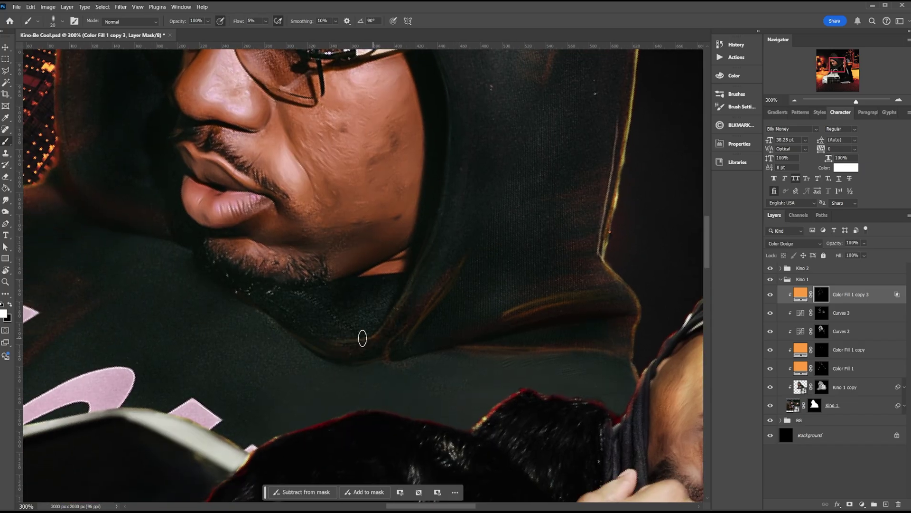
{"action": "key", "text": "x"}
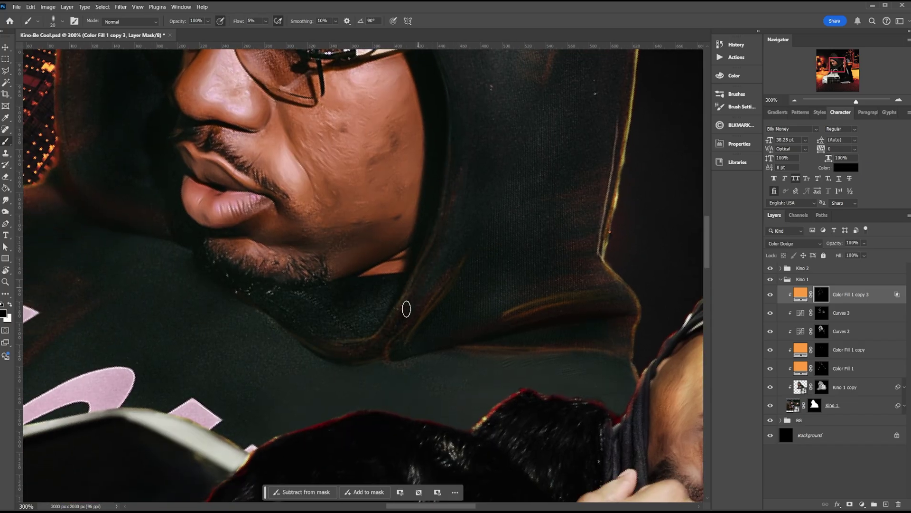
Reset the canvas rotation and save the document.
{"action": "key", "text": "r"}
{"action": "left_click_drag", "start_coordinate": [410, 306], "coordinate": [442, 266]}
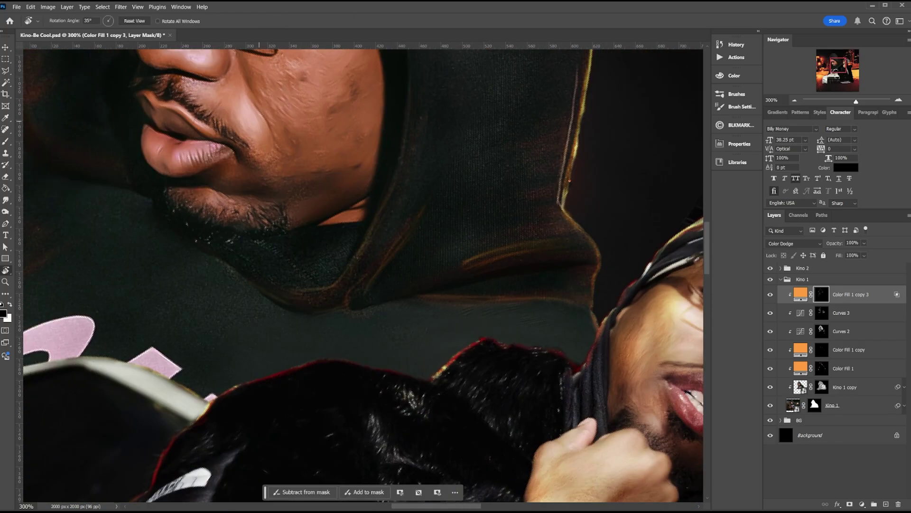
{"action": "left_click", "coordinate": [129, 21]}
{"action": "key", "text": "ctrl+s"}
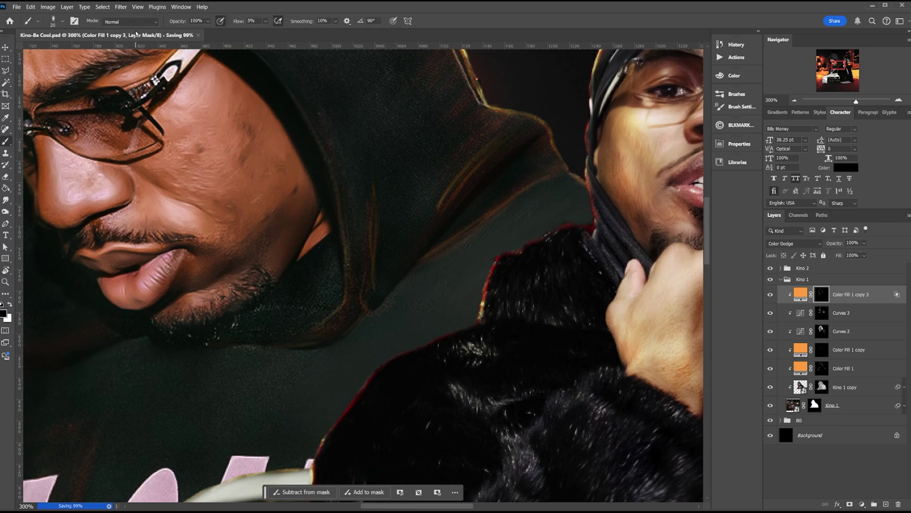
Compare the full composite with the top orange fill hidden and shown.
{"action": "key", "text": "ctrl+minus"}
{"action": "key", "text": "ctrl+minus"}
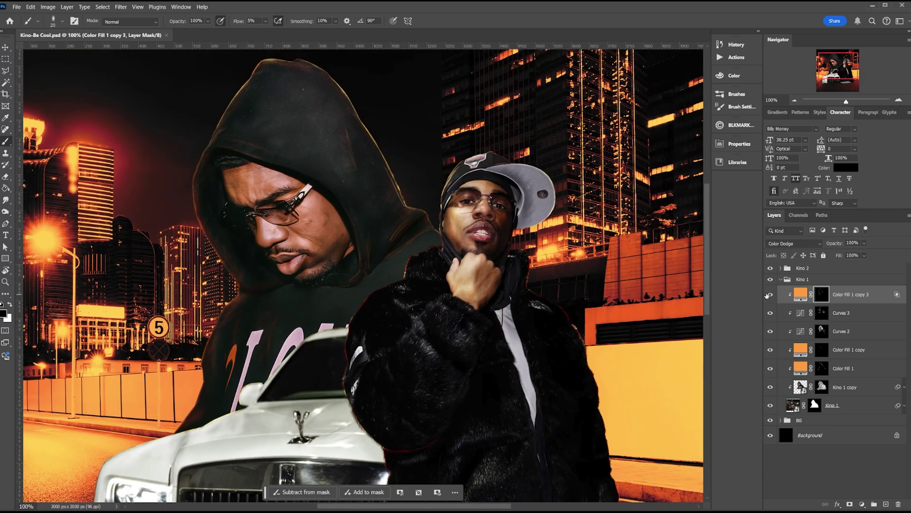
{"action": "left_click", "coordinate": [769, 295]}
{"action": "left_click", "coordinate": [769, 294]}
{"action": "left_click", "coordinate": [769, 295]}
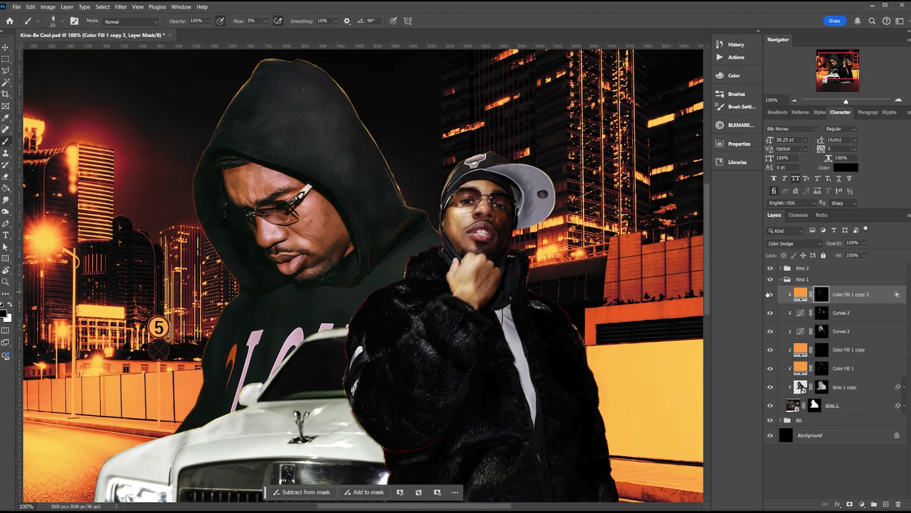
{"action": "left_click", "coordinate": [769, 295]}
{"action": "left_click", "coordinate": [769, 295]}
{"action": "left_click", "coordinate": [769, 295]}
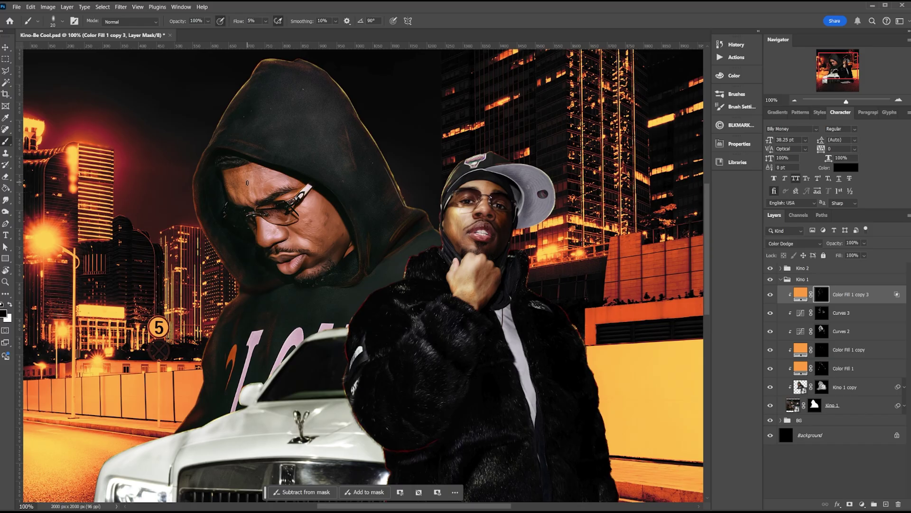
Preview the top orange fill without its layer mask, and re-enable the mask.
{"action": "right_click", "coordinate": [821, 295]}
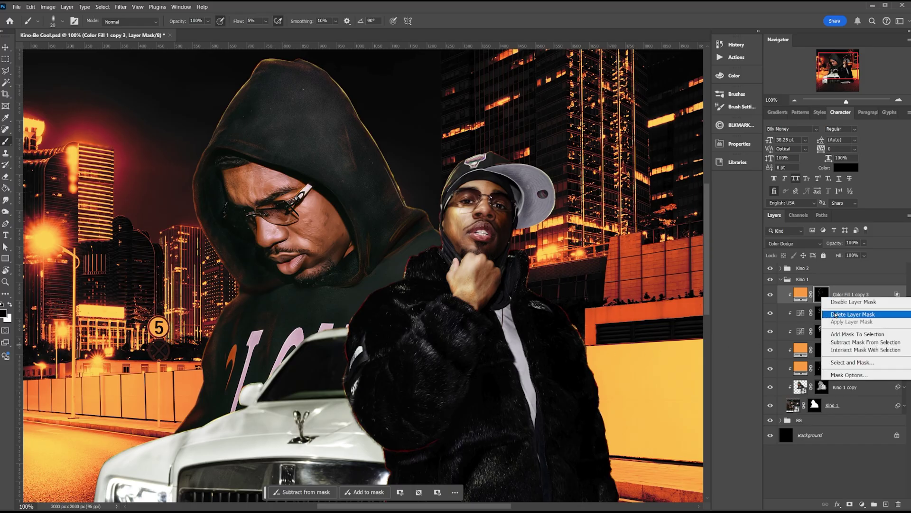
{"action": "left_click", "coordinate": [836, 303]}
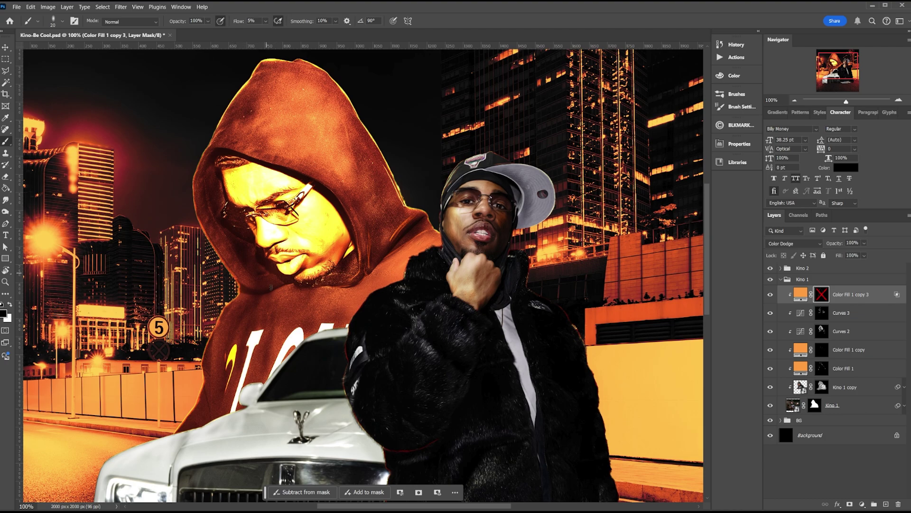
{"action": "right_click", "coordinate": [826, 302]}
{"action": "left_click", "coordinate": [838, 305]}
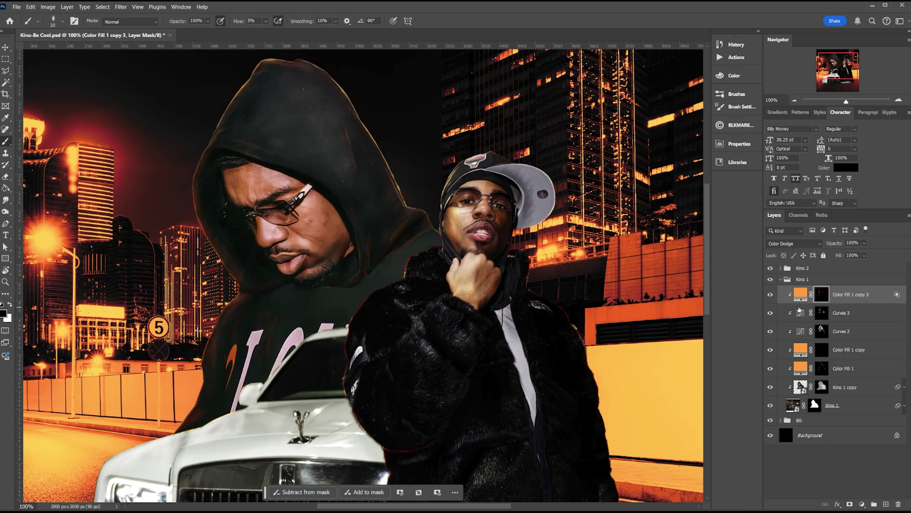
Switch the brush to the Soft Round Basic preset and set its smoothing to 10% for work on the hooded man's face.
{"action": "key", "text": "ctrl+plus"}
{"action": "key", "text": "ctrl+plus"}
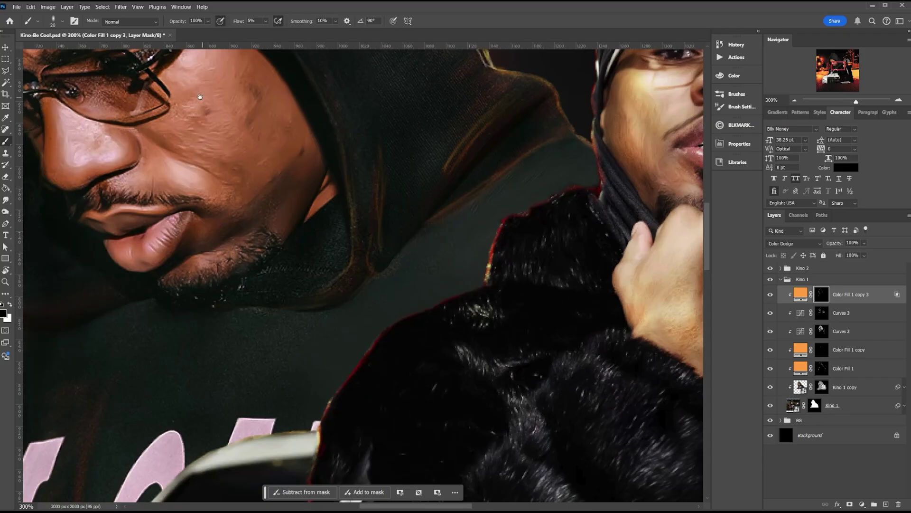
{"action": "mouse_move", "coordinate": [211, 106]}
{"action": "left_mouse_down"}
{"action": "mouse_move", "coordinate": [313, 238]}
{"action": "mouse_move", "coordinate": [335, 257]}
{"action": "mouse_move", "coordinate": [388, 260]}
{"action": "mouse_move", "coordinate": [374, 254]}
{"action": "left_mouse_up"}
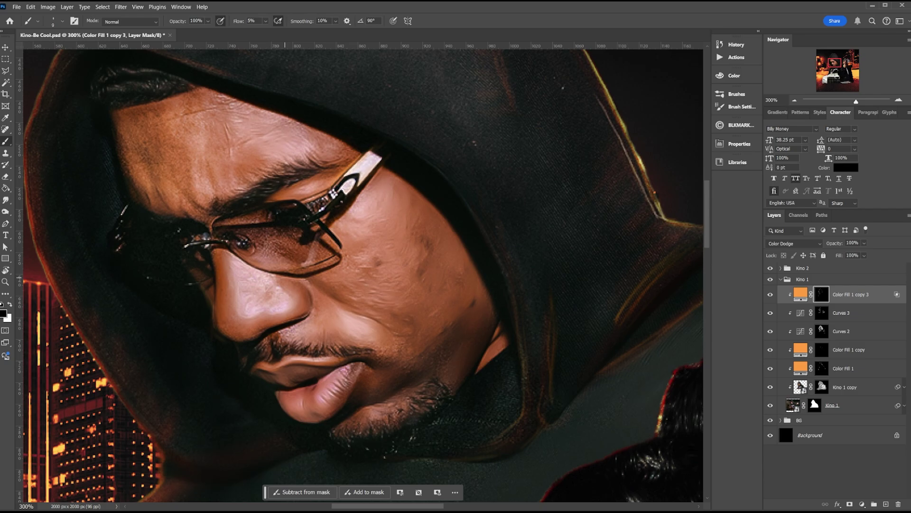
{"action": "left_click", "coordinate": [54, 18]}
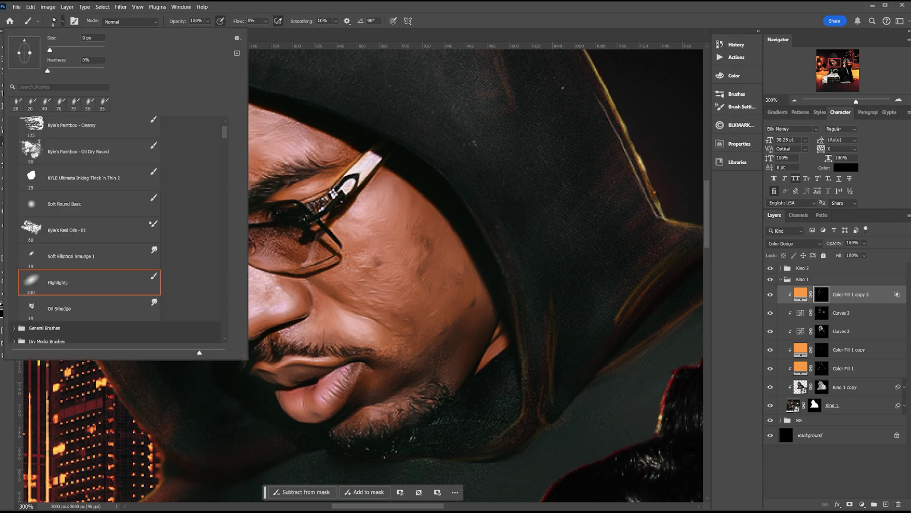
{"action": "double_click", "coordinate": [71, 204]}
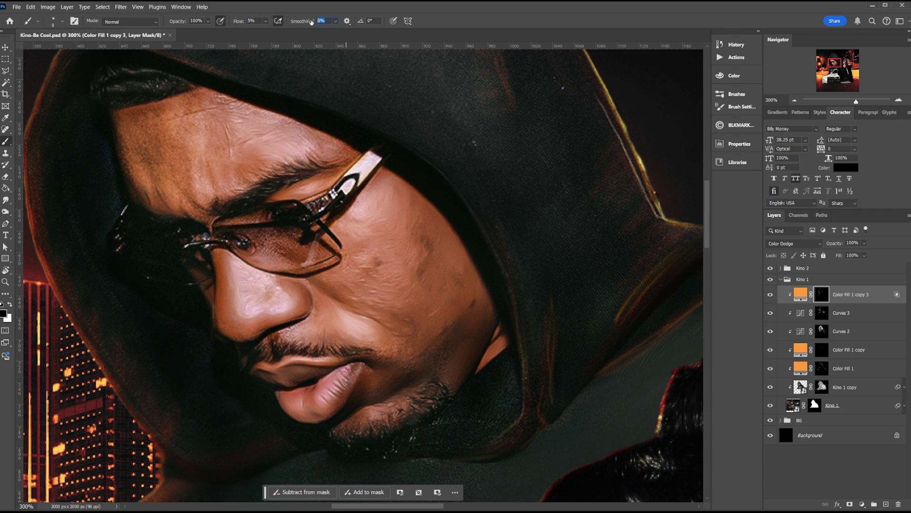
Paint a thin orange glow along the underside of the hooded man's nose, touch up the mask, and save the document.
{"action": "scroll", "coordinate": [237, 269], "scroll_direction": "down", "scroll_amount": 2}
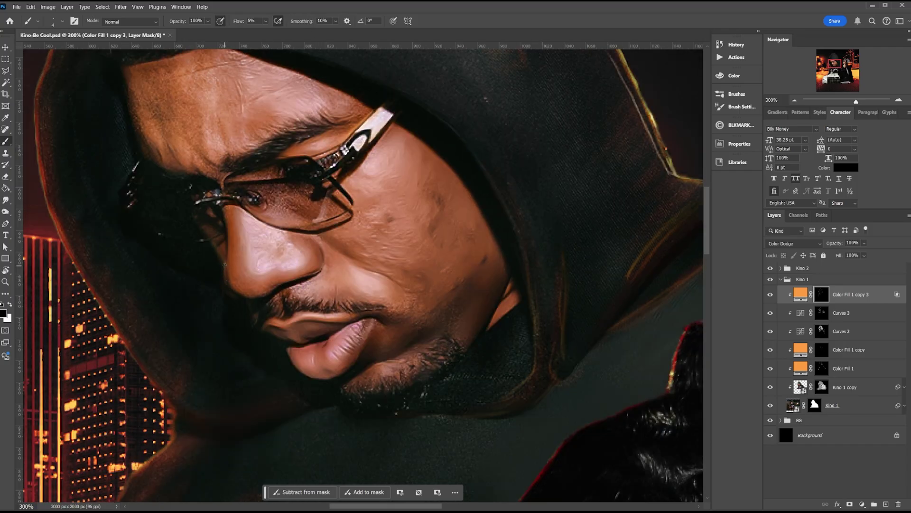
{"action": "key", "text": "x"}
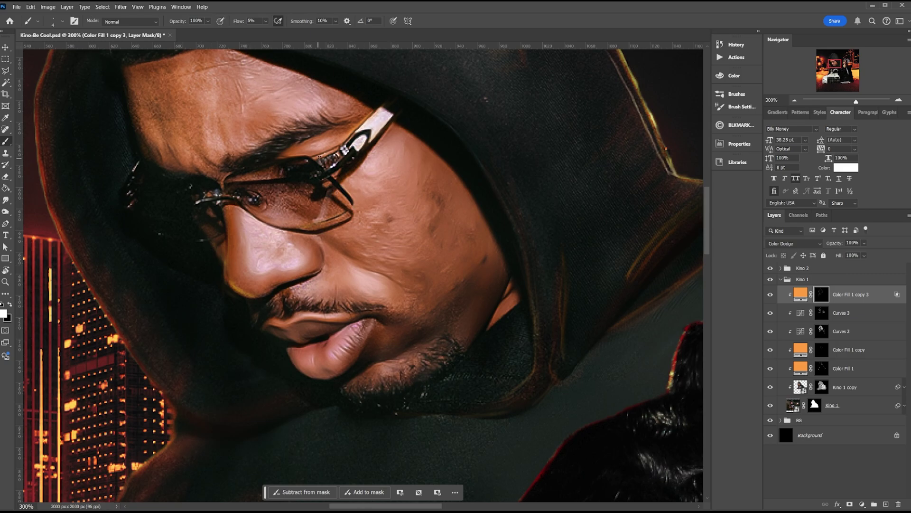
{"action": "scroll", "coordinate": [345, 270], "scroll_direction": "down", "scroll_amount": 3}
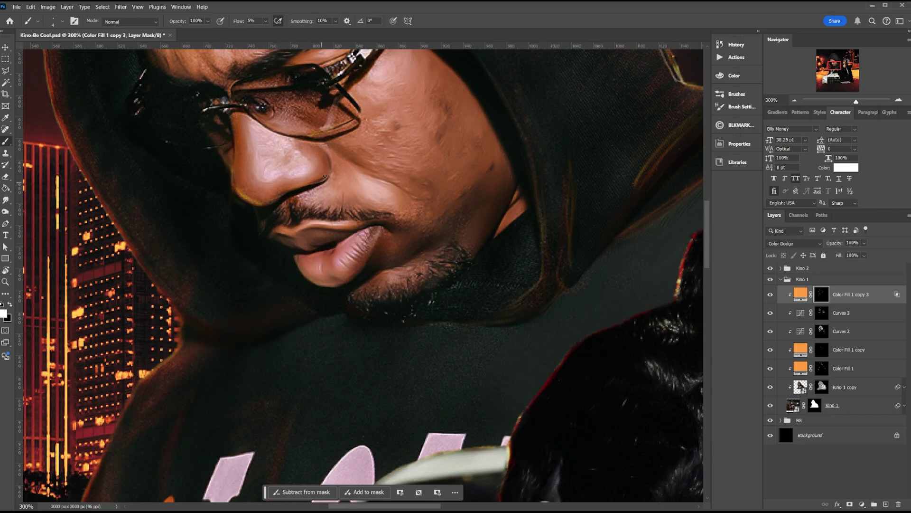
{"action": "key", "text": "x"}
{"action": "scroll", "coordinate": [277, 195], "scroll_direction": "down", "scroll_amount": 5}
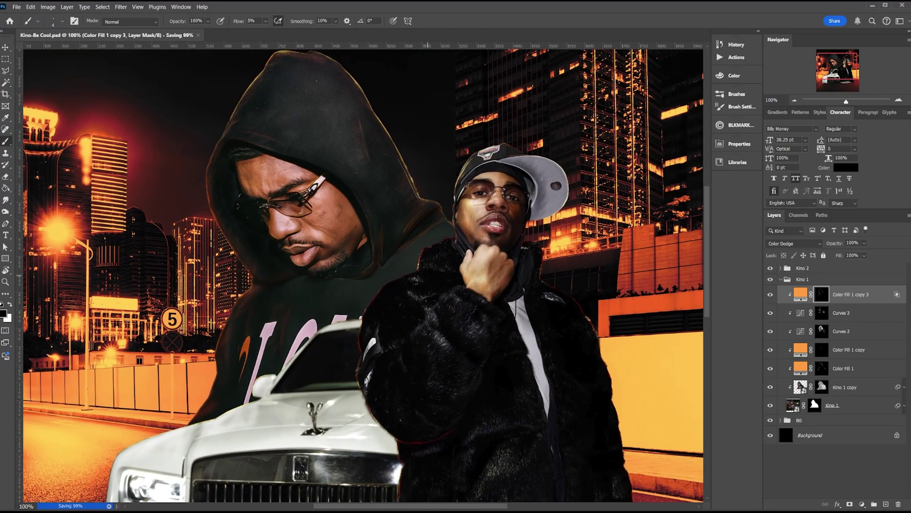
{"action": "key", "text": "ctrl+s"}
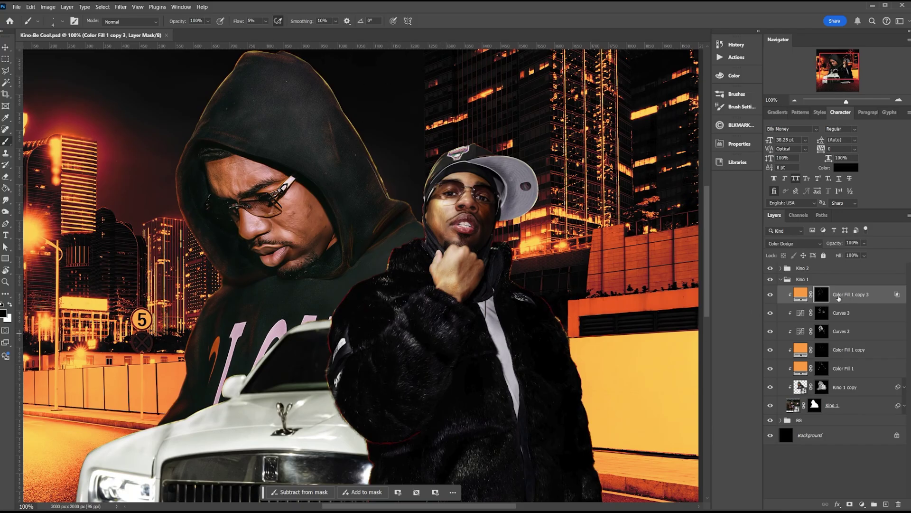
Duplicate the orange fill layer Color Fill 1 copy 3 into the Kino 2 group's top and delete the copy's layer mask.
{"action": "key", "text": "ctrl+j"}
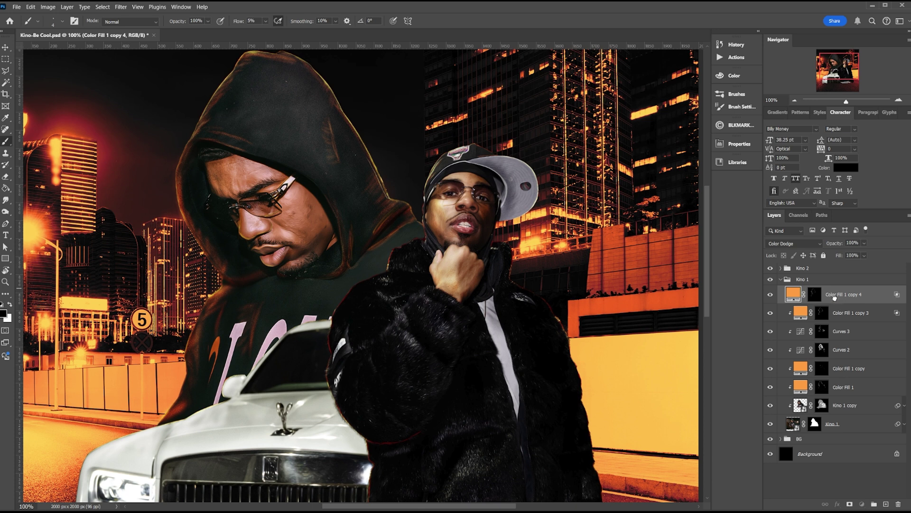
{"action": "left_click_drag", "start_coordinate": [834, 297], "coordinate": [825, 269]}
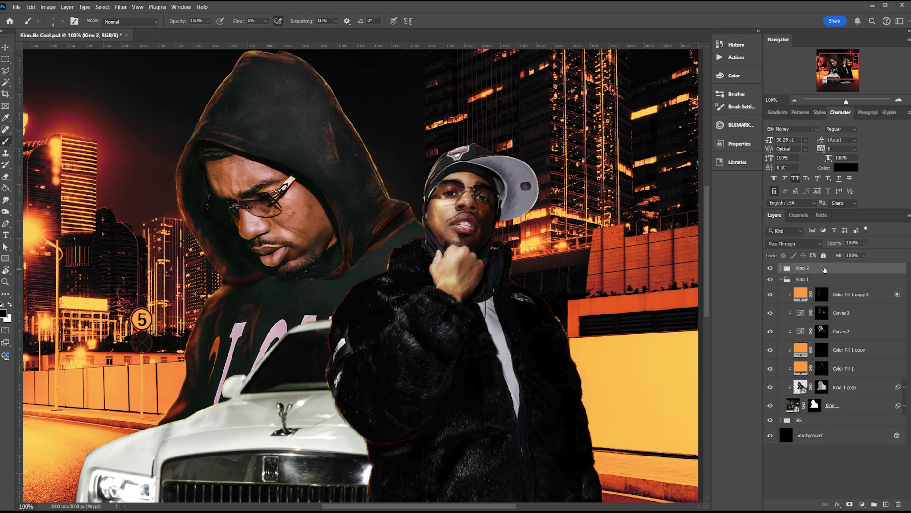
{"action": "left_click", "coordinate": [781, 280]}
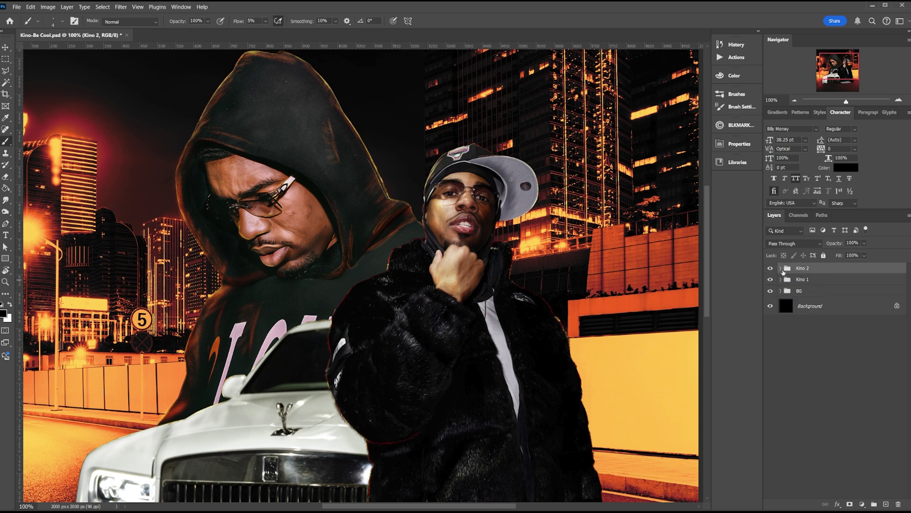
{"action": "left_click", "coordinate": [781, 269]}
{"action": "left_click", "coordinate": [839, 290]}
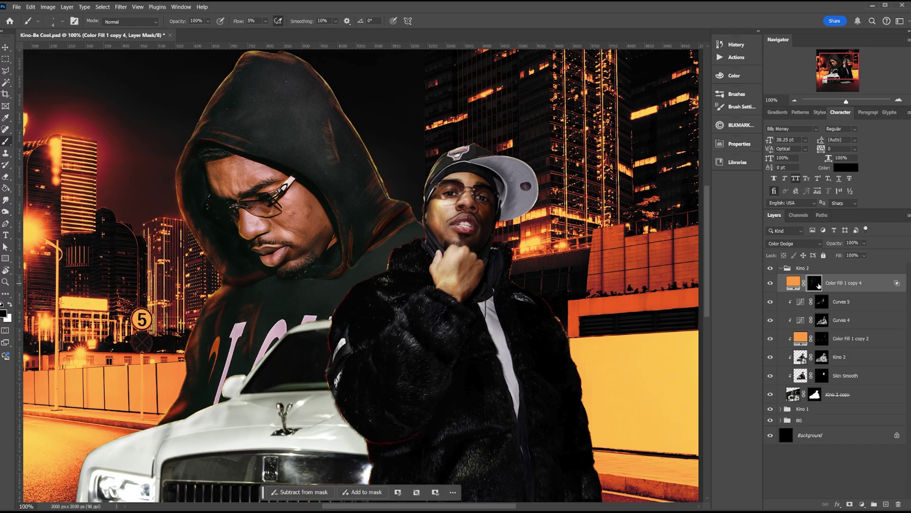
{"action": "right_click", "coordinate": [817, 285]}
{"action": "left_click", "coordinate": [839, 302]}
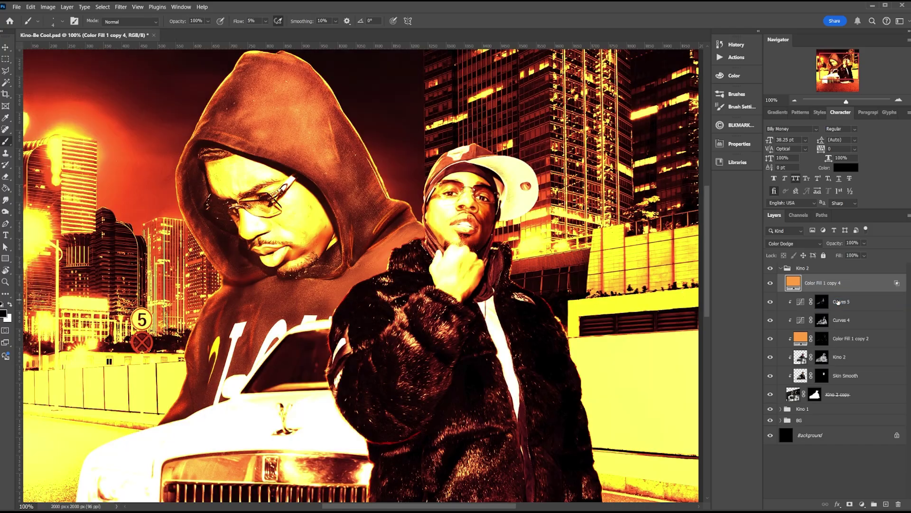
Set the copied fill's Blend If underlying-layer black range to 0 / 2, keeping the Color Dodge blend mode.
{"action": "left_click_drag", "start_coordinate": [507, 383], "coordinate": [480, 330]}
{"action": "double_click", "coordinate": [854, 285]}
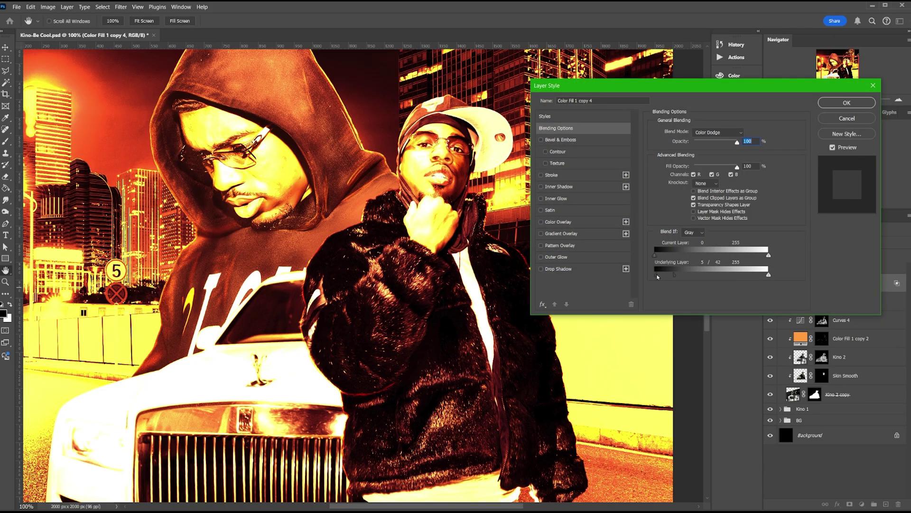
{"action": "mouse_move", "coordinate": [658, 277]}
{"action": "left_mouse_down"}
{"action": "mouse_move", "coordinate": [650, 272]}
{"action": "mouse_move", "coordinate": [670, 279]}
{"action": "mouse_move", "coordinate": [656, 277]}
{"action": "left_mouse_up"}
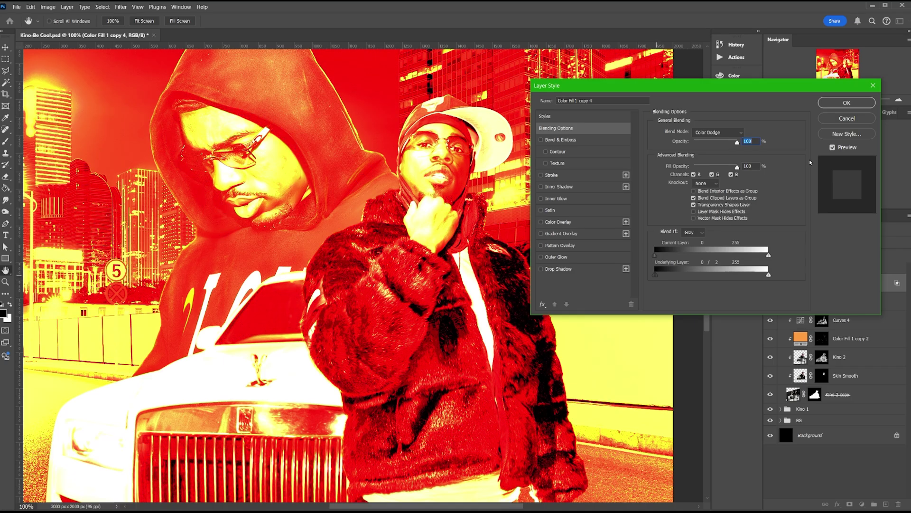
{"action": "left_click", "coordinate": [846, 102]}
{"action": "left_click", "coordinate": [801, 244]}
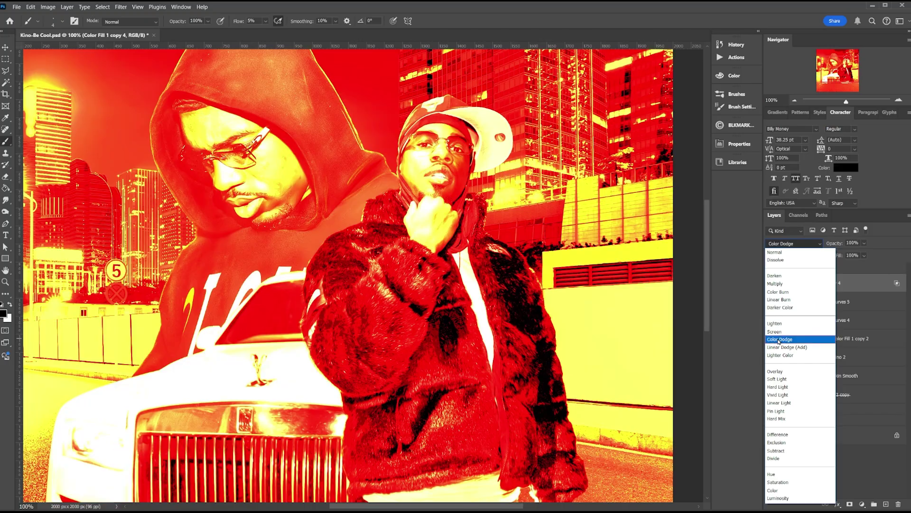
{"action": "left_click", "coordinate": [781, 339]}
Clip the copied orange fill to the Kino 2 layers below and give it an inverted, black layer mask.
{"action": "right_click", "coordinate": [839, 285]}
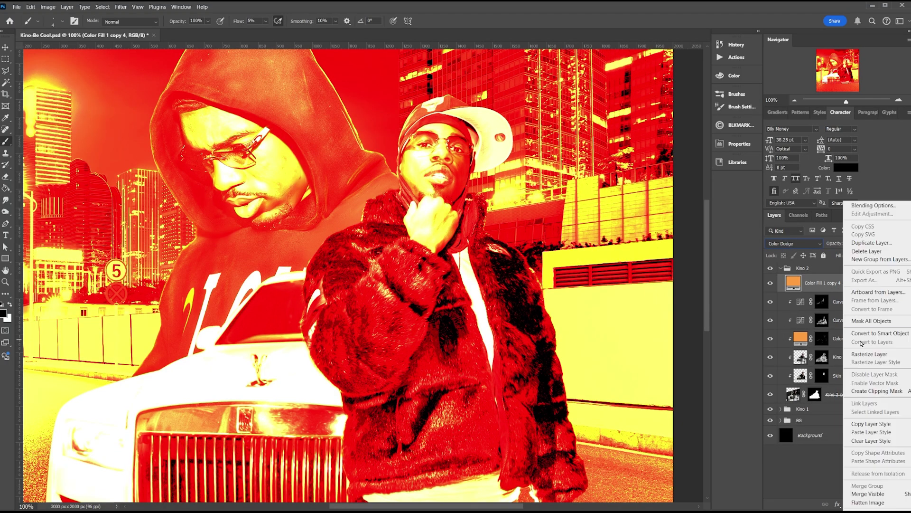
{"action": "left_click", "coordinate": [865, 394]}
{"action": "left_click", "coordinate": [850, 504]}
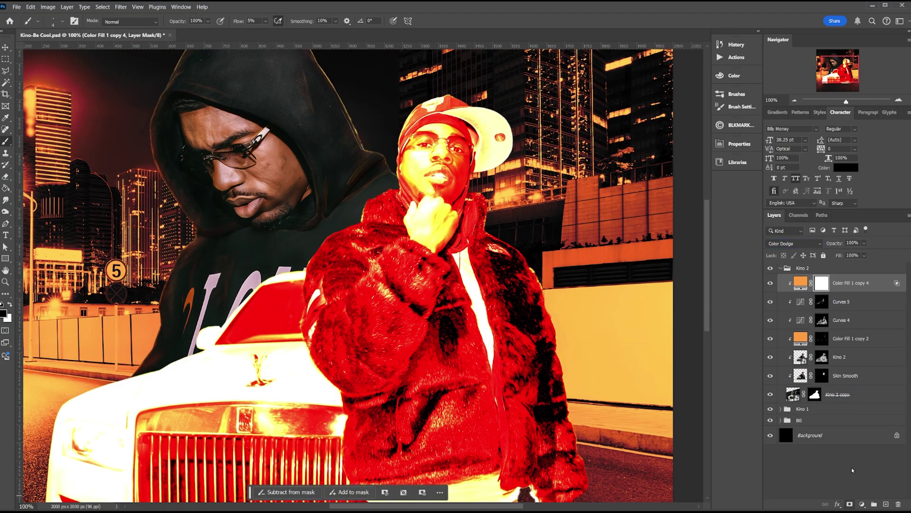
{"action": "key", "text": "ctrl+i"}
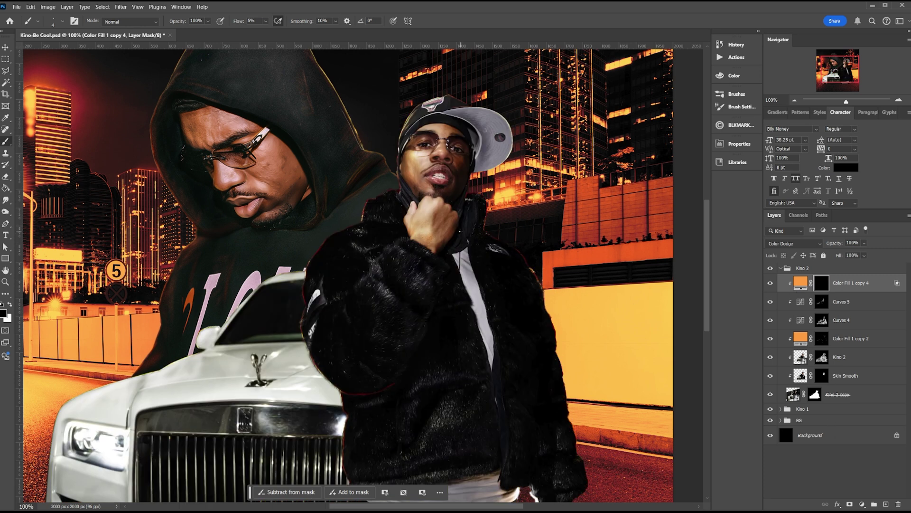
Switch to the slanted oval brush preset and set its flow to 10%.
{"action": "left_click", "coordinate": [62, 21]}
{"action": "double_click", "coordinate": [93, 283]}
{"action": "left_click_drag", "start_coordinate": [208, 21], "coordinate": [208, 27]}
{"action": "type", "text": "0"}
{"action": "key", "text": "Return"}
Paint the glow in white on the mask along the fur jacket's shoulder and upper sleeve edge beside the car.
{"action": "key", "text": "ctrl+plus"}
{"action": "key", "text": "ctrl+plus"}
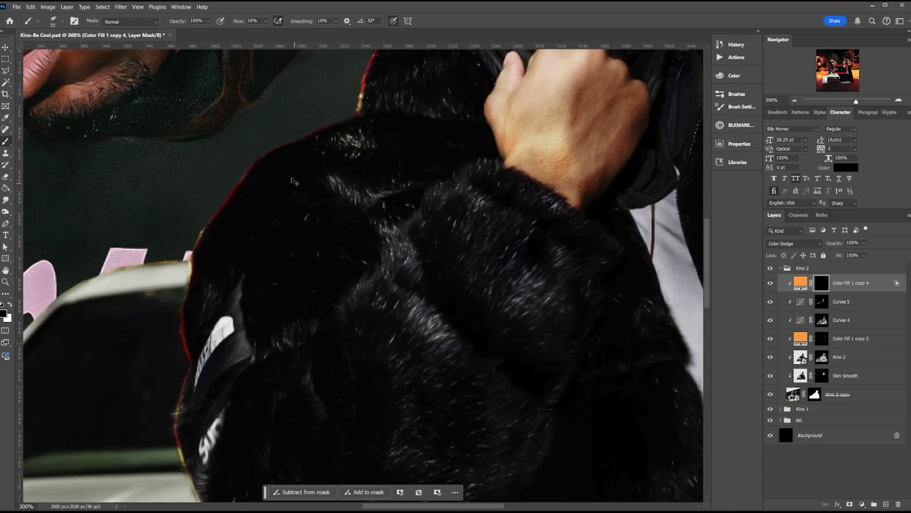
{"action": "key", "text": "x"}
{"action": "mouse_move", "coordinate": [291, 144]}
{"action": "left_mouse_down"}
{"action": "mouse_move", "coordinate": [398, 117]}
{"action": "mouse_move", "coordinate": [259, 189]}
{"action": "mouse_move", "coordinate": [270, 166]}
{"action": "mouse_move", "coordinate": [262, 185]}
{"action": "mouse_move", "coordinate": [236, 199]}
{"action": "mouse_move", "coordinate": [185, 297]}
{"action": "mouse_move", "coordinate": [199, 344]}
{"action": "mouse_move", "coordinate": [187, 291]}
{"action": "left_mouse_up"}
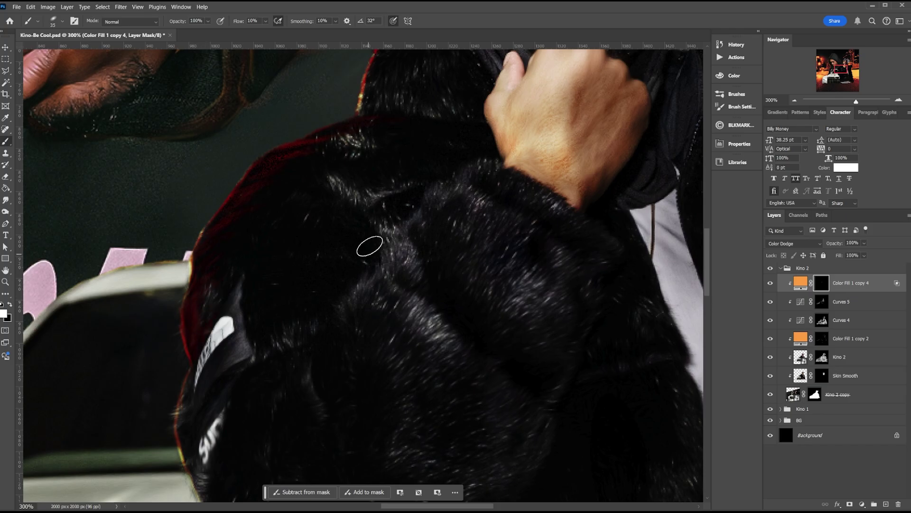
Rotate the canvas, set the brush angle to 90°, and paint the glow along the fur collar's outer edge.
{"action": "mouse_move", "coordinate": [468, 52]}
{"action": "left_mouse_down"}
{"action": "mouse_move", "coordinate": [392, 295]}
{"action": "mouse_move", "coordinate": [400, 223]}
{"action": "left_mouse_up"}
{"action": "key", "text": "r"}
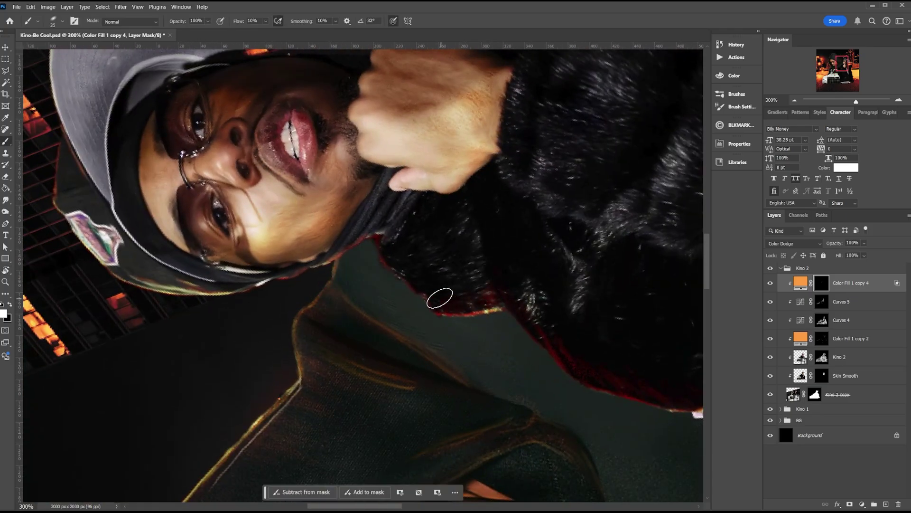
{"action": "mouse_move", "coordinate": [439, 299]}
{"action": "left_mouse_down"}
{"action": "mouse_move", "coordinate": [451, 291]}
{"action": "mouse_move", "coordinate": [444, 278]}
{"action": "mouse_move", "coordinate": [433, 305]}
{"action": "left_mouse_up"}
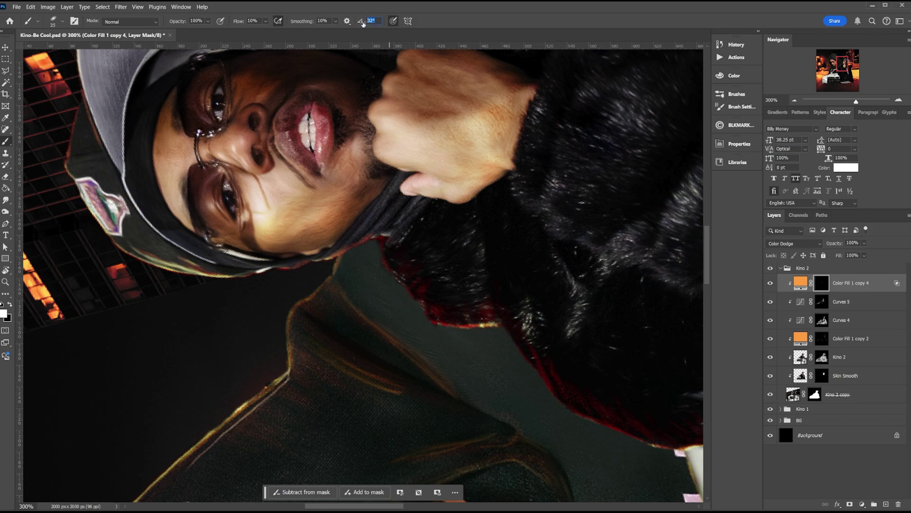
{"action": "left_click_drag", "start_coordinate": [361, 21], "coordinate": [374, 21]}
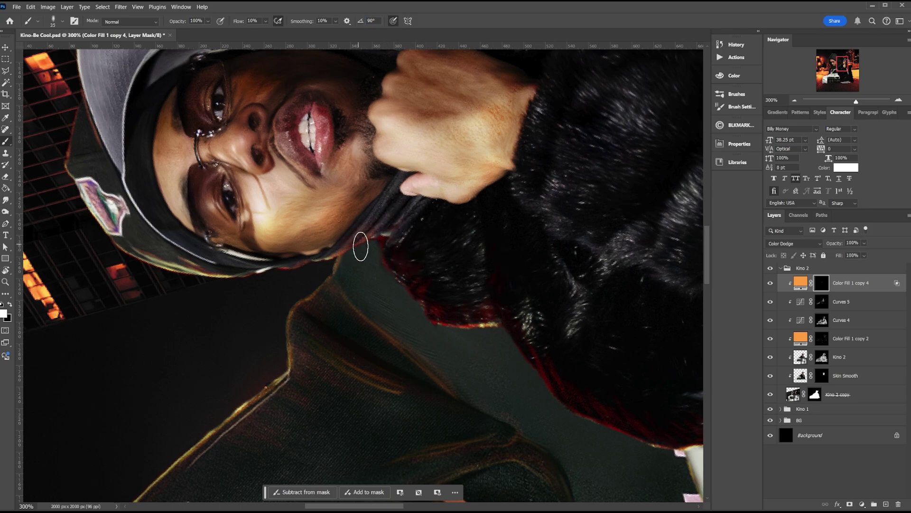
{"action": "left_click_drag", "start_coordinate": [357, 246], "coordinate": [418, 321]}
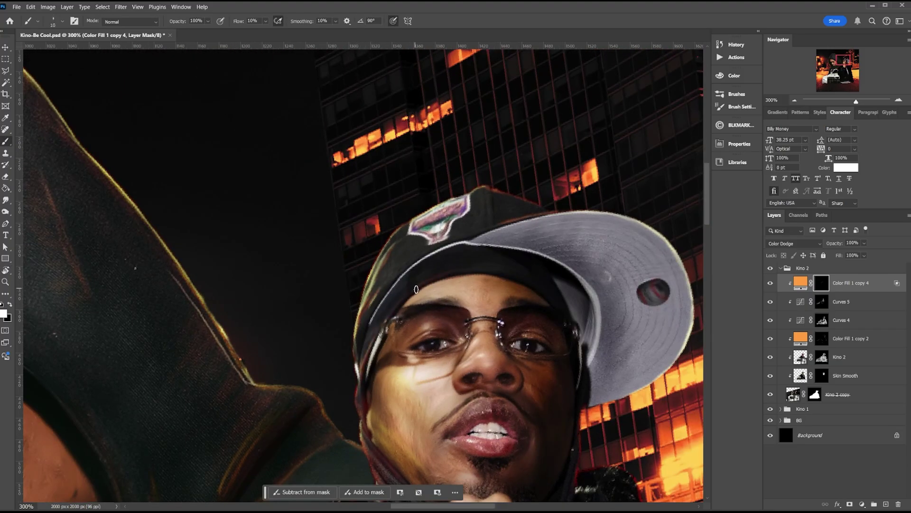
Paint a fine glow along the side and crown edges of the man's cap, using a small brush with its angle set to 0°.
{"action": "left_click_drag", "start_coordinate": [355, 362], "coordinate": [369, 332]}
{"action": "left_click_drag", "start_coordinate": [412, 295], "coordinate": [399, 317]}
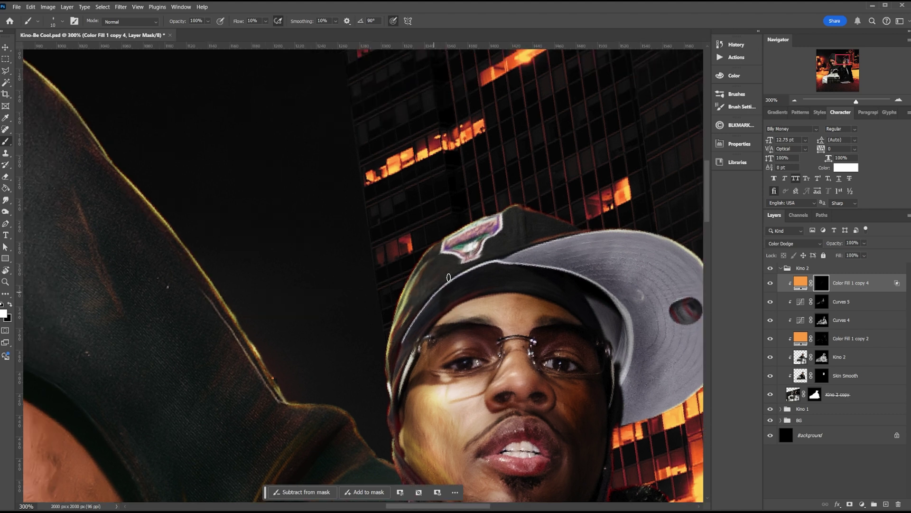
{"action": "left_click_drag", "start_coordinate": [490, 248], "coordinate": [473, 245]}
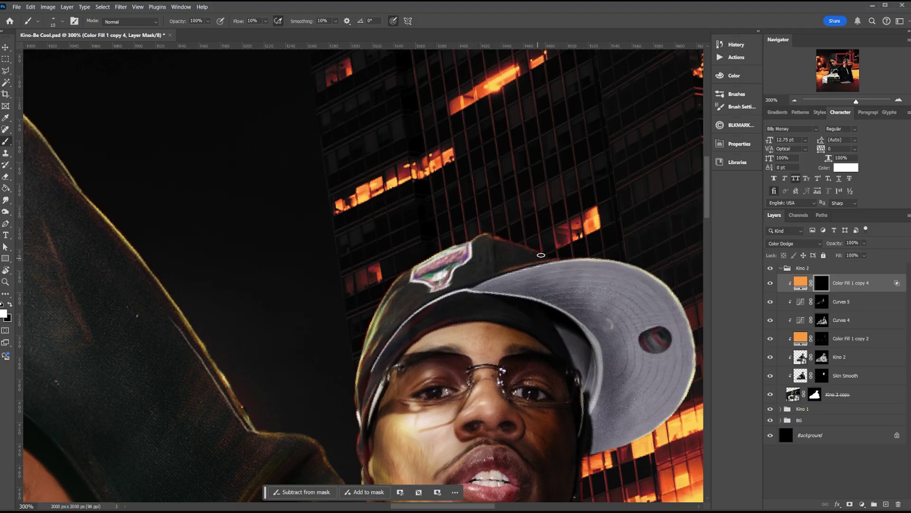
{"action": "key", "text": "x"}
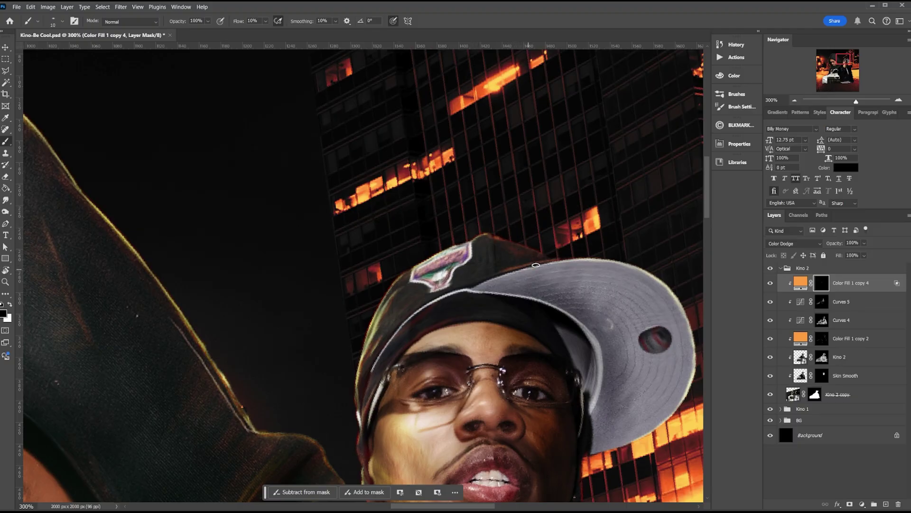
{"action": "key", "text": "x"}
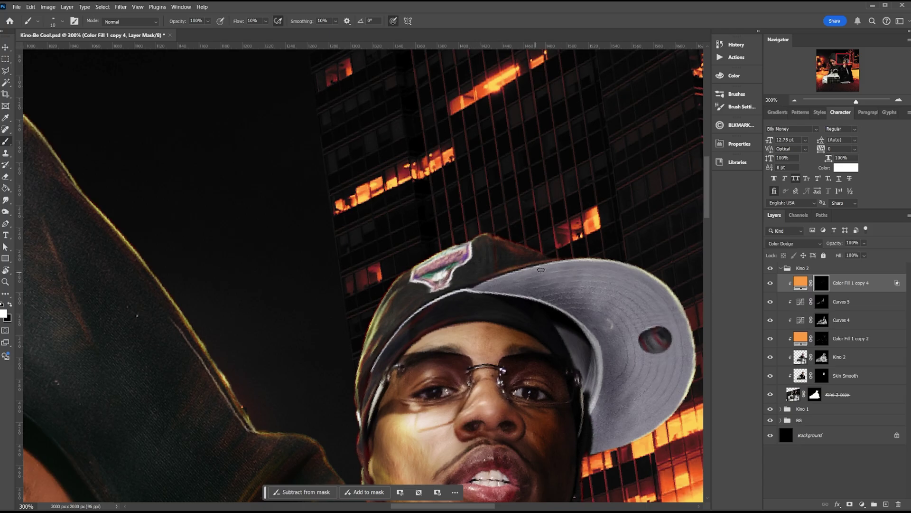
Enlarge the brush to 25 and paint the glow across the underside of the cap's brim near the crown.
{"action": "key", "text": "bracketright"}
{"action": "key", "text": "bracketright"}
{"action": "key", "text": "bracketright"}
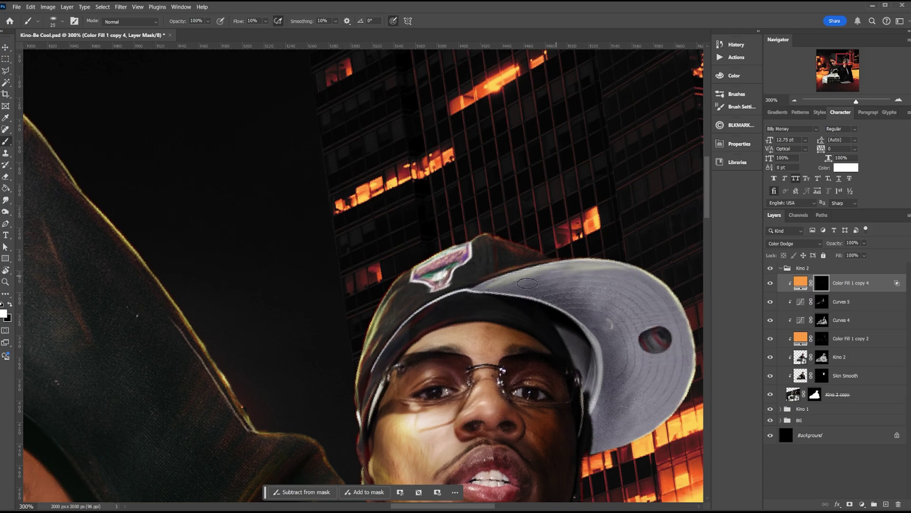
{"action": "mouse_move", "coordinate": [527, 282]}
{"action": "left_mouse_down"}
{"action": "mouse_move", "coordinate": [485, 292]}
{"action": "mouse_move", "coordinate": [484, 280]}
{"action": "mouse_move", "coordinate": [516, 293]}
{"action": "mouse_move", "coordinate": [621, 268]}
{"action": "mouse_move", "coordinate": [533, 291]}
{"action": "mouse_move", "coordinate": [562, 268]}
{"action": "mouse_move", "coordinate": [433, 299]}
{"action": "left_mouse_up"}
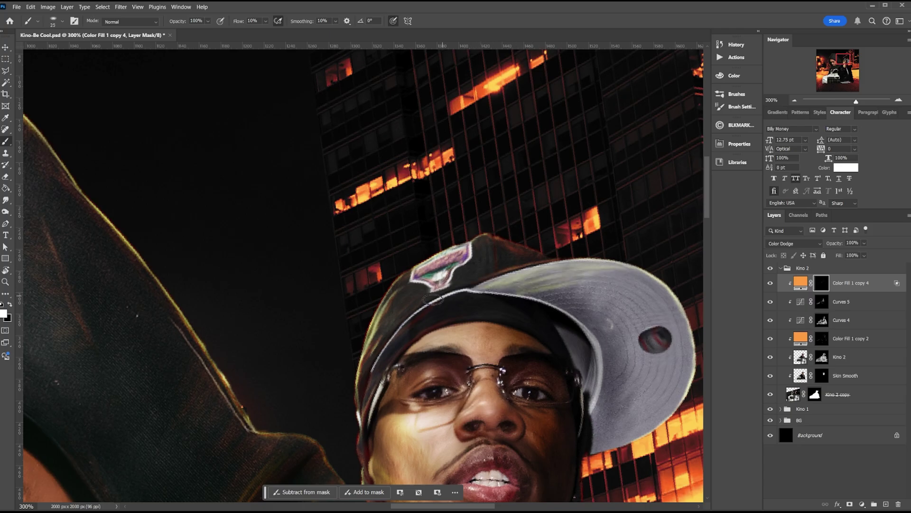
Switch to a small round brush preset and paint a thin orange glow along the fist's knuckles and thumb edge.
{"action": "scroll", "coordinate": [432, 299], "scroll_direction": "down", "scroll_amount": 5}
{"action": "key", "text": "bracketleft"}
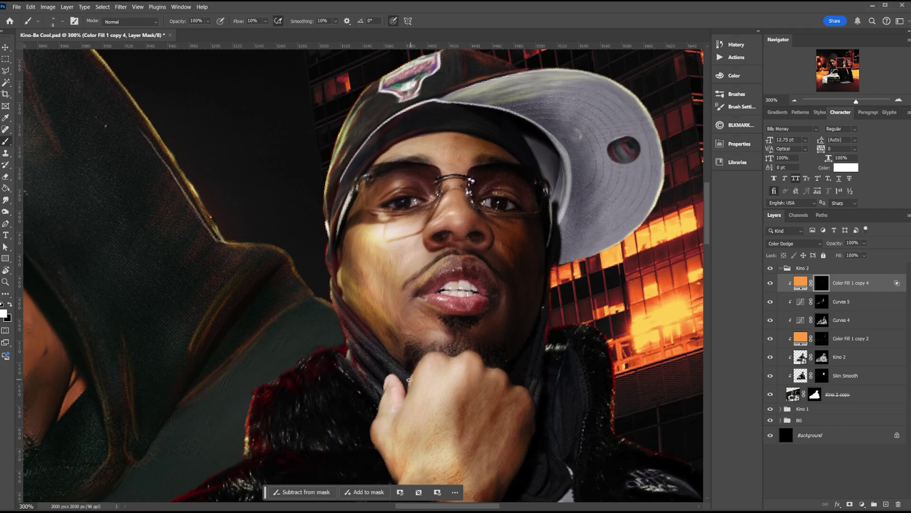
{"action": "scroll", "coordinate": [407, 372], "scroll_direction": "down", "scroll_amount": 2}
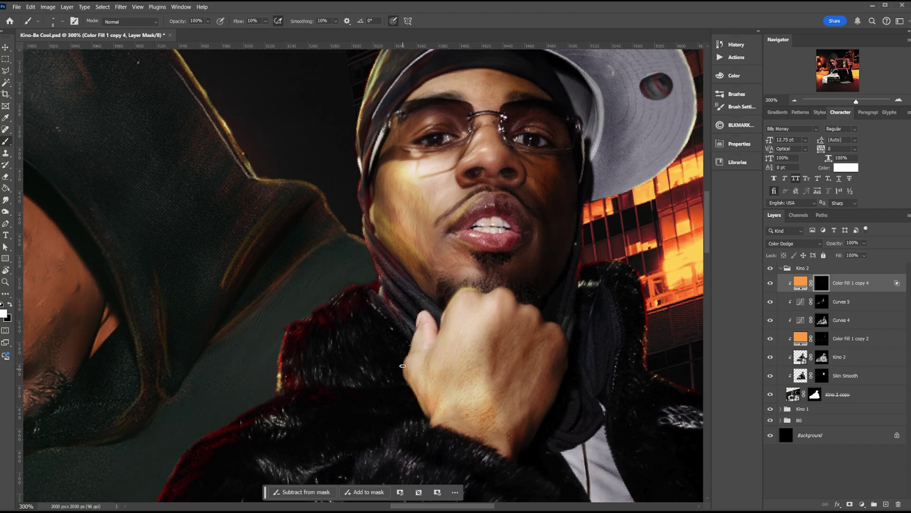
{"action": "right_click", "coordinate": [400, 357]}
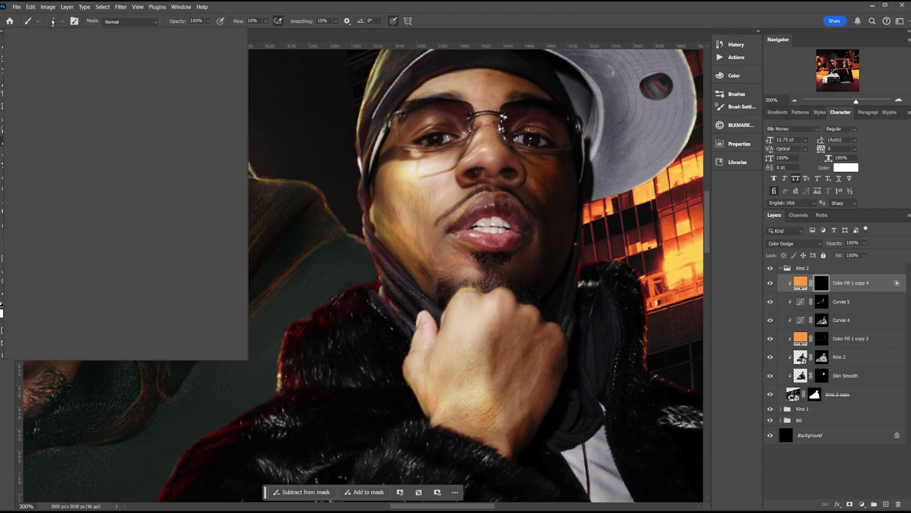
{"action": "left_click", "coordinate": [90, 277]}
{"action": "key", "text": "Return"}
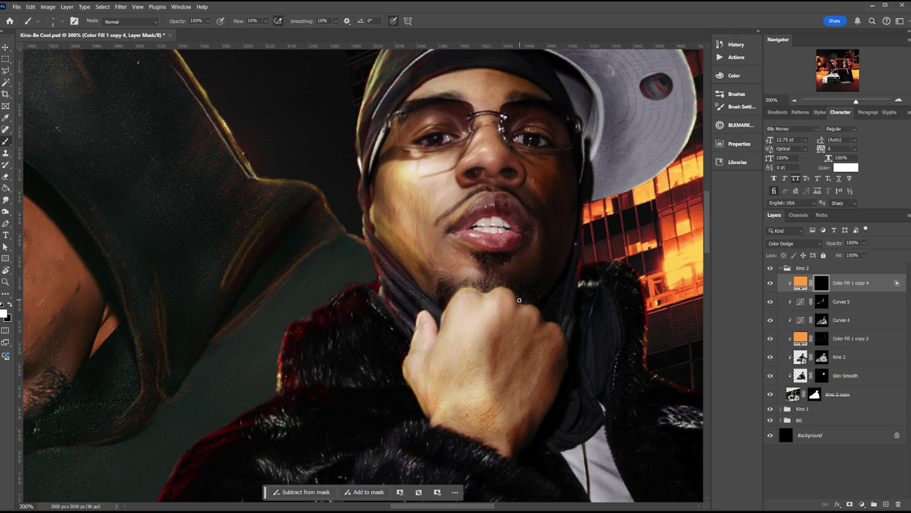
{"action": "scroll", "coordinate": [487, 280], "scroll_direction": "down", "scroll_amount": 2}
{"action": "left_click_drag", "start_coordinate": [471, 236], "coordinate": [495, 225]}
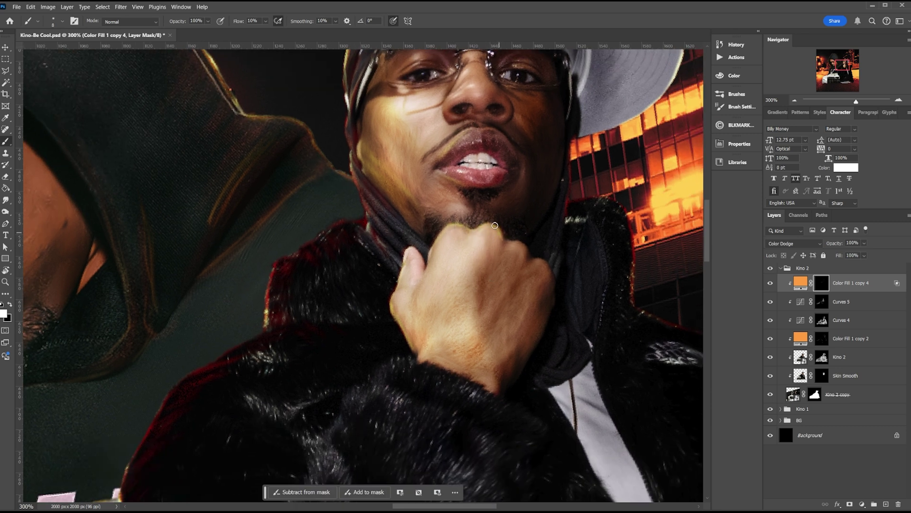
{"action": "mouse_move", "coordinate": [435, 273]}
{"action": "left_mouse_down"}
{"action": "mouse_move", "coordinate": [432, 244]}
{"action": "mouse_move", "coordinate": [406, 332]}
{"action": "mouse_move", "coordinate": [402, 283]}
{"action": "left_mouse_up"}
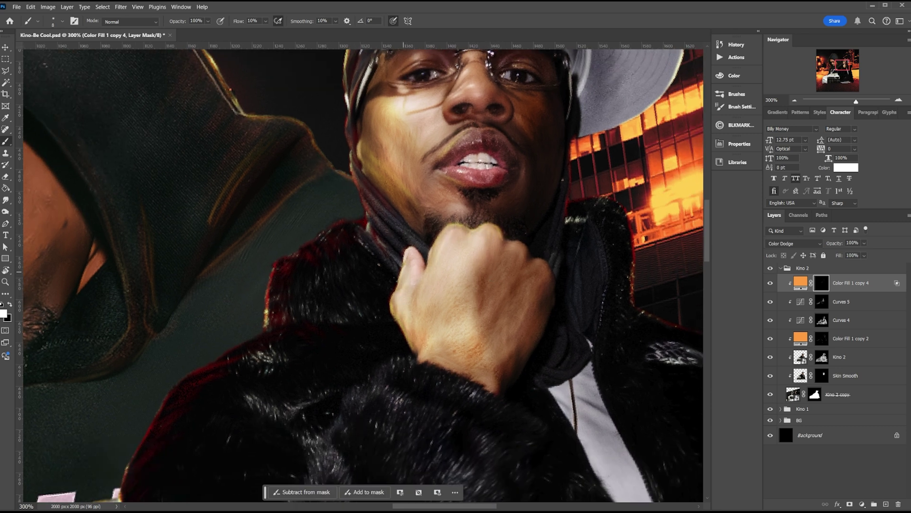
{"action": "scroll", "coordinate": [416, 329], "scroll_direction": "down", "scroll_amount": 3}
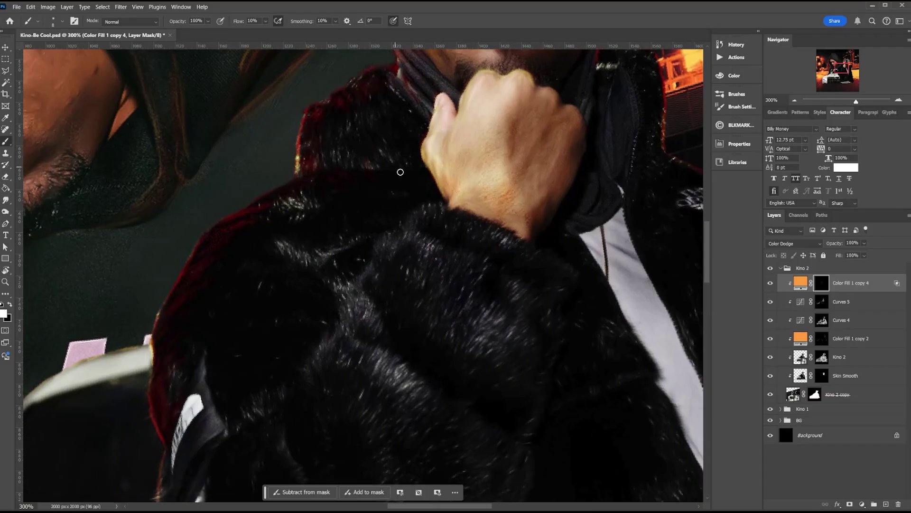
Paint the orange glow over the raised fur folds on the bent sleeve below the fist.
{"action": "scroll", "coordinate": [412, 228], "scroll_direction": "down", "scroll_amount": 2}
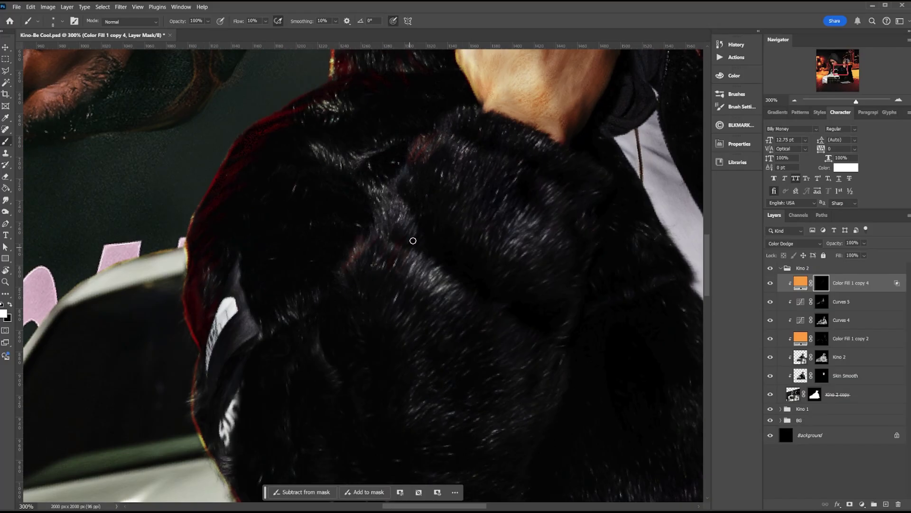
{"action": "mouse_move", "coordinate": [413, 240]}
{"action": "left_mouse_down"}
{"action": "mouse_move", "coordinate": [455, 291]}
{"action": "mouse_move", "coordinate": [483, 292]}
{"action": "left_mouse_up"}
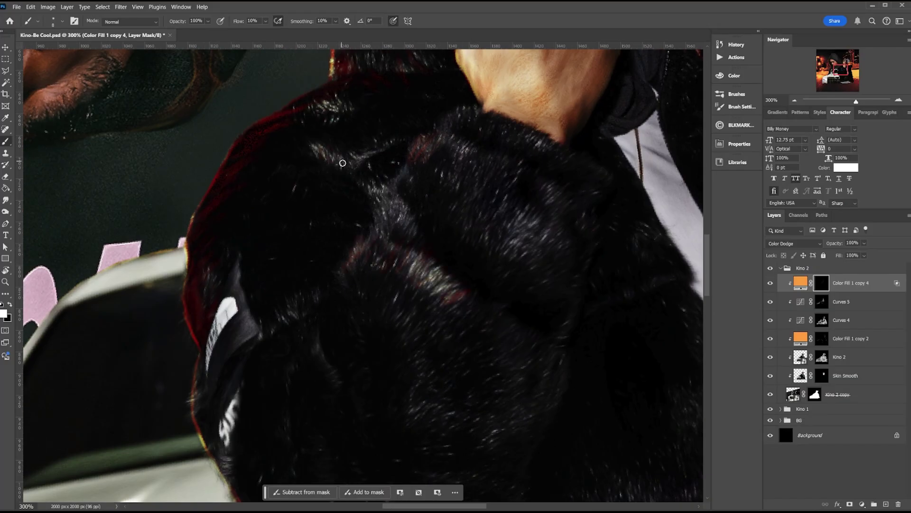
{"action": "scroll", "coordinate": [403, 236], "scroll_direction": "up", "scroll_amount": 3}
{"action": "scroll", "coordinate": [404, 235], "scroll_direction": "right", "scroll_amount": 6}
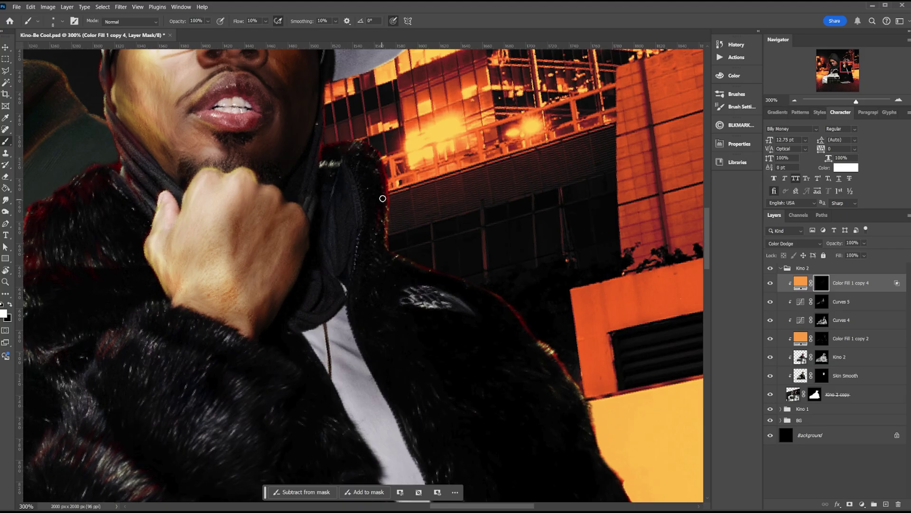
Flatten the brush tip to an ellipse angled at -13°, enlarge it to 20, and paint the glow over the far shoulder's edge.
{"action": "right_click", "coordinate": [58, 59]}
{"action": "left_click_drag", "start_coordinate": [20, 66], "coordinate": [33, 55]}
{"action": "key", "text": "Return"}
{"action": "key", "text": "bracketright"}
{"action": "scroll", "coordinate": [498, 325], "scroll_direction": "down", "scroll_amount": 2}
{"action": "scroll", "coordinate": [499, 325], "scroll_direction": "right", "scroll_amount": 1}
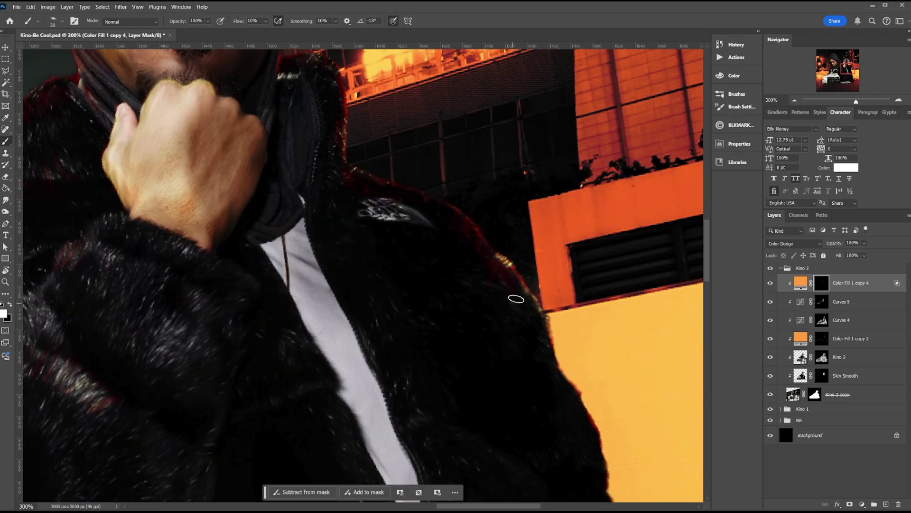
Rotate the canvas, enlarge the brush to 45, and paint the glow along the jacket's outer shoulder and upper sleeve.
{"action": "key", "text": "space"}
{"action": "mouse_move", "coordinate": [539, 335]}
{"action": "left_mouse_down"}
{"action": "mouse_move", "coordinate": [558, 233]}
{"action": "mouse_move", "coordinate": [422, 126]}
{"action": "left_mouse_up"}
{"action": "key", "text": "r"}
{"action": "key", "text": "space"}
{"action": "left_click_drag", "start_coordinate": [462, 105], "coordinate": [282, 236]}
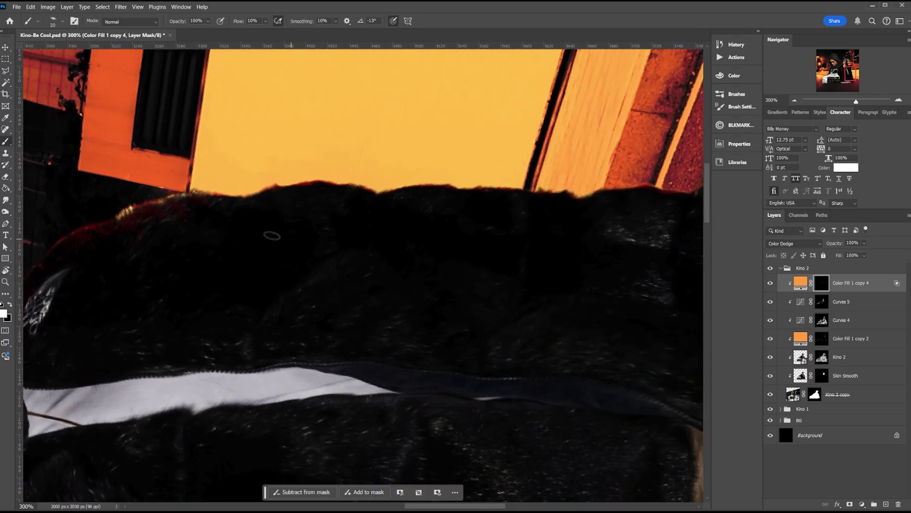
{"action": "key", "text": "bracketright"}
{"action": "key", "text": "bracketright"}
{"action": "key", "text": "bracketright"}
{"action": "key", "text": "bracketright"}
{"action": "key", "text": "bracketright"}
{"action": "mouse_move", "coordinate": [237, 203]}
{"action": "left_mouse_down"}
{"action": "mouse_move", "coordinate": [311, 209]}
{"action": "mouse_move", "coordinate": [315, 187]}
{"action": "mouse_move", "coordinate": [356, 192]}
{"action": "mouse_move", "coordinate": [313, 234]}
{"action": "left_mouse_up"}
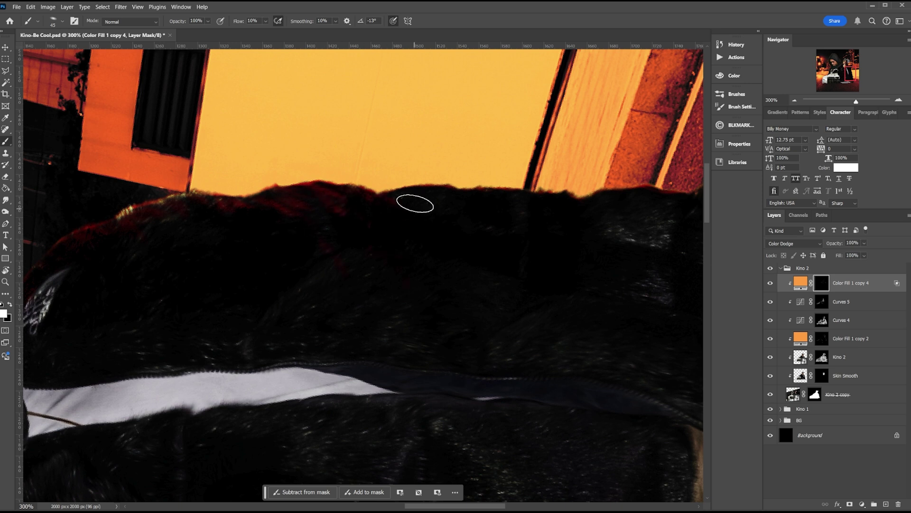
Extend the glow along the outer edge of the lower sleeve toward the cuff.
{"action": "key", "text": "space"}
{"action": "left_click_drag", "start_coordinate": [535, 246], "coordinate": [366, 237]}
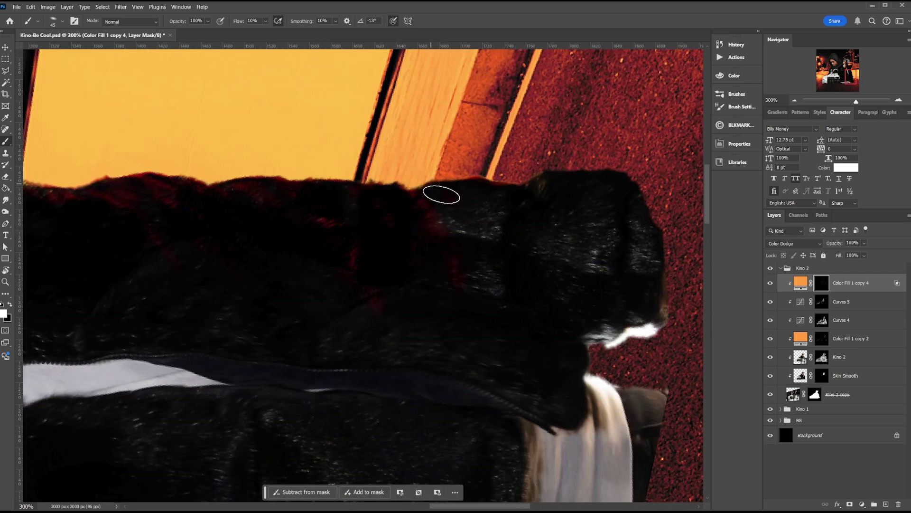
{"action": "mouse_move", "coordinate": [441, 194]}
{"action": "left_mouse_down"}
{"action": "mouse_move", "coordinate": [514, 209]}
{"action": "mouse_move", "coordinate": [537, 204]}
{"action": "mouse_move", "coordinate": [535, 175]}
{"action": "mouse_move", "coordinate": [533, 192]}
{"action": "mouse_move", "coordinate": [456, 206]}
{"action": "mouse_move", "coordinate": [506, 207]}
{"action": "mouse_move", "coordinate": [494, 202]}
{"action": "mouse_move", "coordinate": [523, 188]}
{"action": "left_mouse_up"}
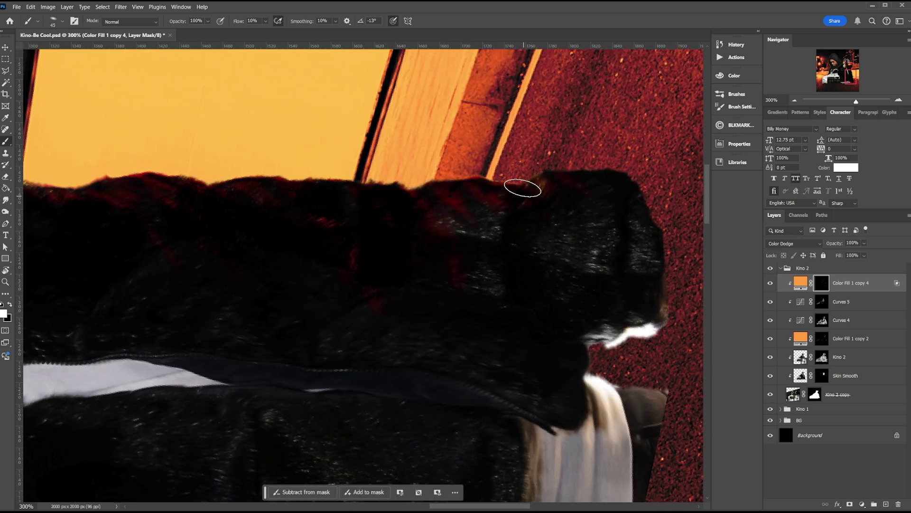
Reset the canvas rotation, raise the brush flow to 56%, and paint the glow along the car's front fender edge.
{"action": "key", "text": "space"}
{"action": "left_click_drag", "start_coordinate": [247, 427], "coordinate": [397, 262]}
{"action": "key", "text": "r"}
{"action": "left_click", "coordinate": [137, 22]}
{"action": "key", "text": "b"}
{"action": "key", "text": "space"}
{"action": "mouse_move", "coordinate": [223, 389]}
{"action": "left_mouse_down"}
{"action": "mouse_move", "coordinate": [555, 281]}
{"action": "mouse_move", "coordinate": [673, 30]}
{"action": "mouse_move", "coordinate": [642, 310]}
{"action": "left_mouse_up"}
{"action": "key", "text": "space"}
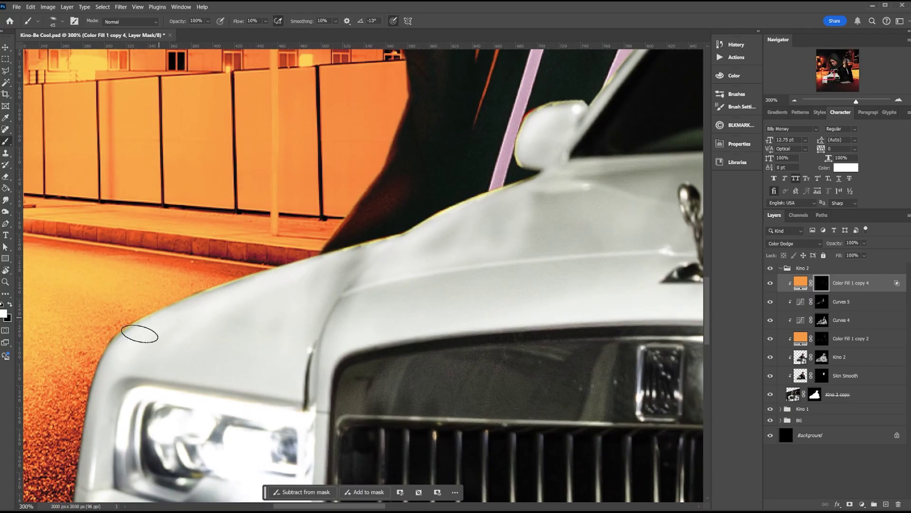
{"action": "key", "text": "space"}
{"action": "left_click_drag", "start_coordinate": [350, 258], "coordinate": [297, 289]}
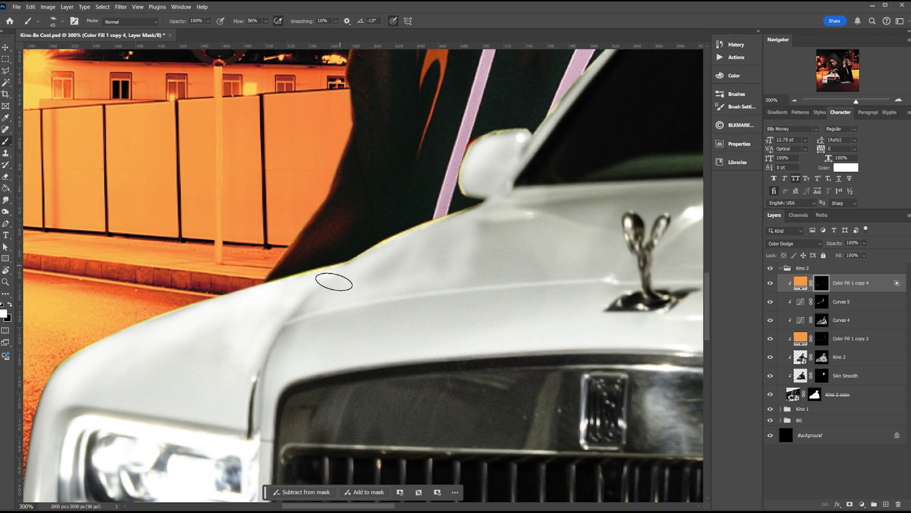
Continue the glow along the hood's upper edge up to the car's side mirror.
{"action": "key", "text": "space"}
{"action": "left_click_drag", "start_coordinate": [483, 189], "coordinate": [385, 255]}
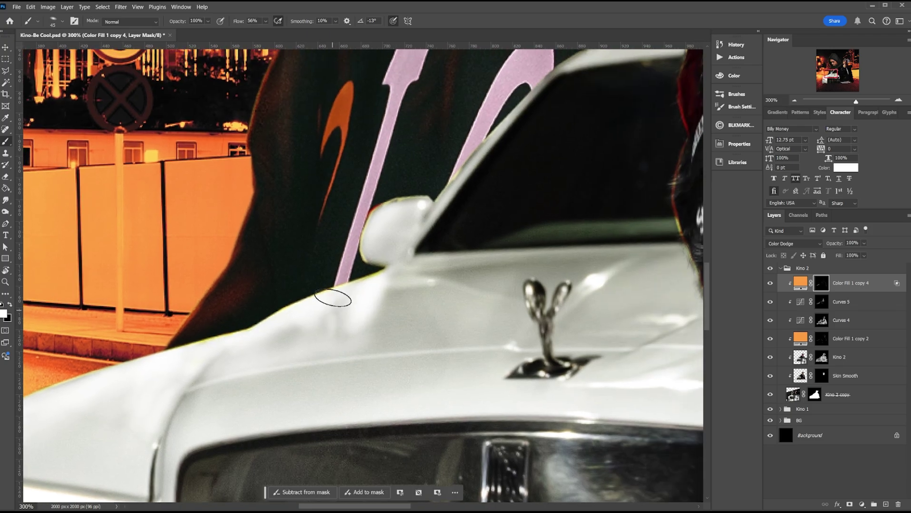
{"action": "key", "text": "space"}
{"action": "mouse_move", "coordinate": [427, 200]}
{"action": "left_mouse_down"}
{"action": "mouse_move", "coordinate": [383, 257]}
{"action": "mouse_move", "coordinate": [295, 338]}
{"action": "mouse_move", "coordinate": [237, 141]}
{"action": "left_mouse_up"}
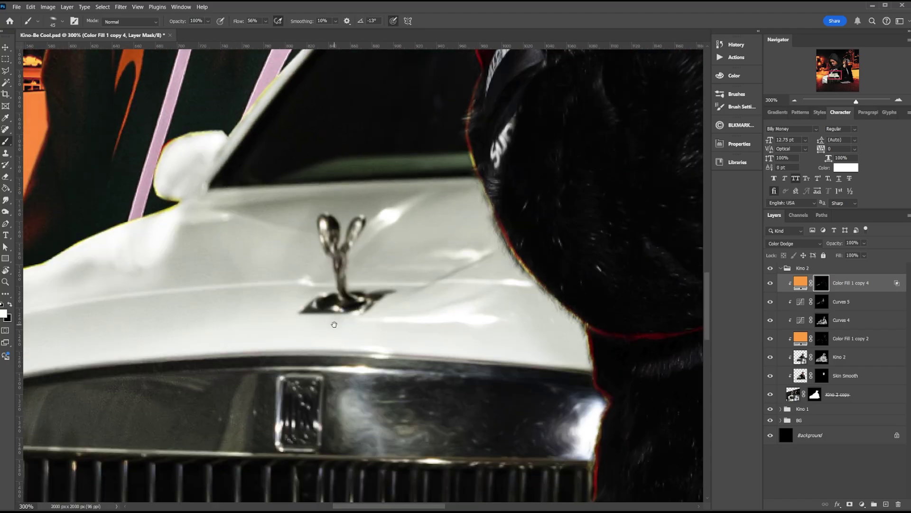
Reduce the brush size and save the document.
{"action": "key", "text": "bracketleft"}
{"action": "key", "text": "bracketleft"}
{"action": "key", "text": "bracketleft"}
{"action": "key", "text": "bracketleft"}
{"action": "key", "text": "bracketleft"}
{"action": "key", "text": "bracketleft"}
{"action": "key", "text": "bracketleft"}
{"action": "key", "text": "bracketleft"}
{"action": "key", "text": "bracketleft"}
{"action": "mouse_move", "coordinate": [337, 234]}
{"action": "left_mouse_down"}
{"action": "mouse_move", "coordinate": [361, 219]}
{"action": "mouse_move", "coordinate": [334, 278]}
{"action": "mouse_move", "coordinate": [349, 278]}
{"action": "mouse_move", "coordinate": [331, 255]}
{"action": "mouse_move", "coordinate": [334, 284]}
{"action": "mouse_move", "coordinate": [360, 297]}
{"action": "mouse_move", "coordinate": [349, 319]}
{"action": "mouse_move", "coordinate": [309, 307]}
{"action": "mouse_move", "coordinate": [342, 304]}
{"action": "left_mouse_up"}
{"action": "key", "text": "ctrl+s"}
{"action": "key", "text": "ctrl+1"}
{"action": "key", "text": "ctrl+minus"}
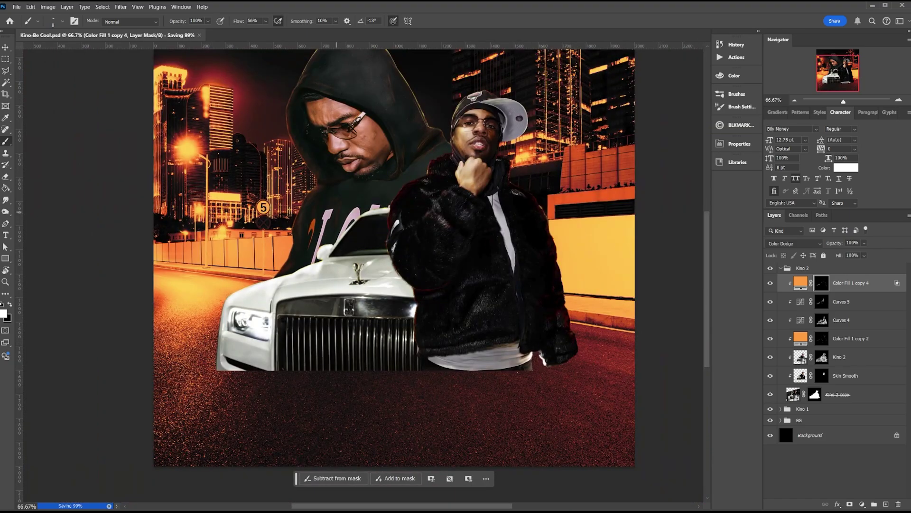
{"action": "left_click_drag", "start_coordinate": [400, 211], "coordinate": [412, 257]}
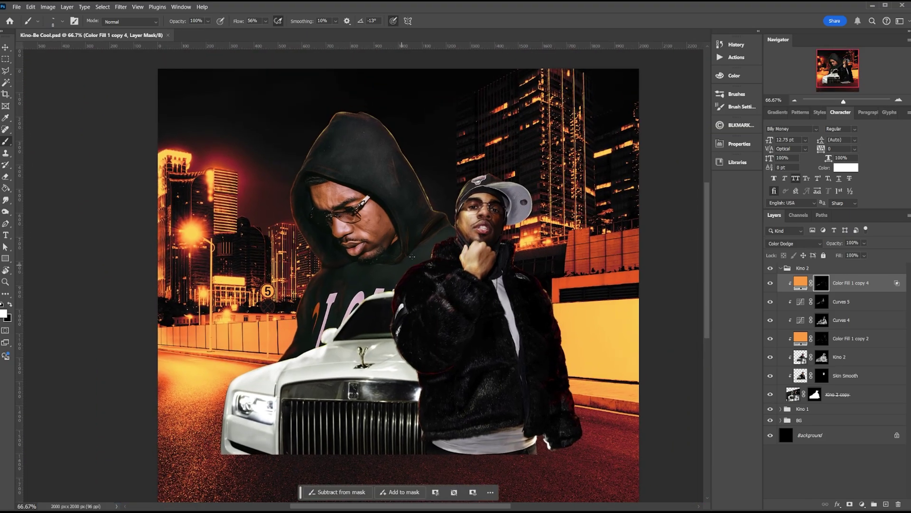
Set the brush flow to 10%, rotate the canvas, and paint the glow along the underside of the bent sleeve above the car.
{"action": "scroll", "coordinate": [410, 370], "scroll_direction": "up", "scroll_amount": 3}
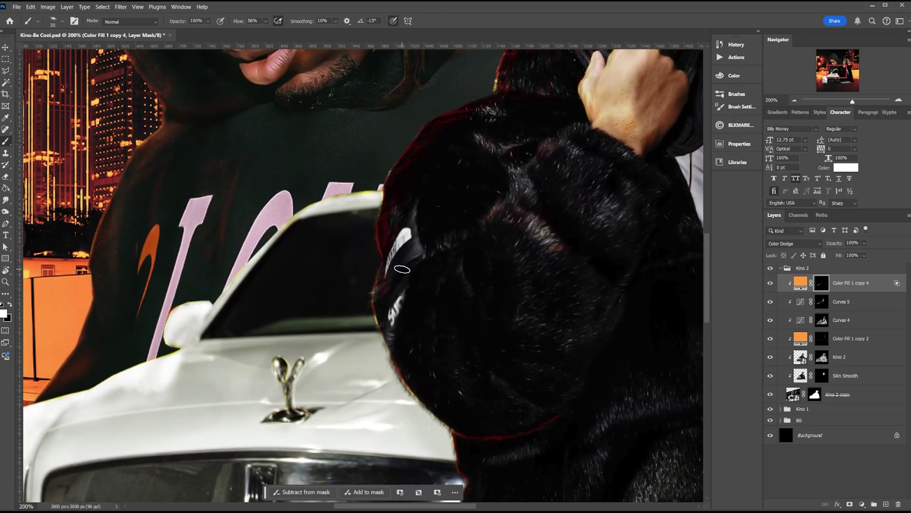
{"action": "key", "text": "shift+1"}
{"action": "key", "text": "r"}
{"action": "left_click_drag", "start_coordinate": [376, 289], "coordinate": [399, 267]}
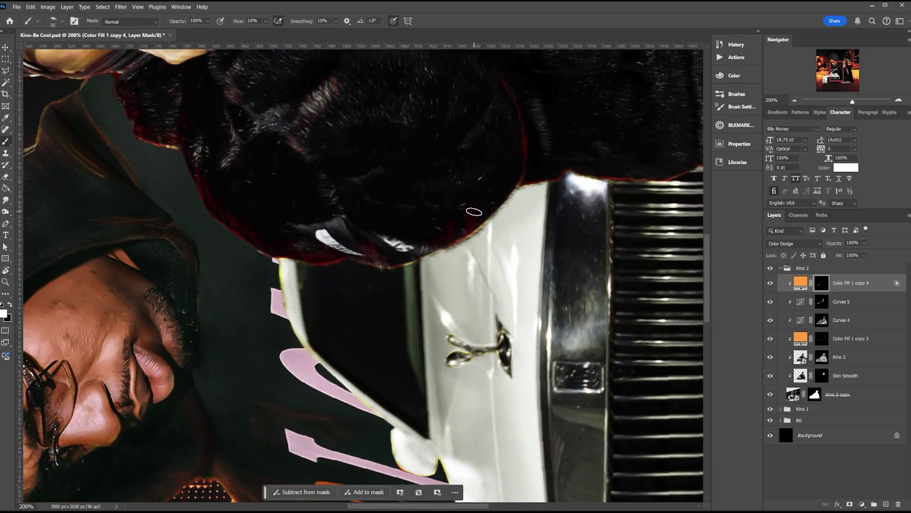
{"action": "mouse_move", "coordinate": [472, 209]}
{"action": "left_mouse_down"}
{"action": "mouse_move", "coordinate": [498, 298]}
{"action": "mouse_move", "coordinate": [551, 334]}
{"action": "left_mouse_up"}
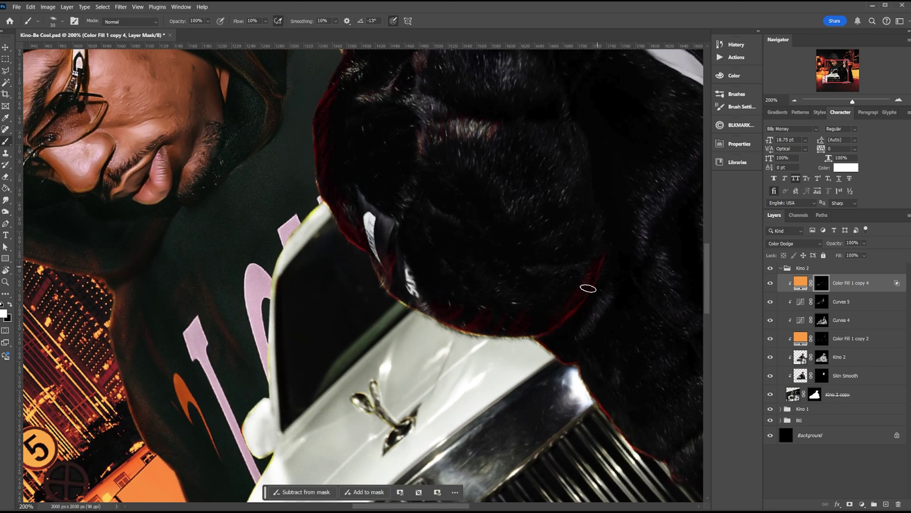
{"action": "key", "text": "x"}
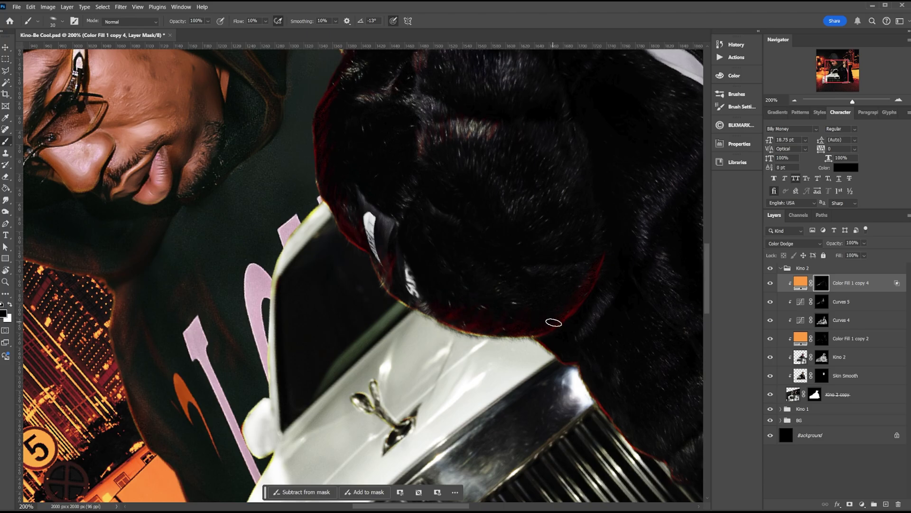
{"action": "key", "text": "x"}
{"action": "mouse_move", "coordinate": [554, 319]}
{"action": "left_mouse_down"}
{"action": "mouse_move", "coordinate": [516, 308]}
{"action": "mouse_move", "coordinate": [484, 275]}
{"action": "left_mouse_up"}
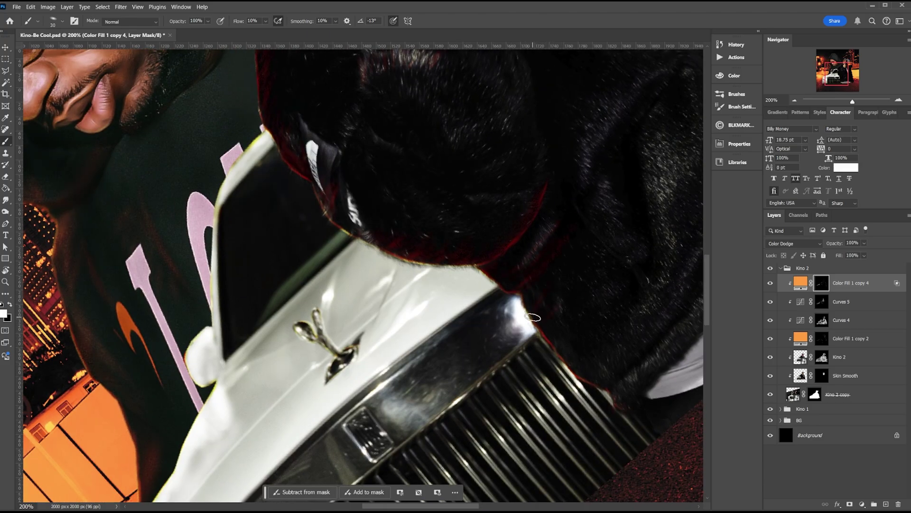
Paint the glow on the jacket's lower edge beside the grille with a size 60 brush, softening the excess with black.
{"action": "key", "text": "r"}
{"action": "left_click_drag", "start_coordinate": [535, 317], "coordinate": [502, 255]}
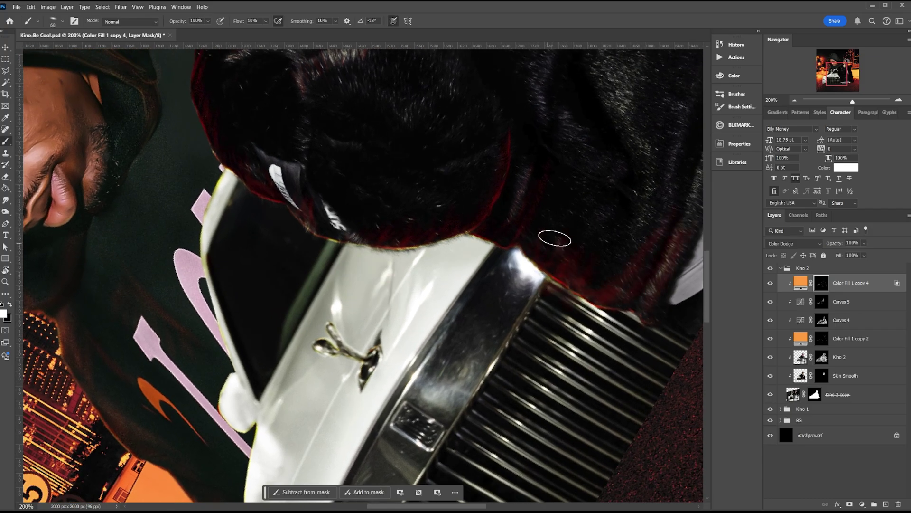
{"action": "key", "text": "x"}
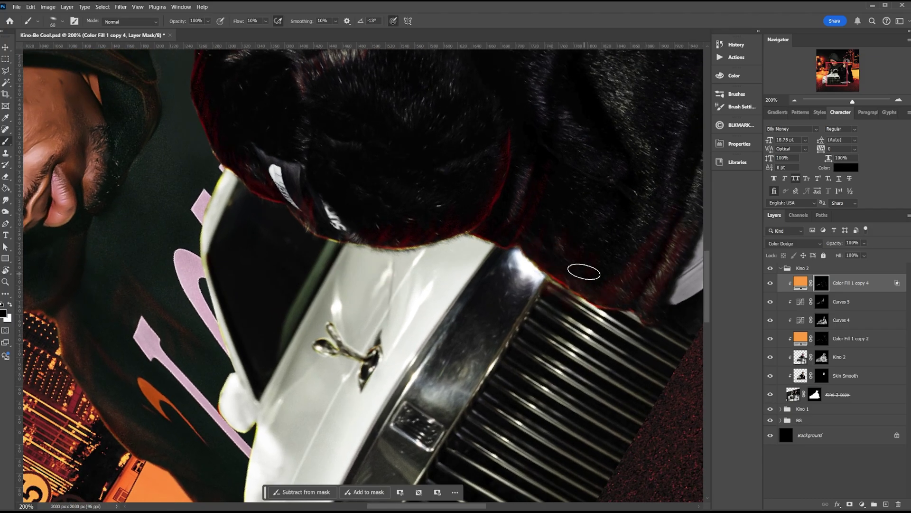
Save the composite with the finished glow painting.
{"action": "key", "text": "ctrl+s"}
{"action": "key", "text": "ctrl+minus"}
{"action": "key", "text": "ctrl+minus"}
{"action": "key", "text": "ctrl+minus"}
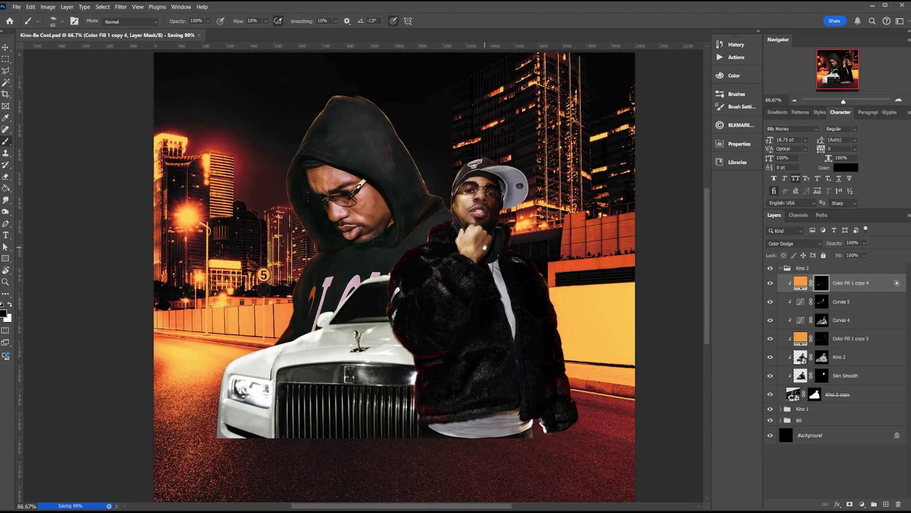
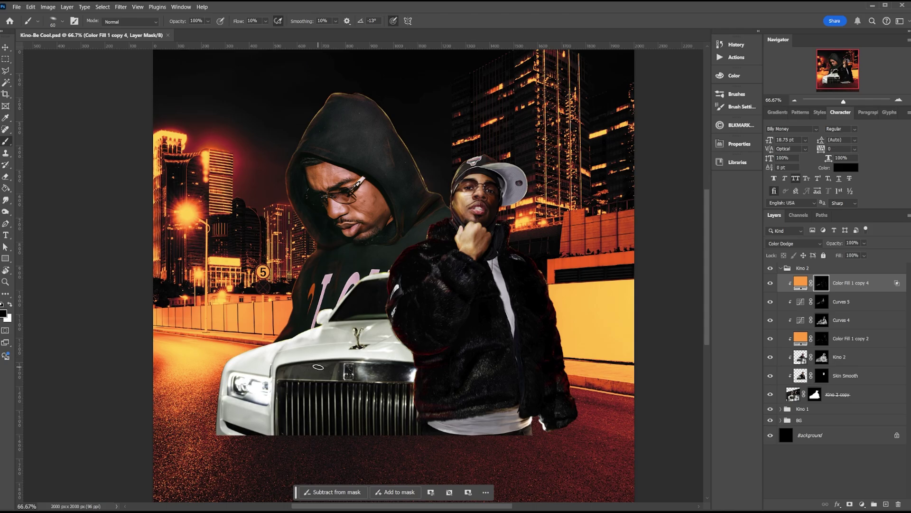
Add an Inner Glow effect to the Kino 2 copy layer using the yellow-orange color ffd55e sampled from the city lights.
{"action": "double_click", "coordinate": [872, 394]}
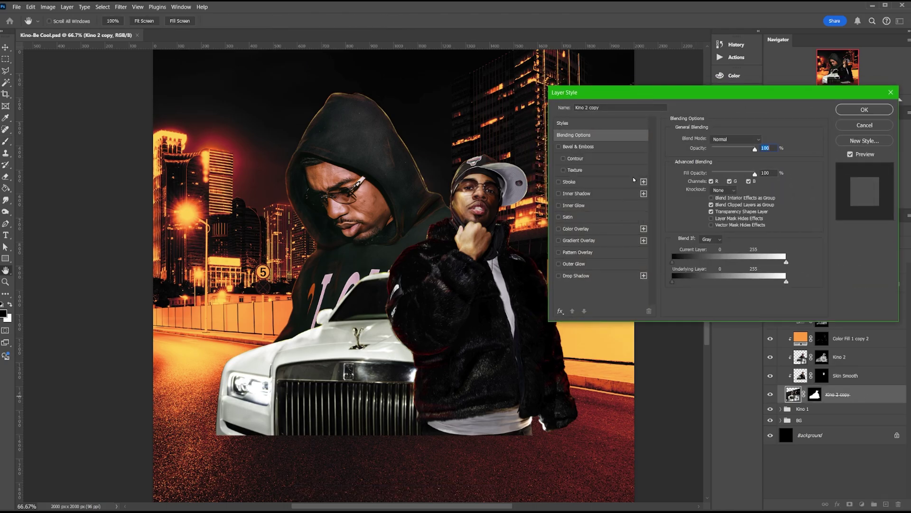
{"action": "left_click", "coordinate": [571, 206]}
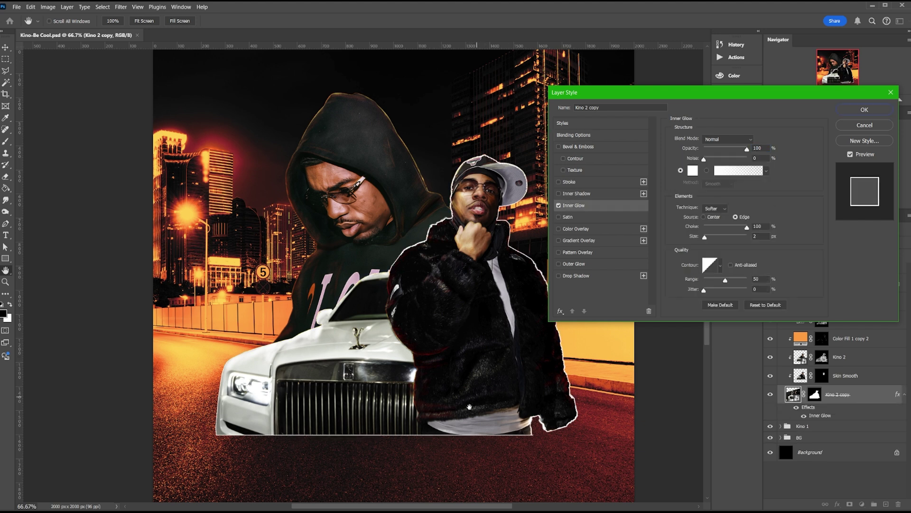
{"action": "left_click", "coordinate": [693, 170]}
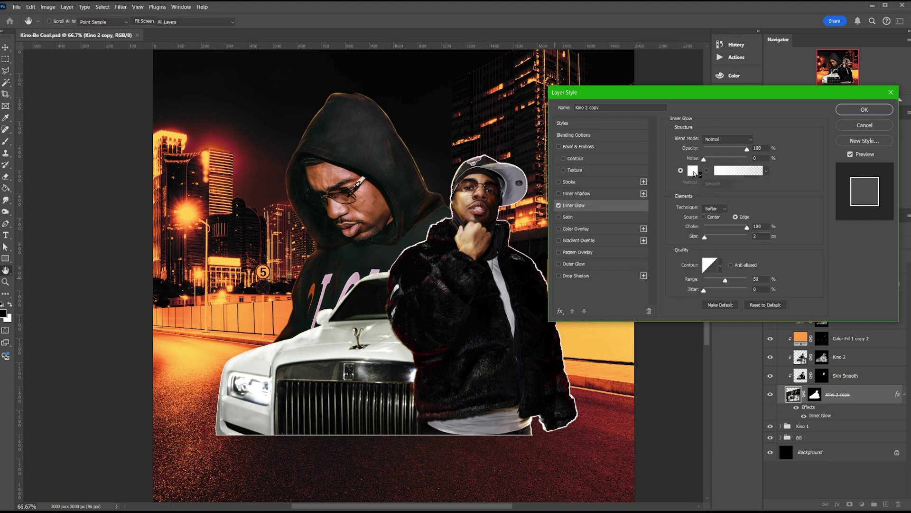
{"action": "left_click", "coordinate": [286, 238]}
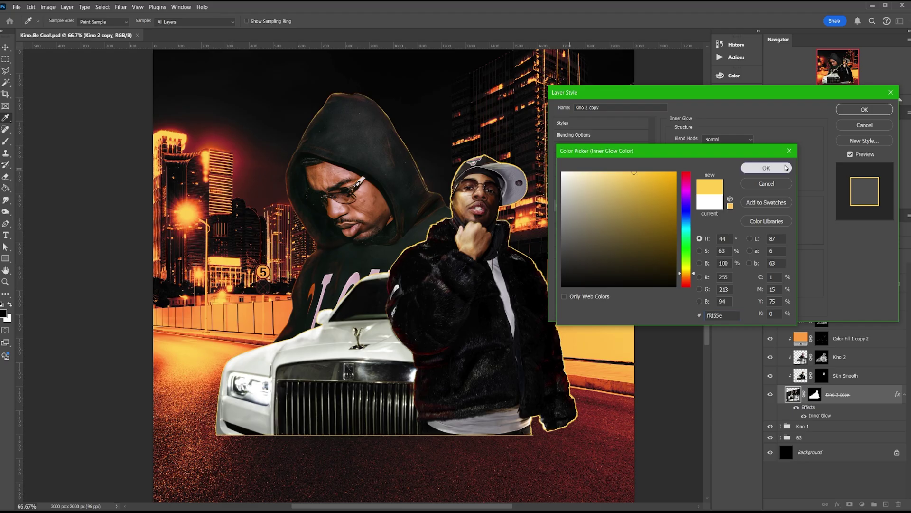
{"action": "left_click", "coordinate": [766, 168]}
Set the Inner Glow to size 10 px, choke 27%, range 100%, and blend mode Linear Dodge (Add).
{"action": "left_click_drag", "start_coordinate": [704, 236], "coordinate": [708, 236]}
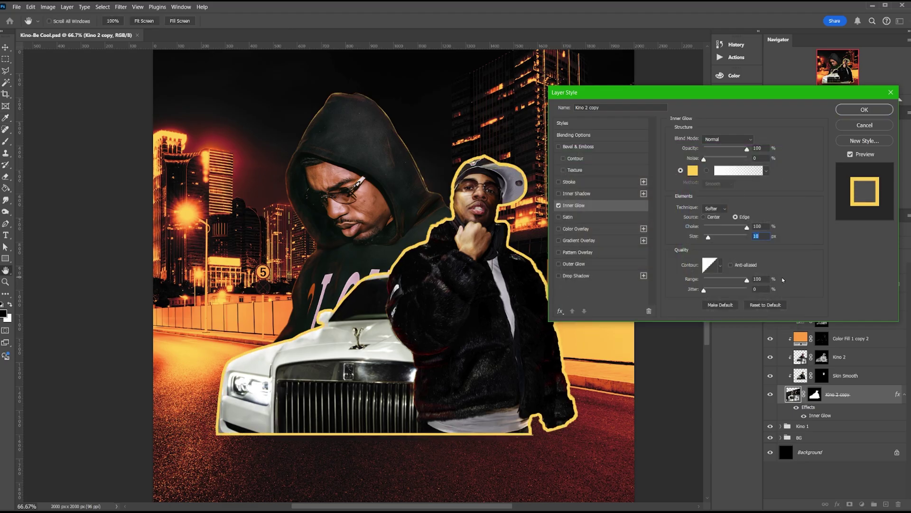
{"action": "mouse_move", "coordinate": [728, 227]}
{"action": "left_mouse_down"}
{"action": "mouse_move", "coordinate": [707, 229]}
{"action": "mouse_move", "coordinate": [717, 231]}
{"action": "left_mouse_up"}
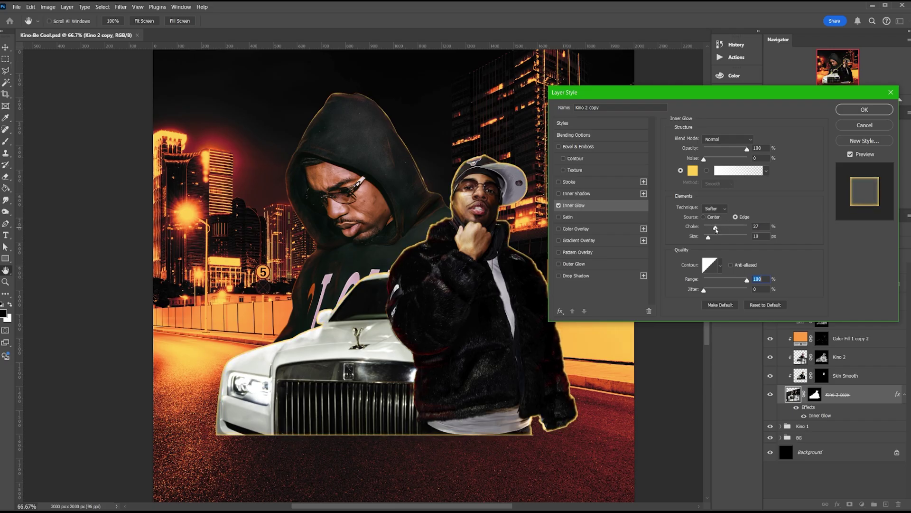
{"action": "left_click", "coordinate": [726, 139]}
{"action": "left_click", "coordinate": [718, 244]}
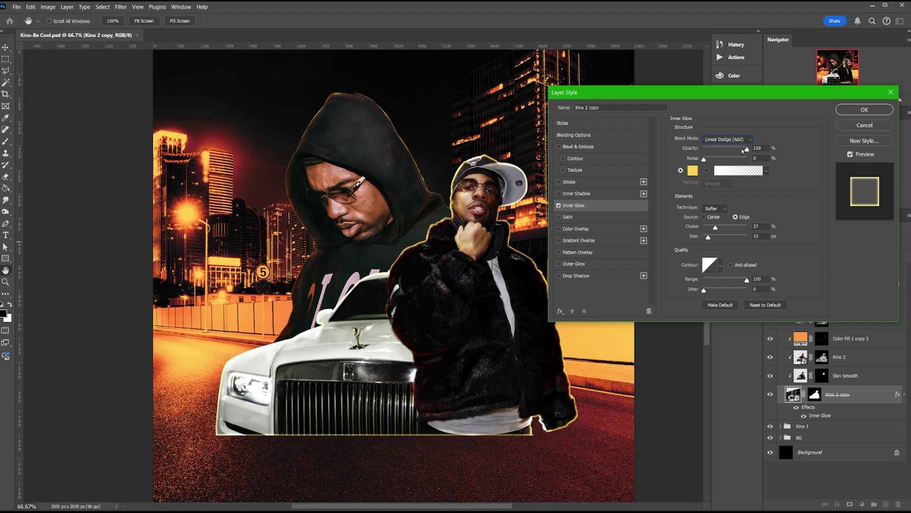
Soften the Inner Glow by setting size 40 px and choke 0%, reduce its opacity below 60%, and apply the effect.
{"action": "left_click_drag", "start_coordinate": [747, 149], "coordinate": [730, 149]}
{"action": "mouse_move", "coordinate": [708, 237]}
{"action": "left_mouse_down"}
{"action": "mouse_move", "coordinate": [724, 230]}
{"action": "mouse_move", "coordinate": [697, 231]}
{"action": "left_mouse_up"}
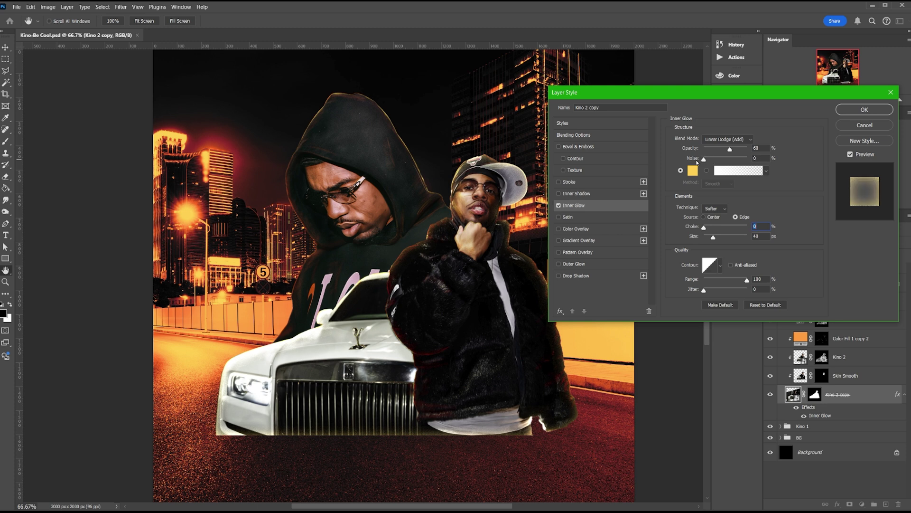
{"action": "left_click", "coordinate": [720, 149]}
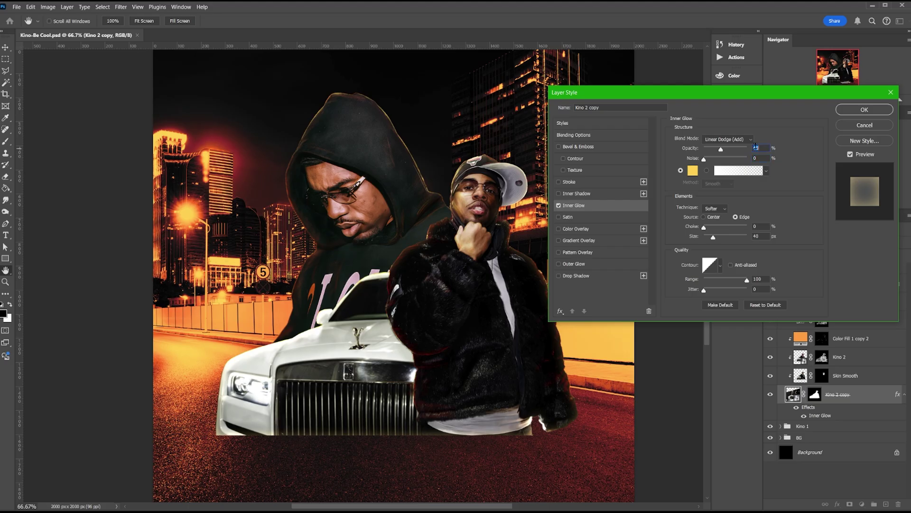
{"action": "left_click", "coordinate": [862, 109]}
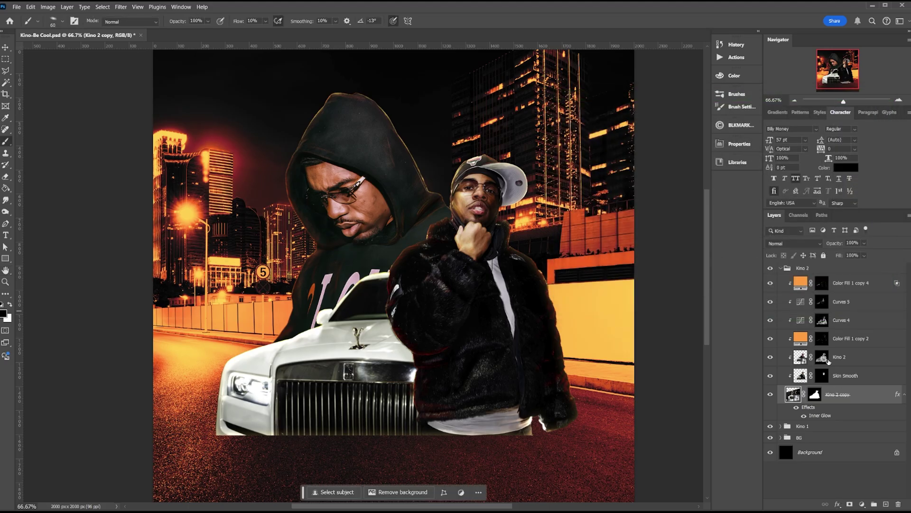
Collapse the layer's effects list and the Kino 2 group, and save the document.
{"action": "left_click", "coordinate": [905, 395]}
{"action": "left_click", "coordinate": [781, 268]}
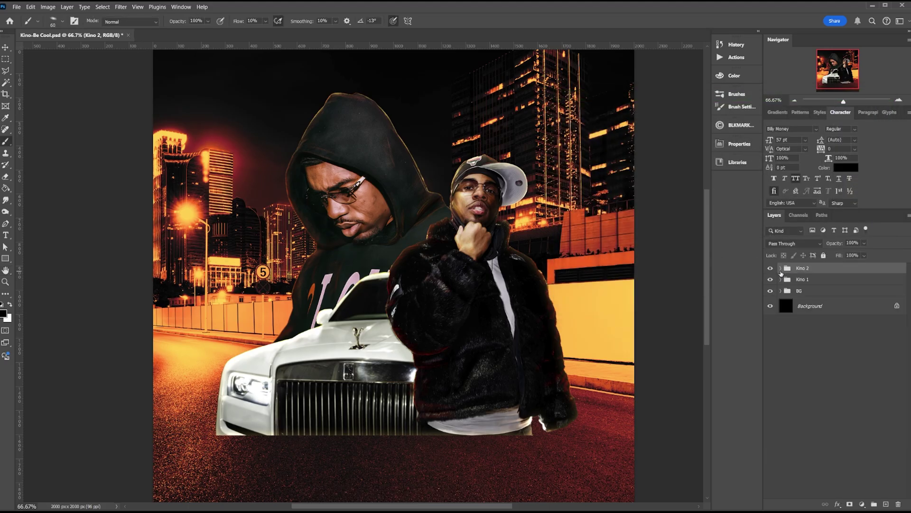
{"action": "key", "text": "ctrl+s"}
Add an Inner Glow to the Kino 1 layer with Linear Dodge (Add), 40% opacity and 40 px size, and save the document.
{"action": "left_click", "coordinate": [782, 279]}
{"action": "double_click", "coordinate": [856, 407]}
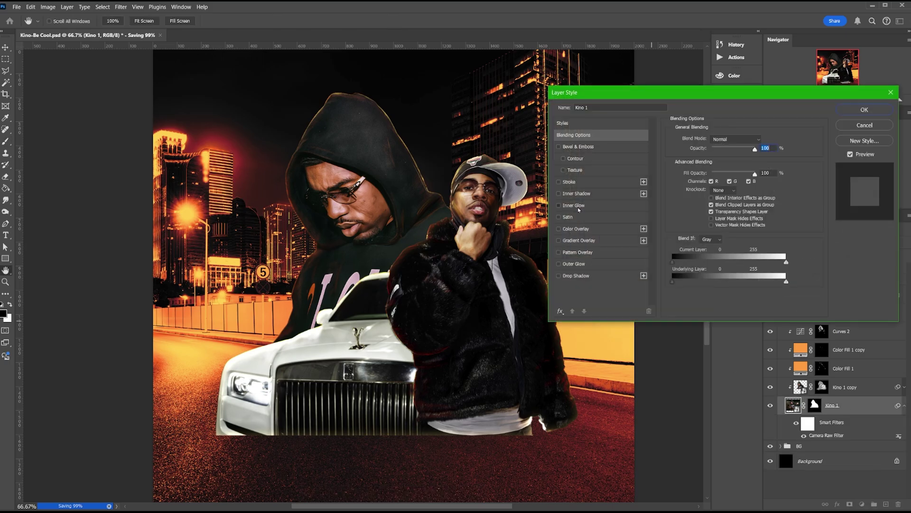
{"action": "left_click", "coordinate": [577, 205]}
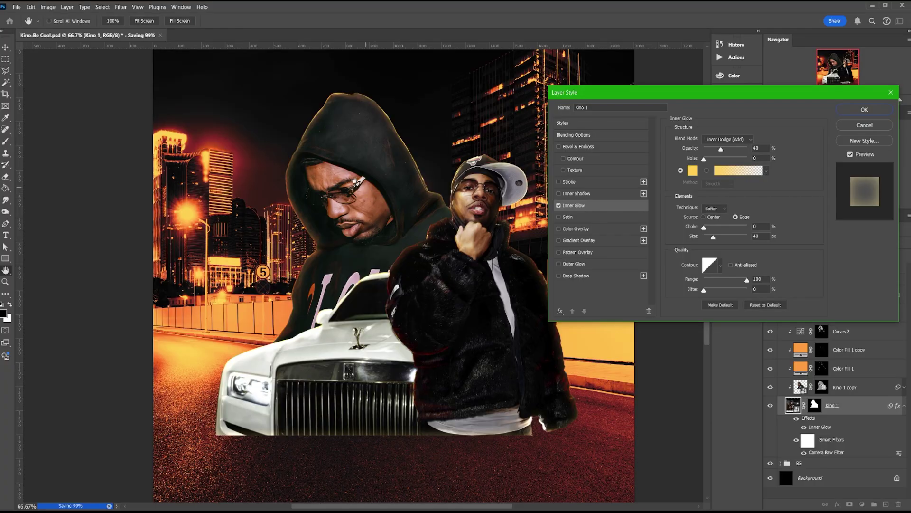
{"action": "key", "text": "Return"}
{"action": "key", "text": "ctrl+s"}
{"action": "scroll", "coordinate": [480, 291], "scroll_direction": "down", "scroll_amount": 1}
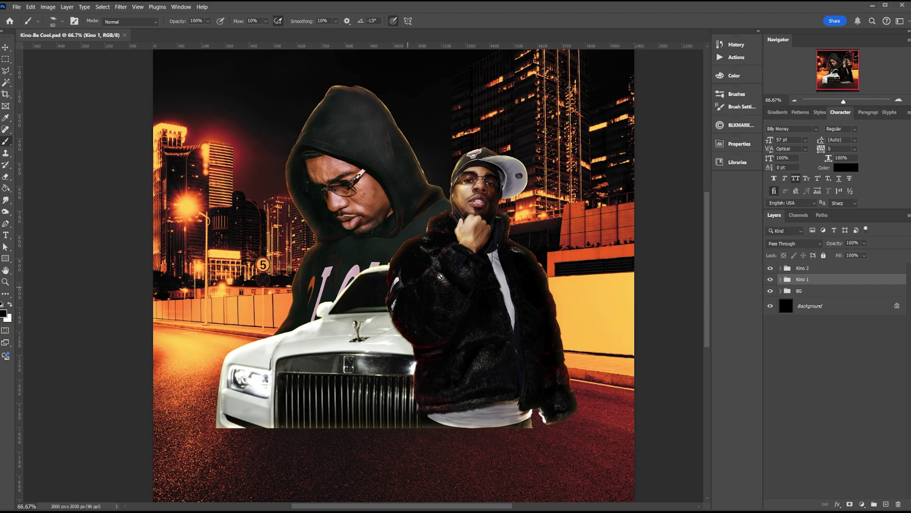
On a new layer above the Kino 1 group, paint a soft black shadow over the hoodie behind the jacket's sleeve and shoulder, using 150 to 300 px brushes.
{"action": "left_click", "coordinate": [886, 504]}
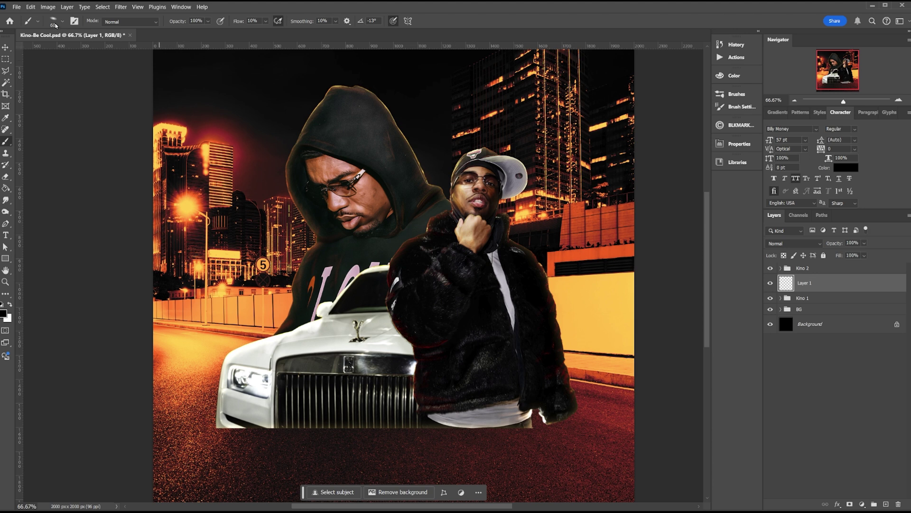
{"action": "left_click", "coordinate": [55, 25]}
{"action": "scroll", "coordinate": [159, 254], "scroll_direction": "up", "scroll_amount": 2}
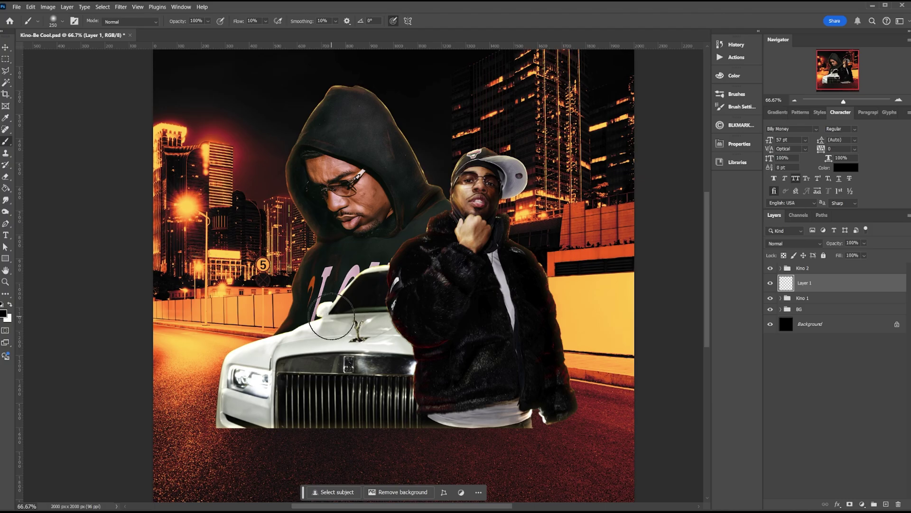
{"action": "mouse_move", "coordinate": [382, 269]}
{"action": "left_mouse_down"}
{"action": "mouse_move", "coordinate": [343, 315]}
{"action": "mouse_move", "coordinate": [387, 287]}
{"action": "mouse_move", "coordinate": [370, 295]}
{"action": "mouse_move", "coordinate": [377, 281]}
{"action": "mouse_move", "coordinate": [350, 306]}
{"action": "mouse_move", "coordinate": [385, 275]}
{"action": "mouse_move", "coordinate": [322, 310]}
{"action": "mouse_move", "coordinate": [369, 283]}
{"action": "mouse_move", "coordinate": [329, 322]}
{"action": "mouse_move", "coordinate": [430, 241]}
{"action": "mouse_move", "coordinate": [427, 255]}
{"action": "mouse_move", "coordinate": [444, 221]}
{"action": "mouse_move", "coordinate": [407, 248]}
{"action": "left_mouse_up"}
{"action": "key", "text": "bracketleft"}
{"action": "key", "text": "bracketleft"}
{"action": "key", "text": "bracketleft"}
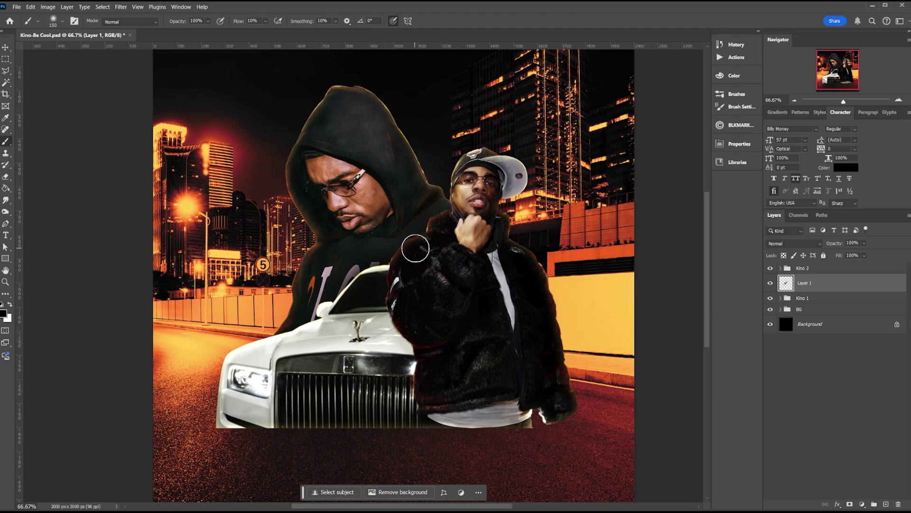
{"action": "left_click_drag", "start_coordinate": [415, 248], "coordinate": [444, 206]}
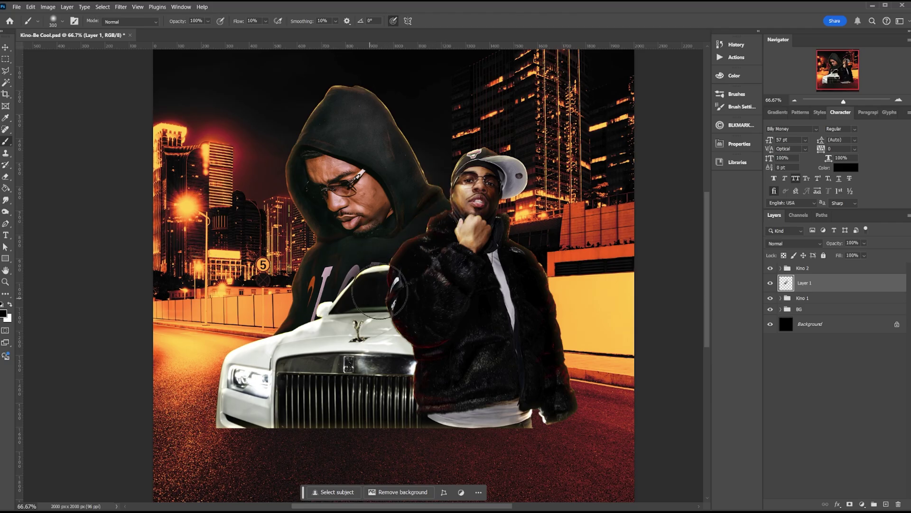
{"action": "key", "text": "bracketright"}
{"action": "key", "text": "bracketright"}
{"action": "key", "text": "bracketright"}
{"action": "key", "text": "bracketright"}
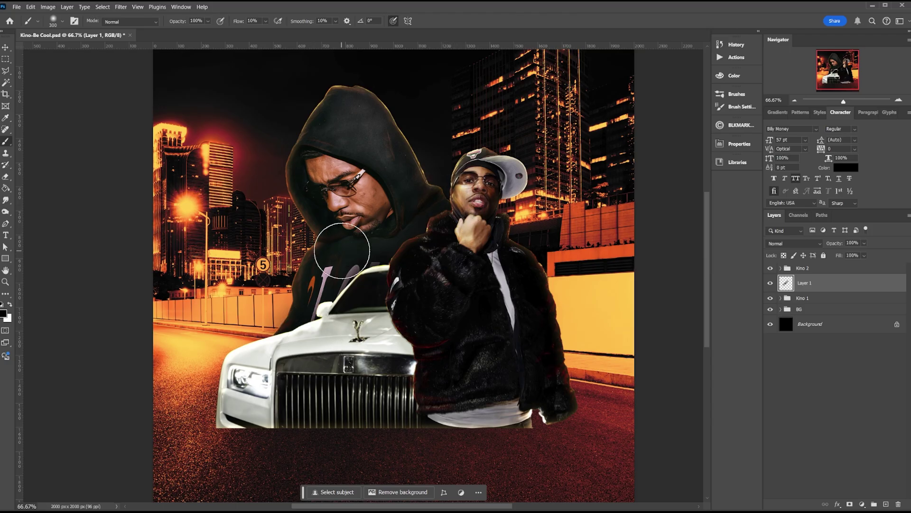
Save the document and rename the painted layer as shadow.
{"action": "key", "text": "ctrl+s"}
{"action": "double_click", "coordinate": [802, 283]}
{"action": "type", "text": "shado"}
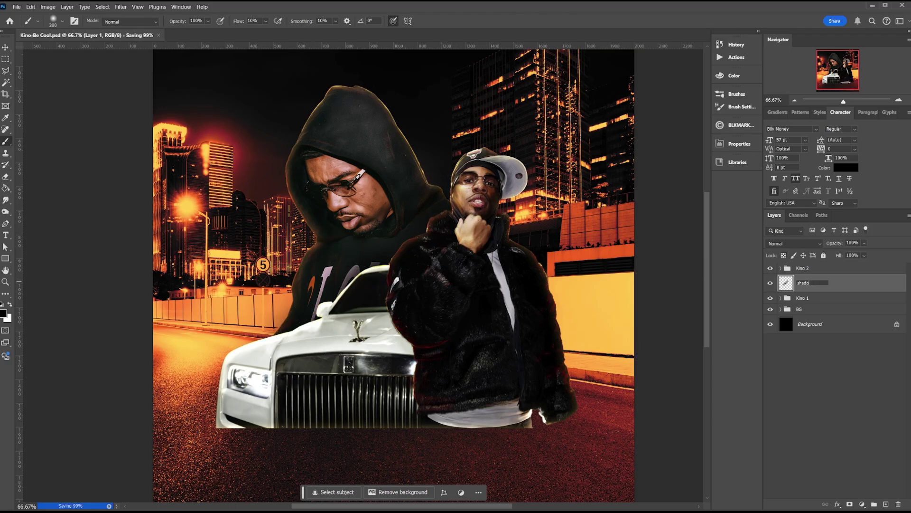
{"action": "type", "text": "w"}
{"action": "key", "text": "Return"}
{"action": "key", "text": "ctrl+minus"}
{"action": "key", "text": "v"}
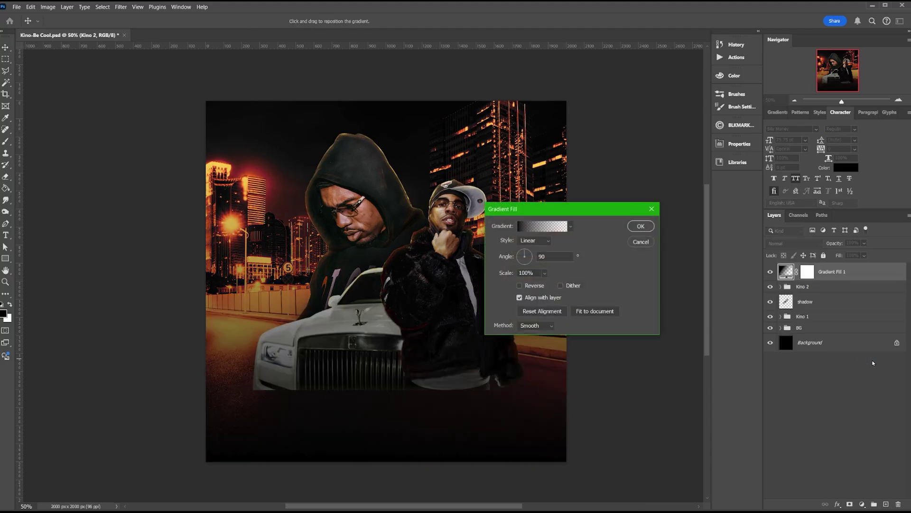
{"action": "left_click_drag", "start_coordinate": [409, 386], "coordinate": [387, 419]}
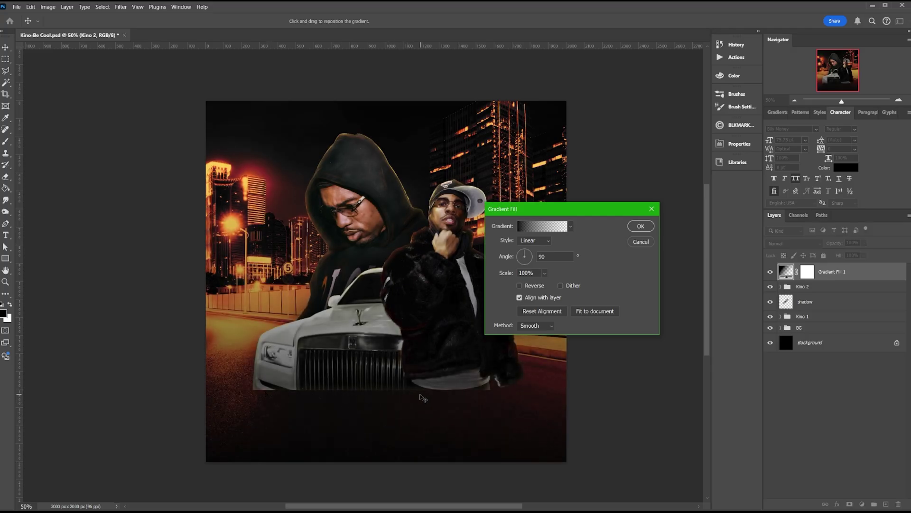
{"action": "key", "text": "Escape"}
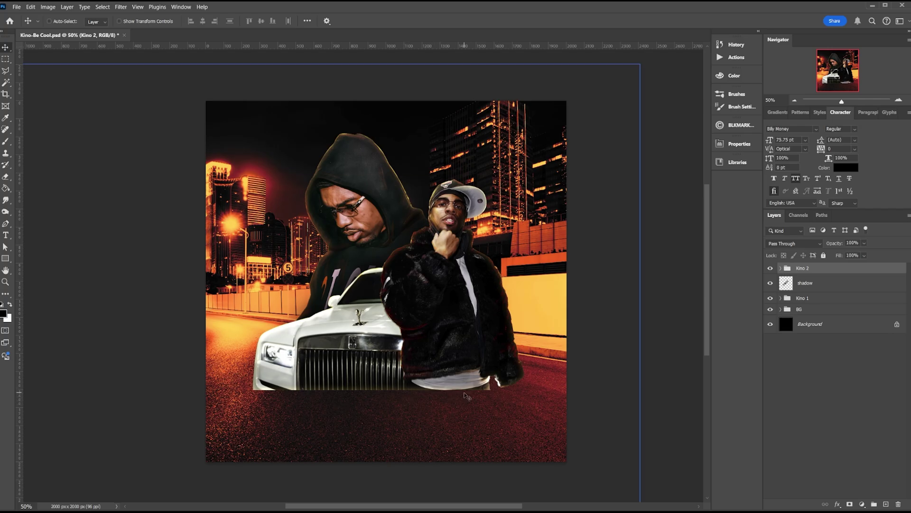
Convert the Kino 2 group to a smart object, inspect the layers inside it, and close its contents.
{"action": "right_click", "coordinate": [824, 268]}
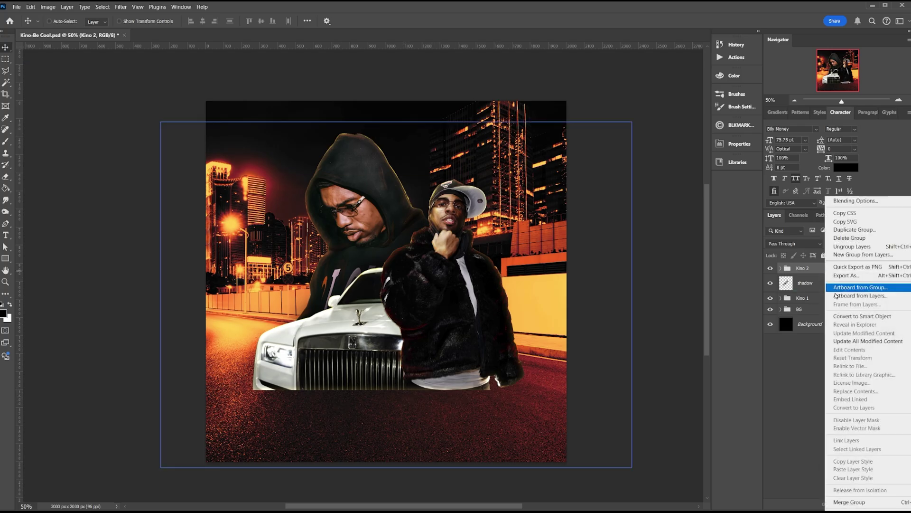
{"action": "left_click", "coordinate": [854, 316]}
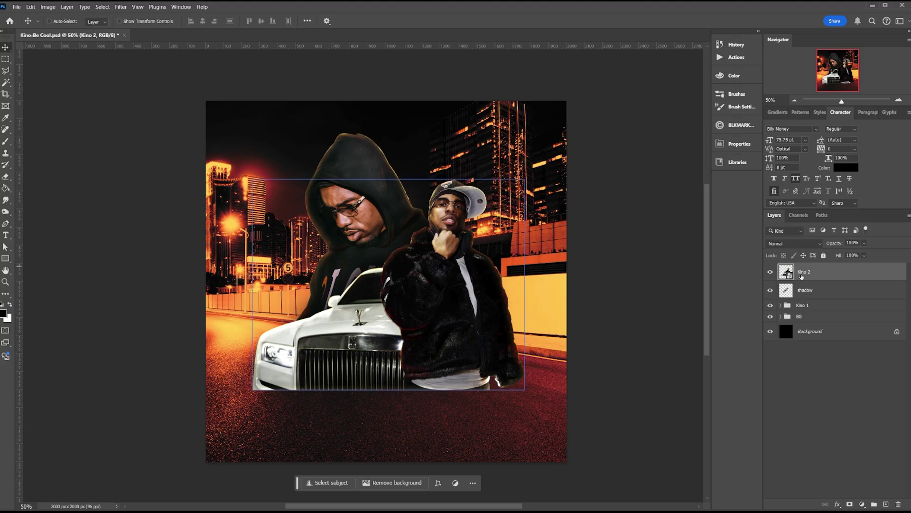
{"action": "double_click", "coordinate": [784, 271]}
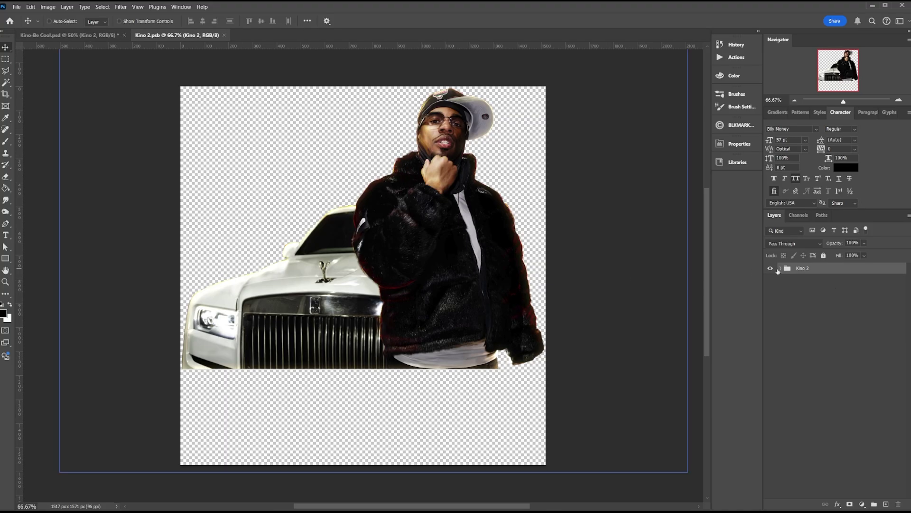
{"action": "left_click", "coordinate": [779, 269]}
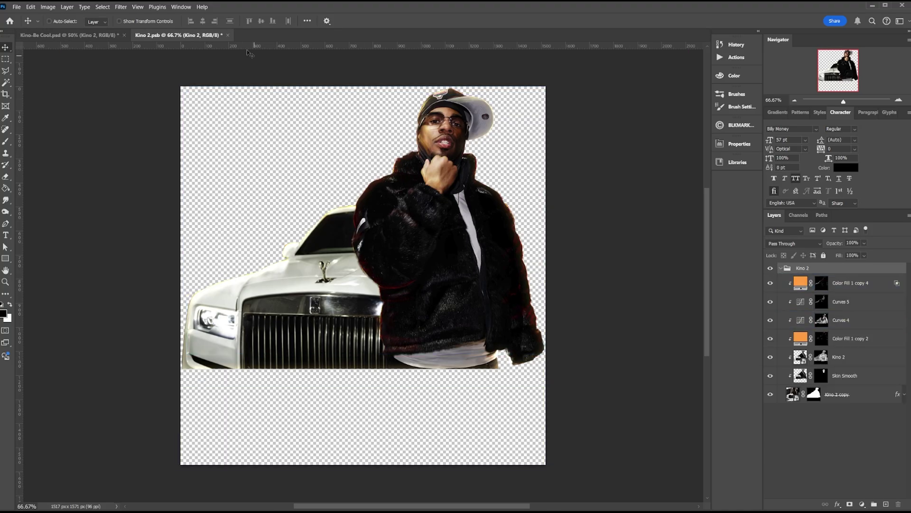
{"action": "left_click", "coordinate": [228, 35]}
Add a layer mask to Kino 2 and fade the lower edge of the car and jacket with a 600 px soft black brush at 100% flow.
{"action": "left_click", "coordinate": [850, 504]}
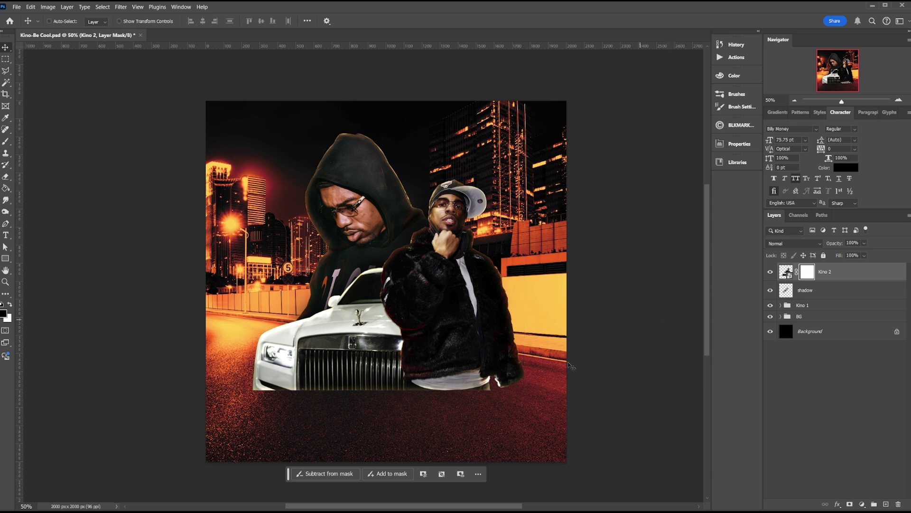
{"action": "key", "text": "b"}
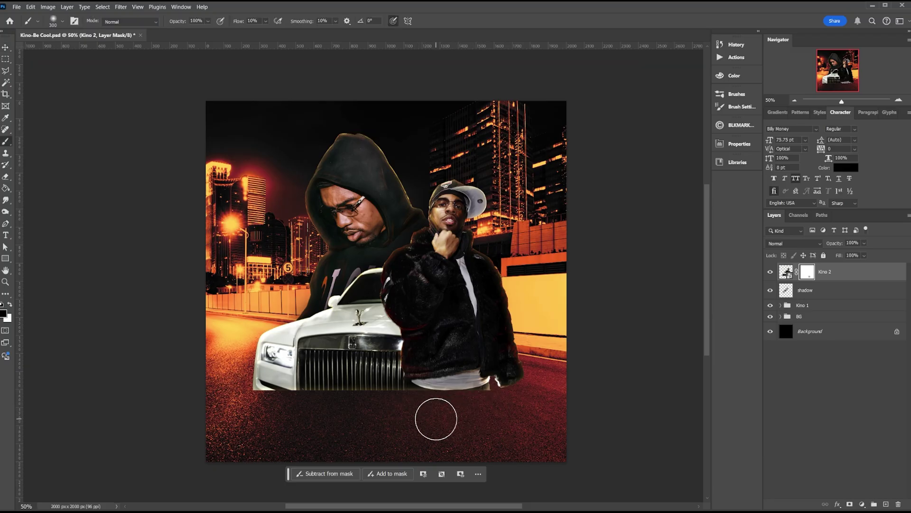
{"action": "key", "text": "bracketright"}
{"action": "key", "text": "bracketright"}
{"action": "key", "text": "bracketright"}
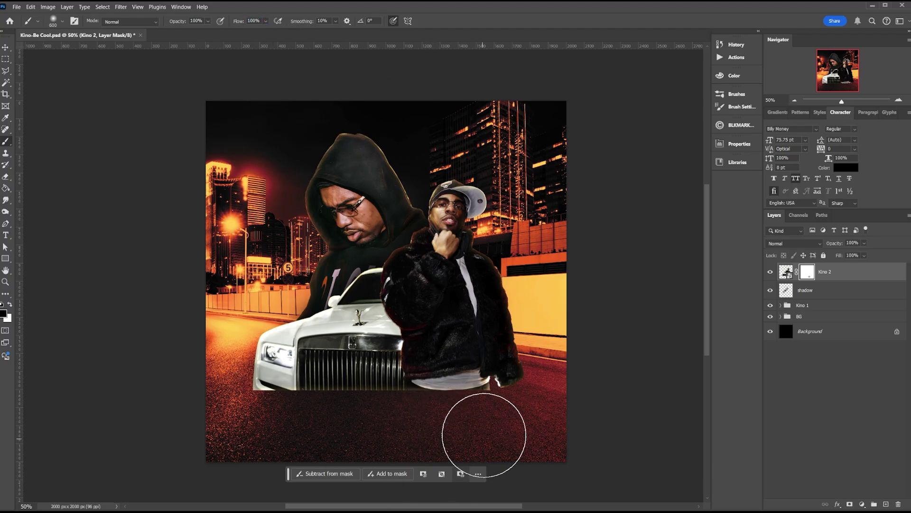
{"action": "mouse_move", "coordinate": [489, 443]}
{"action": "left_mouse_down"}
{"action": "mouse_move", "coordinate": [439, 452]}
{"action": "mouse_move", "coordinate": [512, 439]}
{"action": "mouse_move", "coordinate": [535, 422]}
{"action": "mouse_move", "coordinate": [508, 434]}
{"action": "left_mouse_up"}
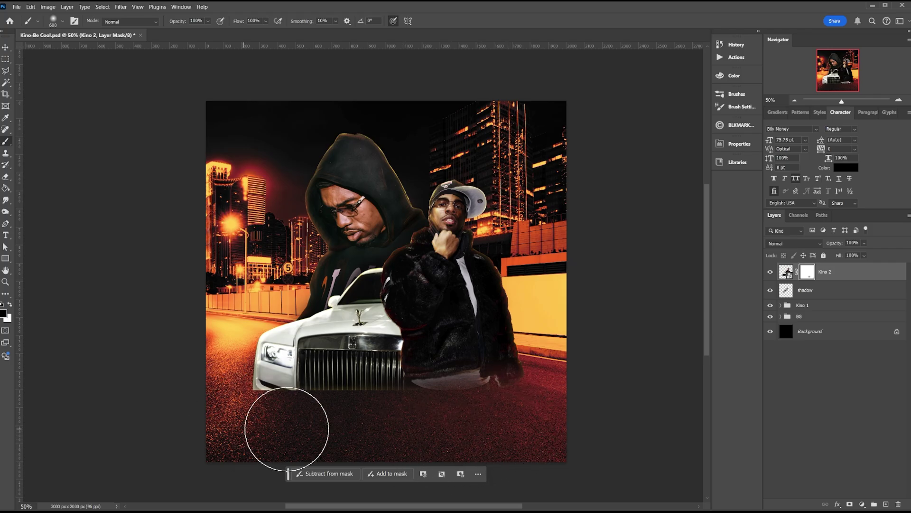
{"action": "mouse_move", "coordinate": [239, 448]}
{"action": "left_mouse_down"}
{"action": "mouse_move", "coordinate": [334, 443]}
{"action": "mouse_move", "coordinate": [286, 450]}
{"action": "left_mouse_up"}
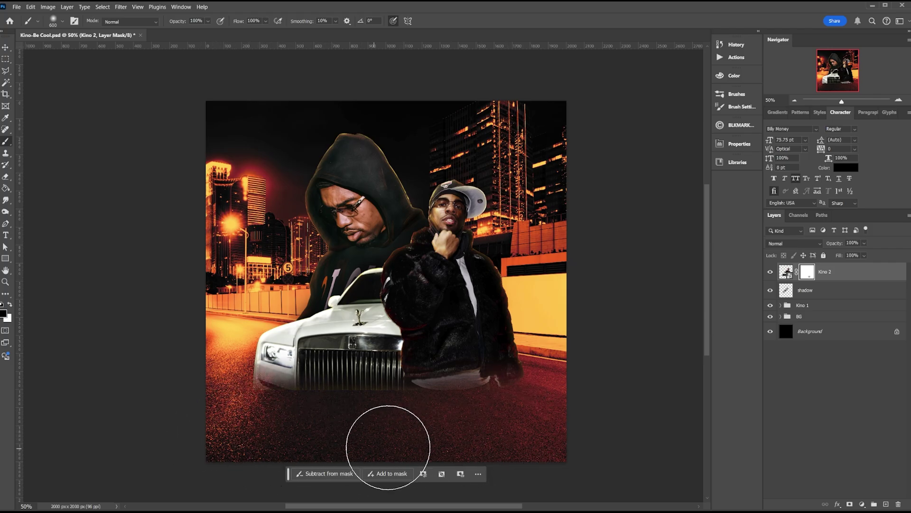
{"action": "left_click_drag", "start_coordinate": [515, 437], "coordinate": [535, 441]}
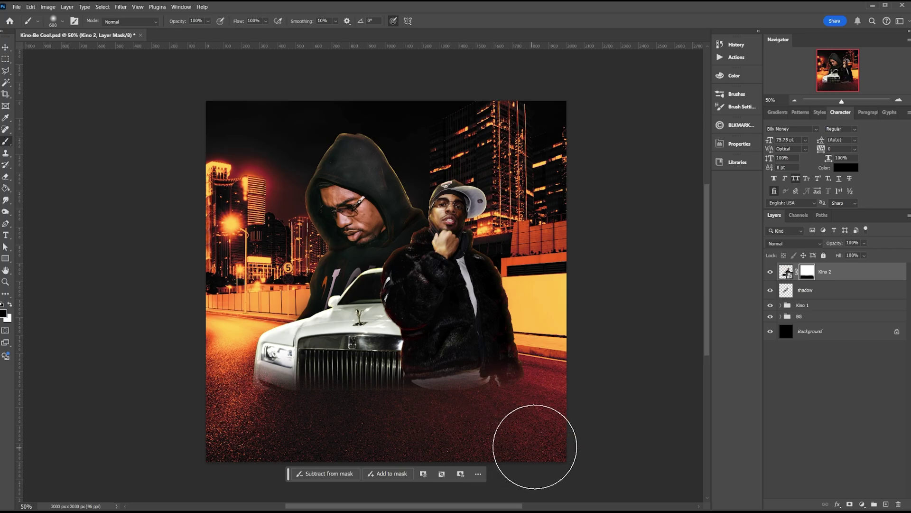
{"action": "key", "text": "v"}
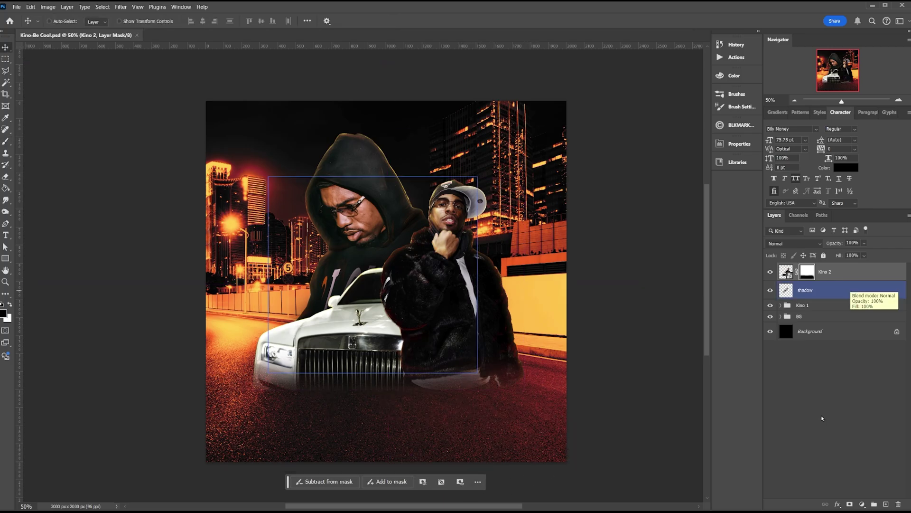
Create a new layer above Kino 2 and set the foreground color to yellow ffd559 sampled from the street light.
{"action": "left_click", "coordinate": [885, 504]}
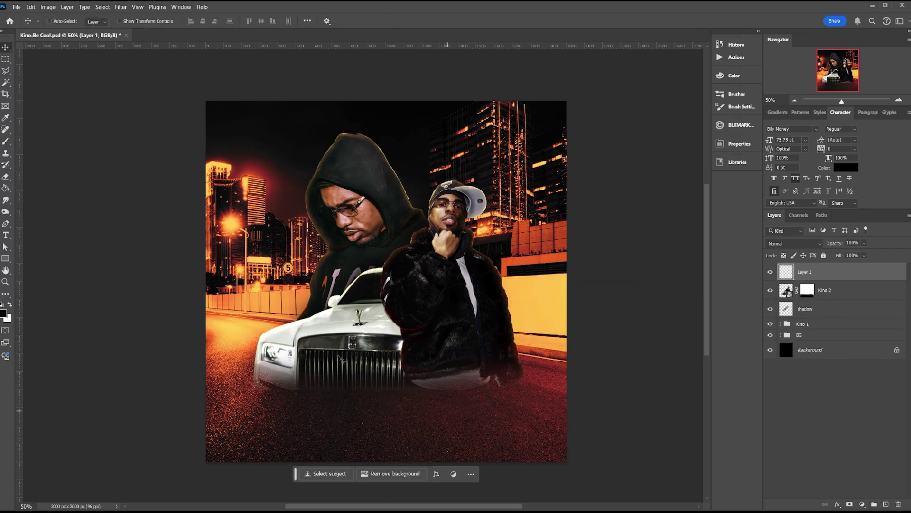
{"action": "left_click", "coordinate": [3, 313]}
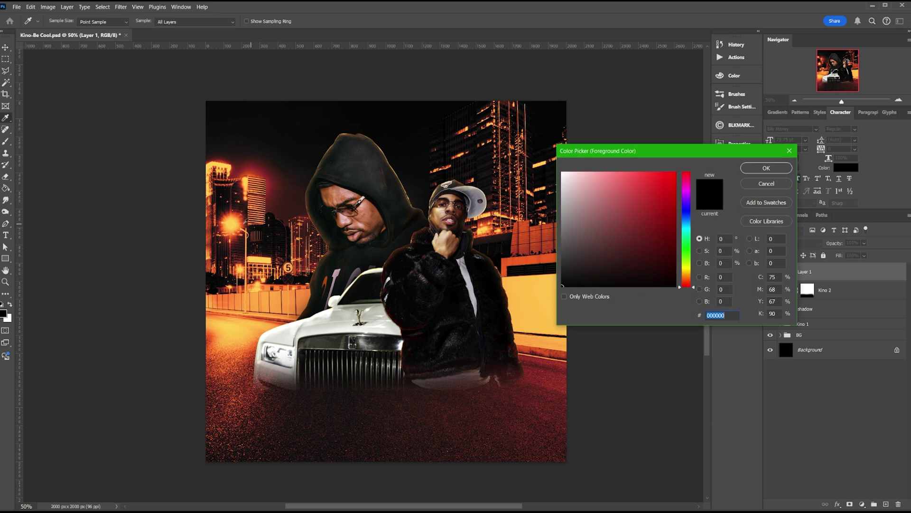
{"action": "left_click", "coordinate": [232, 224]}
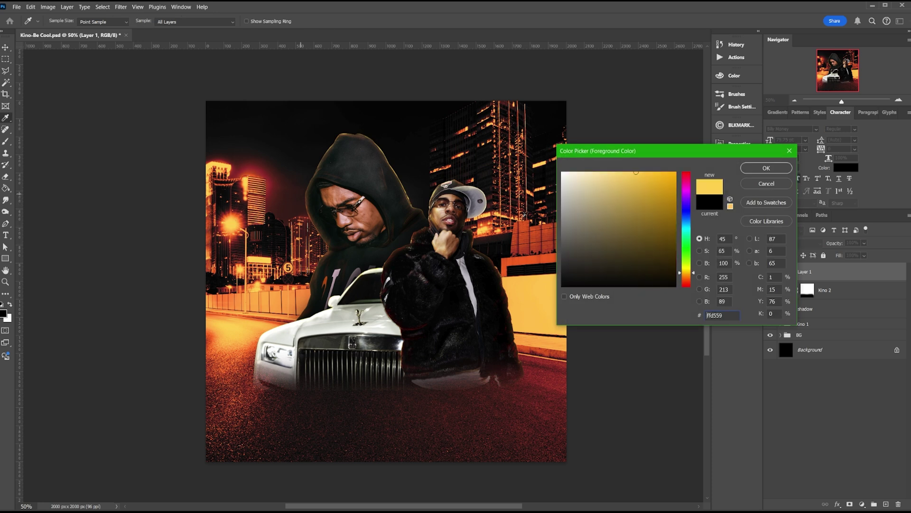
{"action": "left_click", "coordinate": [766, 168]}
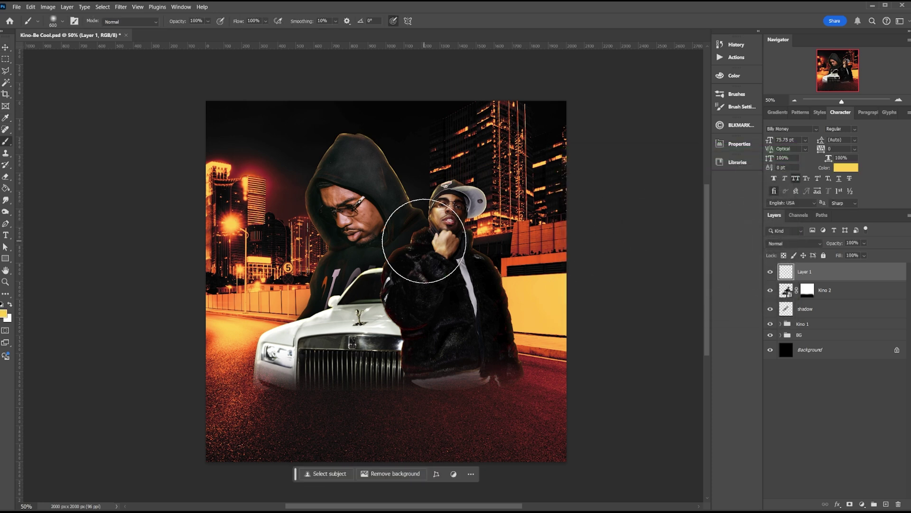
Set the brush flow to 40% and the new layer's blend mode to Linear Dodge (Add).
{"action": "key", "text": "shift+5"}
{"action": "key", "text": "shift+7"}
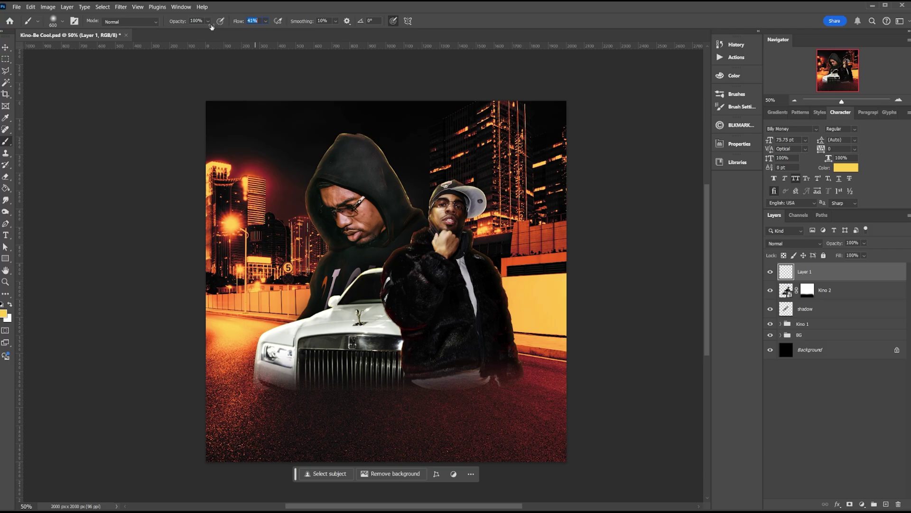
{"action": "left_click", "coordinate": [777, 245]}
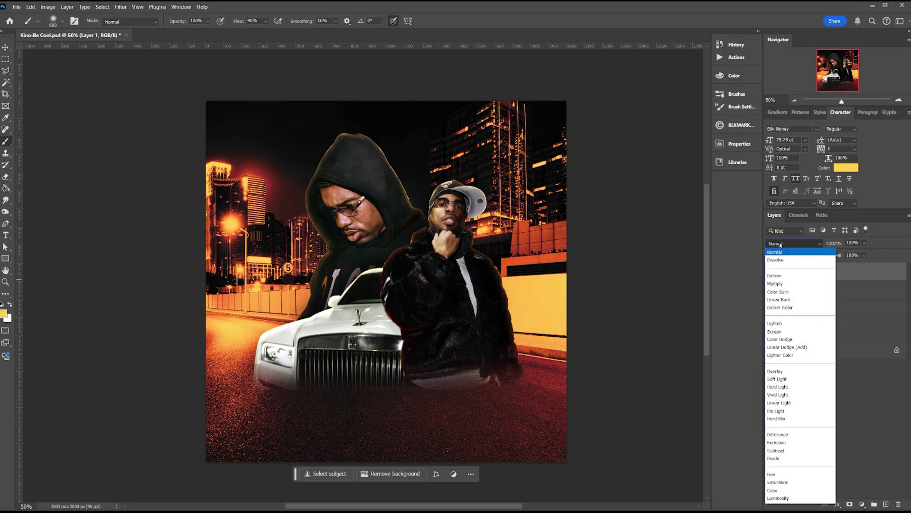
{"action": "left_click", "coordinate": [783, 348]}
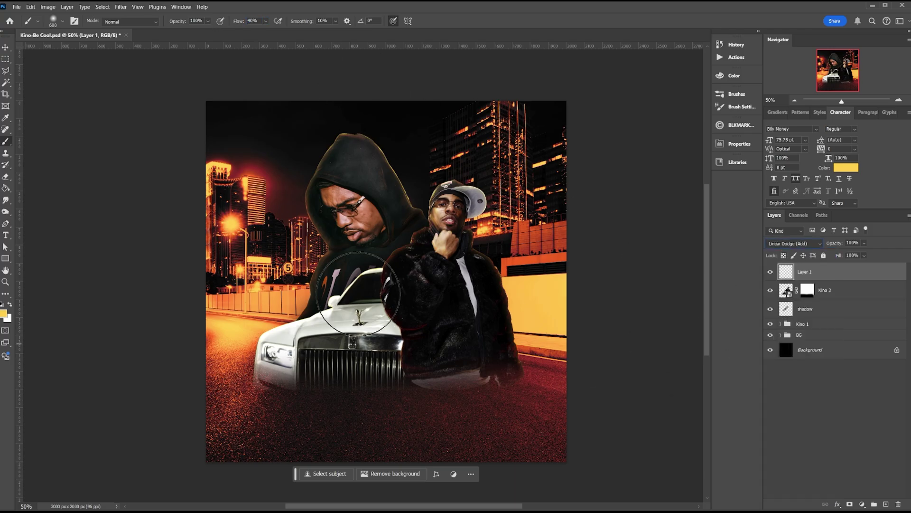
Paint a soft yellow glow over the car hood and the lower hoodie, reducing the brush from 600 to 200 px.
{"action": "key", "text": "bracketleft"}
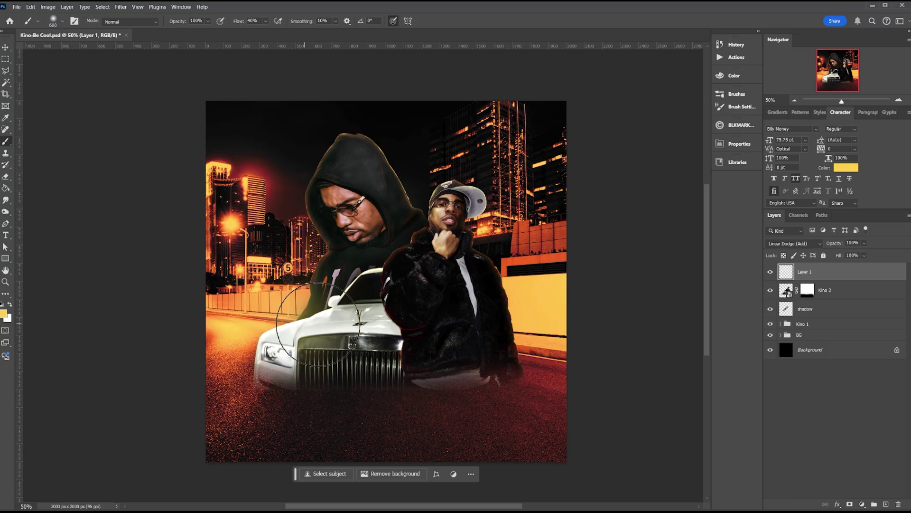
{"action": "key", "text": "bracketleft"}
{"action": "key", "text": "bracketleft"}
{"action": "key", "text": "bracketleft"}
{"action": "key", "text": "bracketleft"}
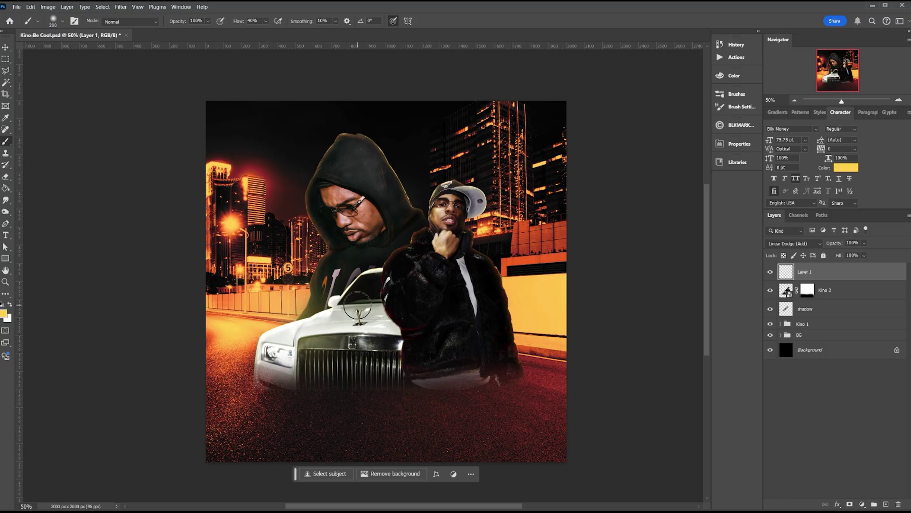
Paint a soft yellow glow over the fur jacket's outer edge beside the wall with a 600 px brush.
{"action": "key", "text": "bracketright"}
{"action": "key", "text": "bracketright"}
{"action": "key", "text": "bracketright"}
{"action": "key", "text": "bracketright"}
{"action": "left_click", "coordinate": [517, 306]}
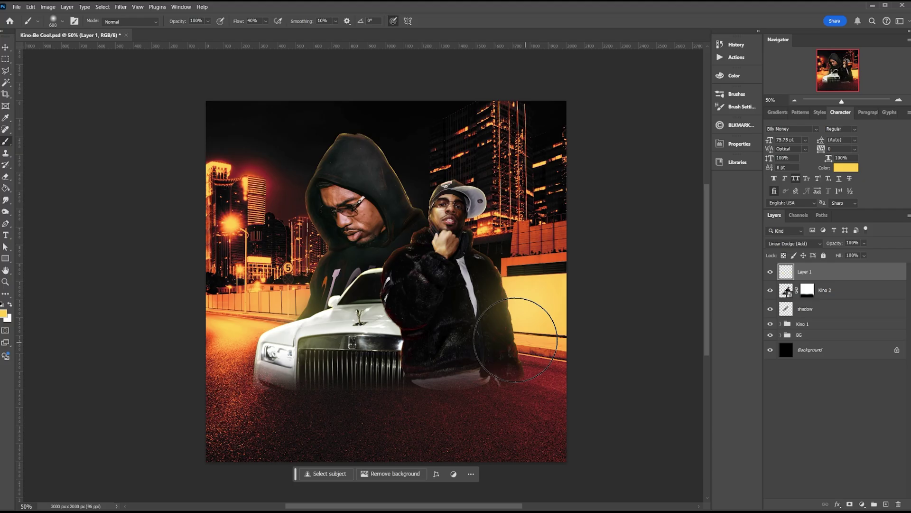
Paint yellow glow on the lower hoodie's outer edge with a 300 px brush and undo the last dab.
{"action": "key", "text": "bracketleft"}
{"action": "key", "text": "bracketleft"}
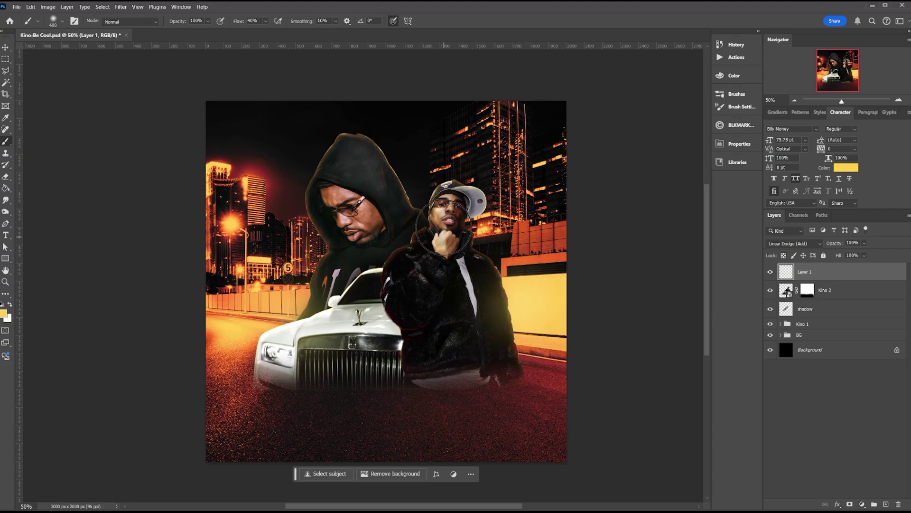
{"action": "key", "text": "bracketleft"}
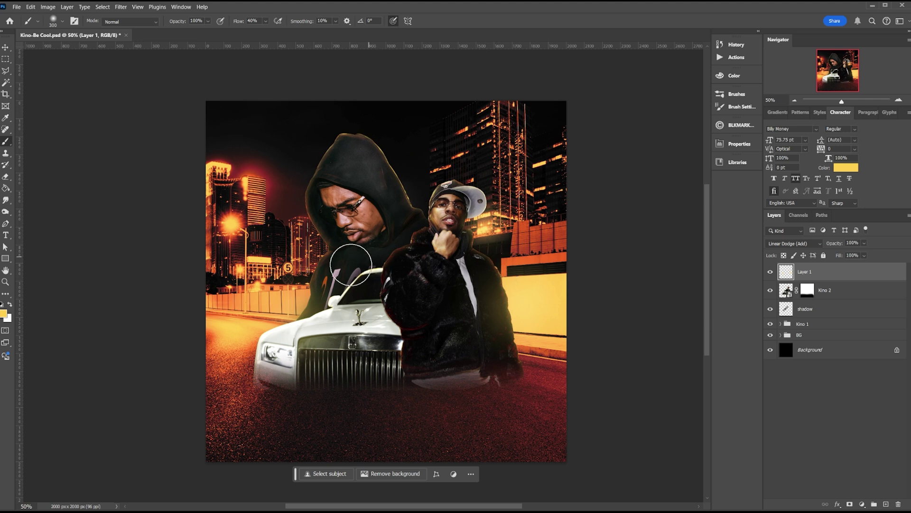
{"action": "left_click_drag", "start_coordinate": [308, 277], "coordinate": [303, 294]}
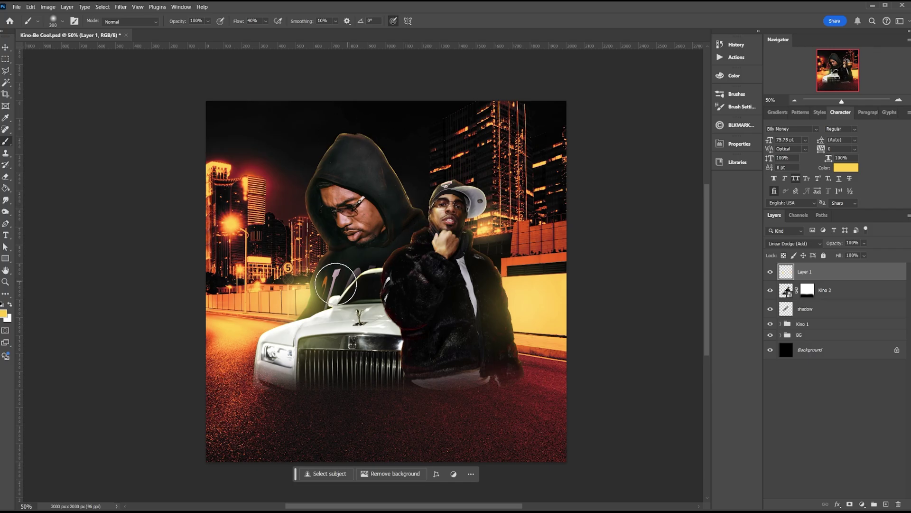
{"action": "left_click", "coordinate": [321, 260]}
{"action": "key", "text": "ctrl+z"}
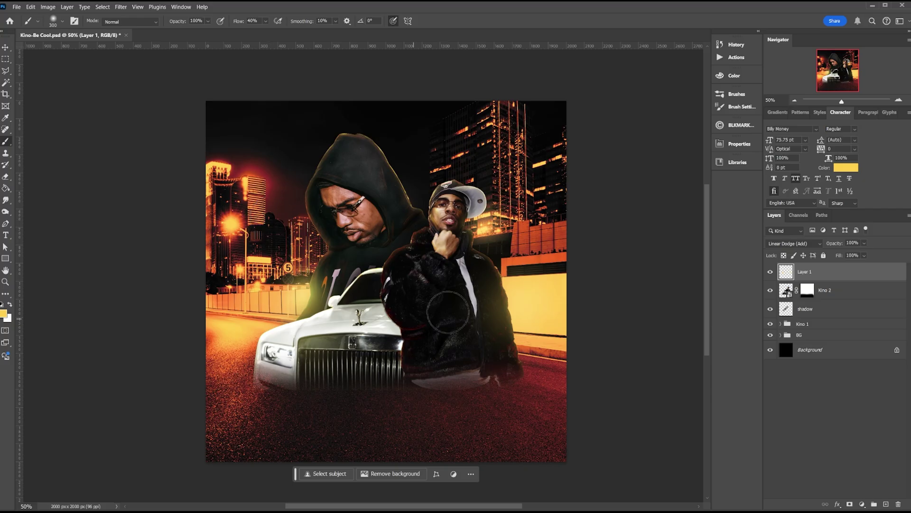
Save the document and rename the yellow glow layer to glow 1.
{"action": "key", "text": "ctrl+s"}
{"action": "key", "text": "v"}
{"action": "double_click", "coordinate": [810, 272]}
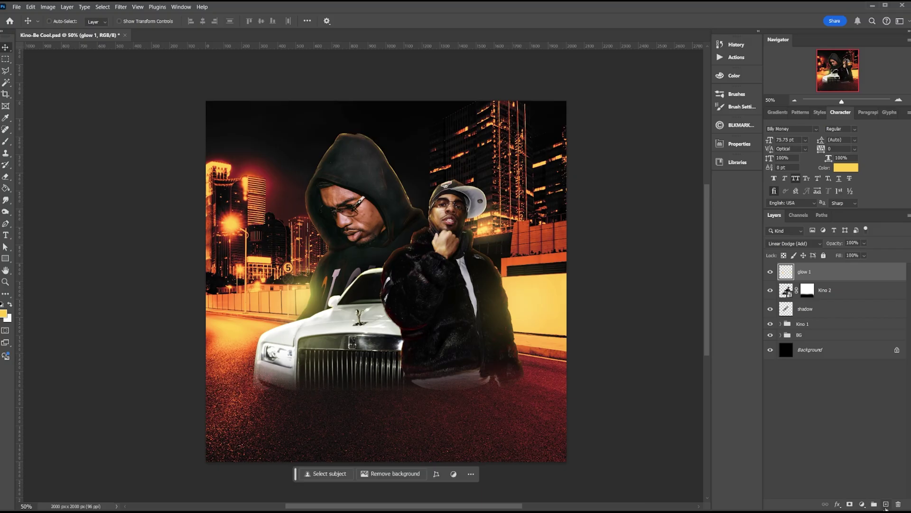
Create a new layer above glow 1, set the foreground color to white and choose a star sparkle brush.
{"action": "left_click", "coordinate": [886, 504]}
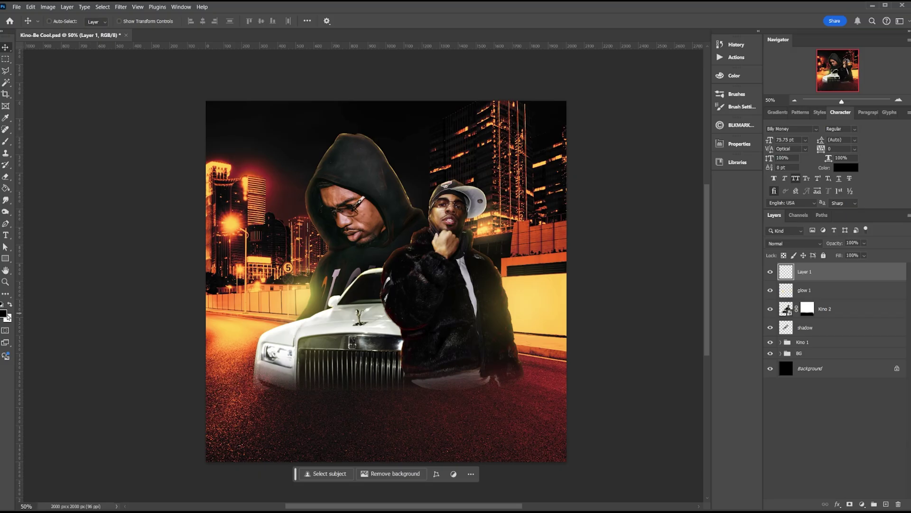
{"action": "left_click", "coordinate": [10, 306]}
{"action": "key", "text": "b"}
{"action": "left_click", "coordinate": [54, 25]}
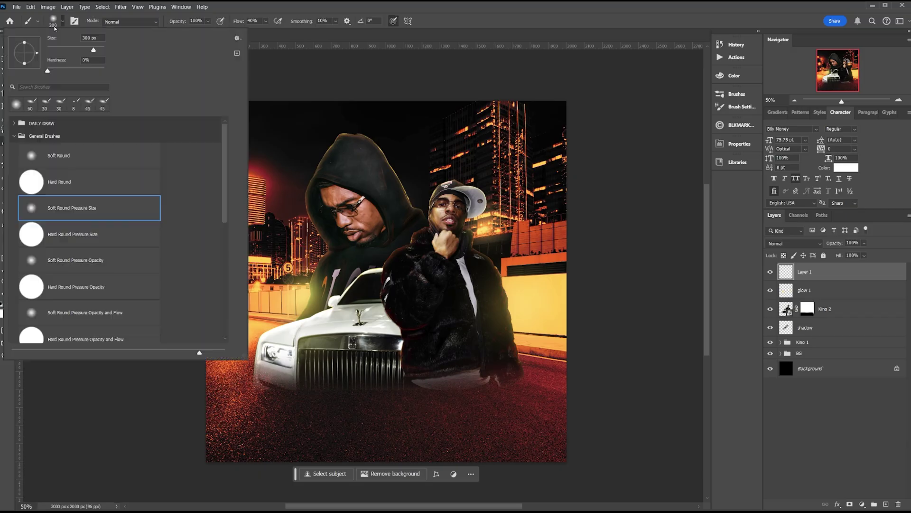
{"action": "left_click", "coordinate": [14, 136]}
{"action": "left_click", "coordinate": [84, 207]}
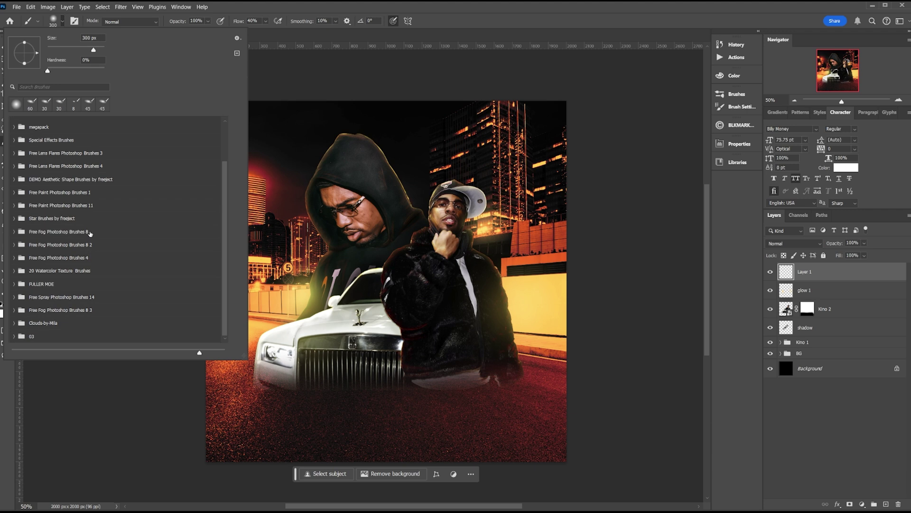
{"action": "double_click", "coordinate": [90, 237]}
Stamp a 100 px sparkle at 100% flow on the hooded subject's glasses and set the layer to Linear Dodge (Add).
{"action": "key", "text": "ctrl+1"}
{"action": "key", "text": "ctrl+plus"}
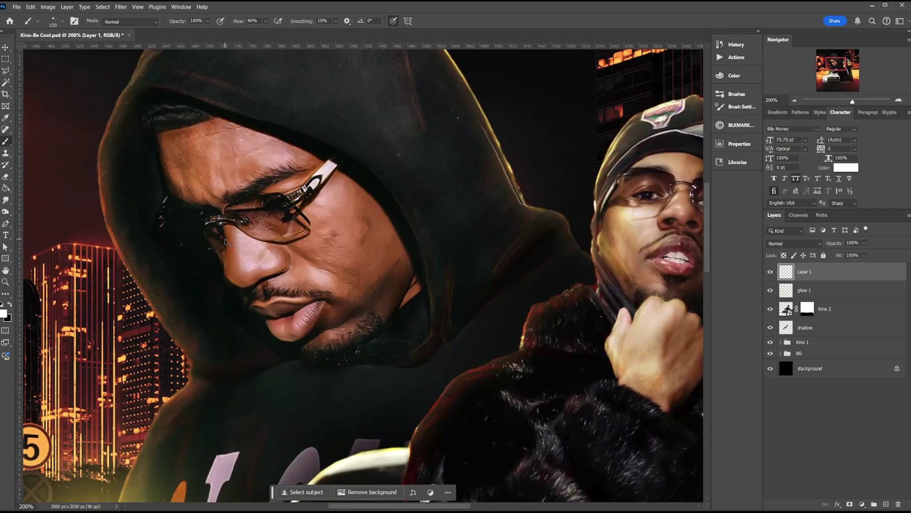
{"action": "key", "text": "bracketleft"}
{"action": "key", "text": "bracketleft"}
{"action": "key", "text": "shift+0"}
{"action": "left_click", "coordinate": [307, 189]}
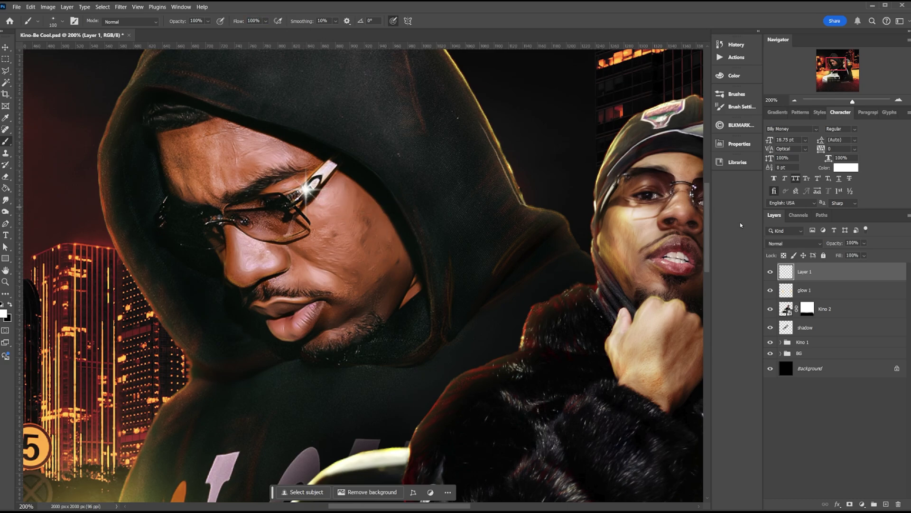
{"action": "left_click", "coordinate": [786, 244]}
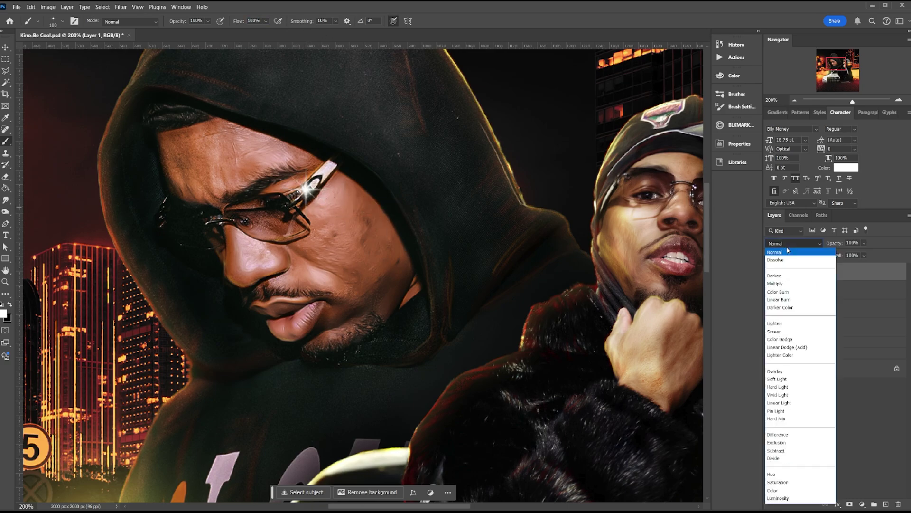
{"action": "left_click", "coordinate": [786, 347]}
Add smaller sparkles to the second subject's glasses with a 35 px brush and name the layer bling.
{"action": "key", "text": "bracketleft"}
{"action": "key", "text": "bracketleft"}
{"action": "key", "text": "bracketleft"}
{"action": "key", "text": "bracketleft"}
{"action": "left_click_drag", "start_coordinate": [431, 242], "coordinate": [347, 235]}
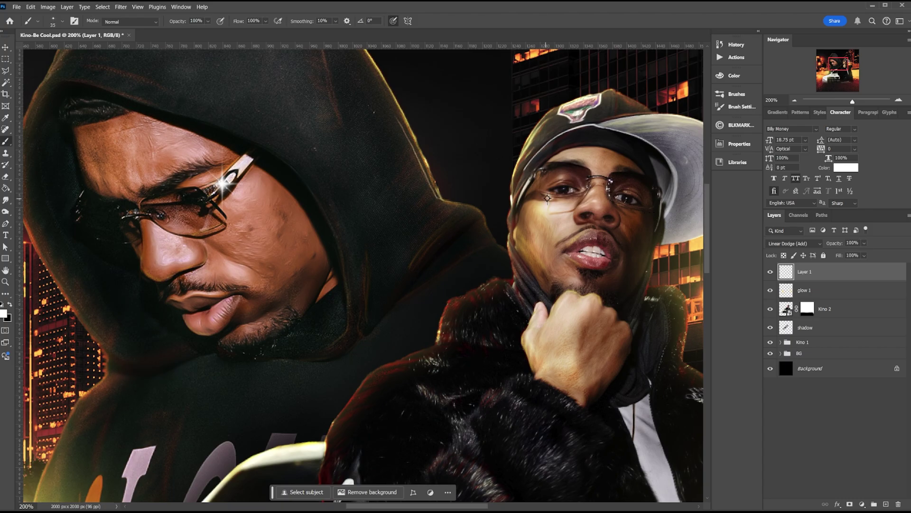
{"action": "scroll", "coordinate": [360, 356], "scroll_direction": "down", "scroll_amount": 5}
{"action": "scroll", "coordinate": [359, 356], "scroll_direction": "left", "scroll_amount": 2}
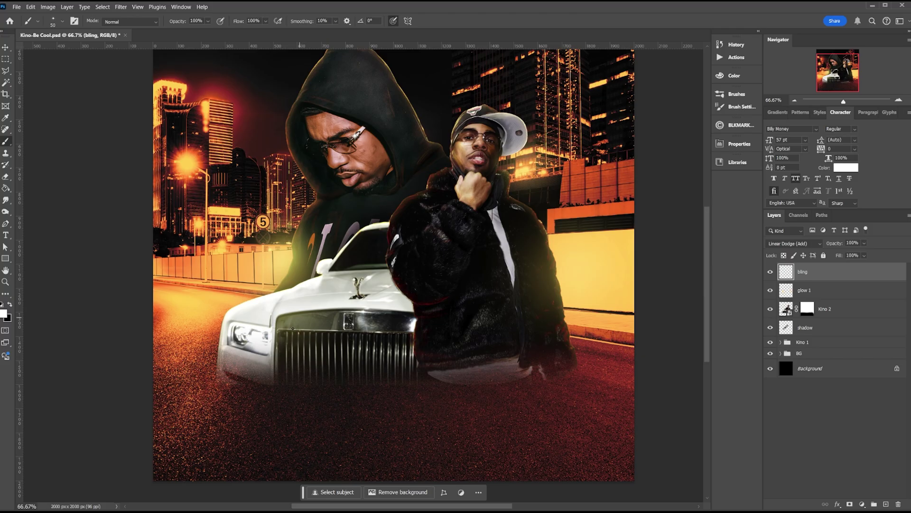
Create a new layer above bling and outline a beam-shaped polygonal selection from the car's headlight toward the lower-left canvas corner.
{"action": "key", "text": "l"}
{"action": "left_click", "coordinate": [886, 504]}
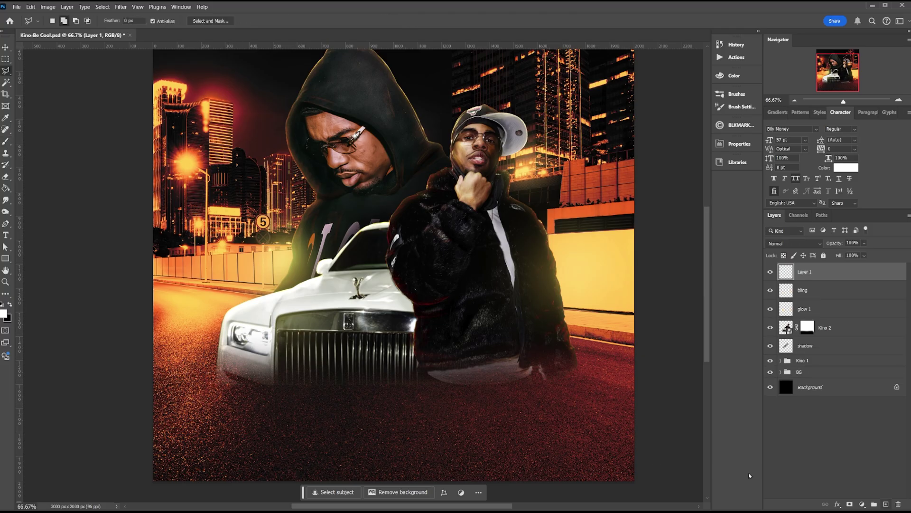
{"action": "left_click_drag", "start_coordinate": [228, 334], "coordinate": [193, 356]}
{"action": "left_click", "coordinate": [122, 399]}
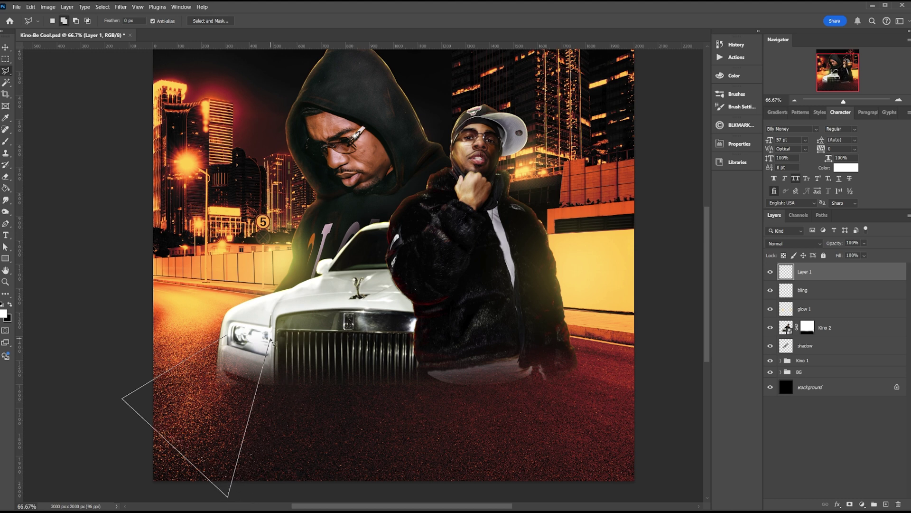
{"action": "left_click", "coordinate": [233, 338]}
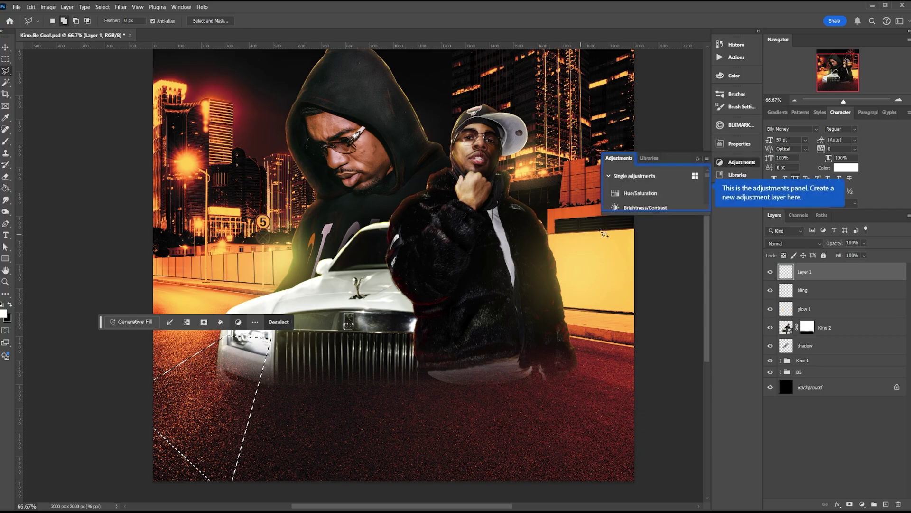
Fill the beam selection with a white-to-transparent linear gradient running from the headlight down to the road.
{"action": "left_click", "coordinate": [6, 258]}
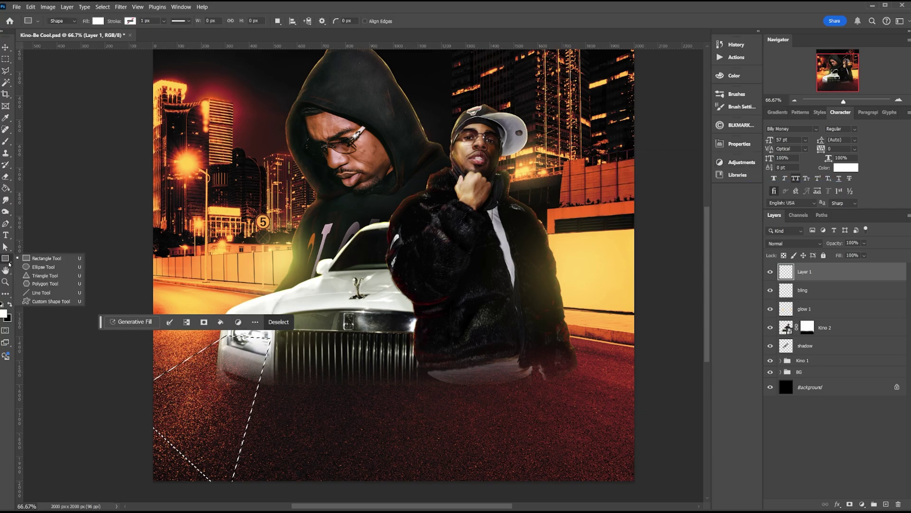
{"action": "left_click", "coordinate": [7, 193]}
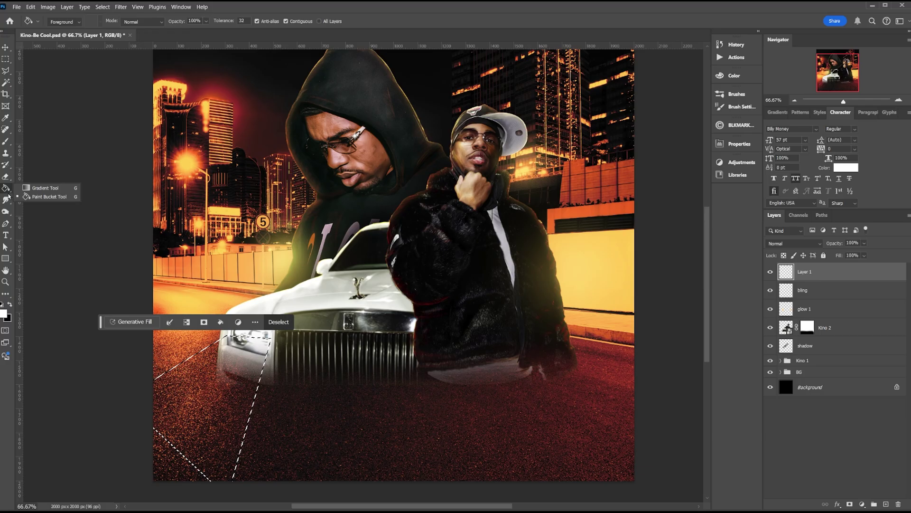
{"action": "left_click", "coordinate": [32, 188]}
{"action": "left_click", "coordinate": [125, 25]}
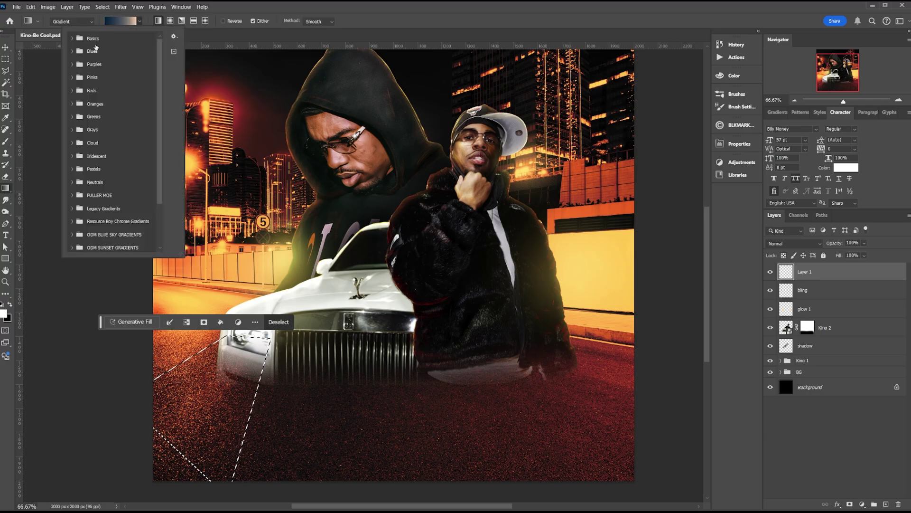
{"action": "left_click", "coordinate": [77, 38]}
{"action": "left_click", "coordinate": [98, 51]}
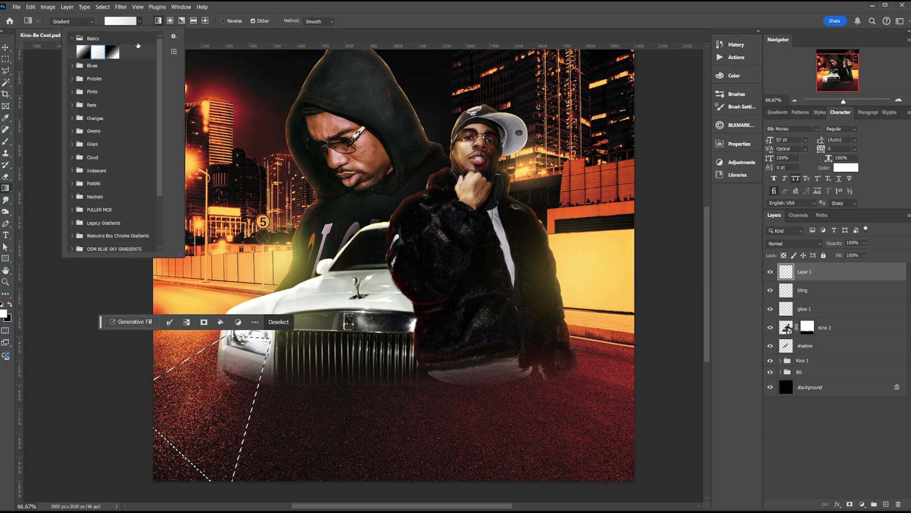
{"action": "left_click", "coordinate": [215, 243]}
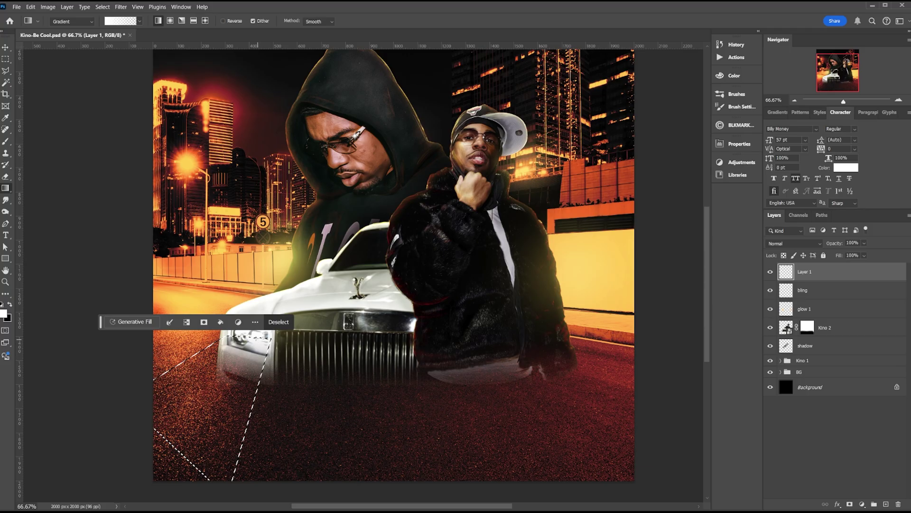
{"action": "left_click_drag", "start_coordinate": [255, 338], "coordinate": [163, 470]}
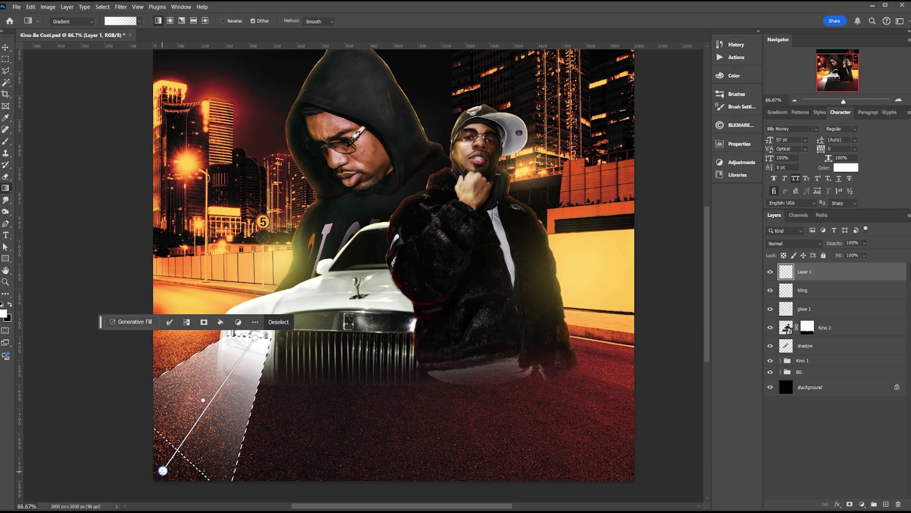
{"action": "key", "text": "Return"}
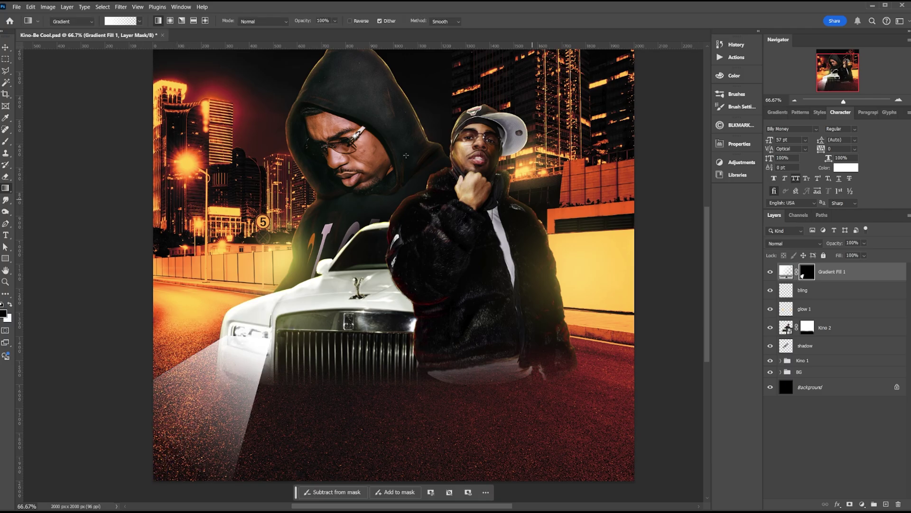
Soften the headlight beam's layer mask with a Gaussian Blur of 24.9 pixels.
{"action": "left_click", "coordinate": [121, 7]}
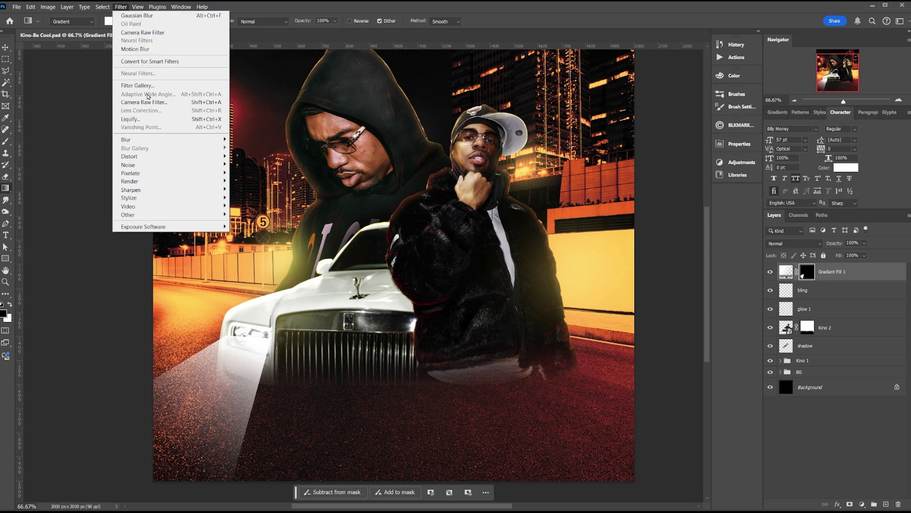
{"action": "mouse_move", "coordinate": [150, 141]}
{"action": "left_click", "coordinate": [256, 174]}
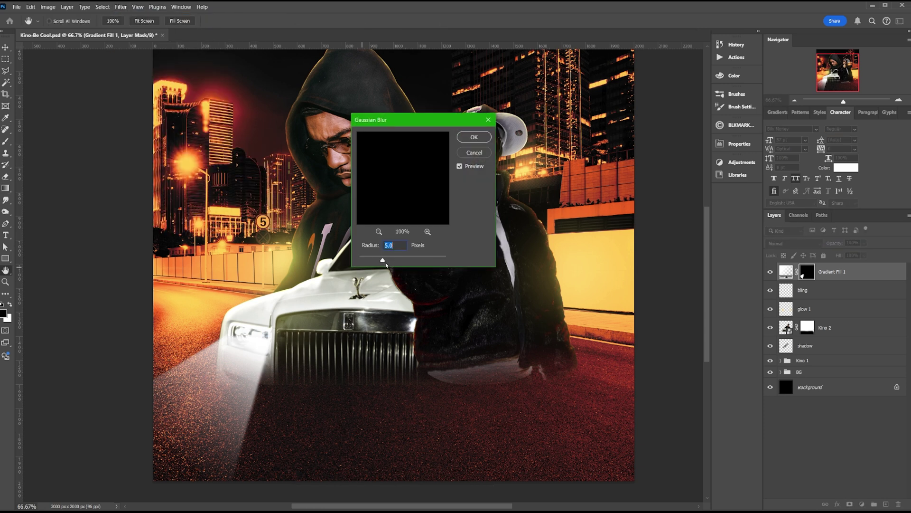
{"action": "left_click_drag", "start_coordinate": [386, 264], "coordinate": [399, 263]}
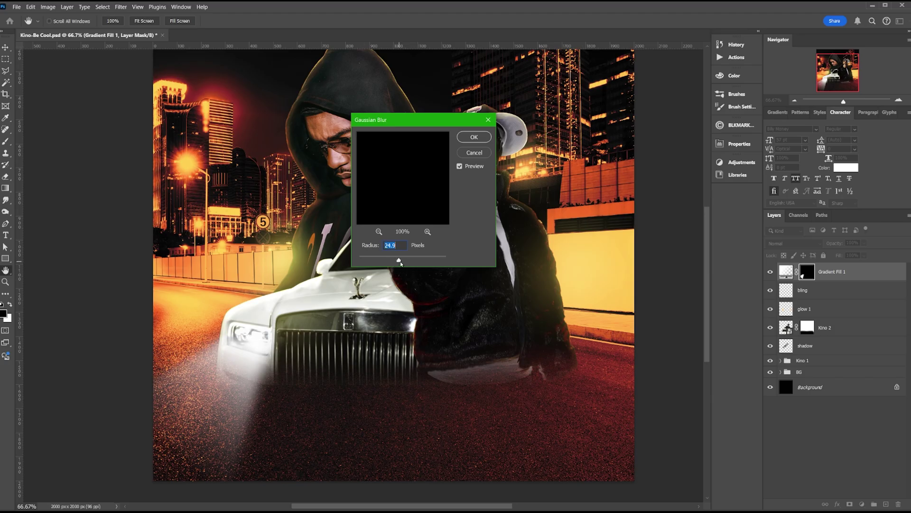
{"action": "left_click", "coordinate": [487, 138]}
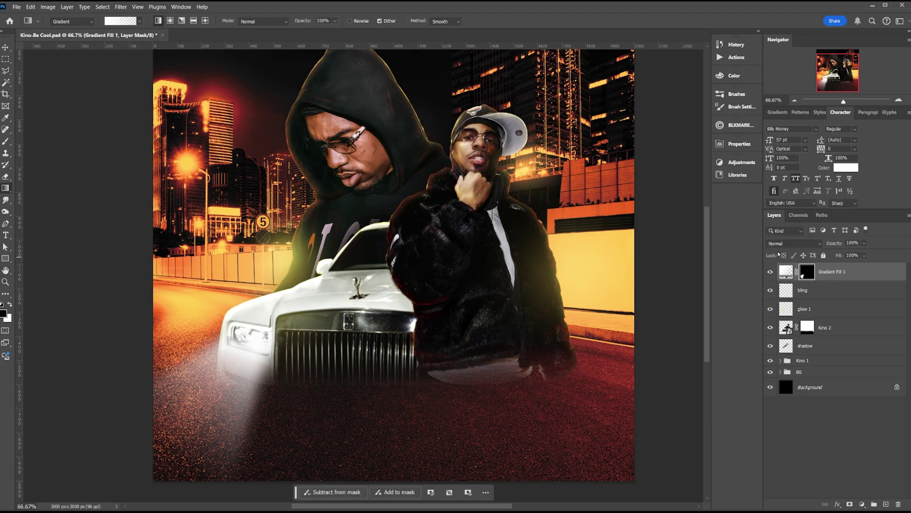
Set the headlight beam's gradient layer to Linear Dodge (Add) and save the document.
{"action": "left_click", "coordinate": [781, 244]}
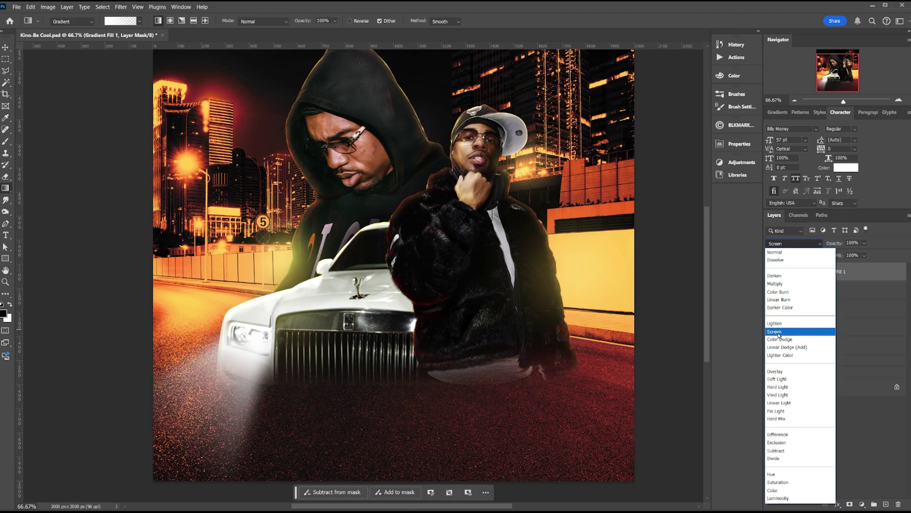
{"action": "left_click", "coordinate": [783, 347]}
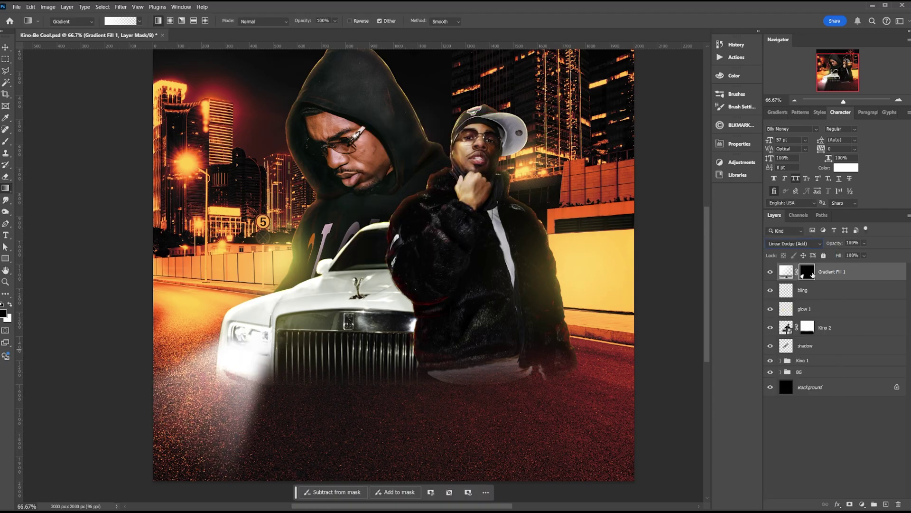
{"action": "key", "text": "v"}
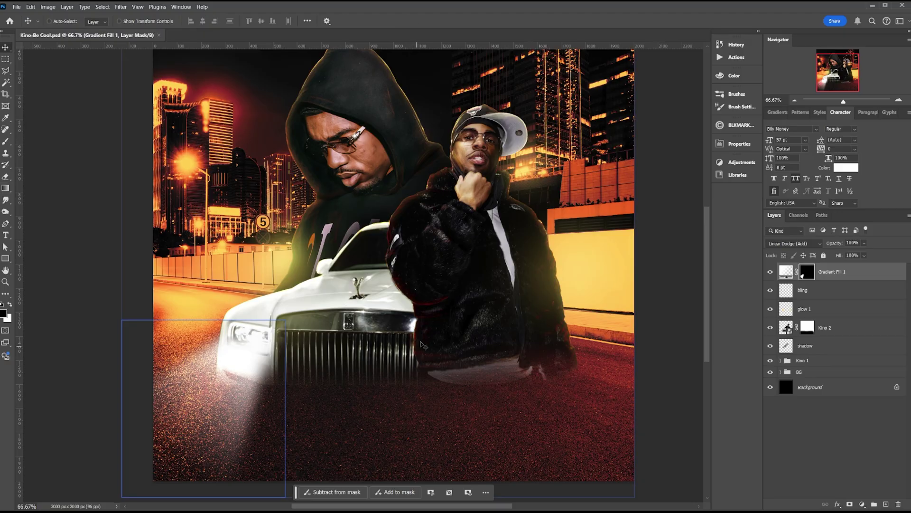
Create a layer above bling in Linear Dodge (Add) mode, try a soft white 300 px brush dab beside the car grille, and undo it.
{"action": "left_click", "coordinate": [812, 291]}
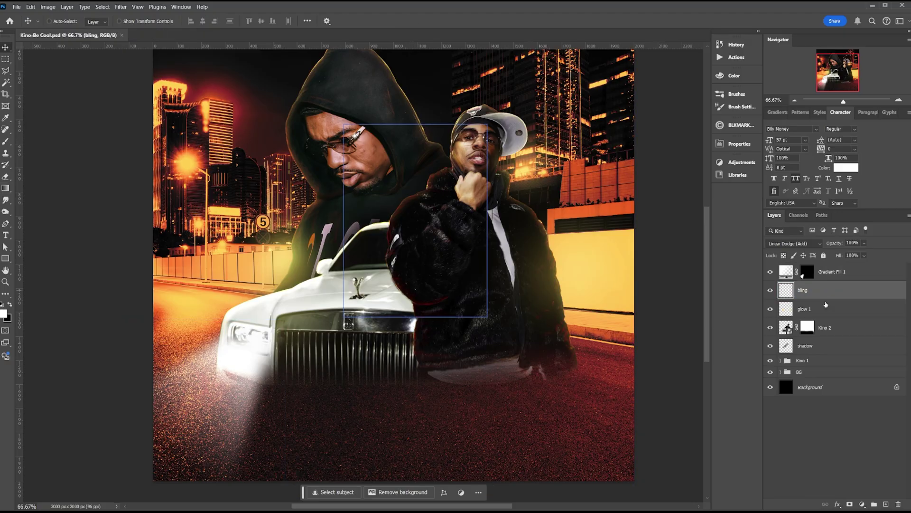
{"action": "left_click", "coordinate": [886, 504]}
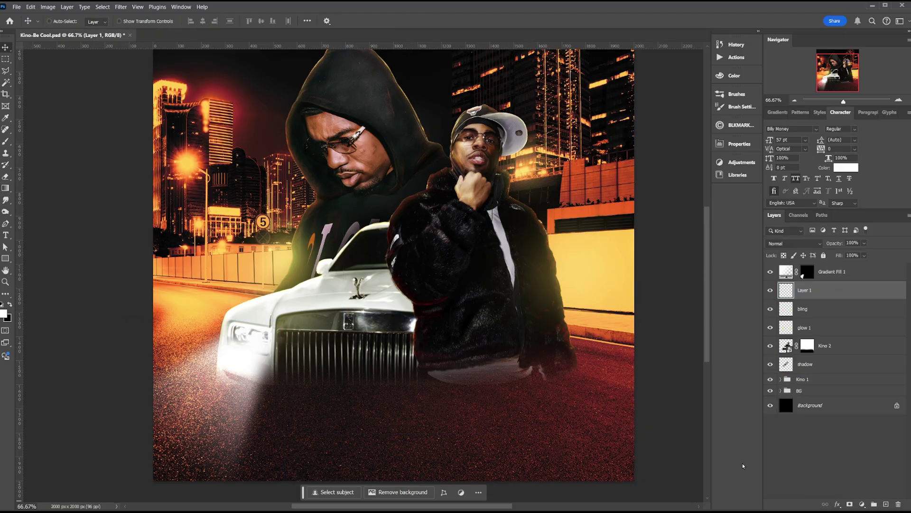
{"action": "key", "text": "b"}
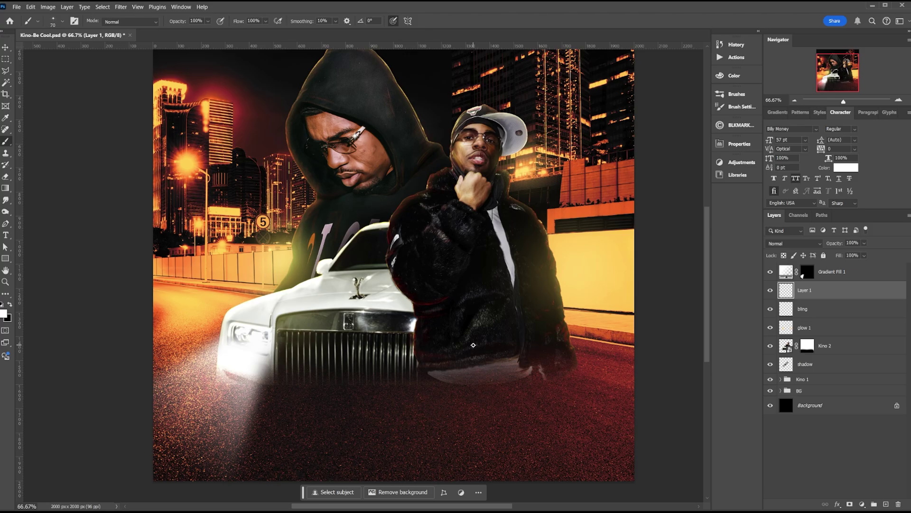
{"action": "left_click", "coordinate": [62, 21]}
{"action": "left_click", "coordinate": [74, 104]}
{"action": "left_click", "coordinate": [793, 243]}
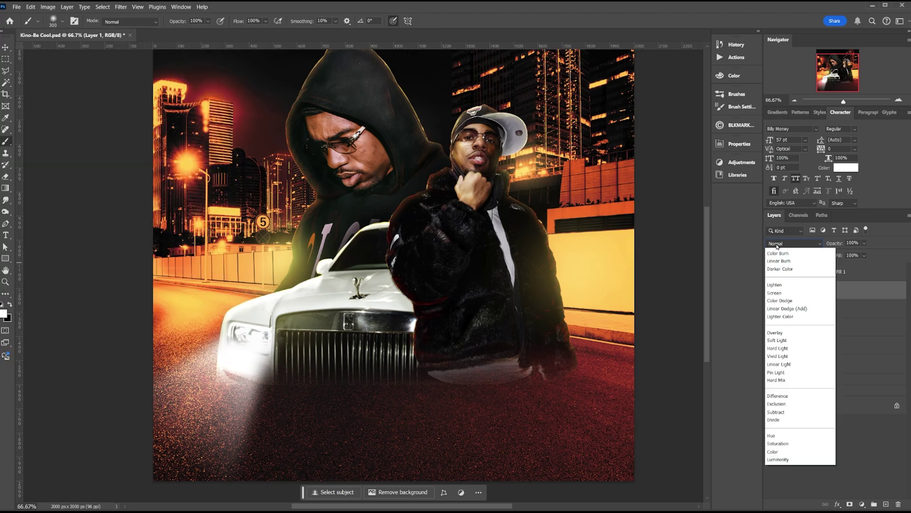
{"action": "left_click", "coordinate": [793, 338]}
{"action": "left_click", "coordinate": [429, 349]}
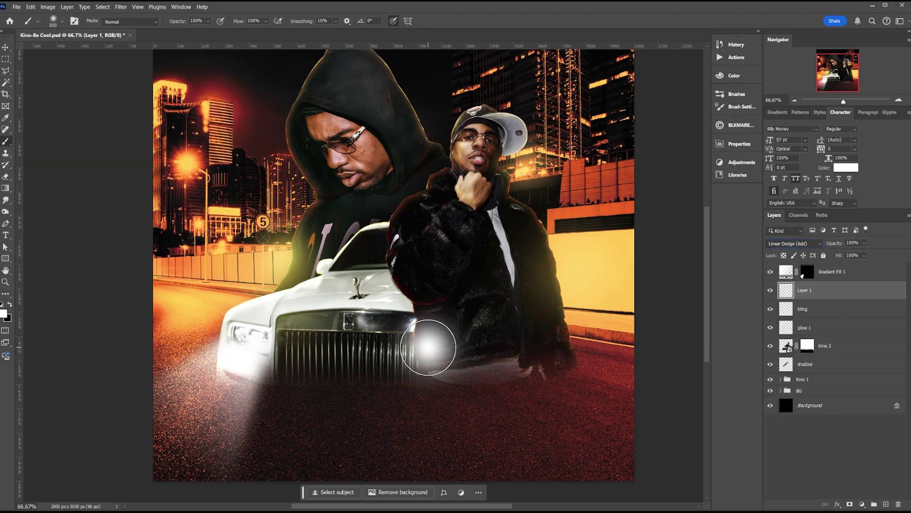
{"action": "key", "text": "ctrl+z"}
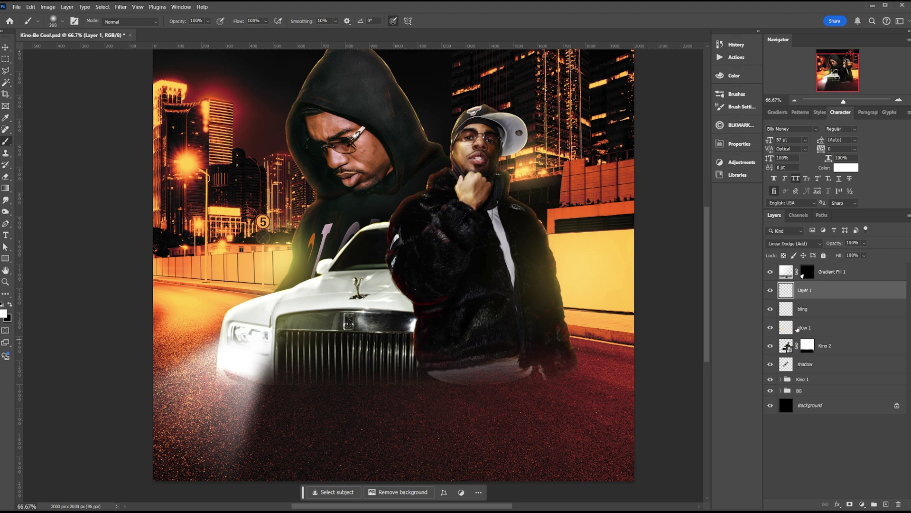
Move the new layer between the Kino 1 and BG groups and rename it "back light".
{"action": "left_click_drag", "start_coordinate": [807, 329], "coordinate": [815, 385]}
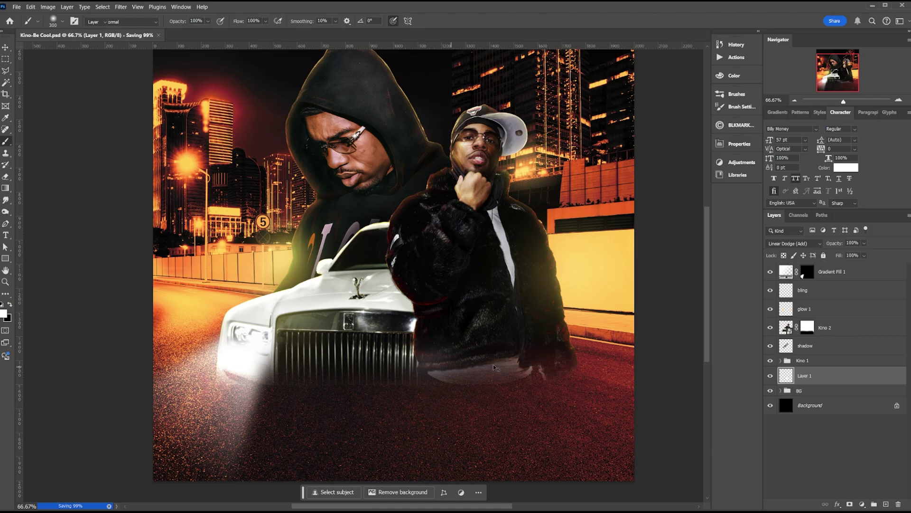
{"action": "key", "text": "v"}
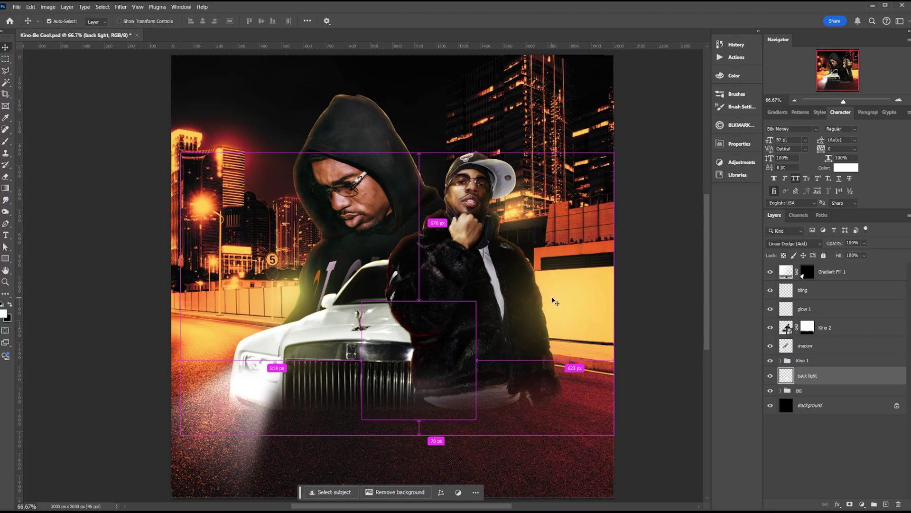
{"action": "key", "text": "ctrl+minus"}
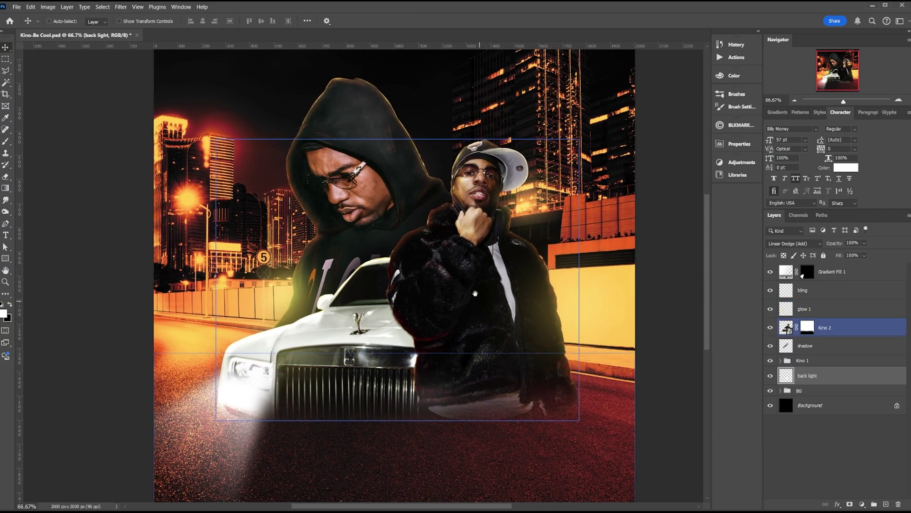
Add the white text "BE COOL" on the road below the car, on a layer above Gradient Fill 1.
{"action": "left_click_drag", "start_coordinate": [494, 299], "coordinate": [453, 204]}
{"action": "left_click", "coordinate": [772, 279]}
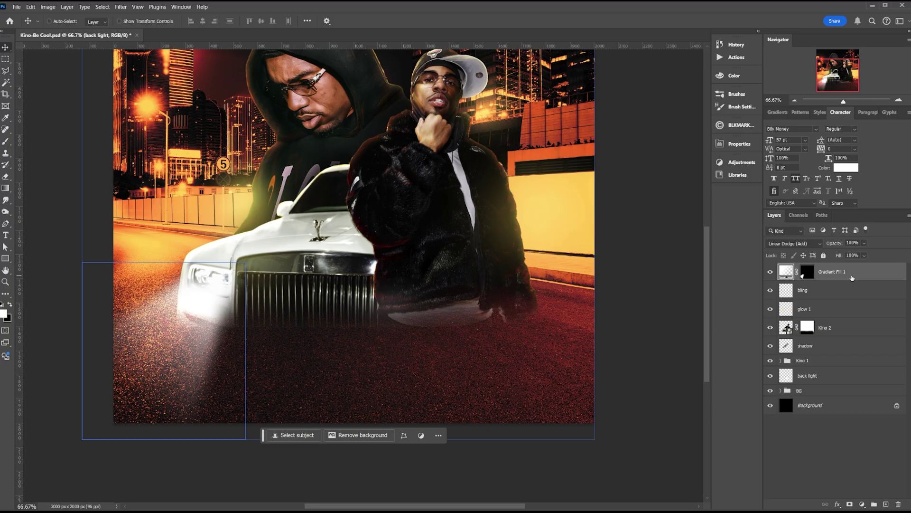
{"action": "key", "text": "t"}
{"action": "left_click_drag", "start_coordinate": [333, 371], "coordinate": [360, 338]}
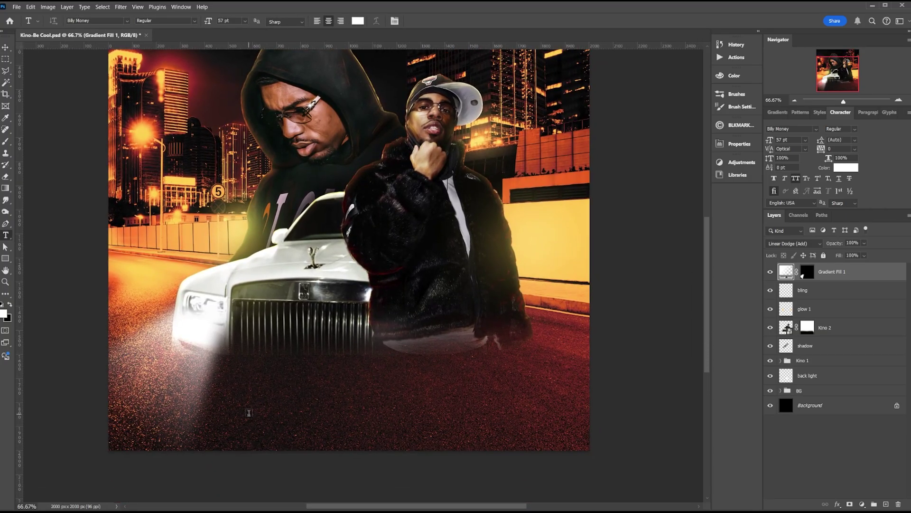
{"action": "left_click", "coordinate": [246, 397]}
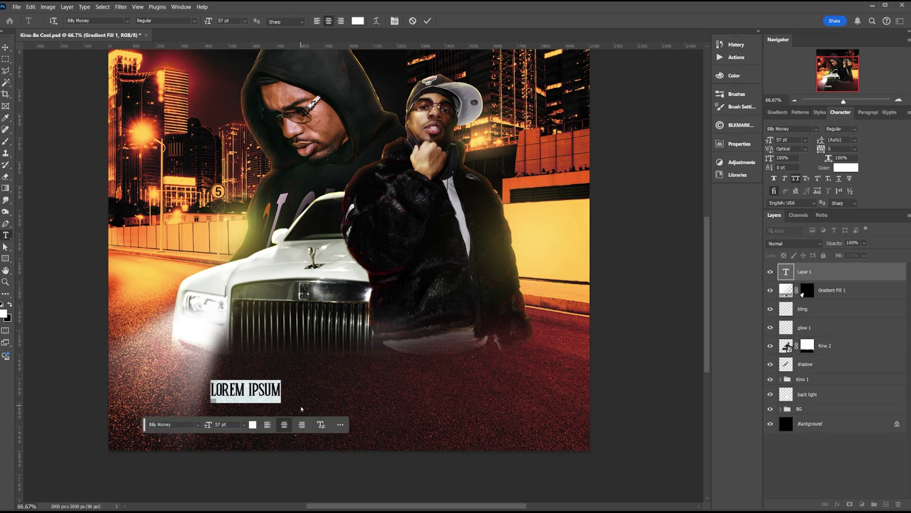
{"action": "type", "text": "BE COOL"}
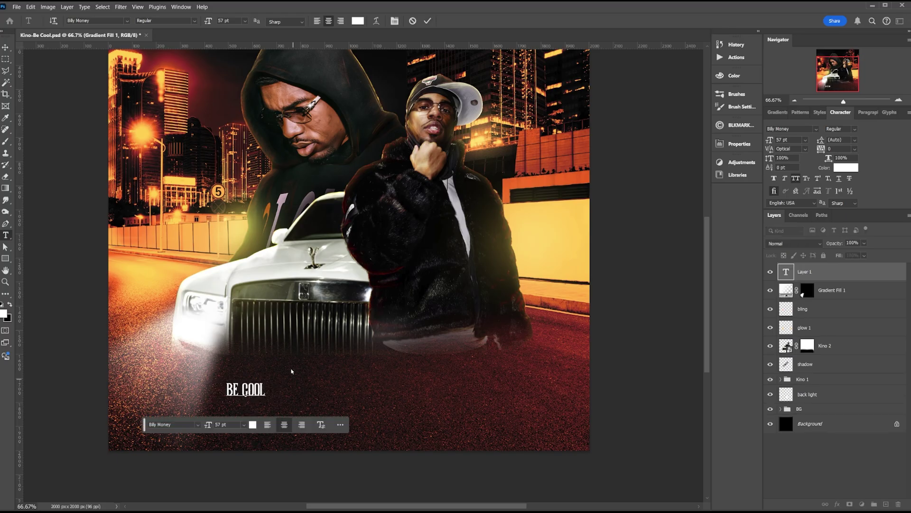
Set the BE COOL title in Compacta Regular at 392 pt and shift it over the road in front of the car.
{"action": "left_click", "coordinate": [97, 20]}
{"action": "scroll", "coordinate": [261, 135], "scroll_direction": "down", "scroll_amount": 1}
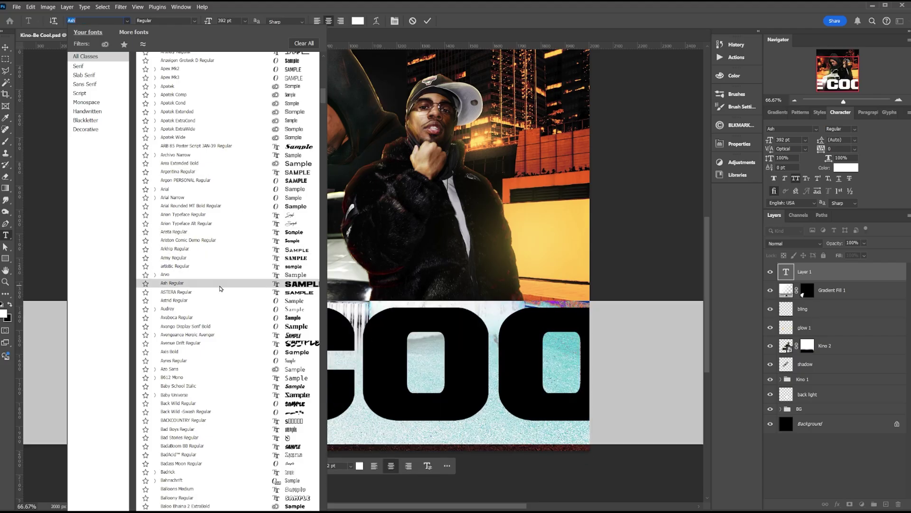
{"action": "type", "text": "comp"}
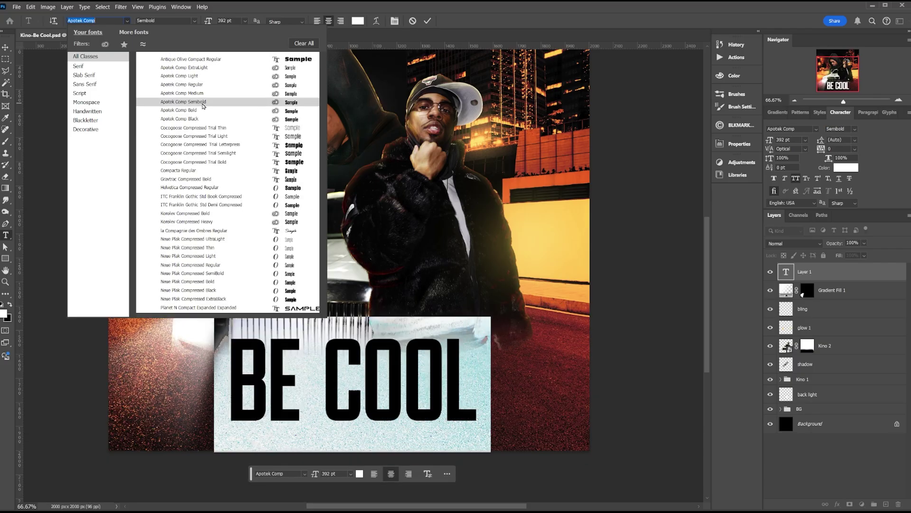
{"action": "left_click", "coordinate": [180, 170]}
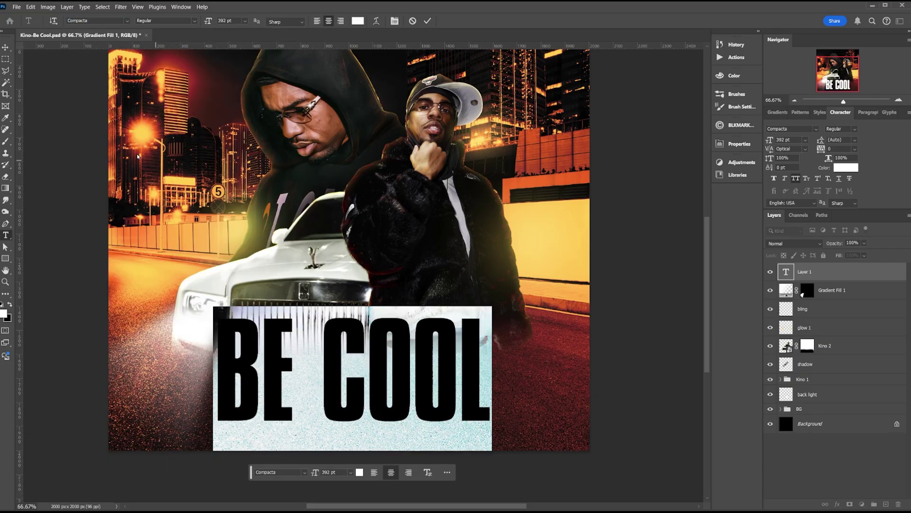
{"action": "left_click", "coordinate": [6, 47]}
{"action": "left_click_drag", "start_coordinate": [396, 375], "coordinate": [428, 394]}
Delete the back light layer.
{"action": "left_click", "coordinate": [798, 395]}
{"action": "key", "text": "Delete"}
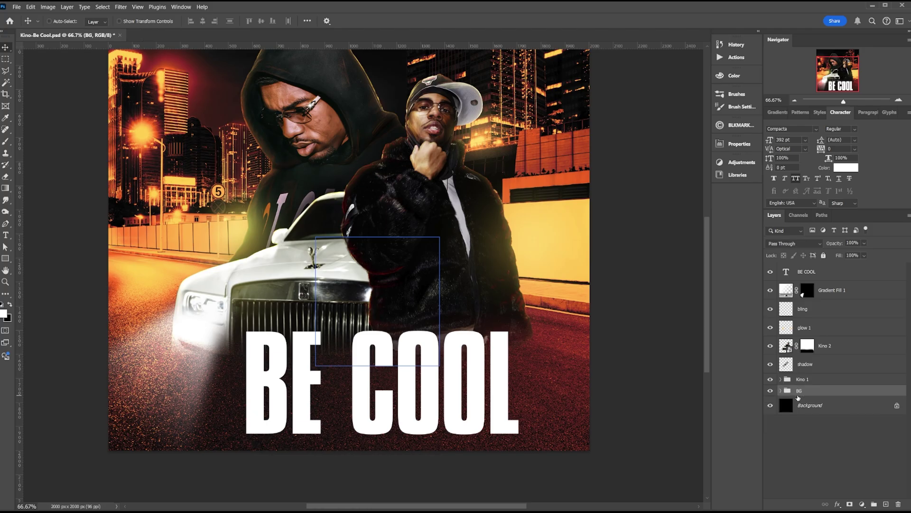
Resize the BE COOL title to about 360 pt, stretch it wider and reposition it beneath the car and the standing figure.
{"action": "left_click", "coordinate": [807, 272]}
{"action": "key", "text": "ctrl+t"}
{"action": "key", "text": "Return"}
{"action": "left_click_drag", "start_coordinate": [491, 400], "coordinate": [513, 388]}
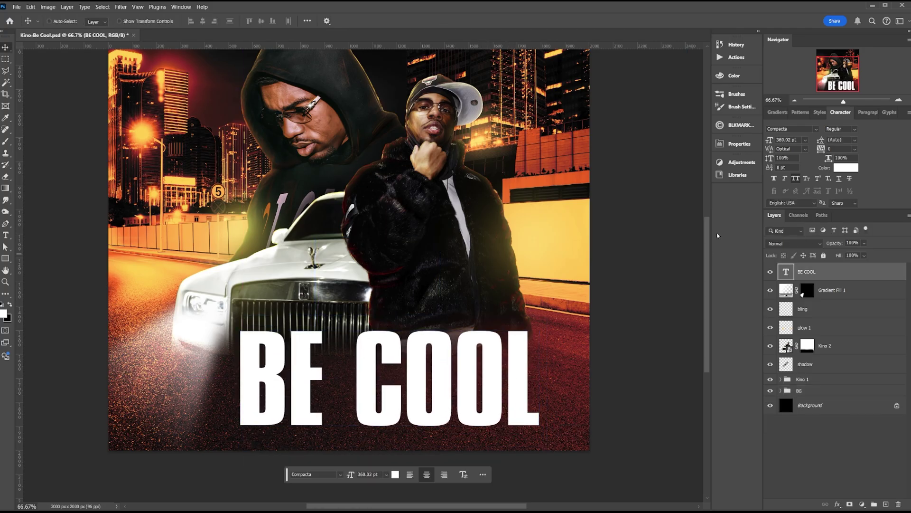
Try a brushed-metal game style, a dark blue toon style and a grey airbrush style on the BE COOL title.
{"action": "left_click", "coordinate": [822, 114]}
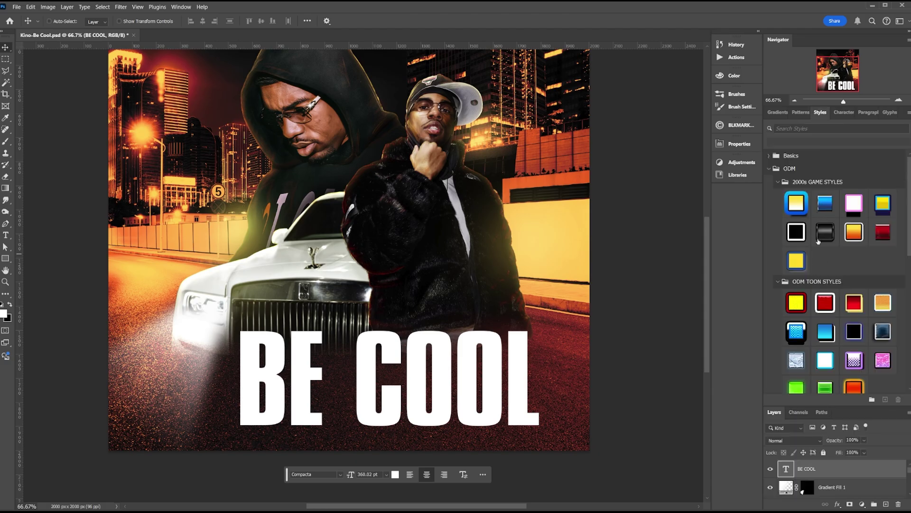
{"action": "left_click", "coordinate": [825, 232]}
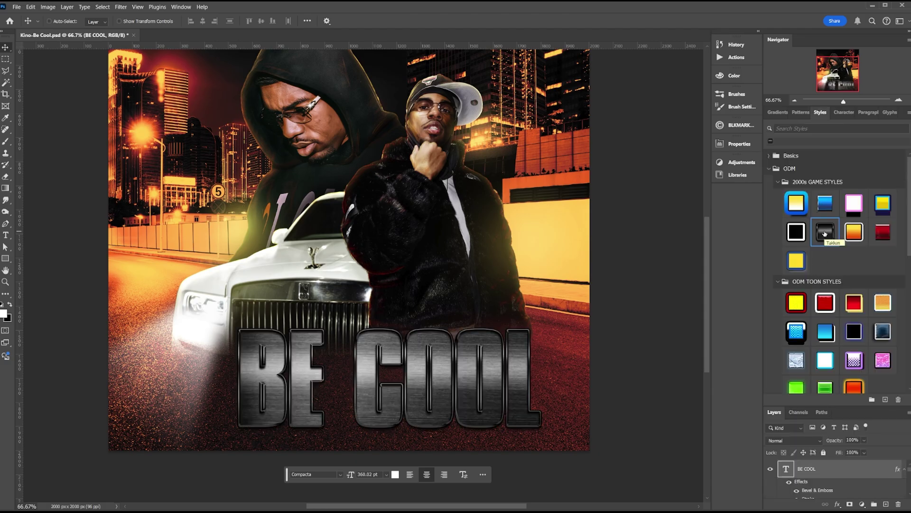
{"action": "scroll", "coordinate": [878, 303], "scroll_direction": "down", "scroll_amount": 1}
{"action": "left_click", "coordinate": [883, 300]}
{"action": "scroll", "coordinate": [877, 301], "scroll_direction": "down", "scroll_amount": 3}
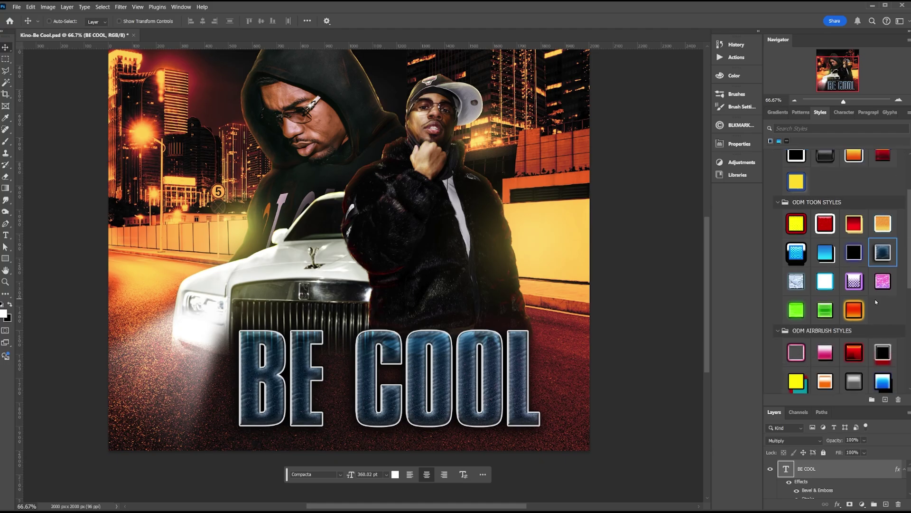
{"action": "scroll", "coordinate": [876, 302], "scroll_direction": "down", "scroll_amount": 1}
{"action": "left_click", "coordinate": [855, 290]}
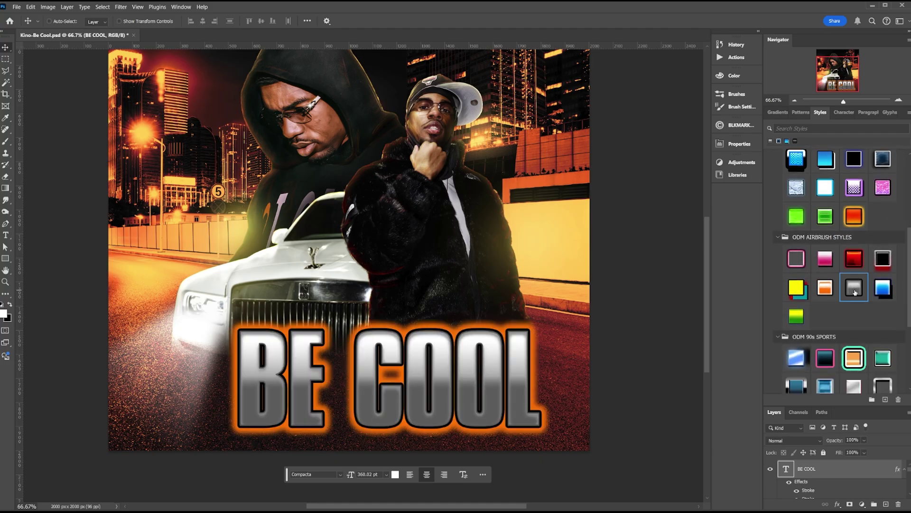
{"action": "scroll", "coordinate": [854, 292], "scroll_direction": "down", "scroll_amount": 2}
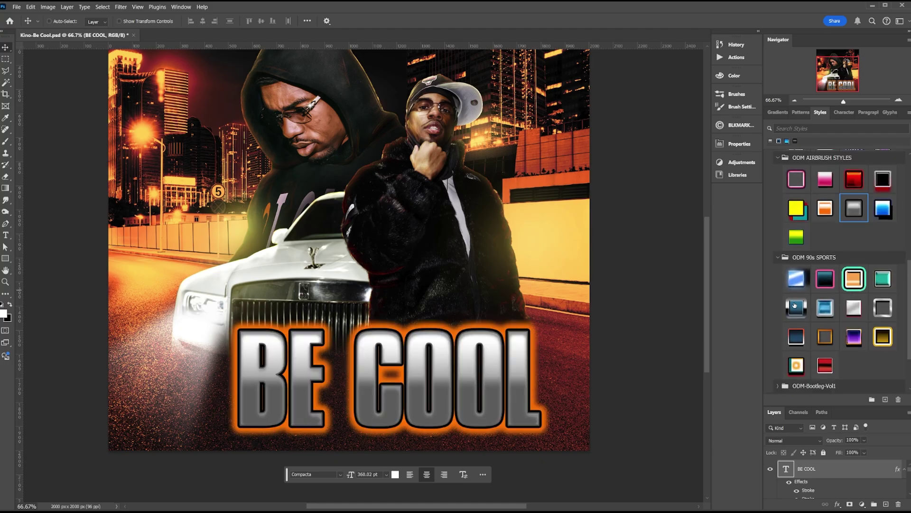
Apply a silver-edged preset style to the BE COOL title and turn on its black Color Overlay in the layer style settings.
{"action": "left_click", "coordinate": [795, 305]}
{"action": "double_click", "coordinate": [795, 305]}
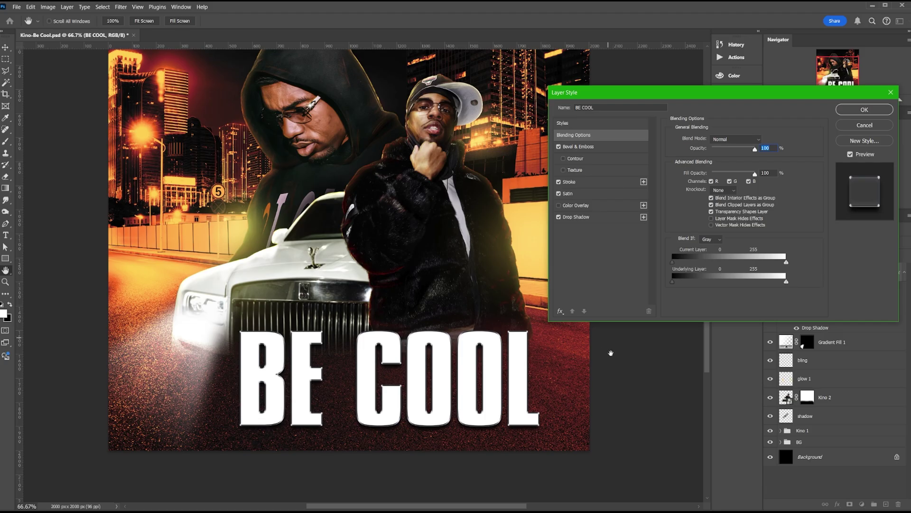
{"action": "left_click", "coordinate": [559, 205]}
Review the title's Bevel & Emboss, Stroke, Satin and Color Overlay settings.
{"action": "left_click", "coordinate": [576, 146]}
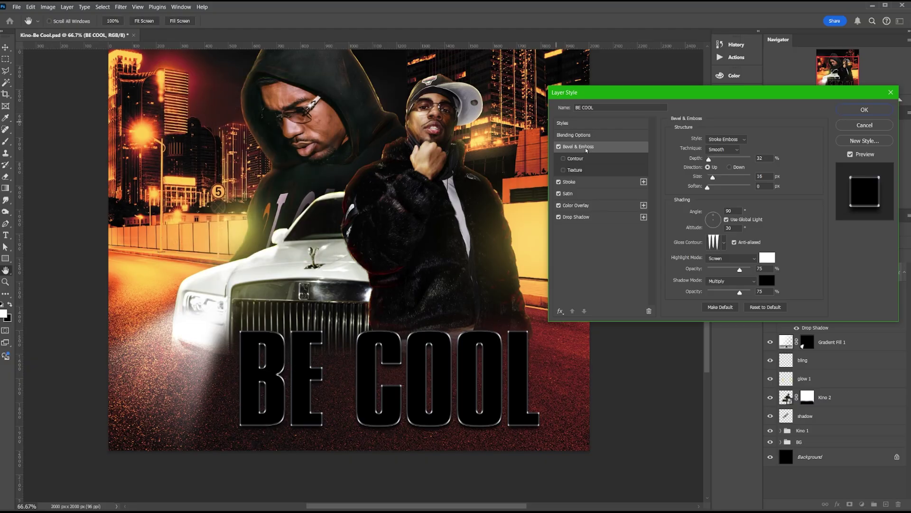
{"action": "left_click", "coordinate": [585, 184]}
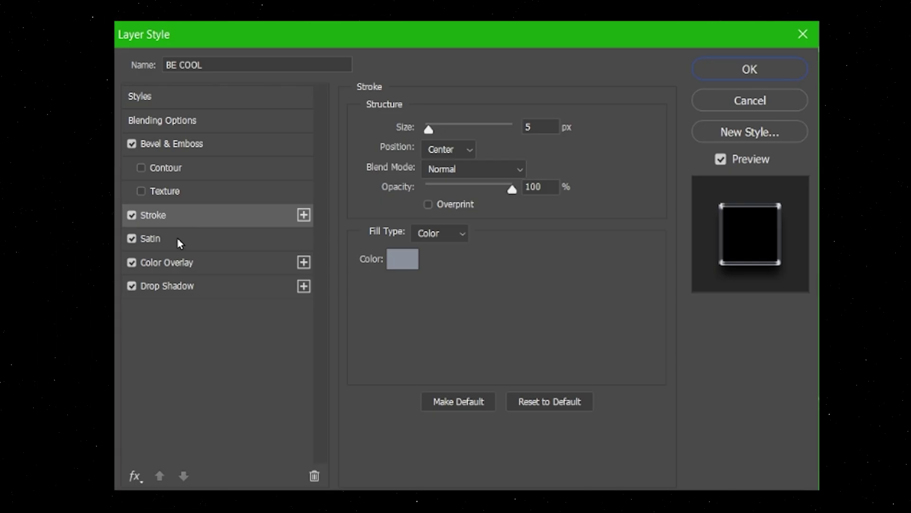
{"action": "left_click", "coordinate": [181, 241]}
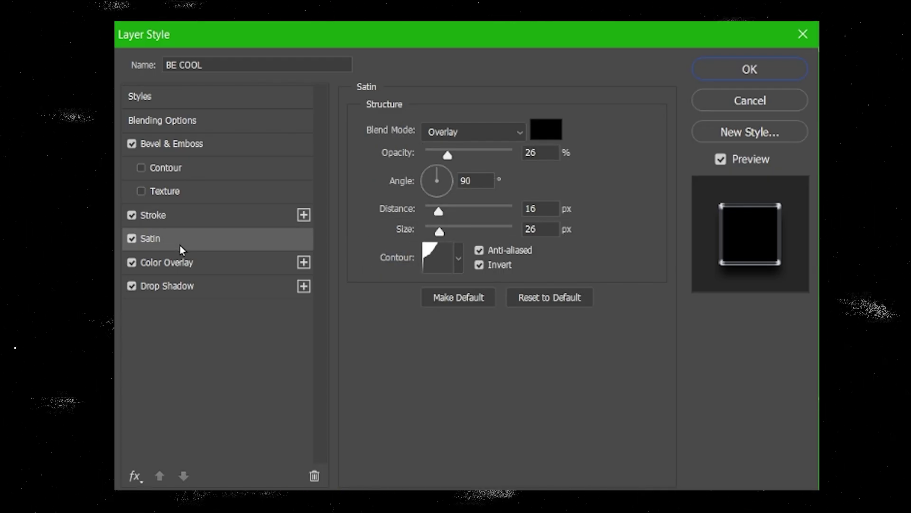
{"action": "left_click", "coordinate": [204, 263]}
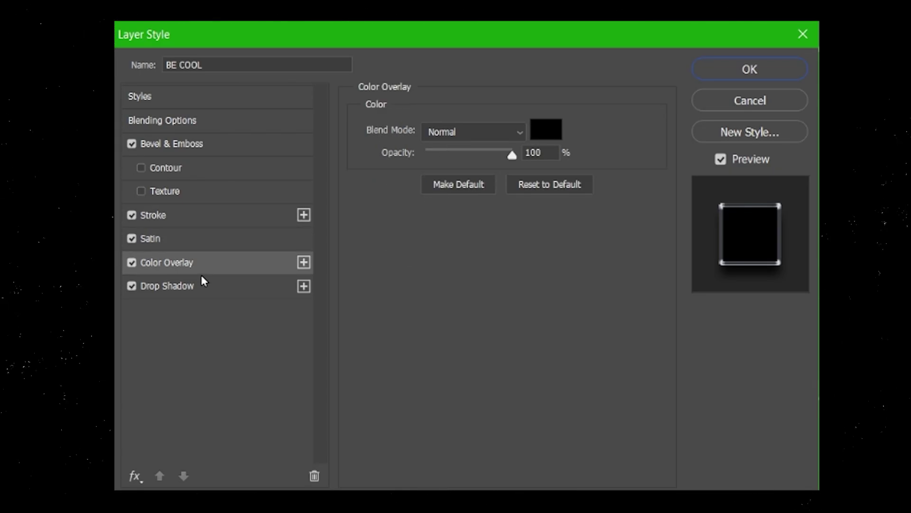
Set the title's drop shadow to 77% opacity, 40 px distance and 57 px size, with Use Global Light off and the shadow cast upward.
{"action": "left_click", "coordinate": [195, 287]}
{"action": "left_click", "coordinate": [715, 199]}
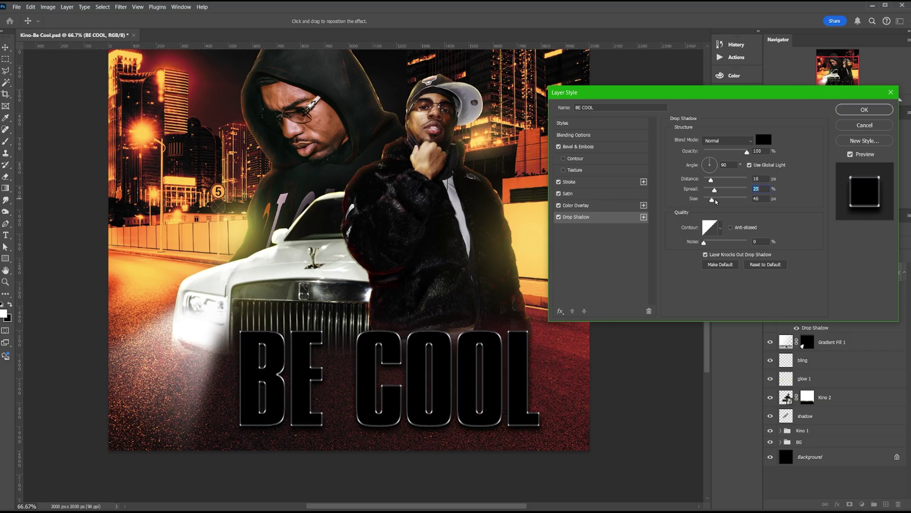
{"action": "left_click_drag", "start_coordinate": [715, 199], "coordinate": [714, 199]}
{"action": "left_click_drag", "start_coordinate": [498, 334], "coordinate": [497, 323]}
{"action": "left_click", "coordinate": [750, 165]}
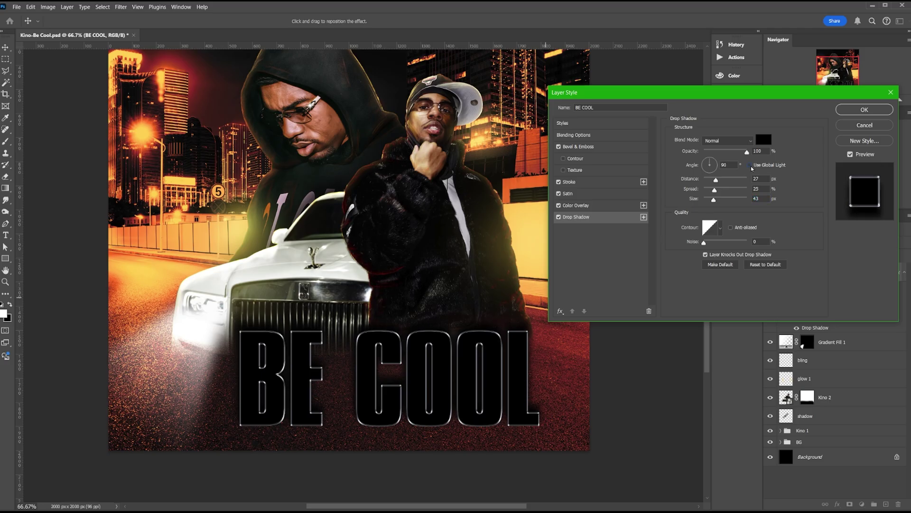
{"action": "left_click_drag", "start_coordinate": [527, 356], "coordinate": [521, 335]}
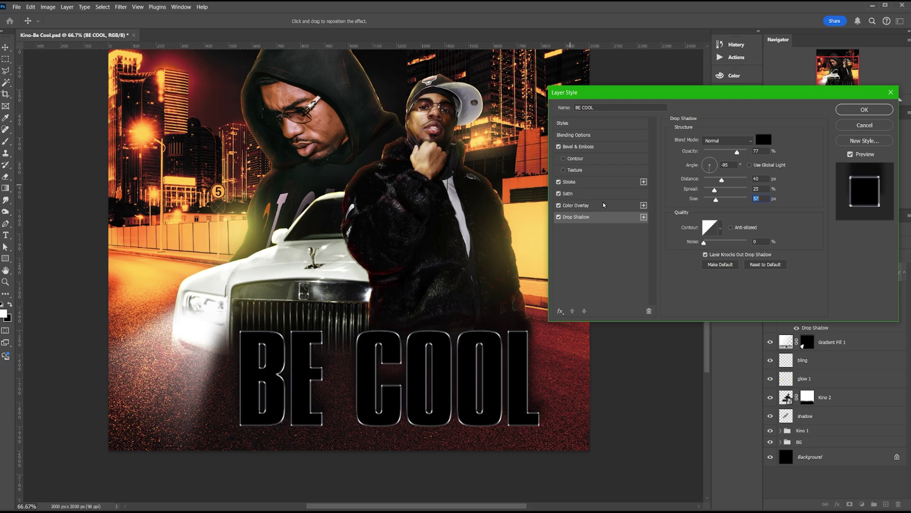
Try red and the streetlamp's yellow as the title's overlay color, cancel the color change and turn Color Overlay off.
{"action": "left_click", "coordinate": [576, 205]}
{"action": "left_click", "coordinate": [763, 139]}
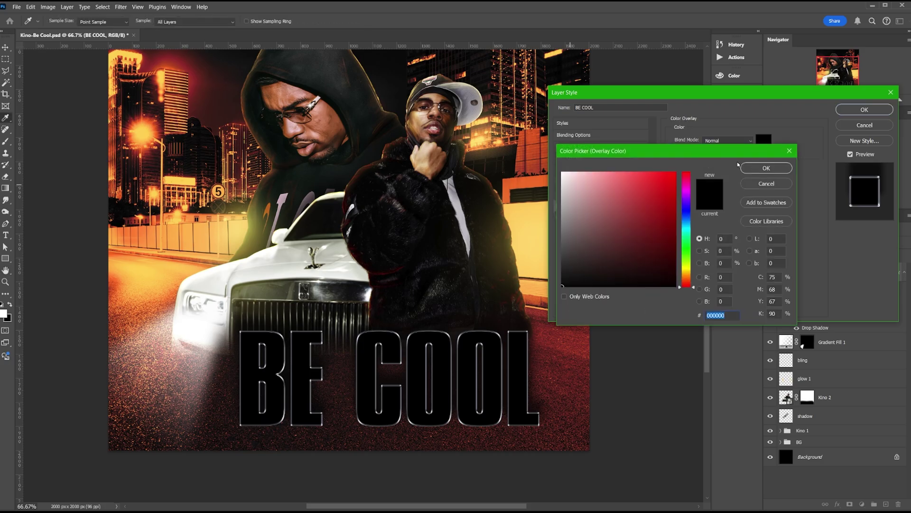
{"action": "left_click", "coordinate": [675, 173]}
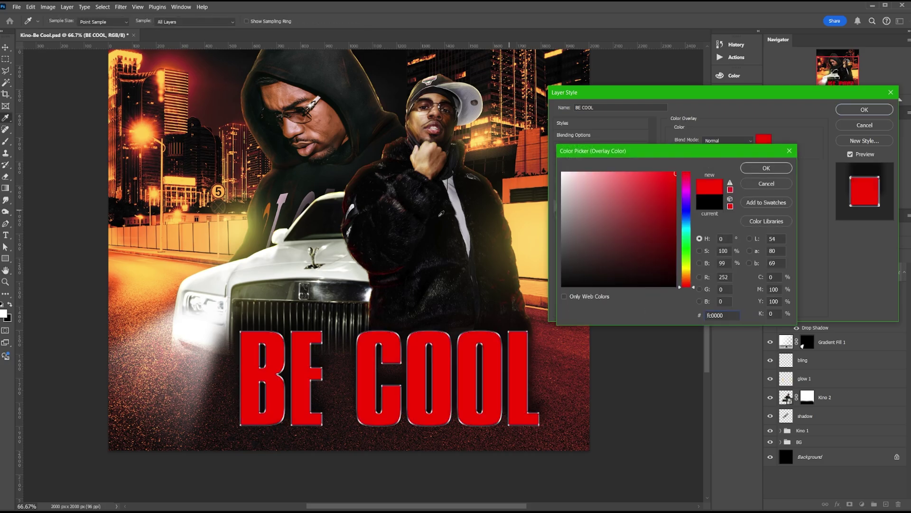
{"action": "left_click", "coordinate": [150, 132]}
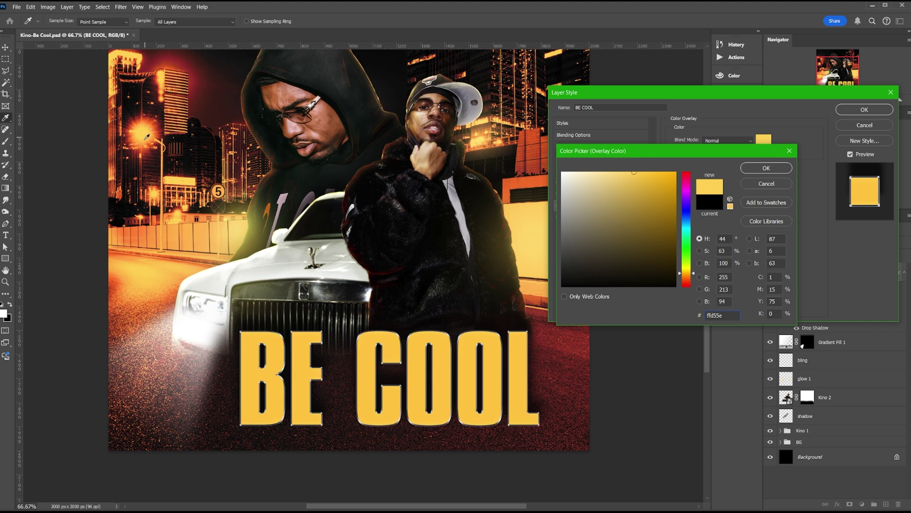
{"action": "key", "text": "Escape"}
{"action": "left_click", "coordinate": [558, 205]}
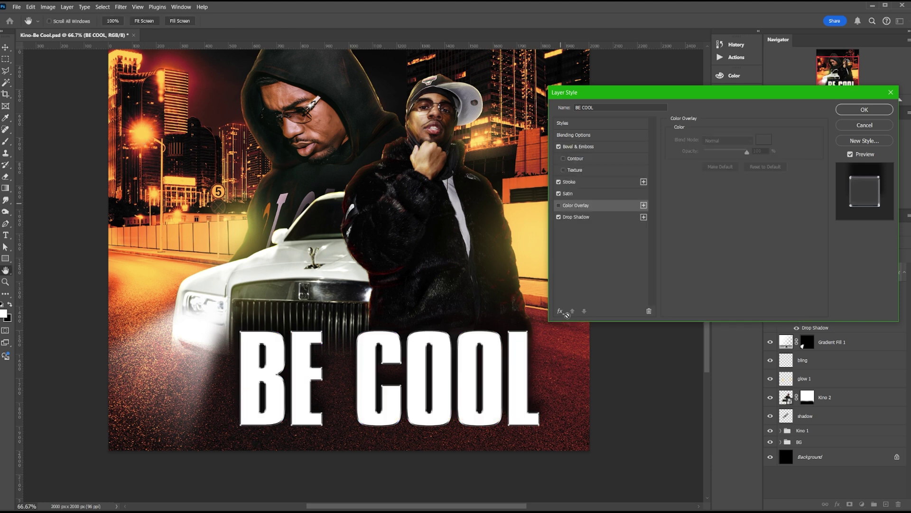
Add a Gradient Overlay to the BE COOL title and load the yellow-to-red Orange_05 preset.
{"action": "left_click", "coordinate": [562, 312]}
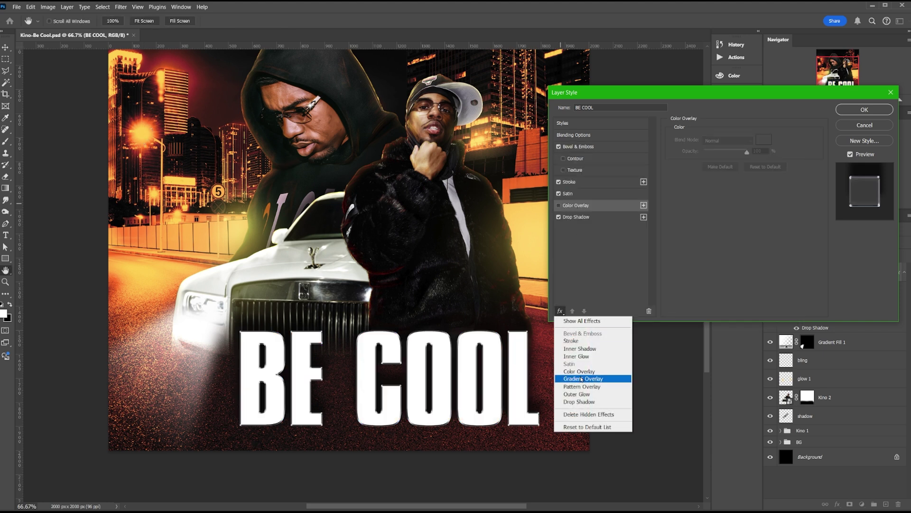
{"action": "left_click", "coordinate": [581, 379]}
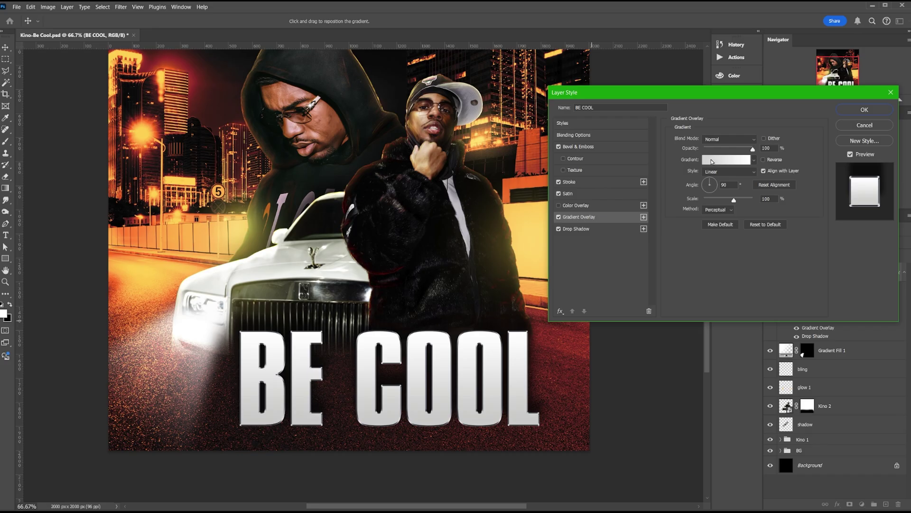
{"action": "left_click", "coordinate": [712, 160]}
{"action": "left_click", "coordinate": [658, 207]}
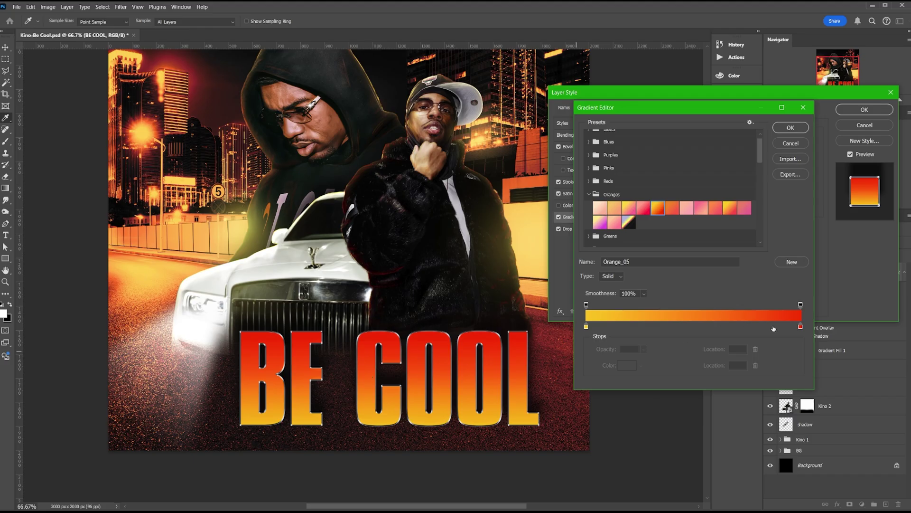
Try moving the gradient's red stops and recoloring the end stop to black (000000), and cancel the color change.
{"action": "left_click", "coordinate": [801, 327]}
{"action": "left_click_drag", "start_coordinate": [801, 326], "coordinate": [783, 326]}
{"action": "left_click", "coordinate": [798, 326]}
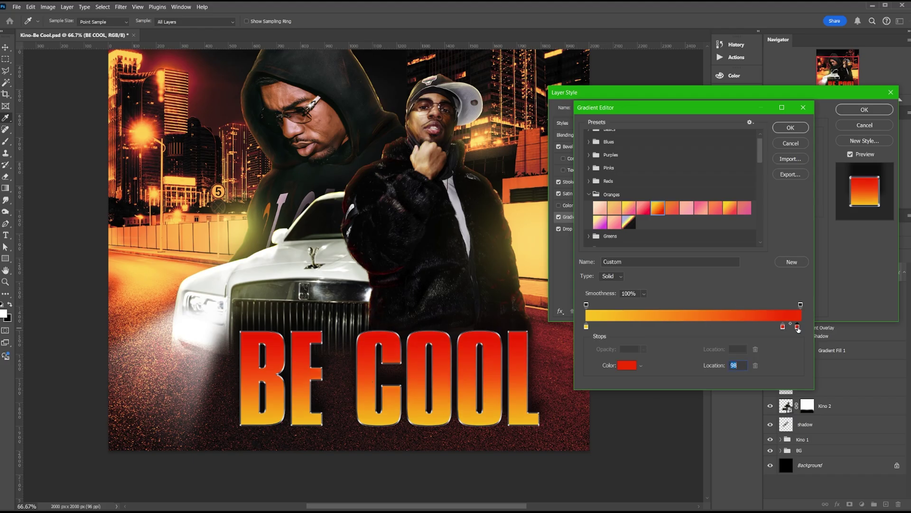
{"action": "left_click", "coordinate": [625, 365]}
{"action": "type", "text": "000000"}
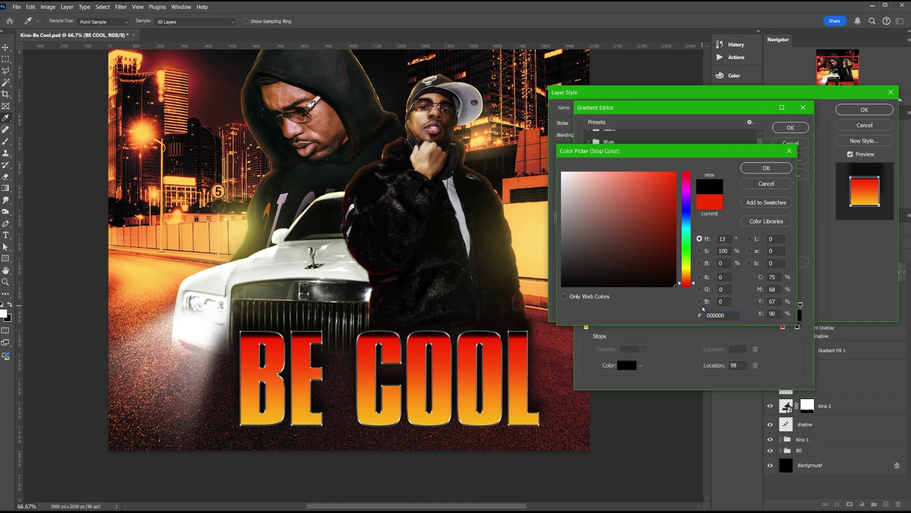
{"action": "key", "text": "Escape"}
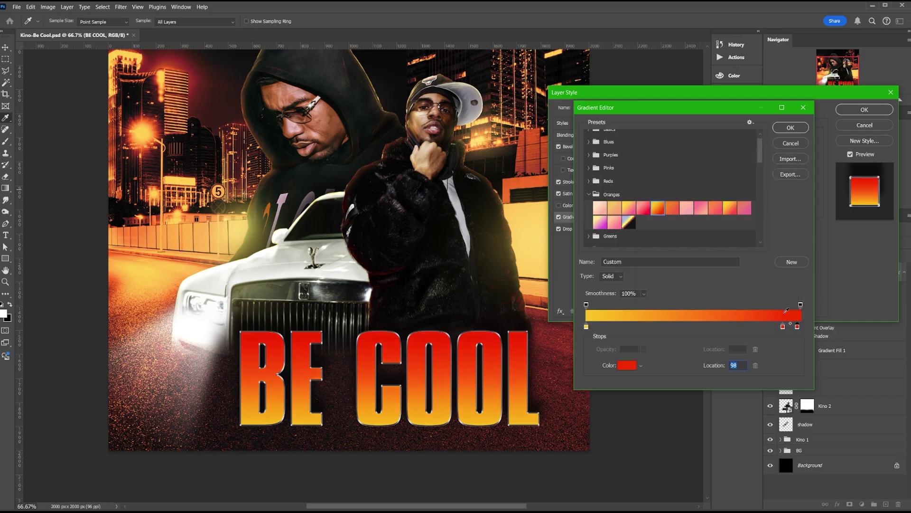
Compare other presets from the Oranges gradient group on the title, including dark aura, and accept the yellow-to-red Orange_05.
{"action": "left_click", "coordinate": [729, 207]}
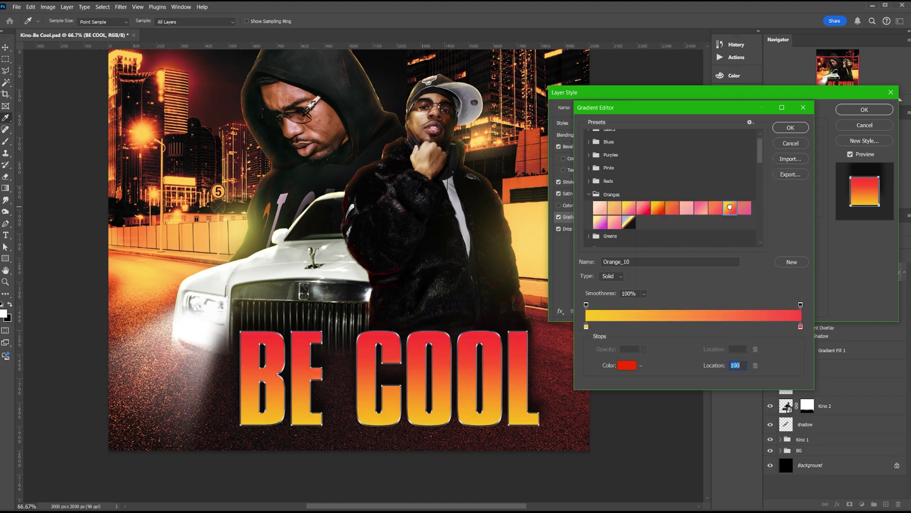
{"action": "left_click", "coordinate": [670, 209]}
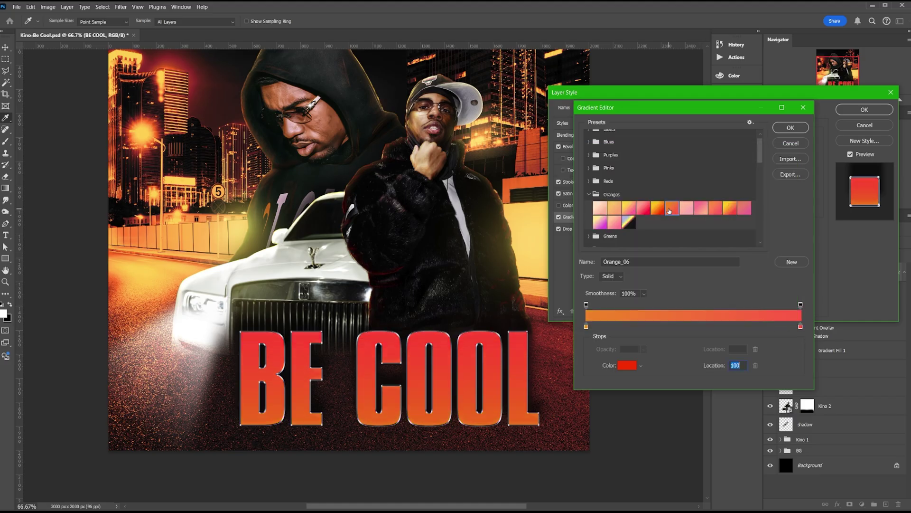
{"action": "left_click", "coordinate": [627, 221]}
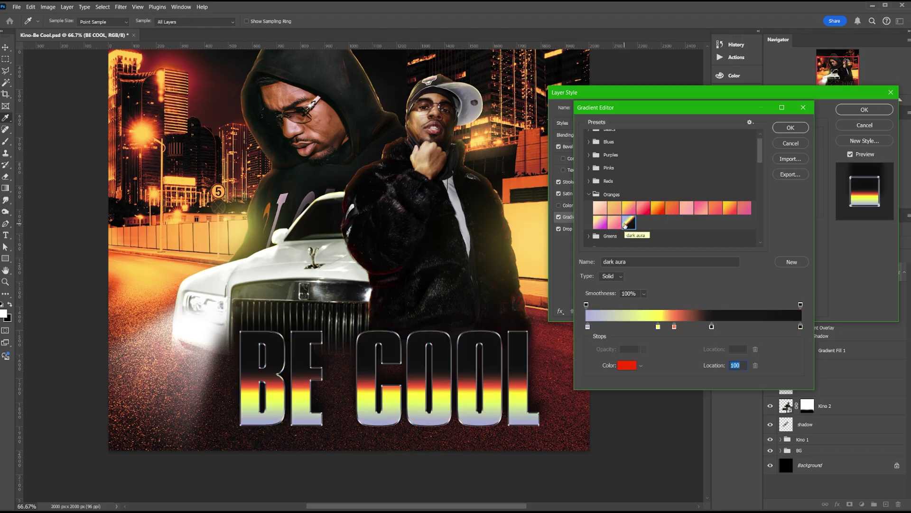
{"action": "left_click", "coordinate": [606, 220]}
{"action": "left_click", "coordinate": [600, 208]}
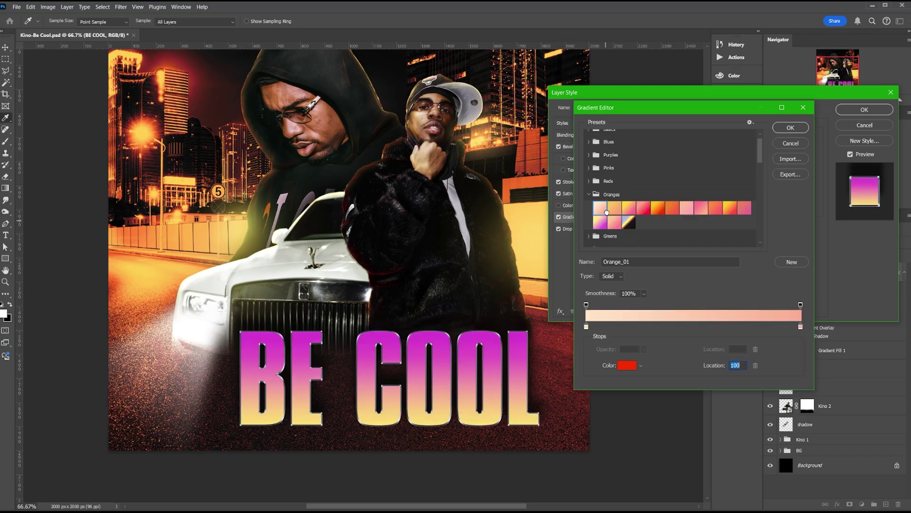
{"action": "left_click", "coordinate": [615, 208]}
{"action": "left_click", "coordinate": [644, 207]}
{"action": "left_click", "coordinate": [657, 207]}
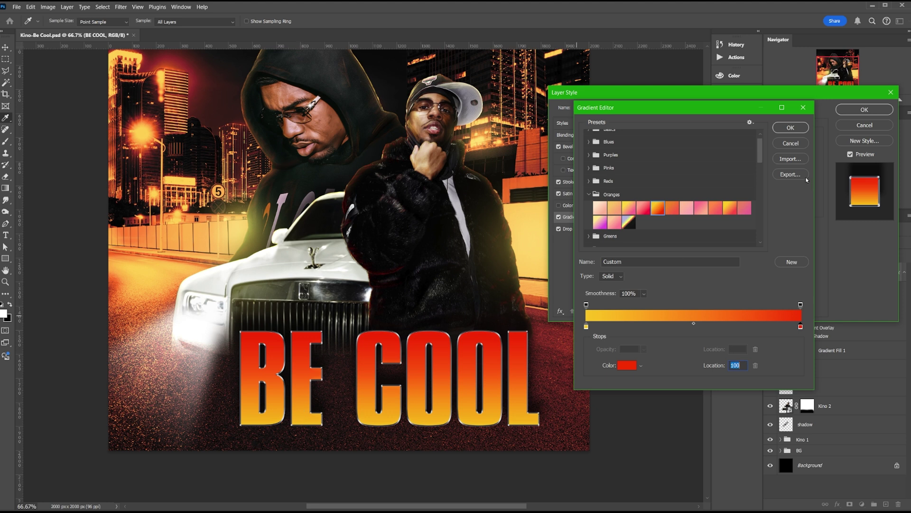
{"action": "key", "text": "Return"}
Set the title's stroke color to the golden yellow ffd55a sampled from the artwork and apply the layer style.
{"action": "left_click", "coordinate": [584, 183]}
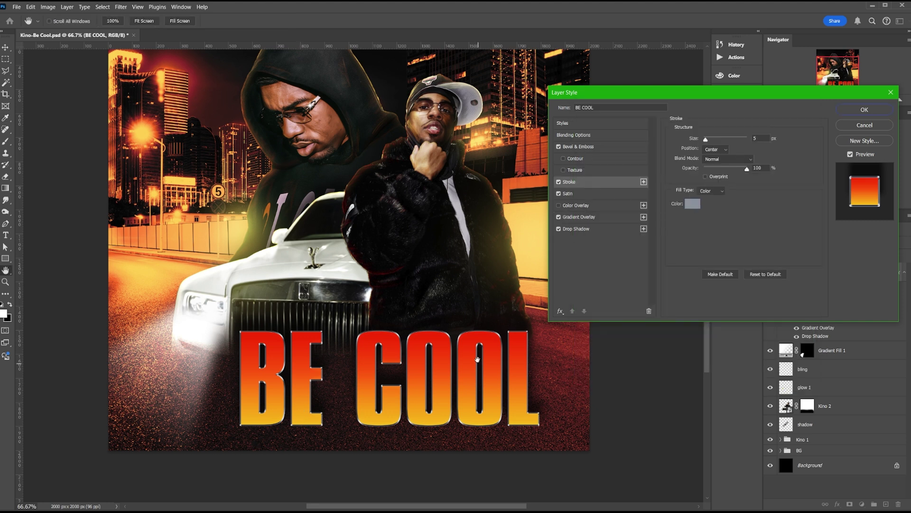
{"action": "left_click", "coordinate": [691, 203]}
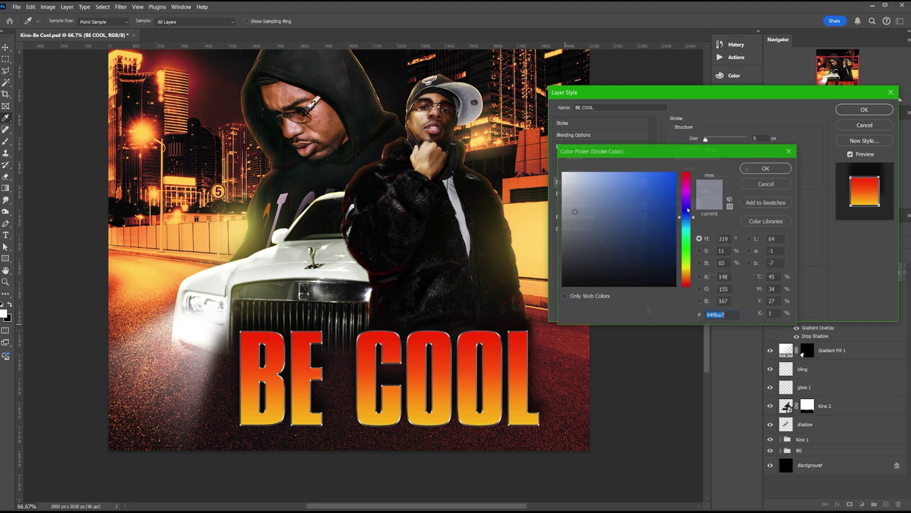
{"action": "left_click", "coordinate": [158, 194]}
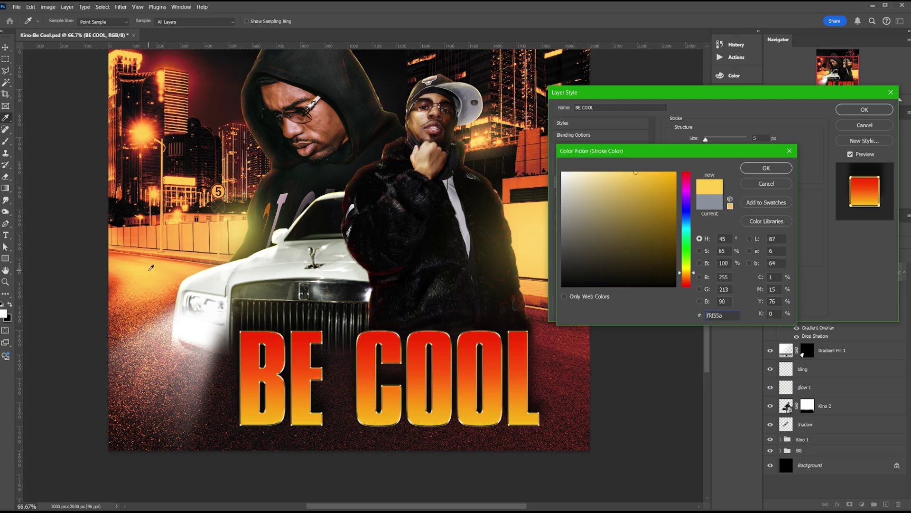
{"action": "key", "text": "Return"}
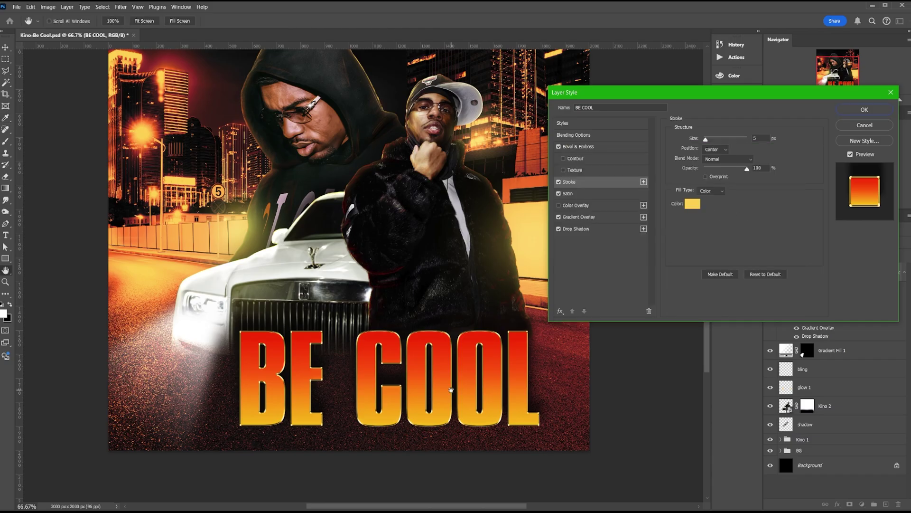
{"action": "key", "text": "Return"}
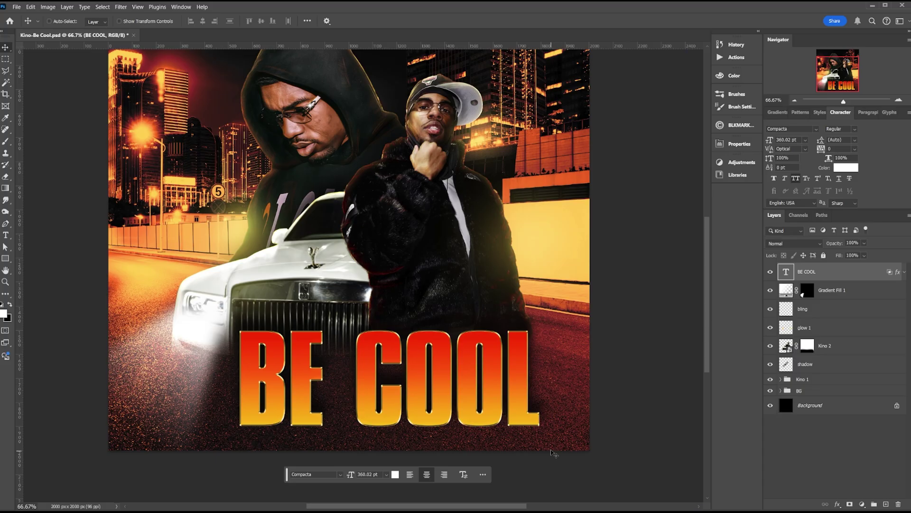
Add a linear black-to-transparent gradient fill above the Kino 1 group with Dither on and scale at 45%.
{"action": "left_click", "coordinate": [802, 379]}
{"action": "left_click", "coordinate": [862, 504]}
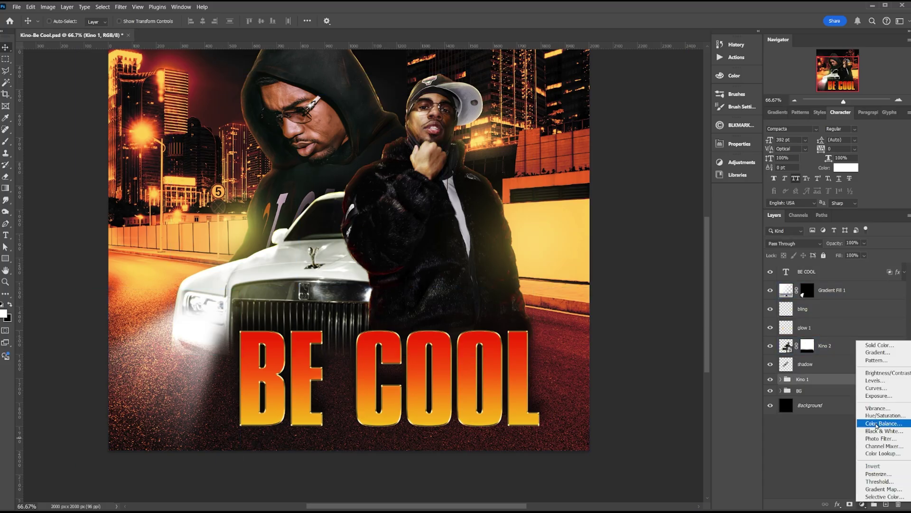
{"action": "left_click", "coordinate": [3, 311]}
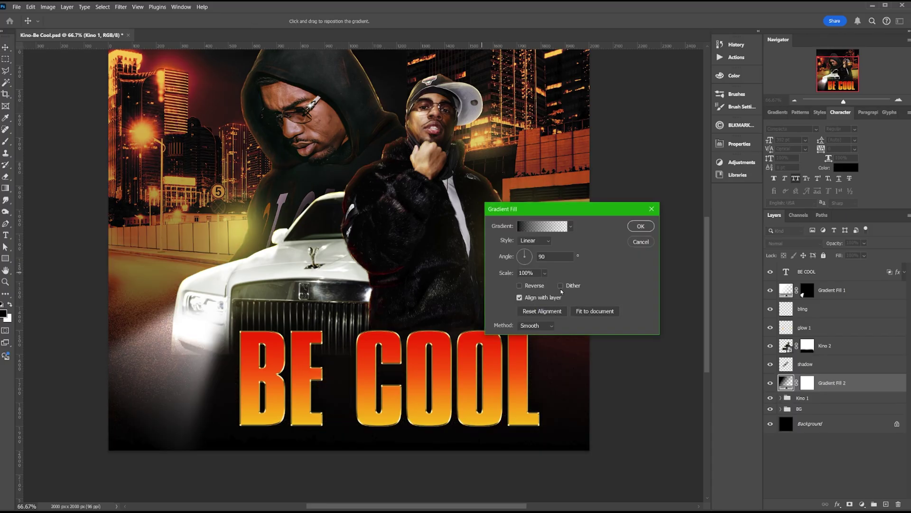
{"action": "left_click", "coordinate": [561, 286]}
{"action": "left_click_drag", "start_coordinate": [506, 276], "coordinate": [489, 276]}
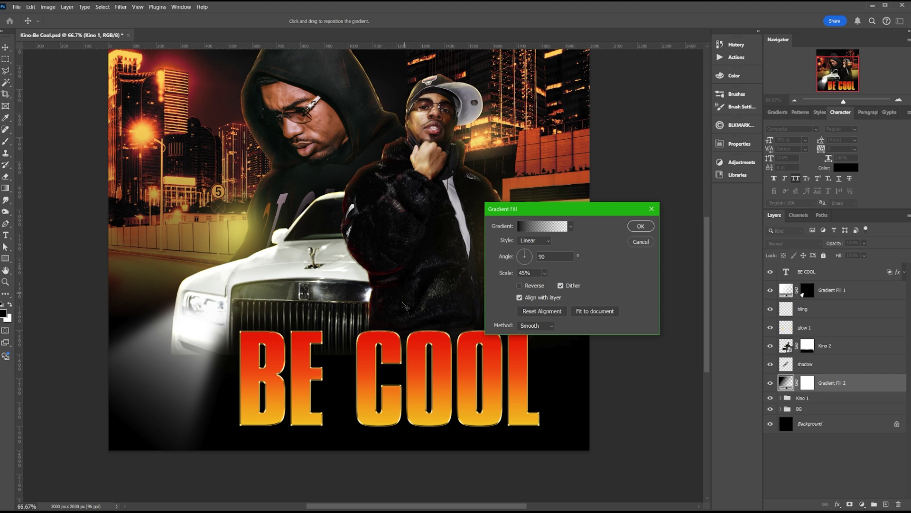
Reposition the gradient so black covers the road area behind the title, and accept the fill.
{"action": "left_click_drag", "start_coordinate": [408, 303], "coordinate": [393, 409]}
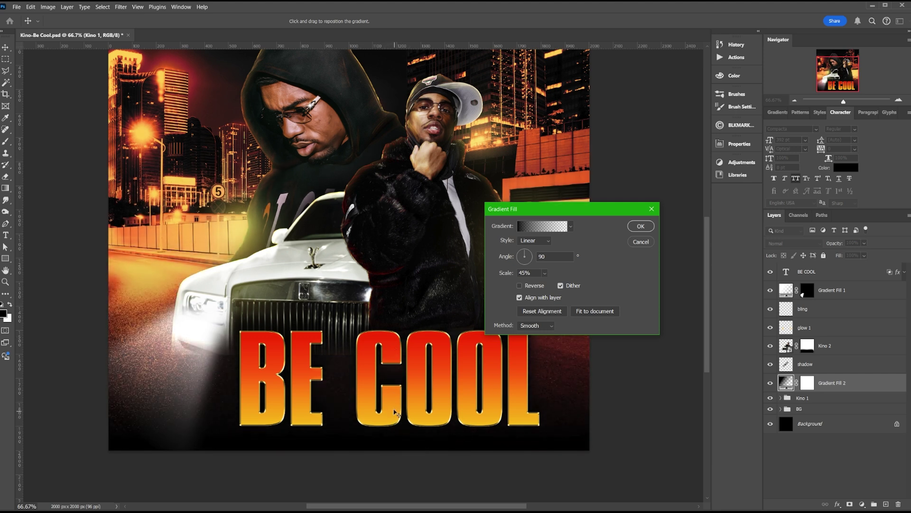
{"action": "left_click_drag", "start_coordinate": [392, 396], "coordinate": [377, 313]}
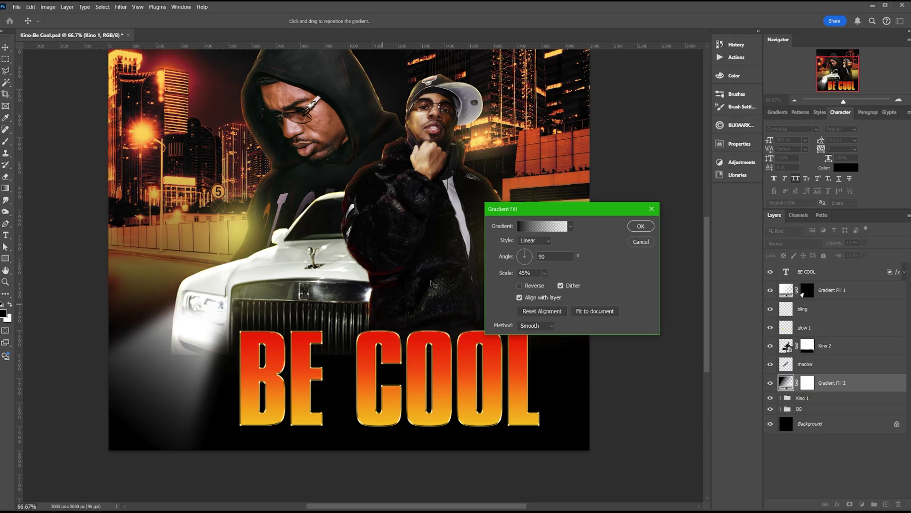
{"action": "left_click", "coordinate": [639, 227]}
Lower the opacity of the new black gradient fill layer to 73%.
{"action": "key", "text": "ctrl+minus"}
{"action": "scroll", "coordinate": [596, 244], "scroll_direction": "up", "scroll_amount": 3}
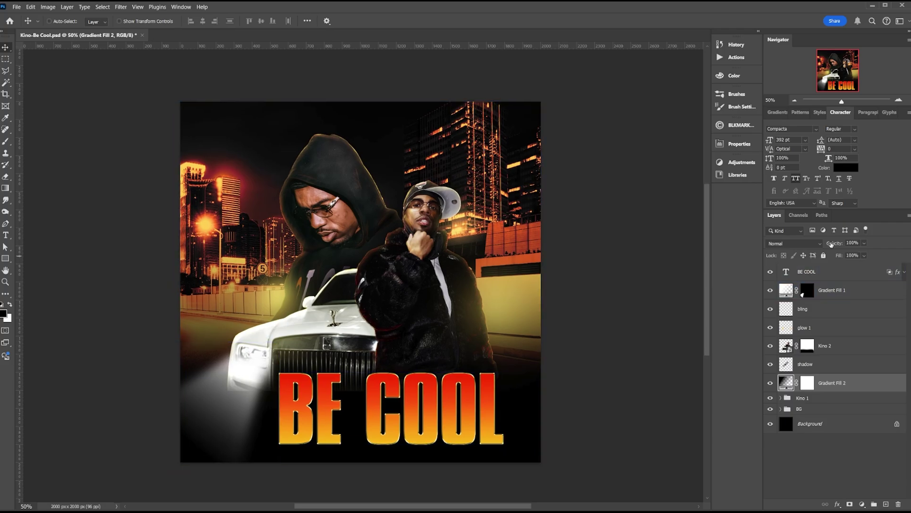
{"action": "left_click_drag", "start_coordinate": [831, 243], "coordinate": [819, 247]}
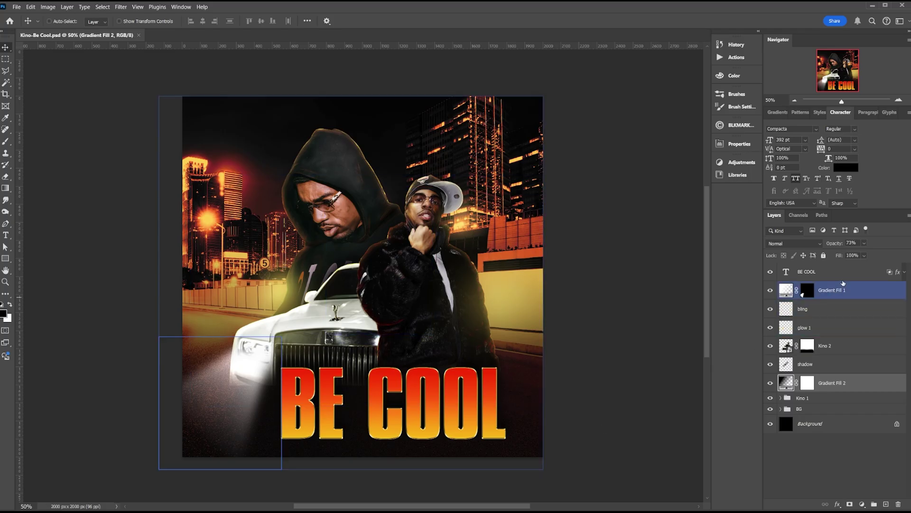
Turn off Gradient Overlay and turn on Color Overlay in the BE COOL title's layer style.
{"action": "left_click", "coordinate": [848, 277]}
{"action": "double_click", "coordinate": [848, 277]}
{"action": "left_click", "coordinate": [575, 217]}
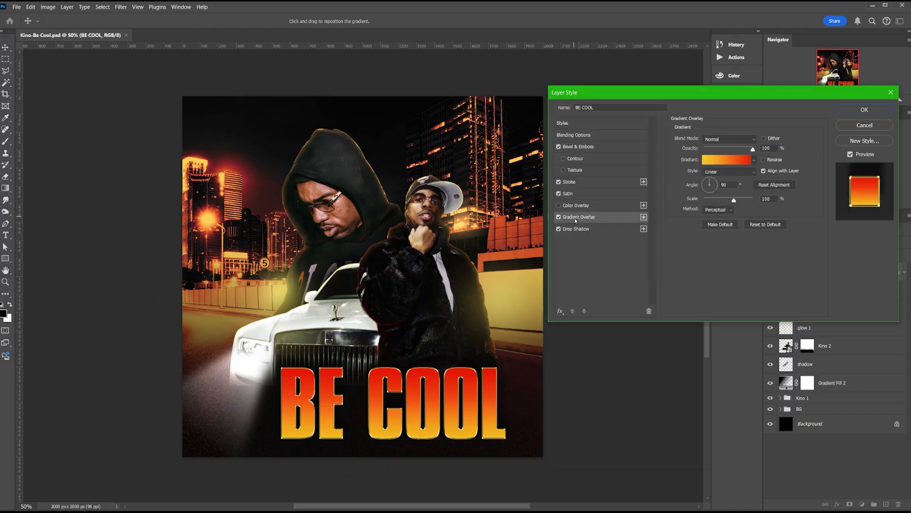
{"action": "left_click", "coordinate": [559, 217]}
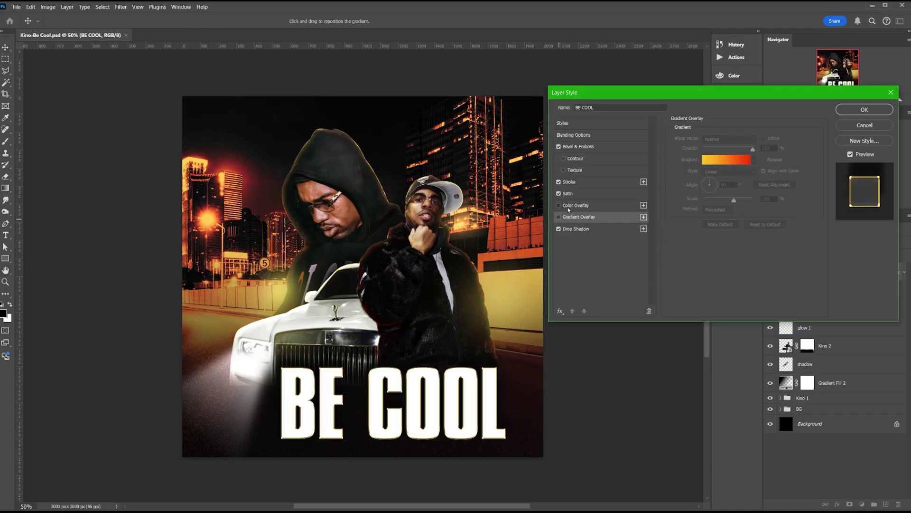
{"action": "left_click", "coordinate": [568, 207]}
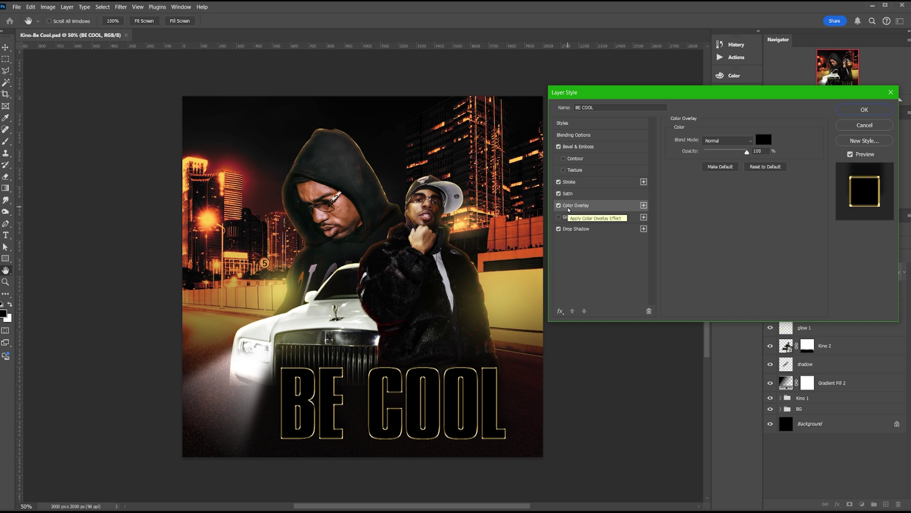
Set the title's overlay color to an orange-red sampled from the city scene in the artwork.
{"action": "left_click", "coordinate": [764, 139]}
{"action": "left_click", "coordinate": [227, 295]}
{"action": "left_click", "coordinate": [226, 271]}
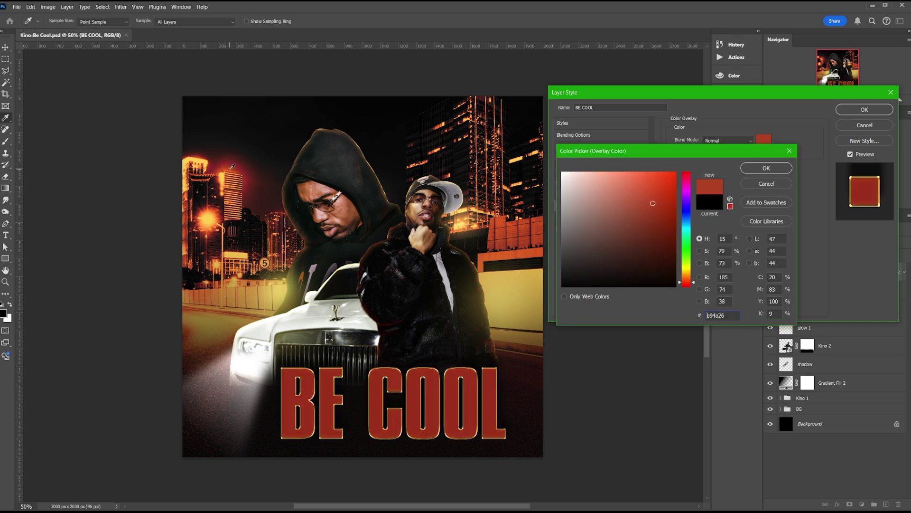
{"action": "left_click", "coordinate": [766, 167]}
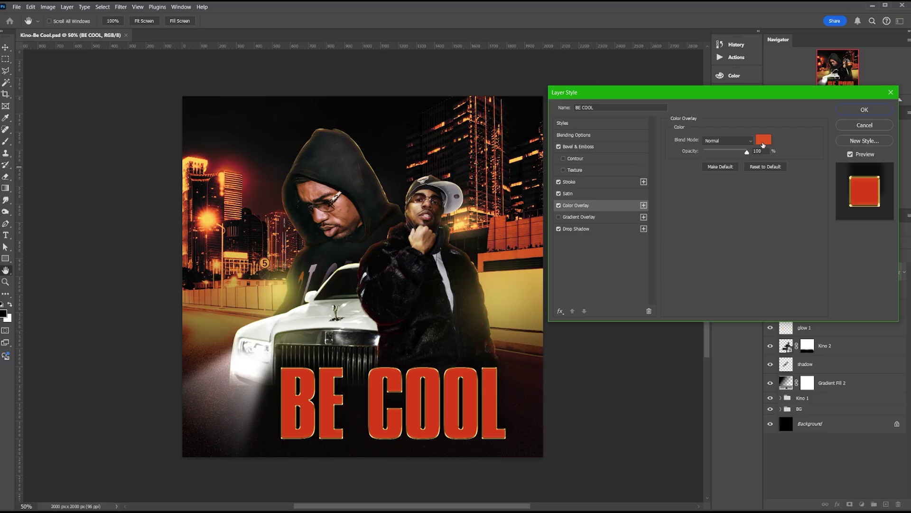
Sample colors around the glowing building for the title's stroke and set it to dark red a43730.
{"action": "left_click", "coordinate": [597, 185]}
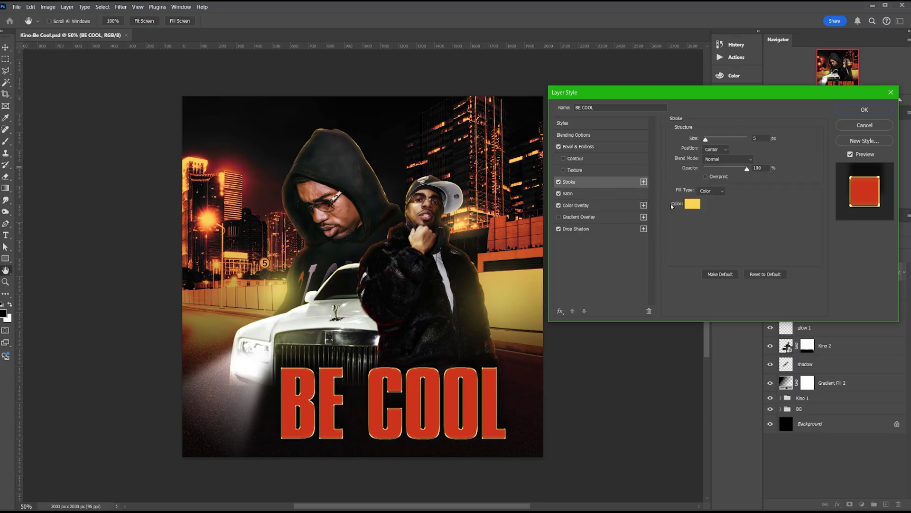
{"action": "left_click", "coordinate": [691, 204]}
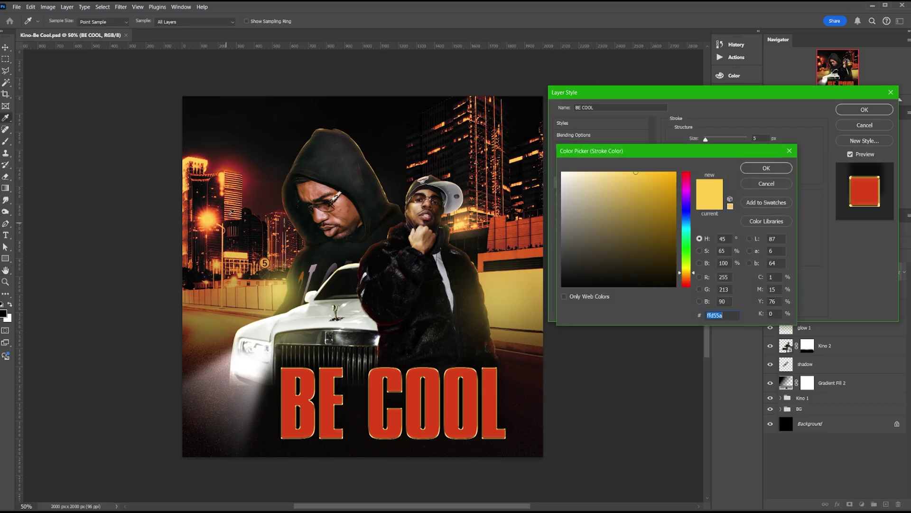
{"action": "left_click", "coordinate": [236, 165]}
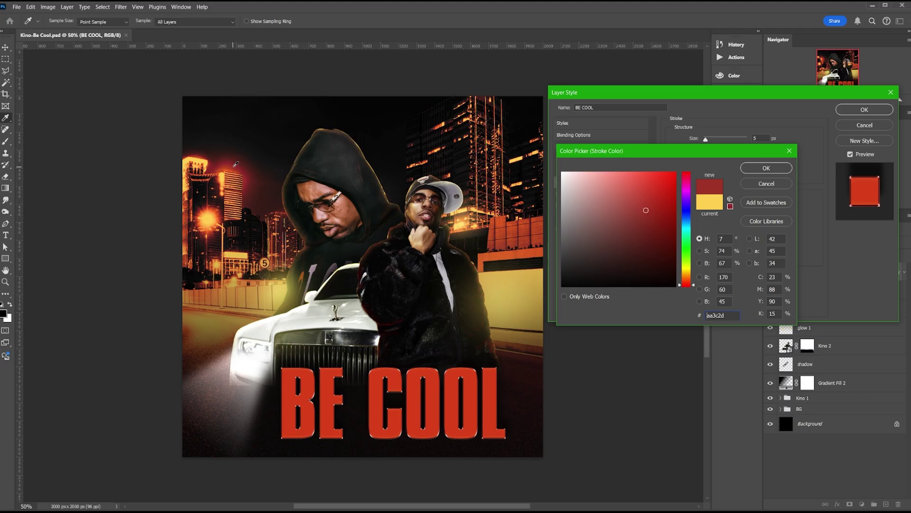
{"action": "left_click", "coordinate": [234, 165]}
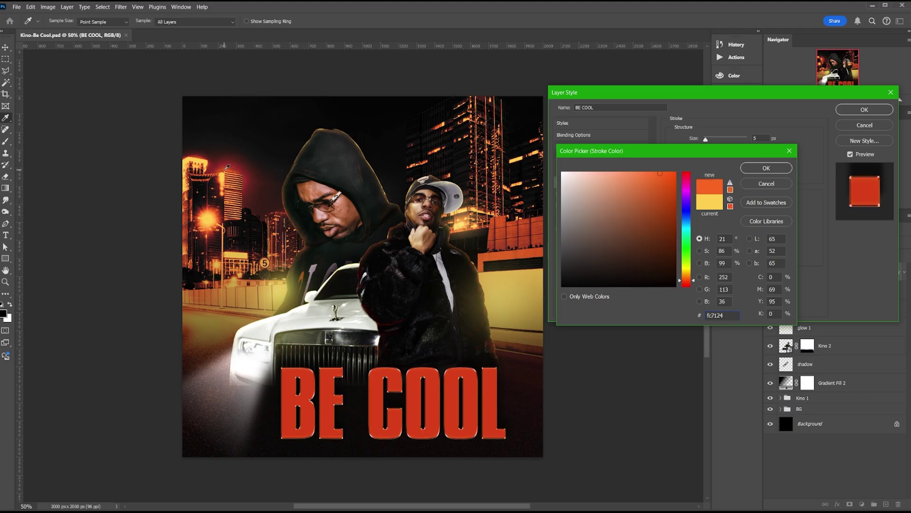
{"action": "left_click", "coordinate": [223, 166]}
{"action": "left_click", "coordinate": [225, 177]}
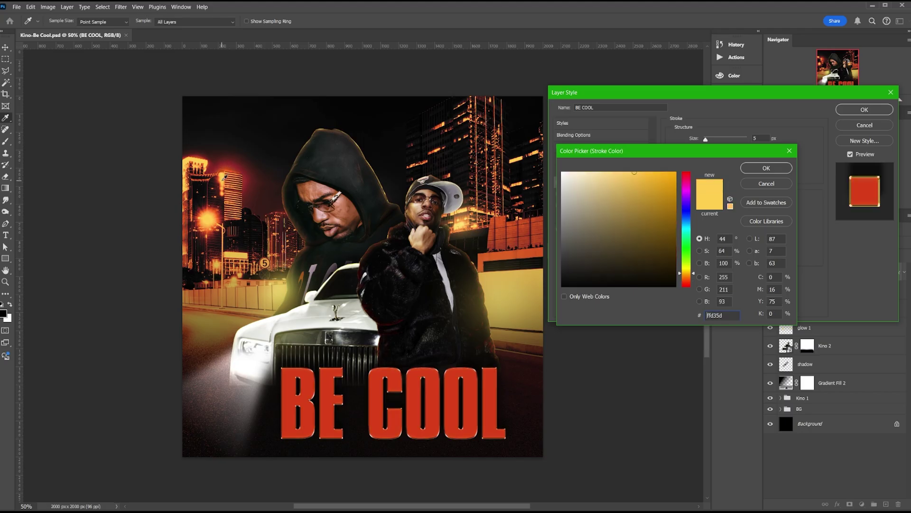
{"action": "left_click", "coordinate": [225, 177]}
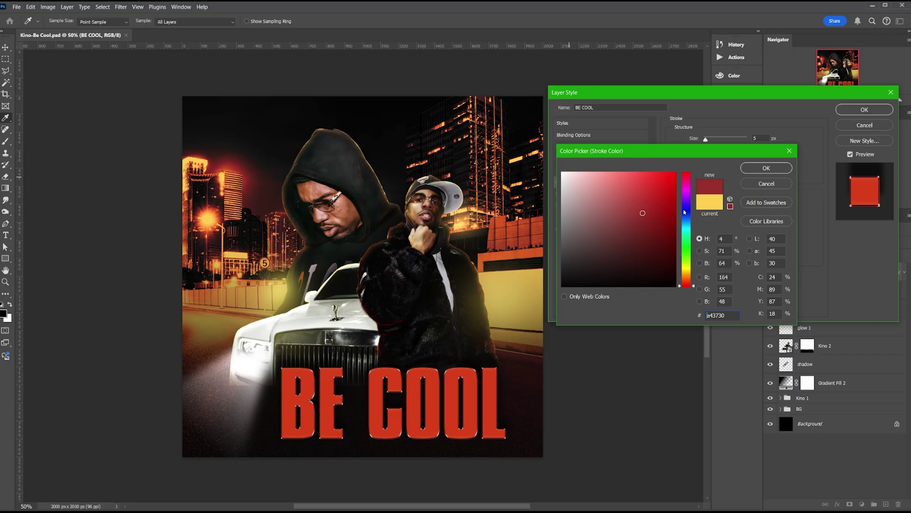
{"action": "left_click", "coordinate": [766, 168]}
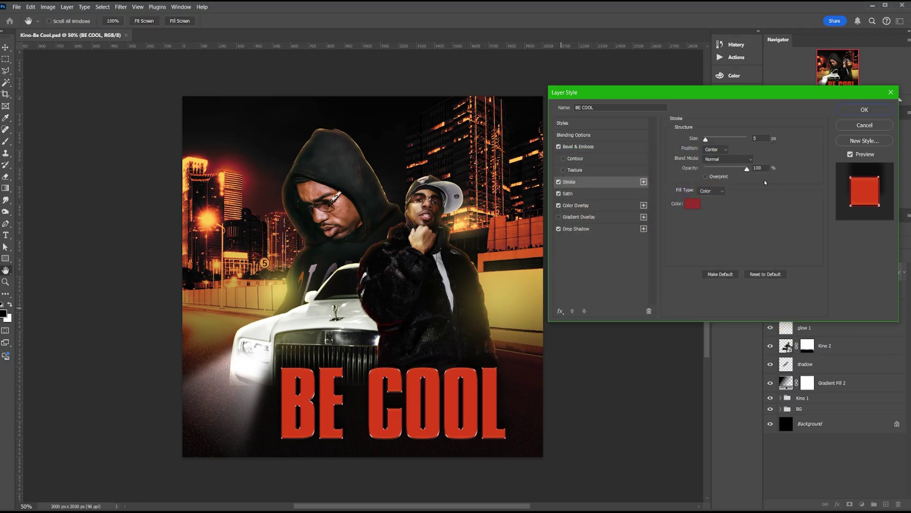
Apply the layer style to the BE COOL title and save the document.
{"action": "left_click", "coordinate": [864, 110]}
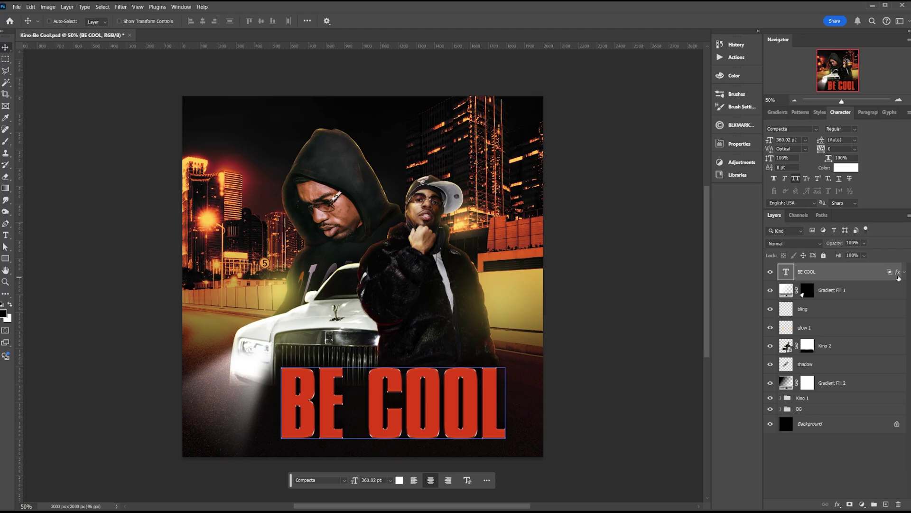
{"action": "key", "text": "ctrl+s"}
{"action": "left_click", "coordinate": [520, 345]}
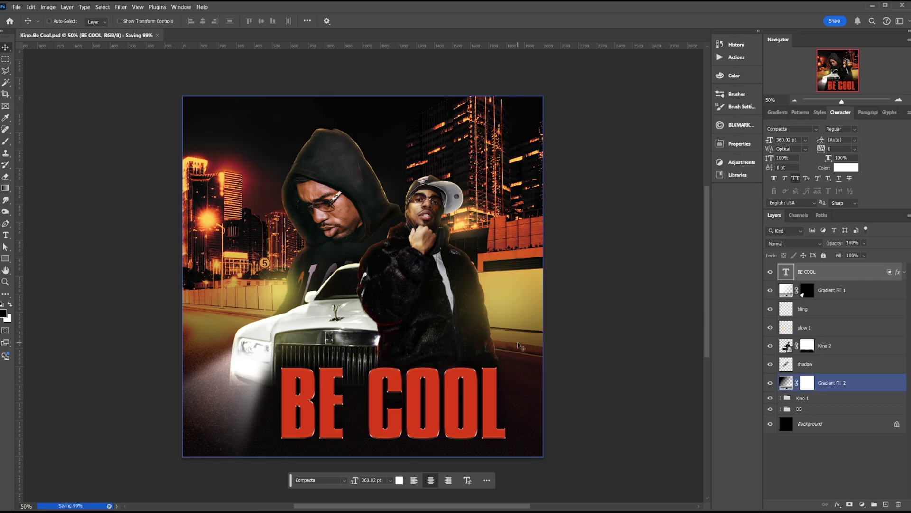
Add a new text layer reading KINO PIF IN above the BE COOL title.
{"action": "key", "text": "t"}
{"action": "left_click", "coordinate": [448, 339]}
{"action": "type", "text": "KINO PI"}
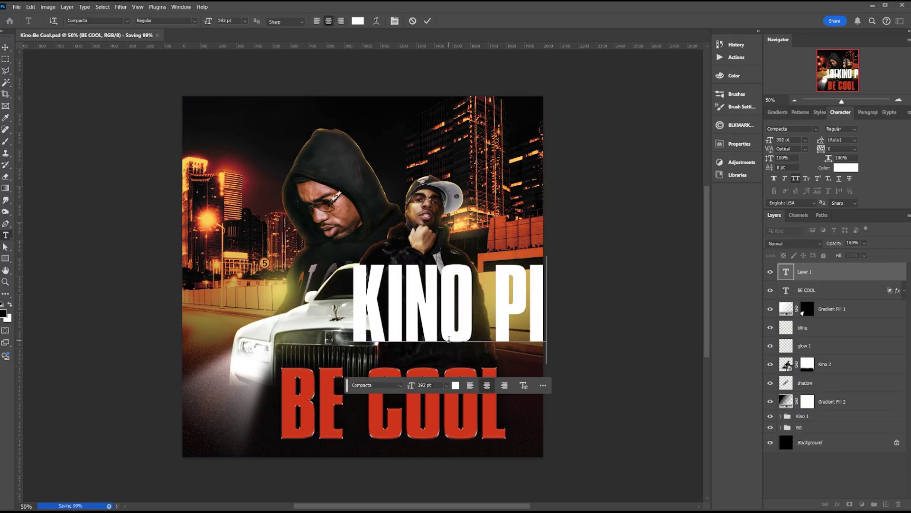
{"action": "type", "text": "F IN"}
Set the KINO PIF IN text to the serif font Monagi Roman at a size of 104 pt.
{"action": "key", "text": "ctrl+a"}
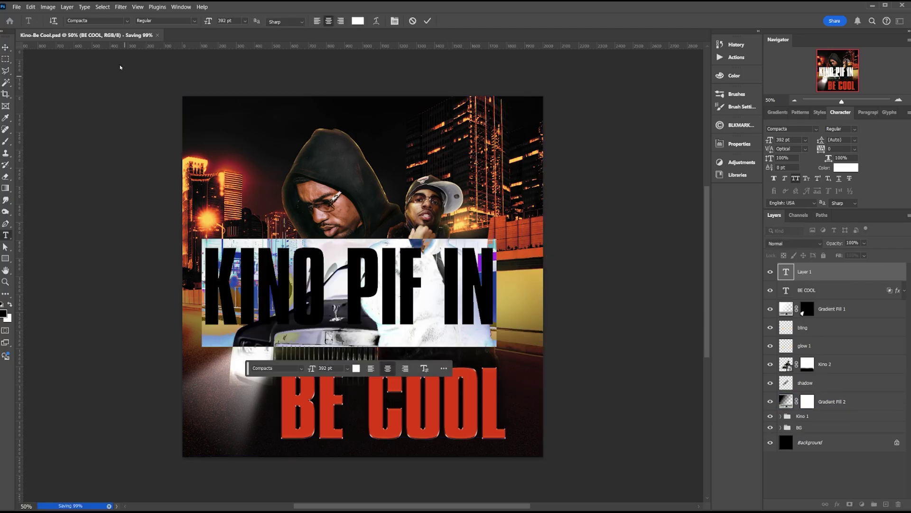
{"action": "left_click", "coordinate": [128, 22]}
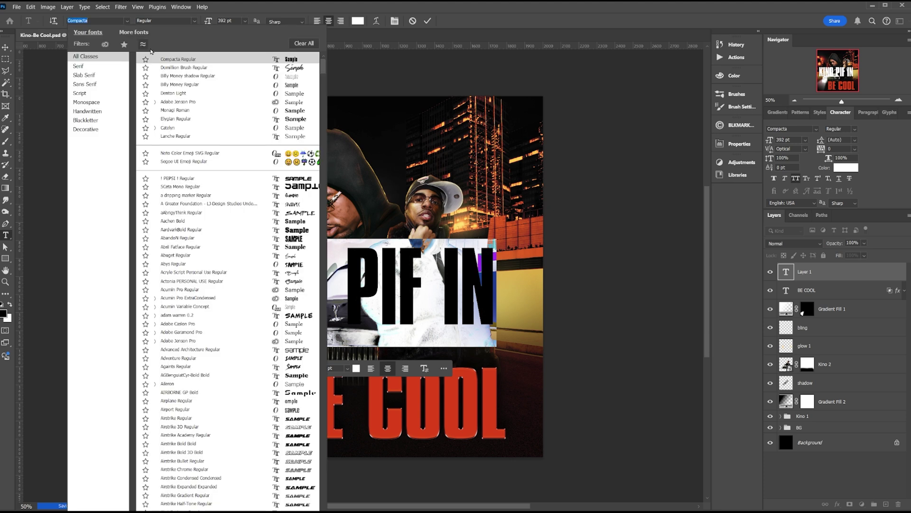
{"action": "scroll", "coordinate": [216, 281], "scroll_direction": "down", "scroll_amount": 6}
{"action": "scroll", "coordinate": [216, 281], "scroll_direction": "down", "scroll_amount": 5}
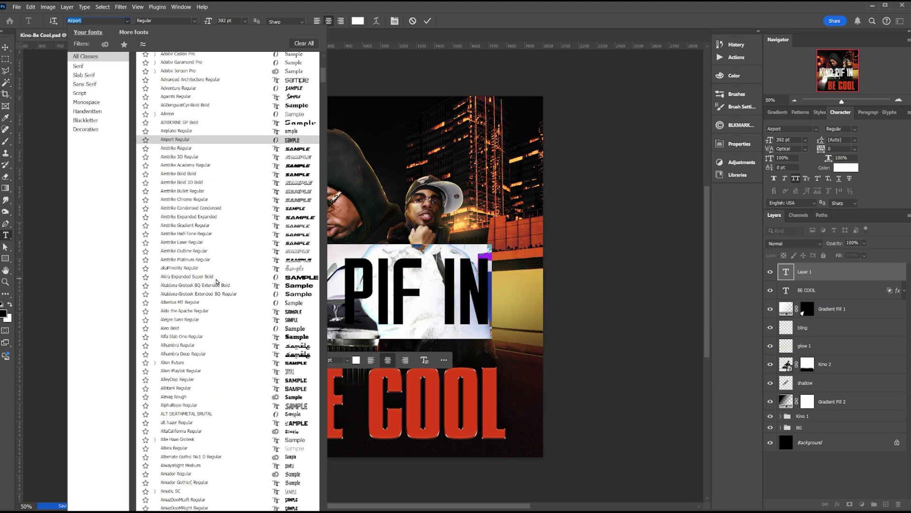
{"action": "left_click", "coordinate": [79, 66]}
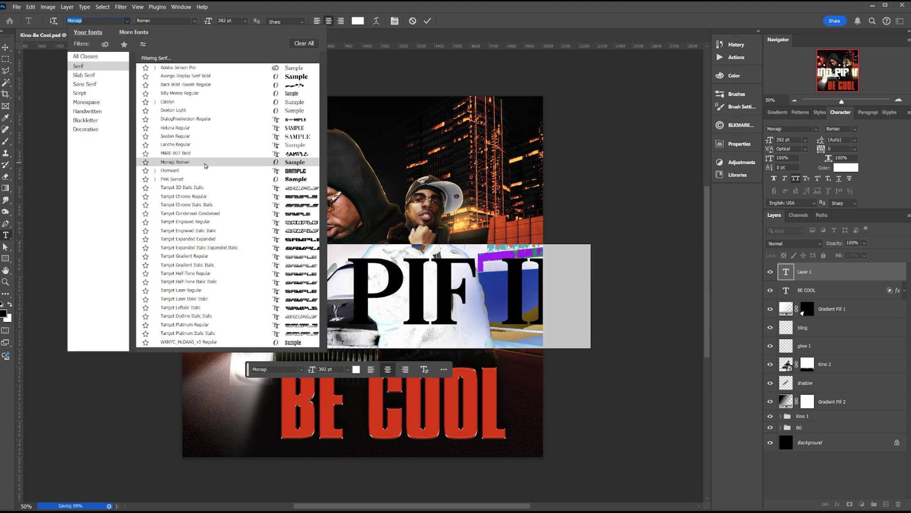
{"action": "left_click", "coordinate": [205, 164]}
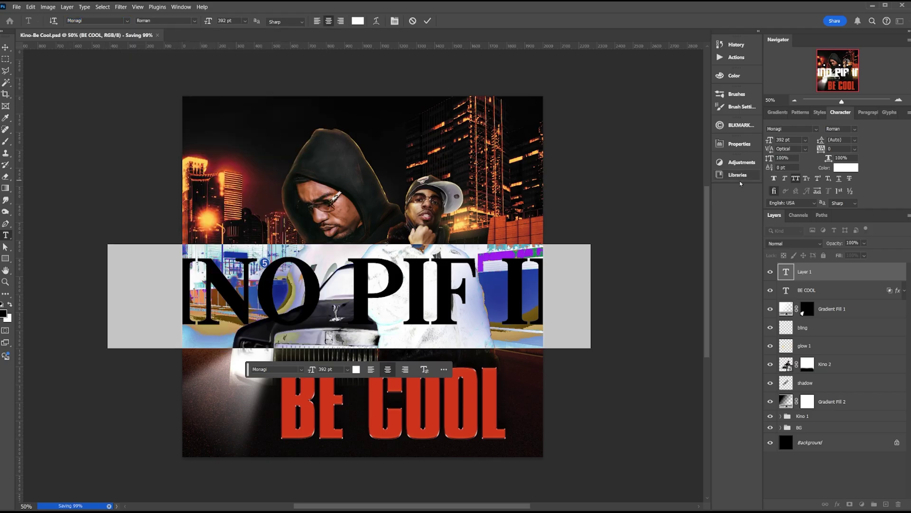
{"action": "left_click_drag", "start_coordinate": [770, 141], "coordinate": [650, 171]}
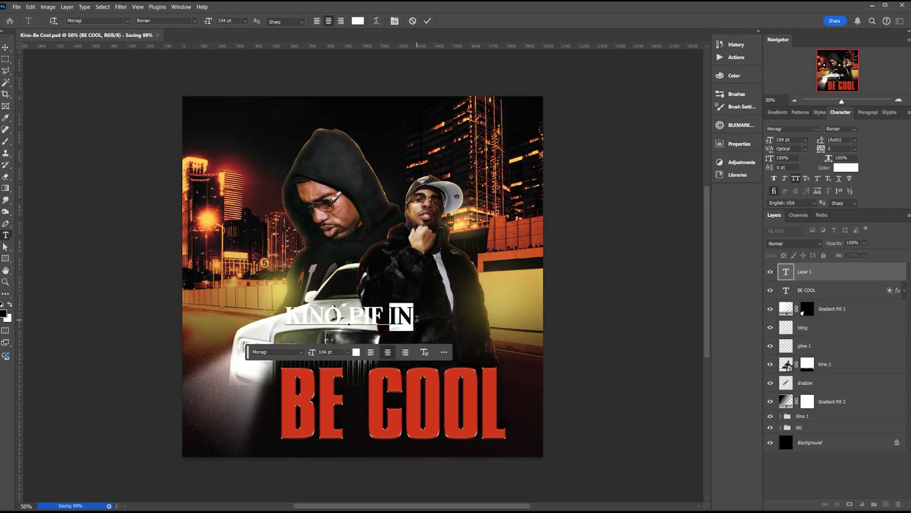
Turn the word IN into small caps and set the tracking of the whole KINO PIF IN line to 460.
{"action": "left_click", "coordinate": [807, 178]}
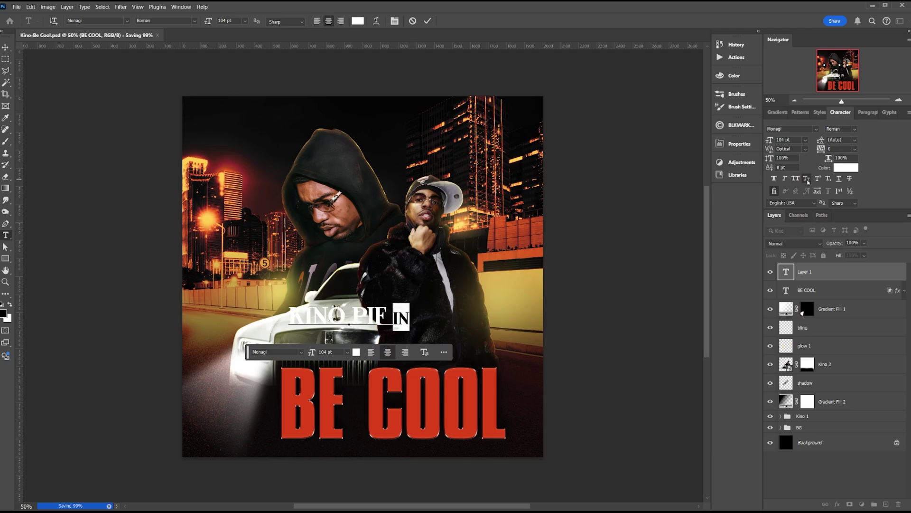
{"action": "key", "text": "ctrl+a"}
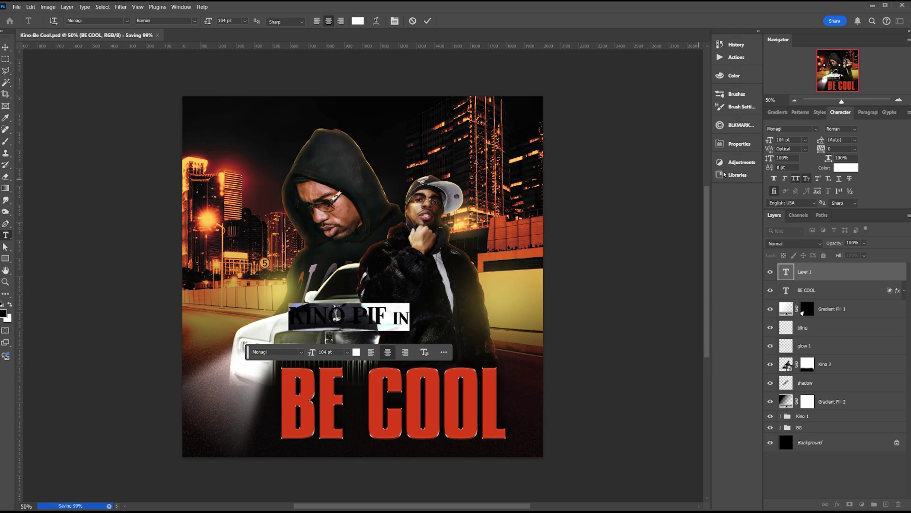
{"action": "left_click_drag", "start_coordinate": [824, 149], "coordinate": [834, 151]}
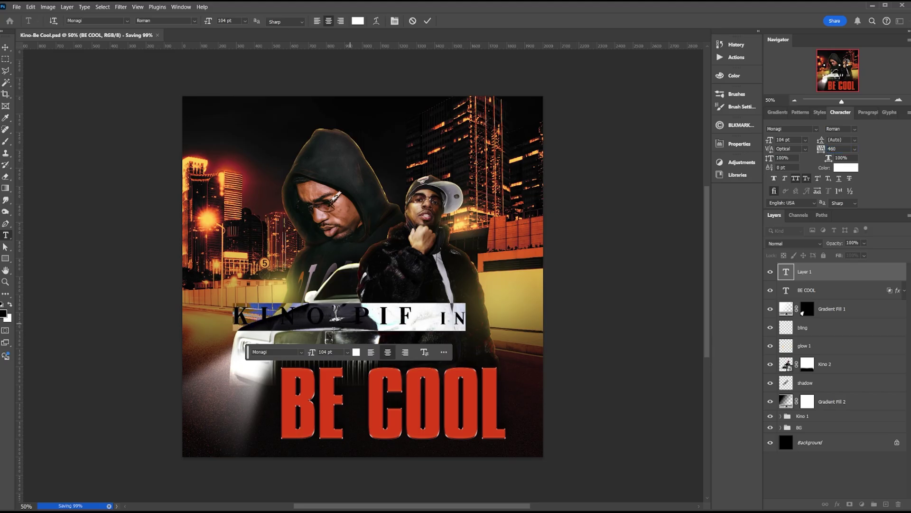
{"action": "left_click_drag", "start_coordinate": [250, 357], "coordinate": [263, 490]}
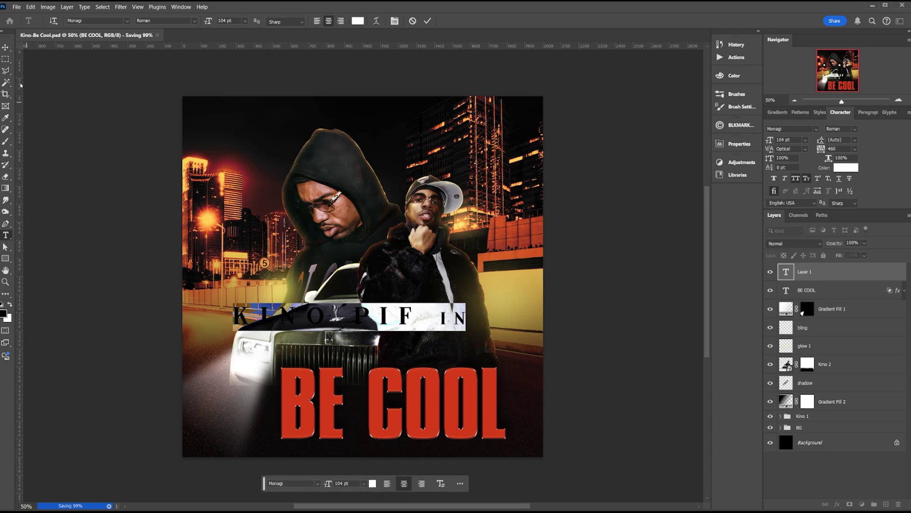
{"action": "key", "text": "ctrl+Return"}
Scale the KINO PIF IN line down to about 56 pt and place it directly above the word COOL.
{"action": "key", "text": "ctrl+t"}
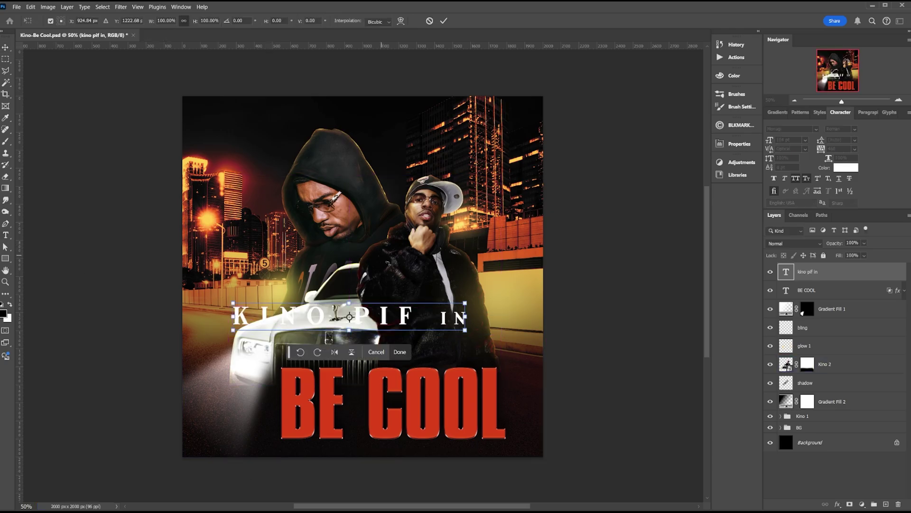
{"action": "left_click_drag", "start_coordinate": [232, 303], "coordinate": [358, 317]}
{"action": "left_click_drag", "start_coordinate": [446, 326], "coordinate": [458, 361]}
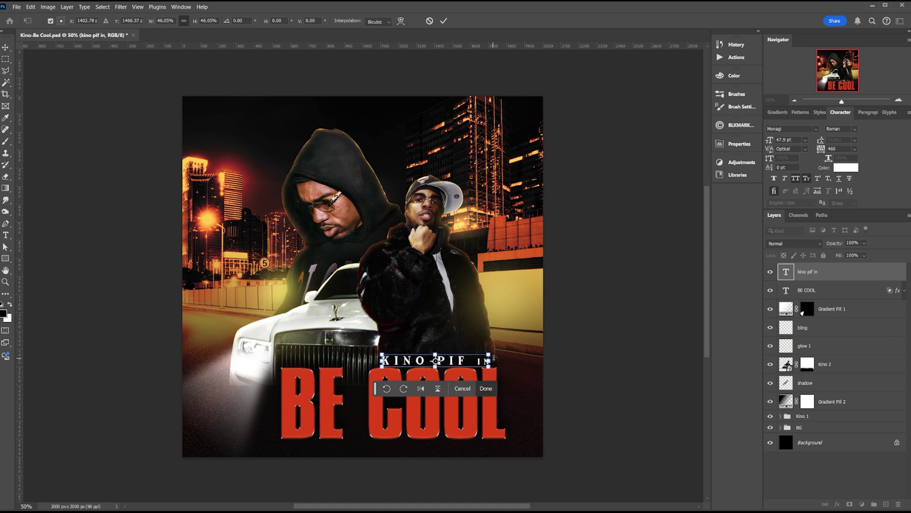
{"action": "key", "text": "Return"}
Reword the small line to KINO PIF Presents and set its tracking to 260 and its size to 47 pt.
{"action": "left_click", "coordinate": [494, 358]}
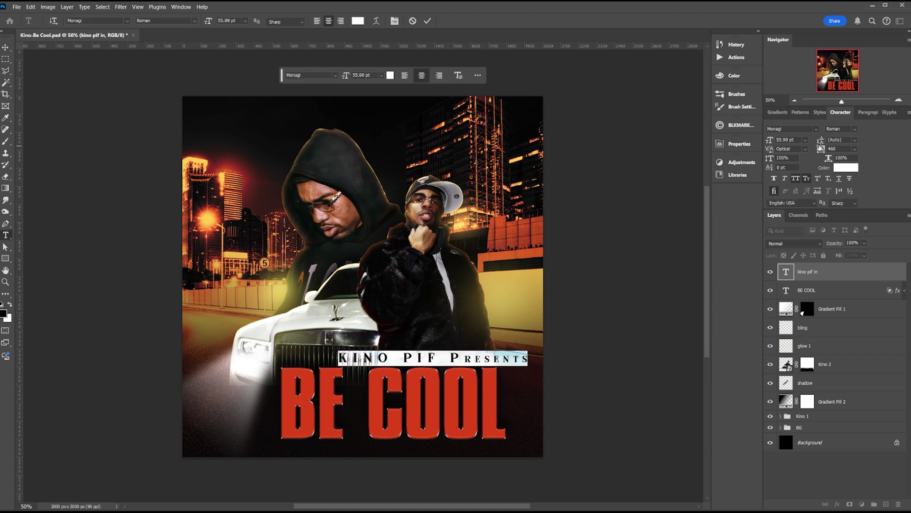
{"action": "left_click_drag", "start_coordinate": [821, 149], "coordinate": [771, 143]}
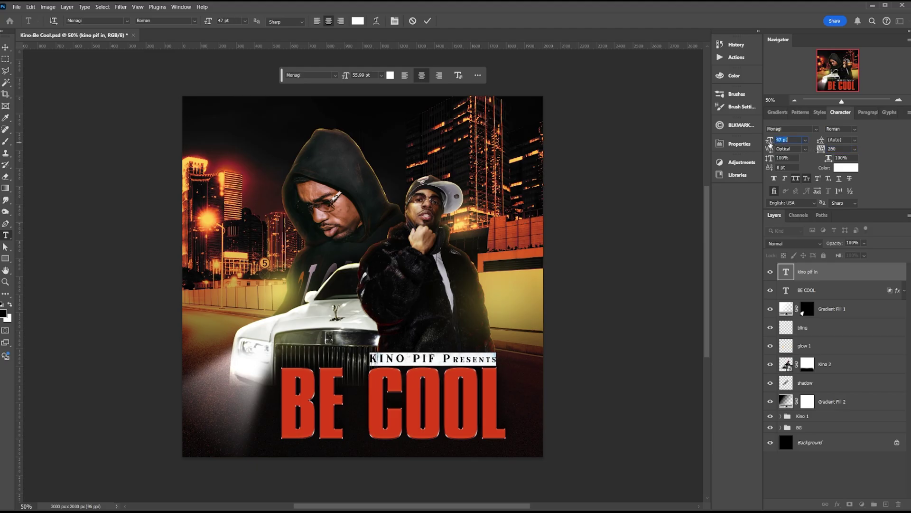
Replace the capital P of Presents with a lowercase p in small caps, and save the document.
{"action": "left_click", "coordinate": [447, 359]}
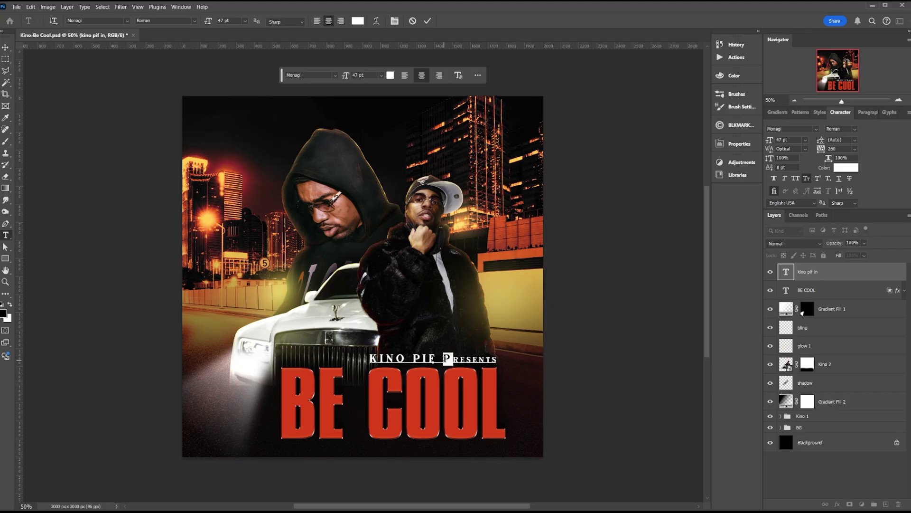
{"action": "type", "text": "p"}
{"action": "key", "text": "ctrl+Return"}
{"action": "key", "text": "v"}
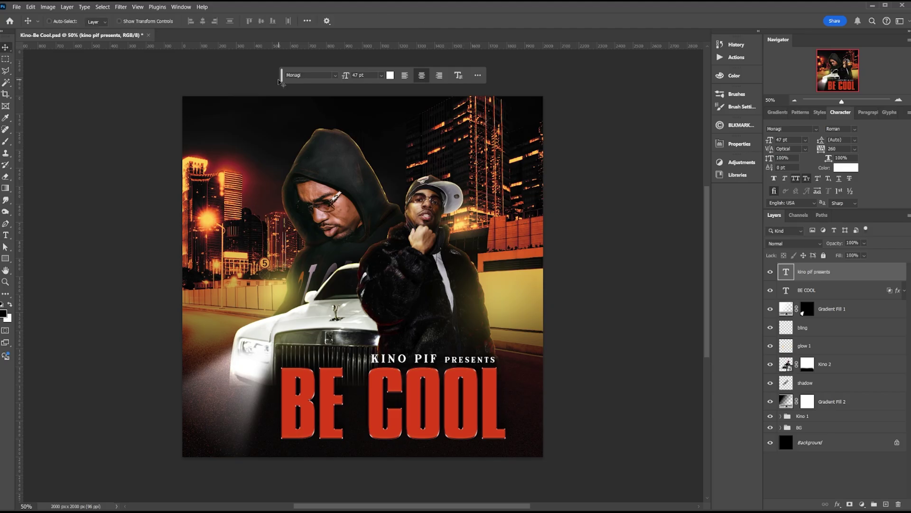
{"action": "left_click_drag", "start_coordinate": [281, 80], "coordinate": [279, 78]}
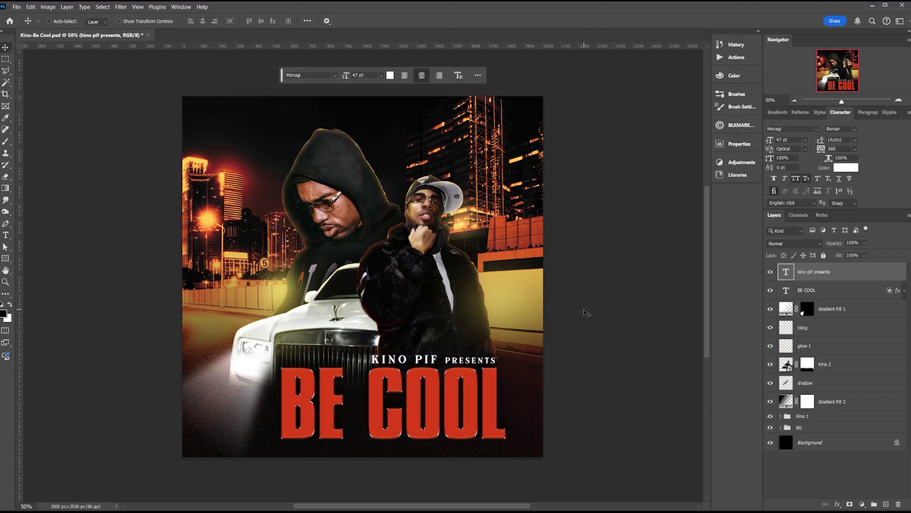
{"action": "key", "text": "ctrl+s"}
Add a black-to-transparent gradient fill layer above the BG group, with Radial style and Reverse turned on.
{"action": "left_click", "coordinate": [807, 290]}
{"action": "left_click", "coordinate": [812, 428]}
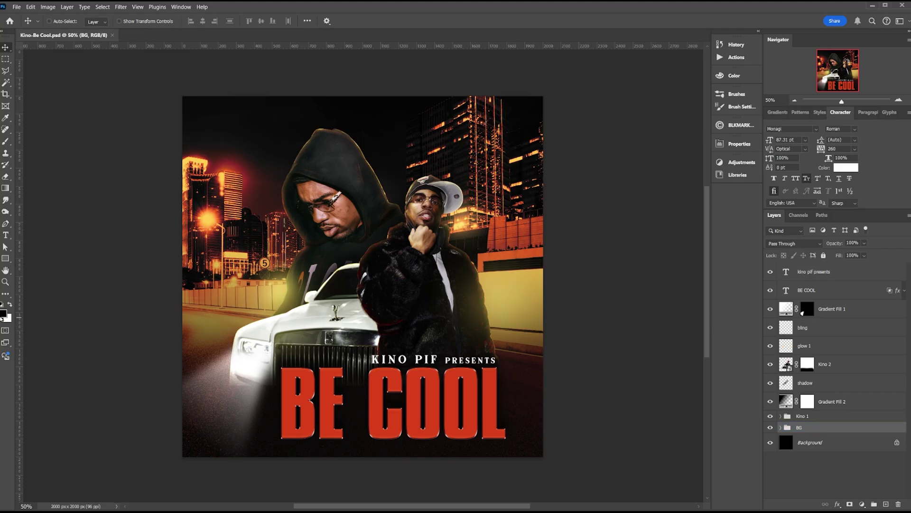
{"action": "left_click", "coordinate": [862, 504]}
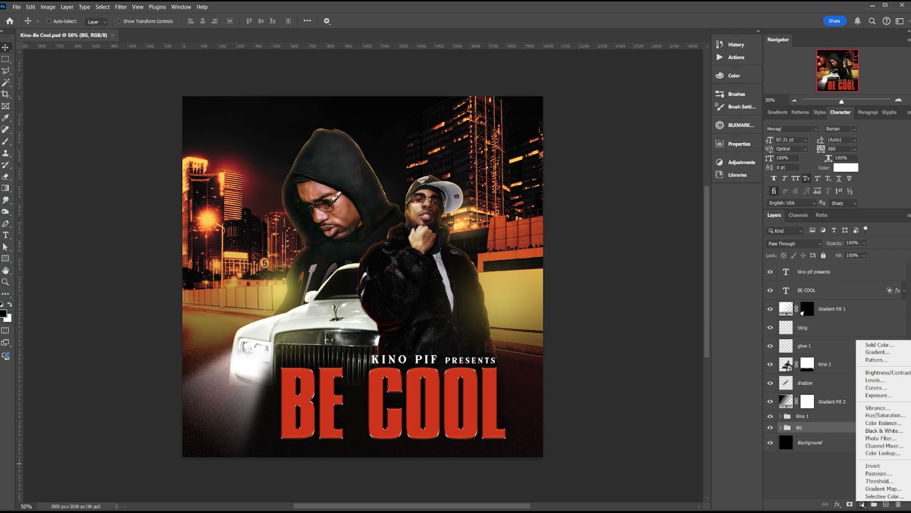
{"action": "left_click", "coordinate": [877, 351]}
{"action": "left_click", "coordinate": [534, 240]}
{"action": "left_click", "coordinate": [531, 260]}
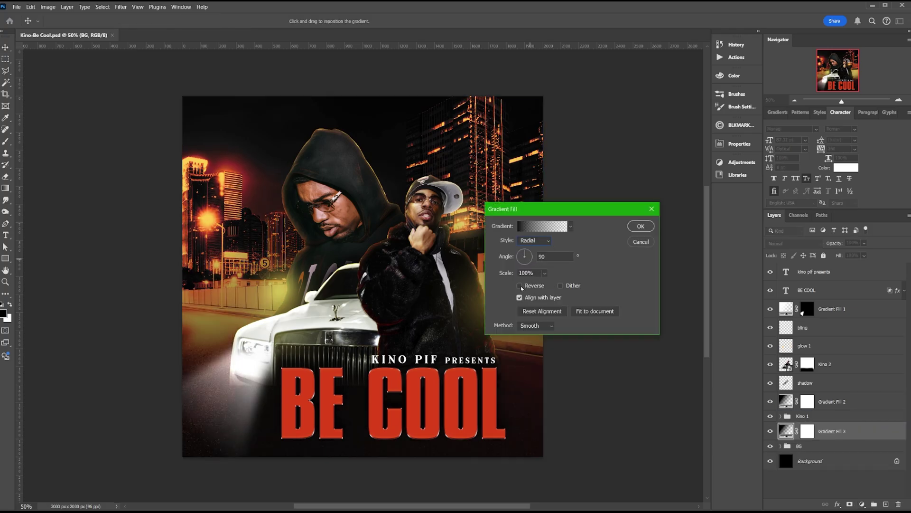
{"action": "left_click", "coordinate": [520, 286]}
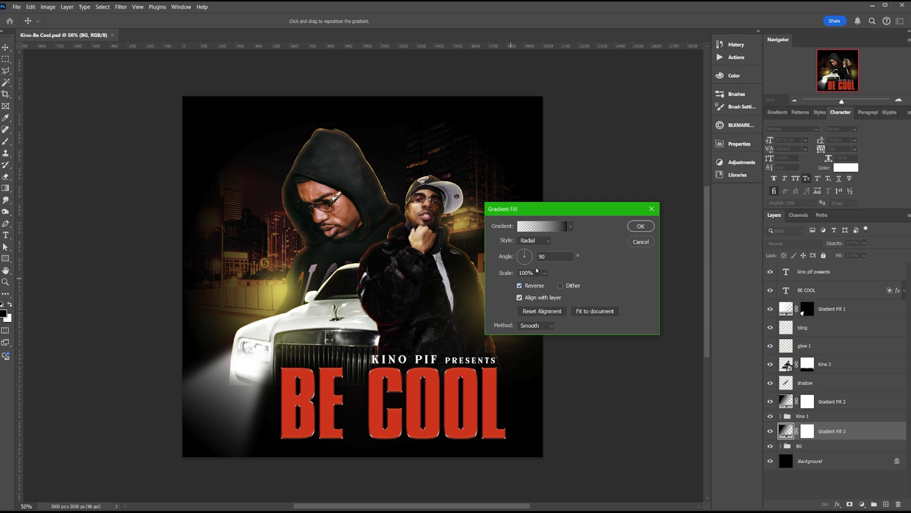
Set the radial gradient's scale to 118% and adjust its transition so the dark edges cover less of the background.
{"action": "left_click_drag", "start_coordinate": [505, 274], "coordinate": [499, 274]}
{"action": "left_click", "coordinate": [541, 226]}
{"action": "left_click", "coordinate": [587, 327]}
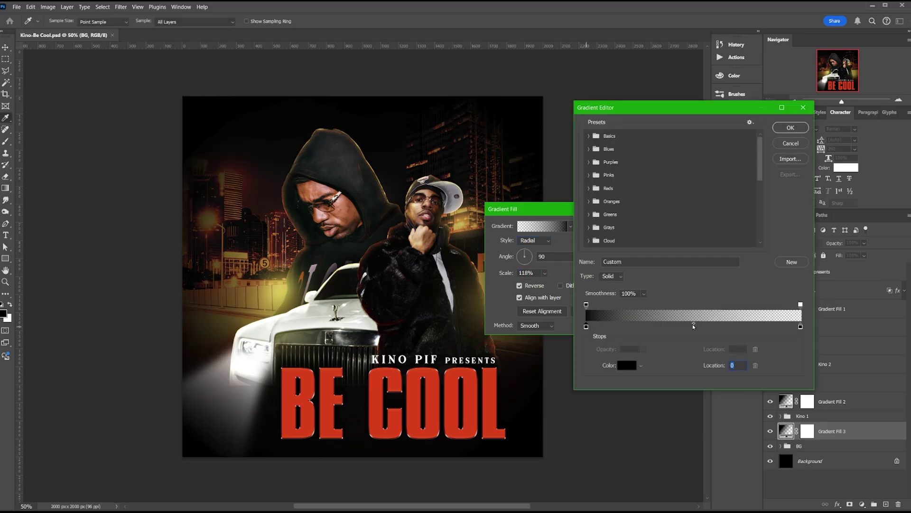
{"action": "left_click_drag", "start_coordinate": [693, 324], "coordinate": [747, 325]}
{"action": "left_click", "coordinate": [789, 128]}
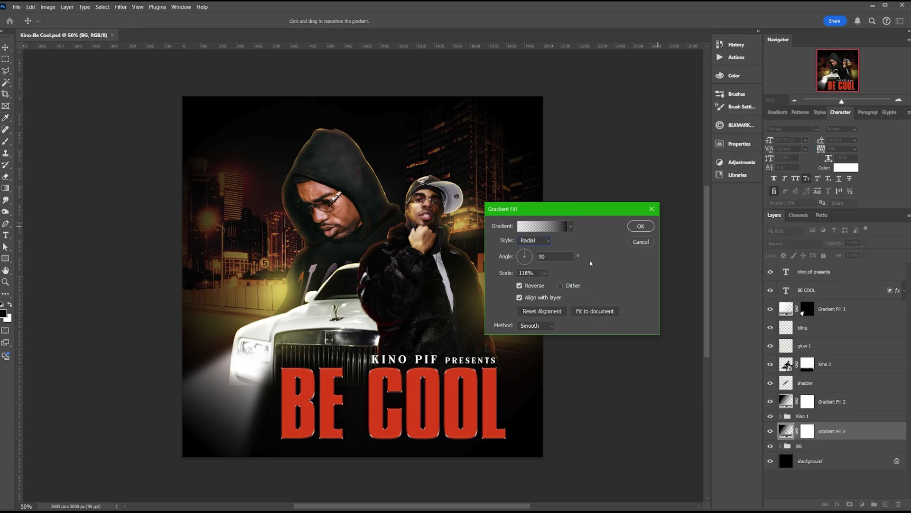
{"action": "left_click", "coordinate": [633, 224]}
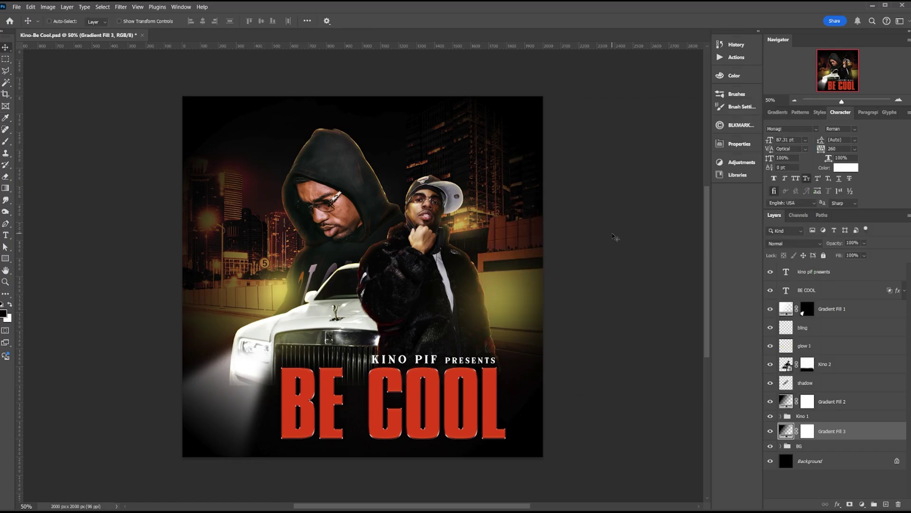
Add a Color Balance adjustment layer above the kino pif presents layer and shift its midtones toward red.
{"action": "left_click", "coordinate": [833, 271]}
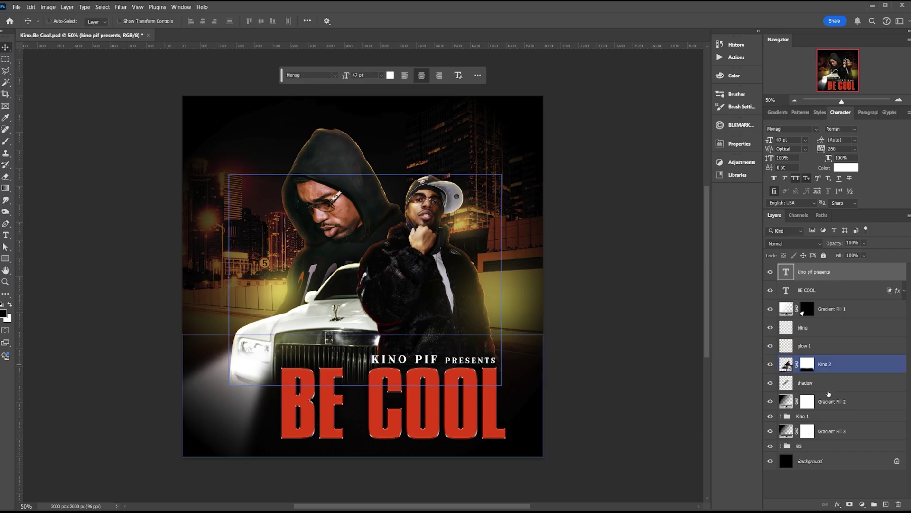
{"action": "left_click", "coordinate": [862, 504]}
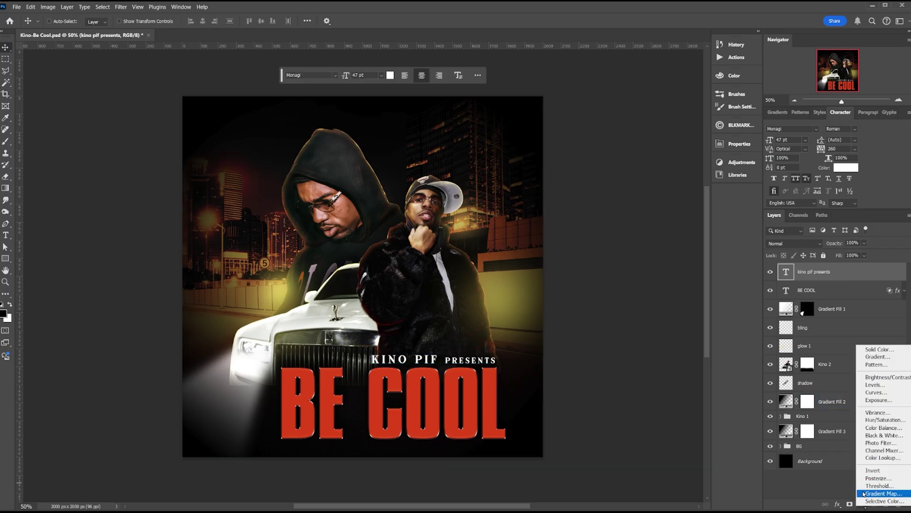
{"action": "left_click", "coordinate": [882, 428]}
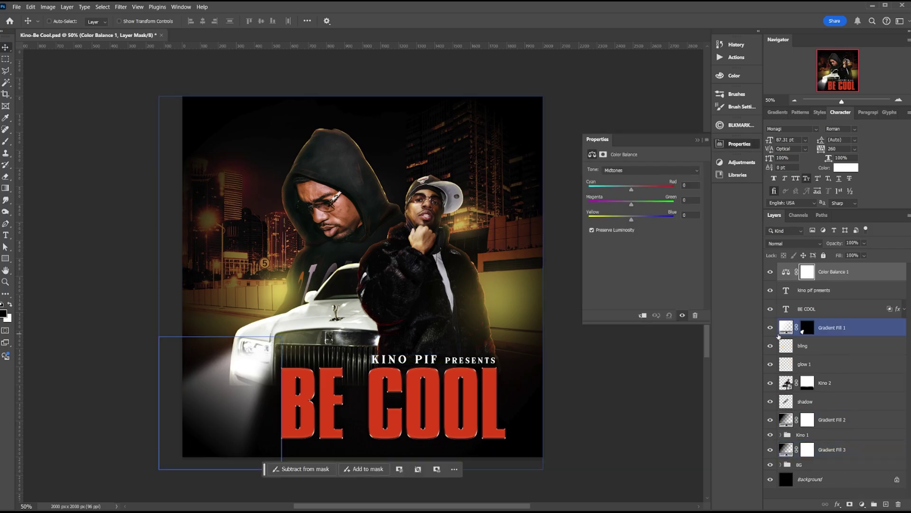
{"action": "left_click_drag", "start_coordinate": [631, 187], "coordinate": [642, 192]}
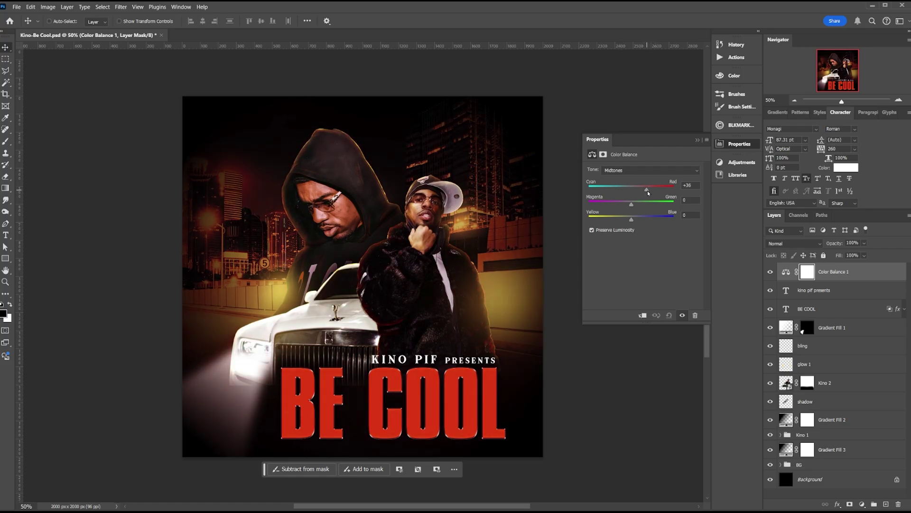
{"action": "left_click_drag", "start_coordinate": [641, 190], "coordinate": [642, 193]}
Adjust a second tonal range of the color balance with slight shifts toward cyan and yellow.
{"action": "left_click", "coordinate": [664, 173]}
{"action": "left_click", "coordinate": [640, 177]}
{"action": "mouse_move", "coordinate": [631, 190]}
{"action": "left_mouse_down"}
{"action": "mouse_move", "coordinate": [639, 189]}
{"action": "mouse_move", "coordinate": [627, 187]}
{"action": "left_mouse_up"}
{"action": "mouse_move", "coordinate": [632, 221]}
{"action": "left_mouse_down"}
{"action": "mouse_move", "coordinate": [619, 221]}
{"action": "mouse_move", "coordinate": [695, 226]}
{"action": "mouse_move", "coordinate": [621, 223]}
{"action": "mouse_move", "coordinate": [628, 222]}
{"action": "left_mouse_up"}
{"action": "left_click", "coordinate": [739, 143]}
Add a black-to-white Gradient Map adjustment layer on top, blended as Soft Light at 57% opacity.
{"action": "left_click", "coordinate": [862, 504]}
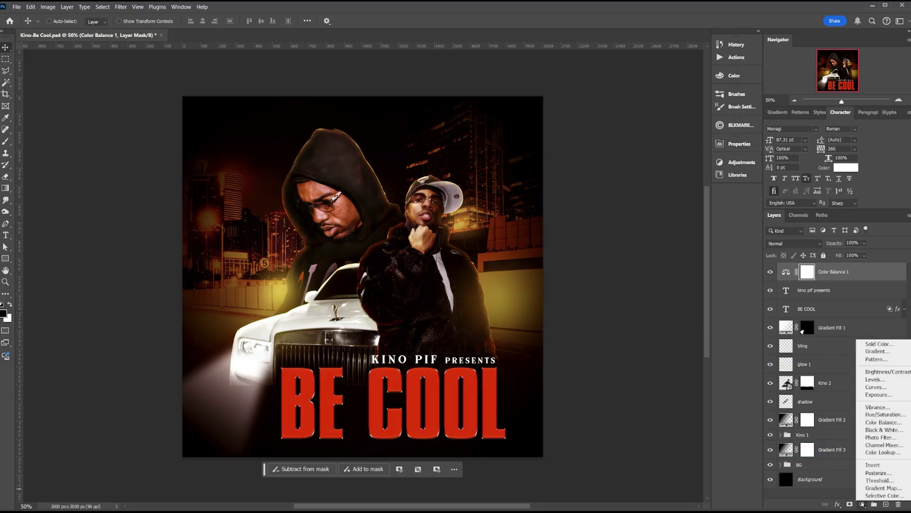
{"action": "left_click", "coordinate": [882, 488]}
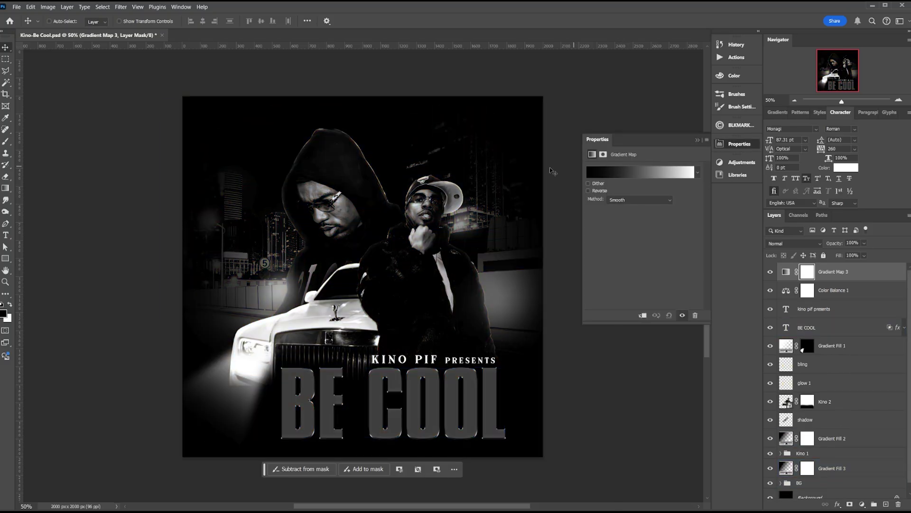
{"action": "left_click", "coordinate": [697, 140]}
{"action": "left_click", "coordinate": [788, 243]}
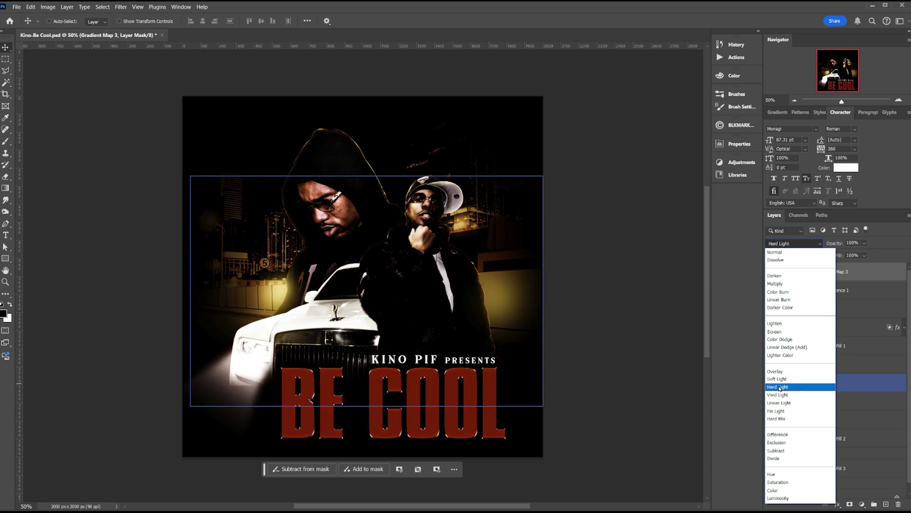
{"action": "left_click", "coordinate": [780, 379]}
{"action": "mouse_move", "coordinate": [835, 243]}
{"action": "left_mouse_down"}
{"action": "mouse_move", "coordinate": [816, 248]}
{"action": "mouse_move", "coordinate": [827, 247]}
{"action": "left_mouse_up"}
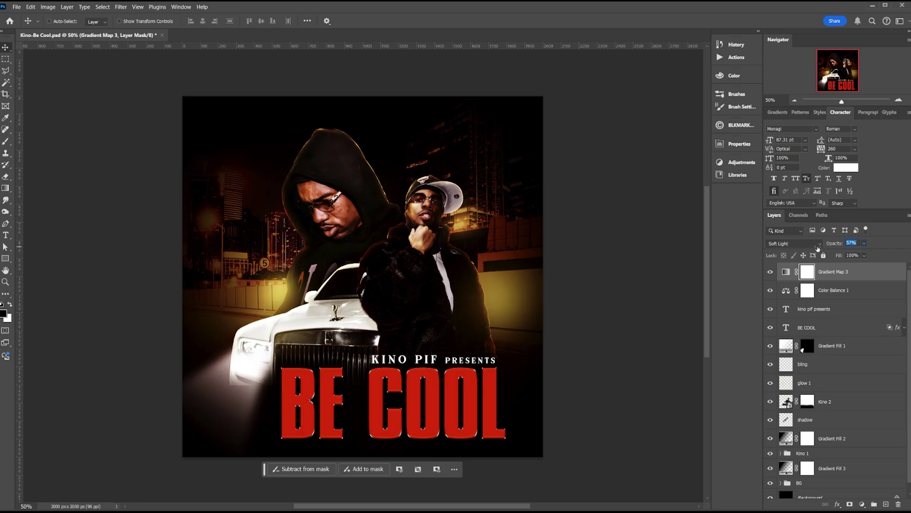
Lower the Gradient Map 3 layer's opacity to 47%, set the Gradient Fill 3 radial gradient's scale to 65%, and save.
{"action": "left_click", "coordinate": [789, 461]}
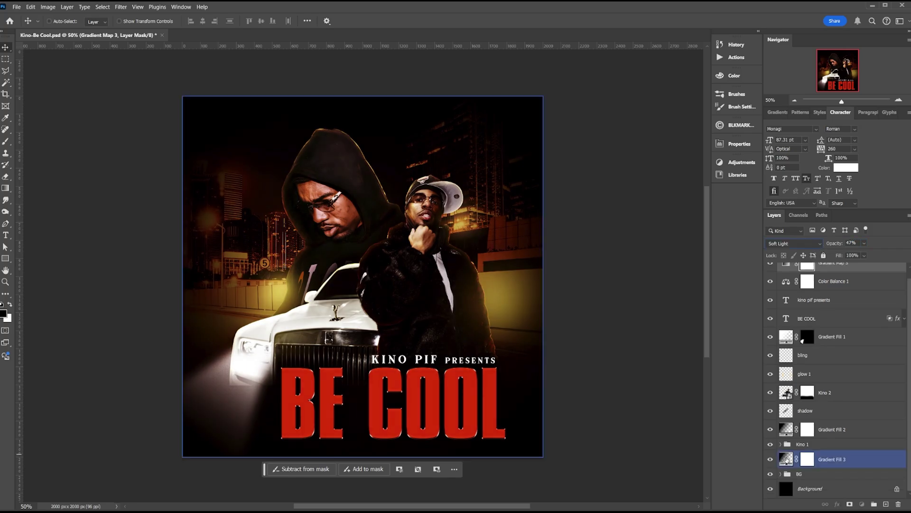
{"action": "double_click", "coordinate": [786, 459]}
{"action": "left_click_drag", "start_coordinate": [512, 277], "coordinate": [511, 275]}
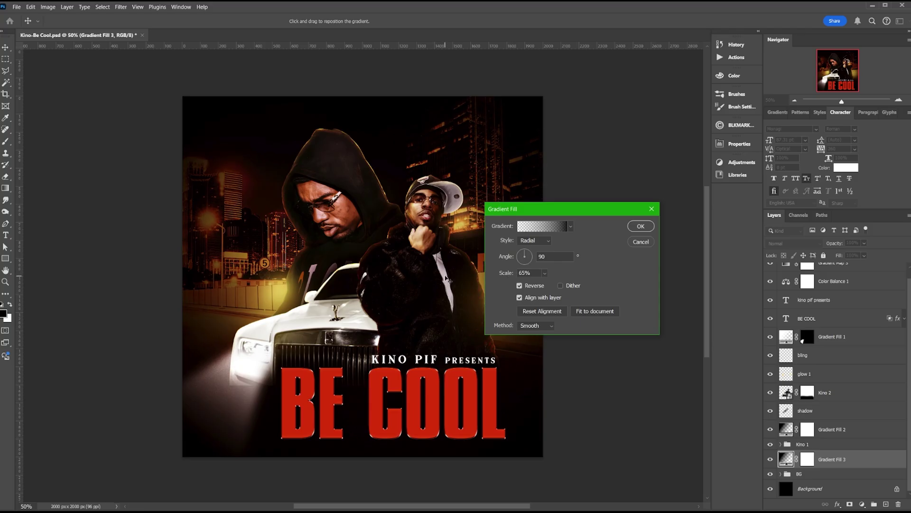
{"action": "key", "text": "Return"}
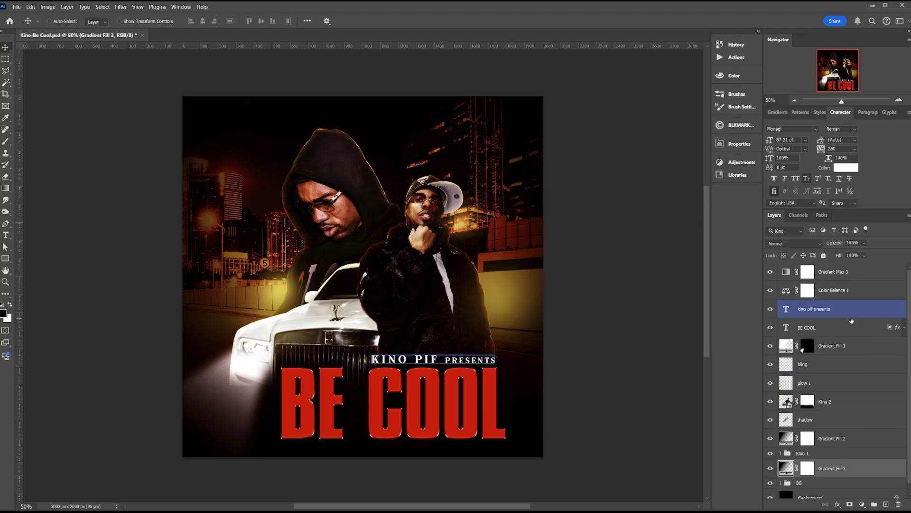
{"action": "key", "text": "ctrl+s"}
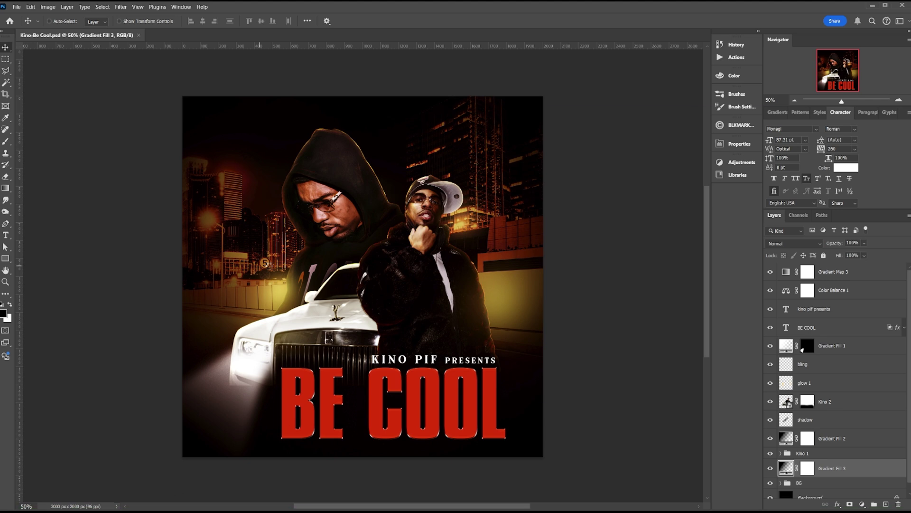
Place the Parental-Advisory-6 image at the top of the layer stack and invert it to white.
{"action": "left_click_drag", "start_coordinate": [259, 266], "coordinate": [269, 267]}
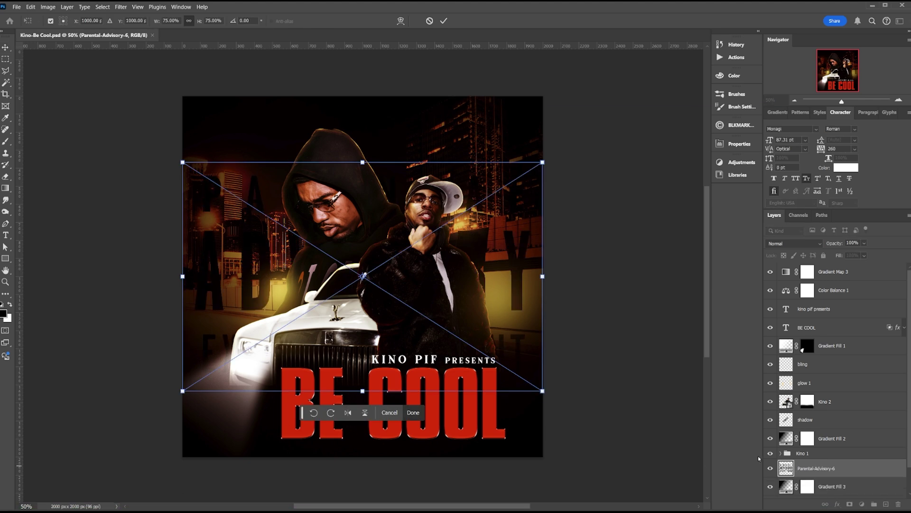
{"action": "key", "text": "Return"}
{"action": "left_click_drag", "start_coordinate": [816, 468], "coordinate": [811, 269]}
{"action": "key", "text": "ctrl+i"}
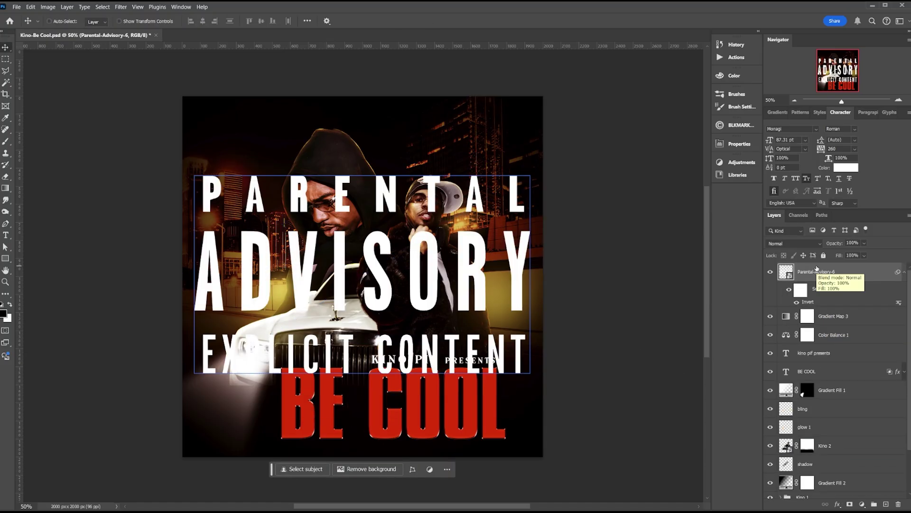
Shrink the parental advisory label into the cover's lower-left corner, save, and collapse its smart filter listing.
{"action": "key", "text": "ctrl+t"}
{"action": "left_click_drag", "start_coordinate": [371, 157], "coordinate": [219, 443]}
{"action": "key", "text": "Return"}
{"action": "key", "text": "ctrl+s"}
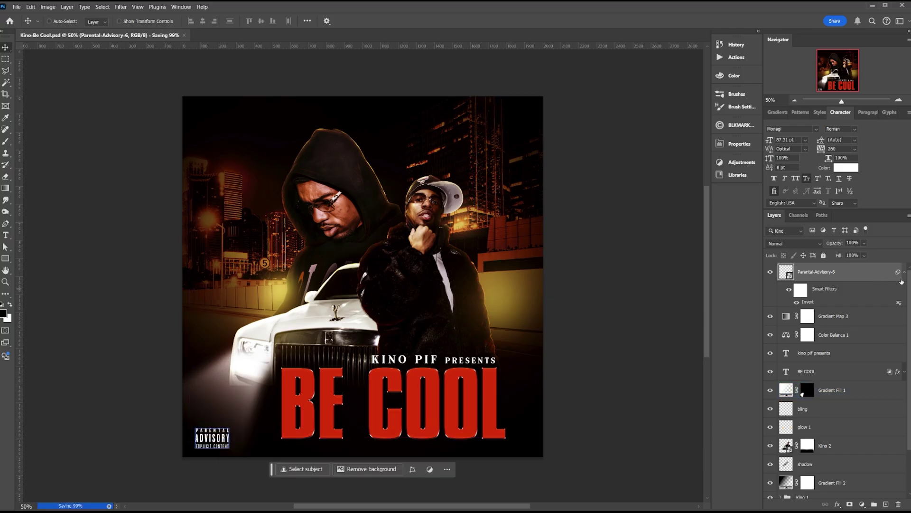
{"action": "left_click", "coordinate": [902, 282]}
Place the ODM SMOKE - 28 image as the top layer, scaled to about 81% so it spans the full canvas width.
{"action": "left_click_drag", "start_coordinate": [835, 456], "coordinate": [243, 224]}
{"action": "left_click_drag", "start_coordinate": [498, 276], "coordinate": [542, 276]}
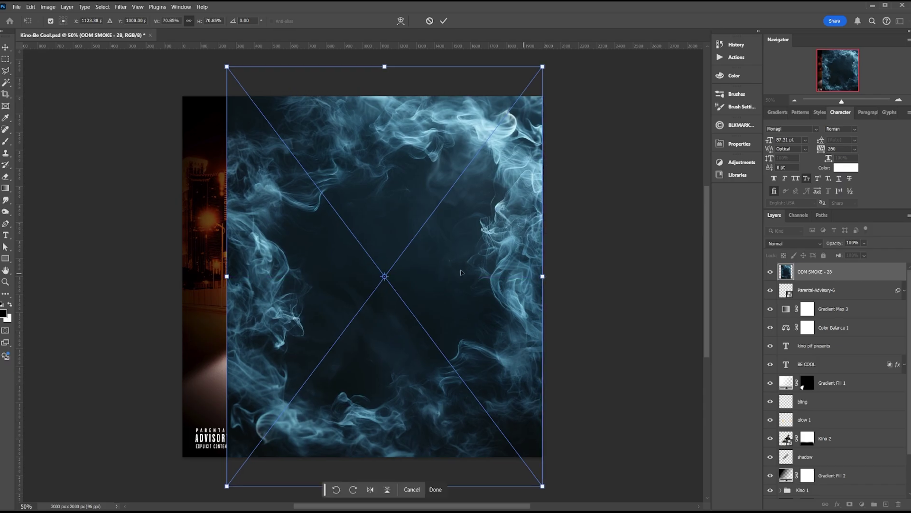
{"action": "left_click_drag", "start_coordinate": [228, 281], "coordinate": [182, 276]}
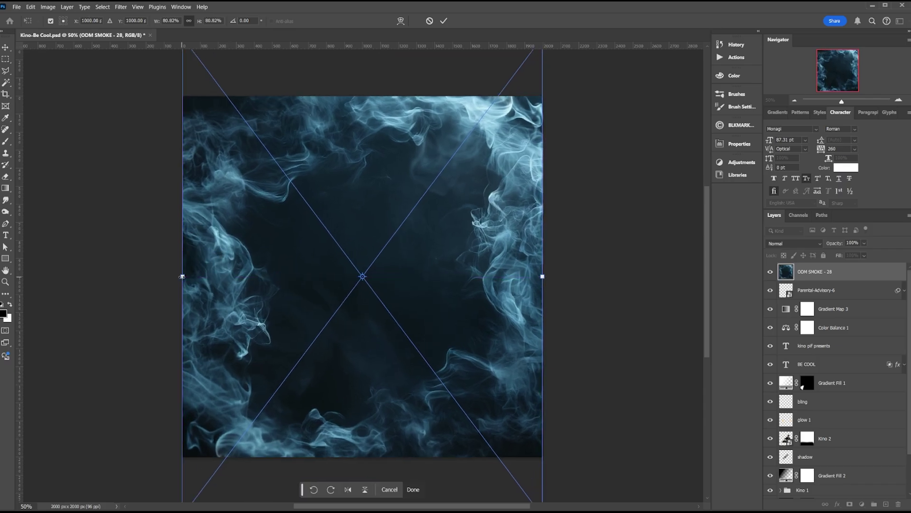
{"action": "key", "text": "Return"}
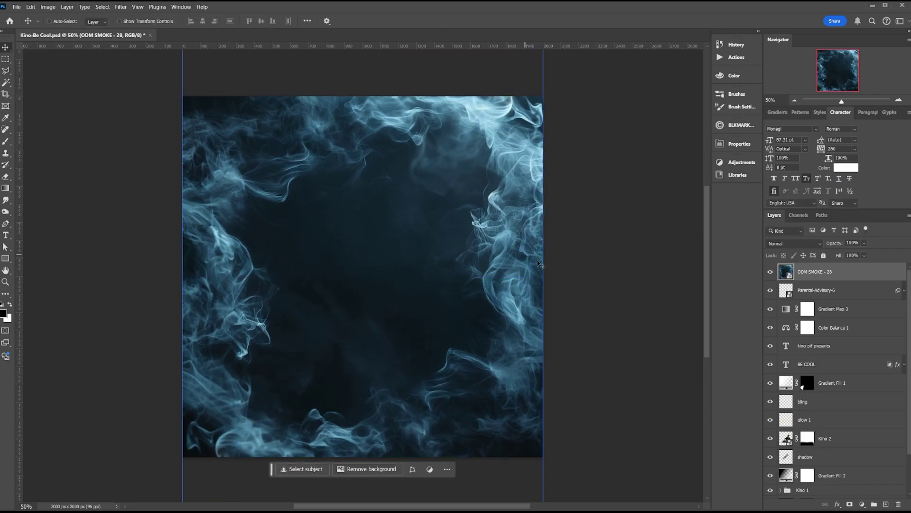
Apply a Black & White adjustment to the smoke image with Cyans at 130% and Blues at -134%.
{"action": "left_click", "coordinate": [49, 6]}
{"action": "mouse_move", "coordinate": [81, 28]}
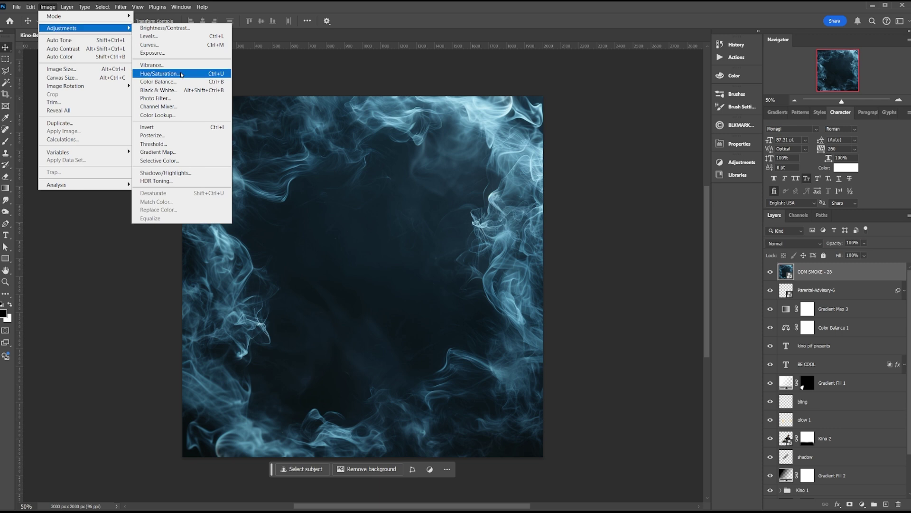
{"action": "left_click", "coordinate": [193, 91]}
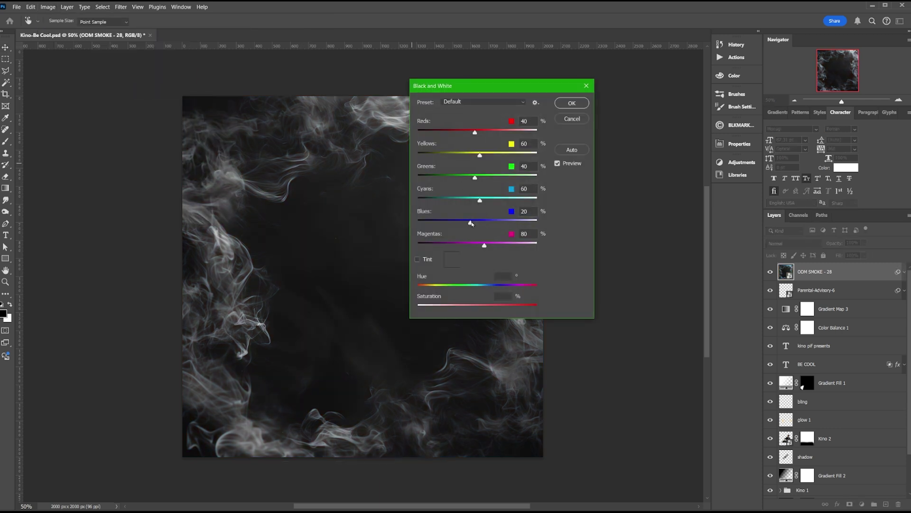
{"action": "left_click_drag", "start_coordinate": [470, 224], "coordinate": [496, 201]}
{"action": "left_click_drag", "start_coordinate": [447, 224], "coordinate": [438, 223]}
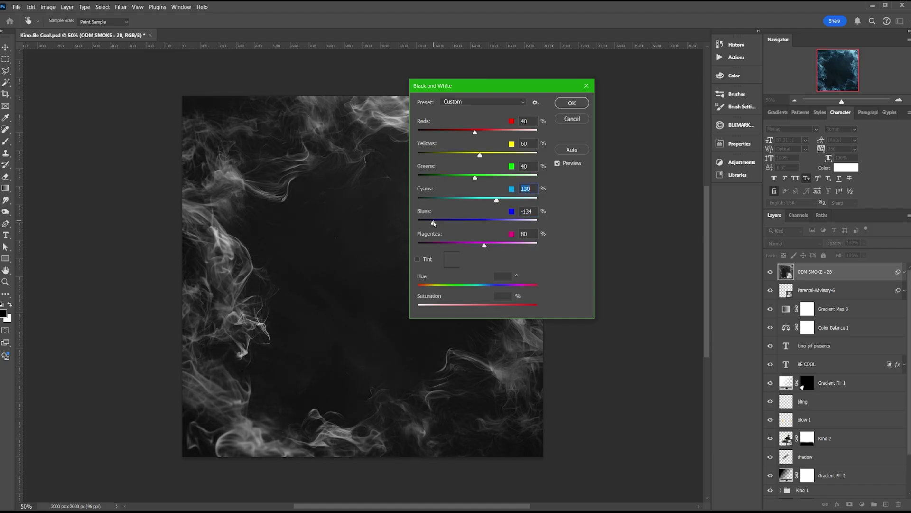
{"action": "key", "text": "Return"}
Blend the ODM SMOKE - 28 layer as Screen and place it between Gradient Fill 2 and the Kino 1 group.
{"action": "left_click_drag", "start_coordinate": [836, 272], "coordinate": [840, 424]}
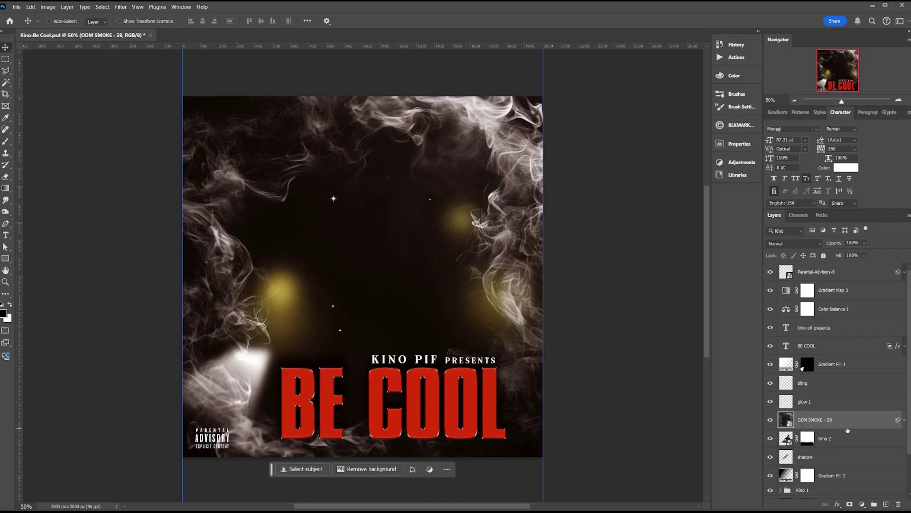
{"action": "left_click", "coordinate": [793, 243]}
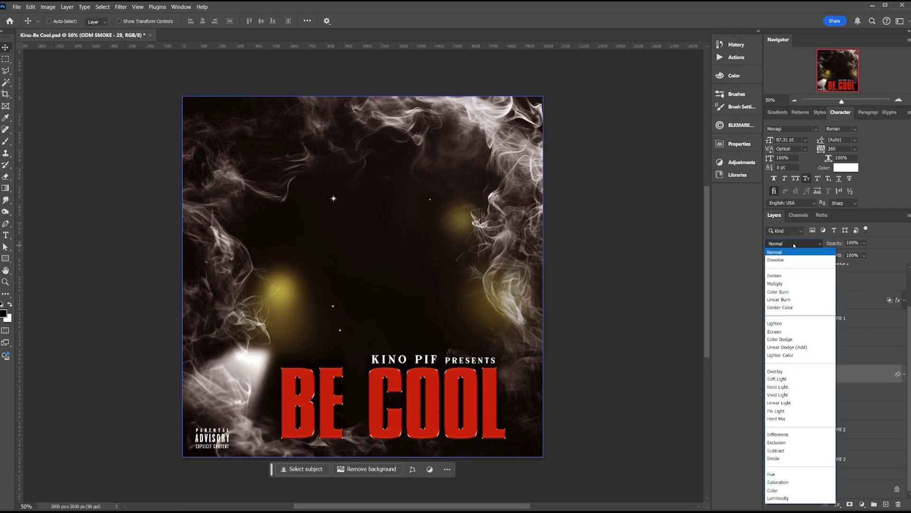
{"action": "left_click", "coordinate": [783, 332]}
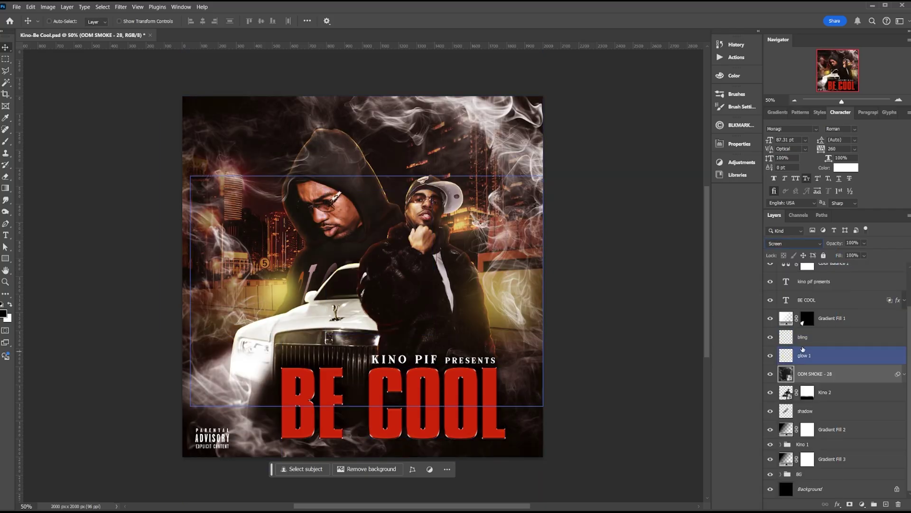
{"action": "left_click_drag", "start_coordinate": [818, 374], "coordinate": [837, 434]}
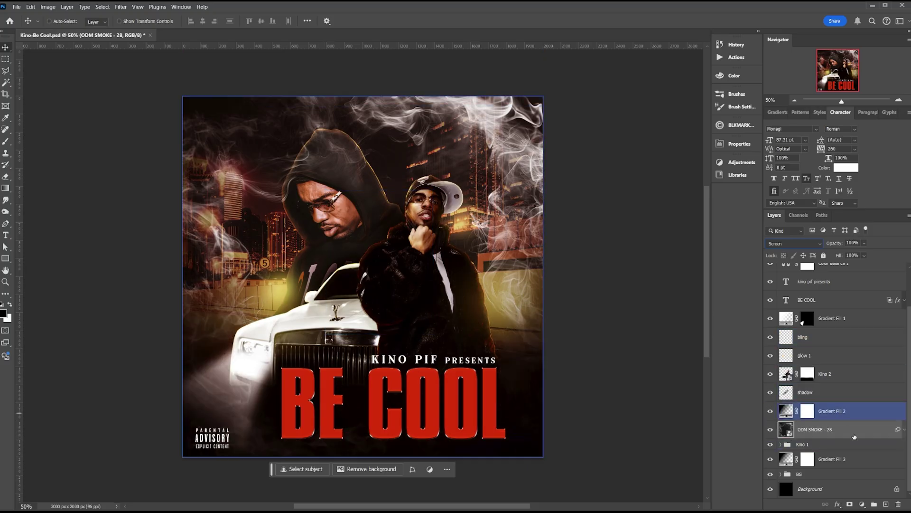
Rename the Gradient Fill 2 layer as circle gradient and the Gradient Fill 1 layer as car light.
{"action": "left_click", "coordinate": [848, 414]}
{"action": "double_click", "coordinate": [837, 411]}
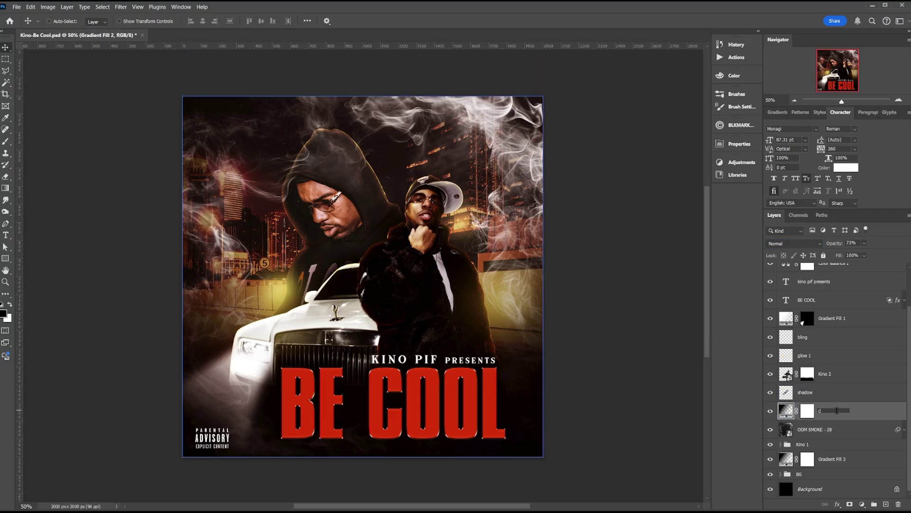
{"action": "type", "text": "circle gradient"}
{"action": "key", "text": "Return"}
{"action": "double_click", "coordinate": [831, 318]}
{"action": "type", "text": "car"}
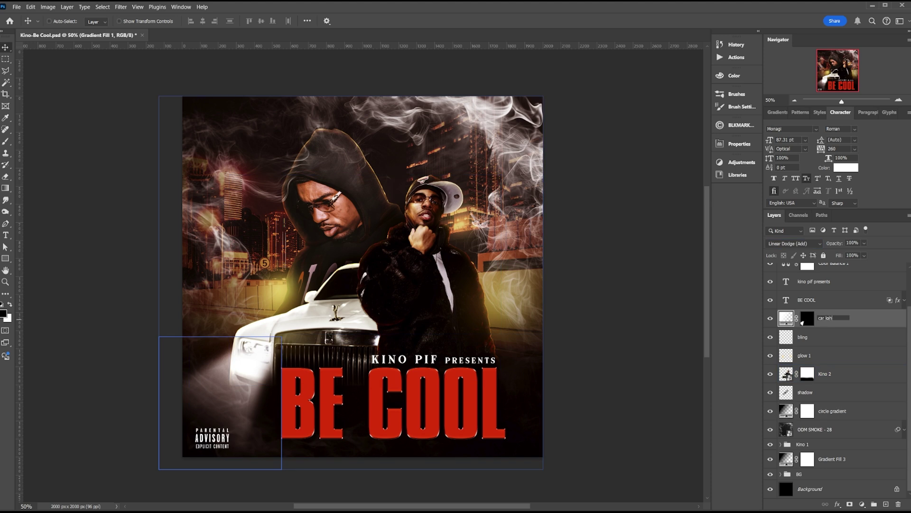
{"action": "type", "text": " lgiht"}
{"action": "key", "text": "Return"}
Save the document and lower the ODM SMOKE - 28 layer's opacity to 55%, keeping Screen blending.
{"action": "left_click", "coordinate": [474, 263], "text": "ctrl"}
{"action": "key", "text": "ctrl+s"}
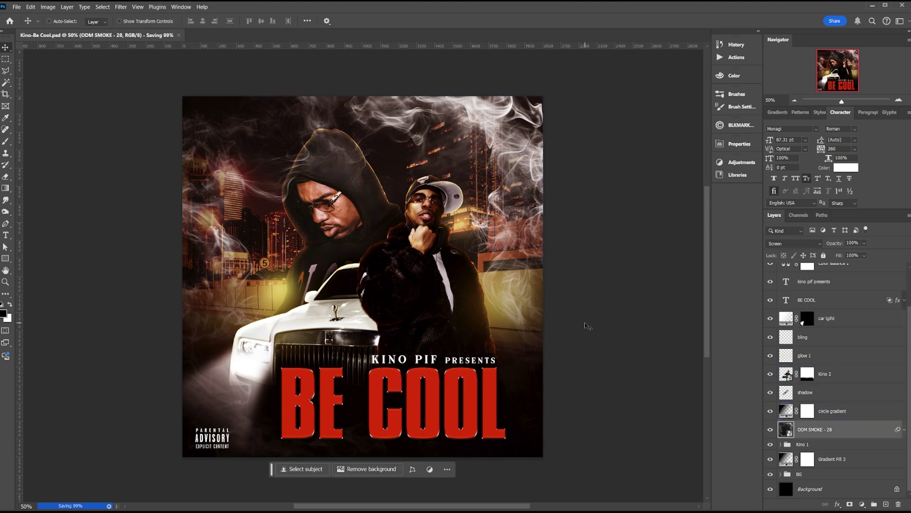
{"action": "left_click", "coordinate": [793, 243]}
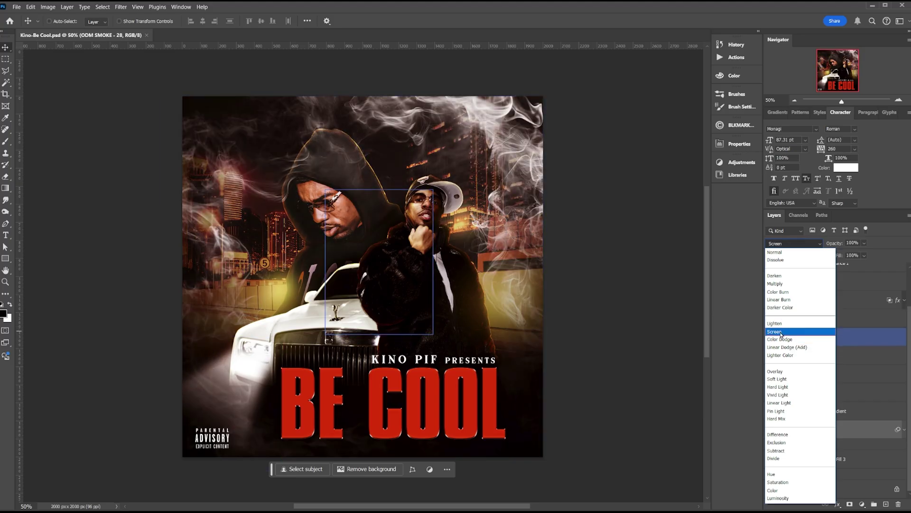
{"action": "left_click", "coordinate": [781, 331]}
{"action": "left_click_drag", "start_coordinate": [834, 243], "coordinate": [816, 249]}
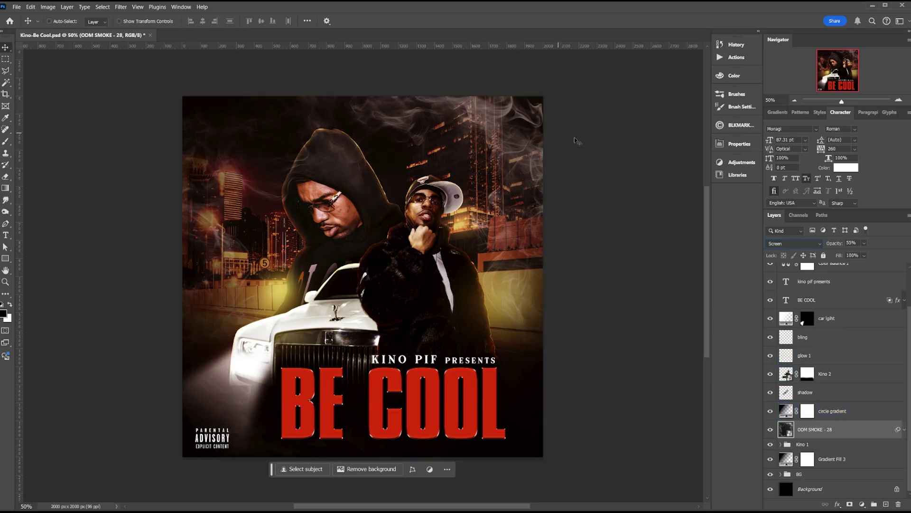
Add a layer mask to the smoke and brush out the smoke over the right-hand buildings, reducing brush flow to 54%, then save.
{"action": "left_click", "coordinate": [849, 504]}
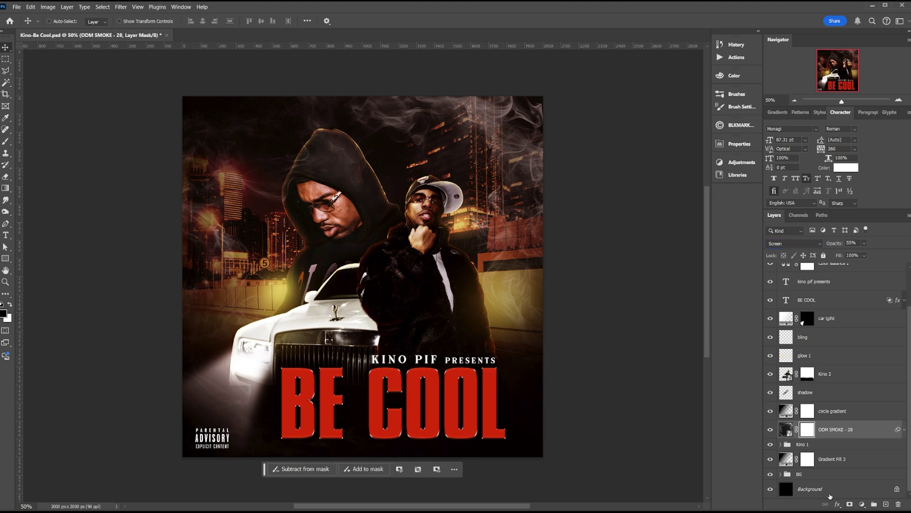
{"action": "key", "text": "b"}
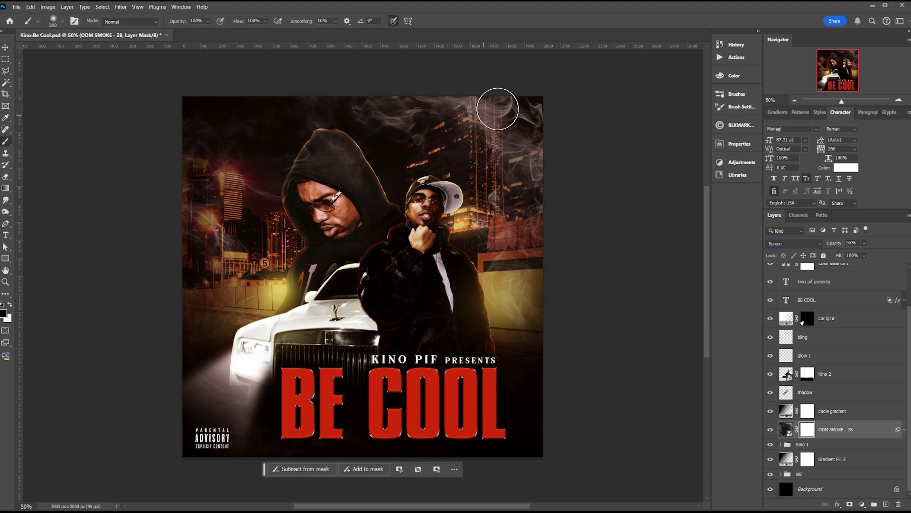
{"action": "mouse_move", "coordinate": [497, 108]}
{"action": "left_mouse_down"}
{"action": "mouse_move", "coordinate": [468, 136]}
{"action": "mouse_move", "coordinate": [460, 116]}
{"action": "mouse_move", "coordinate": [474, 131]}
{"action": "left_mouse_up"}
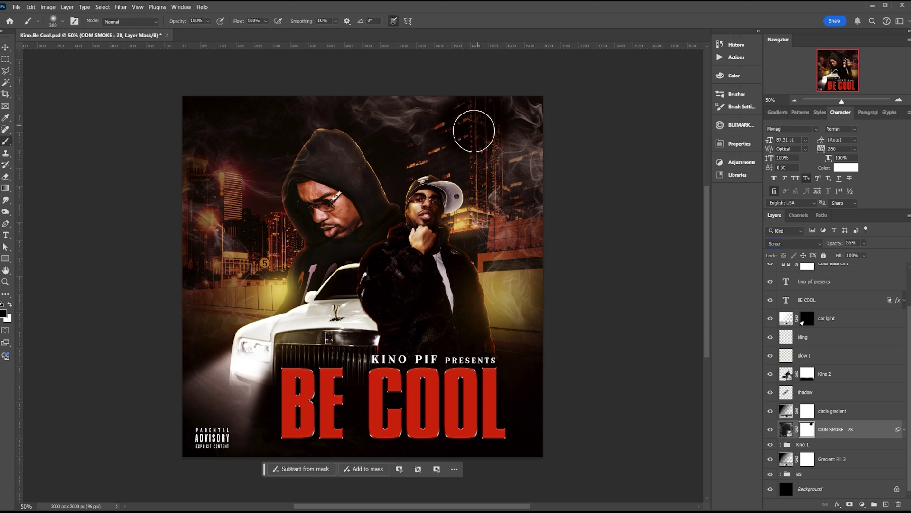
{"action": "left_click_drag", "start_coordinate": [240, 24], "coordinate": [220, 28]}
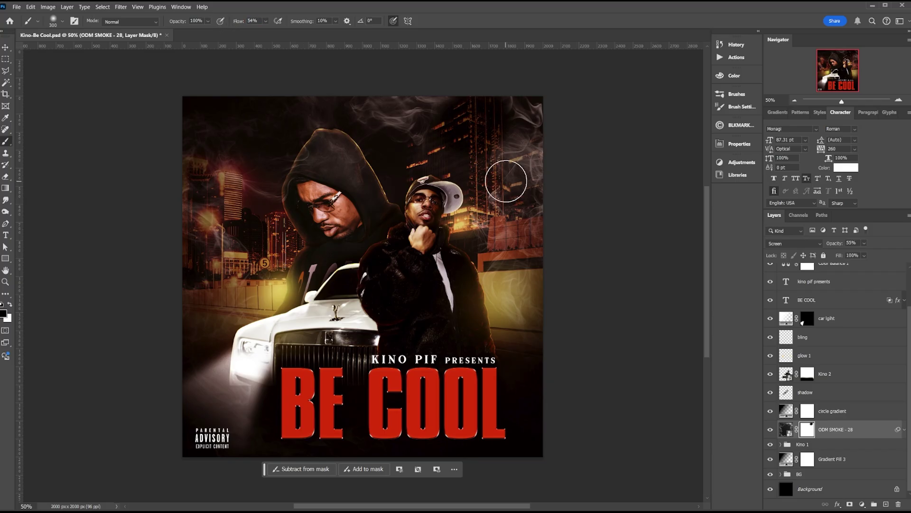
{"action": "mouse_move", "coordinate": [506, 181]}
{"action": "left_mouse_down"}
{"action": "mouse_move", "coordinate": [418, 153]}
{"action": "mouse_move", "coordinate": [530, 118]}
{"action": "mouse_move", "coordinate": [489, 179]}
{"action": "mouse_move", "coordinate": [546, 169]}
{"action": "mouse_move", "coordinate": [502, 180]}
{"action": "mouse_move", "coordinate": [574, 220]}
{"action": "mouse_move", "coordinate": [537, 321]}
{"action": "left_mouse_up"}
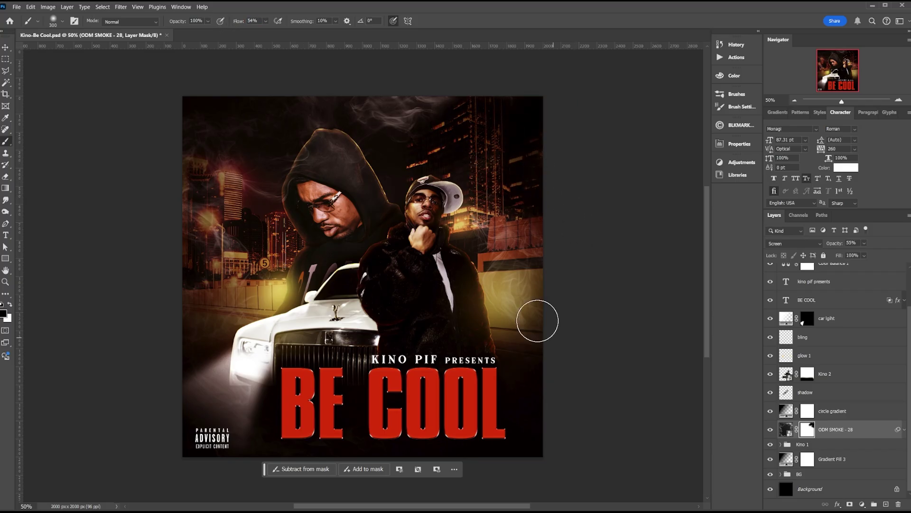
{"action": "key", "text": "v"}
{"action": "key", "text": "ctrl+s"}
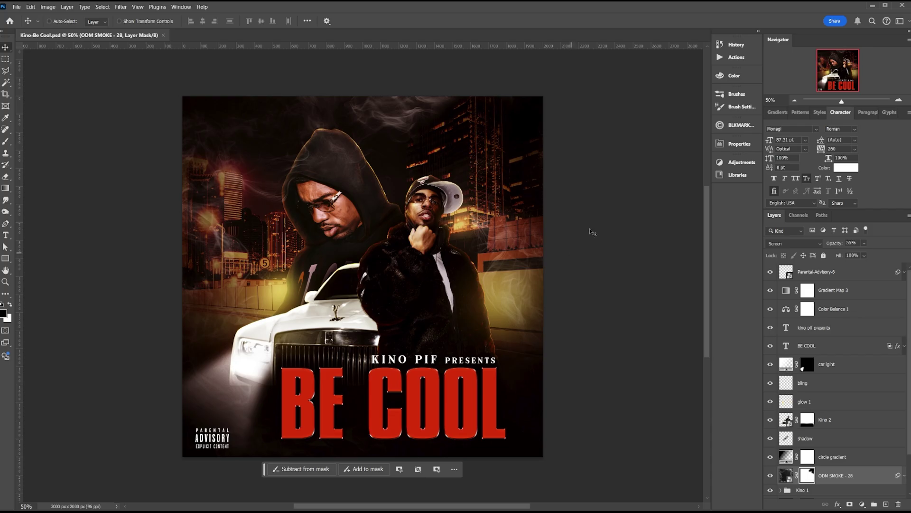
Create a new layer above the parental advisory label and fill it with 50% gray.
{"action": "left_click_drag", "start_coordinate": [816, 271], "coordinate": [882, 422]}
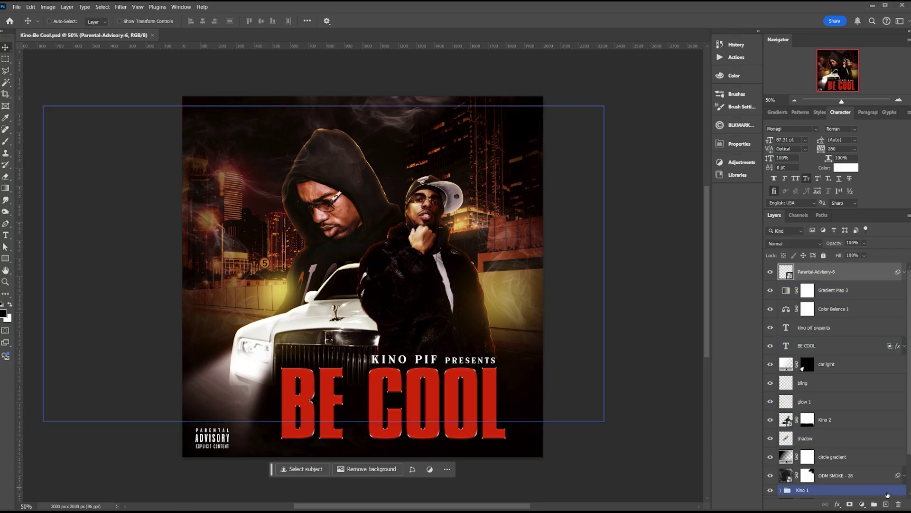
{"action": "left_click", "coordinate": [885, 504]}
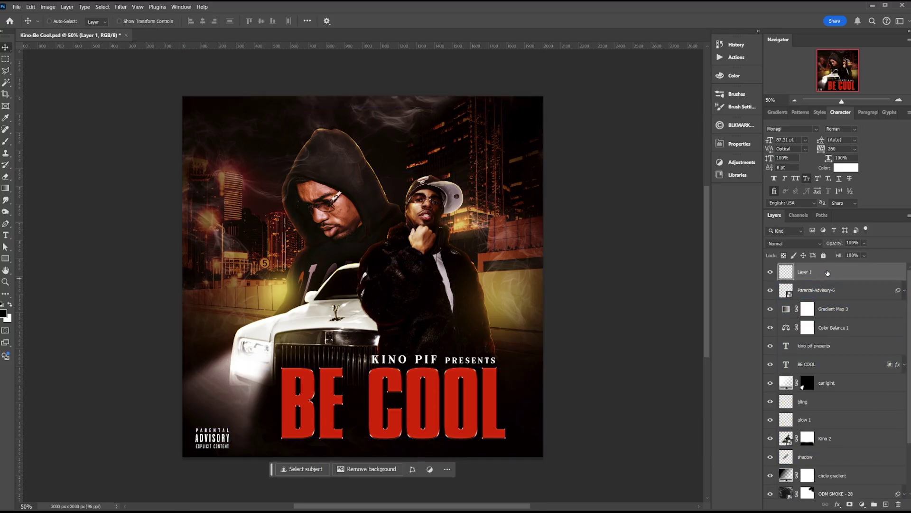
{"action": "key", "text": "i"}
{"action": "key", "text": "shift+F5"}
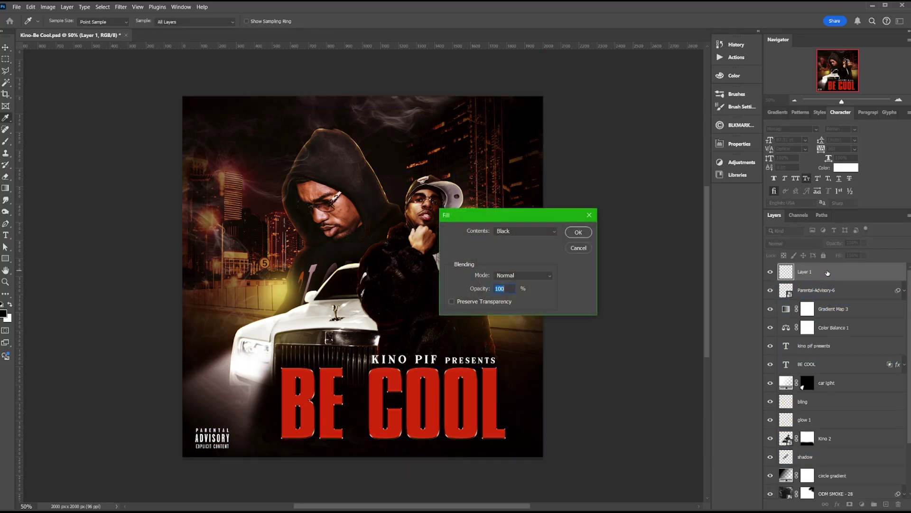
{"action": "left_click", "coordinate": [521, 233]}
{"action": "left_click", "coordinate": [510, 310]}
{"action": "left_click", "coordinate": [578, 232]}
{"action": "key", "text": "v"}
Add 13% monochromatic Gaussian noise to the gray layer.
{"action": "left_click", "coordinate": [119, 7]}
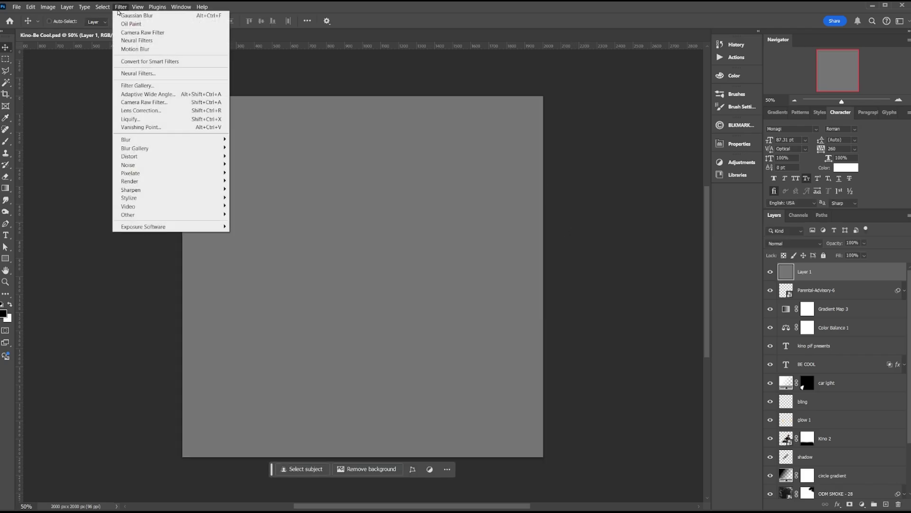
{"action": "mouse_move", "coordinate": [129, 165]}
{"action": "left_click", "coordinate": [256, 163]}
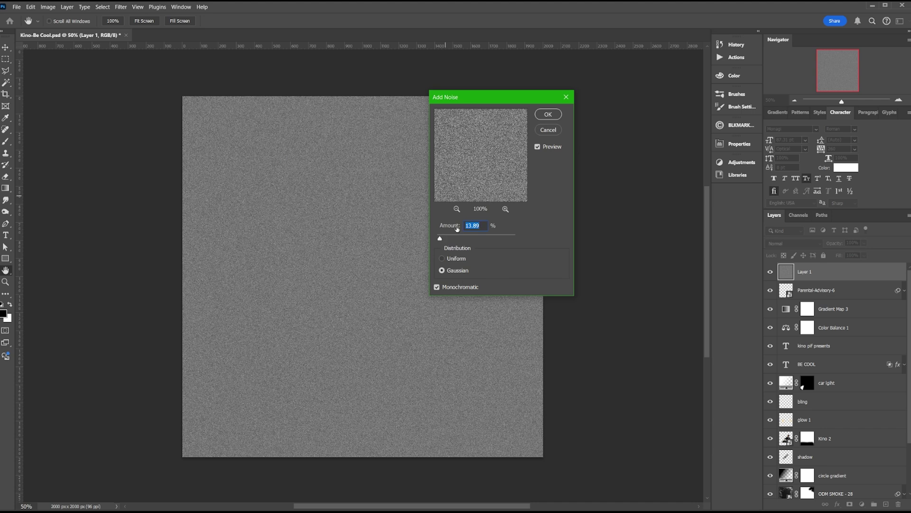
{"action": "type", "text": "13"}
{"action": "key", "text": "Return"}
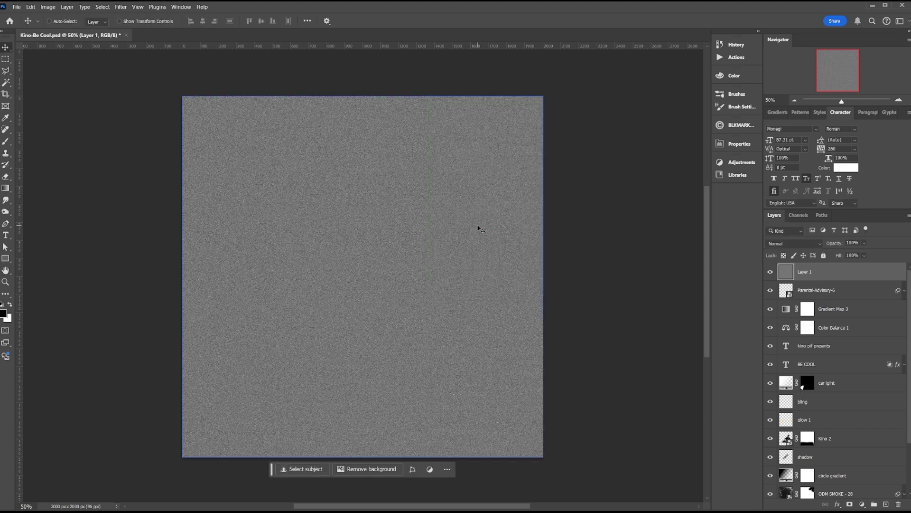
Blend the gray noise layer with Overlay at 80% opacity and save the document.
{"action": "left_click", "coordinate": [796, 247]}
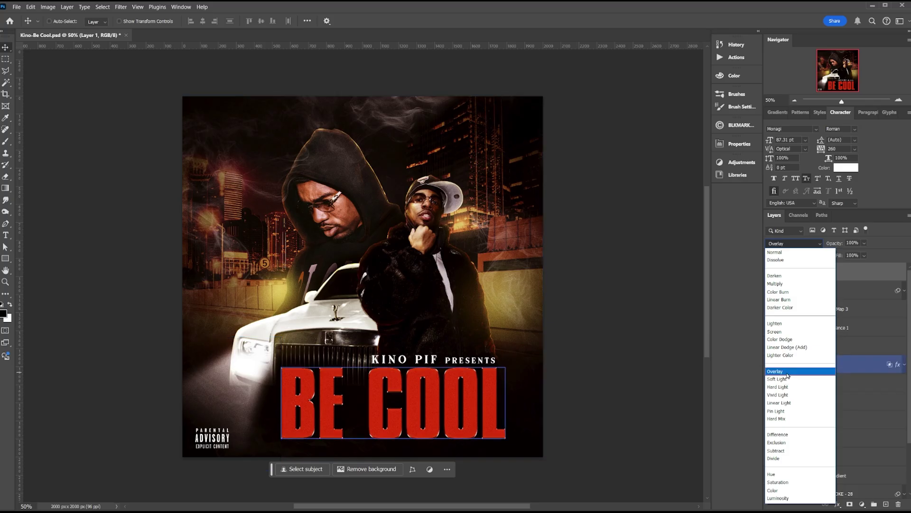
{"action": "left_click", "coordinate": [783, 371]}
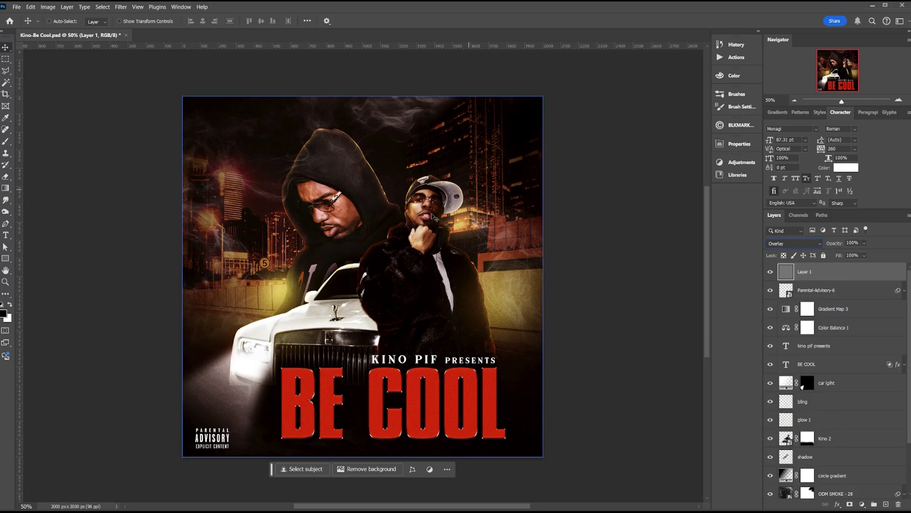
{"action": "left_click_drag", "start_coordinate": [835, 244], "coordinate": [819, 249]}
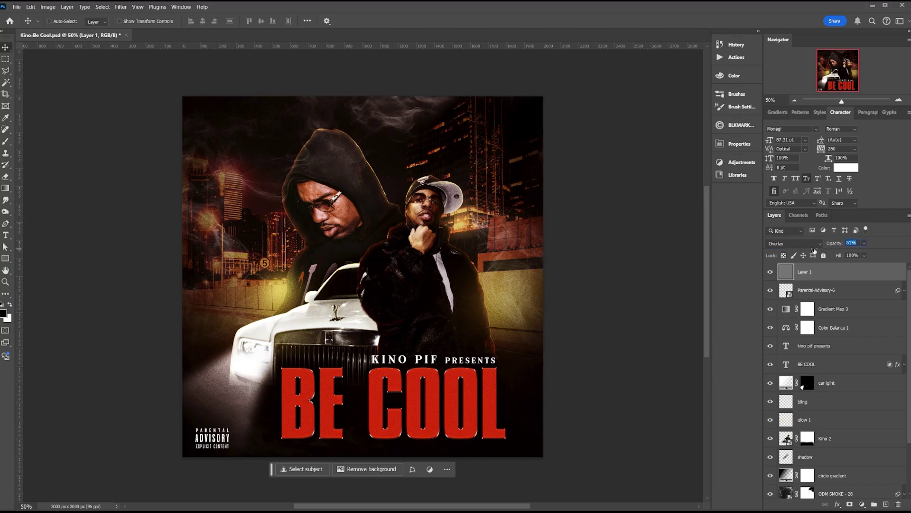
{"action": "type", "text": "80"}
{"action": "key", "text": "ctrl+s"}
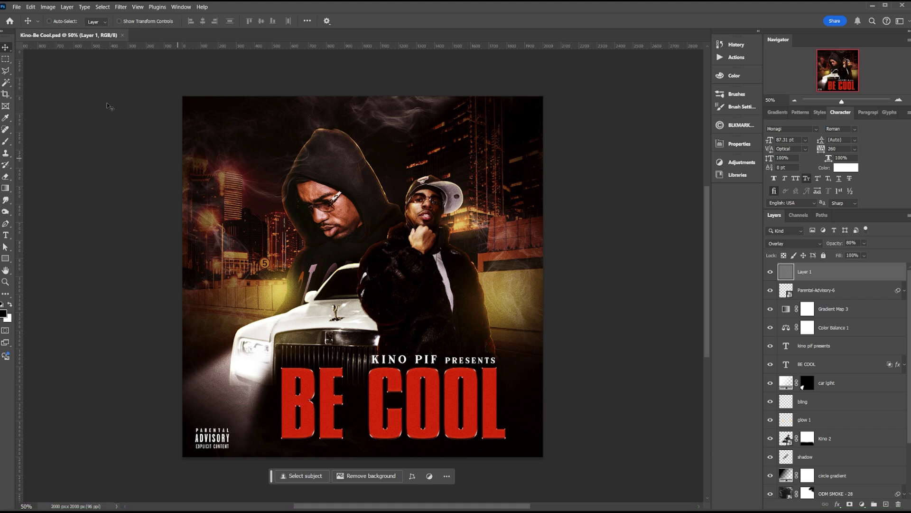
Reopen the recent Kino-Be Cool.psd and close it again, returning to Kino-Be Cool copy.psd.
{"action": "left_click", "coordinate": [17, 7]}
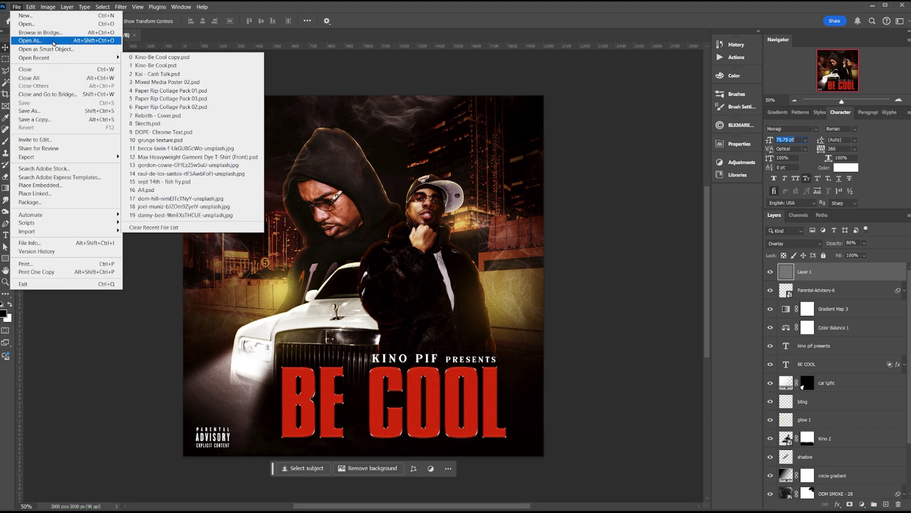
{"action": "mouse_move", "coordinate": [71, 57]}
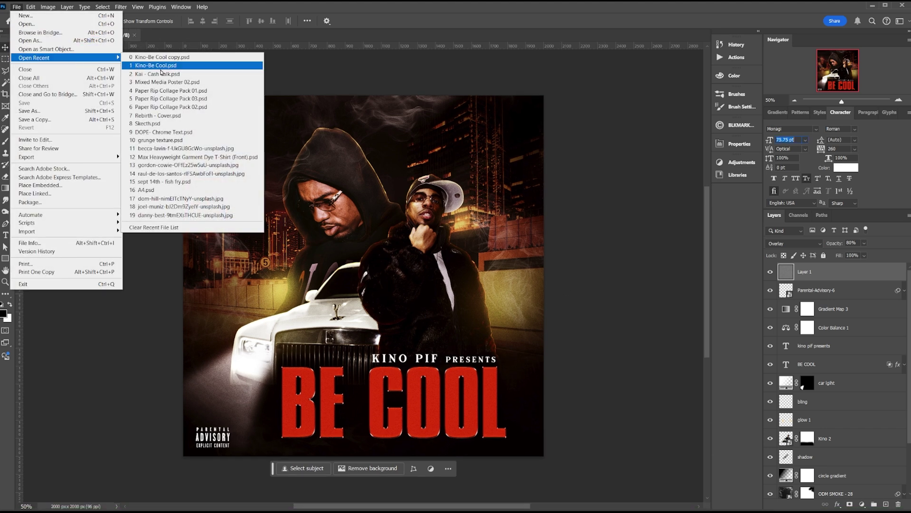
{"action": "left_click", "coordinate": [163, 67]}
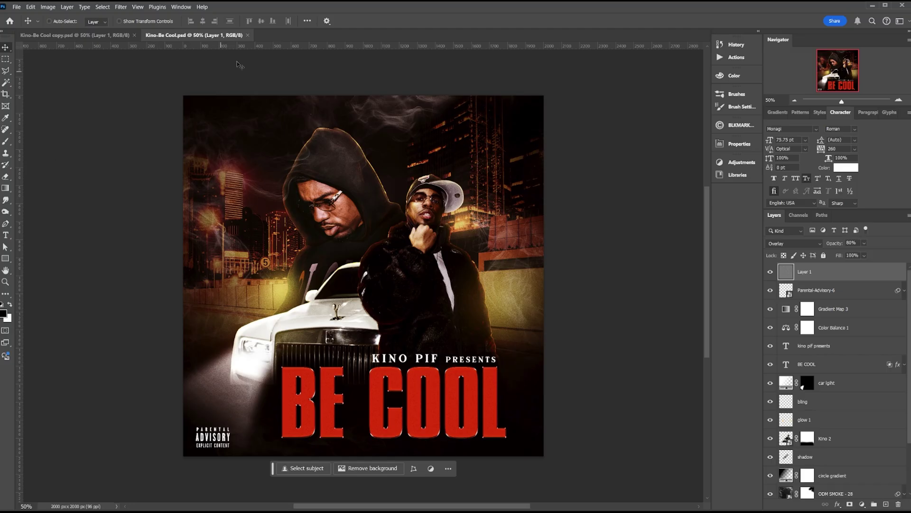
{"action": "left_click", "coordinate": [248, 34]}
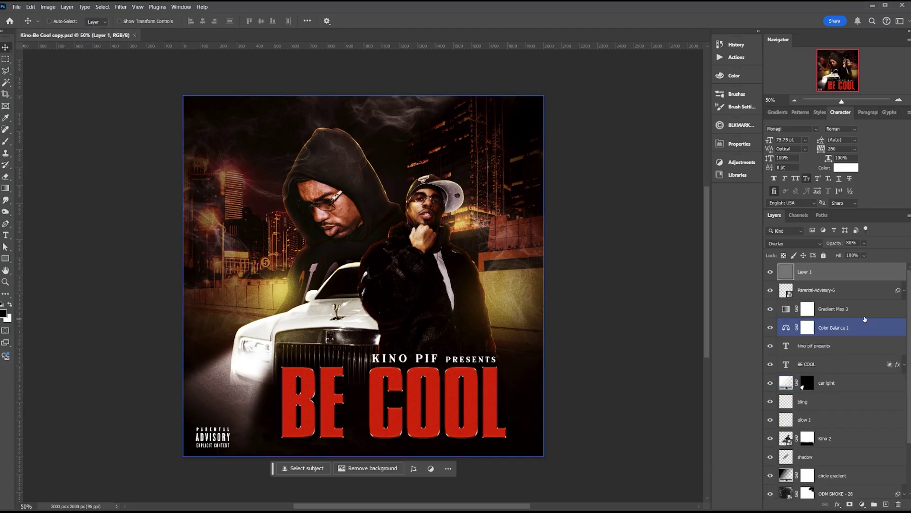
Try merging all layers below the noise layer into one, then undo the merge.
{"action": "left_click", "coordinate": [838, 290]}
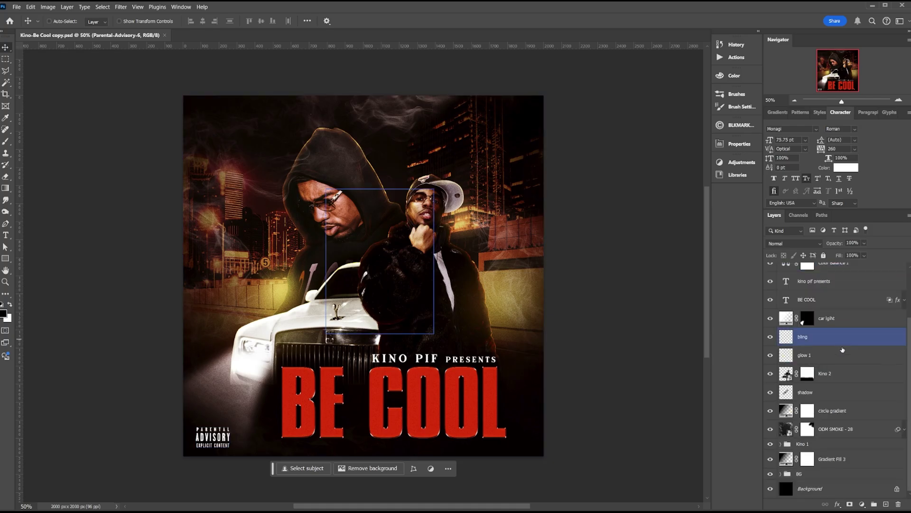
{"action": "key", "text": "ctrl+alt+a"}
{"action": "right_click", "coordinate": [848, 297]}
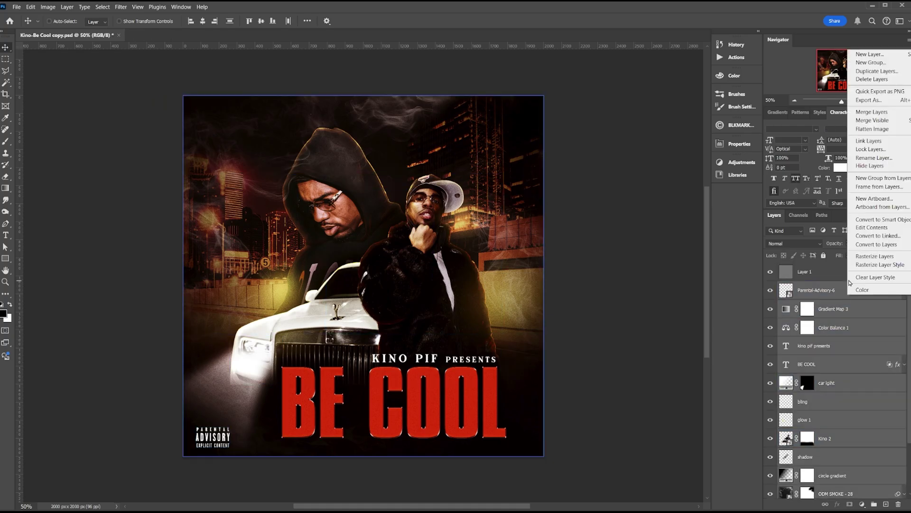
{"action": "left_click", "coordinate": [863, 114]}
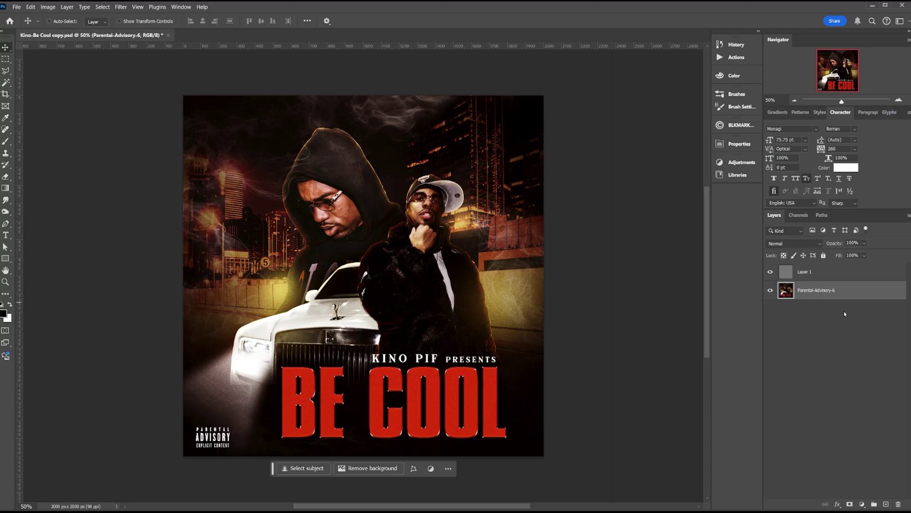
{"action": "key", "text": "ctrl+z"}
{"action": "key", "text": "ctrl+z"}
{"action": "key", "text": "ctrl+z"}
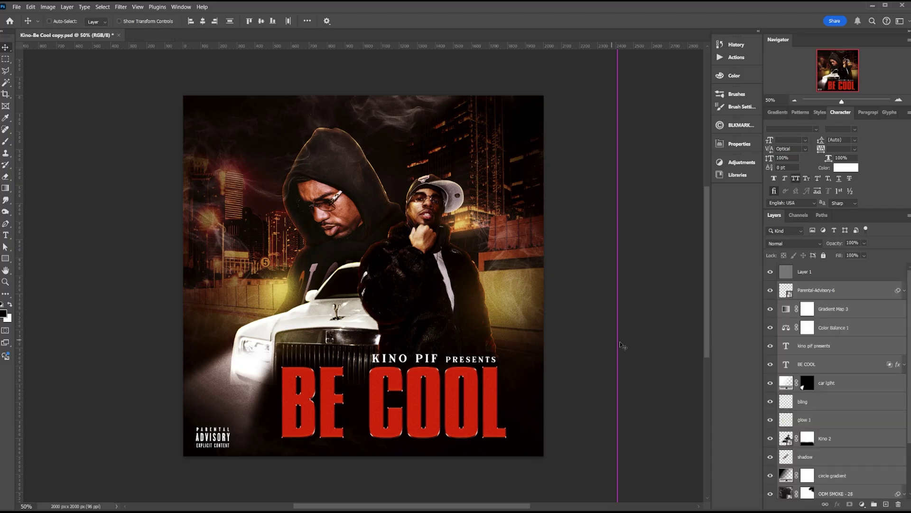
{"action": "key", "text": "ctrl+z"}
Try another way of flattening the selected artwork layers into a single layer, then undo it.
{"action": "right_click", "coordinate": [832, 328]}
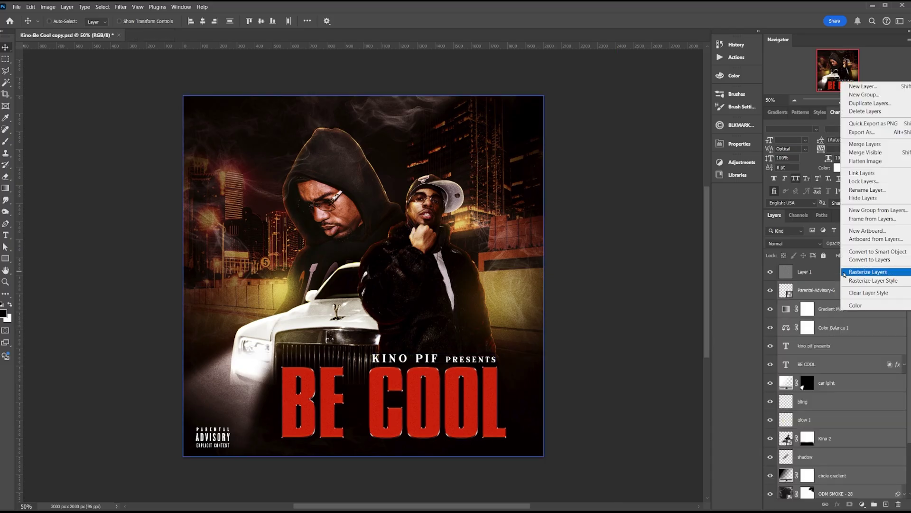
{"action": "left_click", "coordinate": [860, 255]}
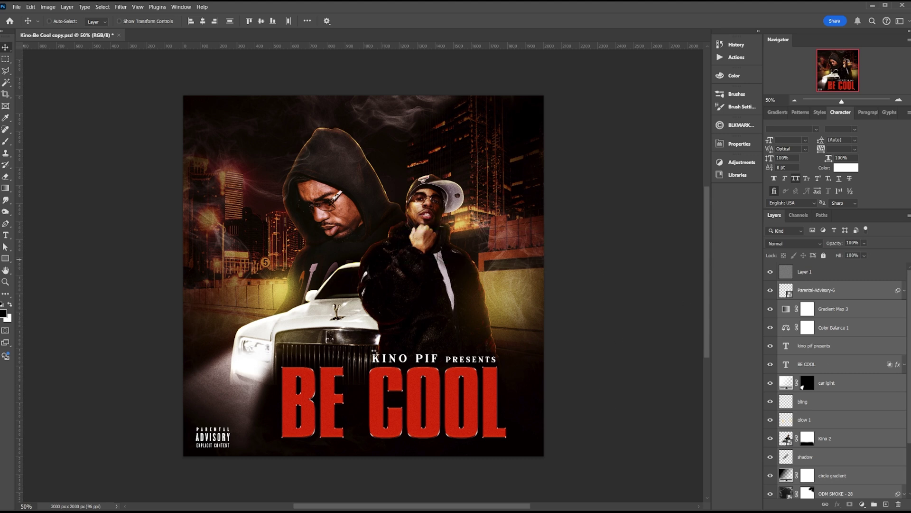
{"action": "left_click", "coordinate": [765, 340]}
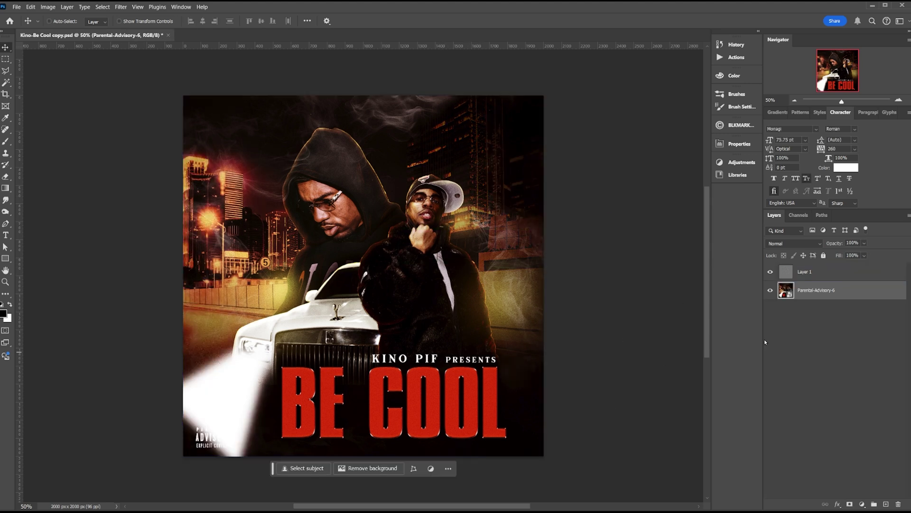
{"action": "key", "text": "ctrl+z"}
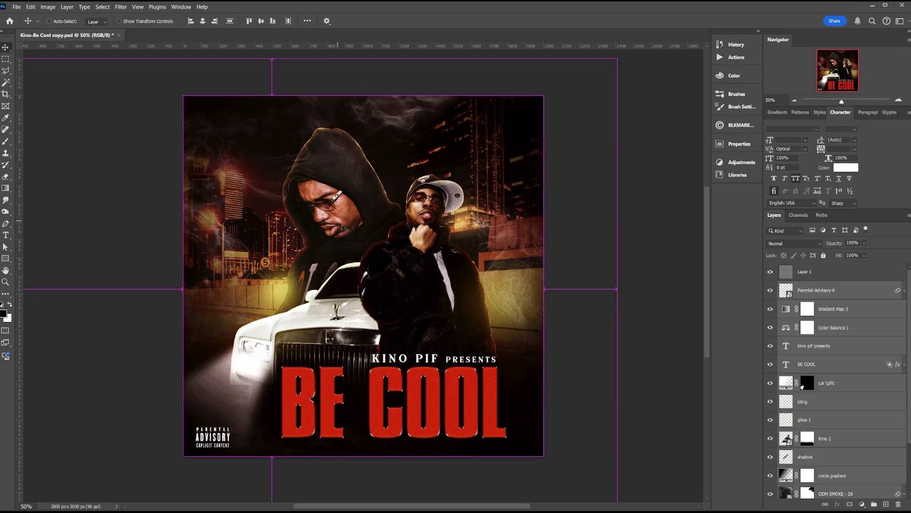
Merge the selected artwork layers below the noise layer into a single layer.
{"action": "key", "text": "ctrl+semicolon"}
{"action": "right_click", "coordinate": [854, 288]}
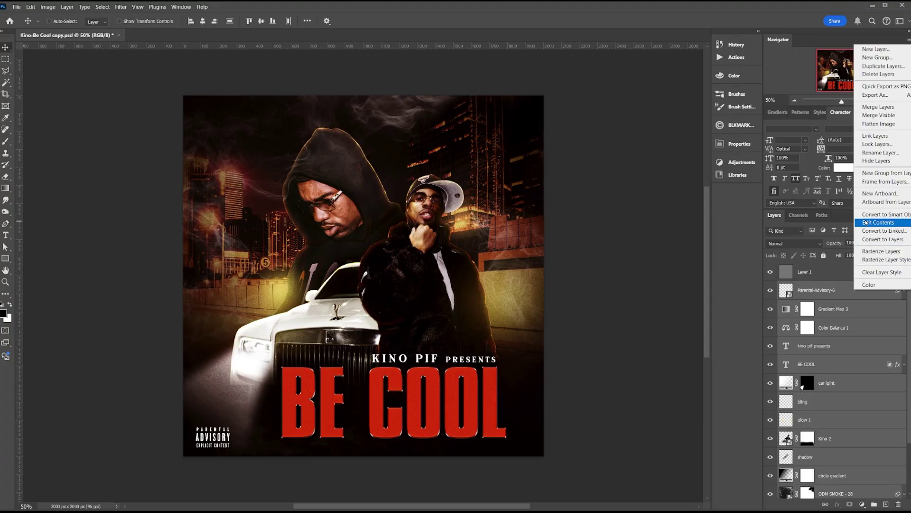
{"action": "left_click", "coordinate": [886, 111]}
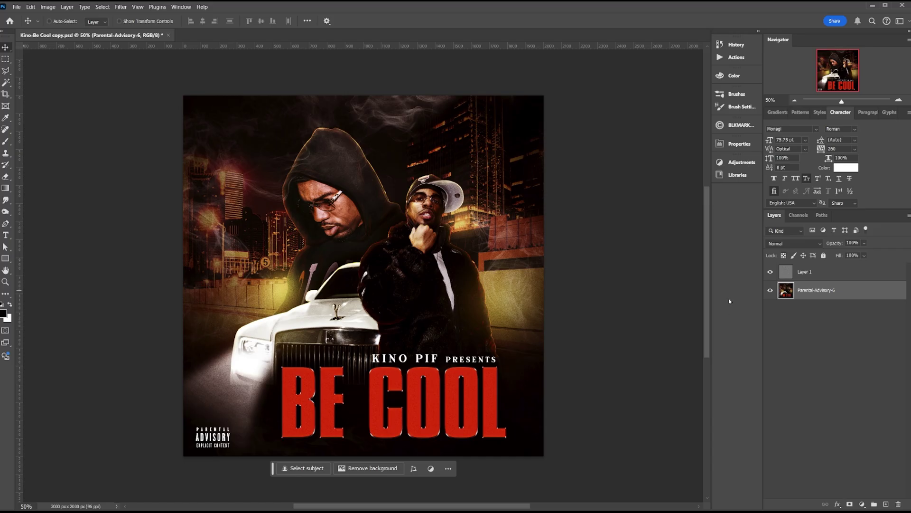
Apply the Camera Raw Filter to the merged artwork with Texture +20, Clarity +25, a Dehaze adjustment and curve Darks -13.
{"action": "left_click", "coordinate": [102, 7]}
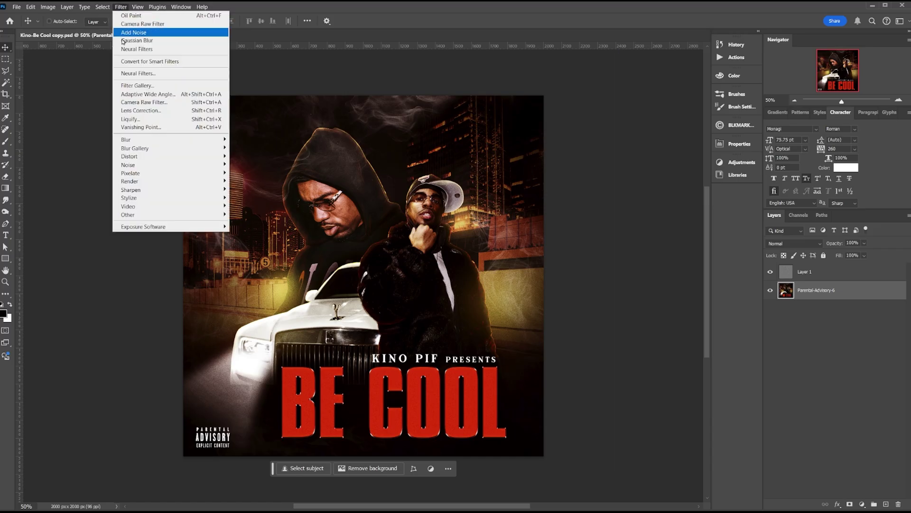
{"action": "left_click", "coordinate": [279, 173]}
{"action": "key", "text": "ctrl+shift+a"}
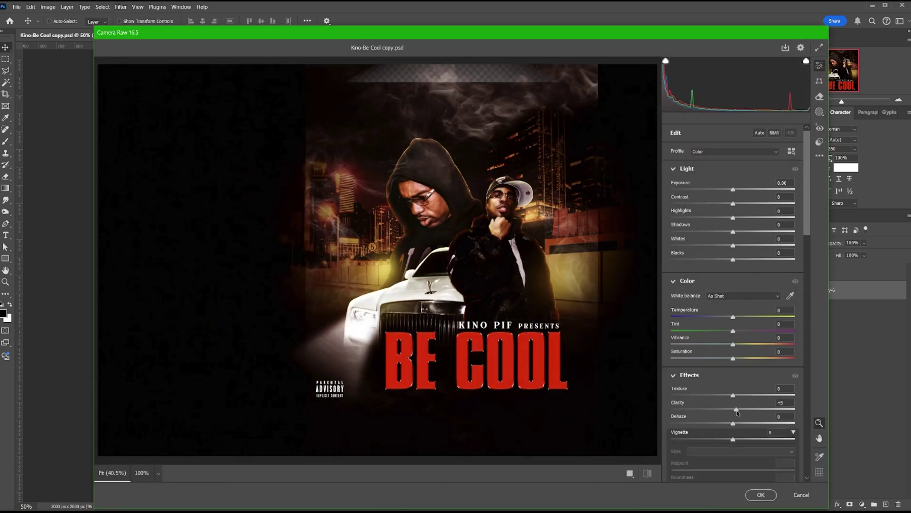
{"action": "mouse_move", "coordinate": [737, 410]}
{"action": "left_mouse_down"}
{"action": "mouse_move", "coordinate": [766, 409]}
{"action": "mouse_move", "coordinate": [741, 397]}
{"action": "mouse_move", "coordinate": [753, 397]}
{"action": "mouse_move", "coordinate": [749, 412]}
{"action": "left_mouse_up"}
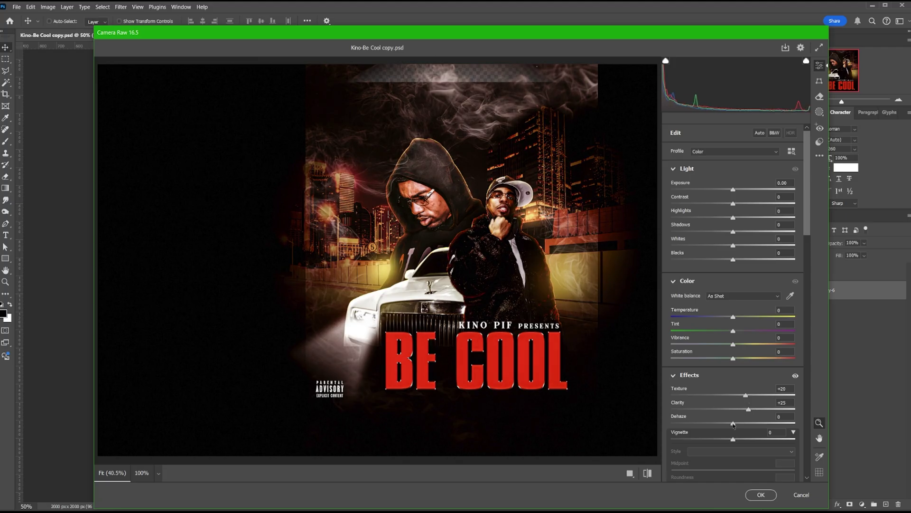
{"action": "left_click_drag", "start_coordinate": [720, 424], "coordinate": [756, 421]}
{"action": "scroll", "coordinate": [755, 421], "scroll_direction": "down", "scroll_amount": 10}
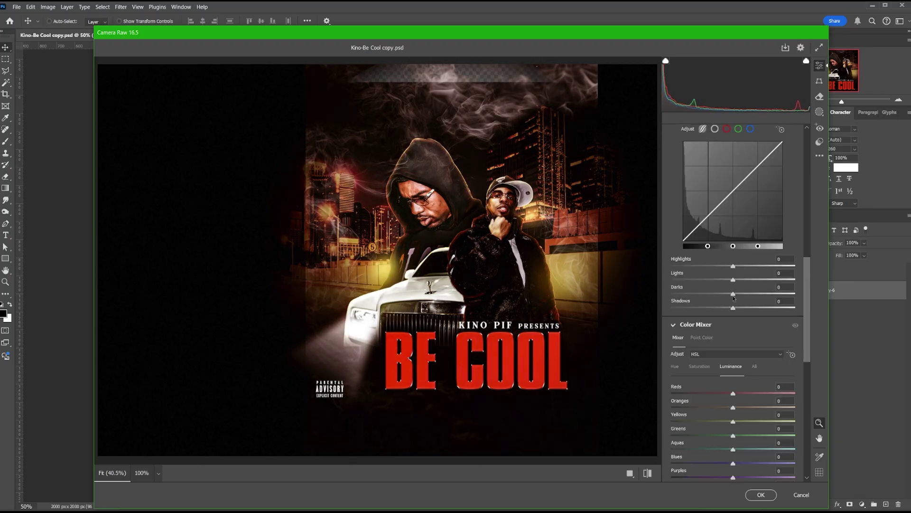
{"action": "left_click_drag", "start_coordinate": [718, 295], "coordinate": [724, 294]}
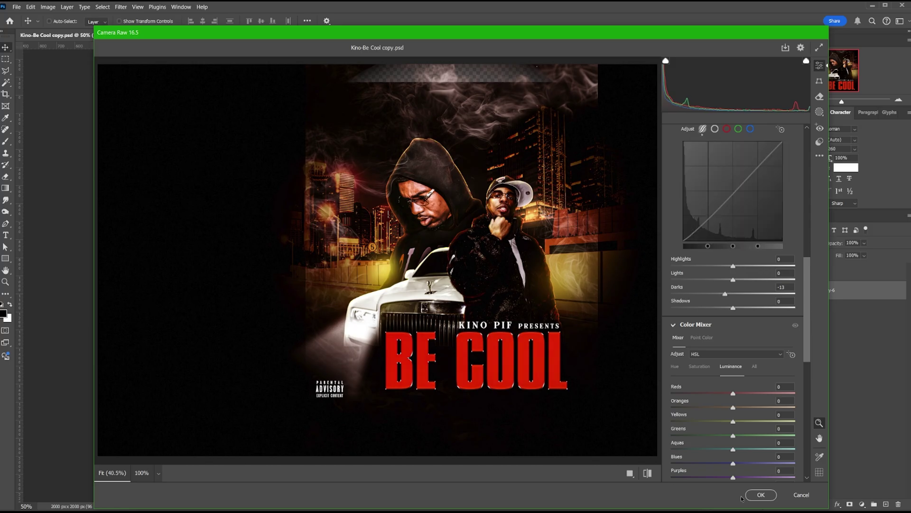
{"action": "key", "text": "Return"}
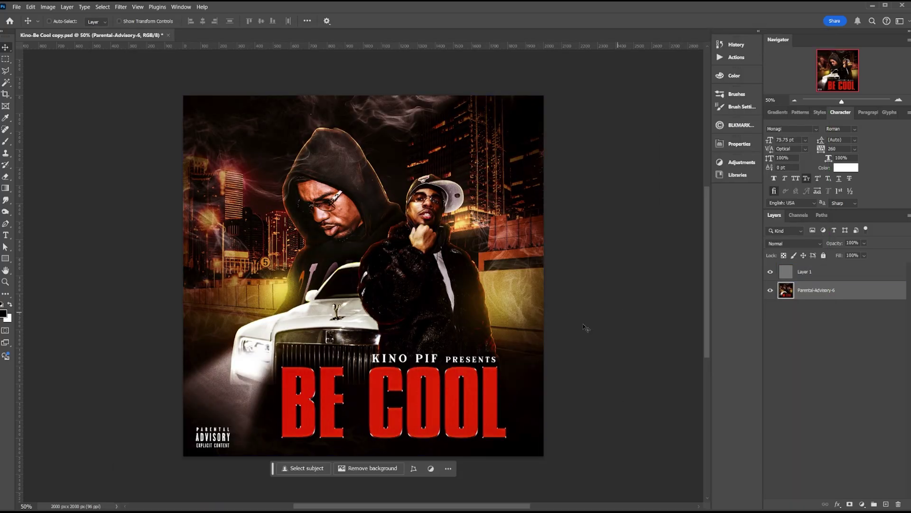
Start a custom Lens Correction on the merged artwork with Red/Cyan Fringe at +19.05 and Green/Magenta Fringe at -19.84.
{"action": "left_click", "coordinate": [121, 7]}
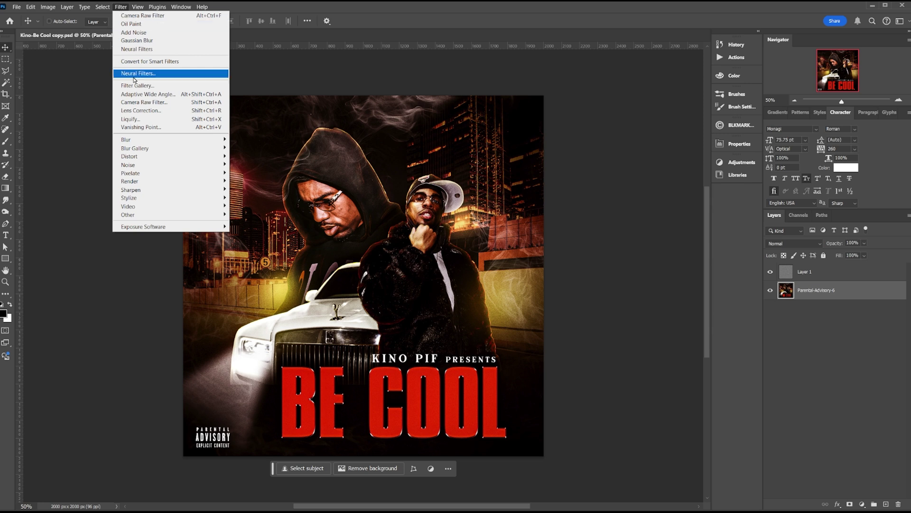
{"action": "left_click", "coordinate": [141, 110]}
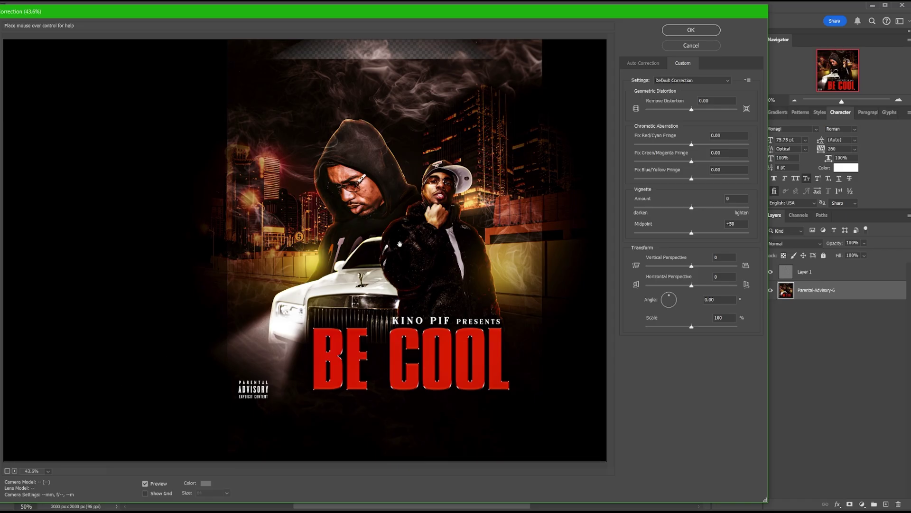
{"action": "key", "text": "ctrl+plus"}
{"action": "left_click_drag", "start_coordinate": [692, 145], "coordinate": [749, 144]}
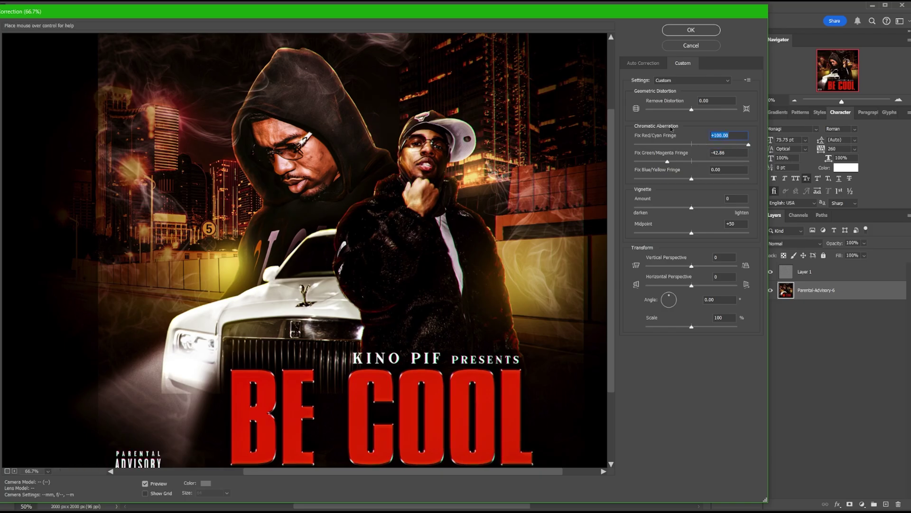
{"action": "left_click_drag", "start_coordinate": [707, 144], "coordinate": [654, 165]}
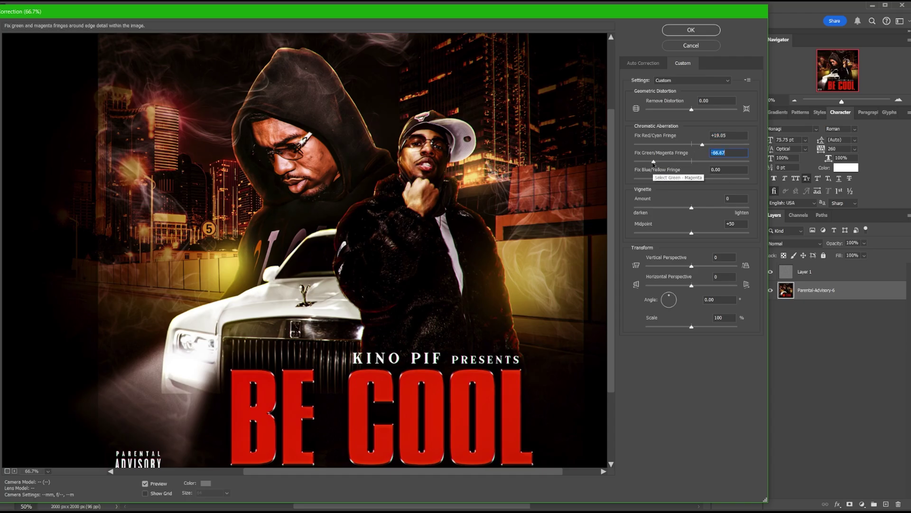
{"action": "left_click", "coordinate": [681, 162]}
Set Blue/Yellow Fringe to +75.40 and Remove Distortion to 0, apply the Lens Correction, and save the document.
{"action": "left_click", "coordinate": [675, 179]}
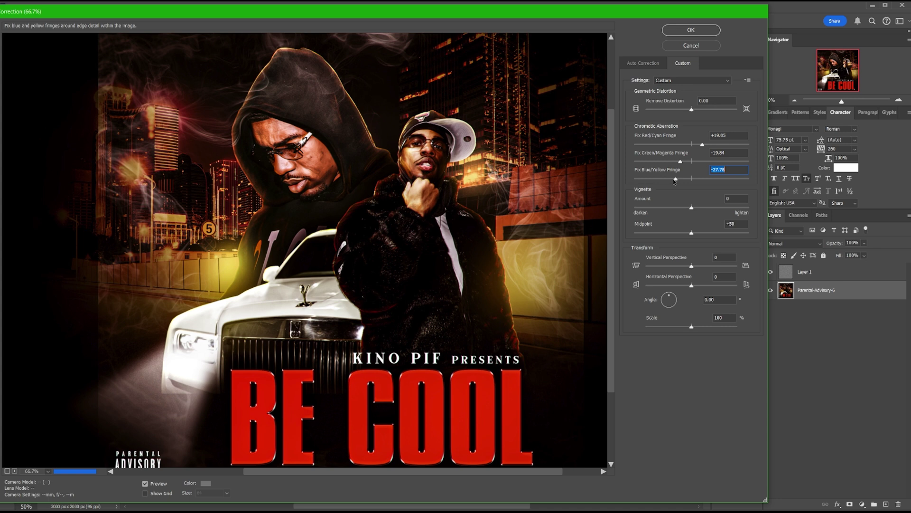
{"action": "left_click_drag", "start_coordinate": [675, 180], "coordinate": [664, 180]}
{"action": "left_click", "coordinate": [656, 180]}
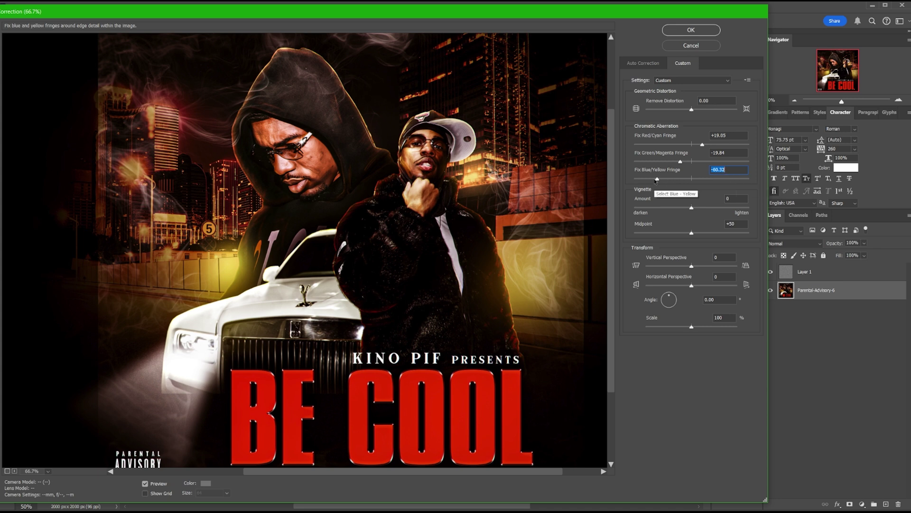
{"action": "left_click_drag", "start_coordinate": [729, 180], "coordinate": [735, 180]}
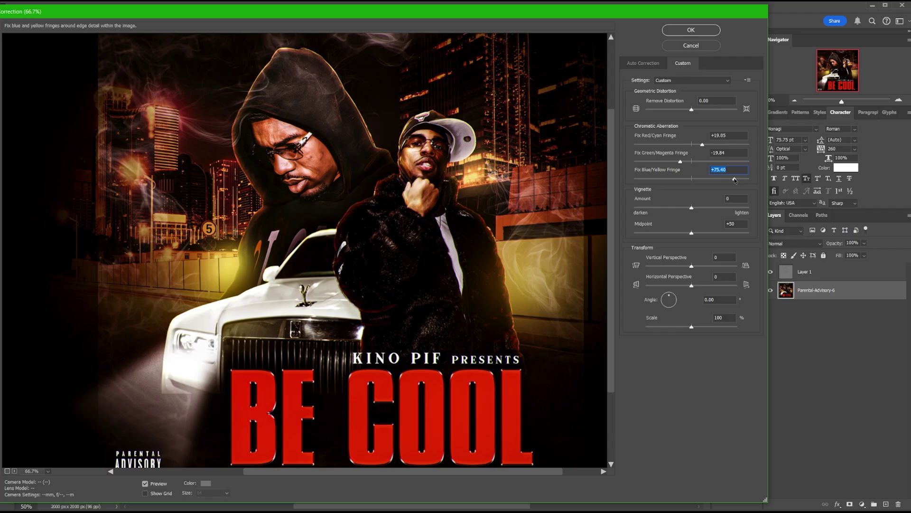
{"action": "left_click", "coordinate": [692, 110]}
{"action": "type", "text": "0"}
{"action": "left_click", "coordinate": [691, 30]}
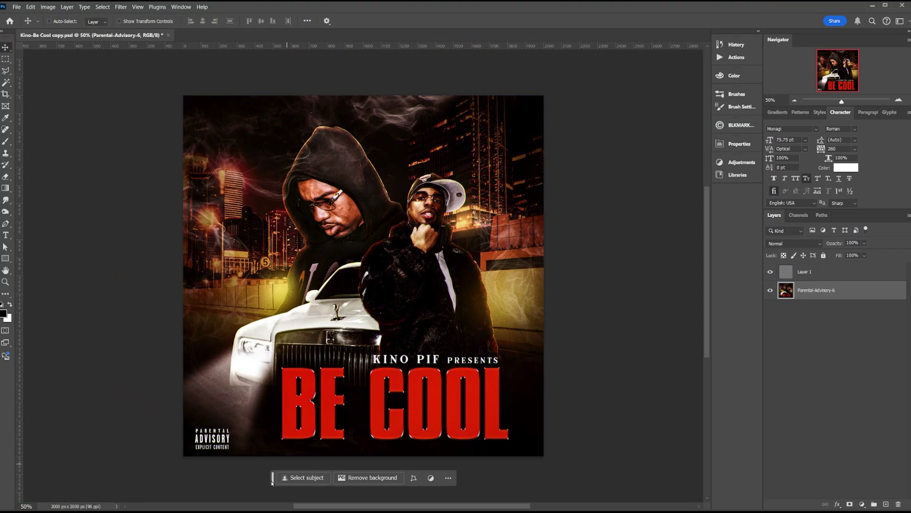
{"action": "key", "text": "ctrl+s"}
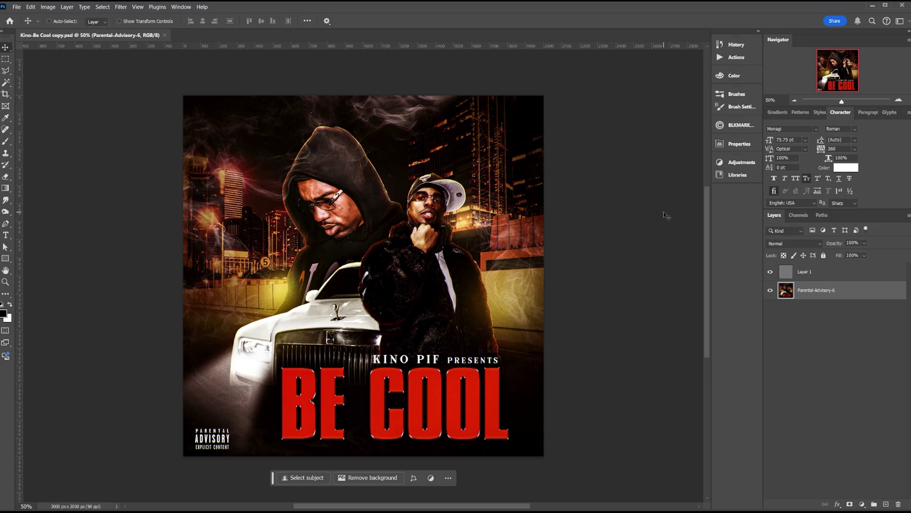